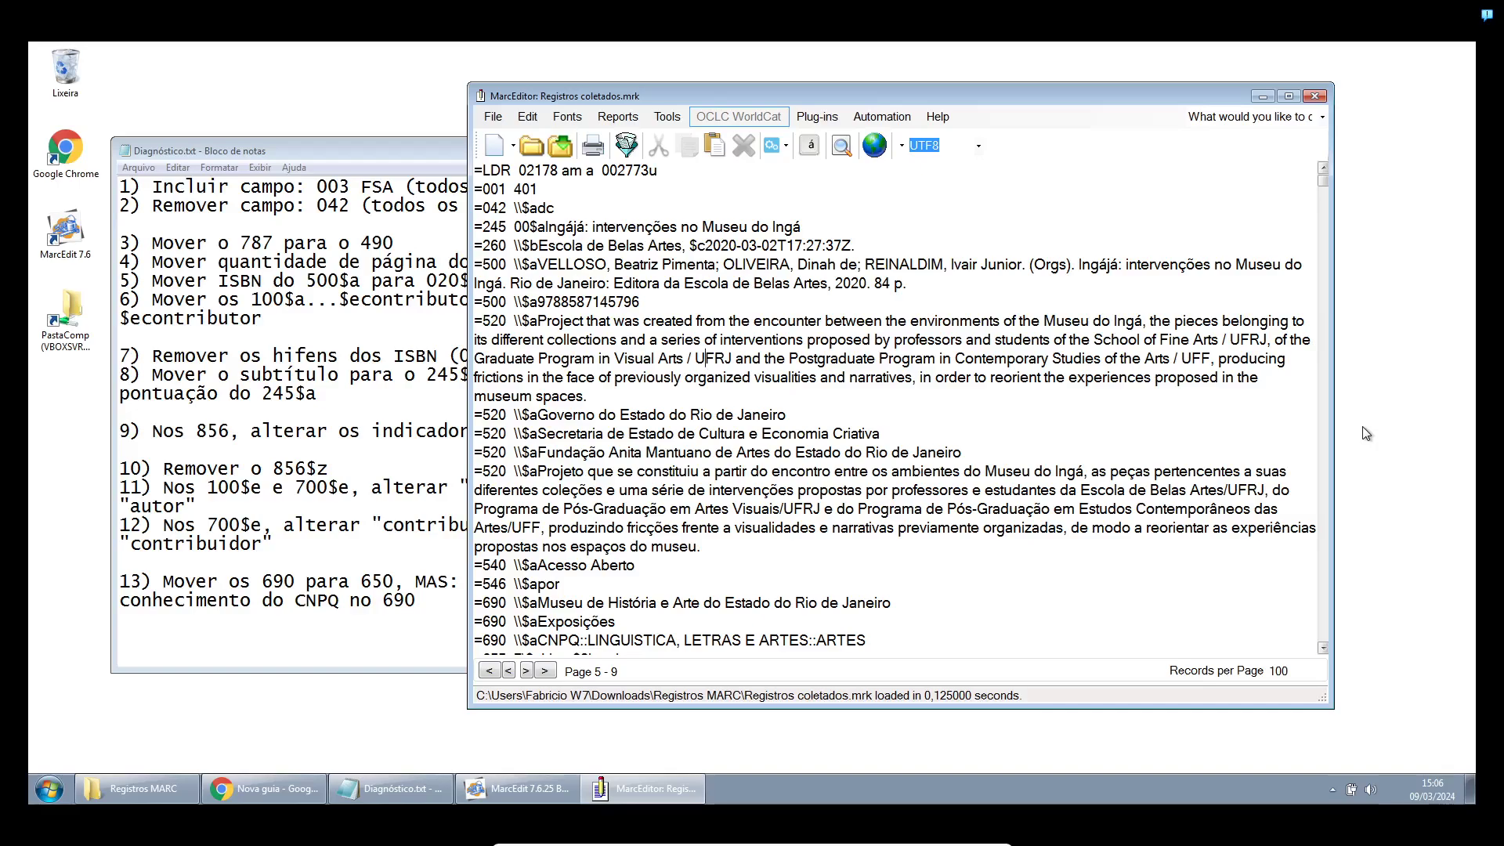
pyautogui.click(682, 116)
pyautogui.click(677, 116)
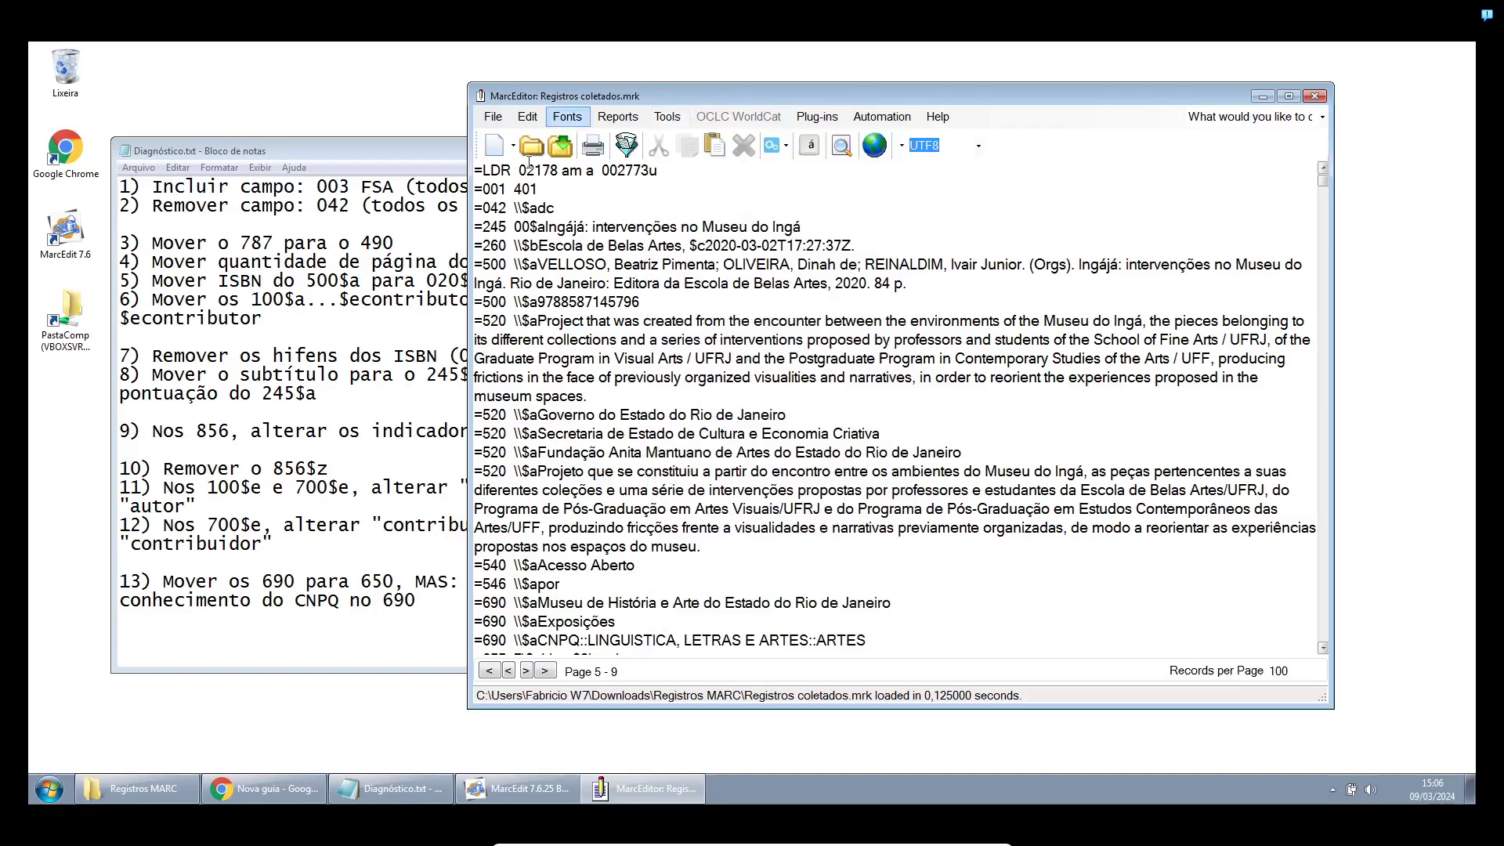
pyautogui.click(667, 117)
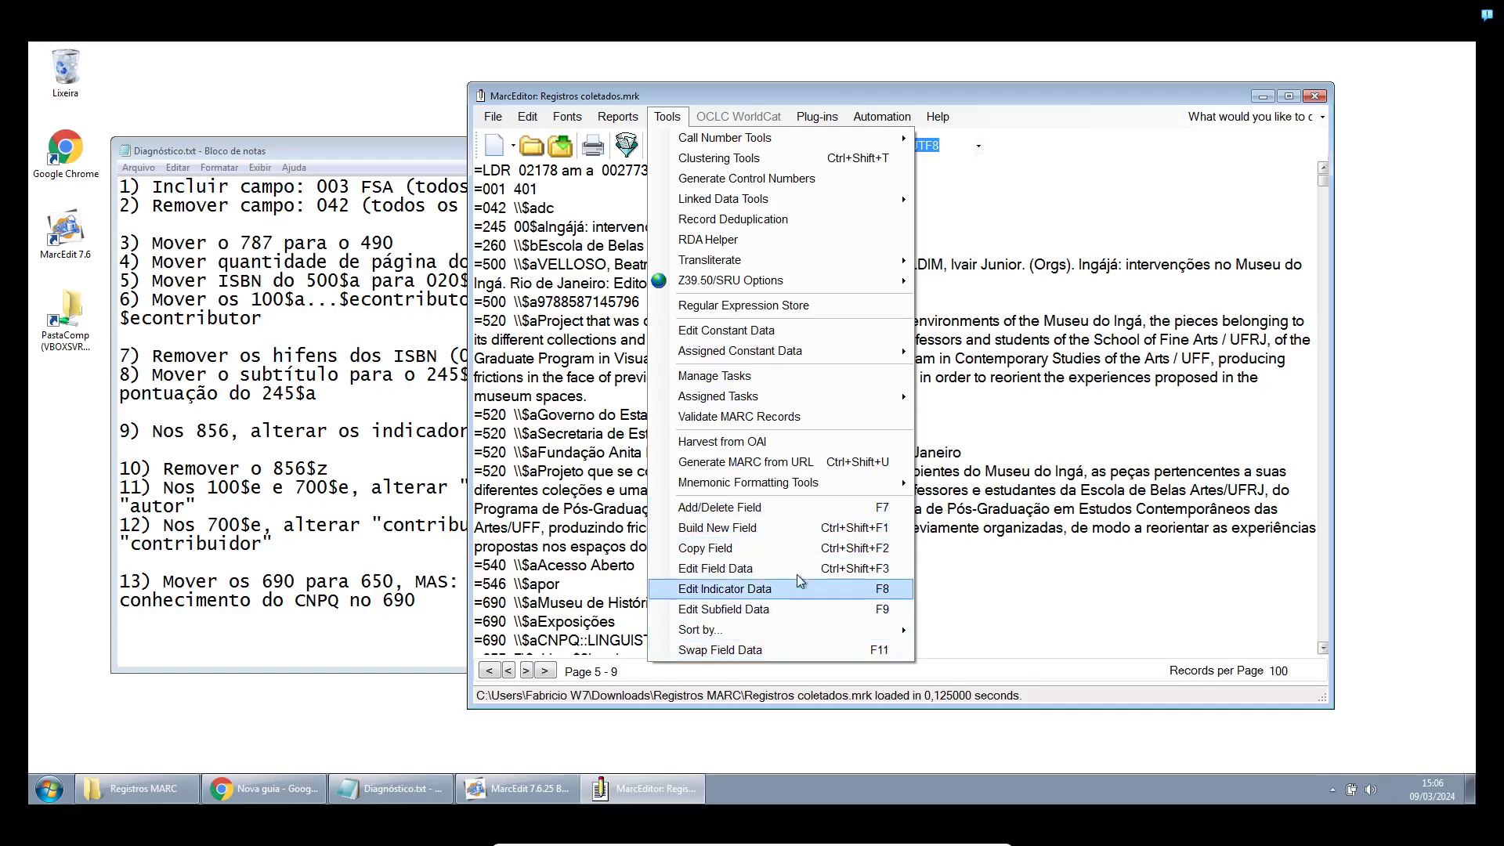
pyautogui.click(556, 441)
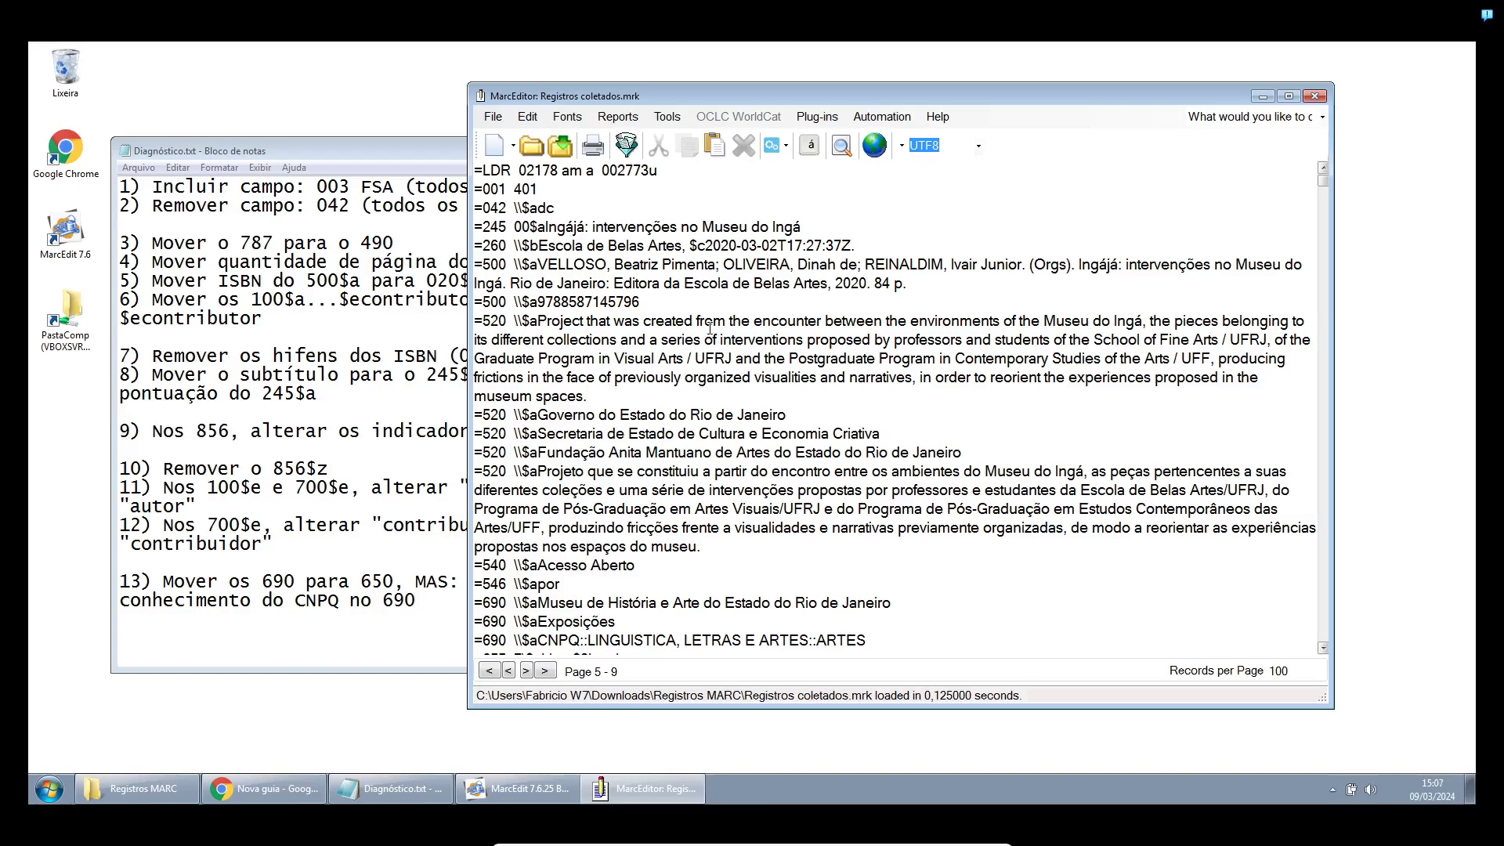
pyautogui.click(668, 116)
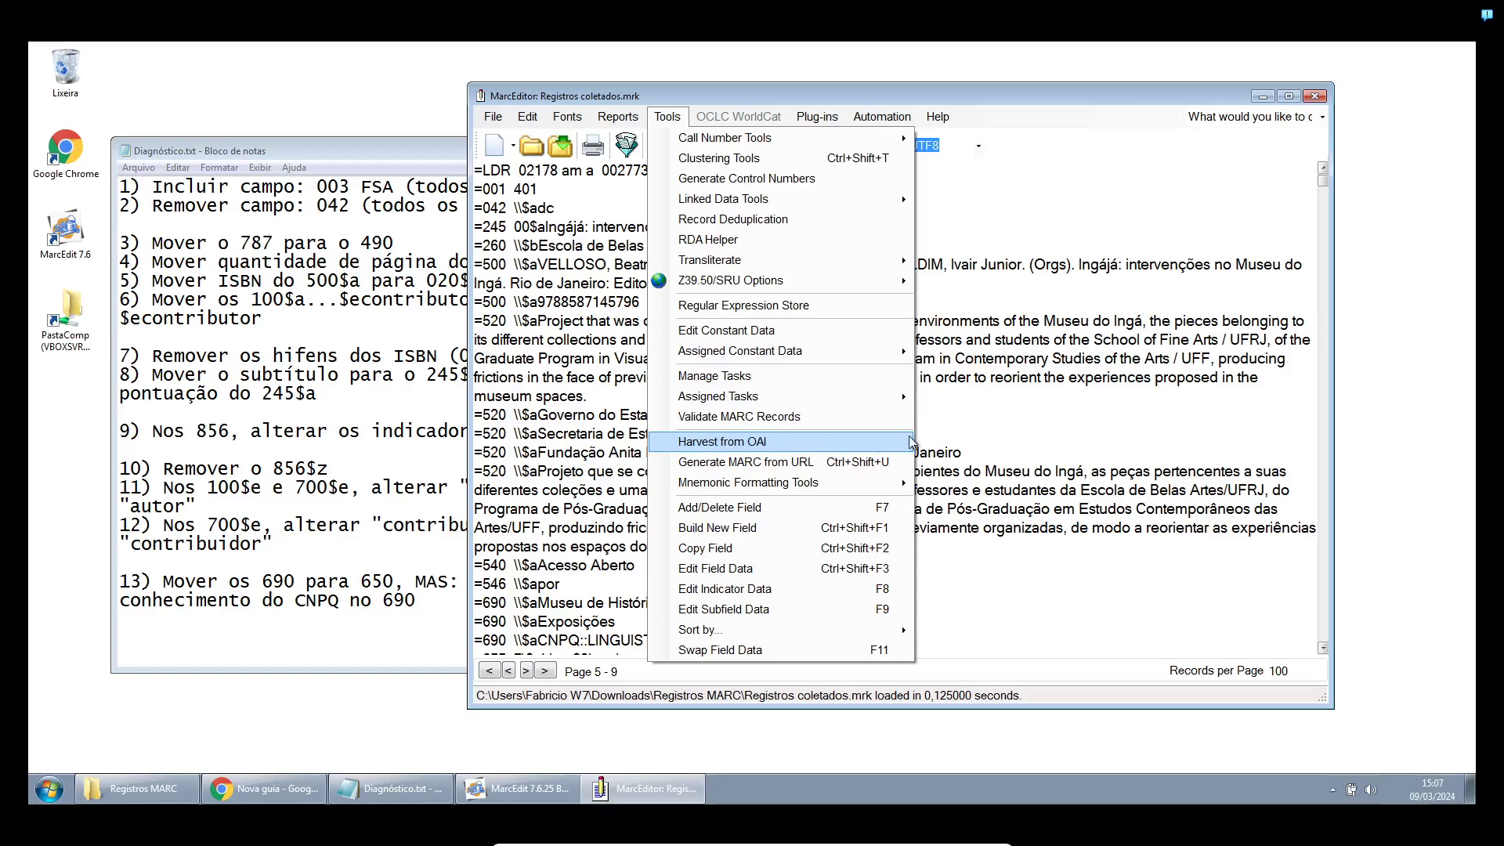
pyautogui.click(939, 433)
pyautogui.click(874, 401)
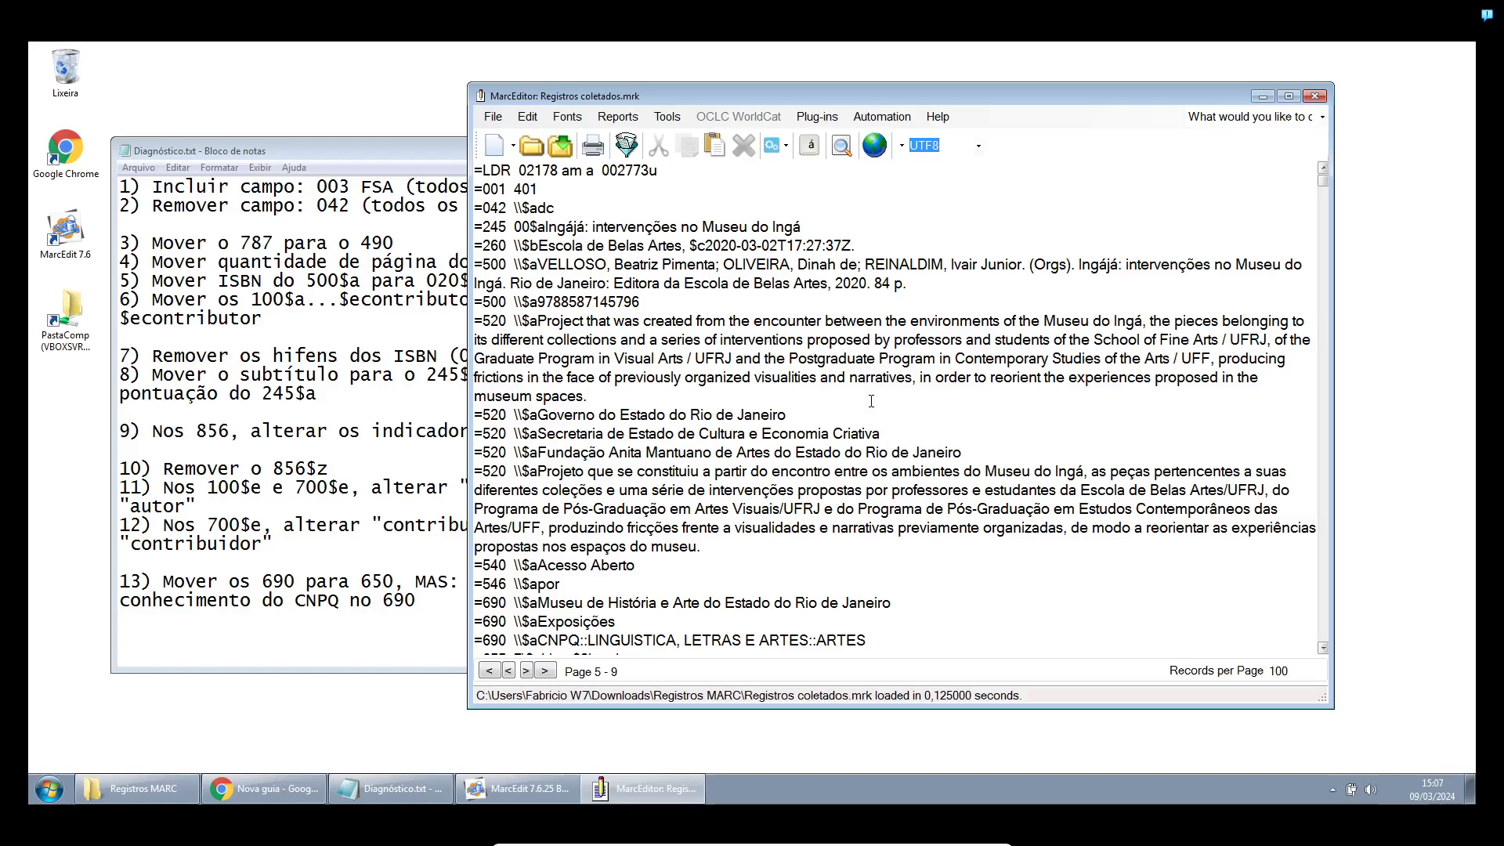
pyautogui.click(871, 401)
pyautogui.click(871, 401)
# Run a Field Count report on the collected records and review the occurrences of each field, including 042, 690 and 787
pyautogui.click(621, 118)
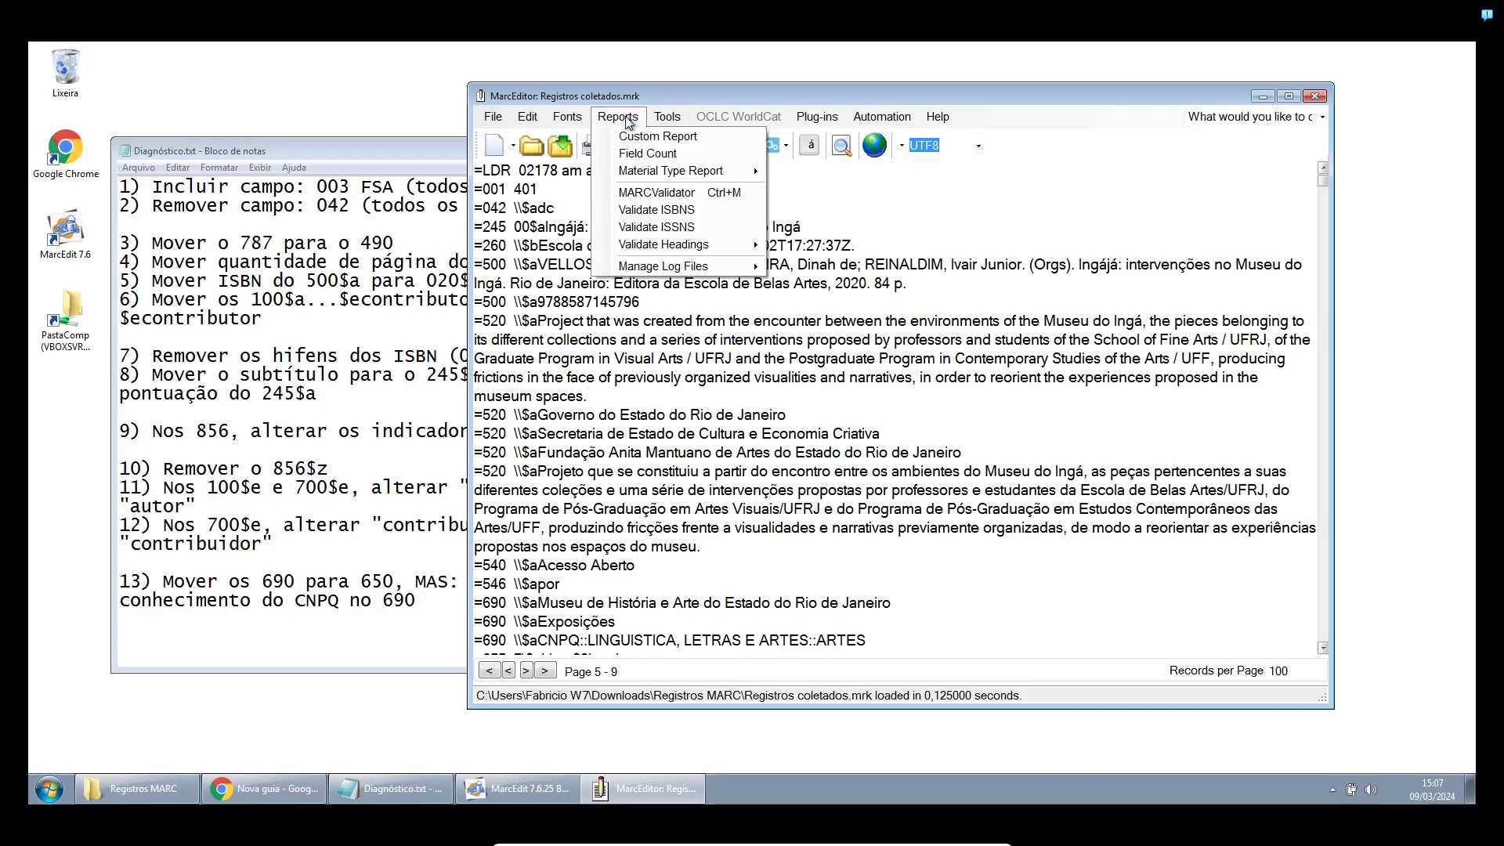
pyautogui.click(630, 156)
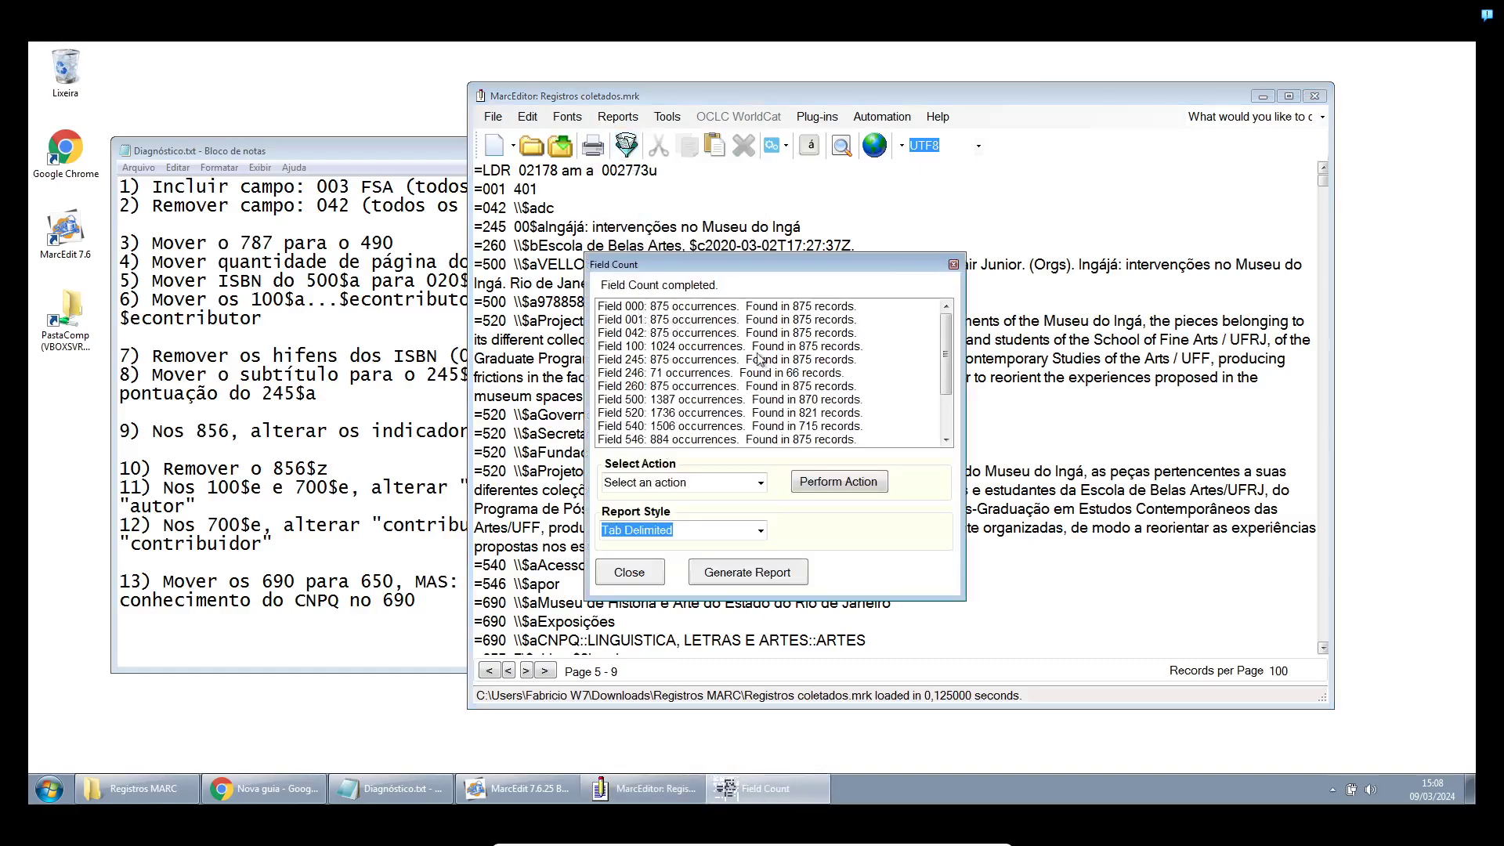
pyautogui.scroll(-2, 657, 368)
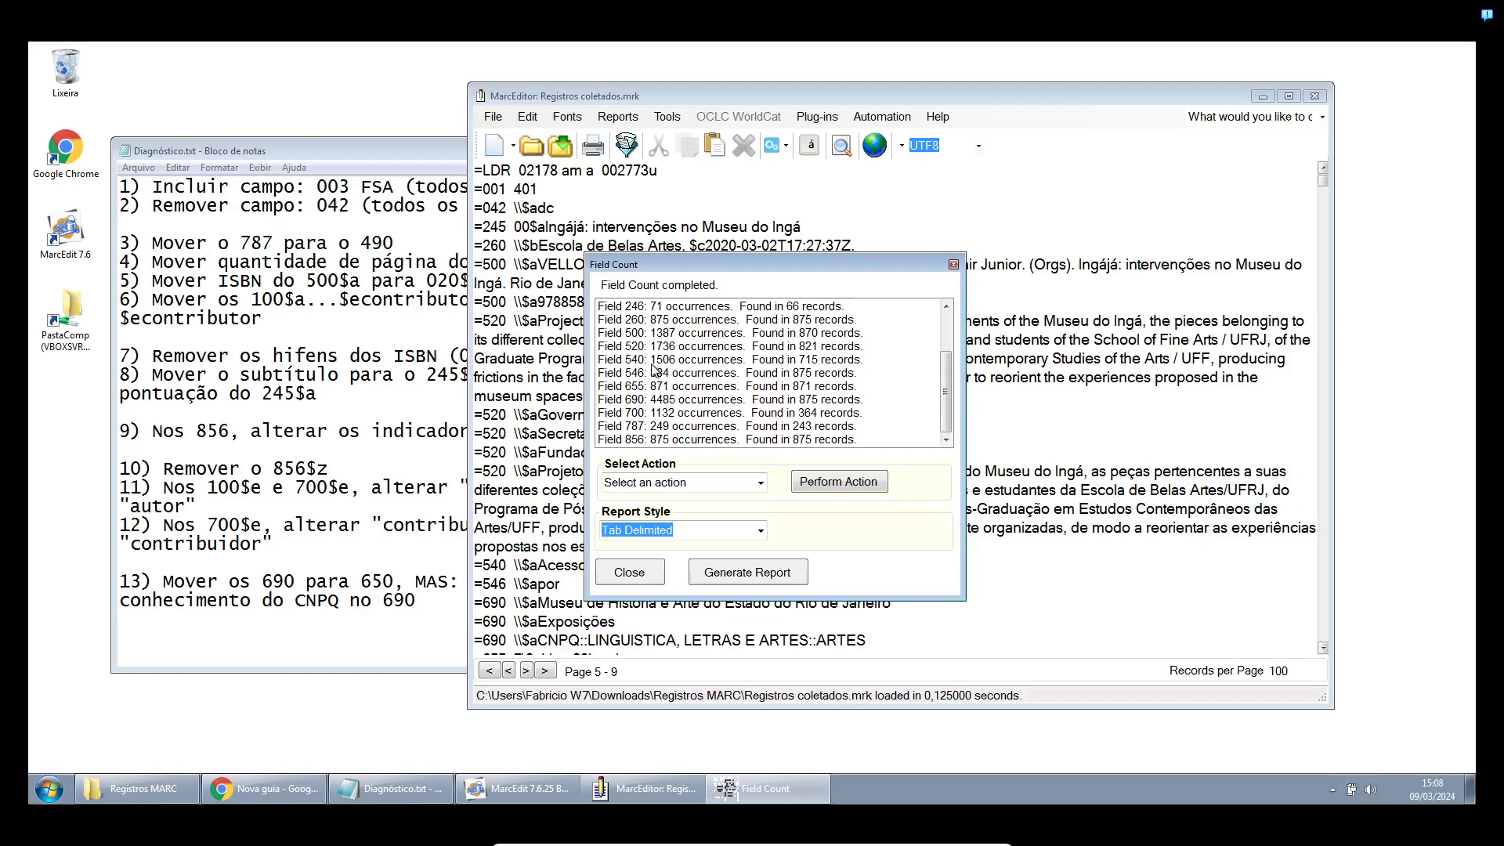
pyautogui.scroll(2, 656, 368)
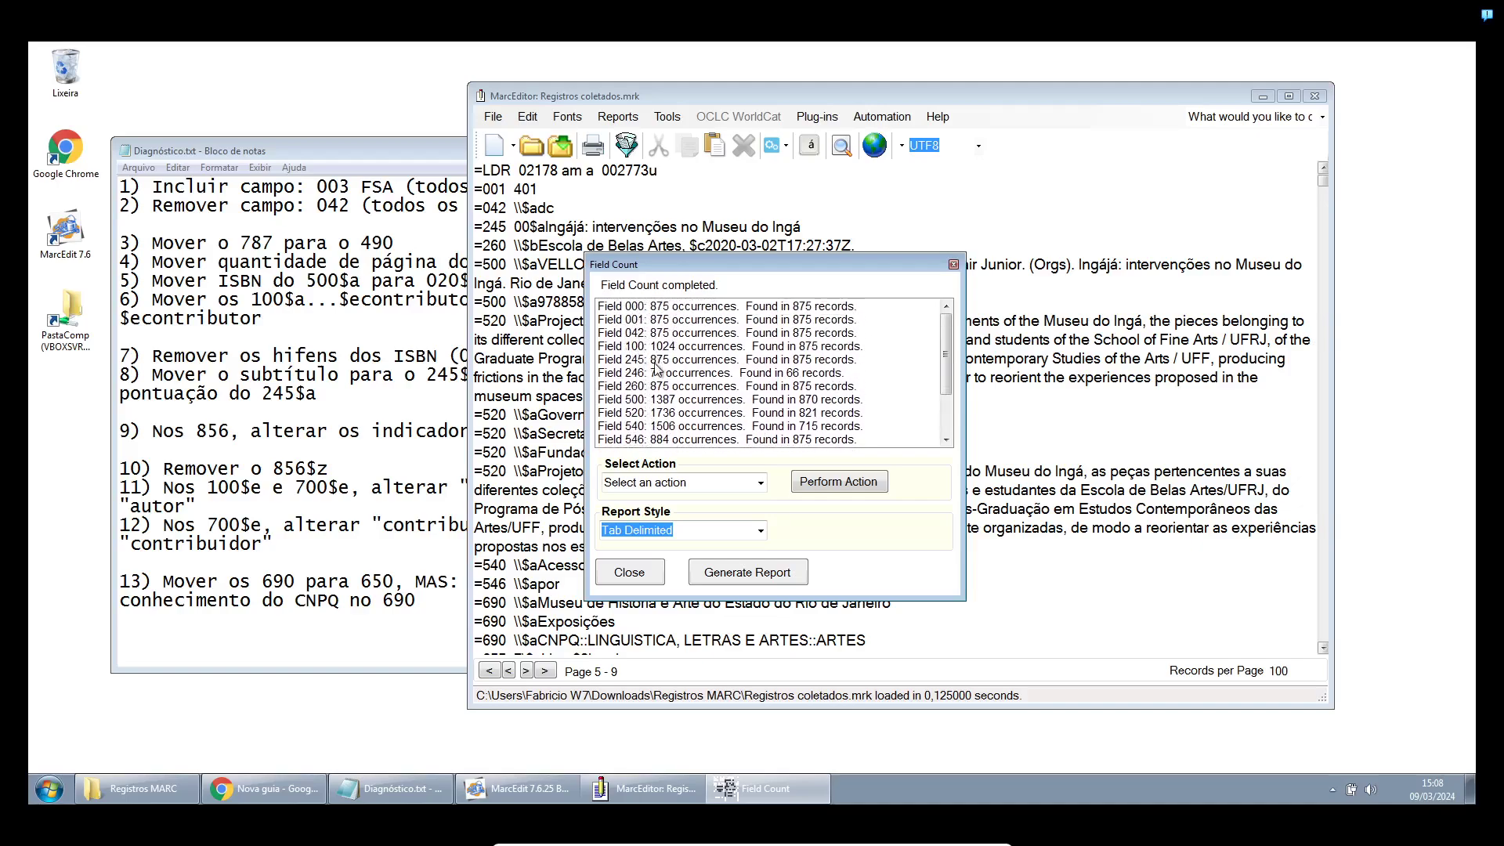
pyautogui.scroll(-2, 656, 368)
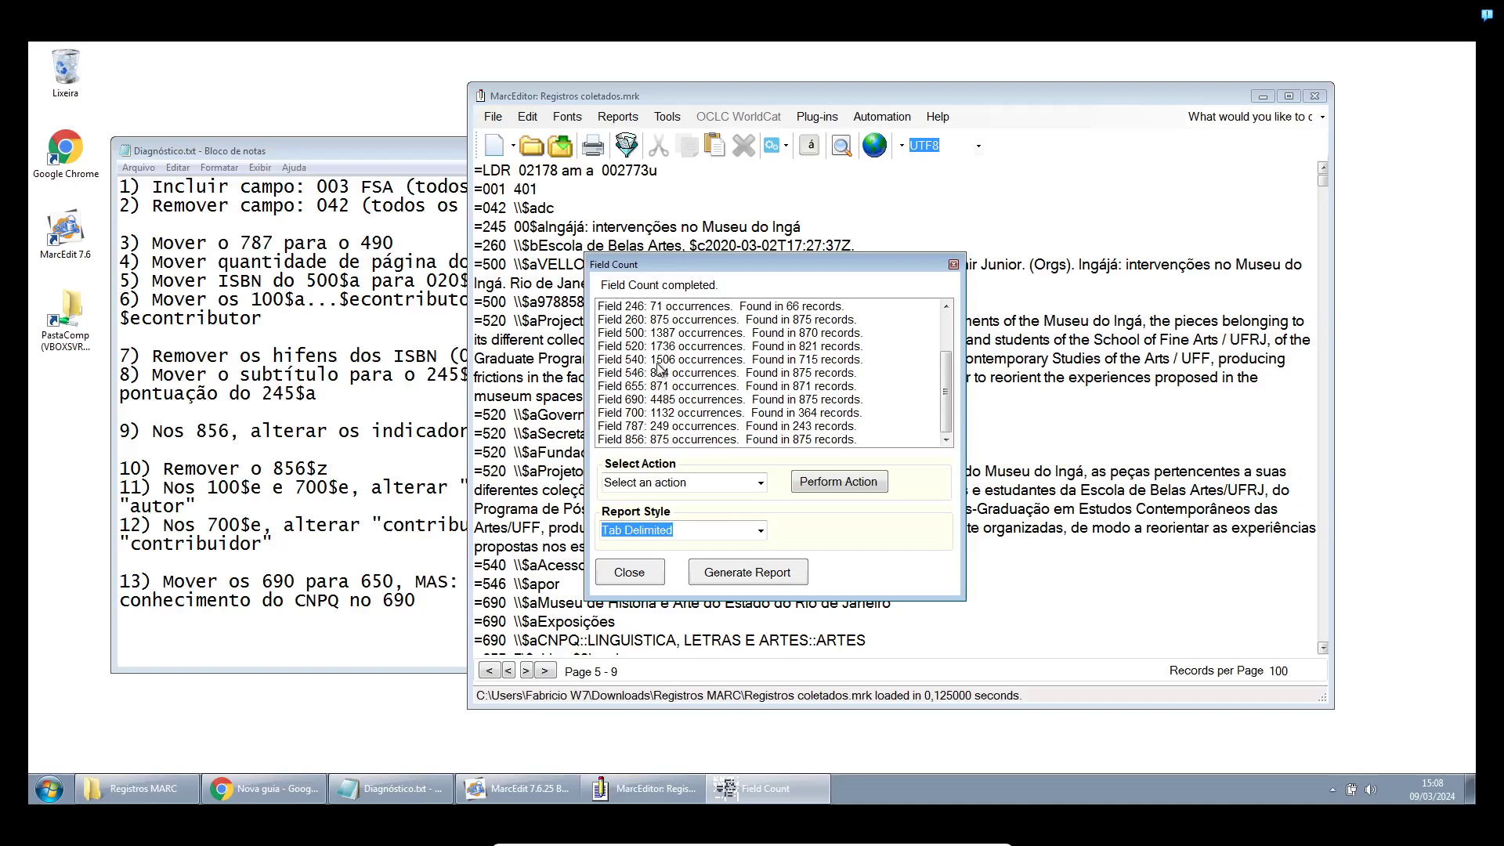
pyautogui.scroll(2, 662, 364)
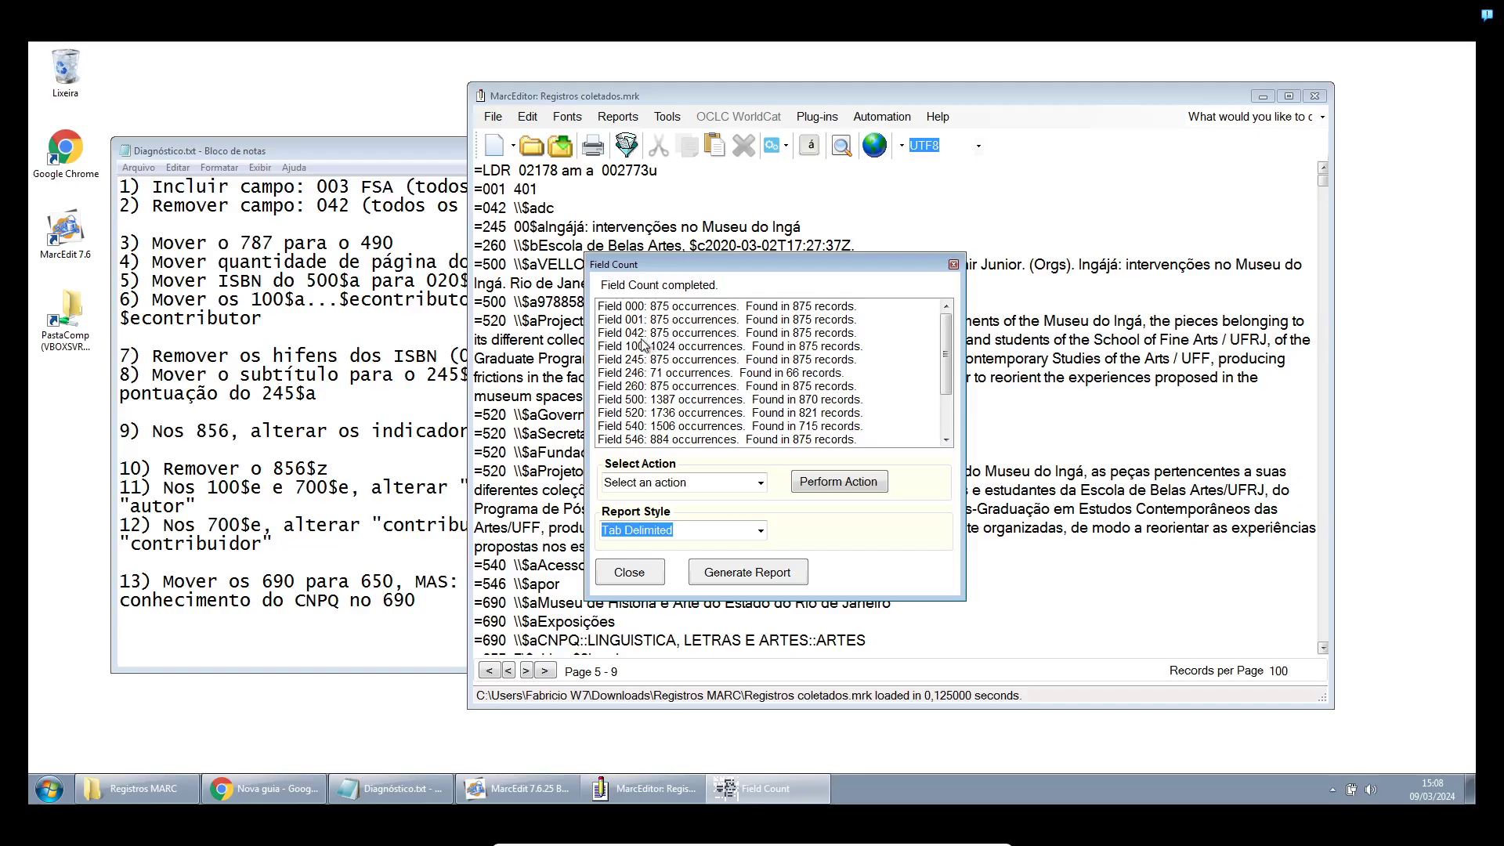
pyautogui.click(643, 337)
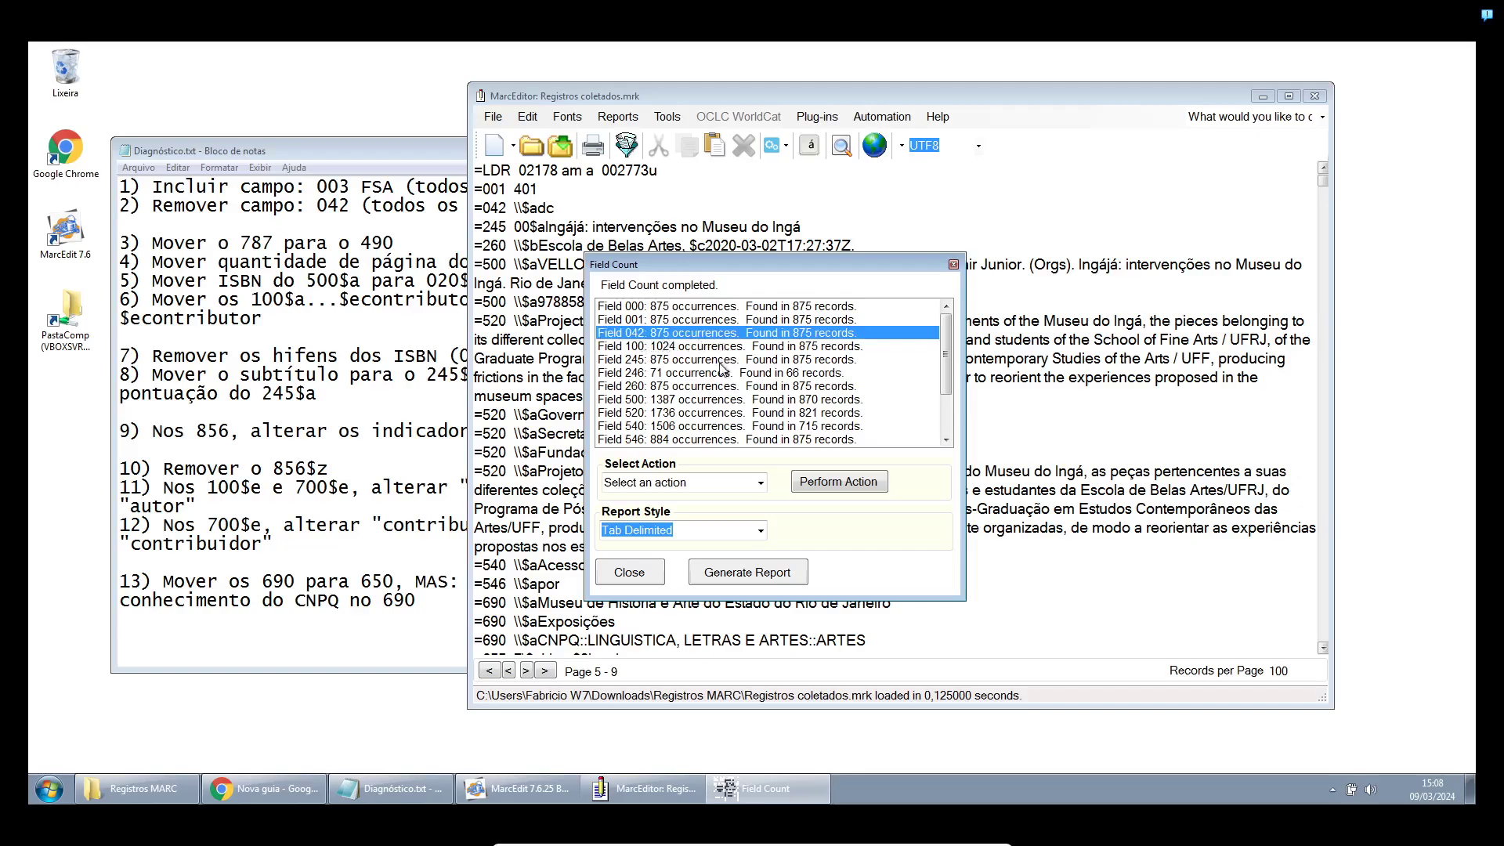
pyautogui.scroll(-2, 713, 380)
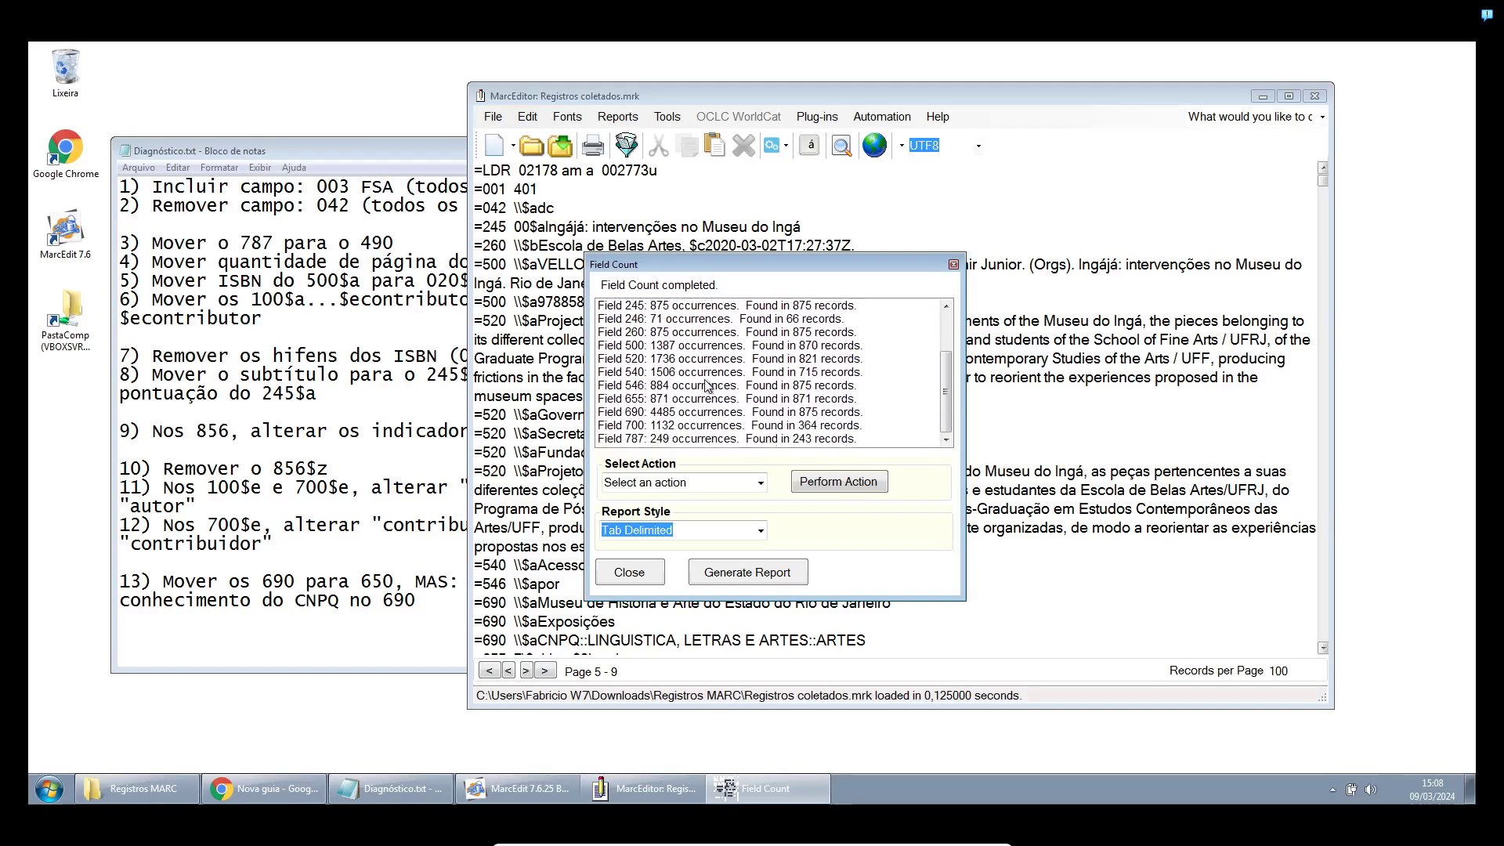
pyautogui.click(654, 401)
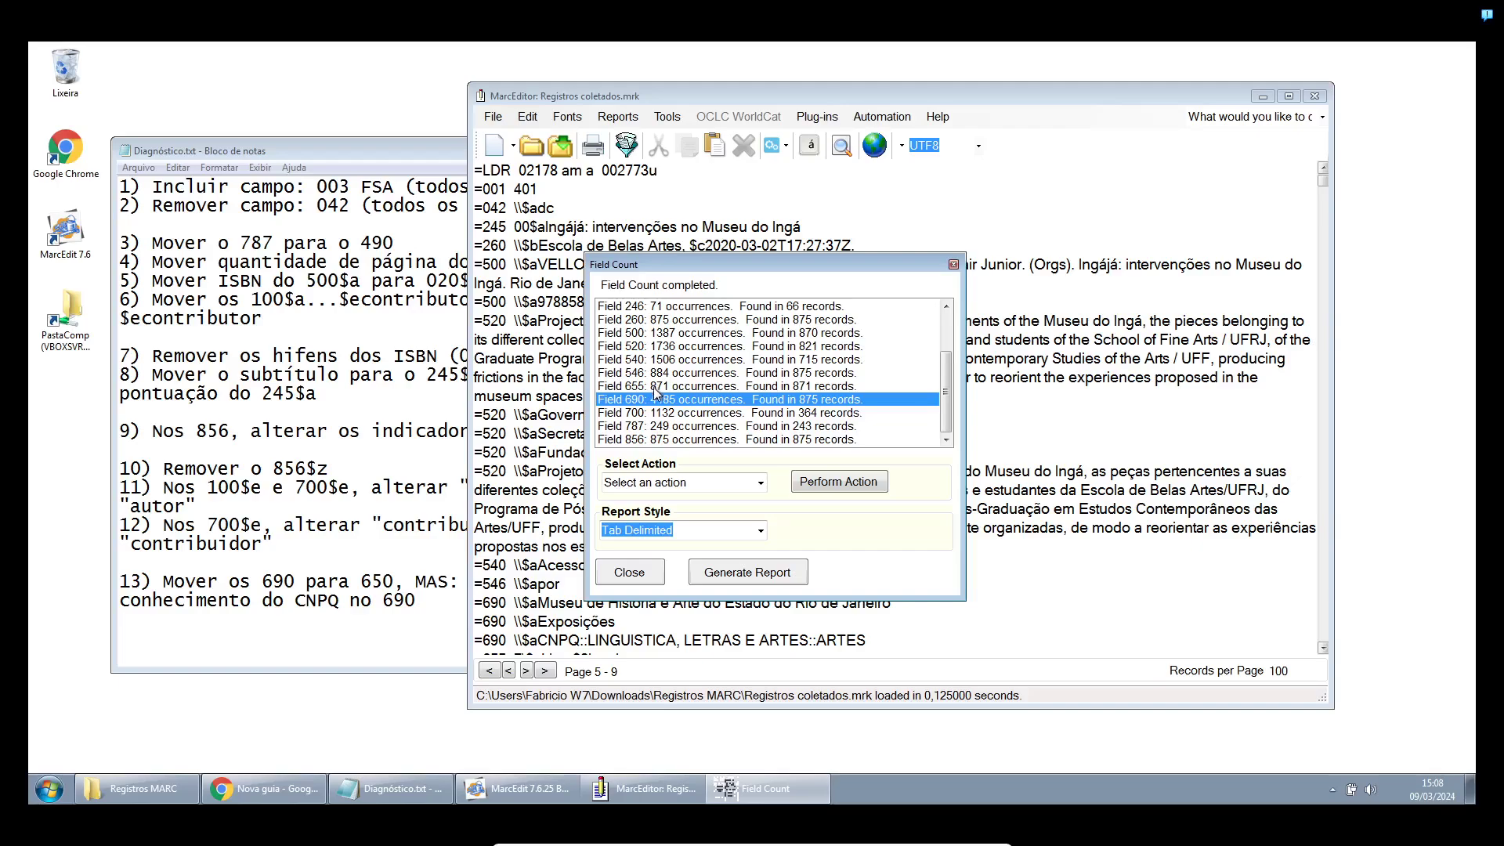
pyautogui.click(657, 426)
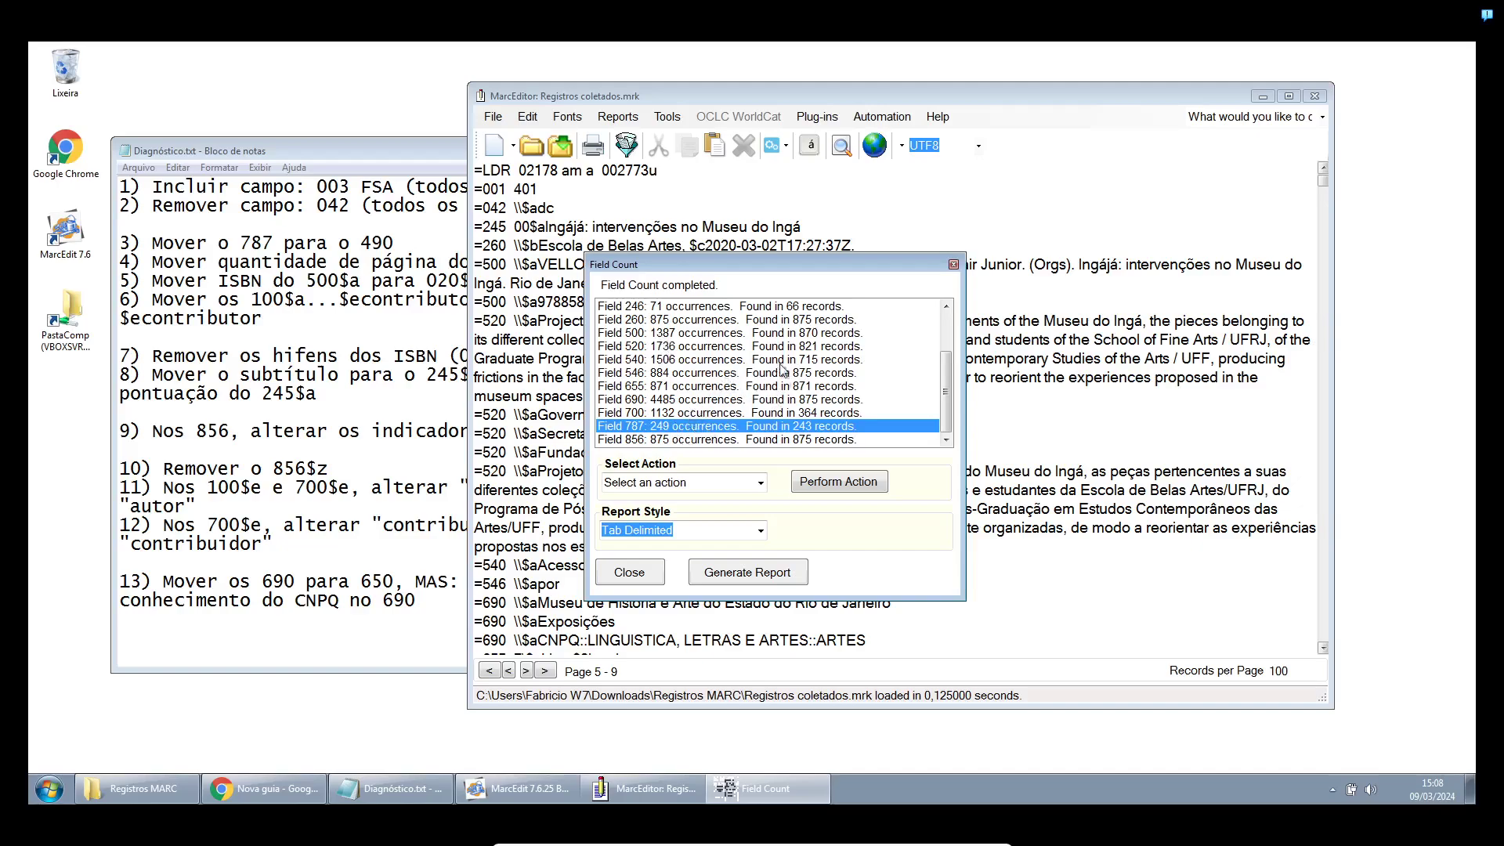
pyautogui.click(953, 264)
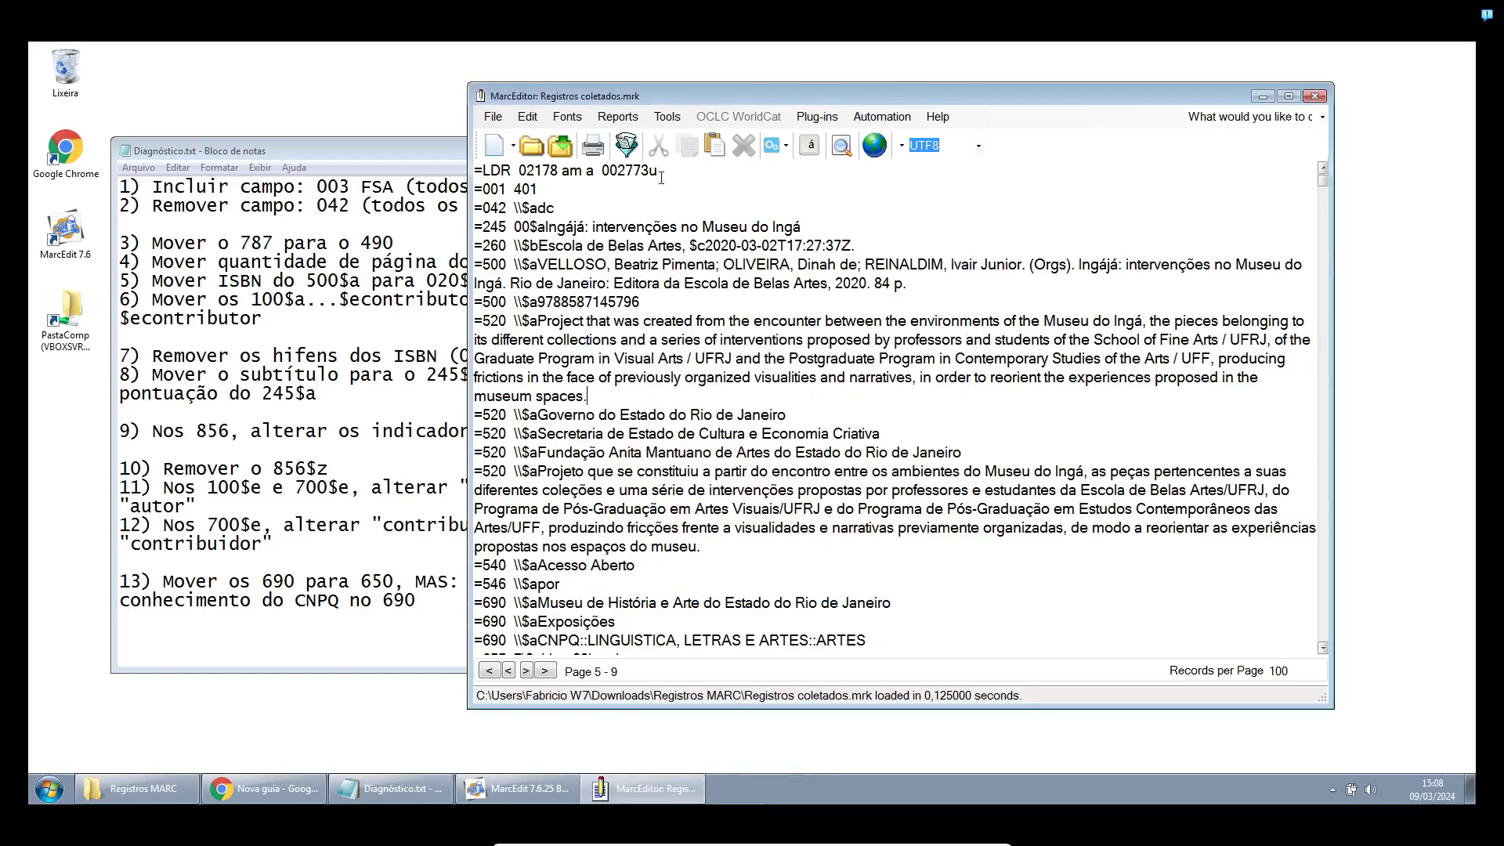
# Load the collected records into the record selection tool with 245$a as the display field, browse the titles, and close it
pyautogui.click(493, 117)
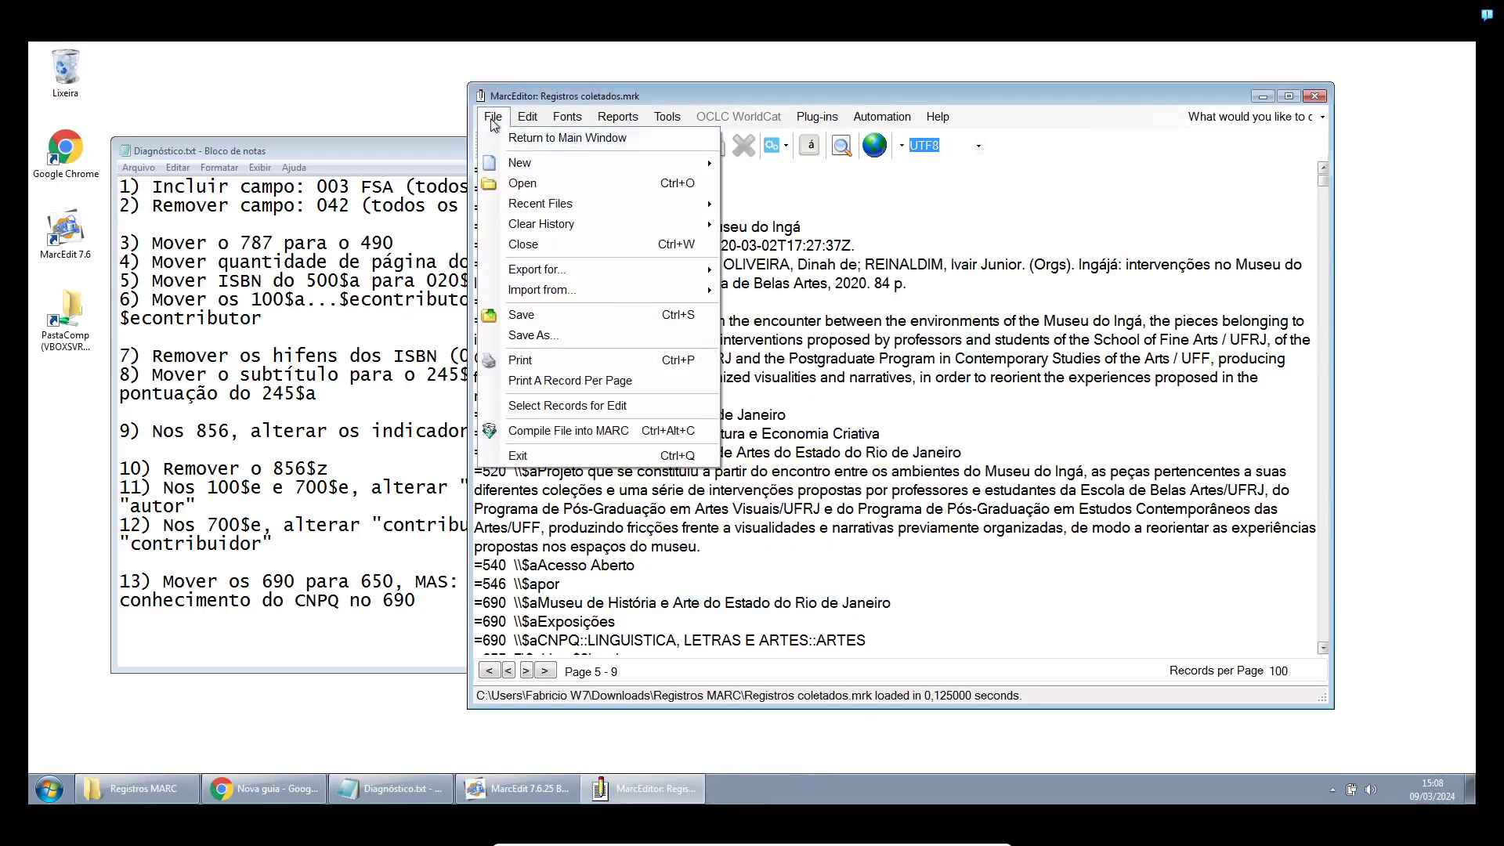
pyautogui.click(518, 407)
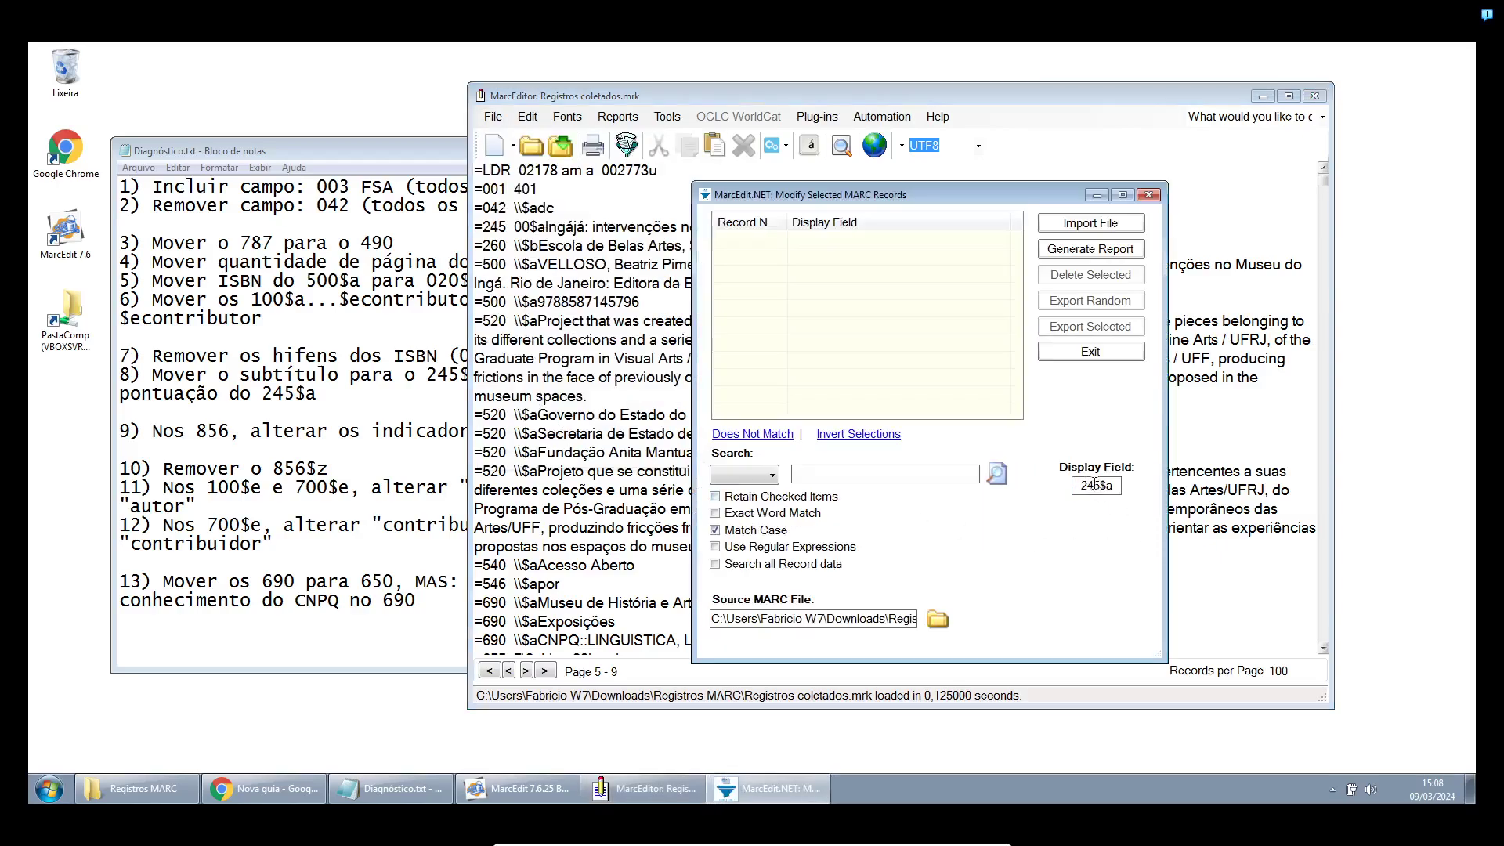
pyautogui.click(1099, 224)
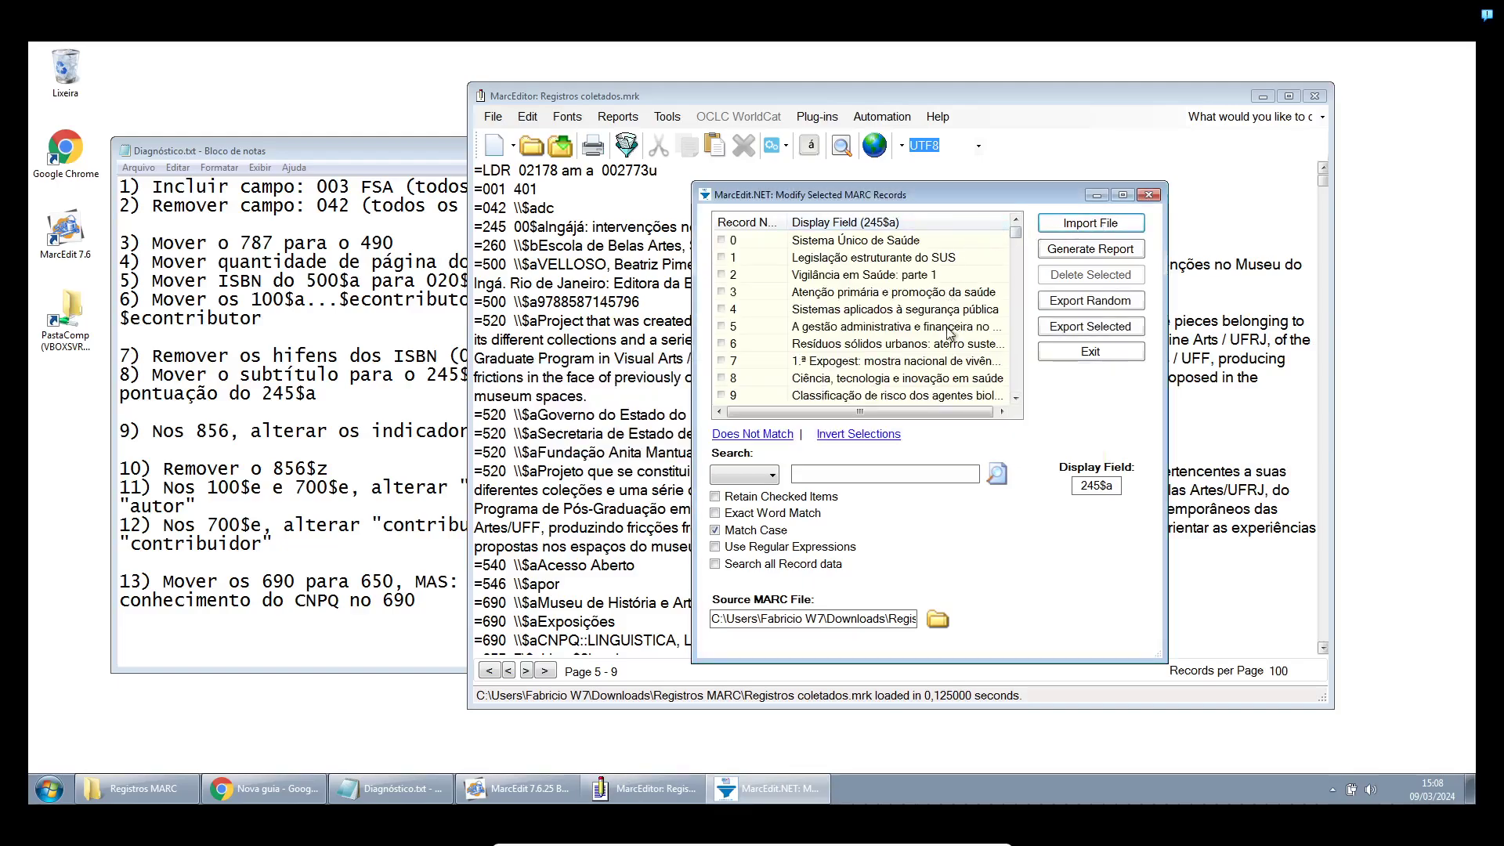
pyautogui.scroll(-4, 946, 338)
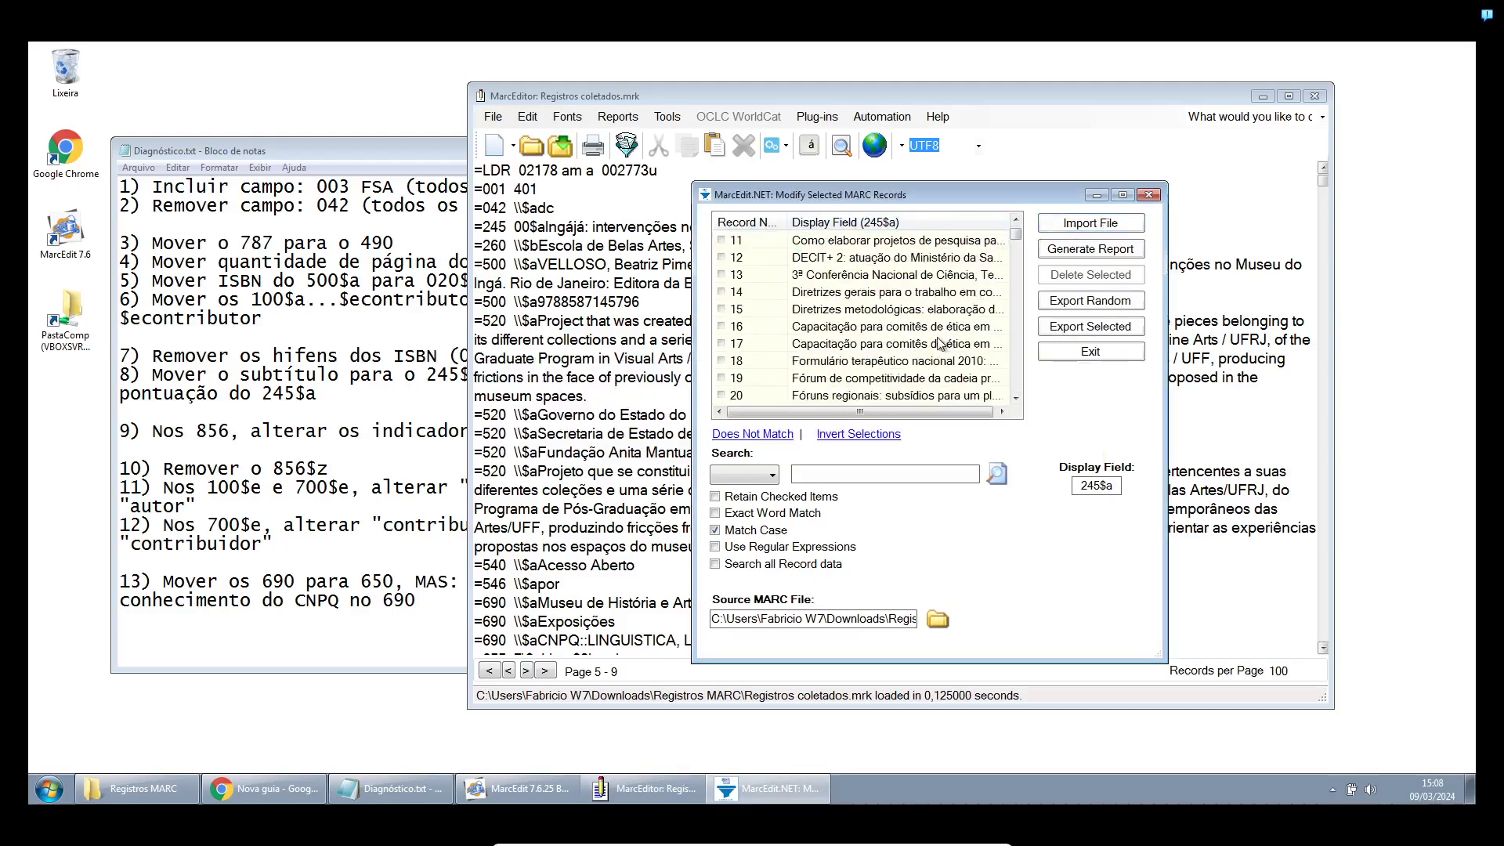
pyautogui.scroll(4, 940, 343)
pyautogui.click(288, 240)
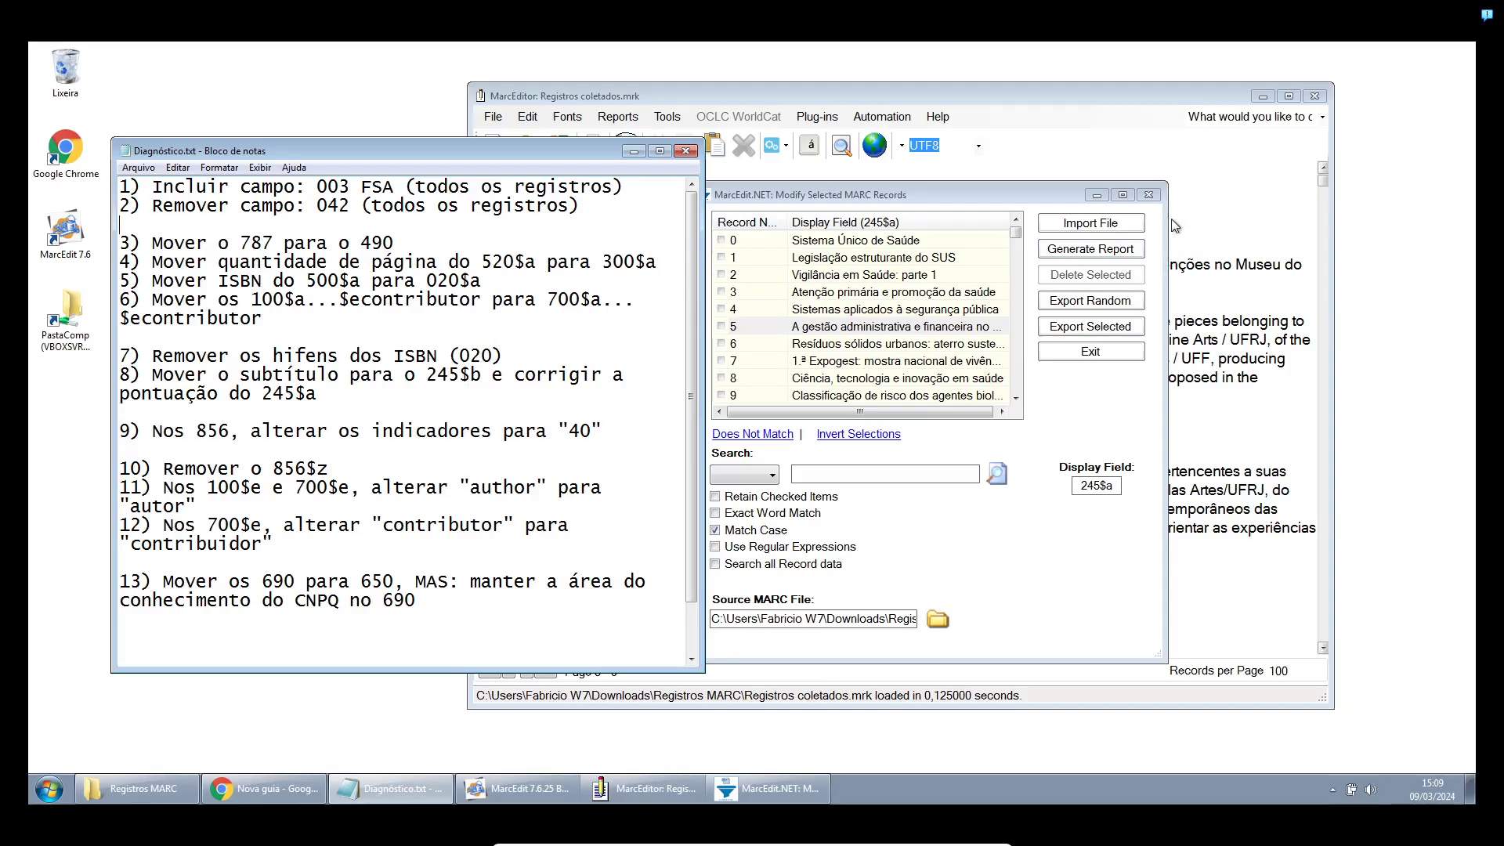
pyautogui.click(1149, 195)
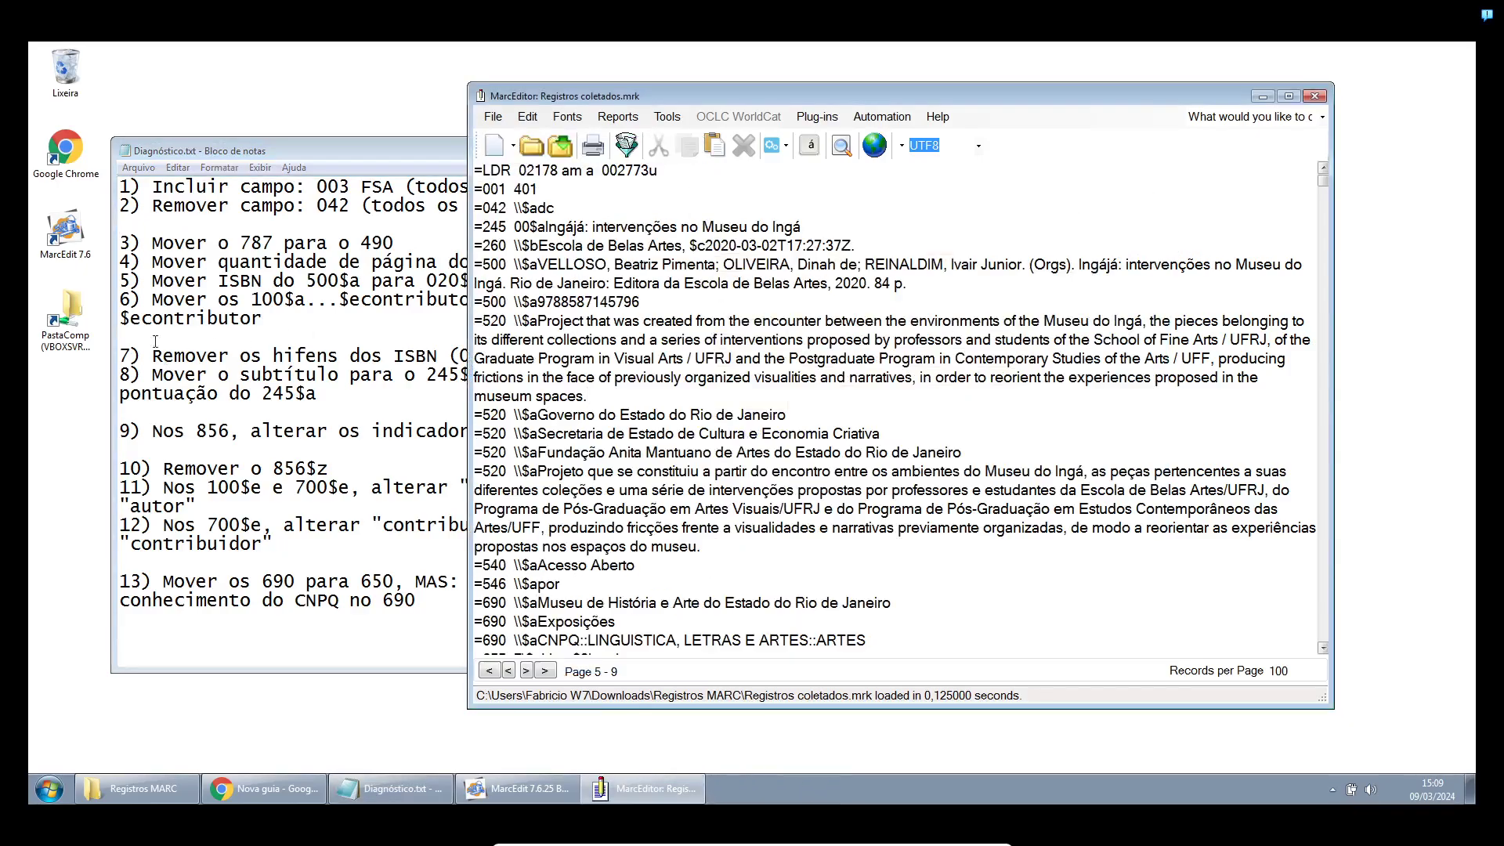
# Open the Add/Delete Field utility for the collected records and move its window clear of the diagnosis notes
pyautogui.click(201, 231)
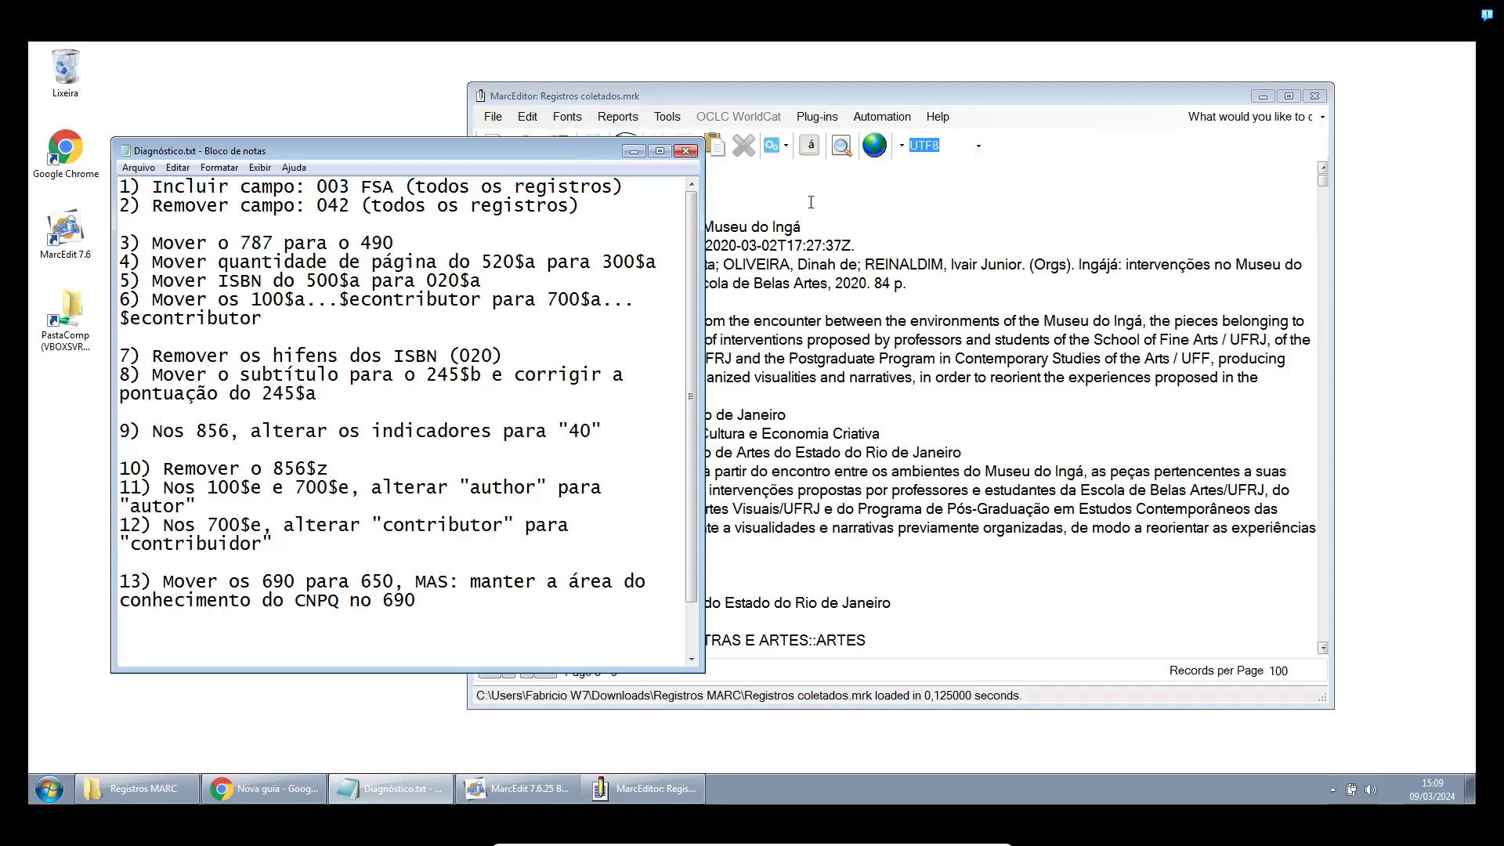
pyautogui.click(664, 101)
pyautogui.click(668, 118)
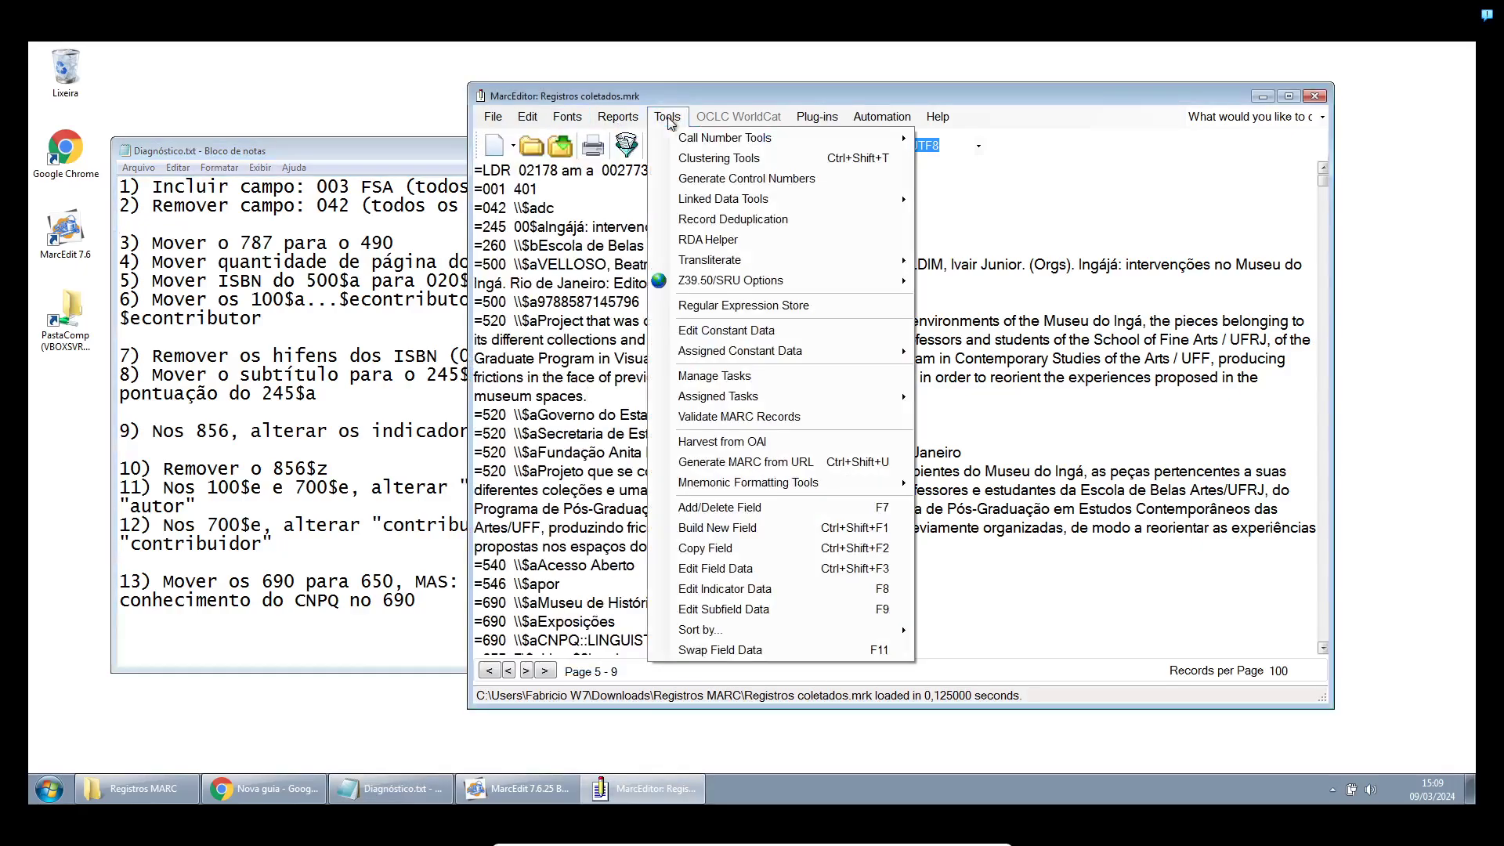
pyautogui.click(699, 514)
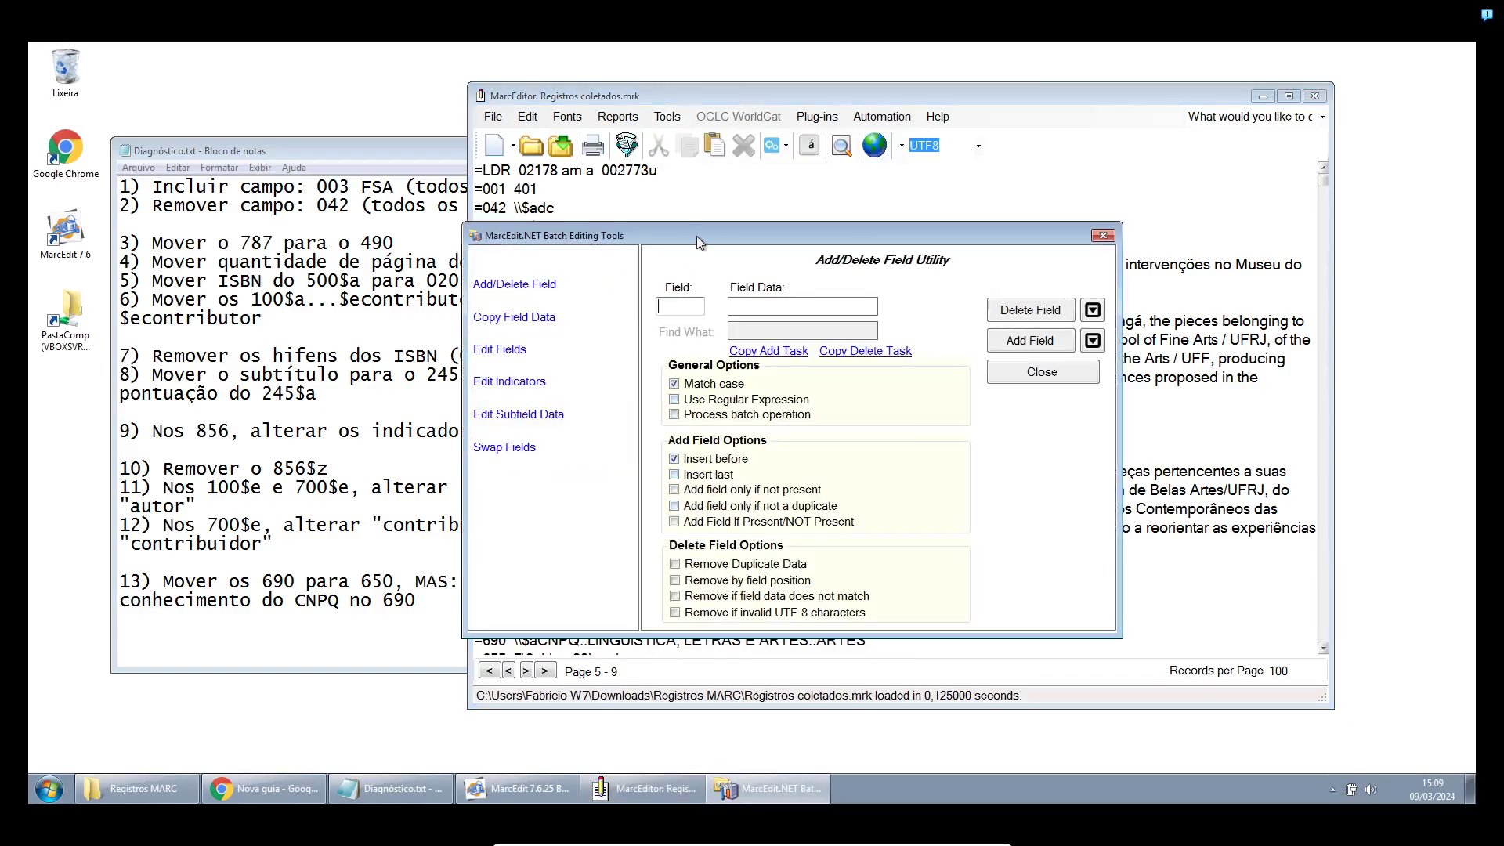
pyautogui.moveTo(697, 236); pyautogui.dragTo(801, 237)
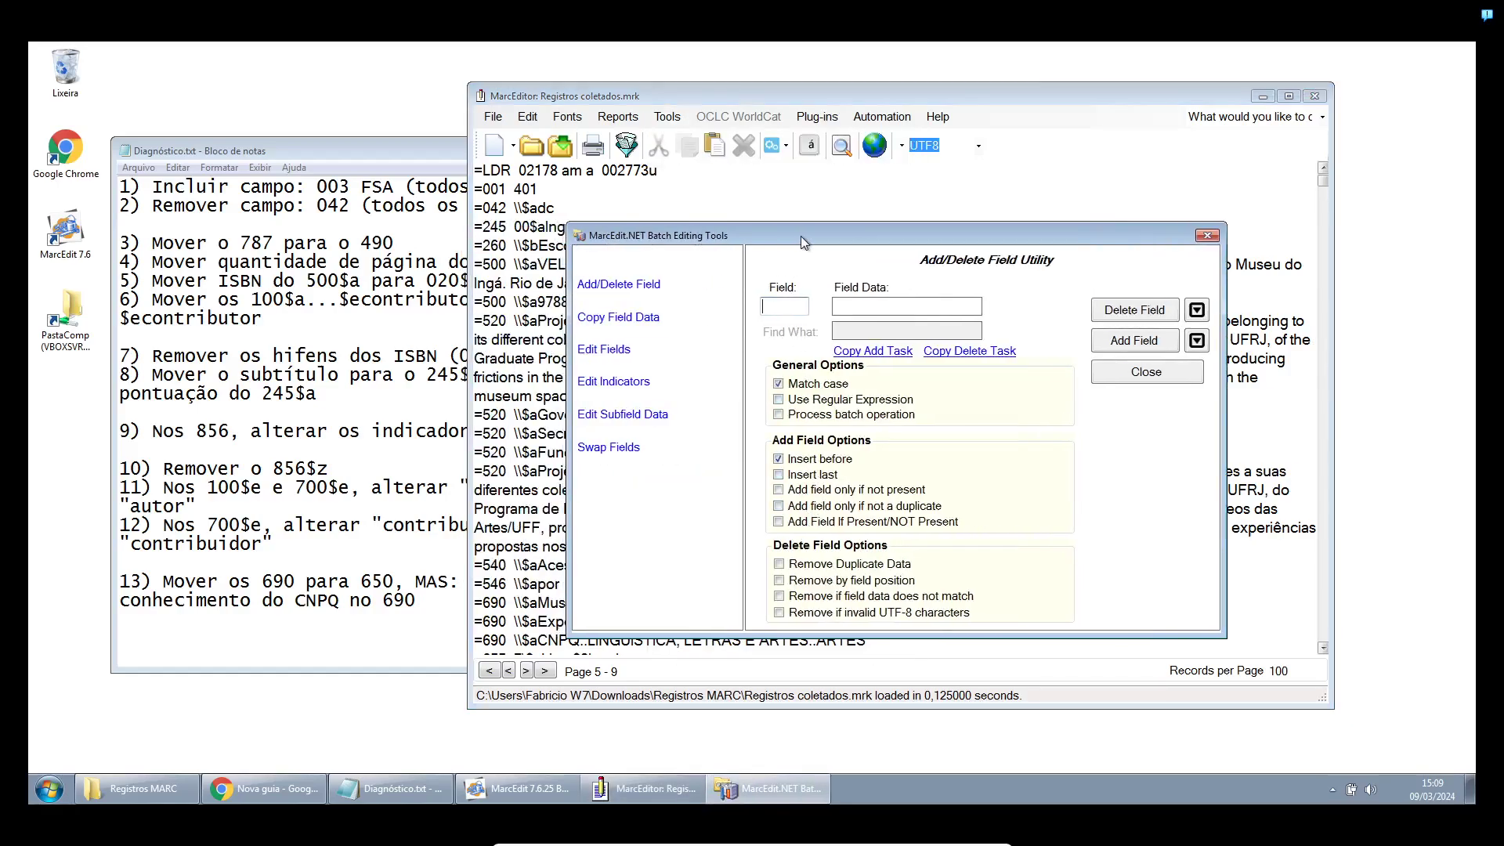
# Highlight "Incluir campo: 003" in the first item of the Diagnóstico.txt notes
pyautogui.click(165, 212)
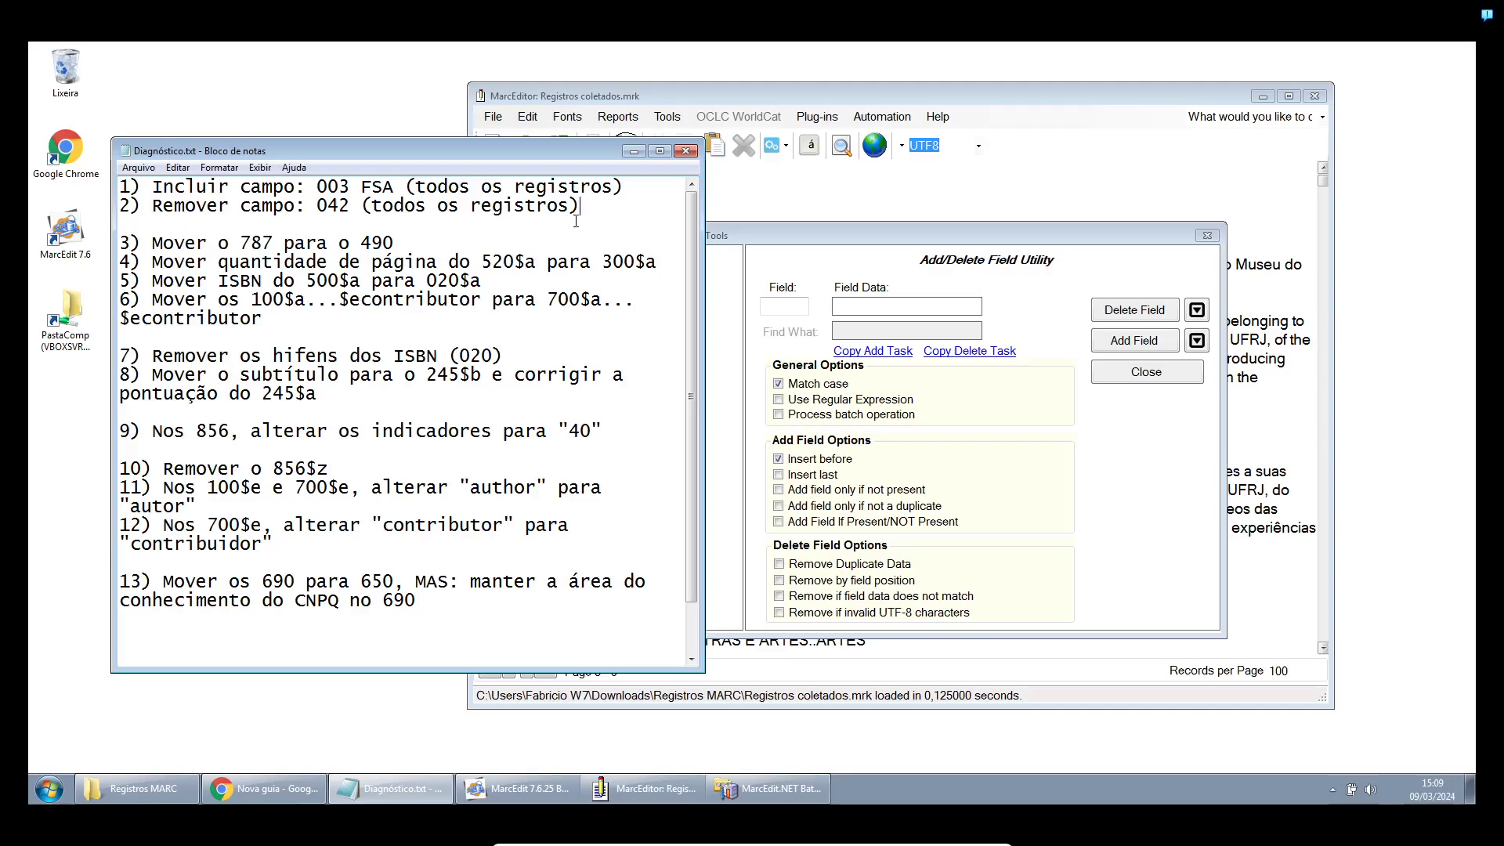
pyautogui.moveTo(151, 192)
pyautogui.mouseDown()
pyautogui.moveTo(404, 188)
pyautogui.moveTo(138, 190)
pyautogui.moveTo(151, 190)
pyautogui.mouseUp()
pyautogui.click(343, 186)
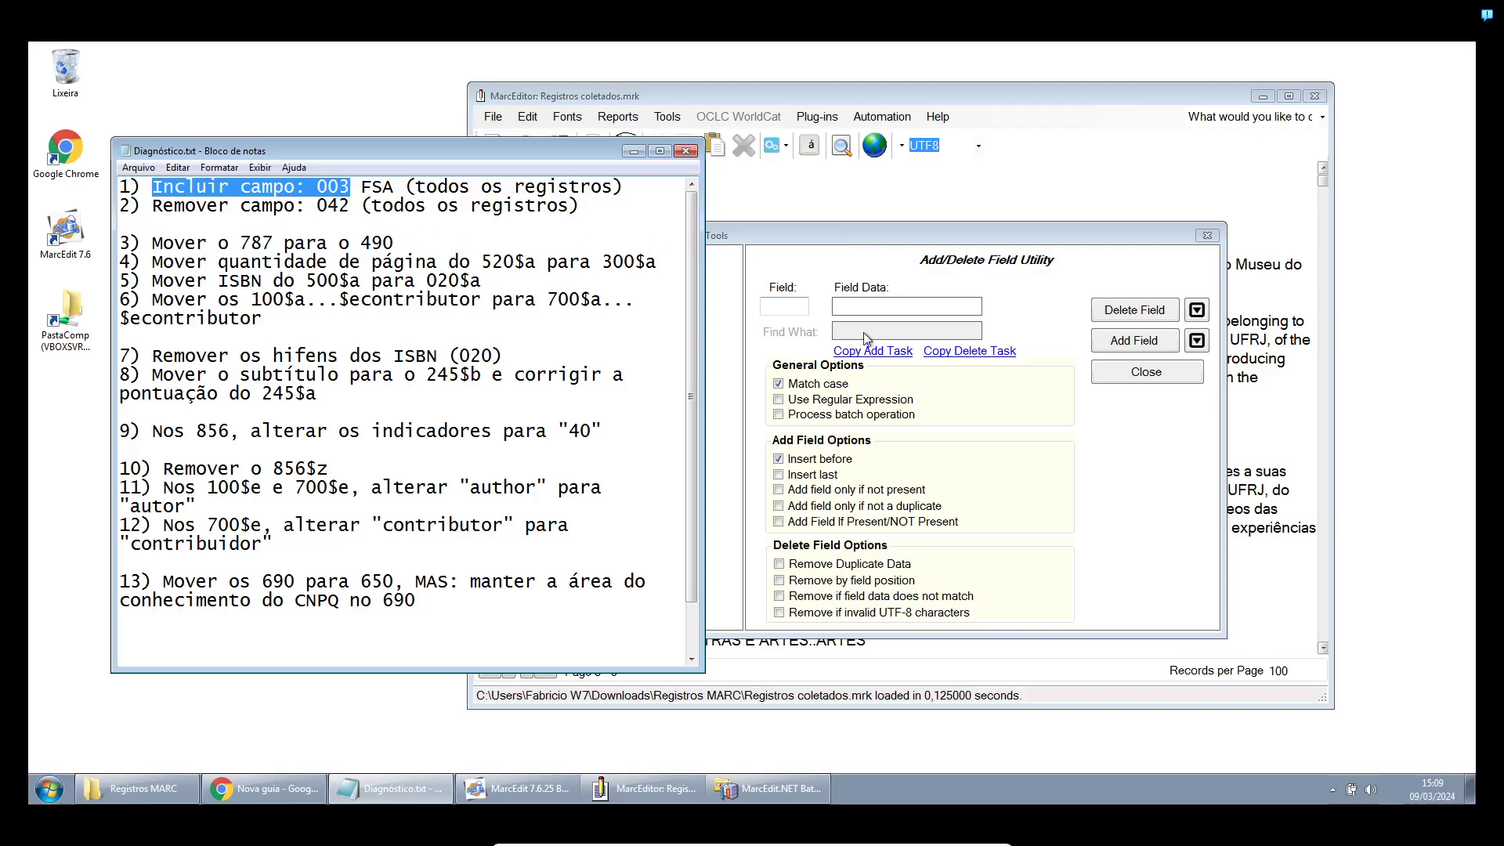
# Add field 003 with the data FSA to all records and uncover the first record's fields to check the addition
pyautogui.click(861, 245)
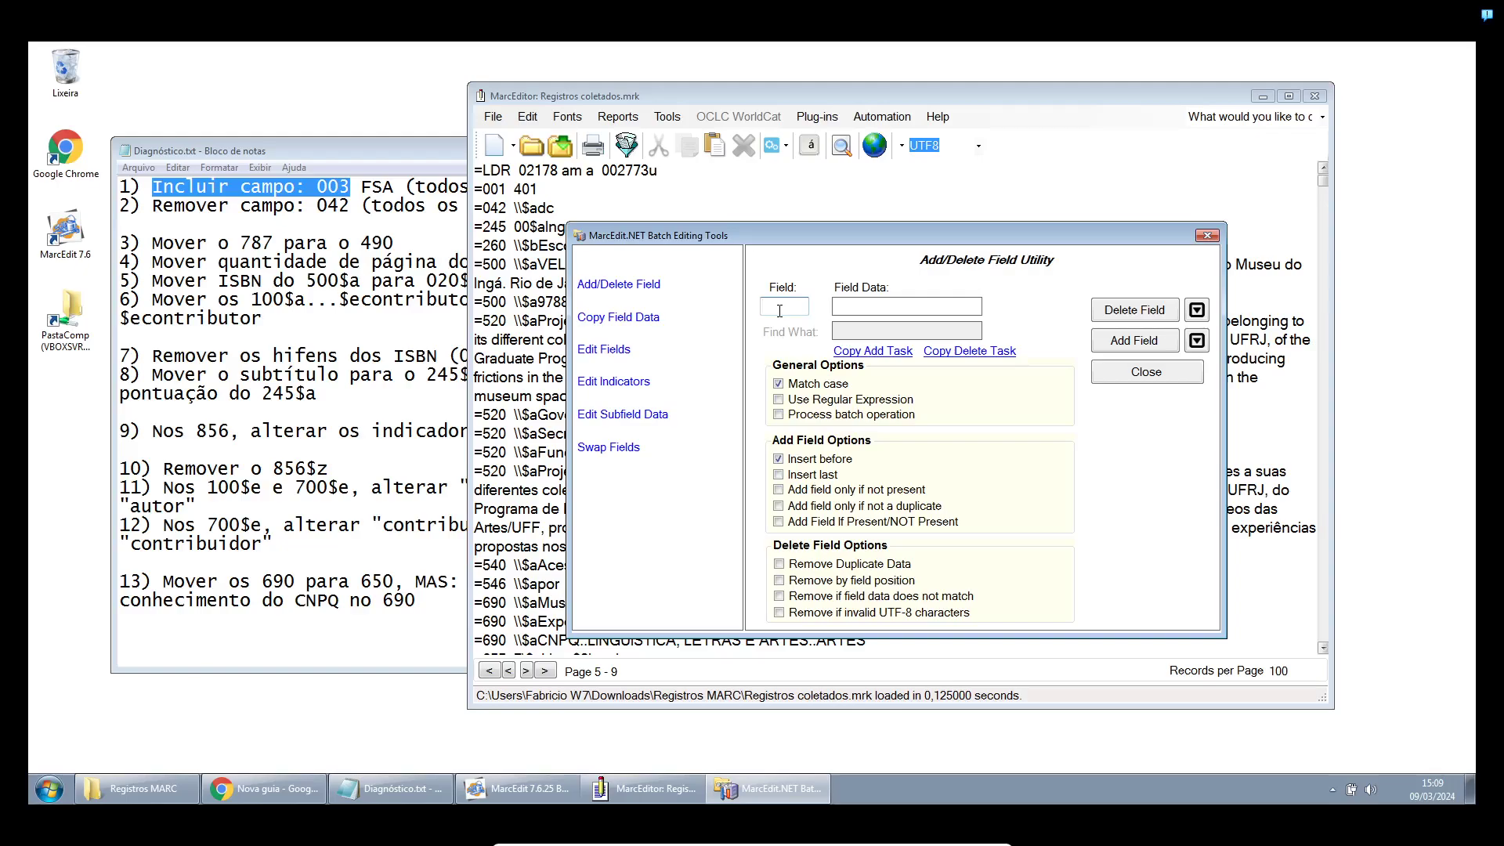
pyautogui.write('003')
pyautogui.click(921, 306)
pyautogui.write('FSA')
pyautogui.click(1126, 342)
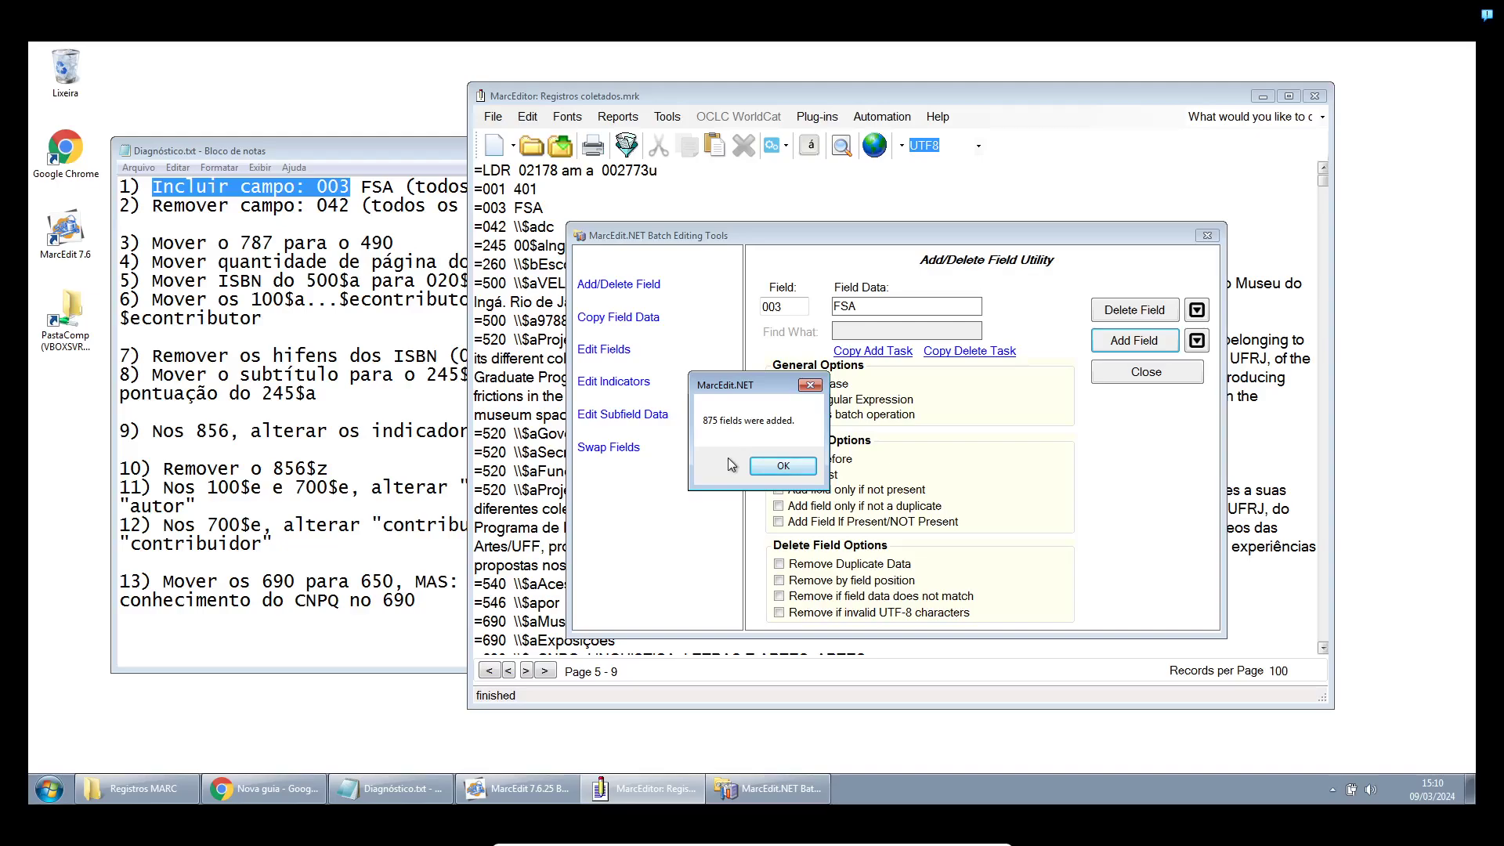
pyautogui.click(773, 470)
pyautogui.moveTo(660, 228); pyautogui.dragTo(755, 224)
pyautogui.click(546, 210)
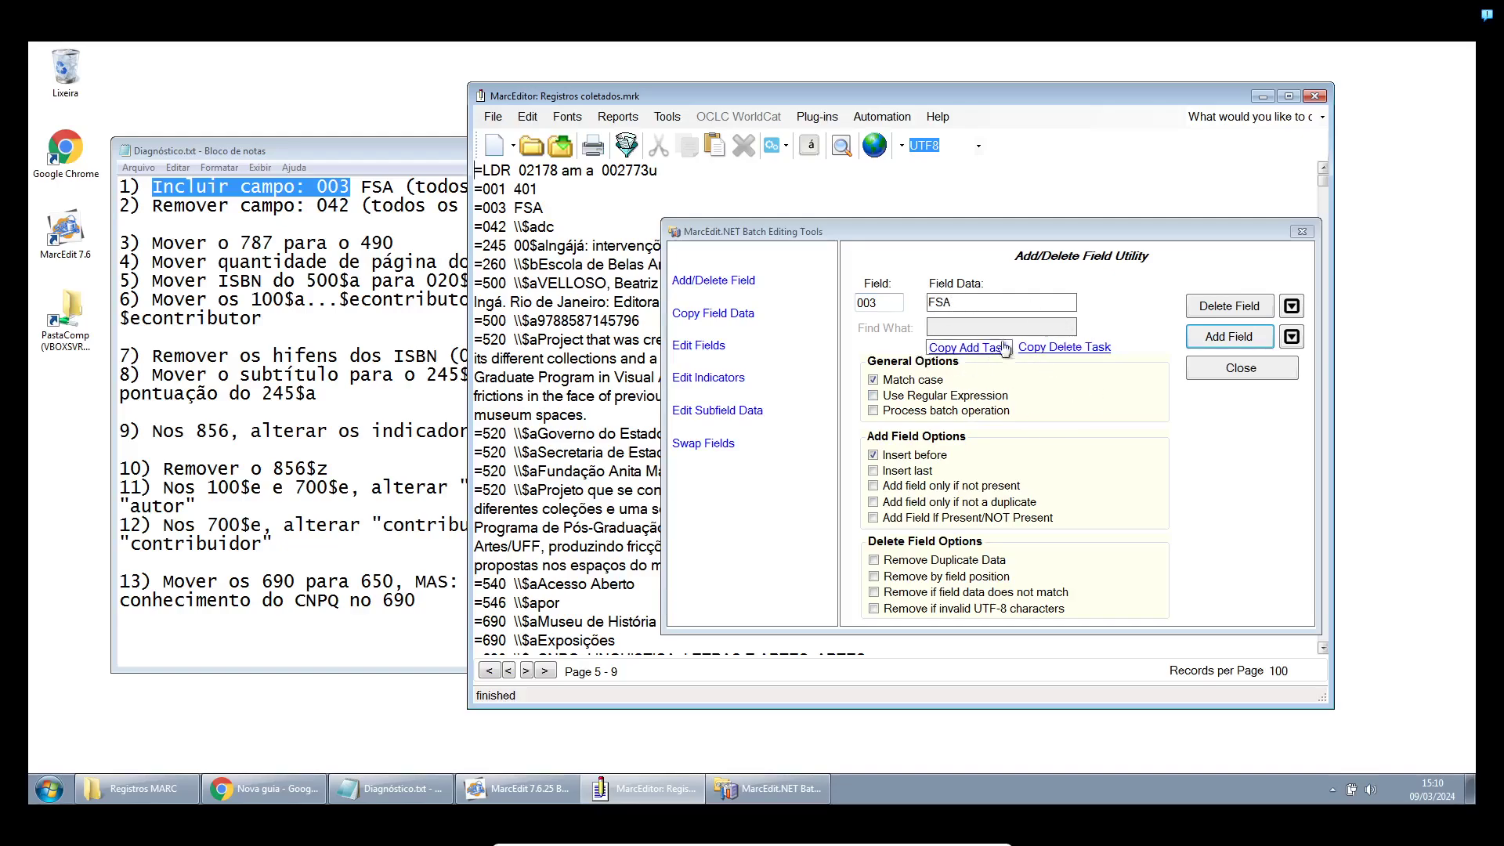
# Delete field 042 from all records, leaving the field data empty
pyautogui.moveTo(972, 305); pyautogui.dragTo(928, 304)
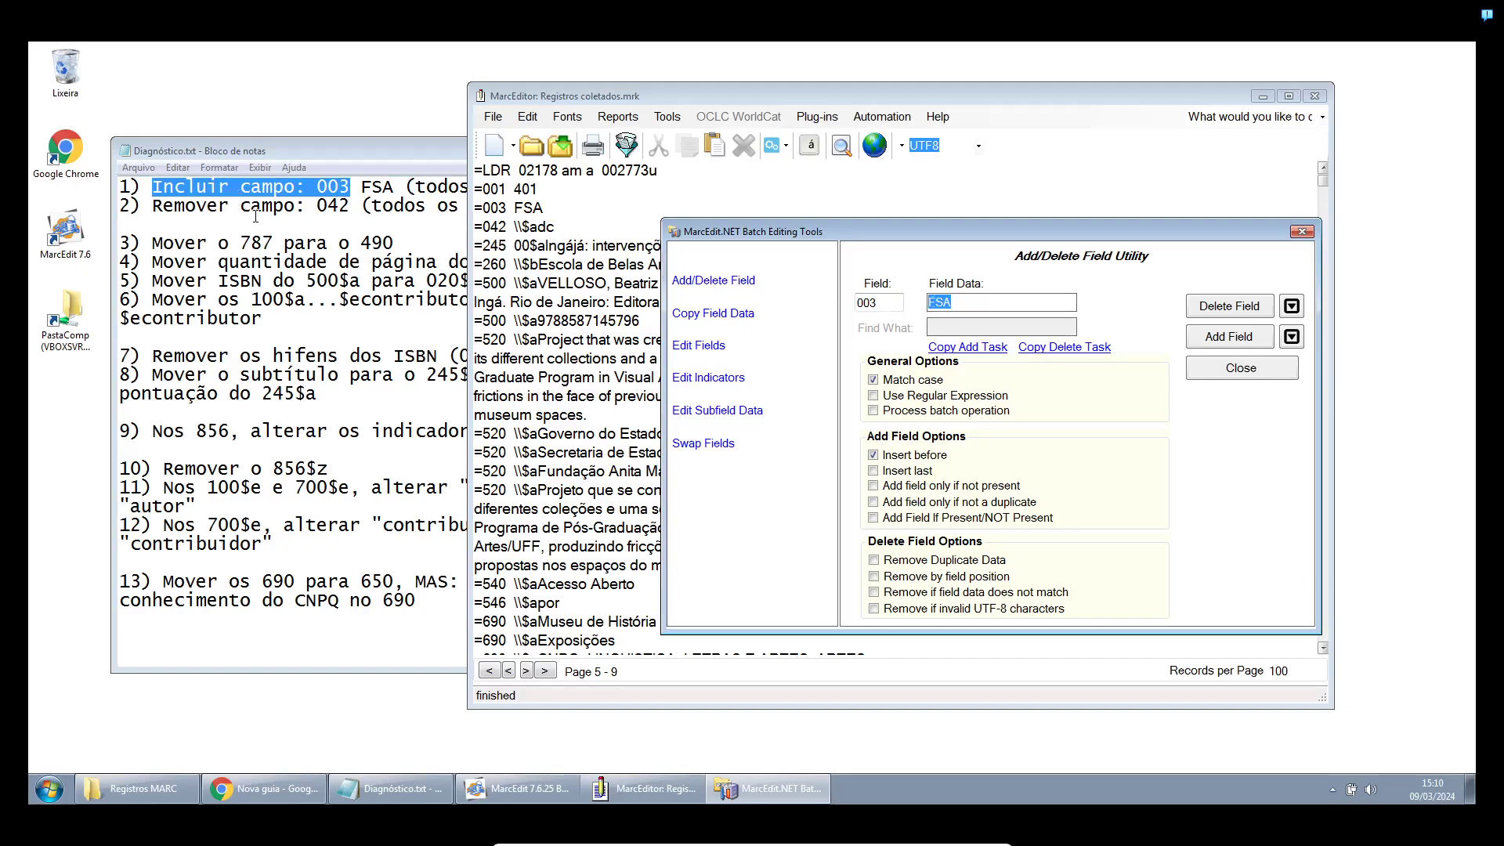
pyautogui.moveTo(875, 304); pyautogui.dragTo(843, 305)
pyautogui.write('042')
pyautogui.doubleClick(997, 306)
pyautogui.press('BackSpace')
pyautogui.click(1233, 306)
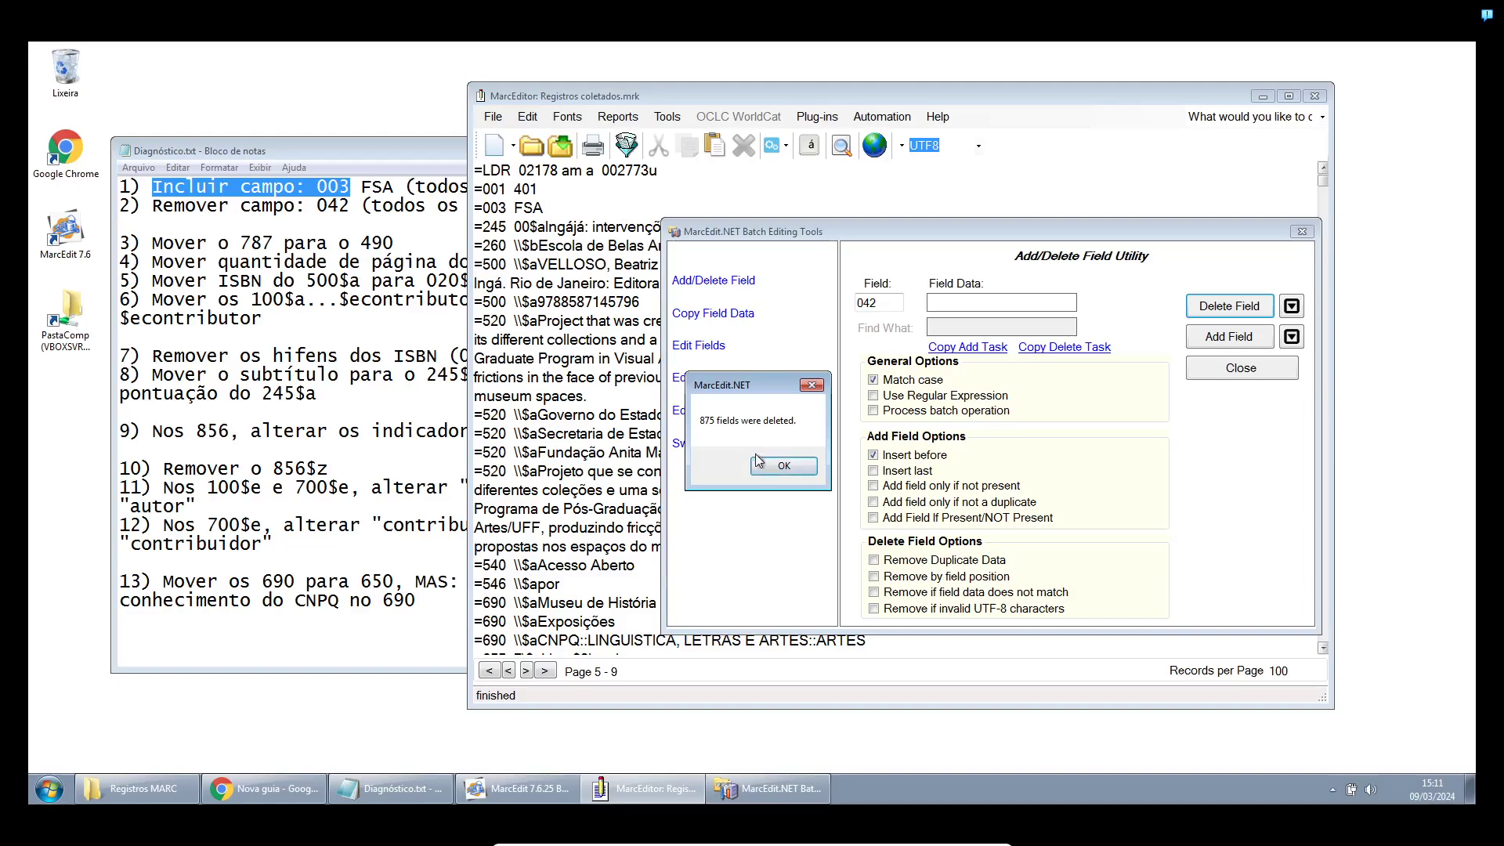
pyautogui.click(764, 467)
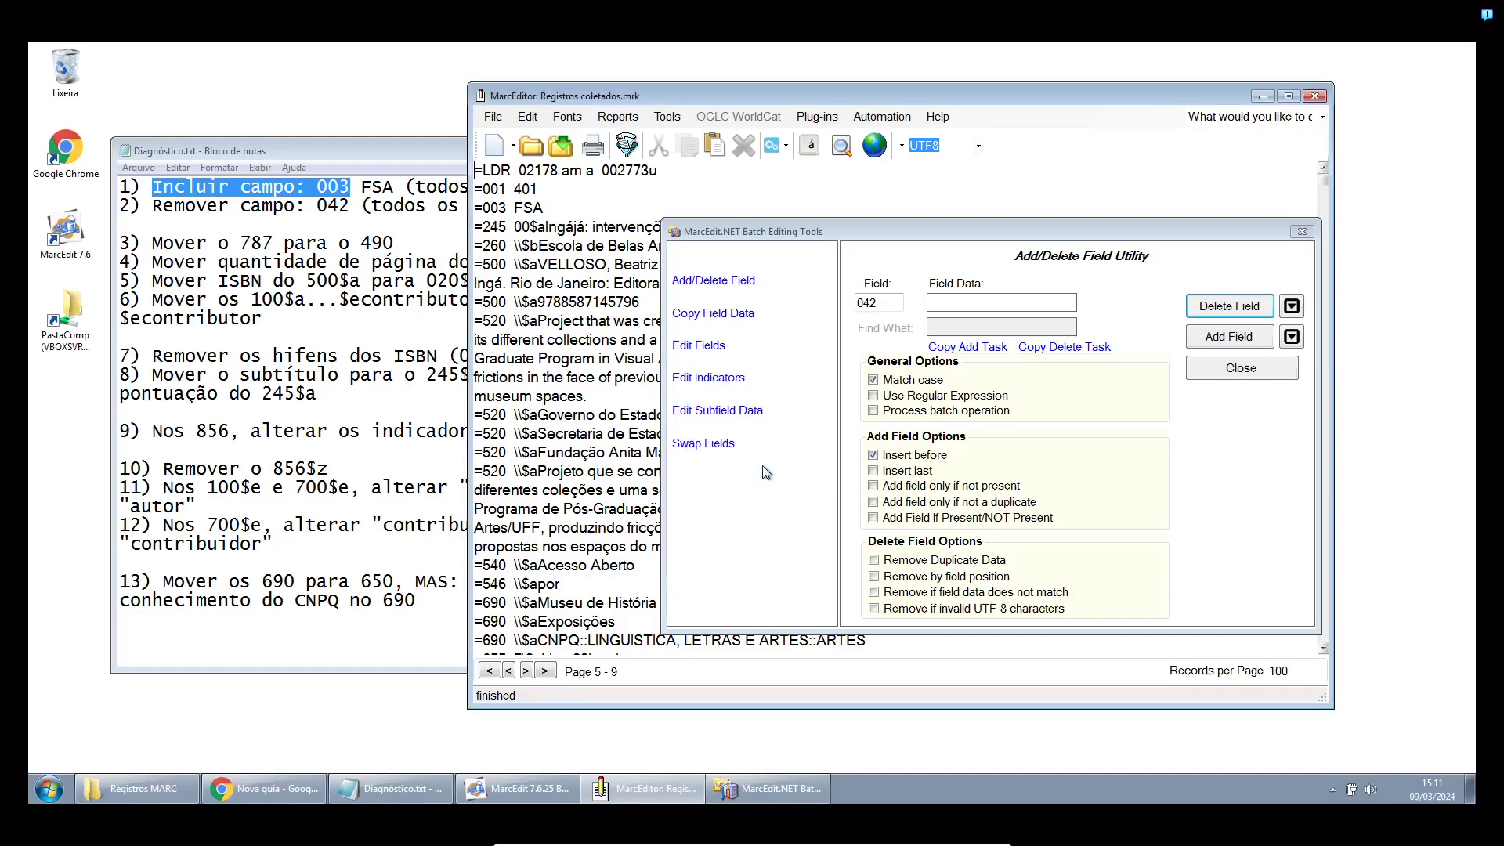
pyautogui.click(968, 347)
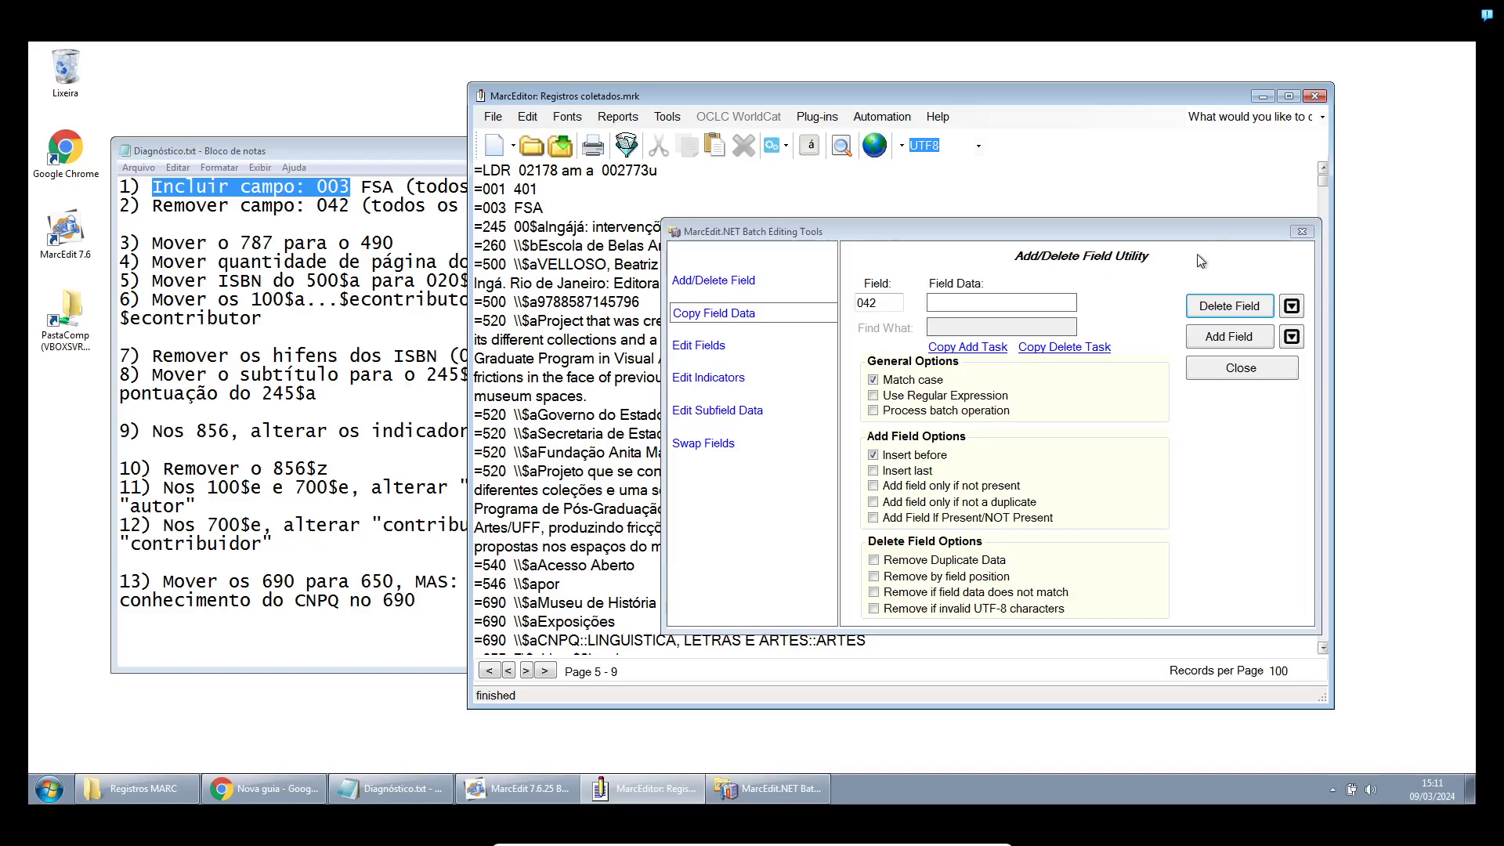
# Close the Add/Delete Field utility and save the collected records file
pyautogui.click(1301, 231)
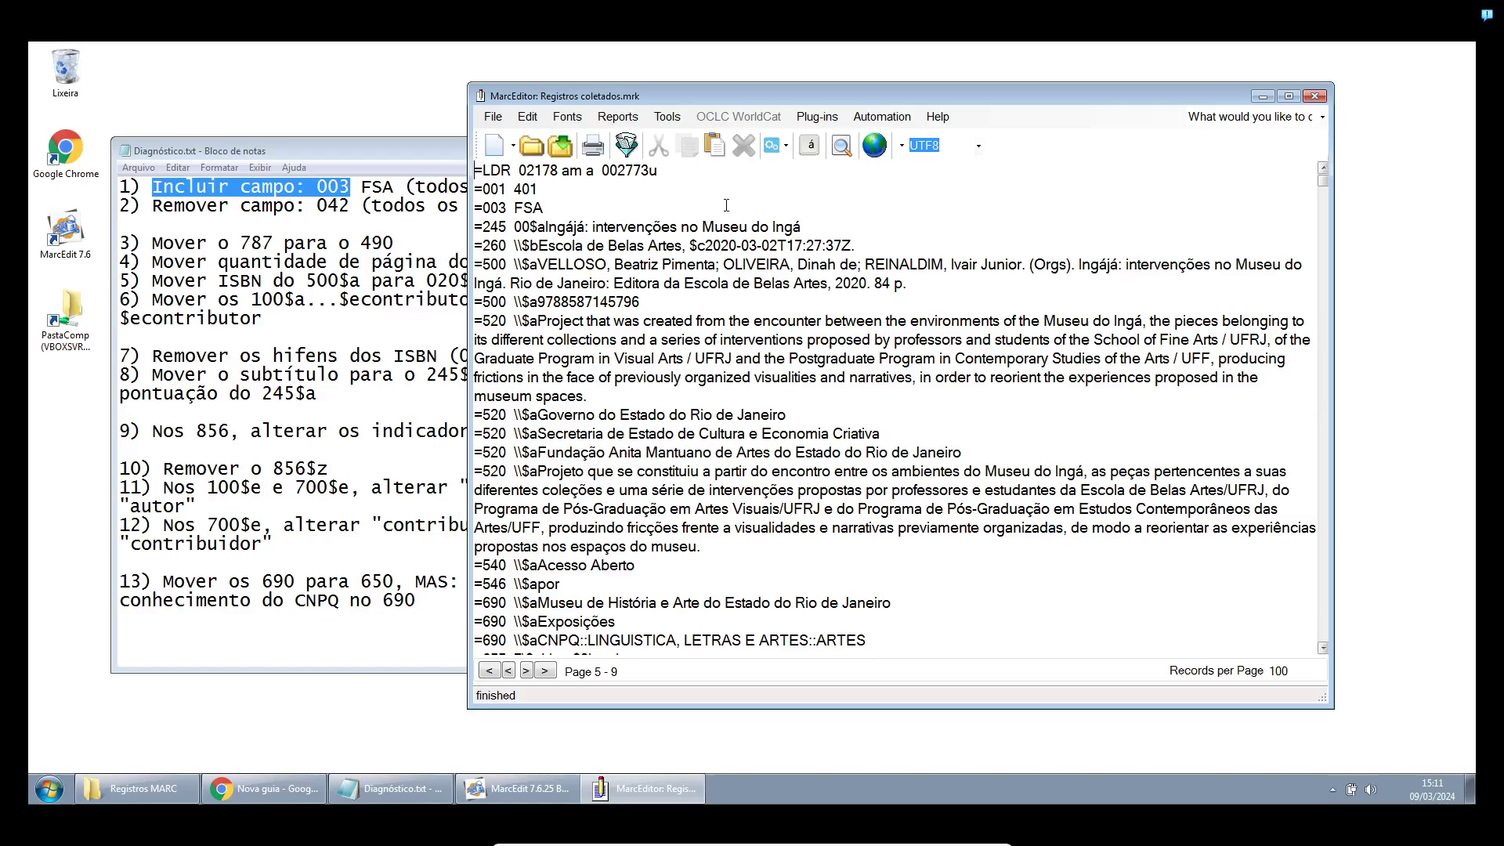
pyautogui.click(561, 147)
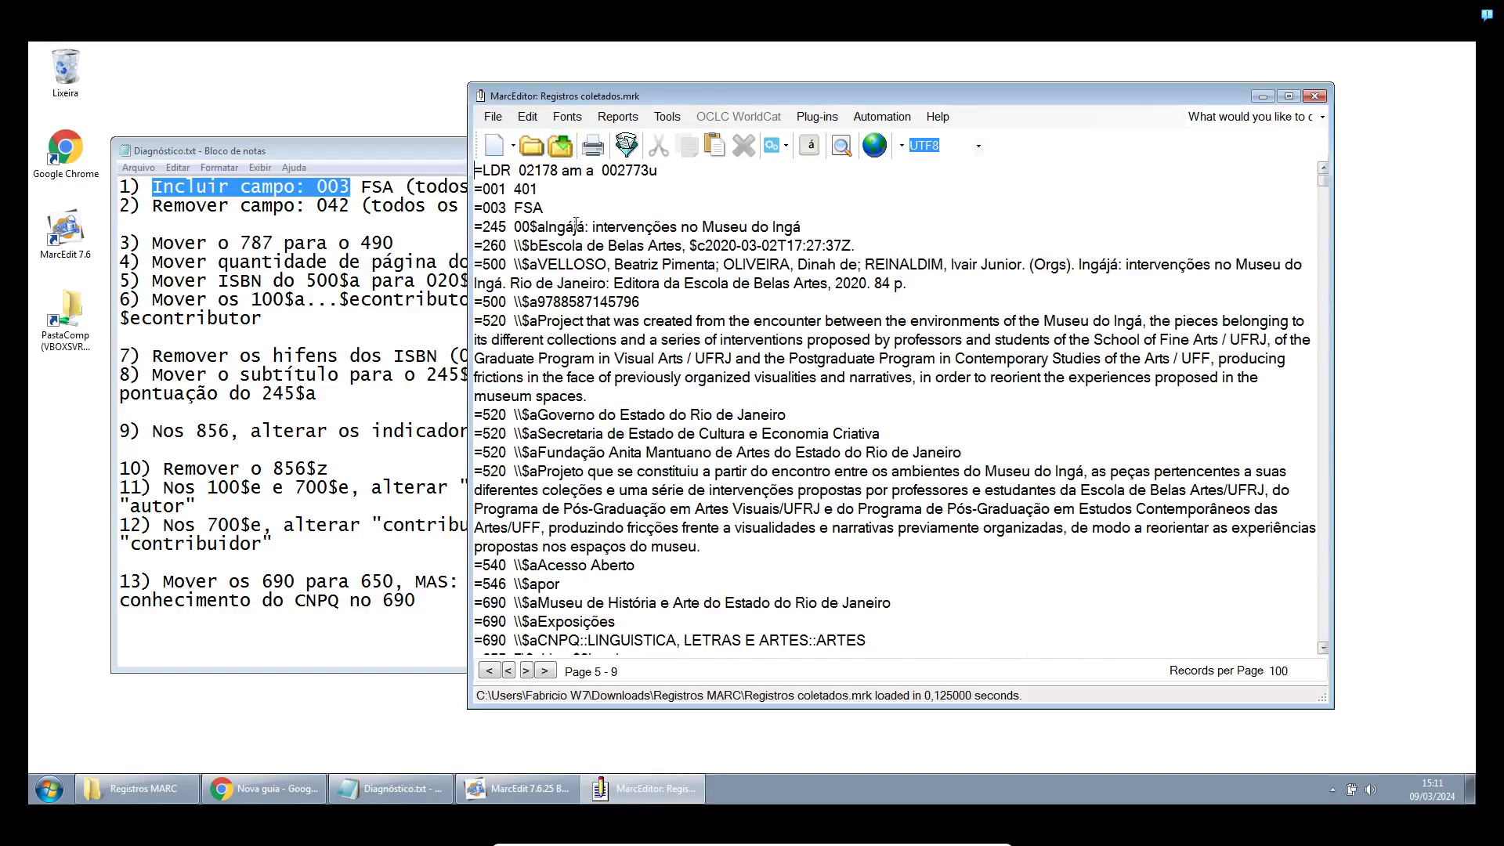
pyautogui.click(938, 247)
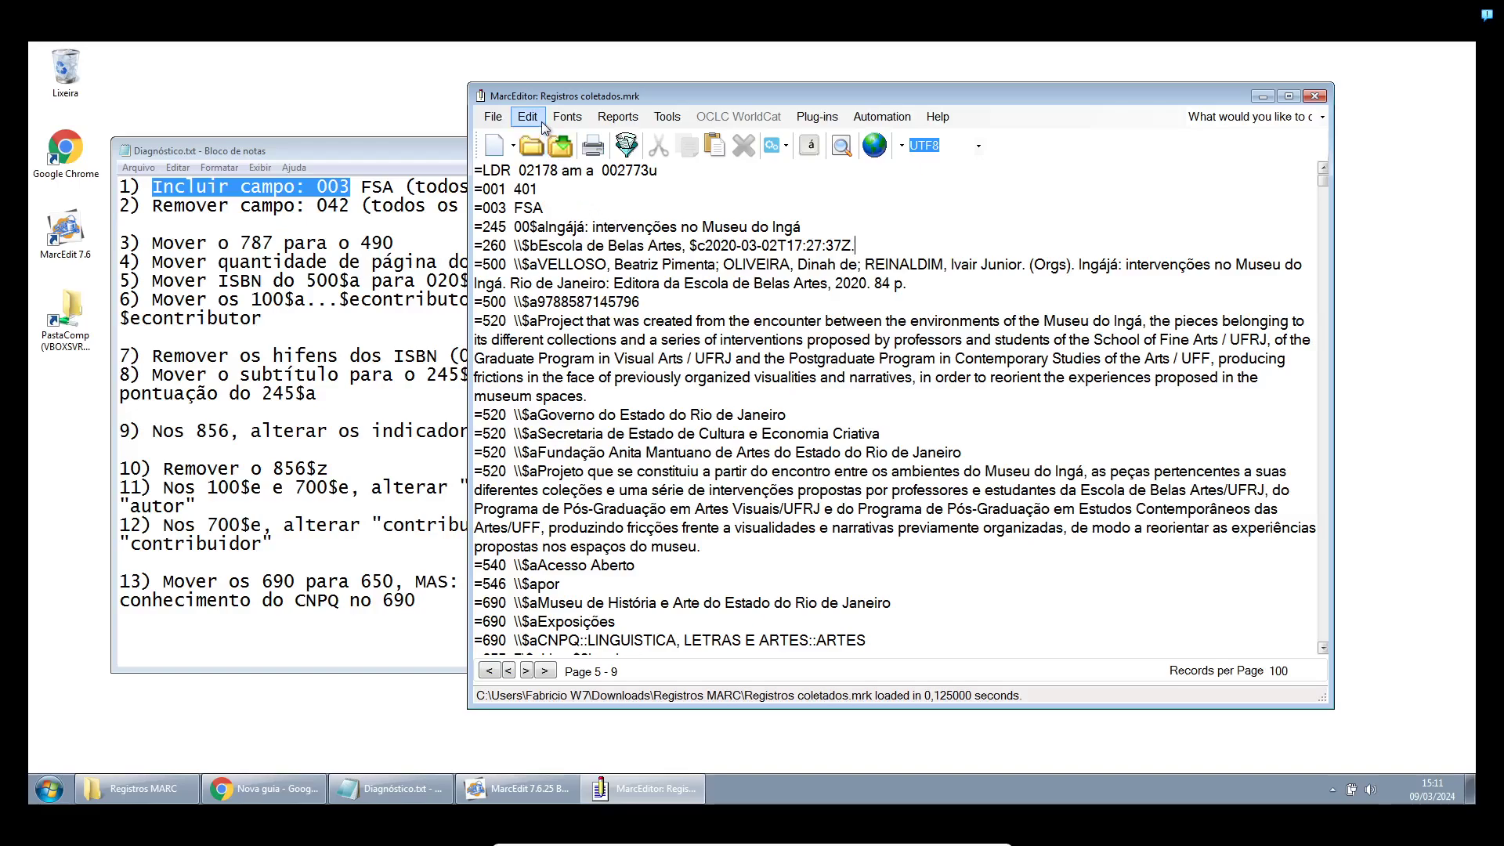
# Open the Copy Field Data utility clear of the diagnosis notes and highlight the third item, "3) Mover o 787 para o 490"
pyautogui.click(295, 328)
pyautogui.click(667, 117)
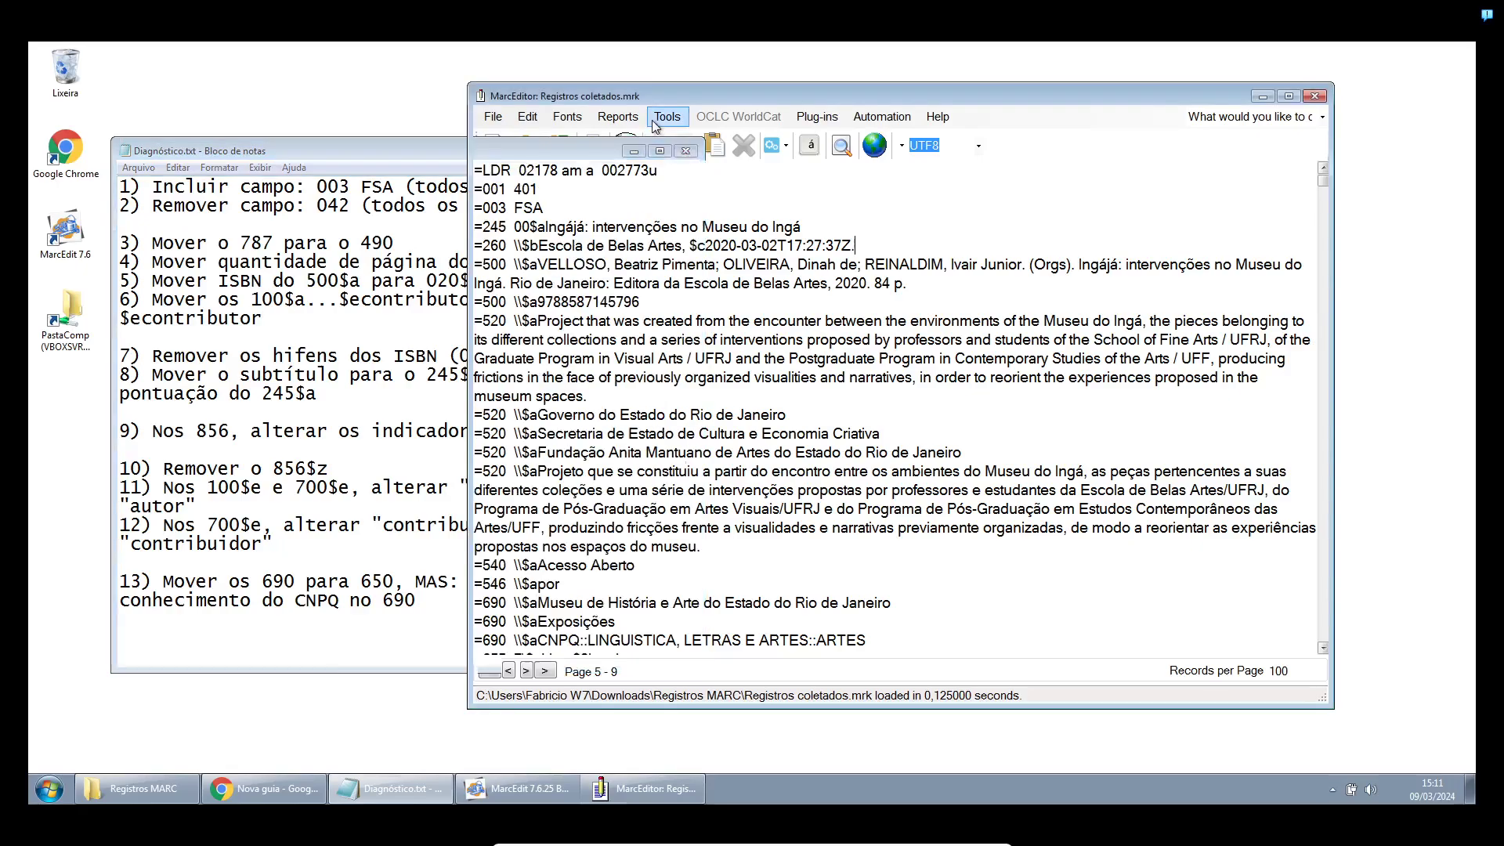
pyautogui.click(664, 119)
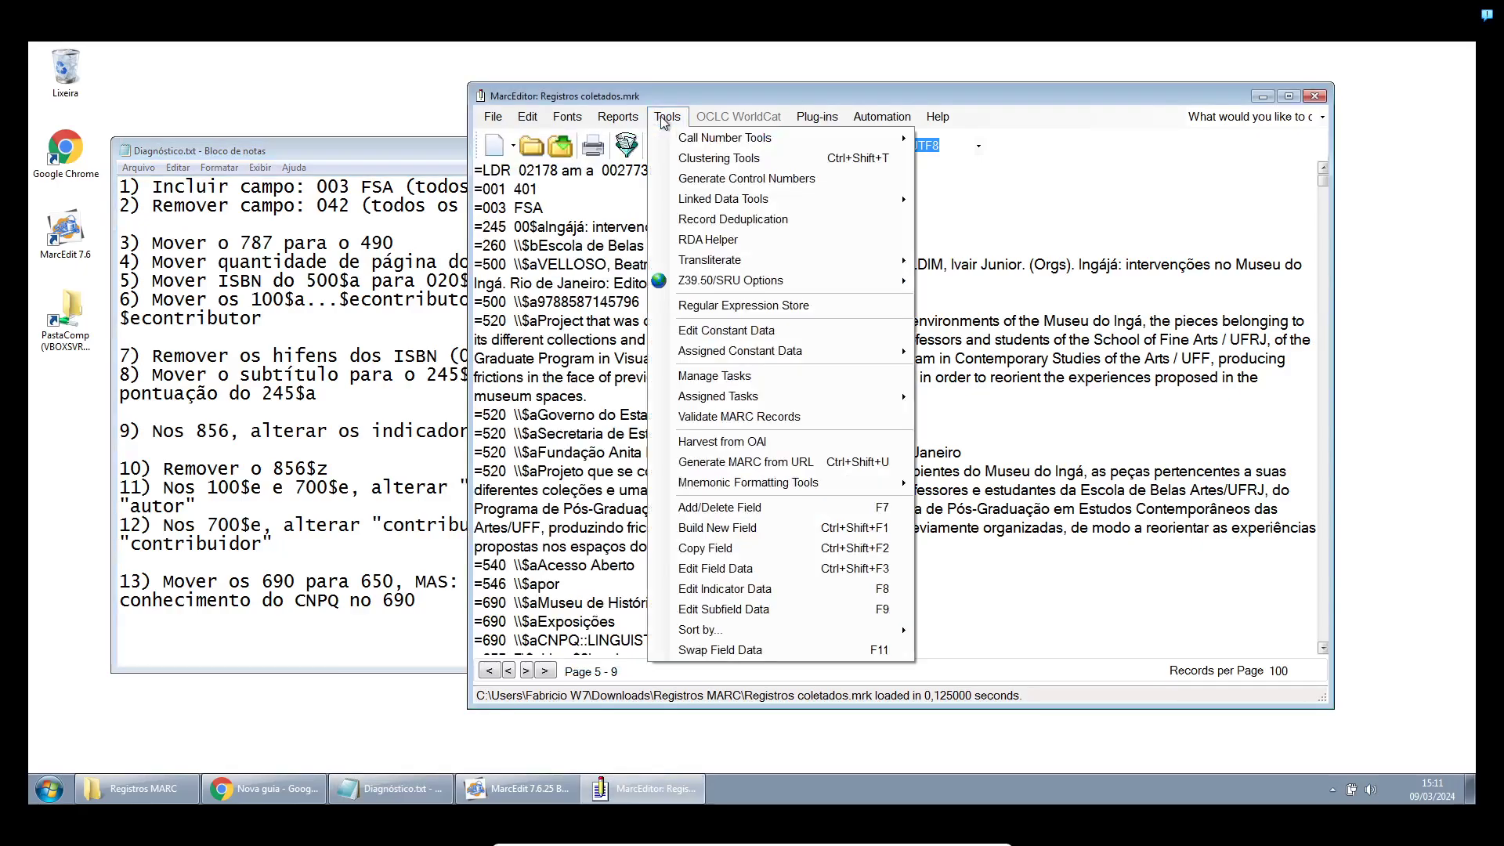
pyautogui.click(728, 549)
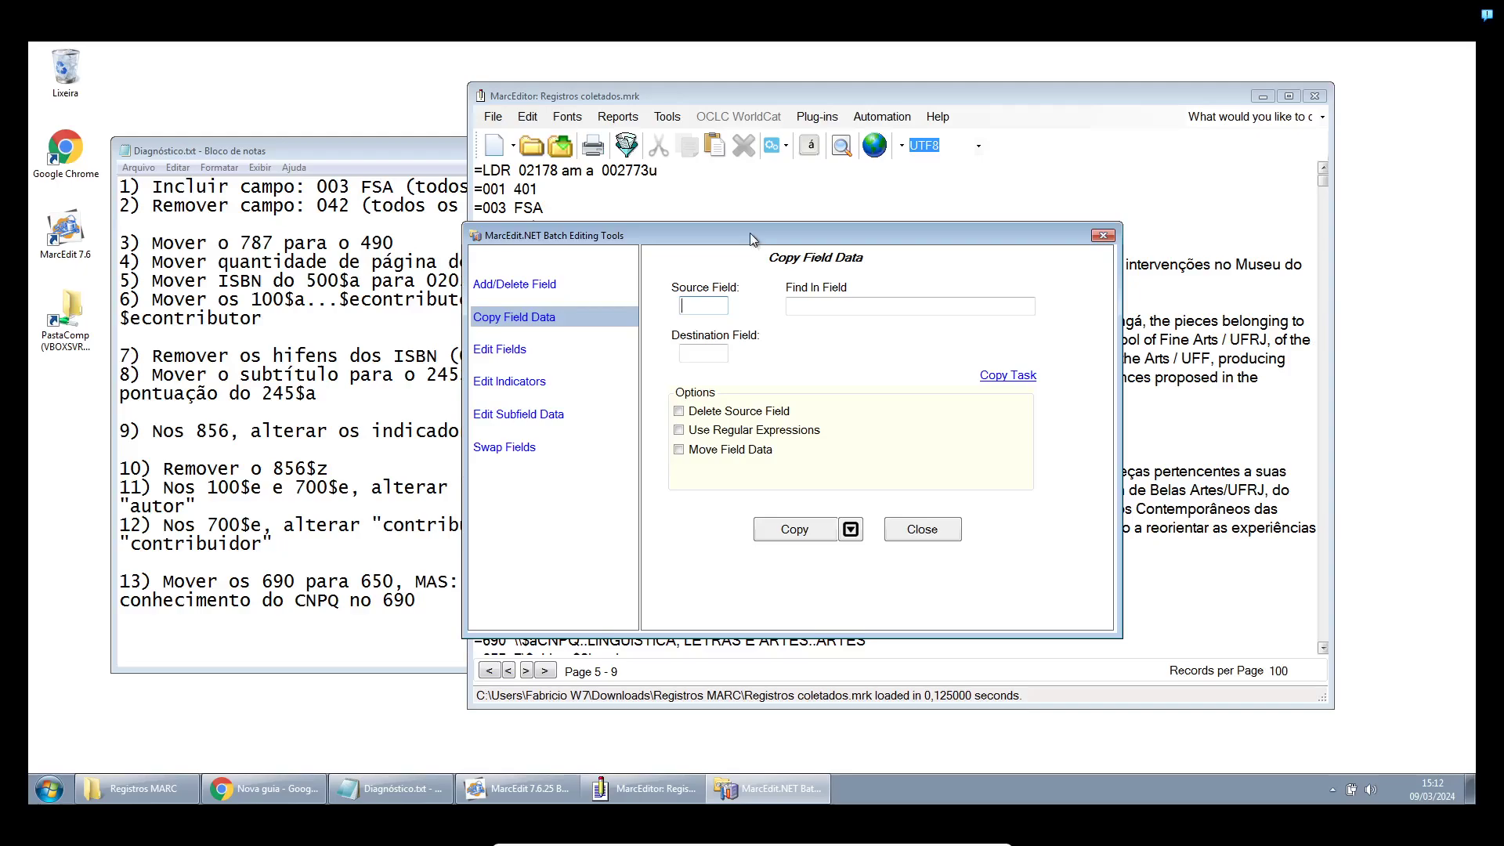
pyautogui.moveTo(750, 232); pyautogui.dragTo(892, 233)
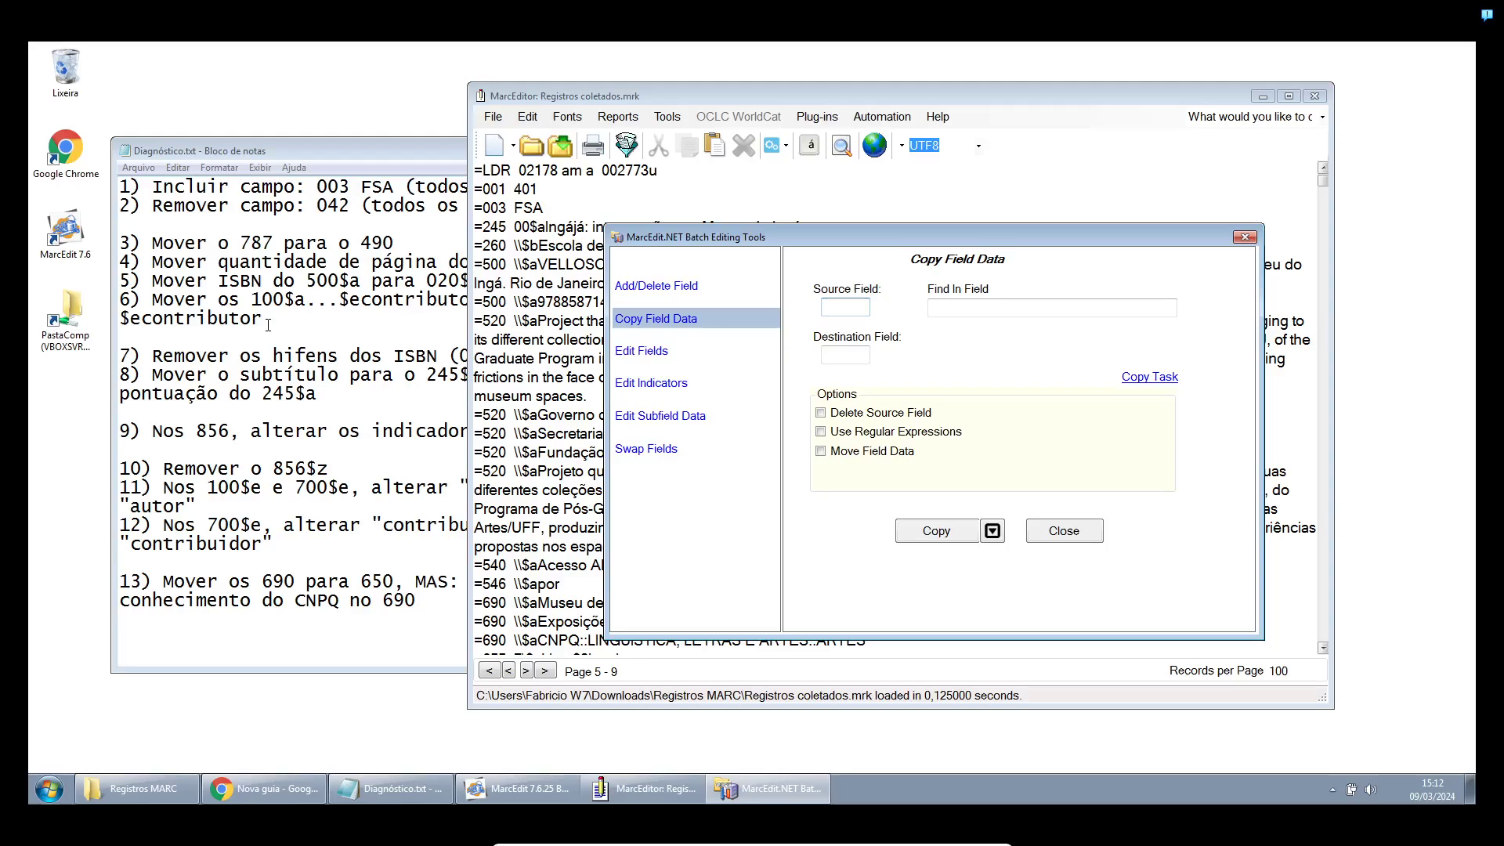
pyautogui.click(270, 243)
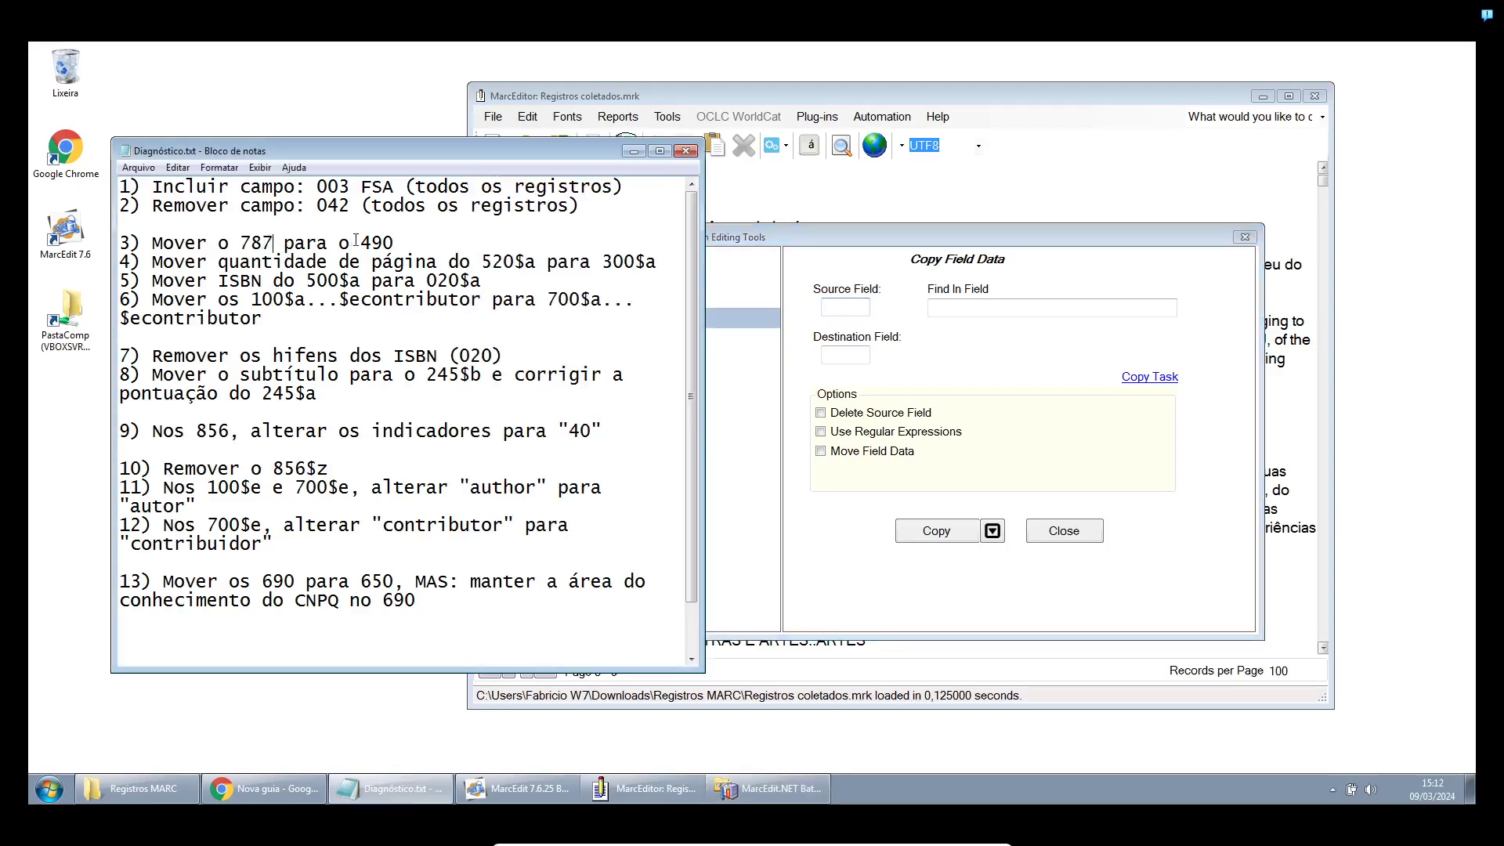
pyautogui.moveTo(394, 243); pyautogui.dragTo(110, 243)
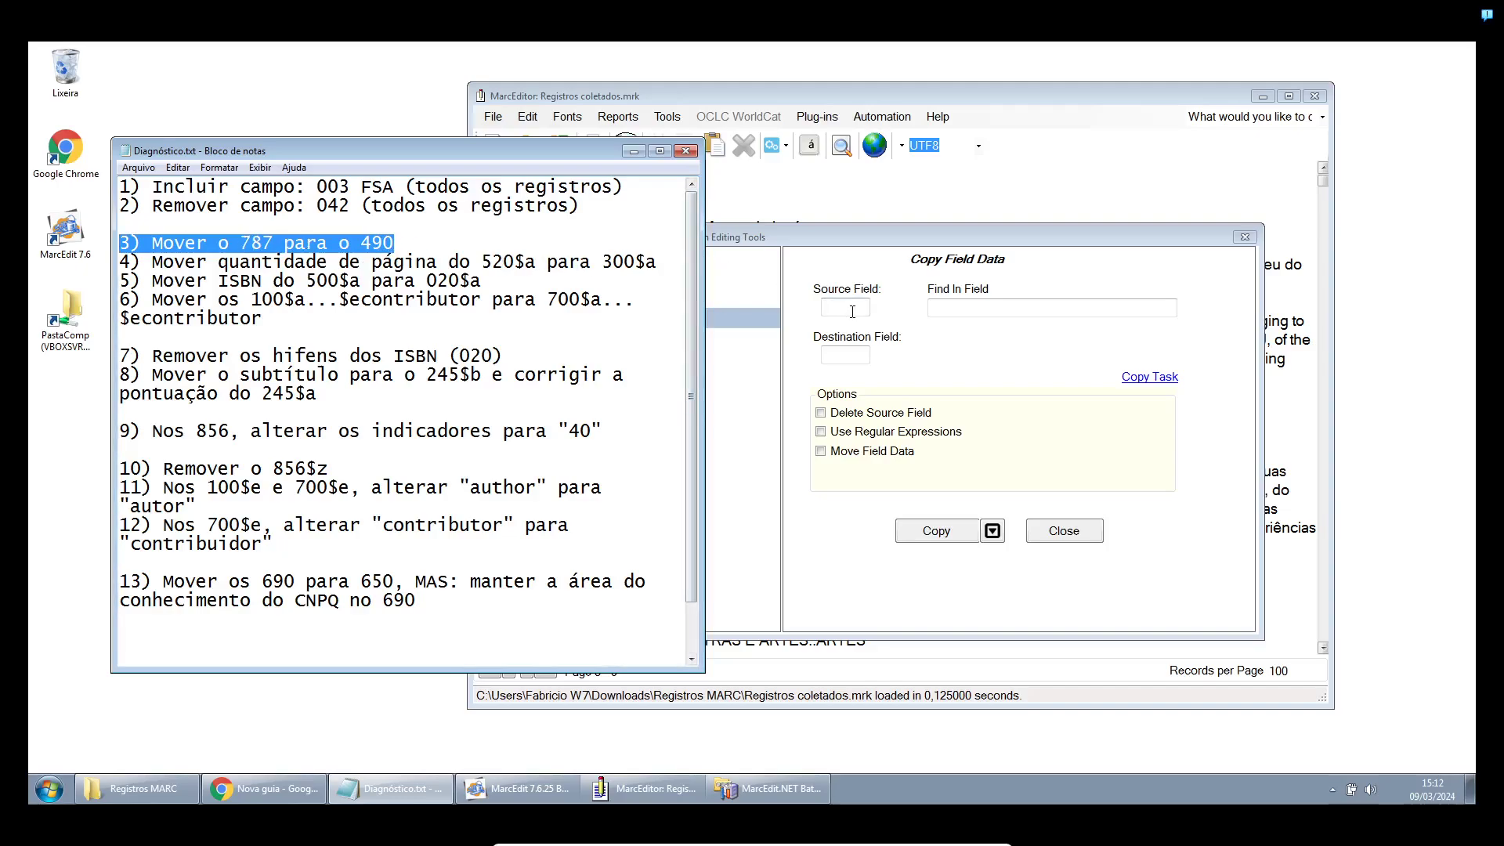
# Set source field 787 and destination field 490 for the copy, and look through the fields of the first records
pyautogui.click(1014, 347)
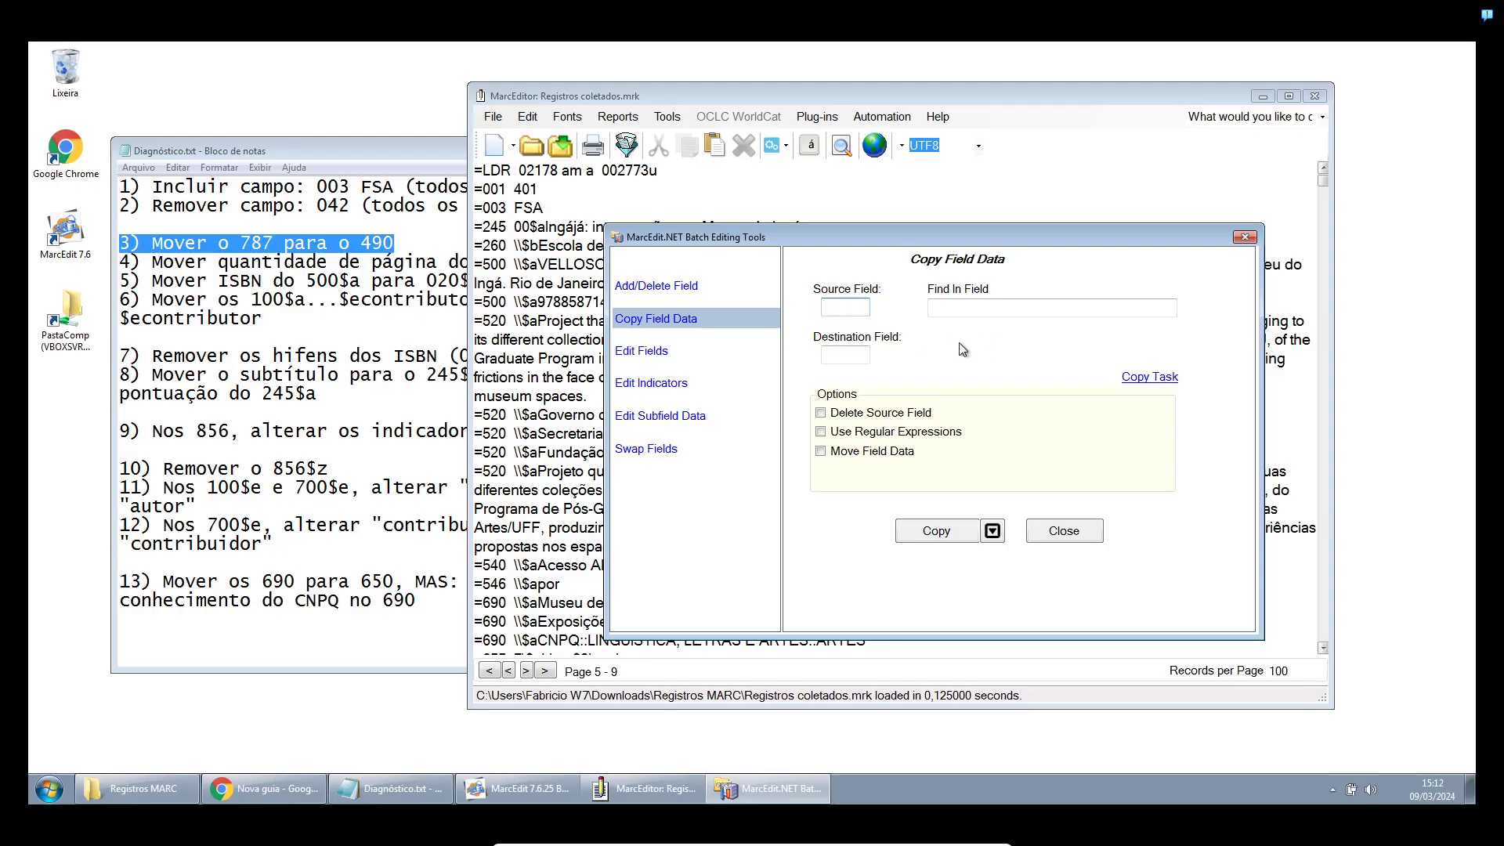
pyautogui.write('787')
pyautogui.click(845, 354)
pyautogui.write('490')
pyautogui.click(939, 538)
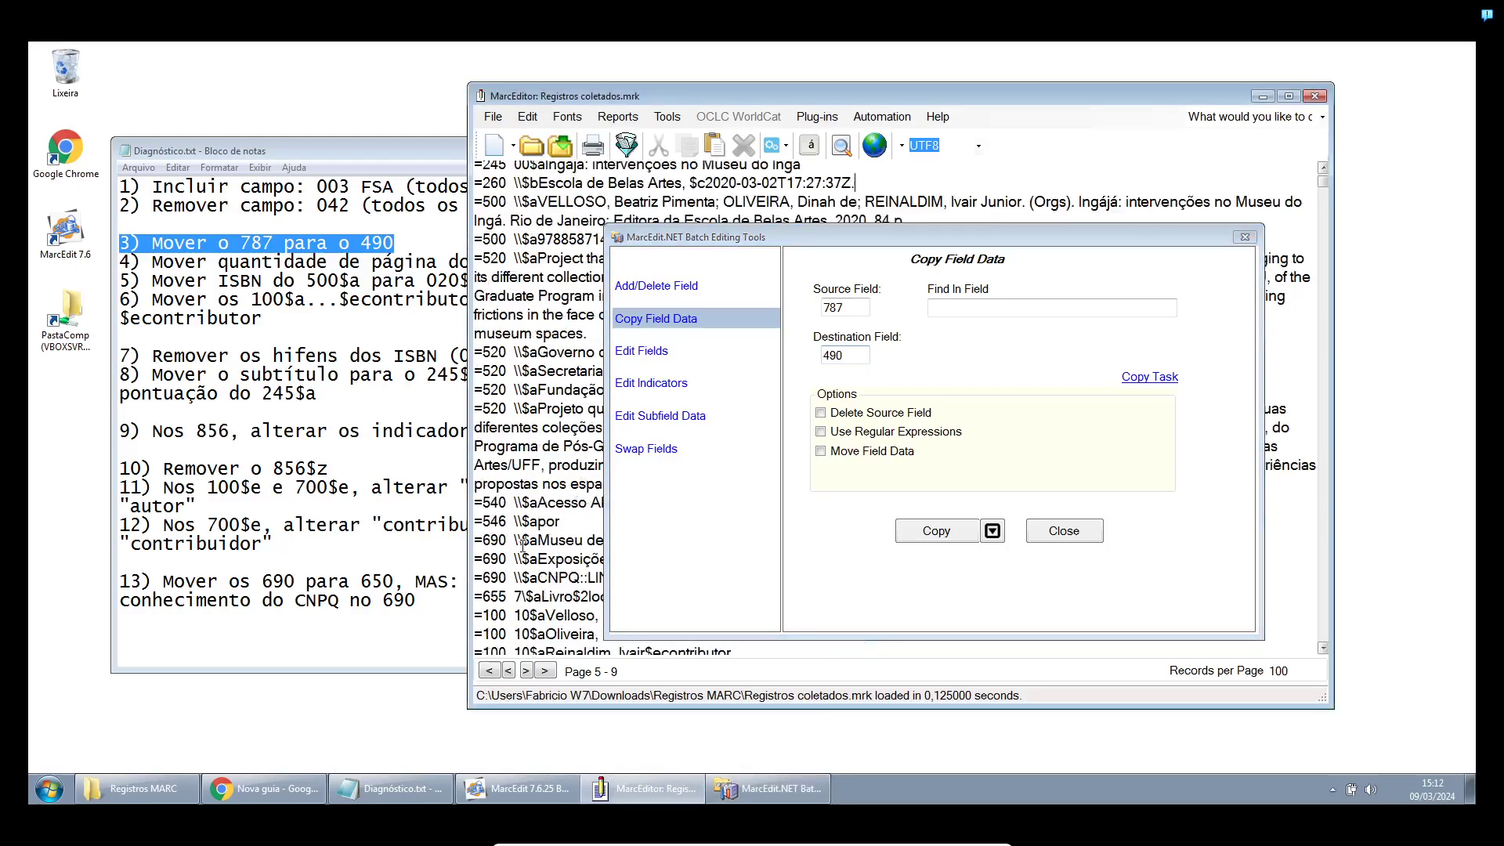
pyautogui.scroll(-9, 523, 546)
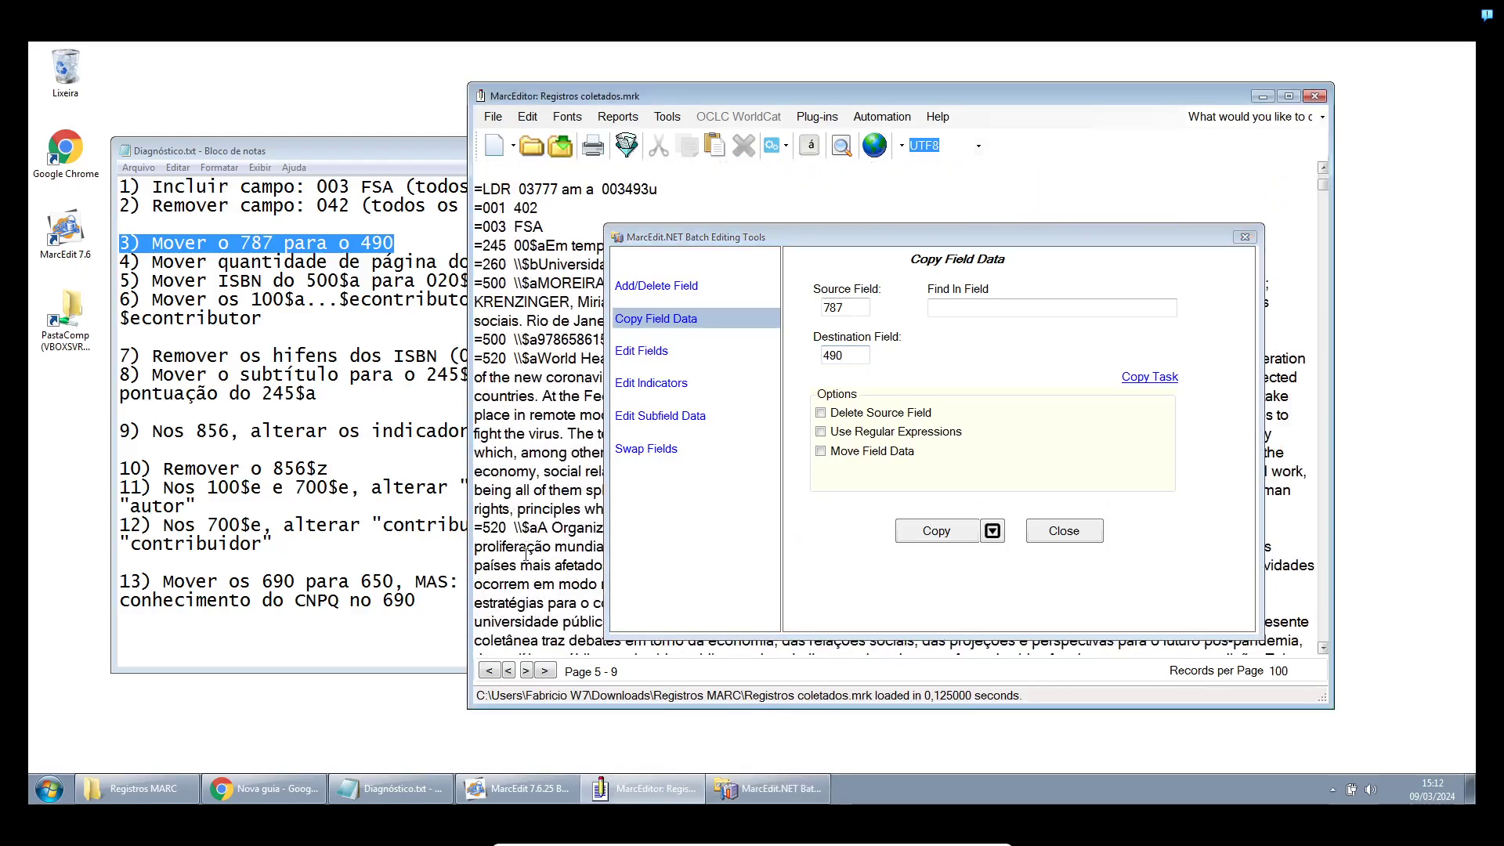
pyautogui.scroll(-12, 526, 553)
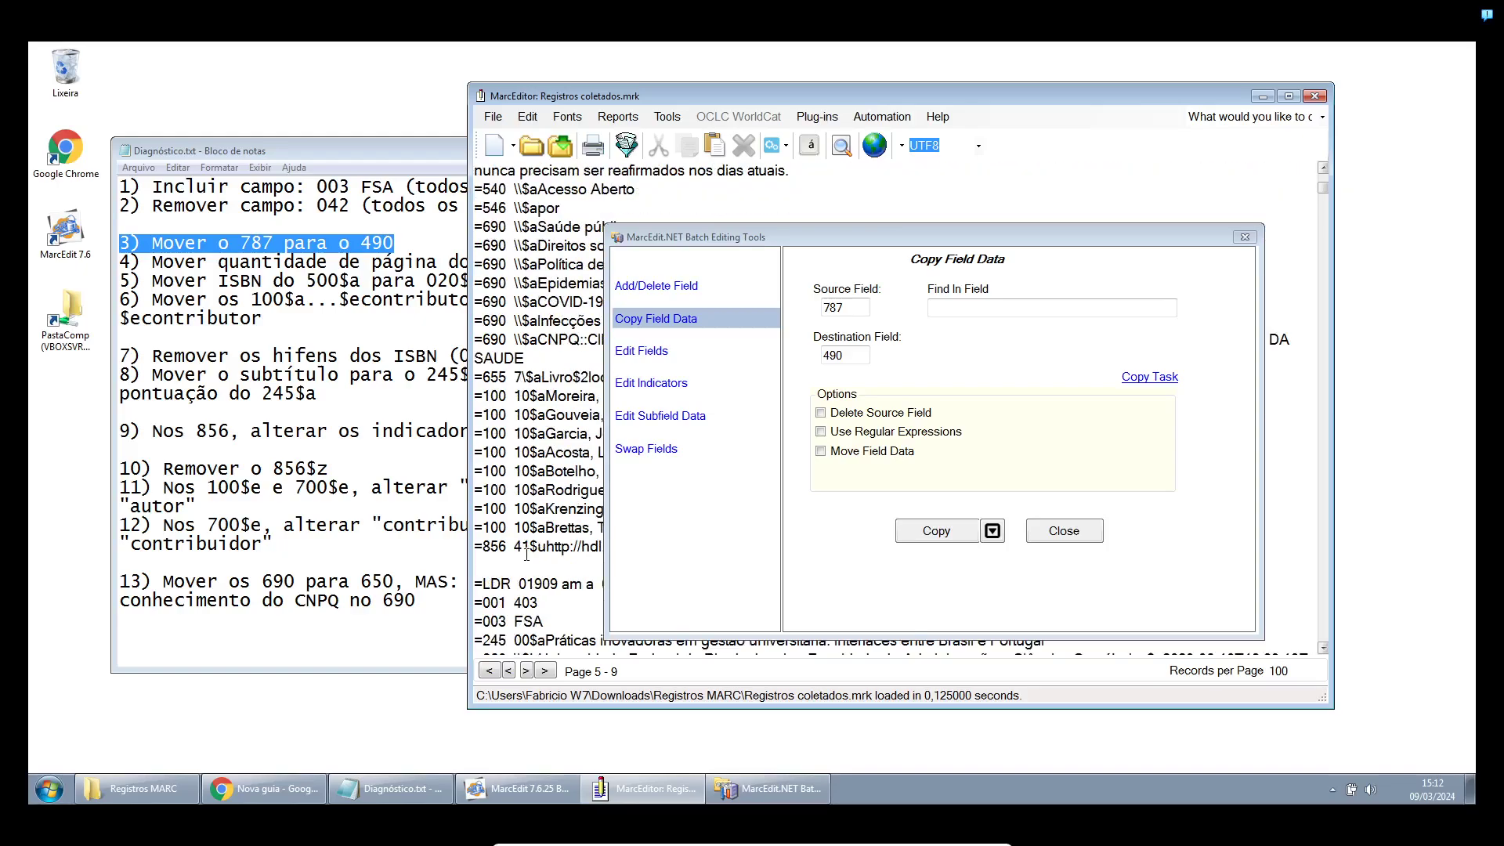
pyautogui.scroll(12, 527, 553)
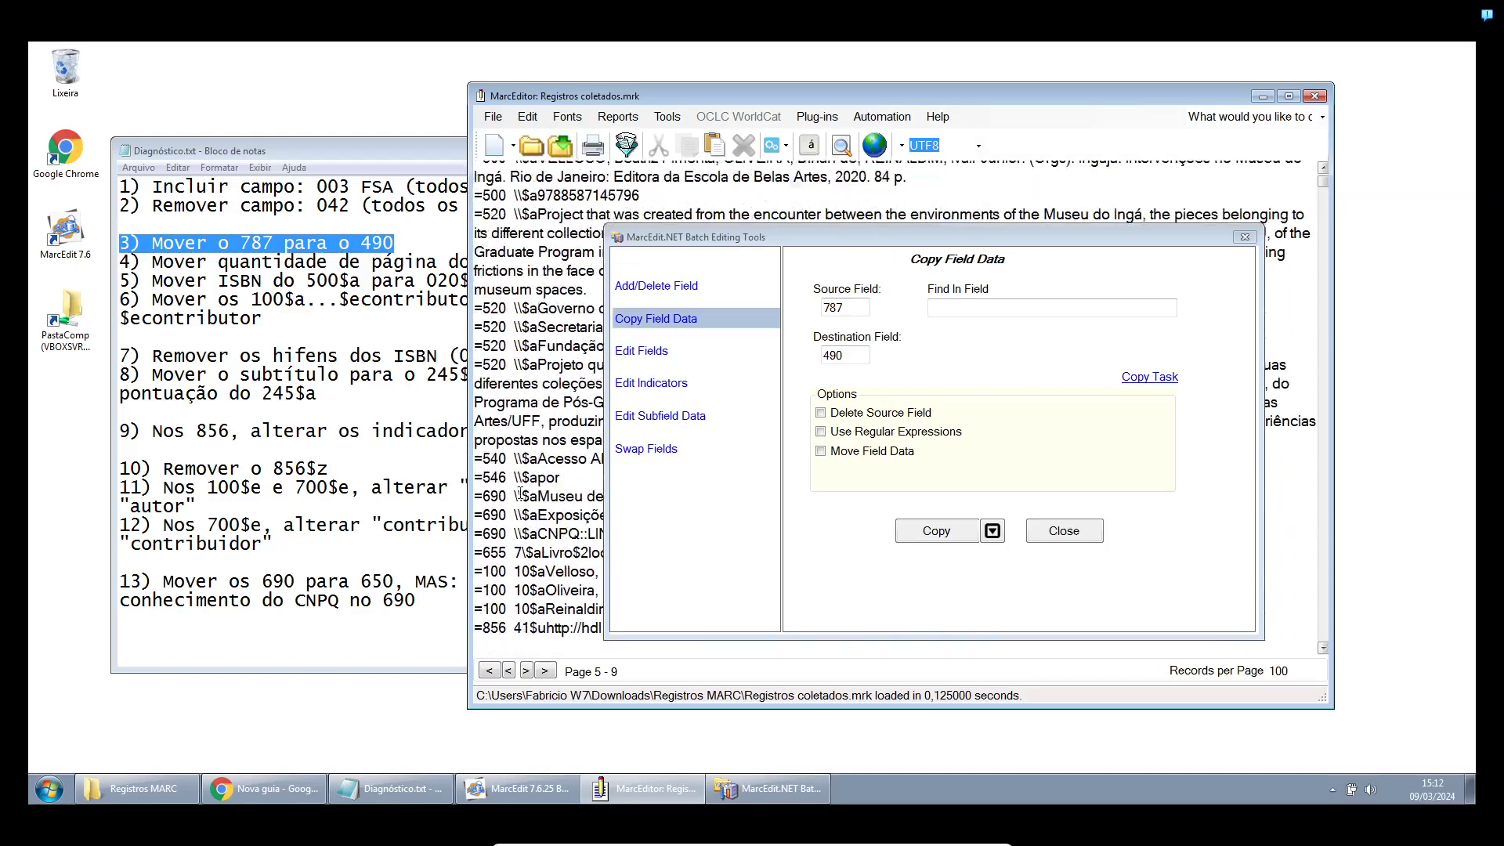
pyautogui.scroll(2, 520, 493)
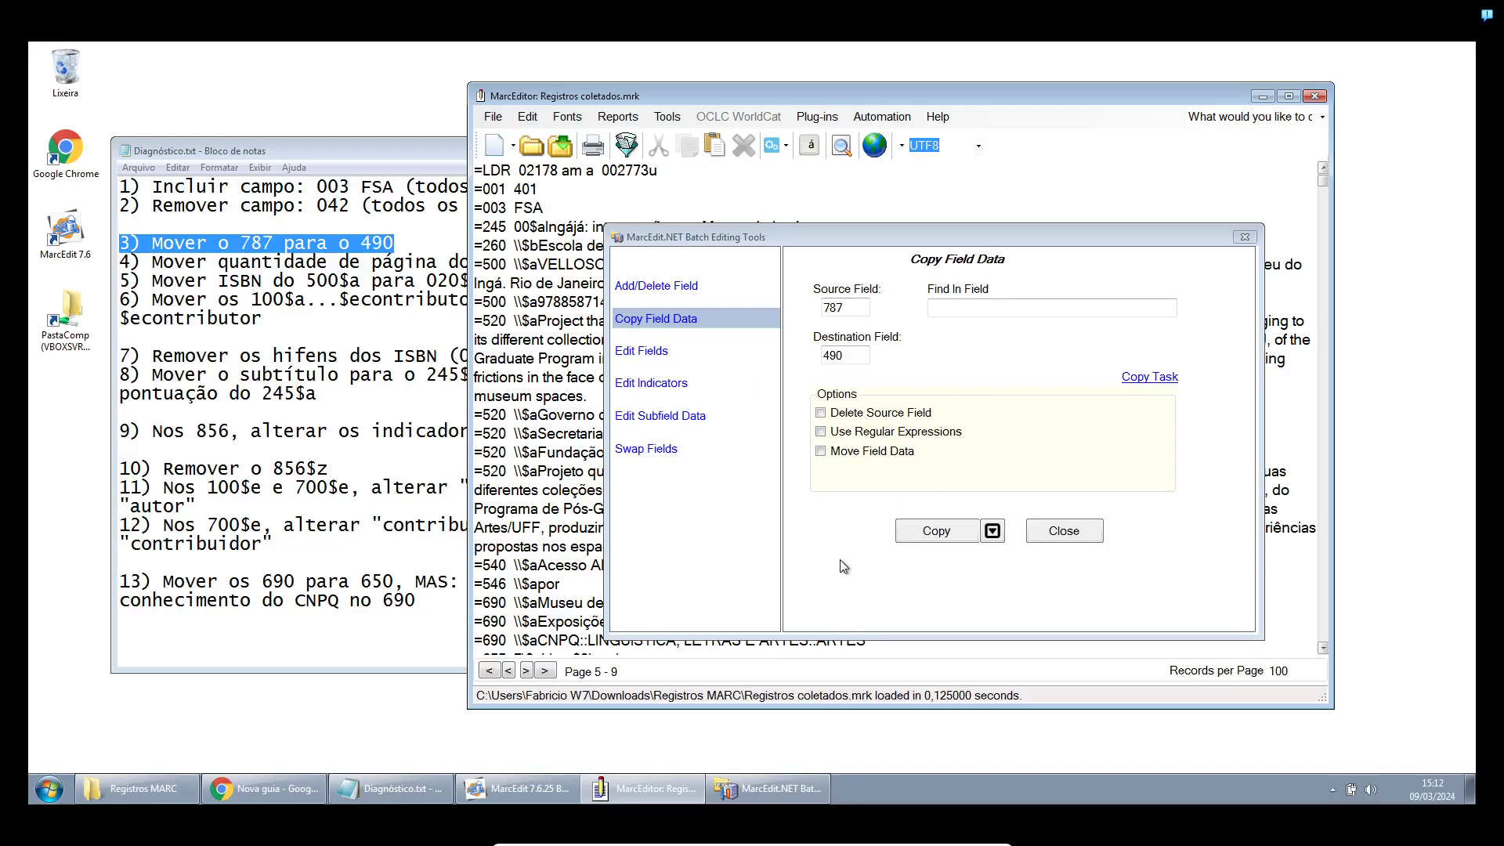
# Copy field 787 to 490 in all records with Delete Source Field enabled, and save the collected records file
pyautogui.click(821, 414)
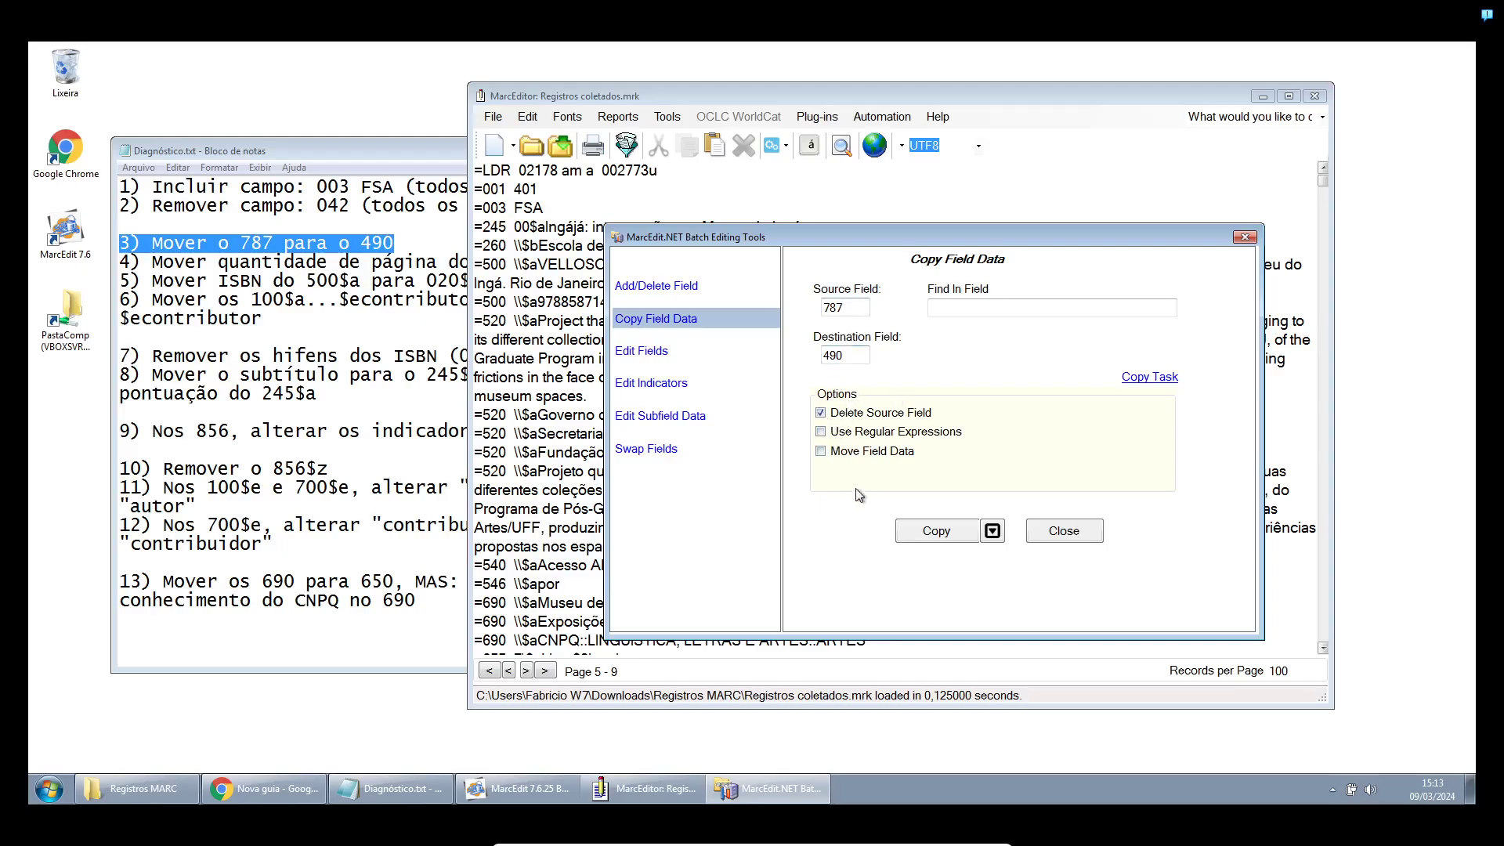
pyautogui.click(932, 533)
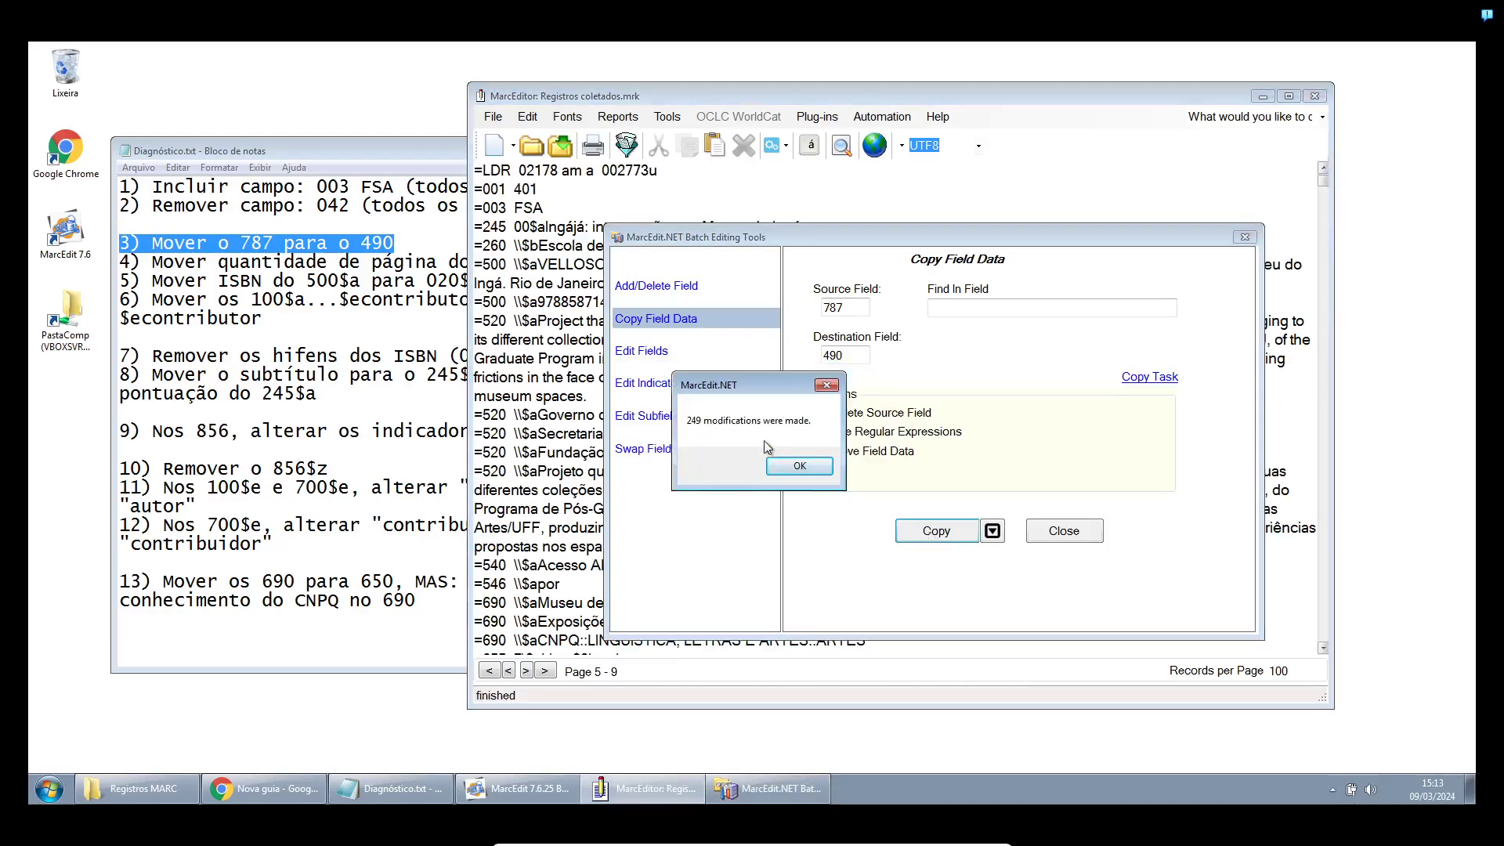
pyautogui.click(787, 470)
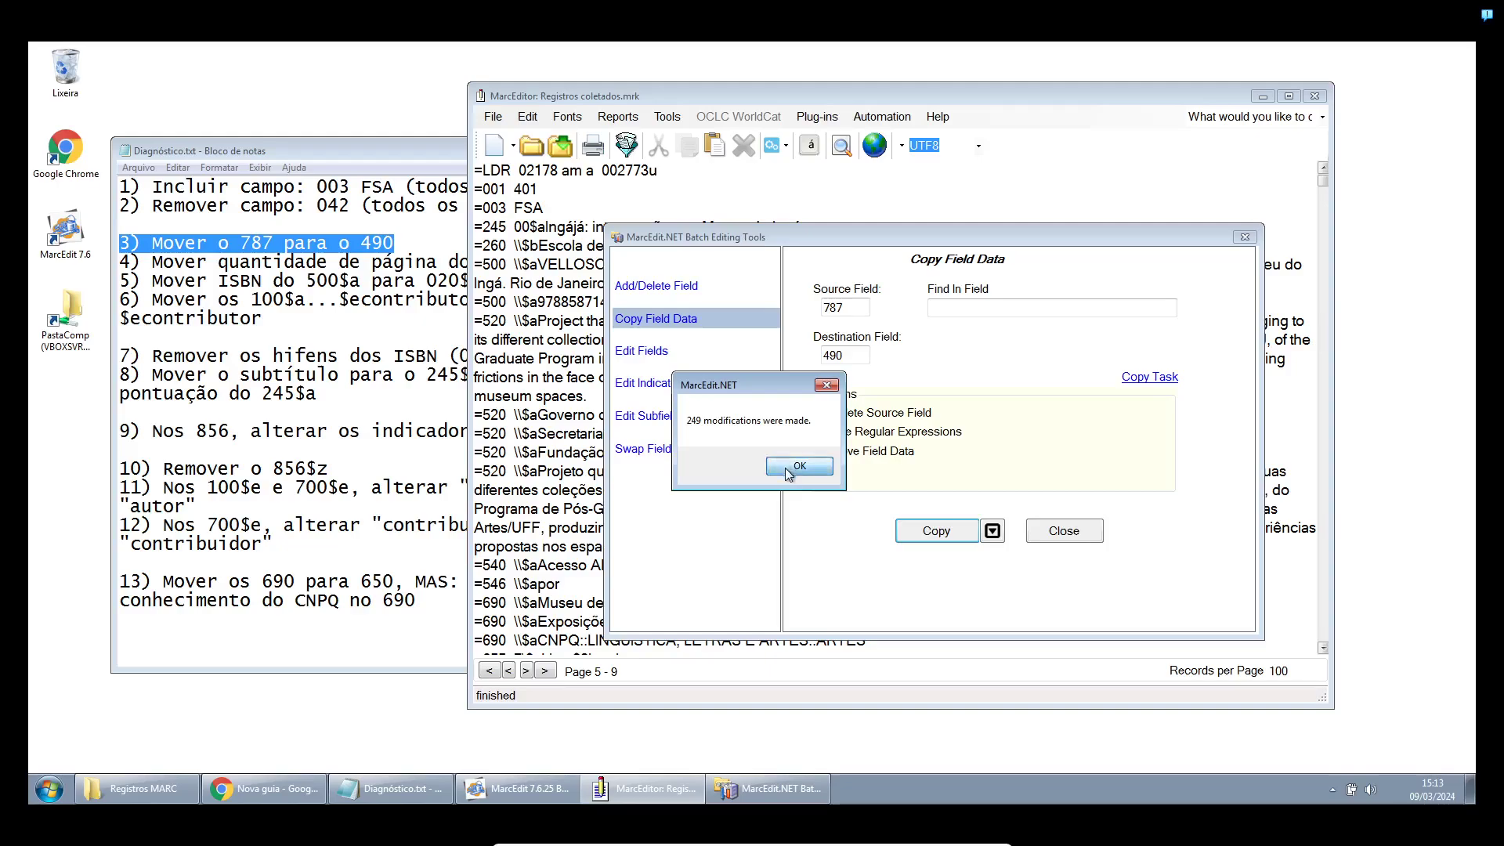
pyautogui.click(1064, 531)
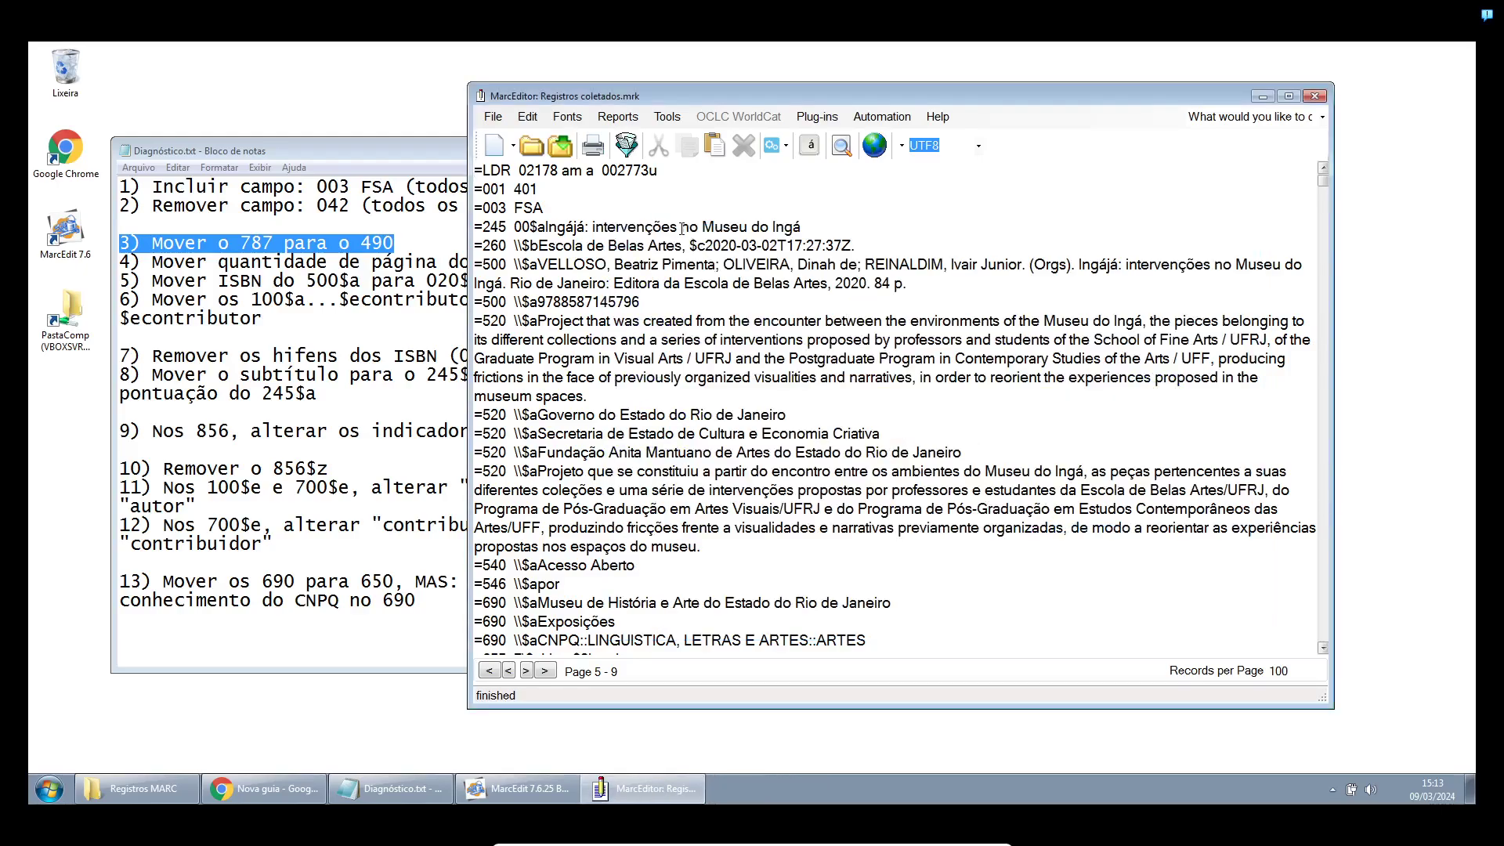
pyautogui.click(560, 148)
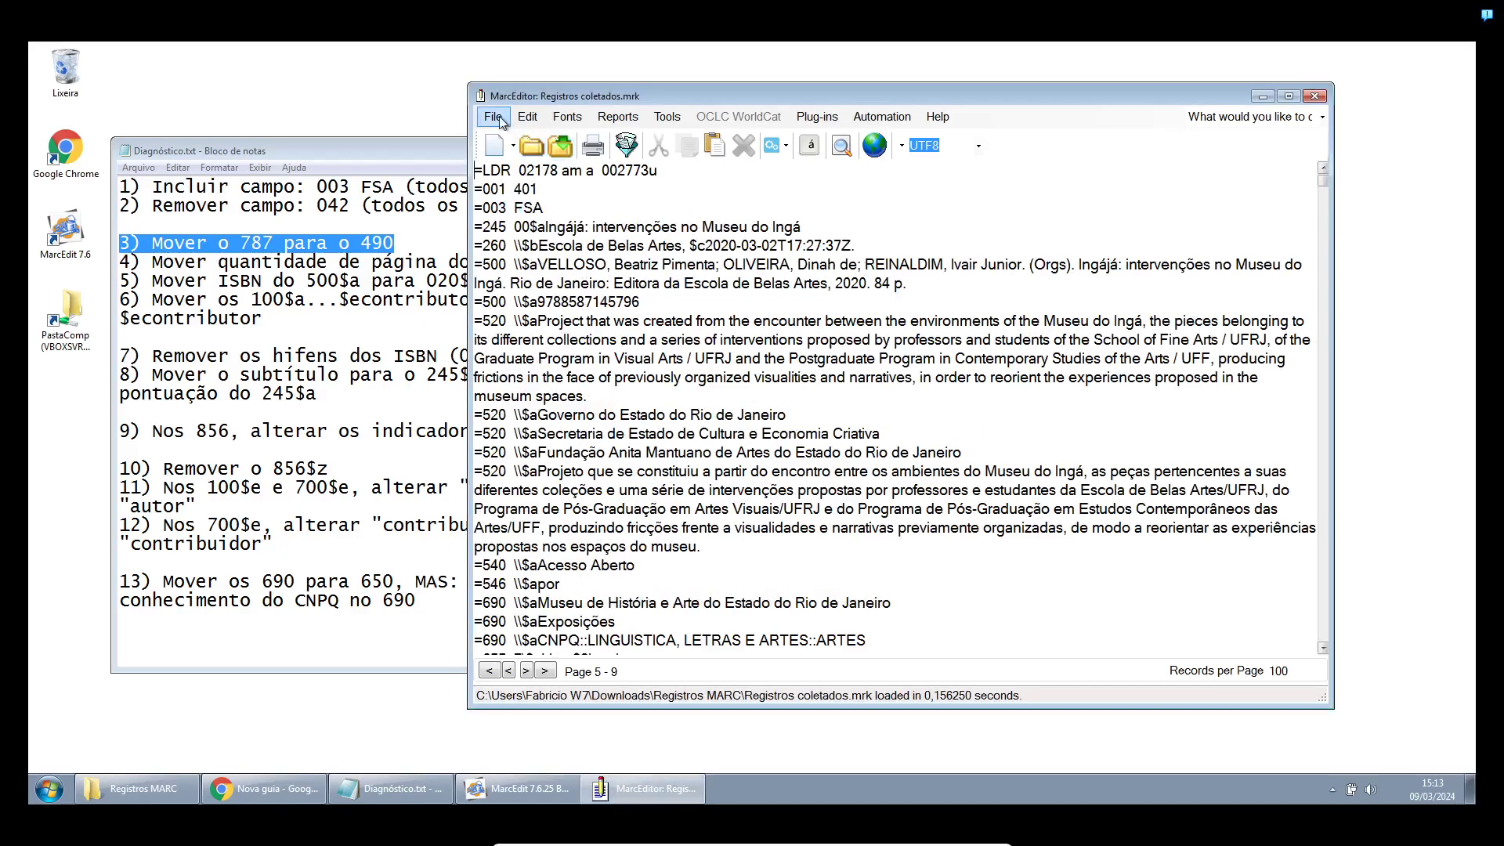
# Open Select Records for Edit, import the file with display field 787, and sort the list by that field to check for leftover data
pyautogui.click(494, 117)
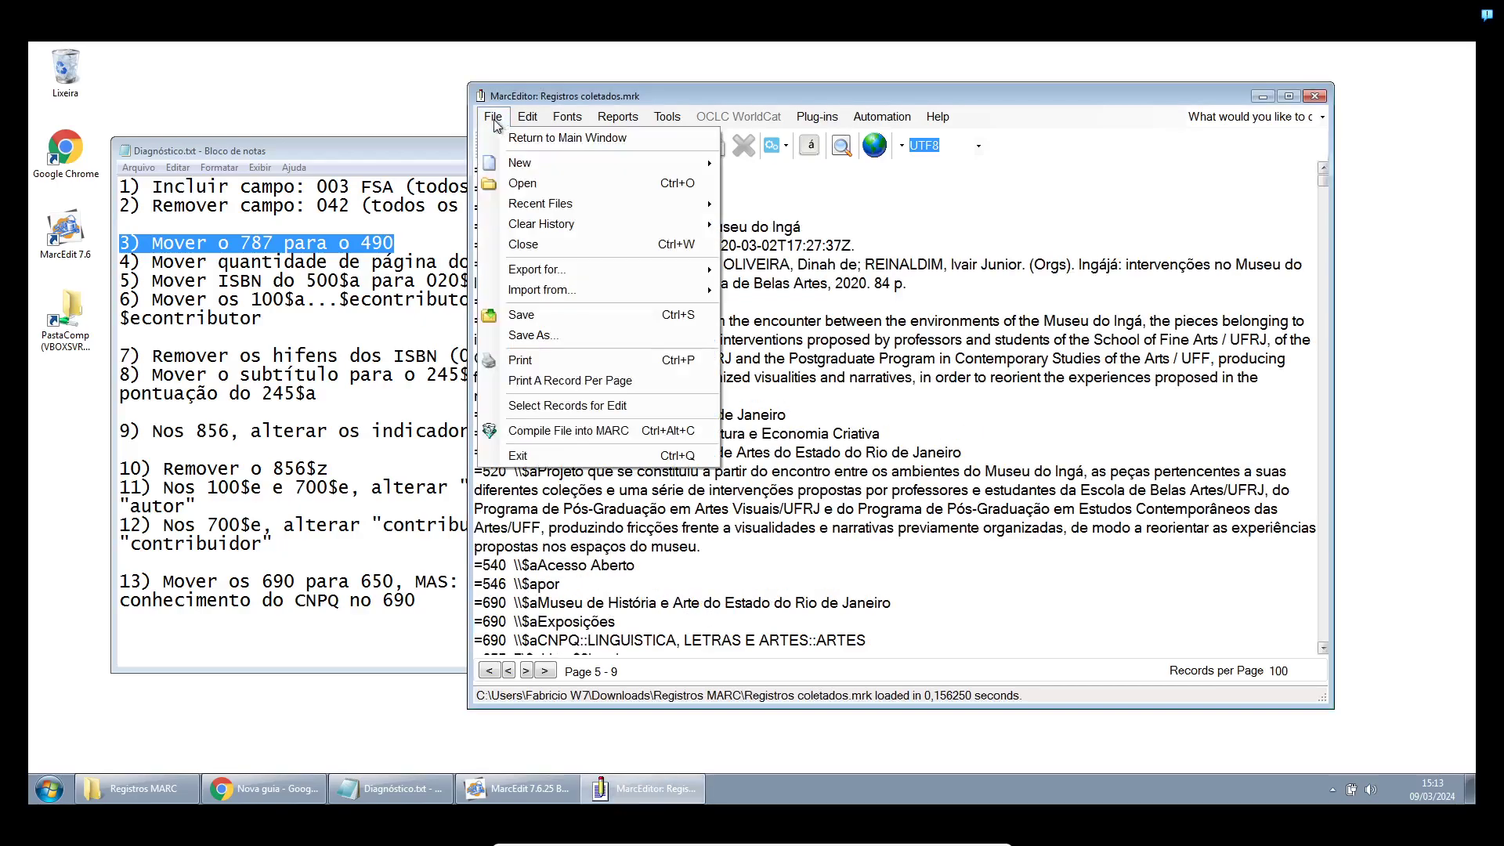
pyautogui.click(548, 407)
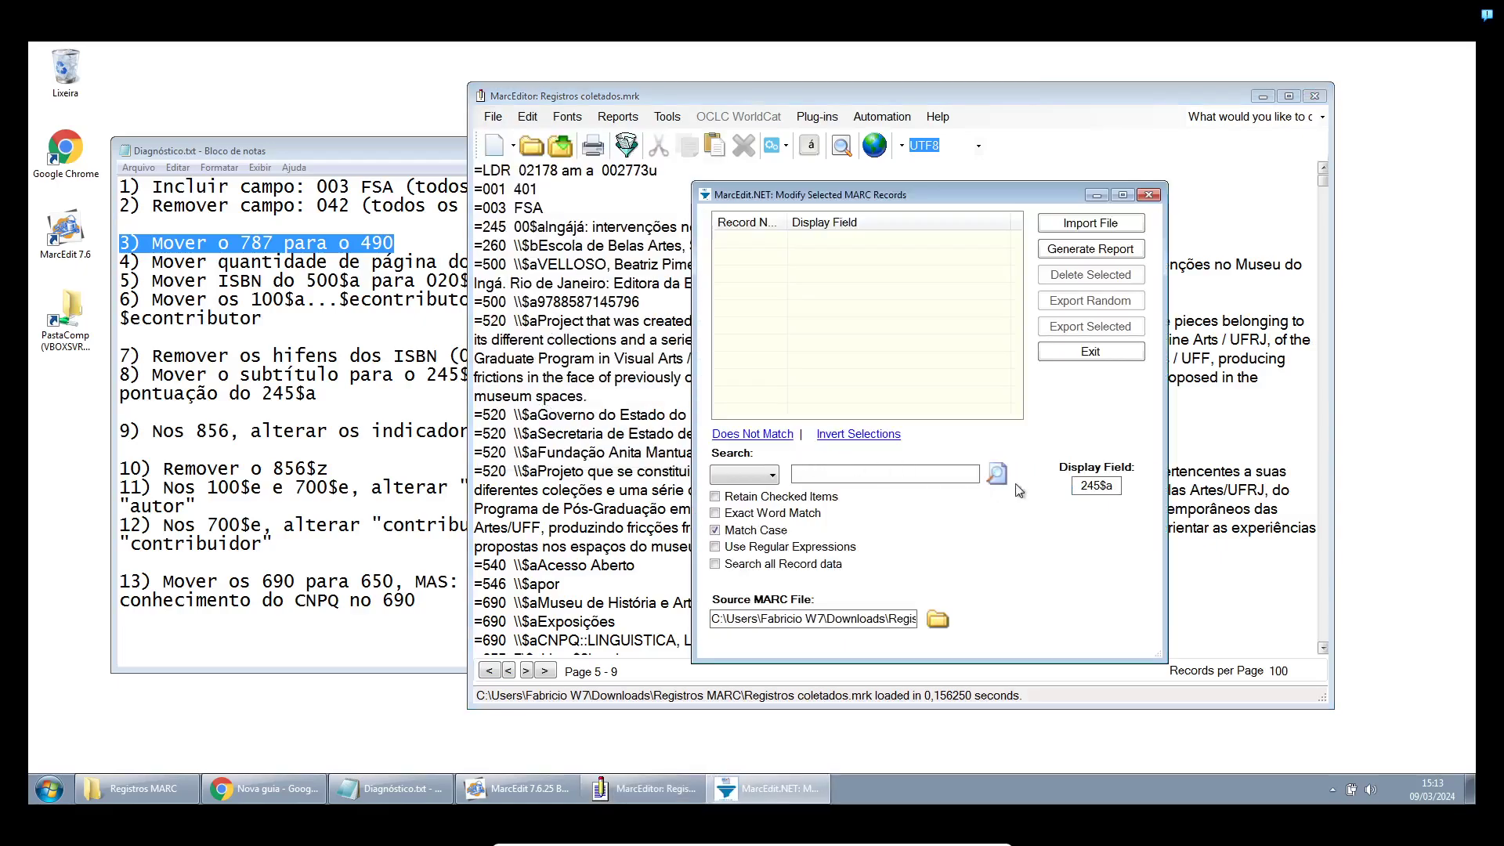
pyautogui.moveTo(1113, 490); pyautogui.dragTo(1015, 477)
pyautogui.write('787')
pyautogui.click(1091, 223)
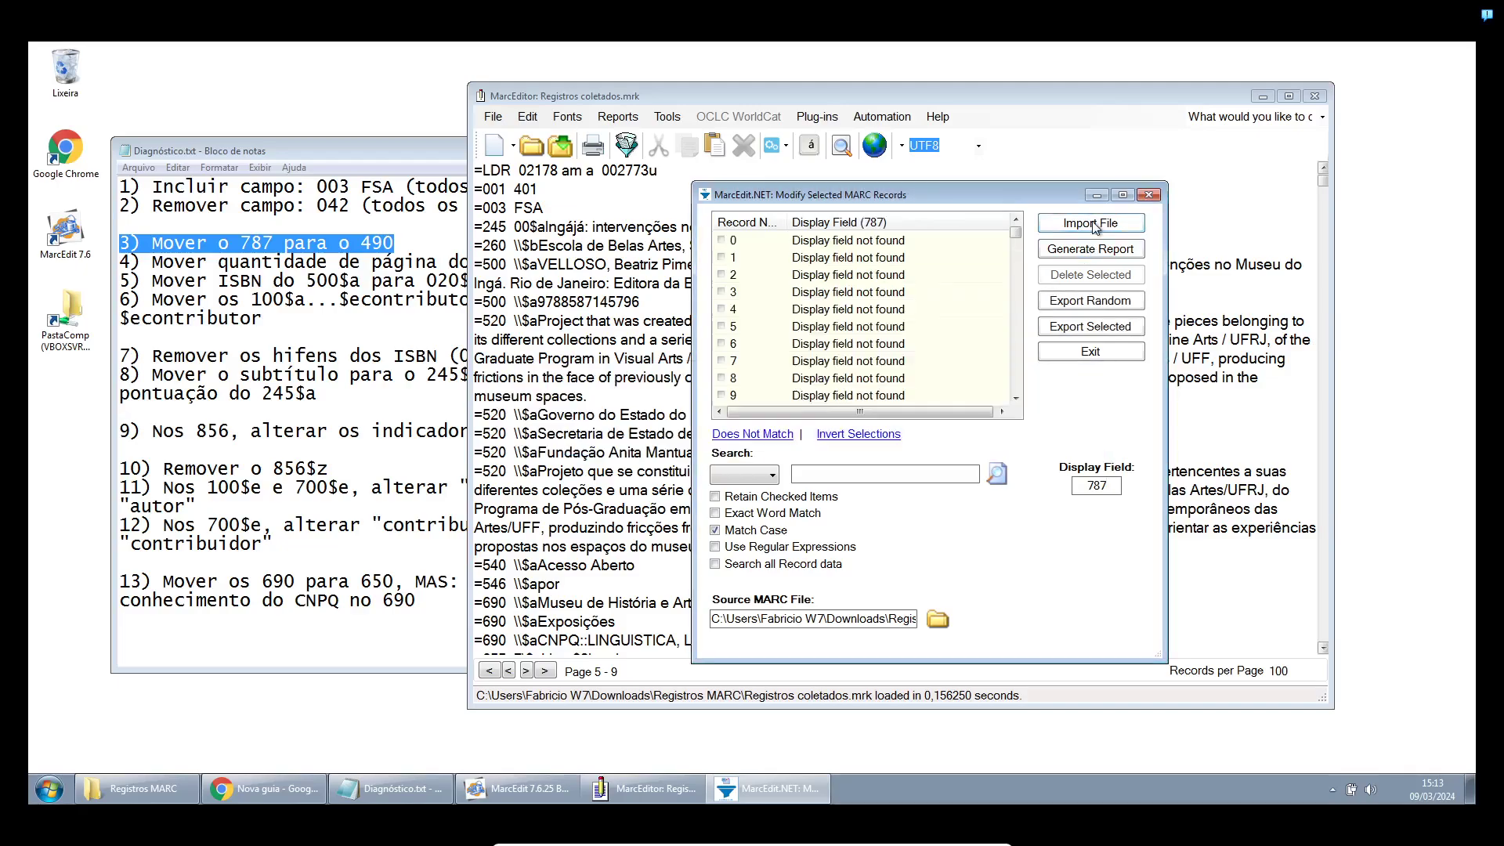
pyautogui.click(874, 227)
pyautogui.click(854, 225)
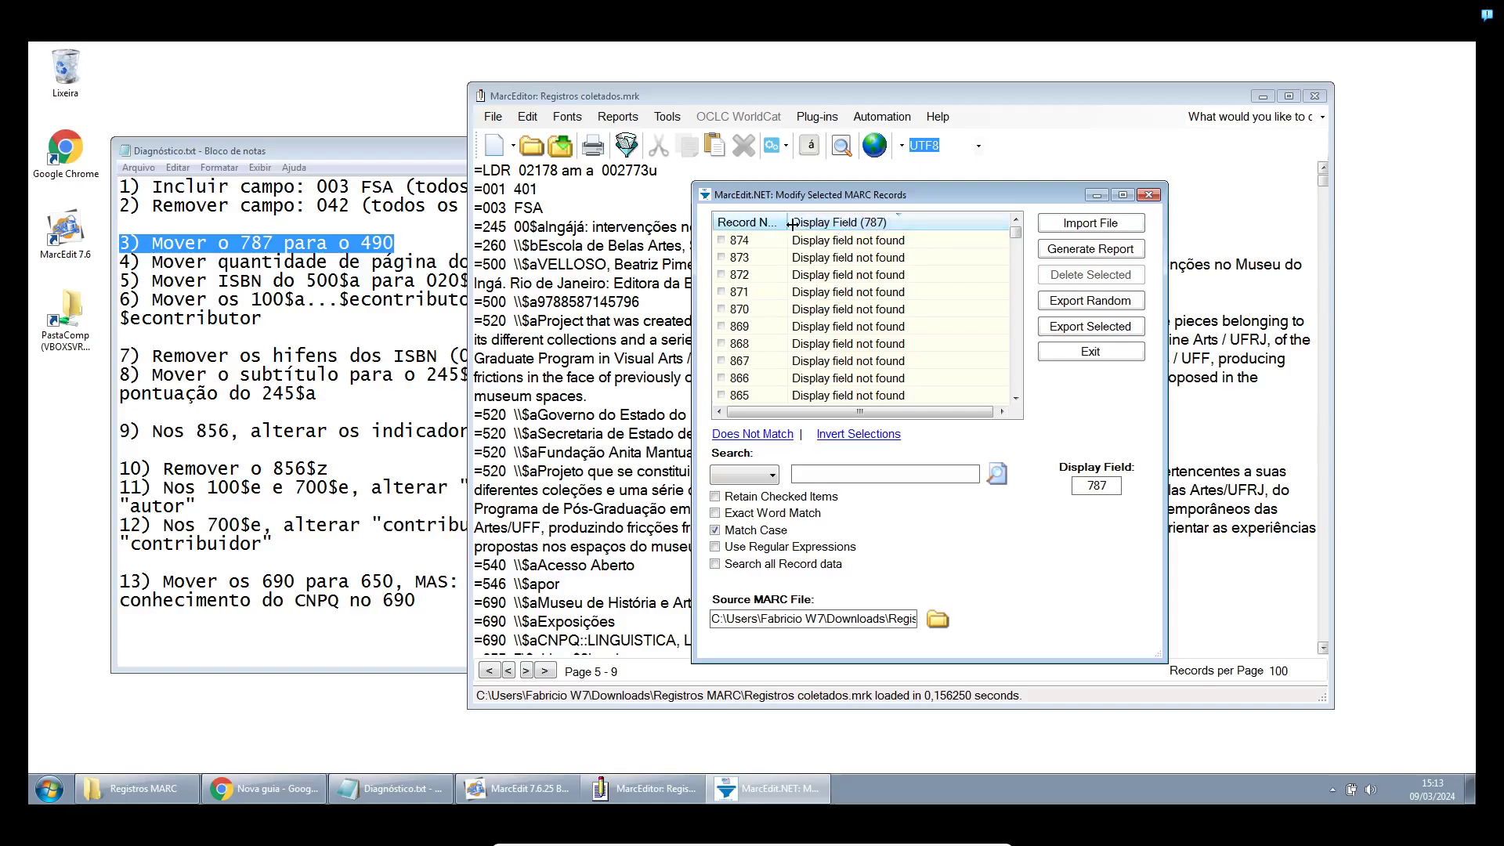
pyautogui.click(836, 227)
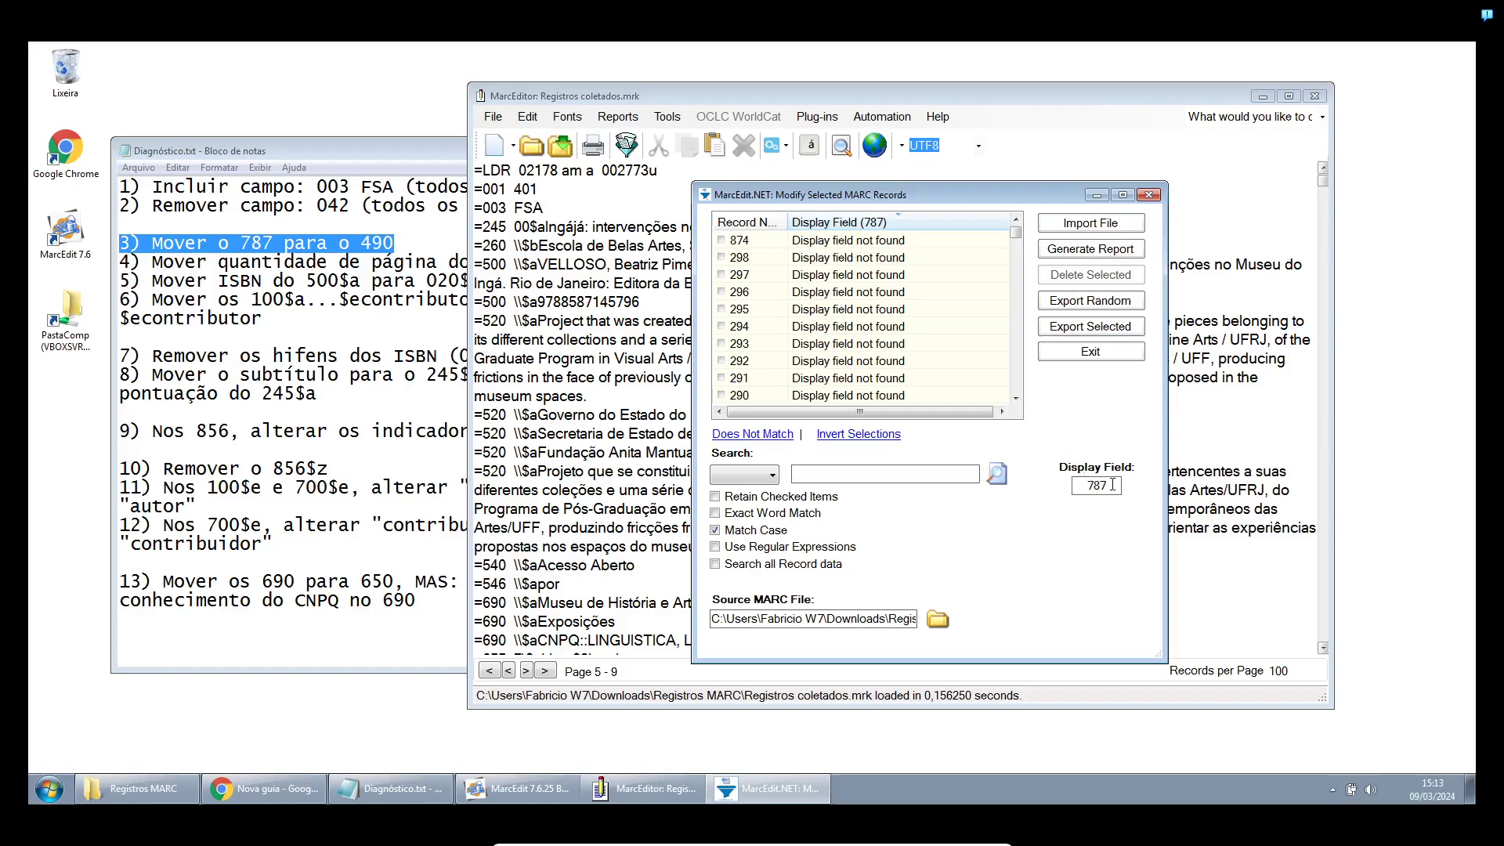
# Import the record list again with display field 490, examine the moved series data, and close the record selection window
pyautogui.moveTo(1114, 484); pyautogui.dragTo(1057, 490)
pyautogui.write('490')
pyautogui.click(1071, 226)
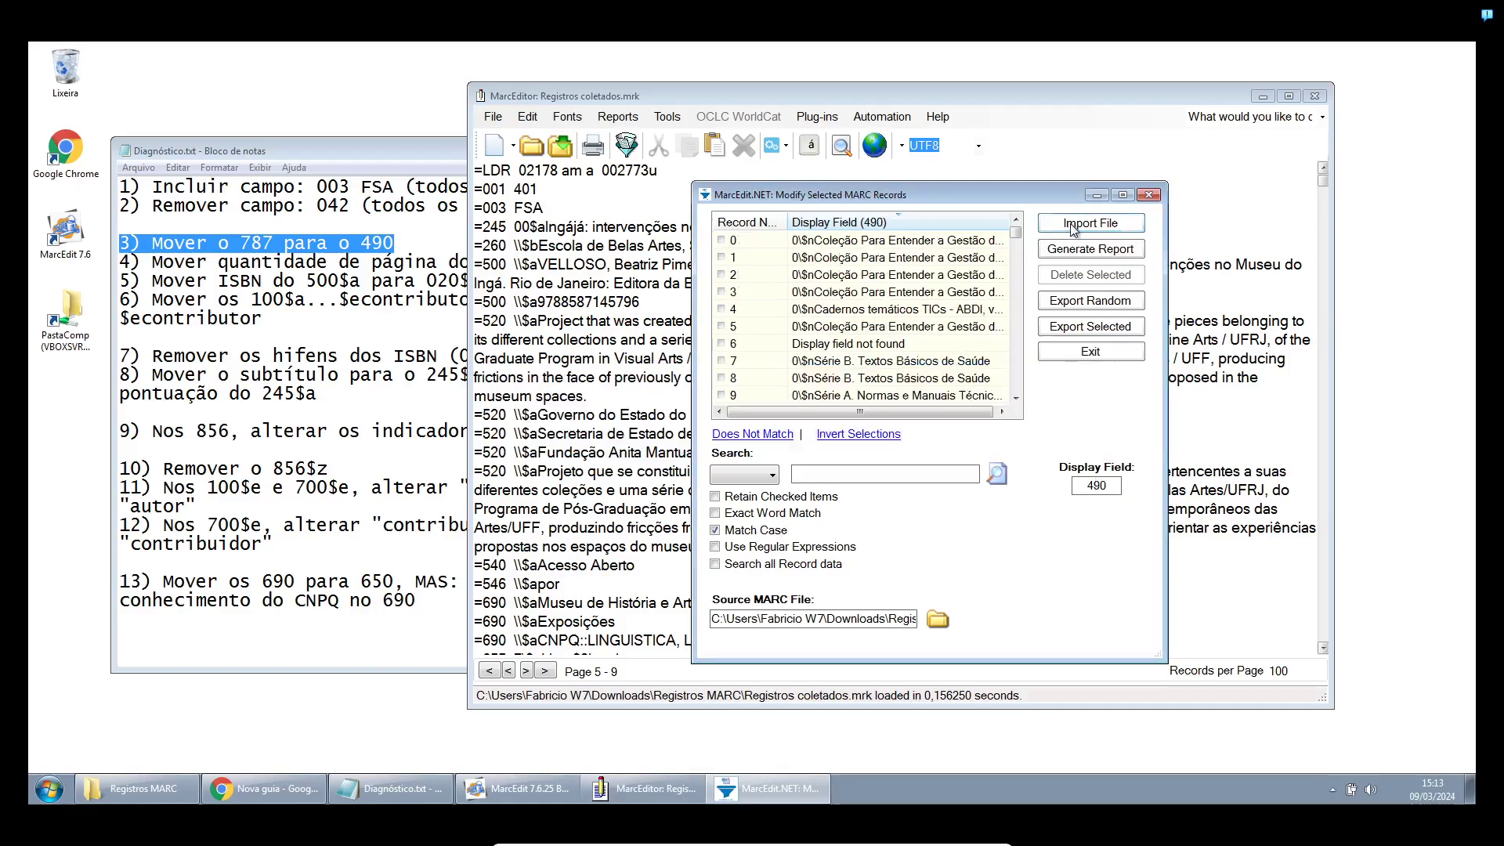
pyautogui.click(897, 257)
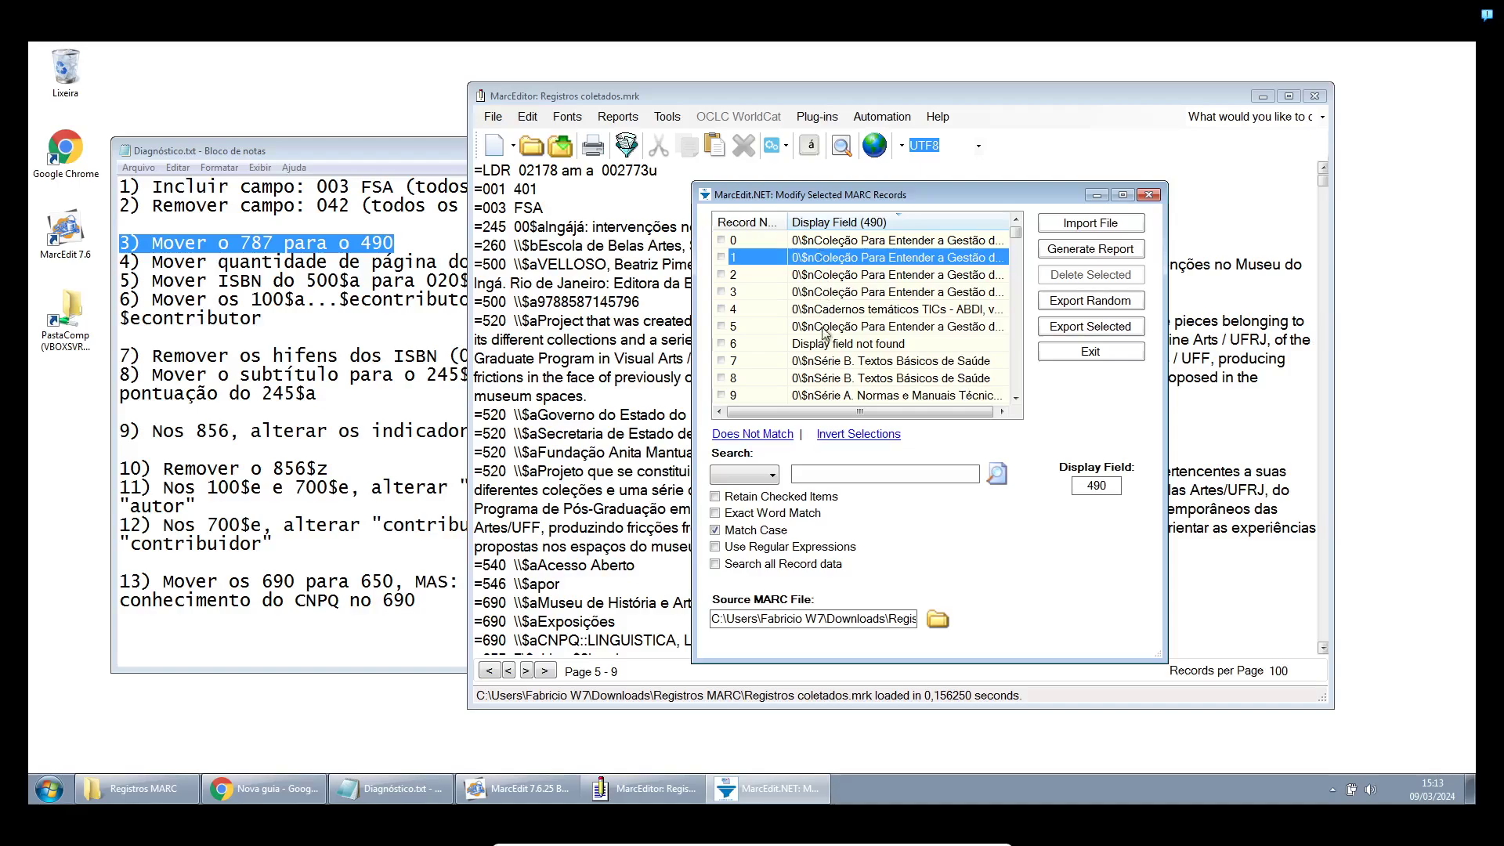
pyautogui.click(838, 379)
pyautogui.scroll(-2, 838, 379)
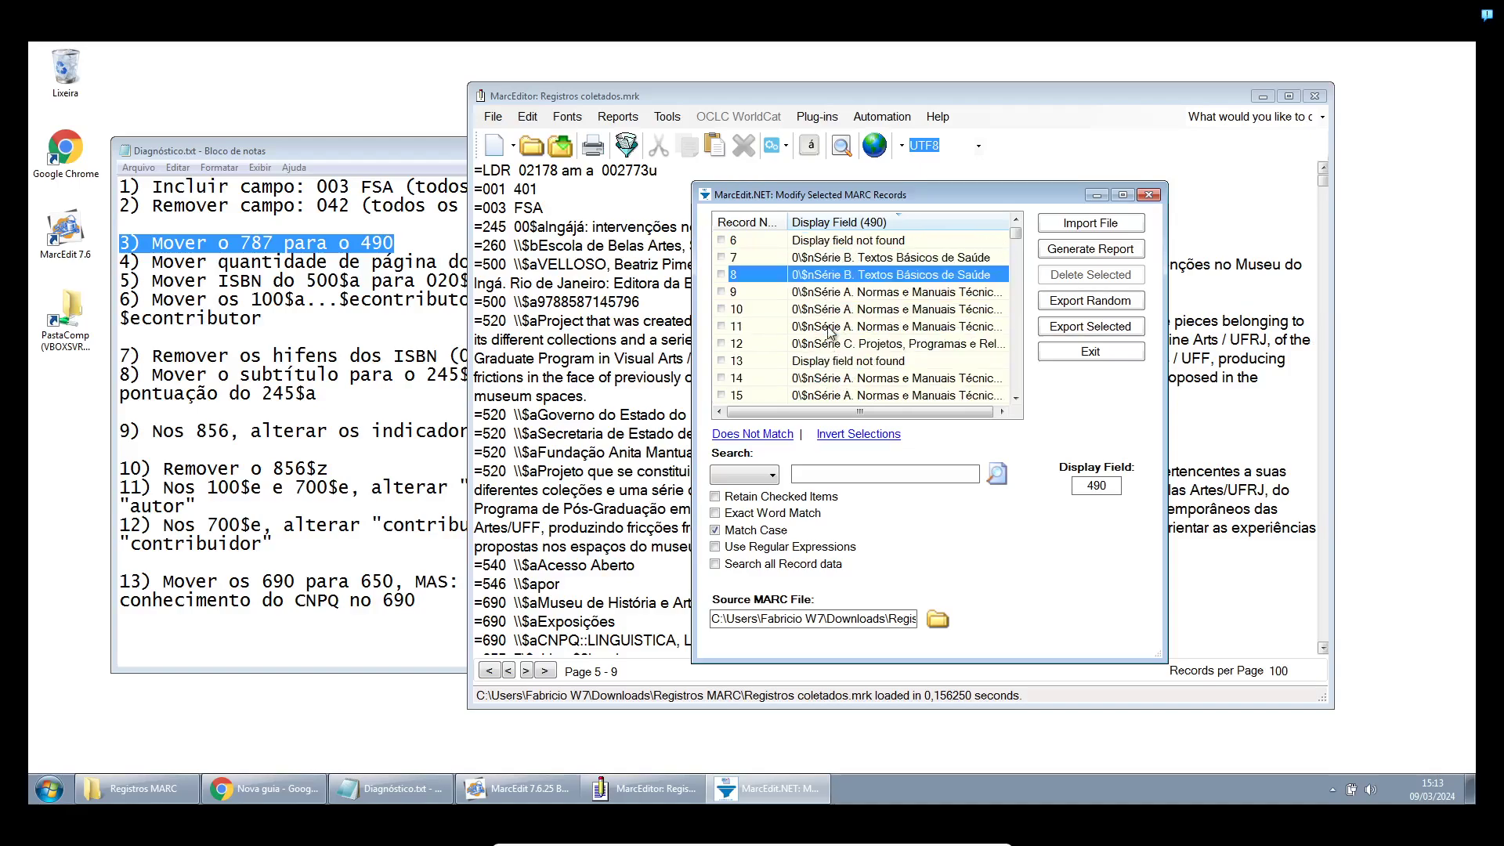
pyautogui.click(1153, 194)
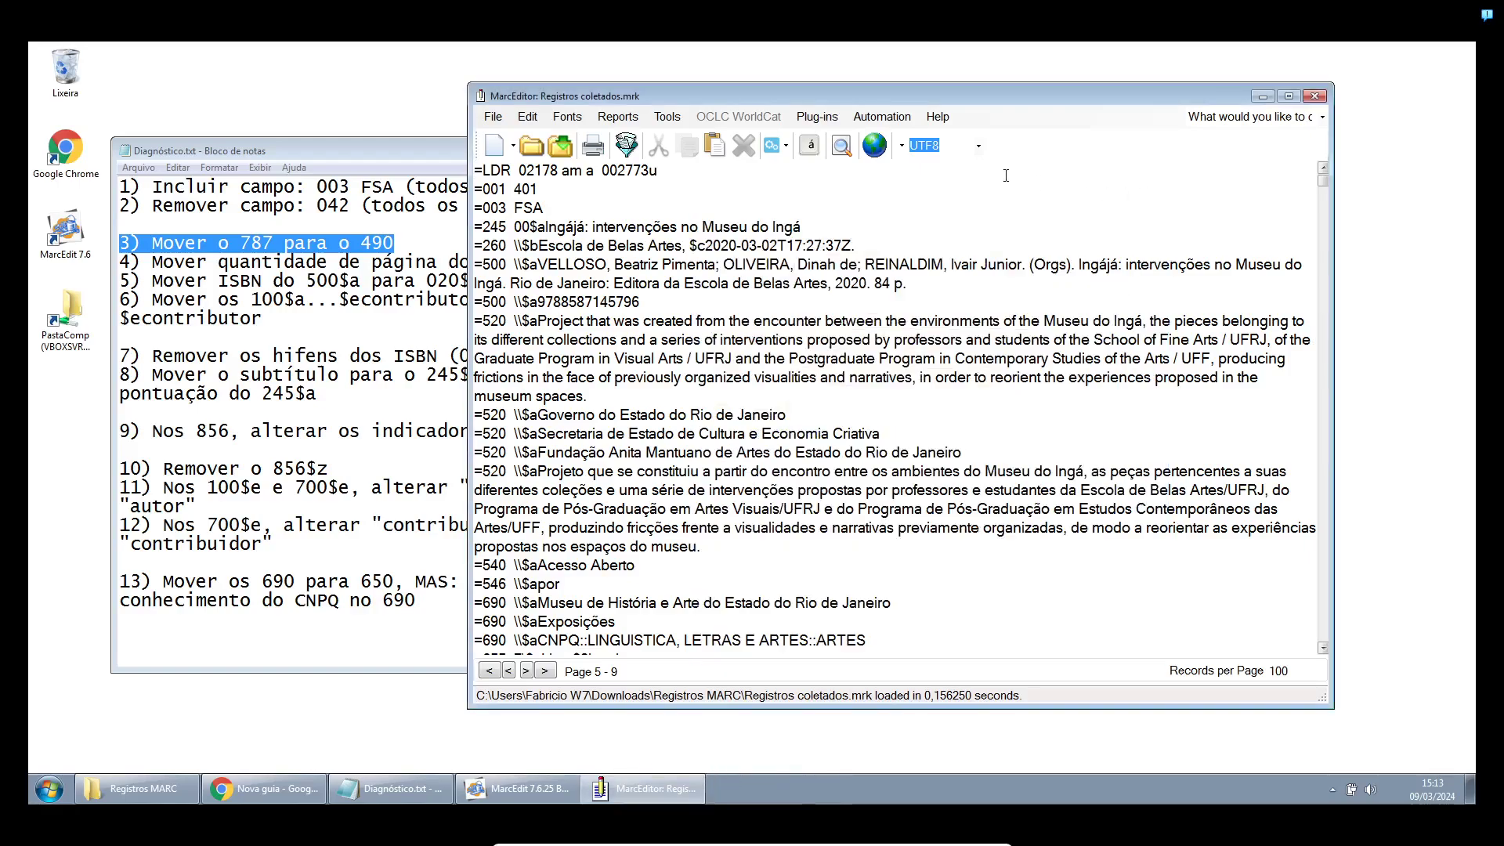
# Reopen the Copy Field Data utility clear of the notes and highlight "520$a" in the fourth item of Diagnóstico.txt
pyautogui.click(680, 119)
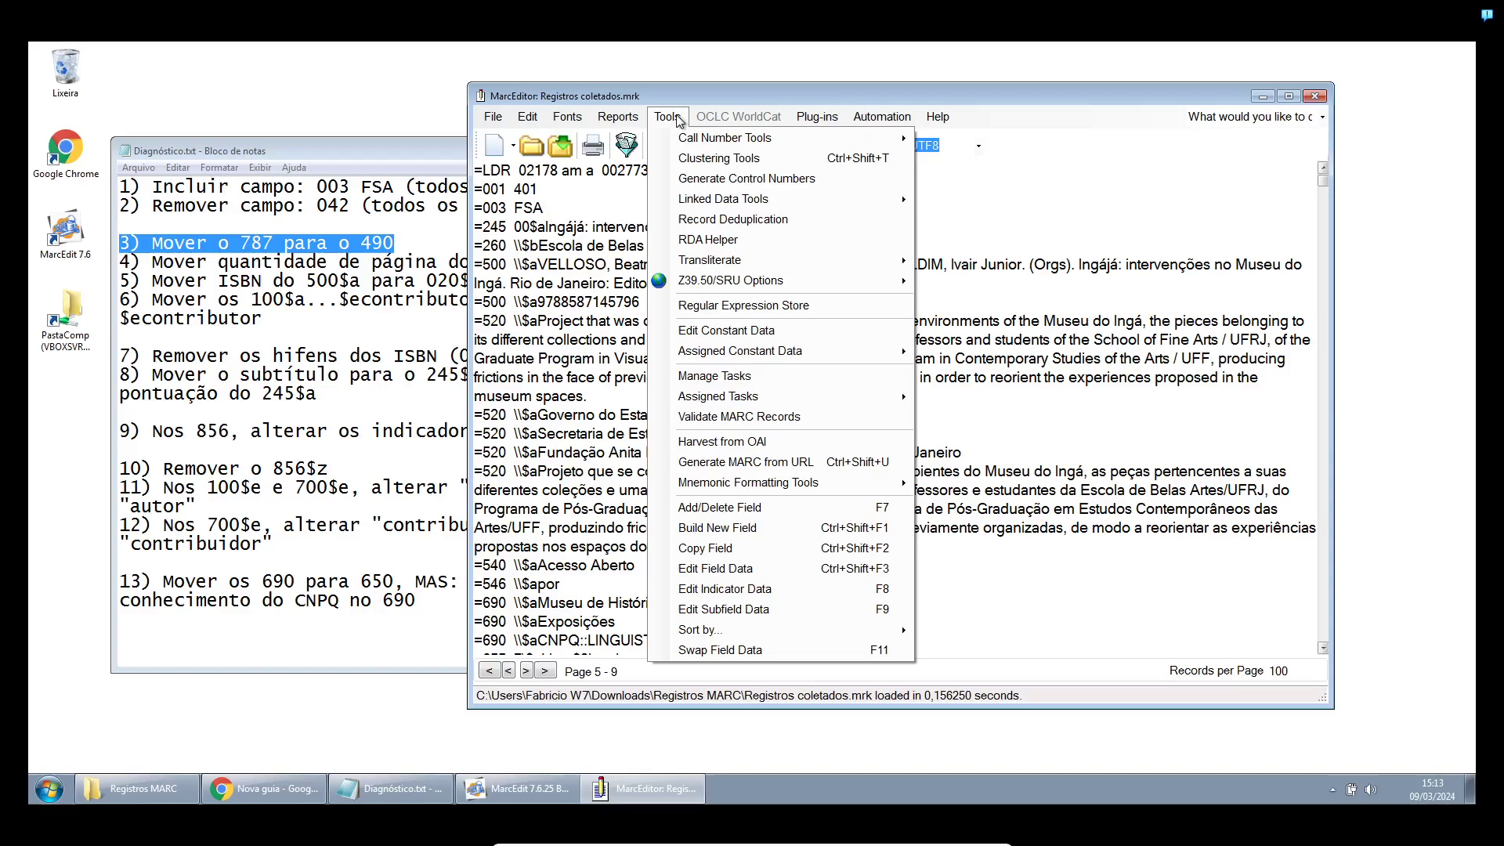
pyautogui.click(737, 556)
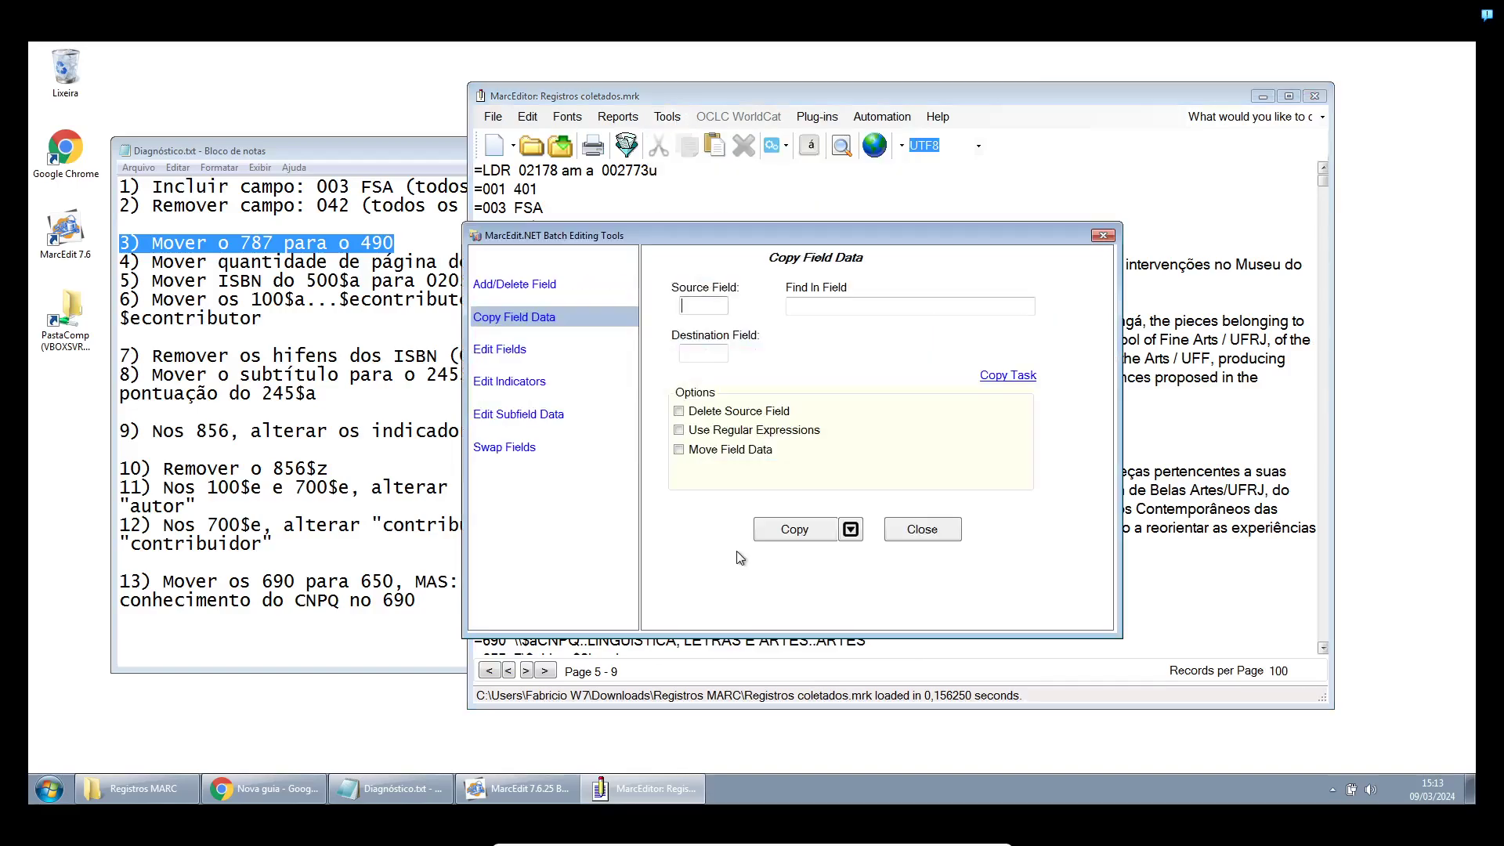
pyautogui.moveTo(764, 221); pyautogui.dragTo(1006, 233)
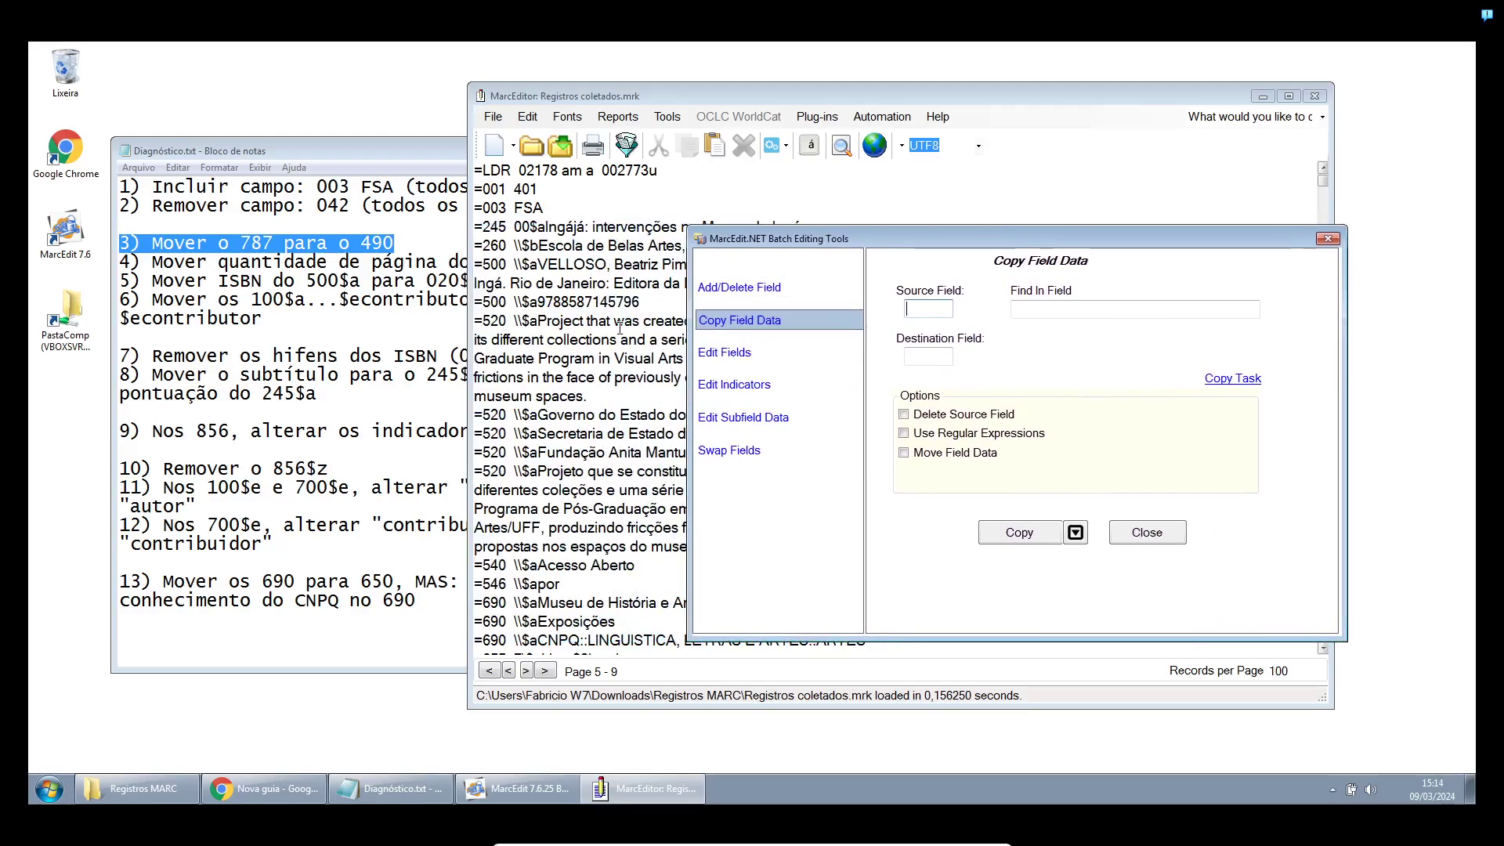
pyautogui.click(597, 413)
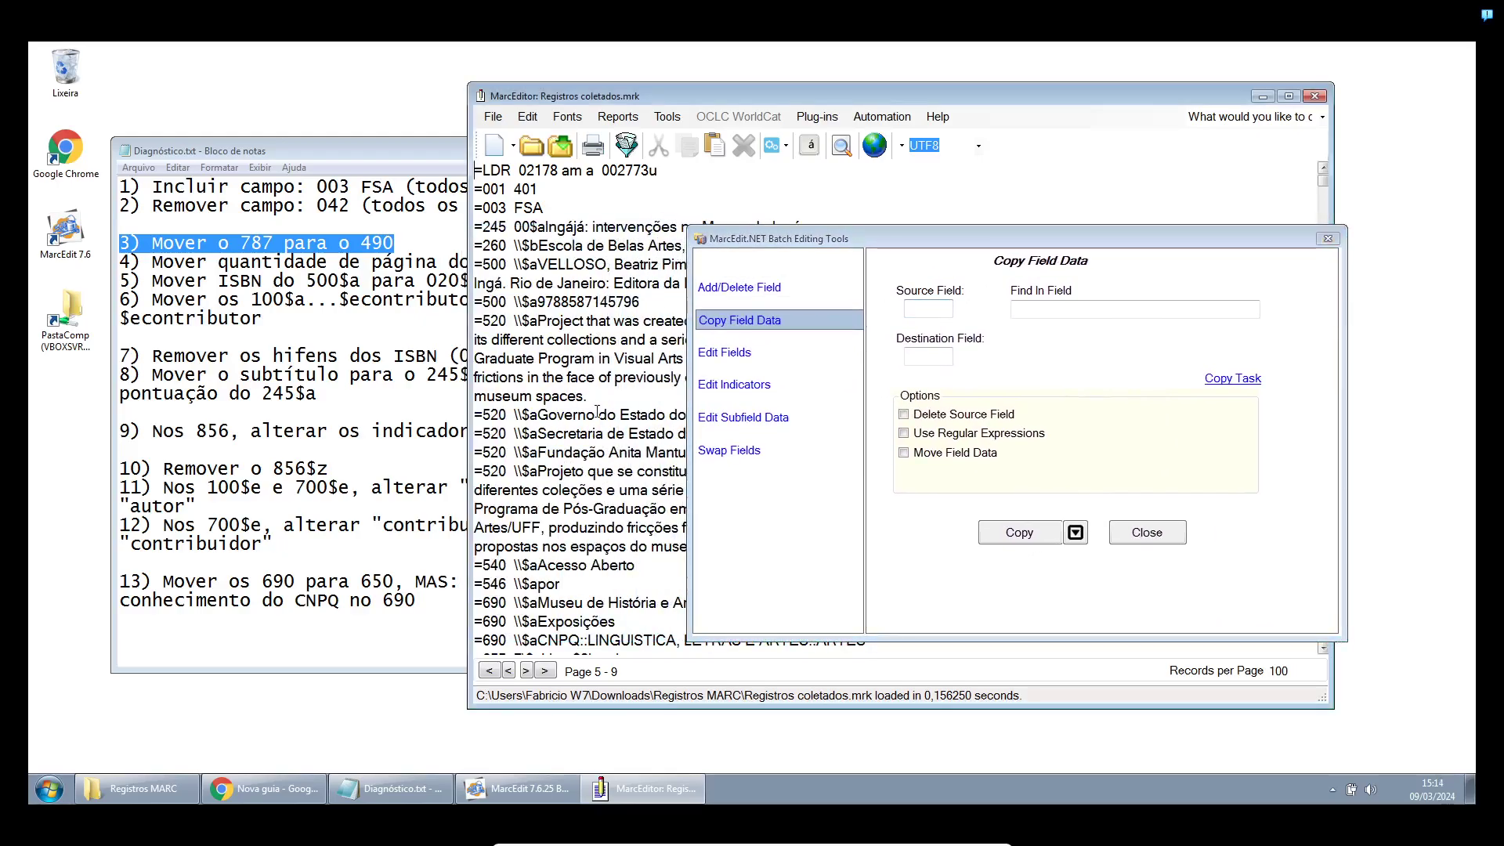
pyautogui.click(323, 269)
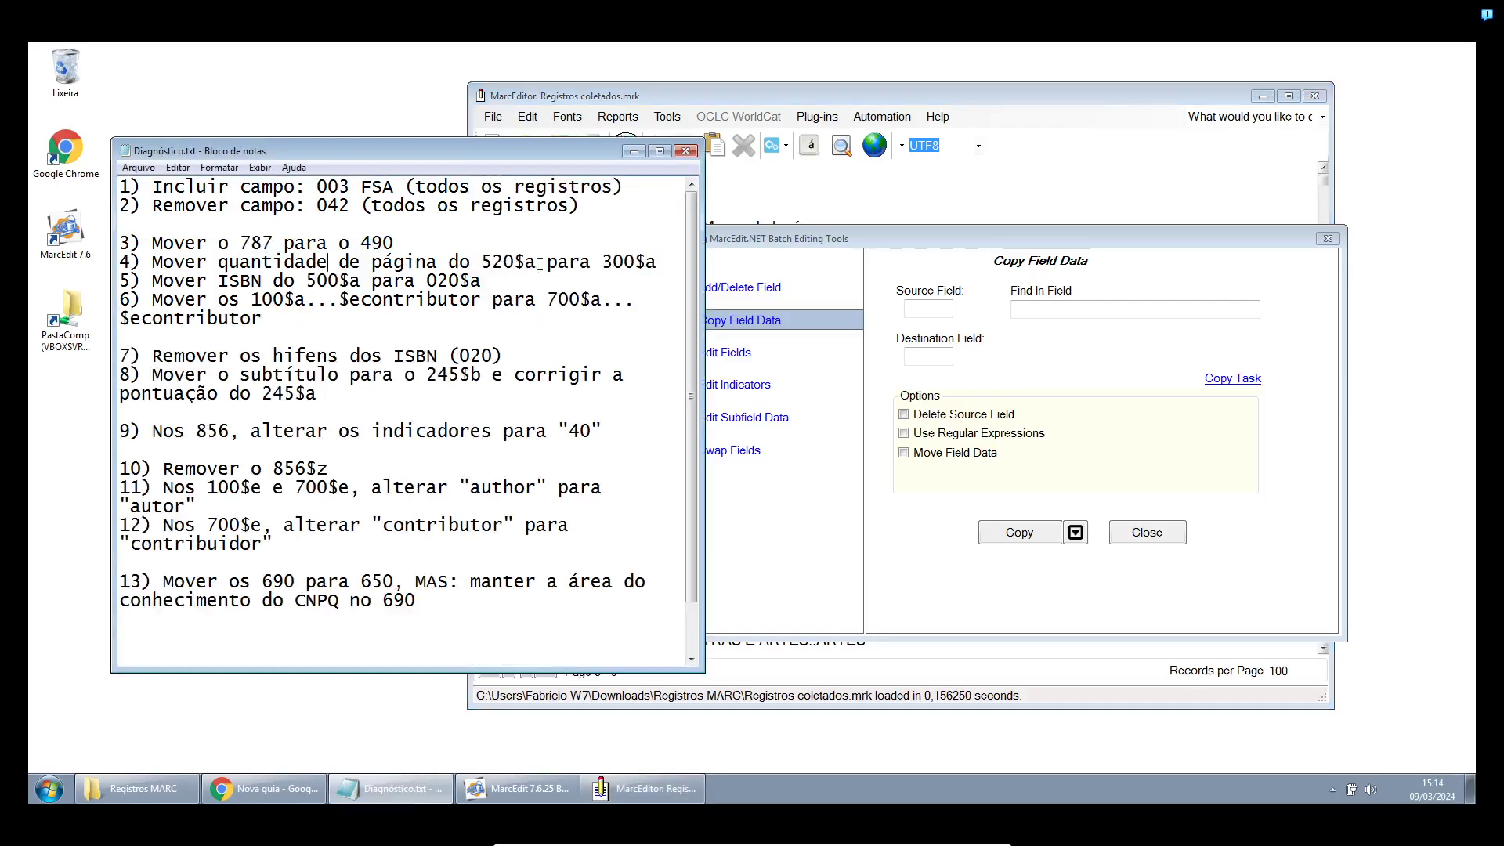
pyautogui.moveTo(540, 262); pyautogui.dragTo(475, 264)
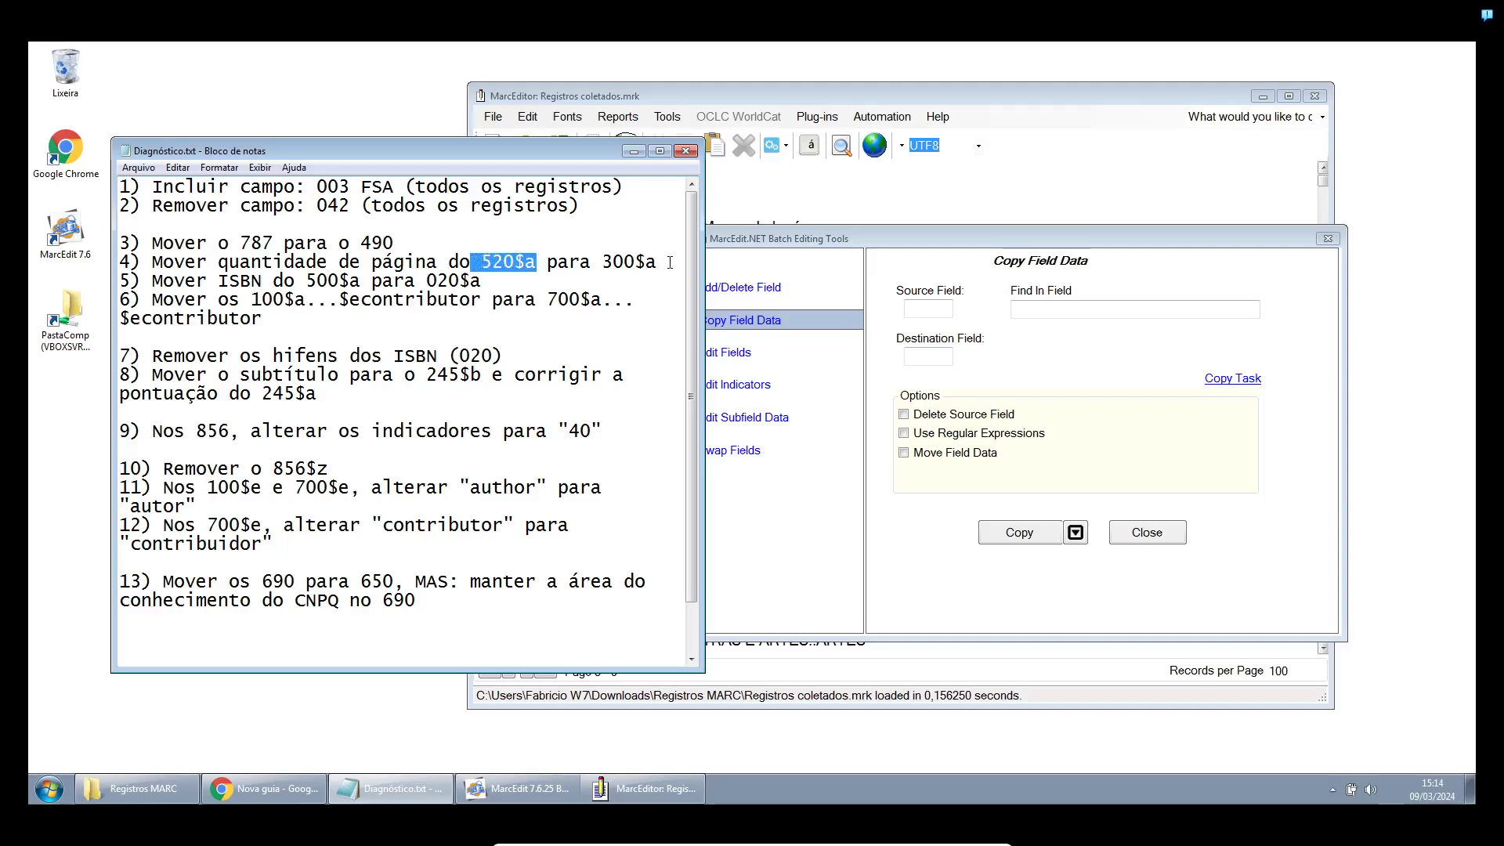
# Bring the record editor into view beside the Copy Field Data utility and examine the 520 fields for page counts
pyautogui.moveTo(776, 242); pyautogui.dragTo(796, 243)
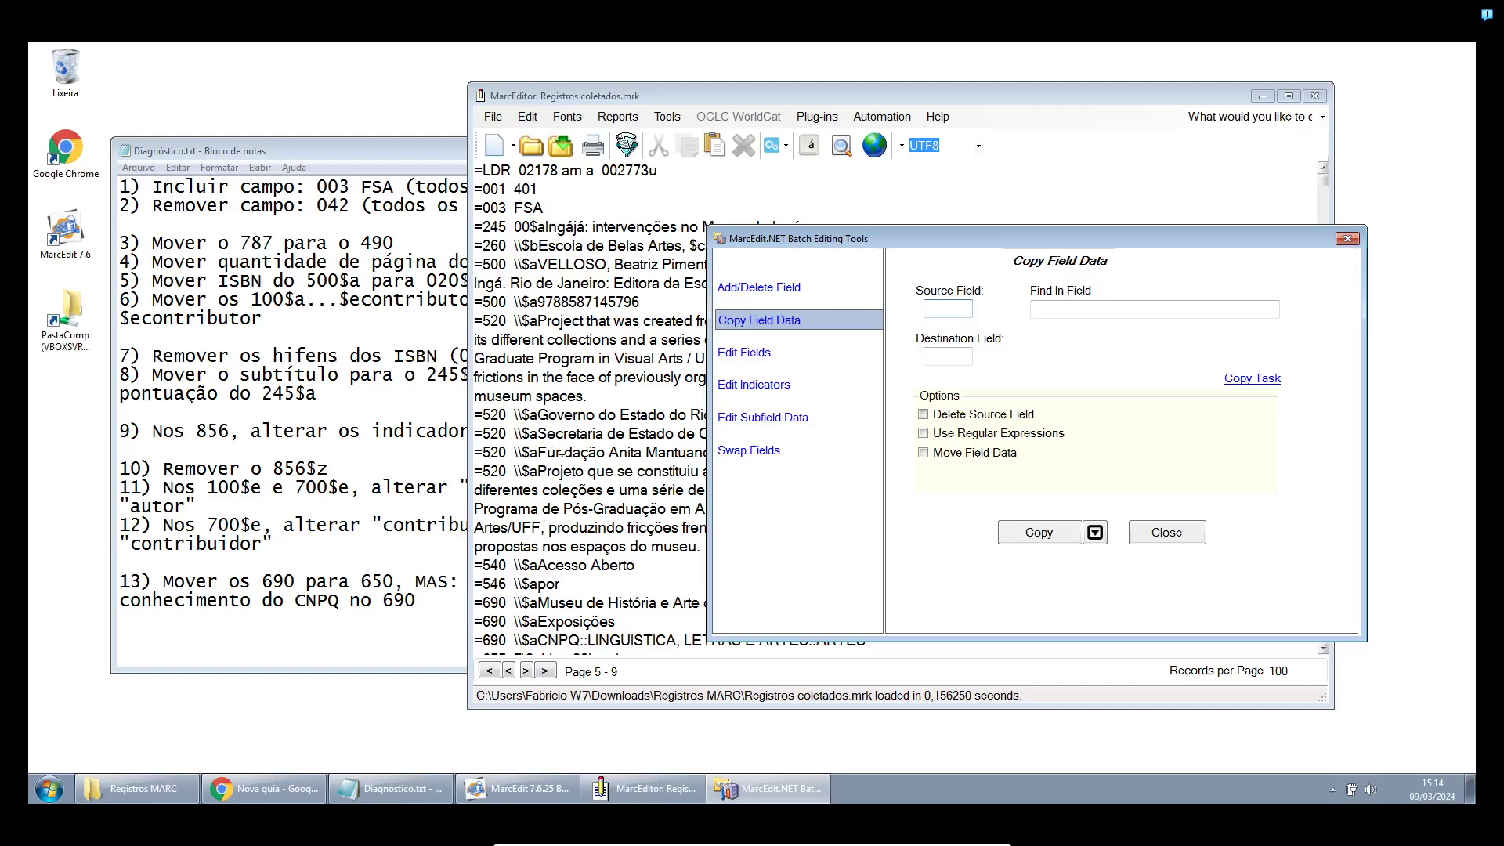
pyautogui.click(562, 448)
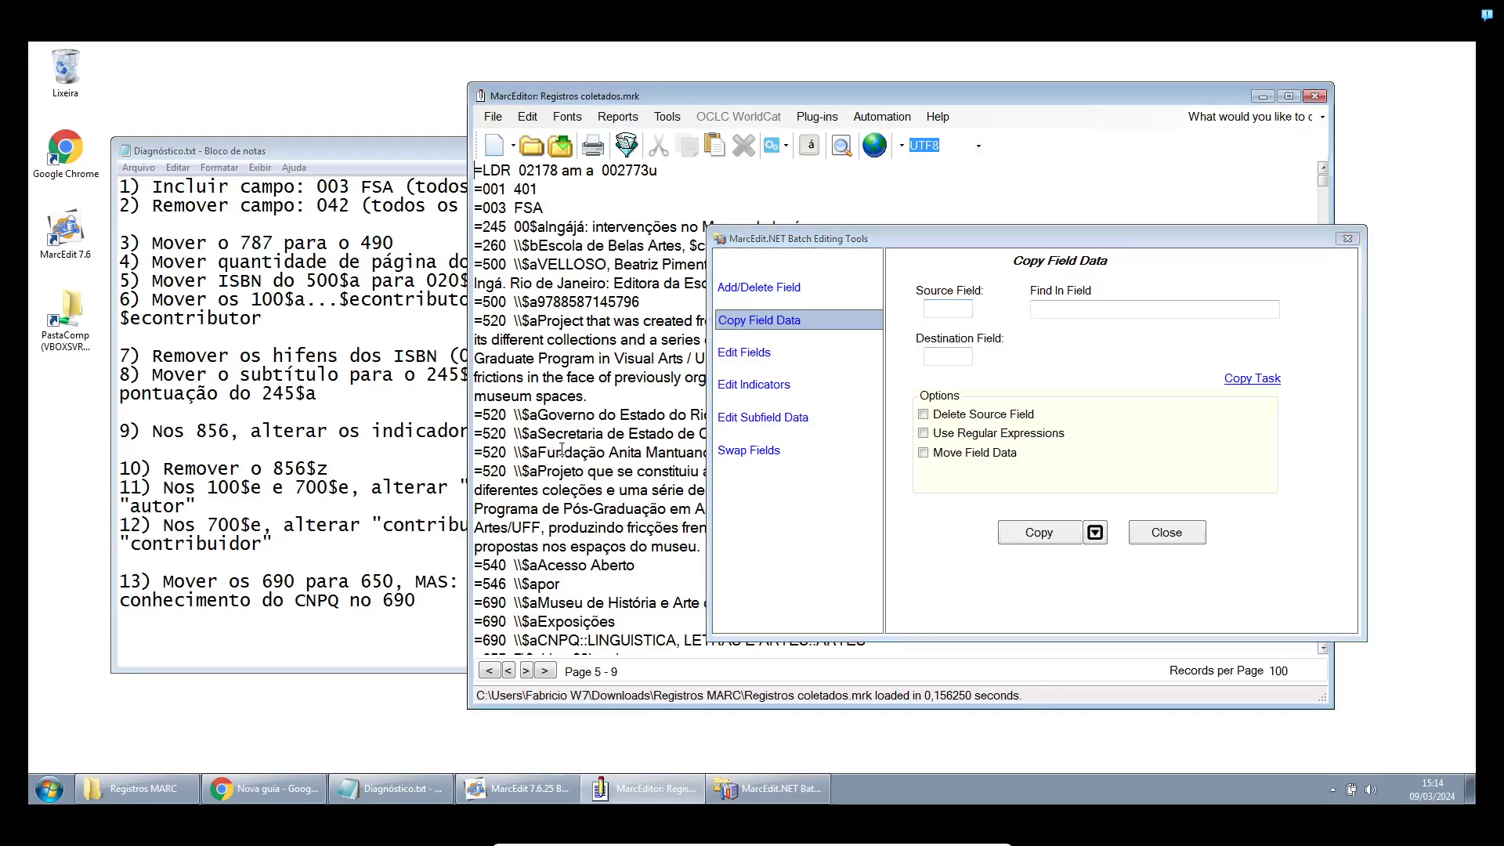
pyautogui.doubleClick(506, 321)
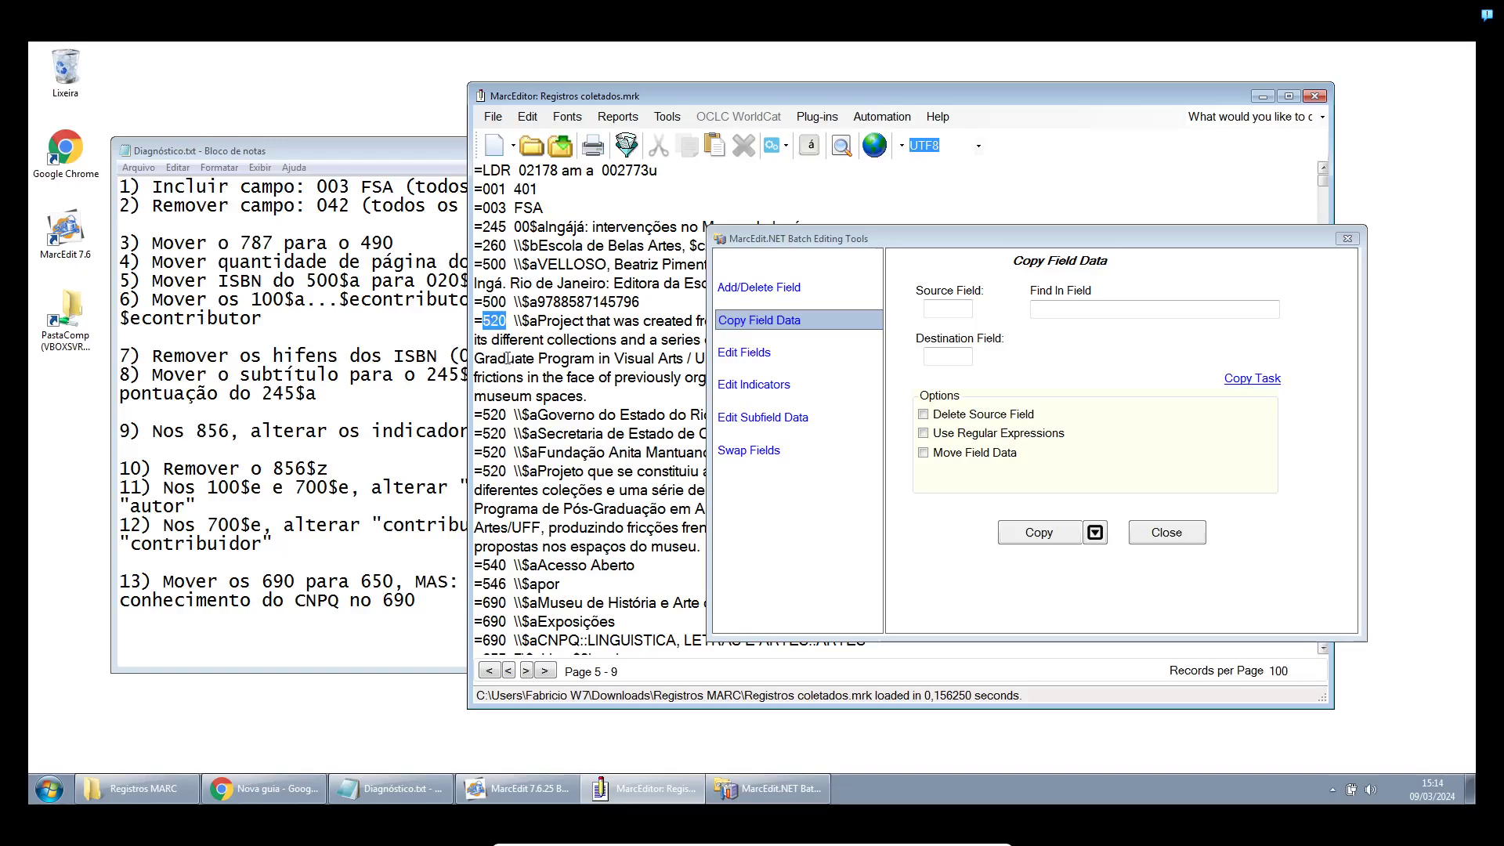
pyautogui.scroll(-1, 505, 376)
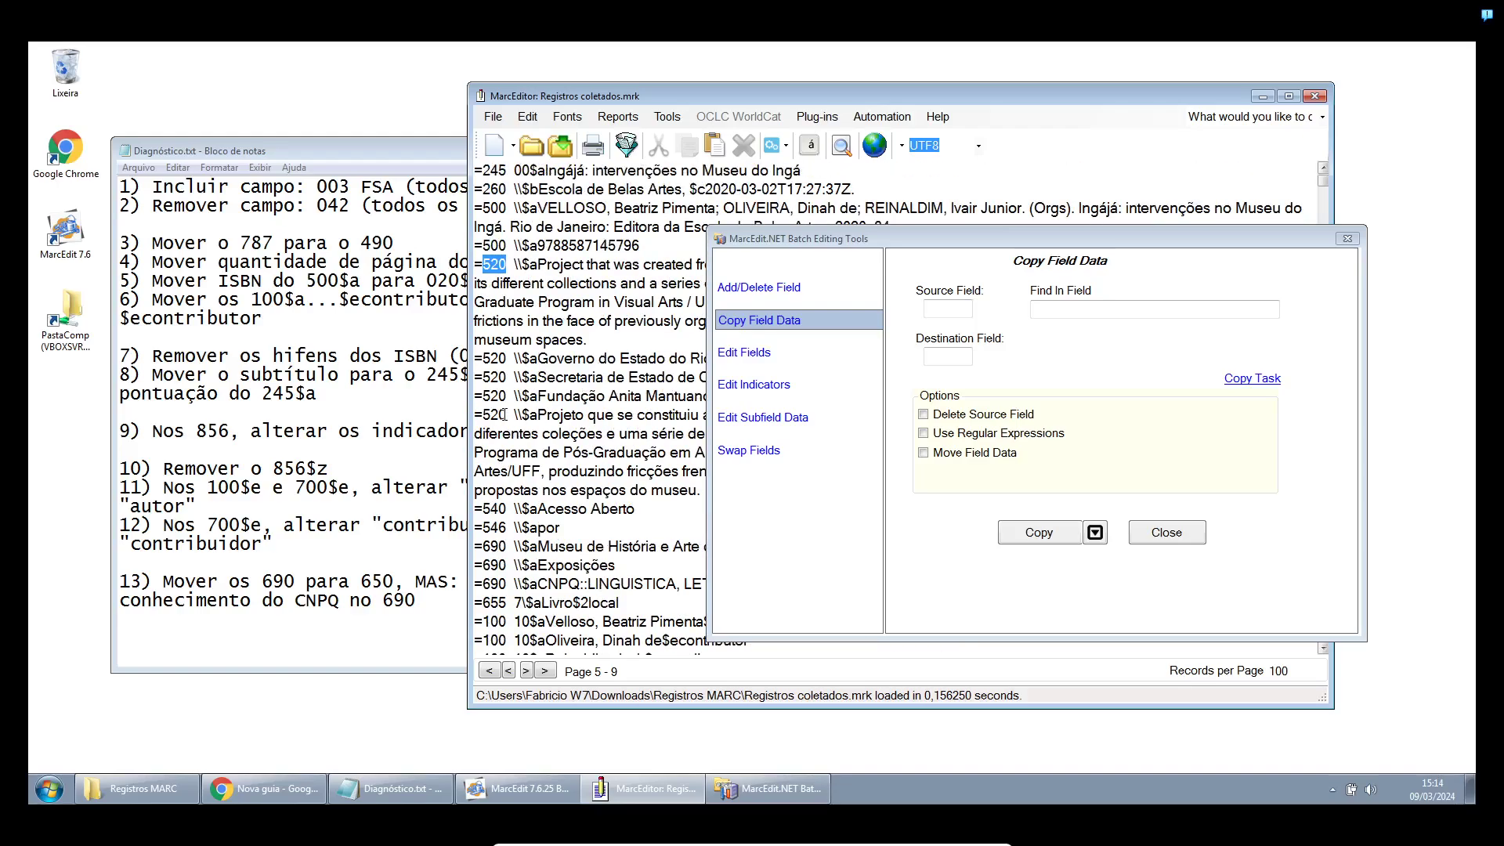
pyautogui.scroll(-15, 533, 433)
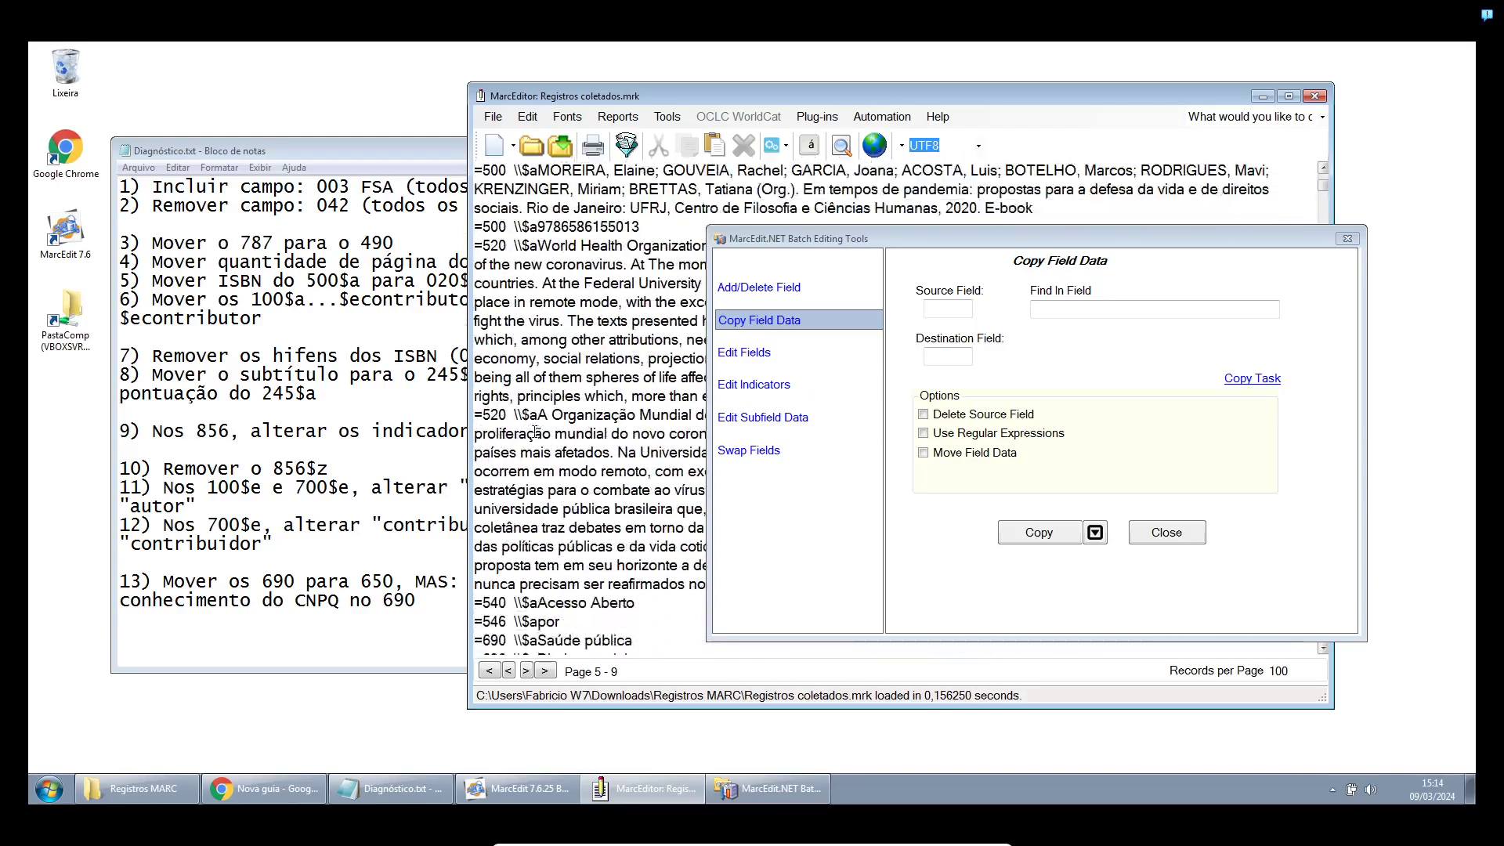
pyautogui.scroll(-12, 533, 433)
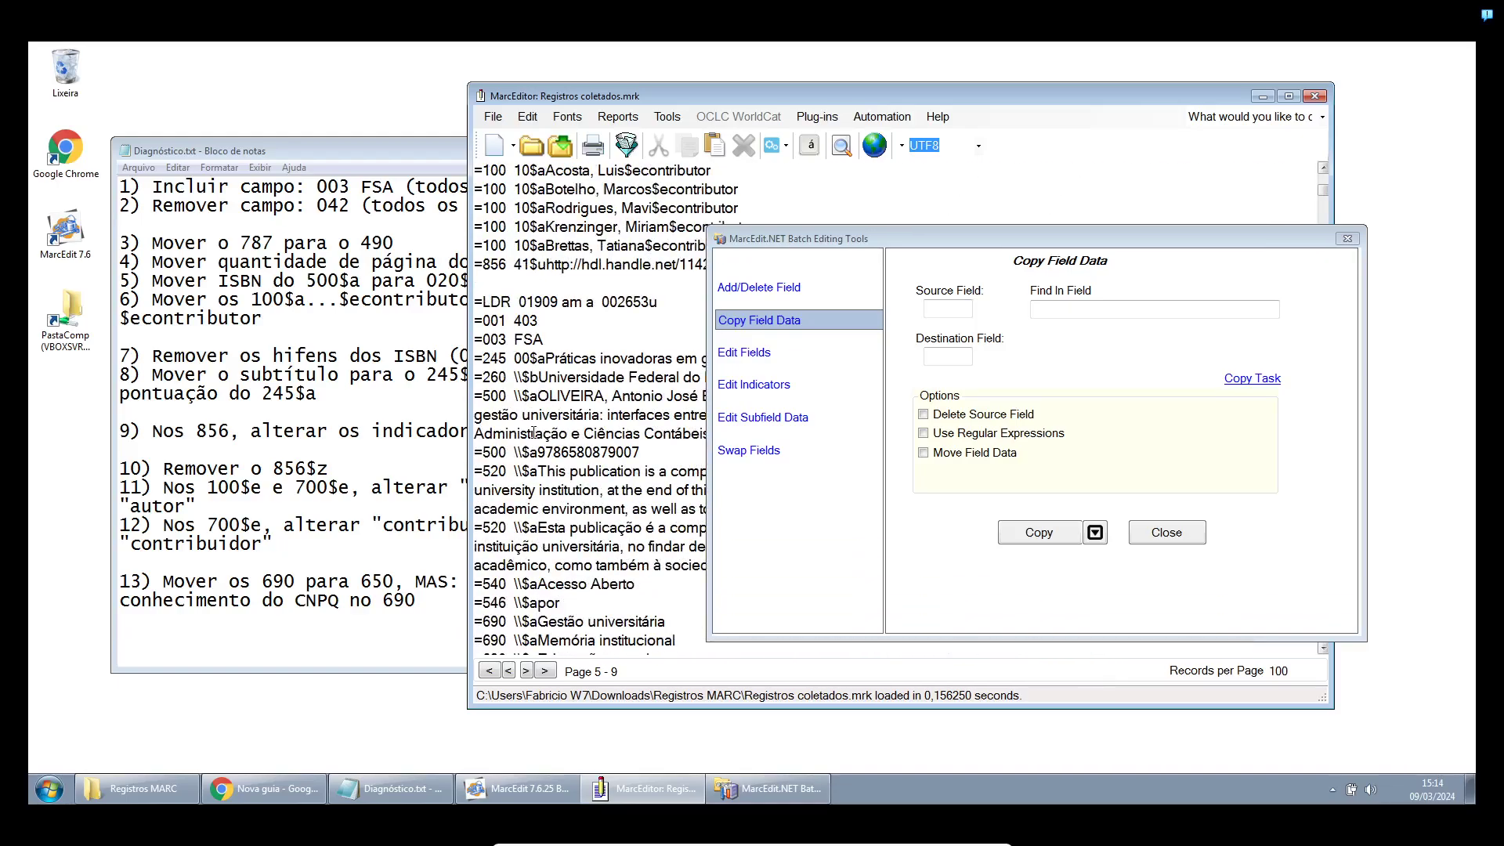
pyautogui.scroll(-15, 533, 433)
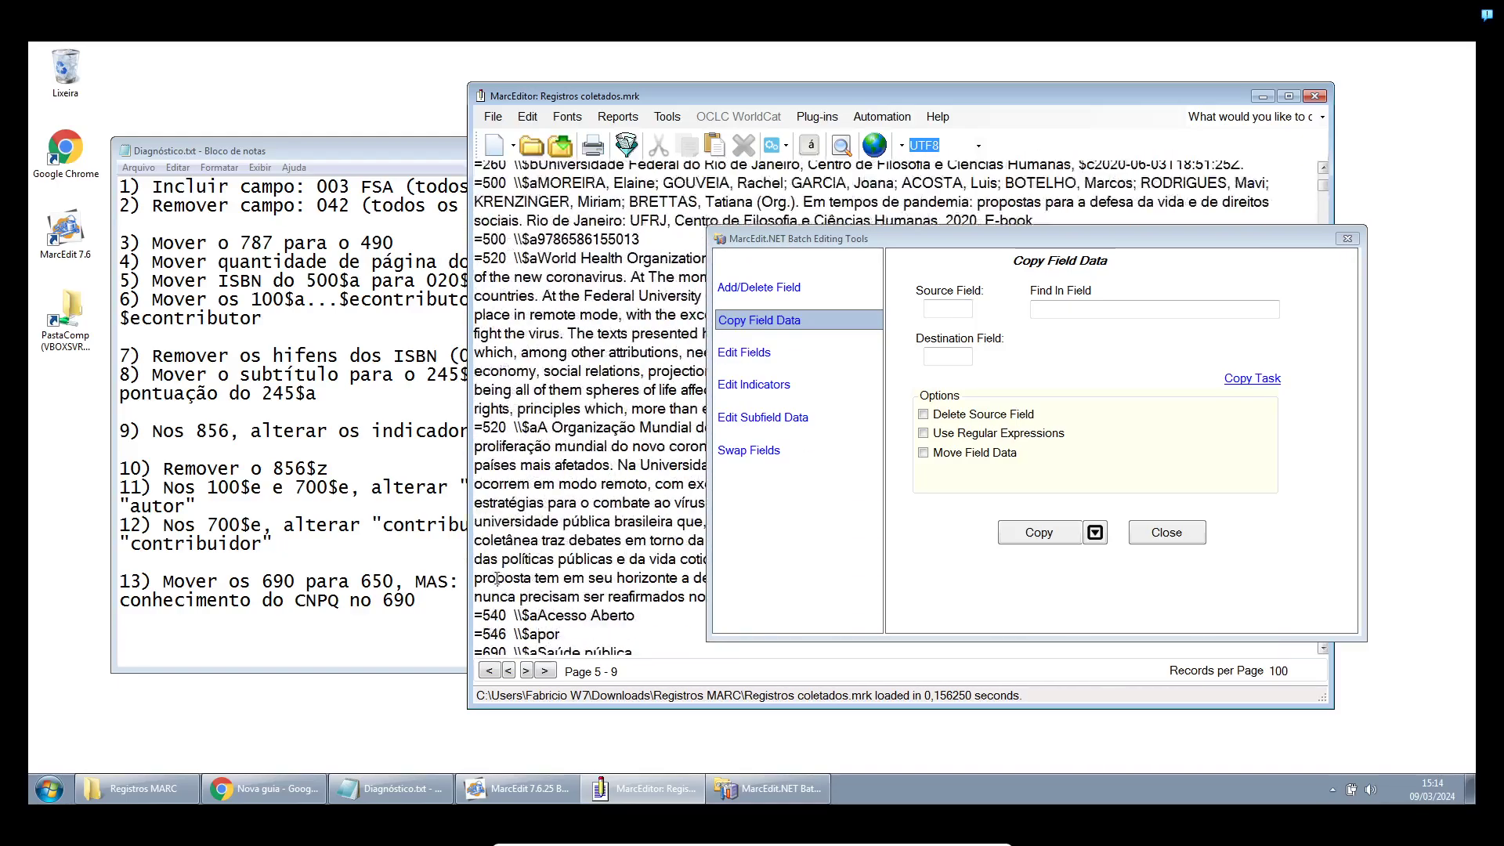
pyautogui.scroll(-8, 497, 579)
# Go back to page 2 of the records and compare record 101's page-count 520 field with its summary 520 field
pyautogui.click(508, 671)
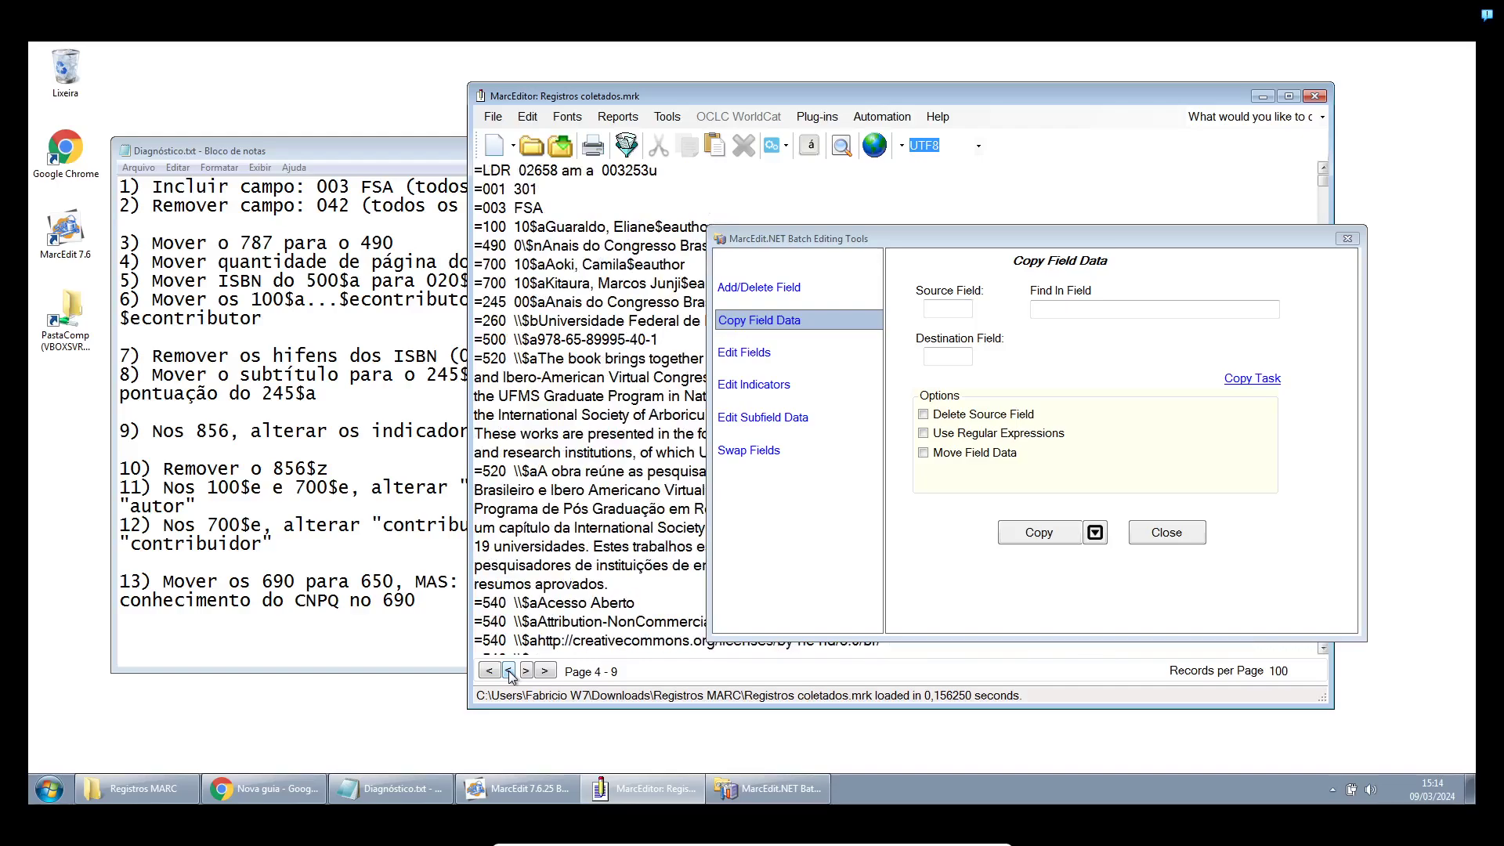
pyautogui.click(508, 672)
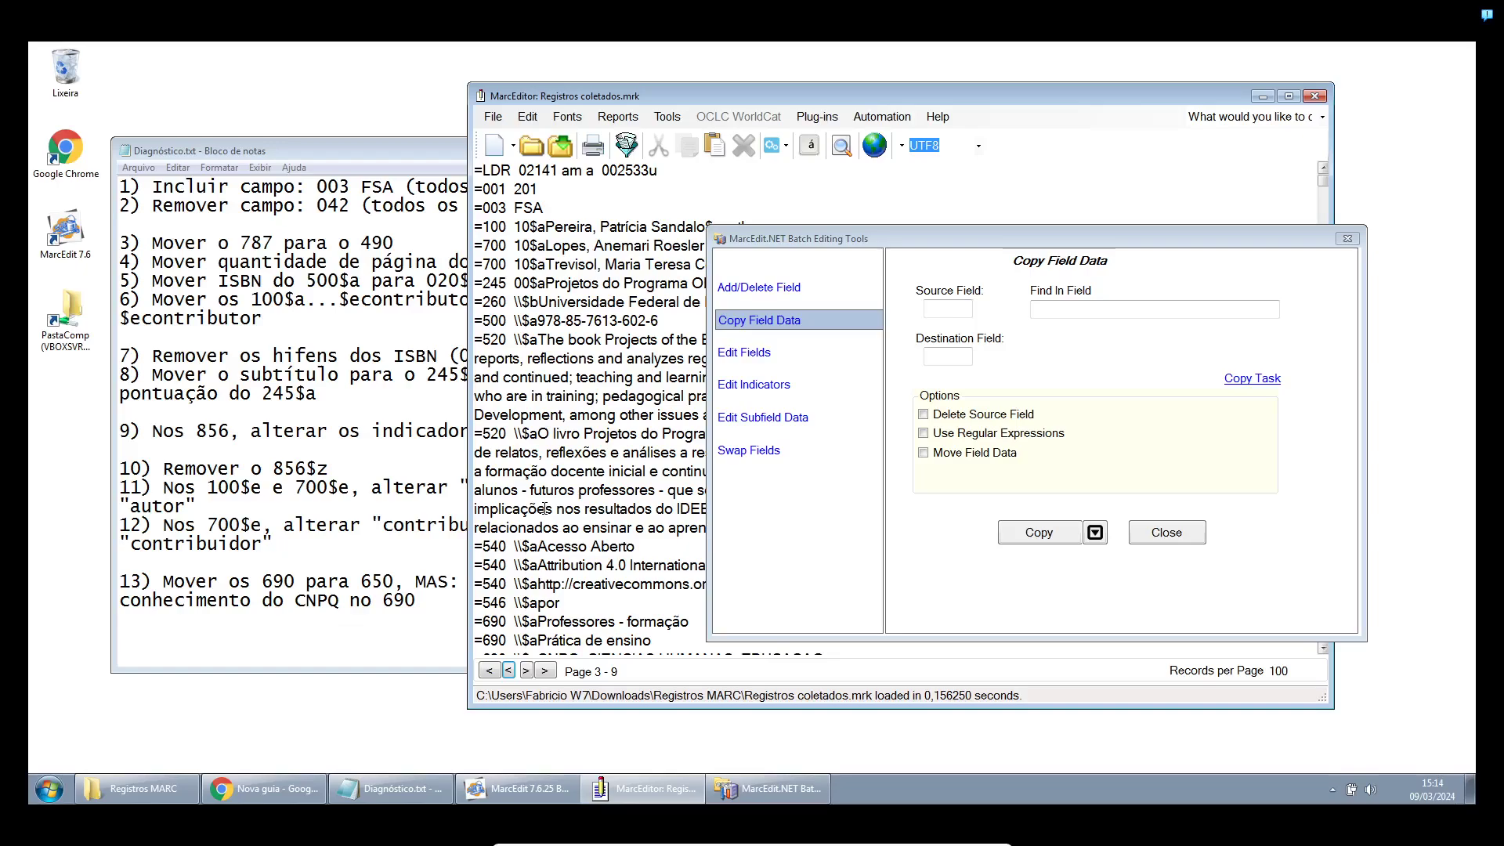
pyautogui.click(509, 671)
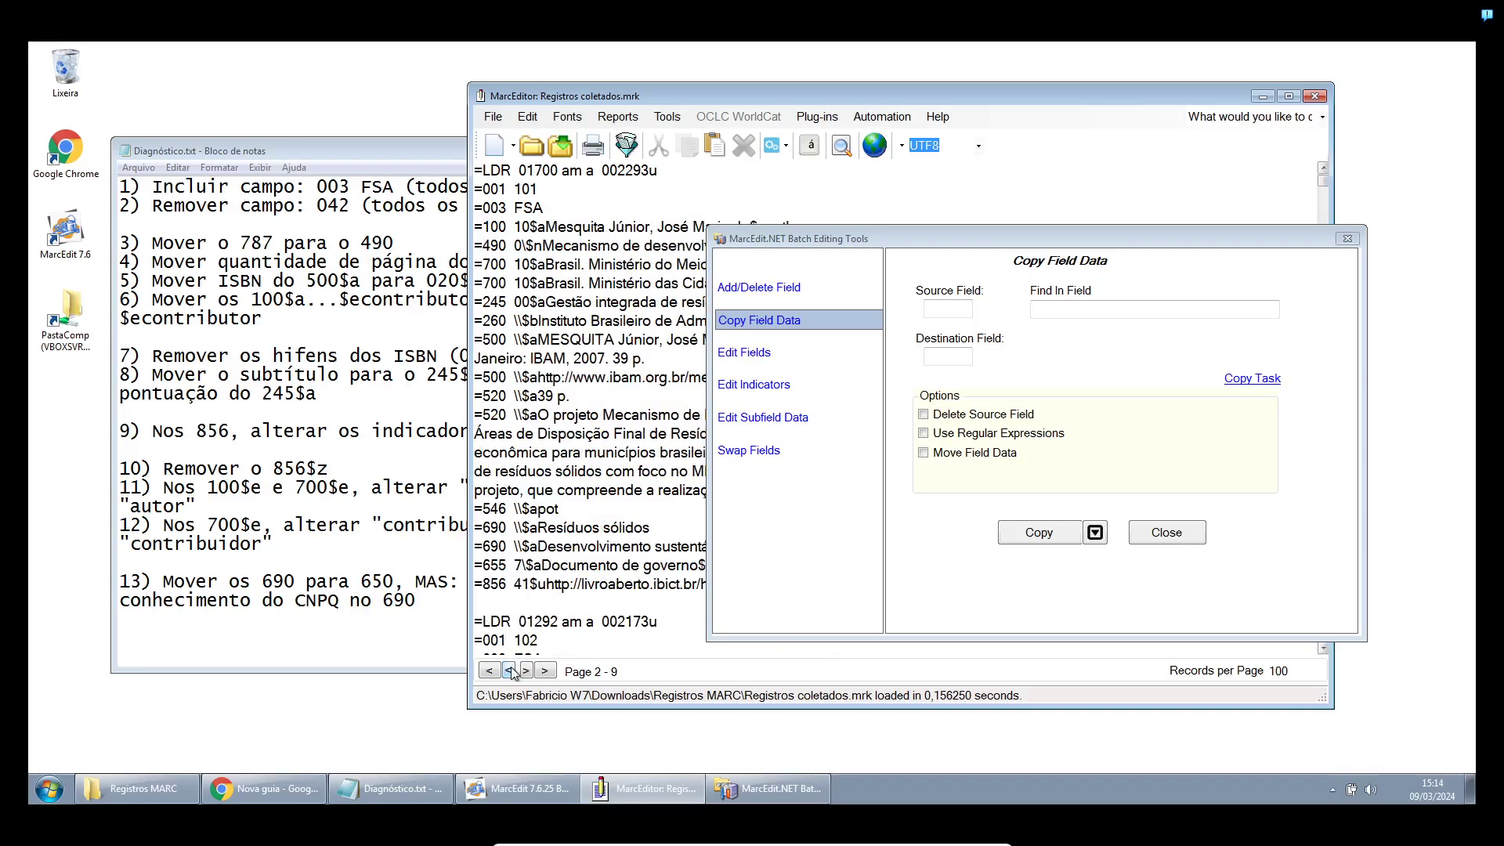
pyautogui.moveTo(565, 396); pyautogui.dragTo(497, 396)
pyautogui.scroll(-2, 496, 397)
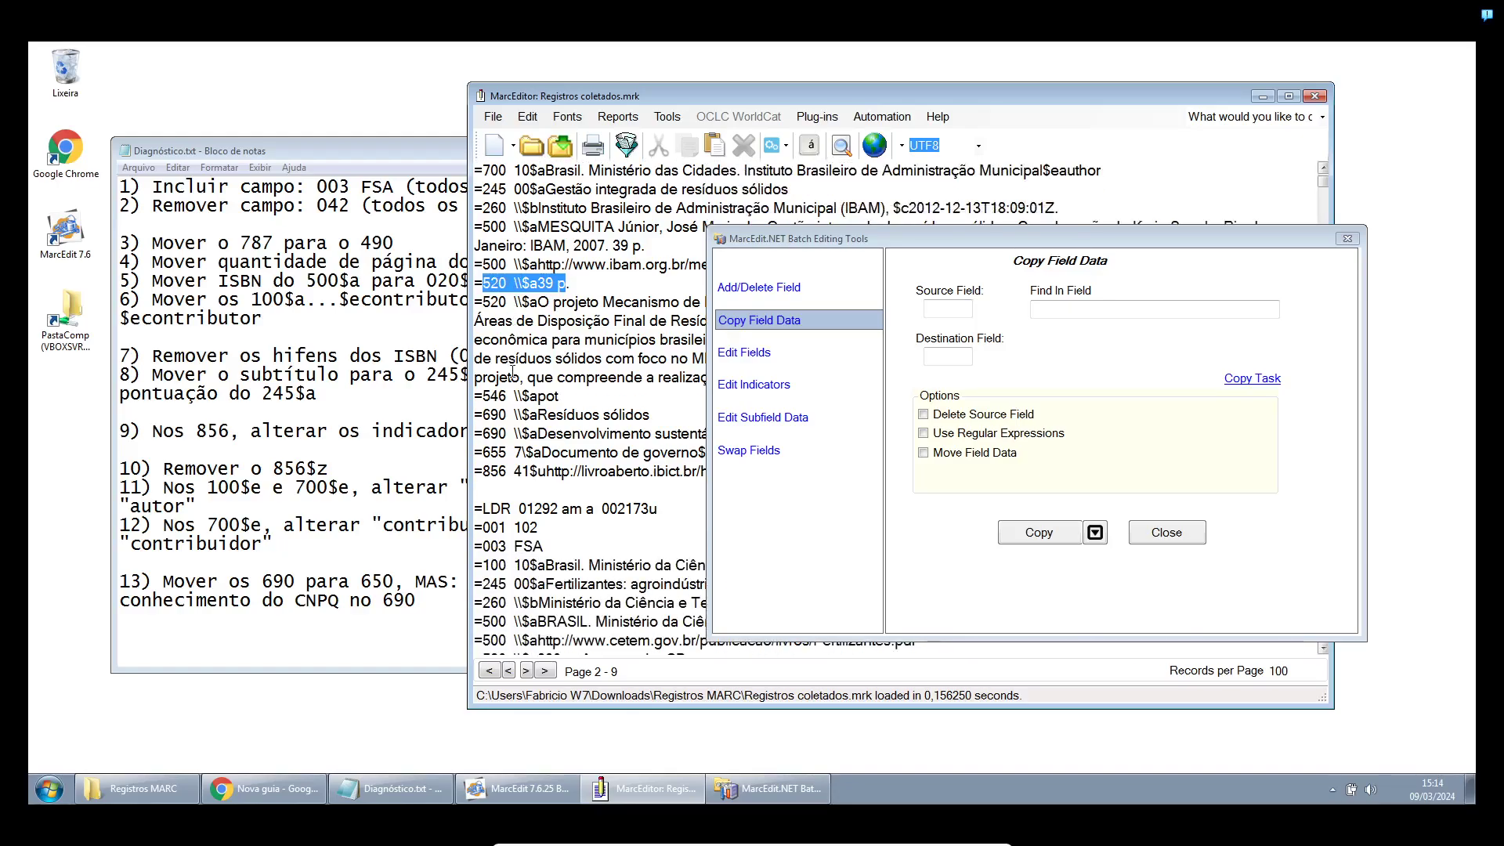
pyautogui.click(579, 282)
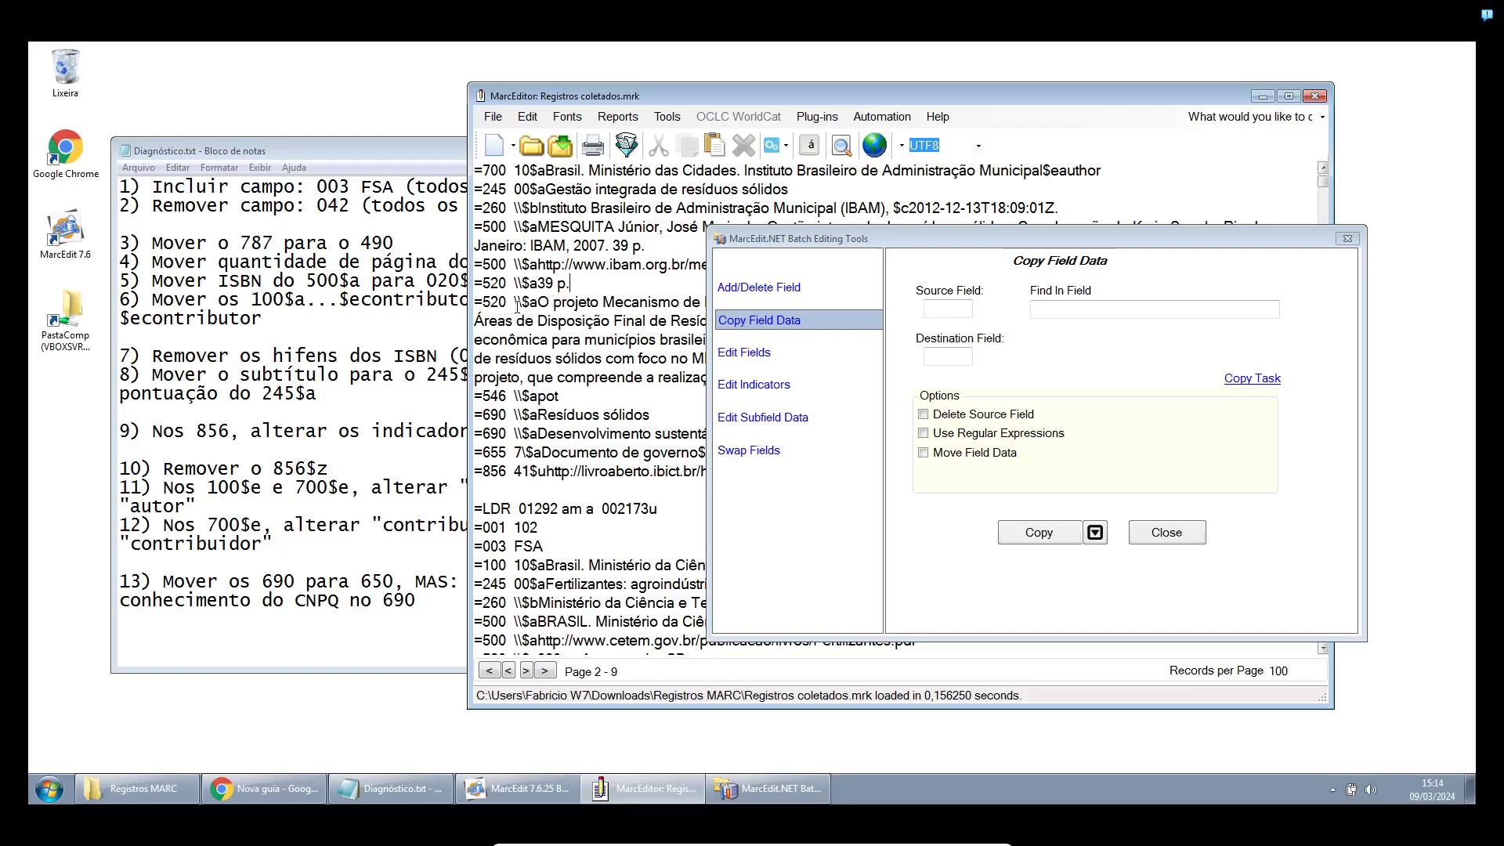
pyautogui.moveTo(515, 302); pyautogui.dragTo(645, 377)
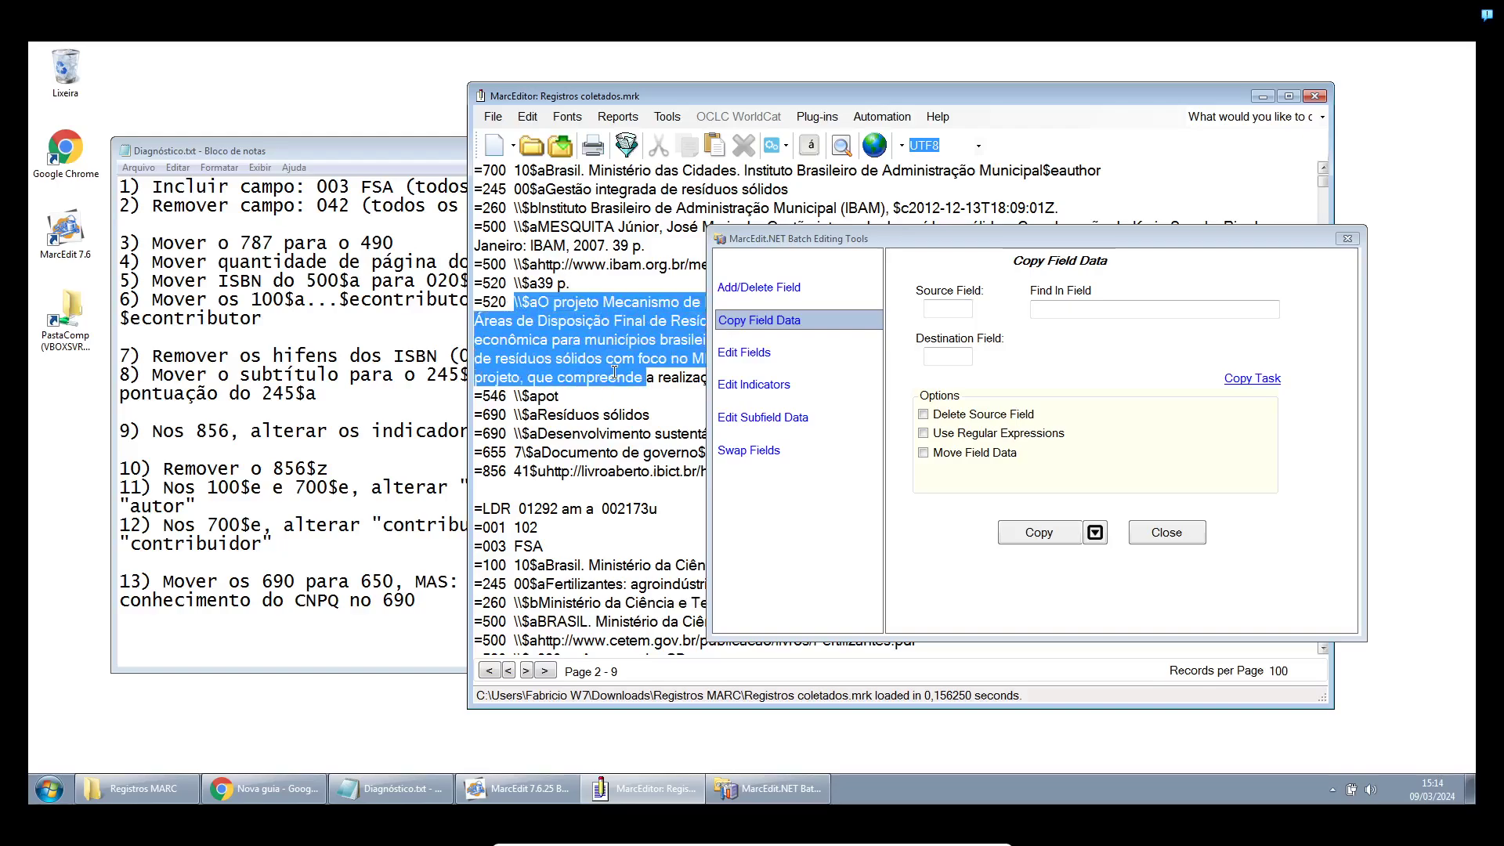
# Copy 520 fields containing "p." to 300 with Delete Source Field enabled, and check record 101's 300 and remaining 520 fields
pyautogui.click(939, 311)
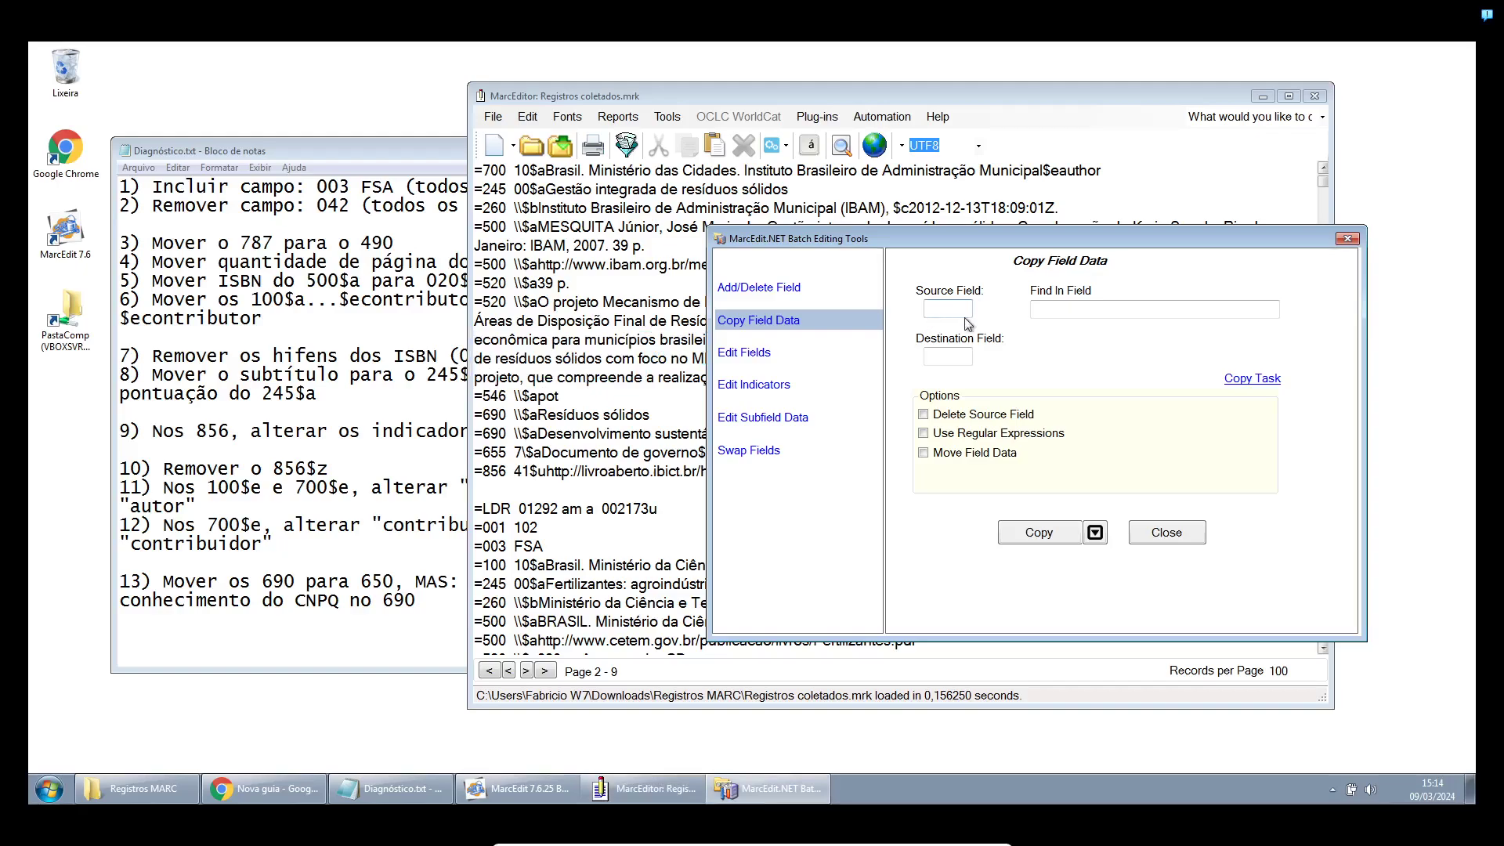
pyautogui.write('520')
pyautogui.click(944, 356)
pyautogui.write('300')
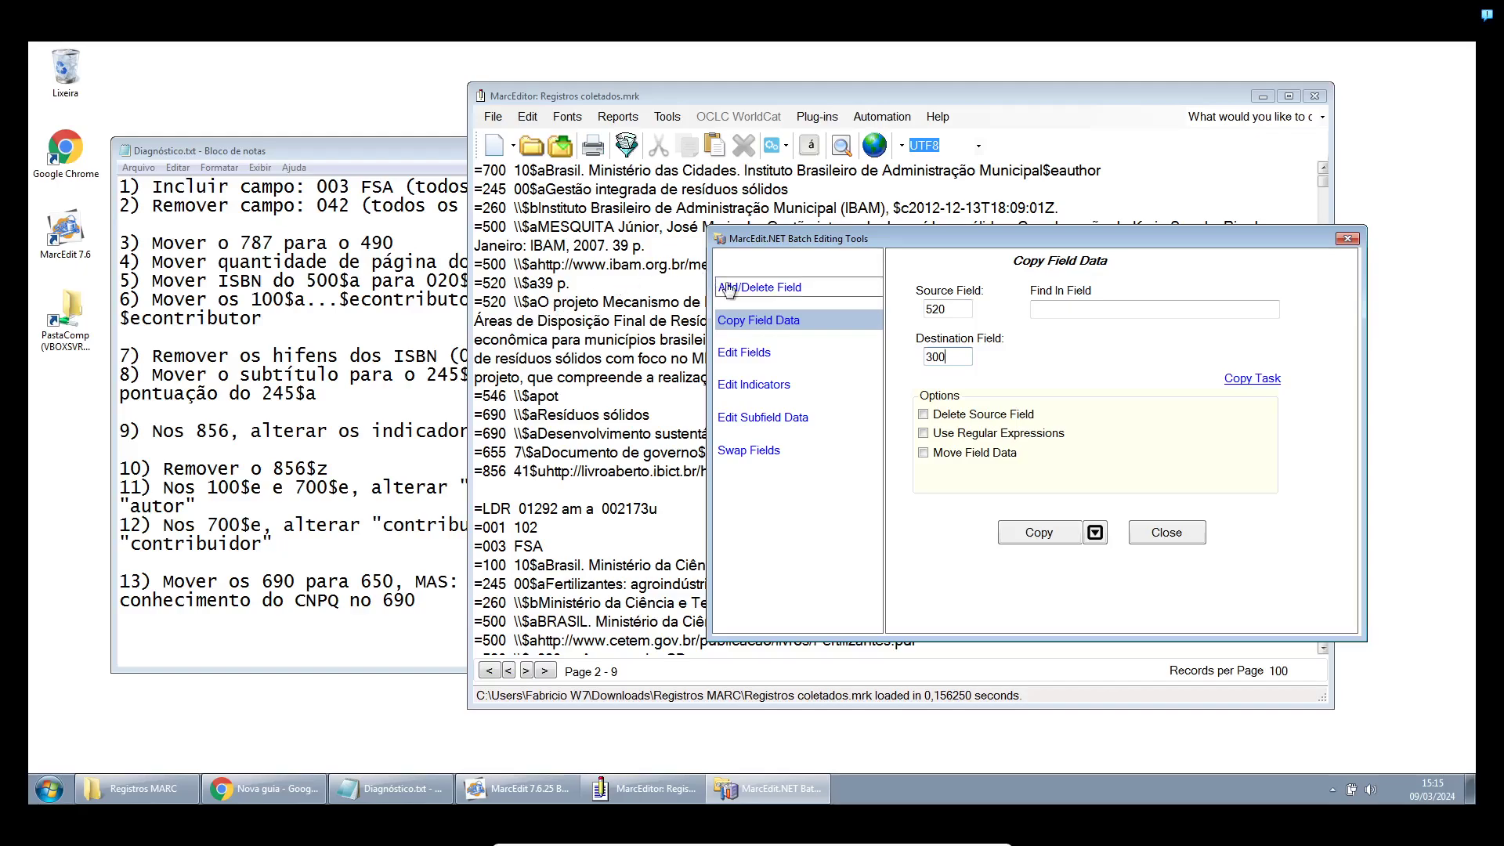
pyautogui.click(1044, 311)
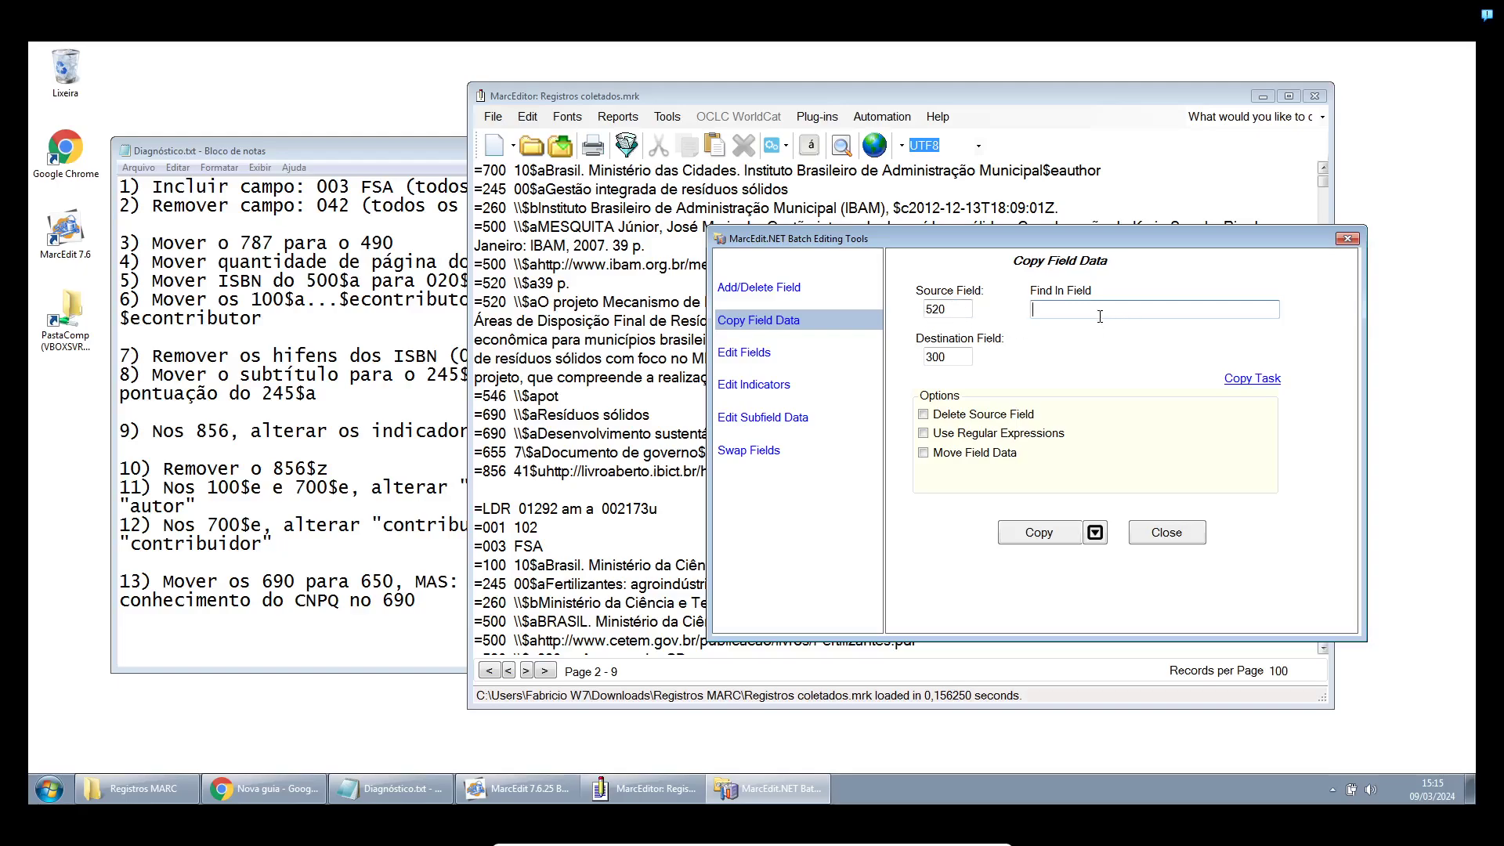
pyautogui.write('p.')
pyautogui.click(924, 416)
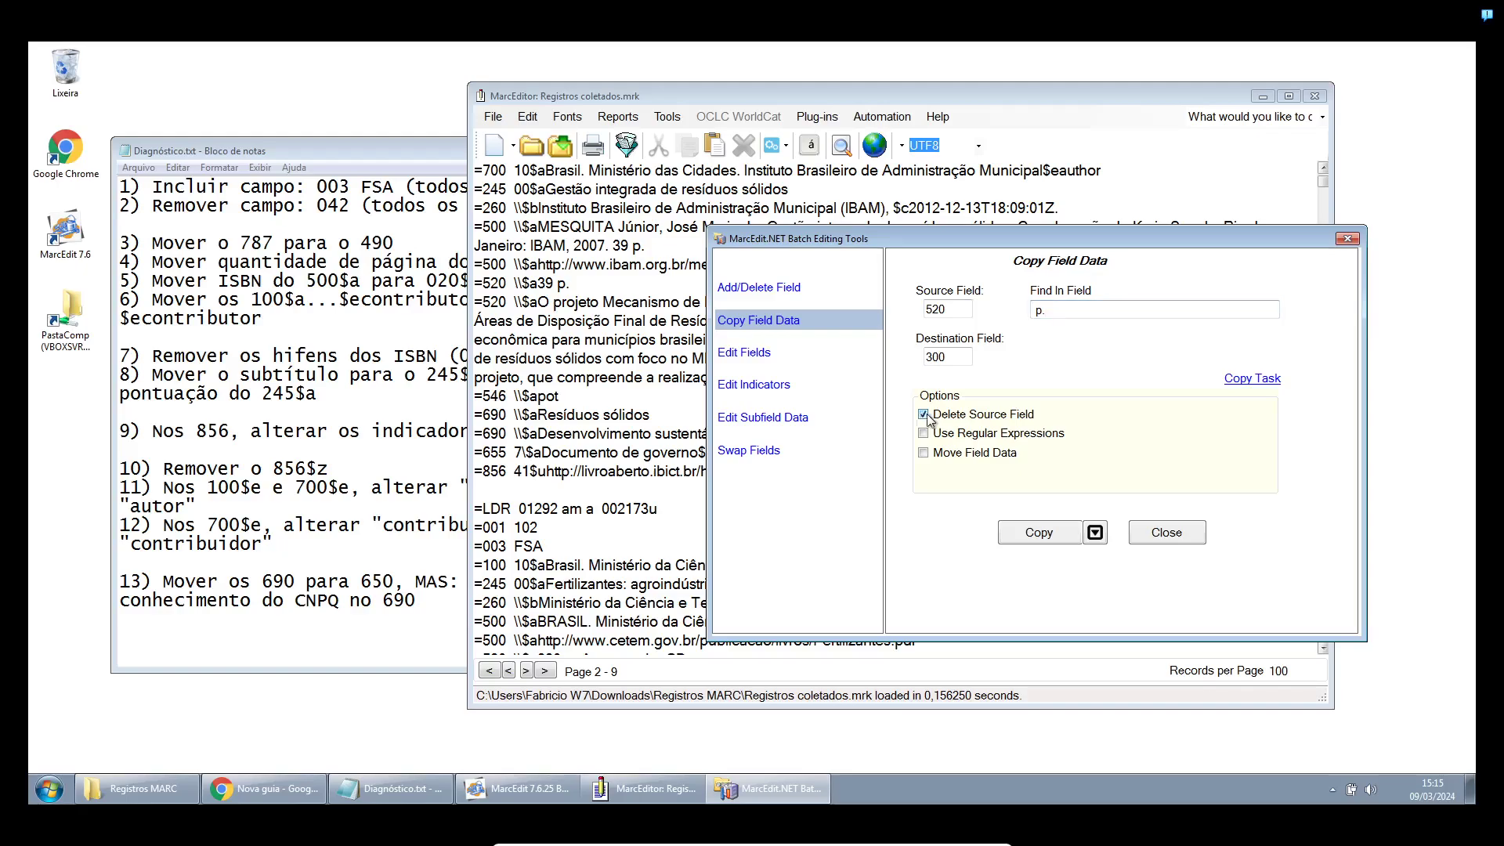
pyautogui.click(1046, 536)
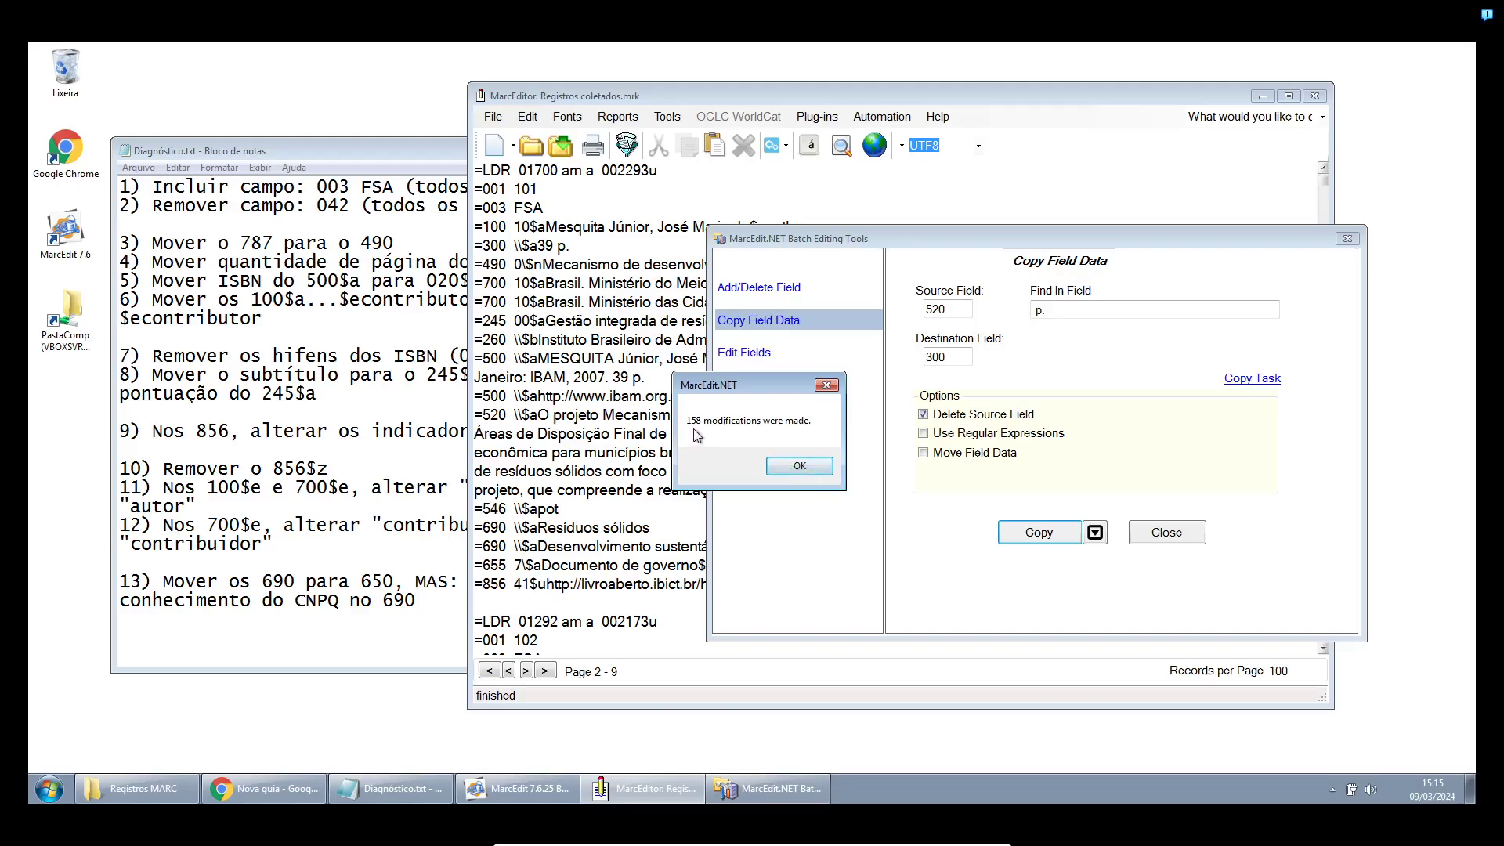
pyautogui.click(800, 467)
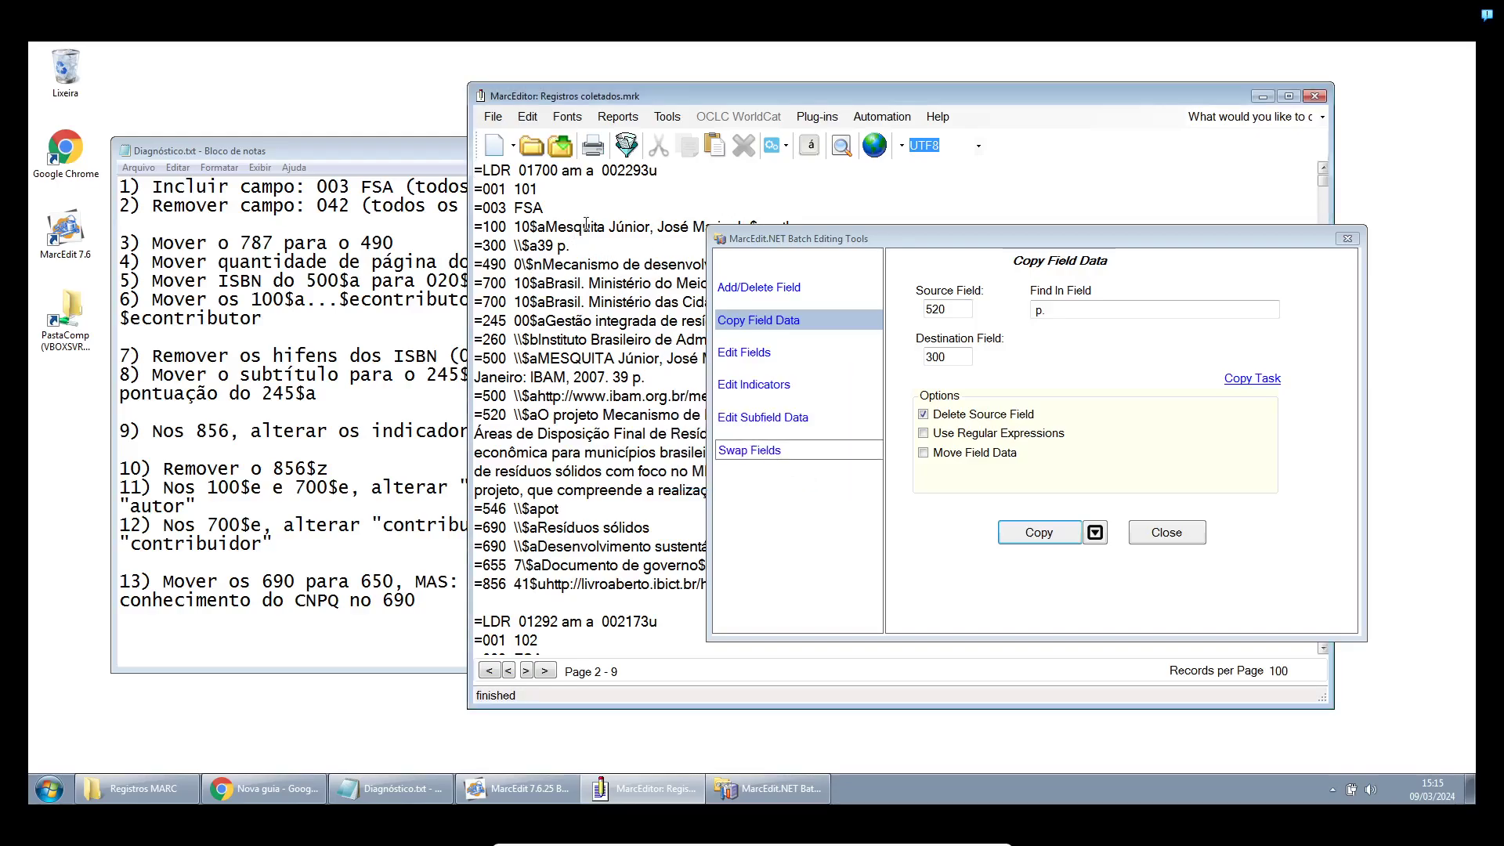
pyautogui.moveTo(570, 246); pyautogui.dragTo(484, 248)
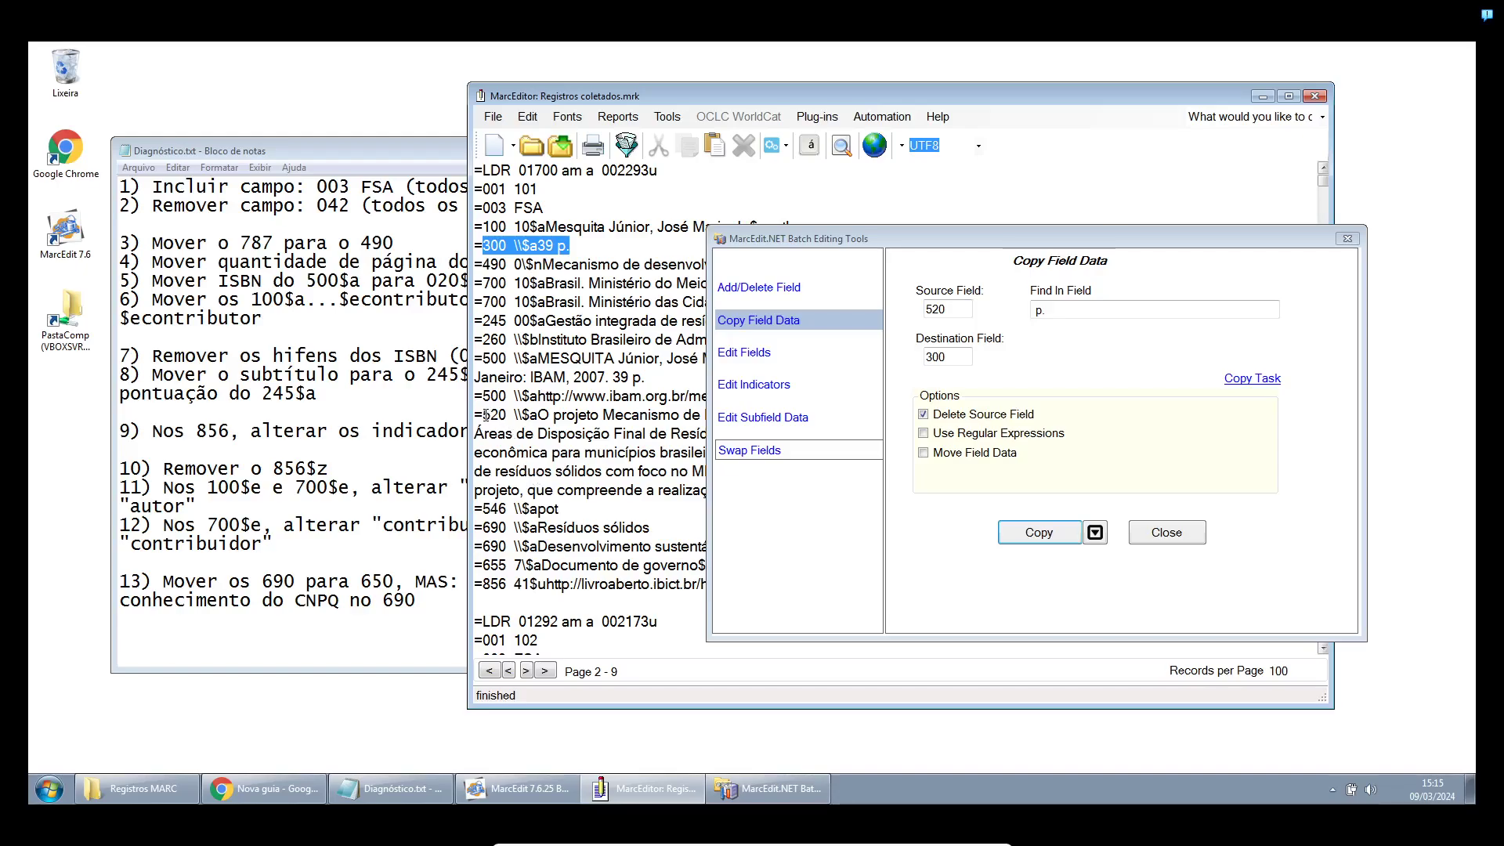
pyautogui.moveTo(483, 415); pyautogui.dragTo(594, 488)
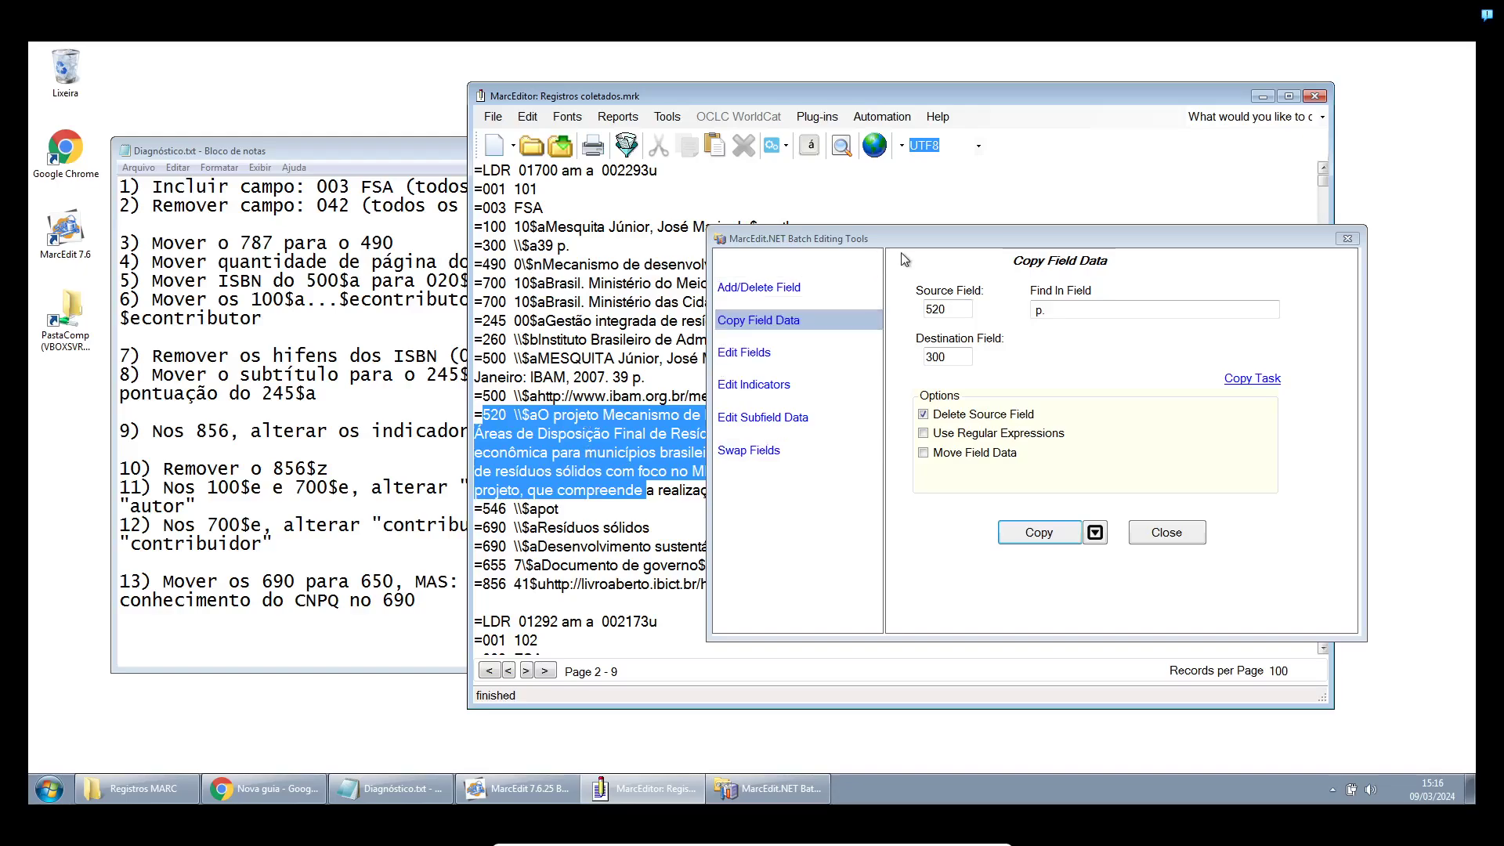
# Highlight "500$a para 020$a" in item 5 of Diagnóstico.txt and locate the ISBN 500 field in the first record on page 1
pyautogui.click(337, 292)
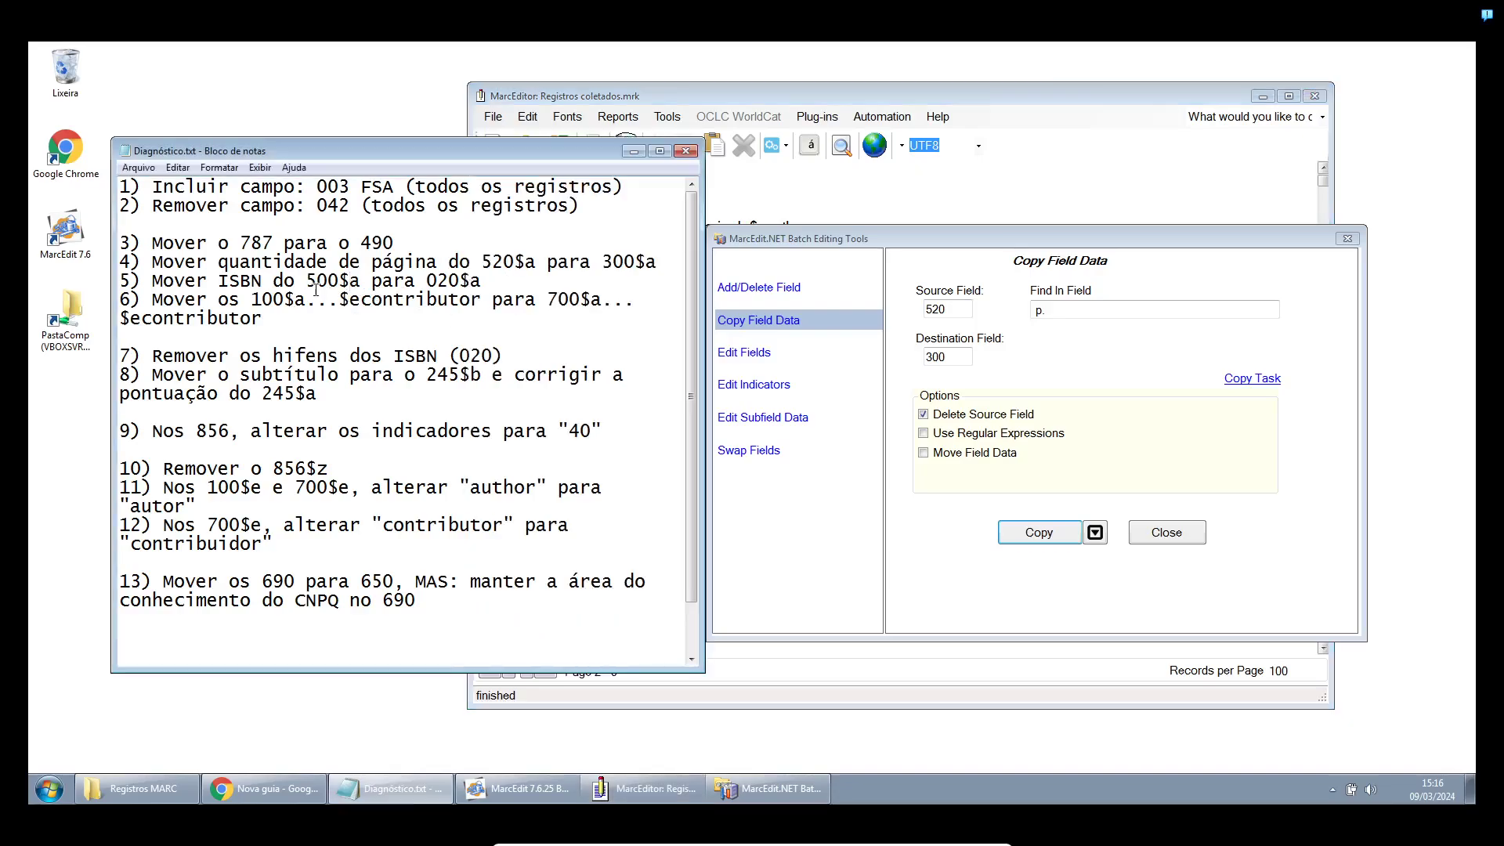
pyautogui.moveTo(306, 282); pyautogui.dragTo(360, 282)
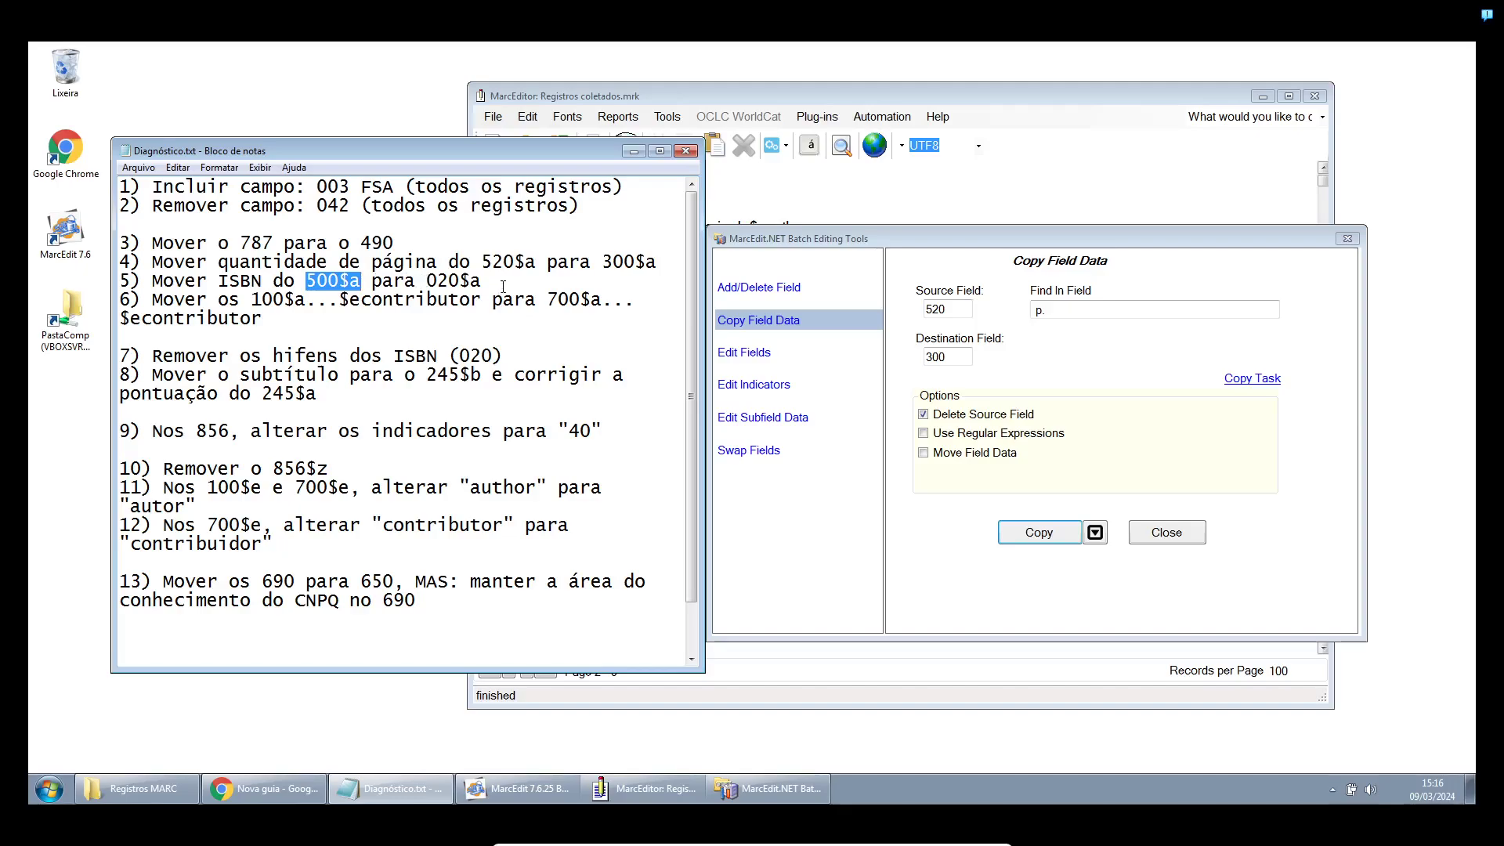
pyautogui.moveTo(481, 281); pyautogui.dragTo(298, 282)
pyautogui.click(731, 216)
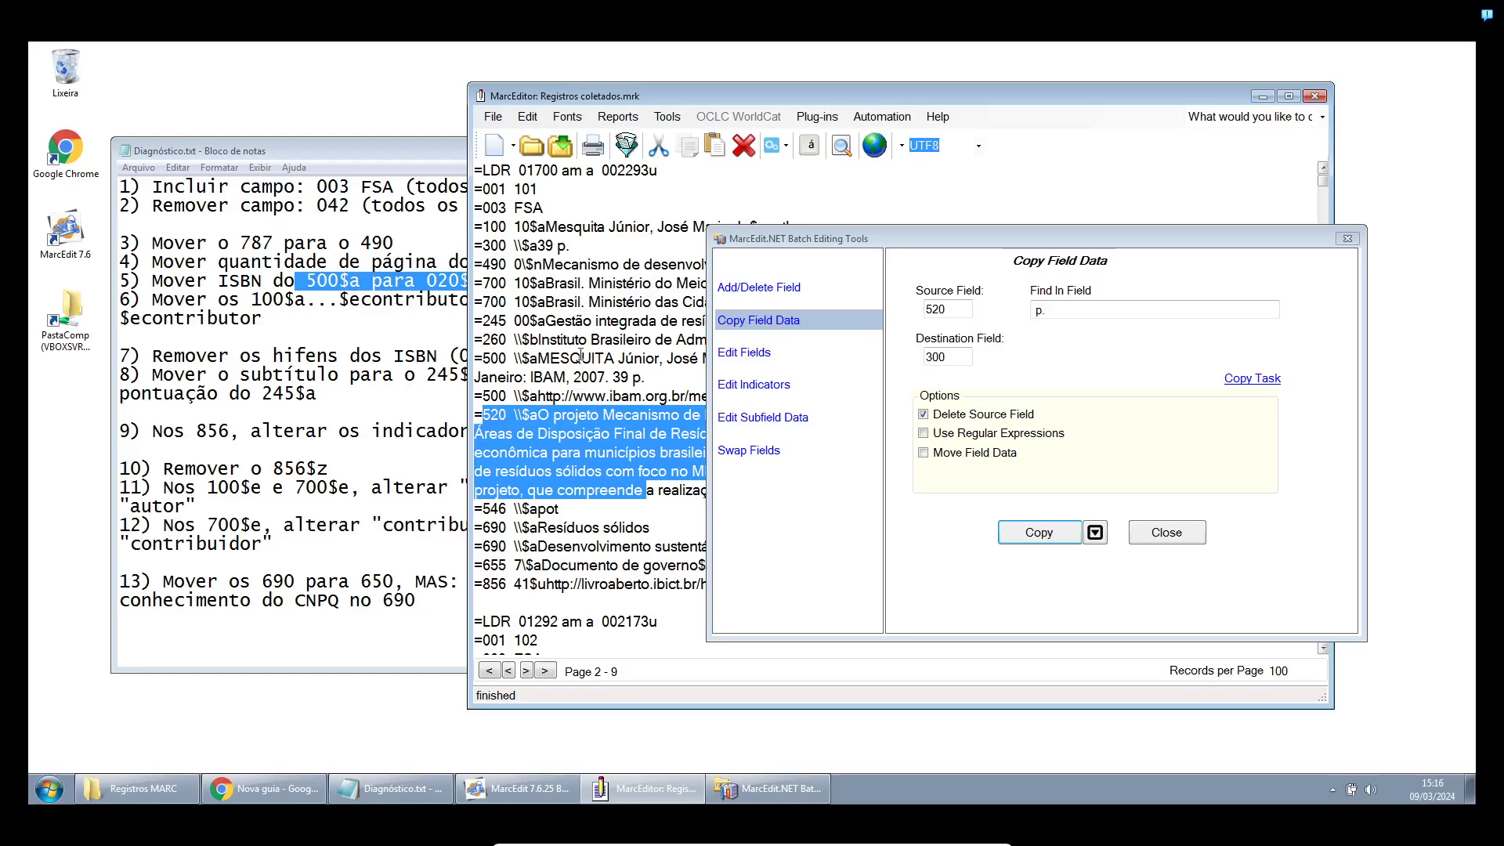
pyautogui.click(588, 402)
pyautogui.scroll(-7, 579, 400)
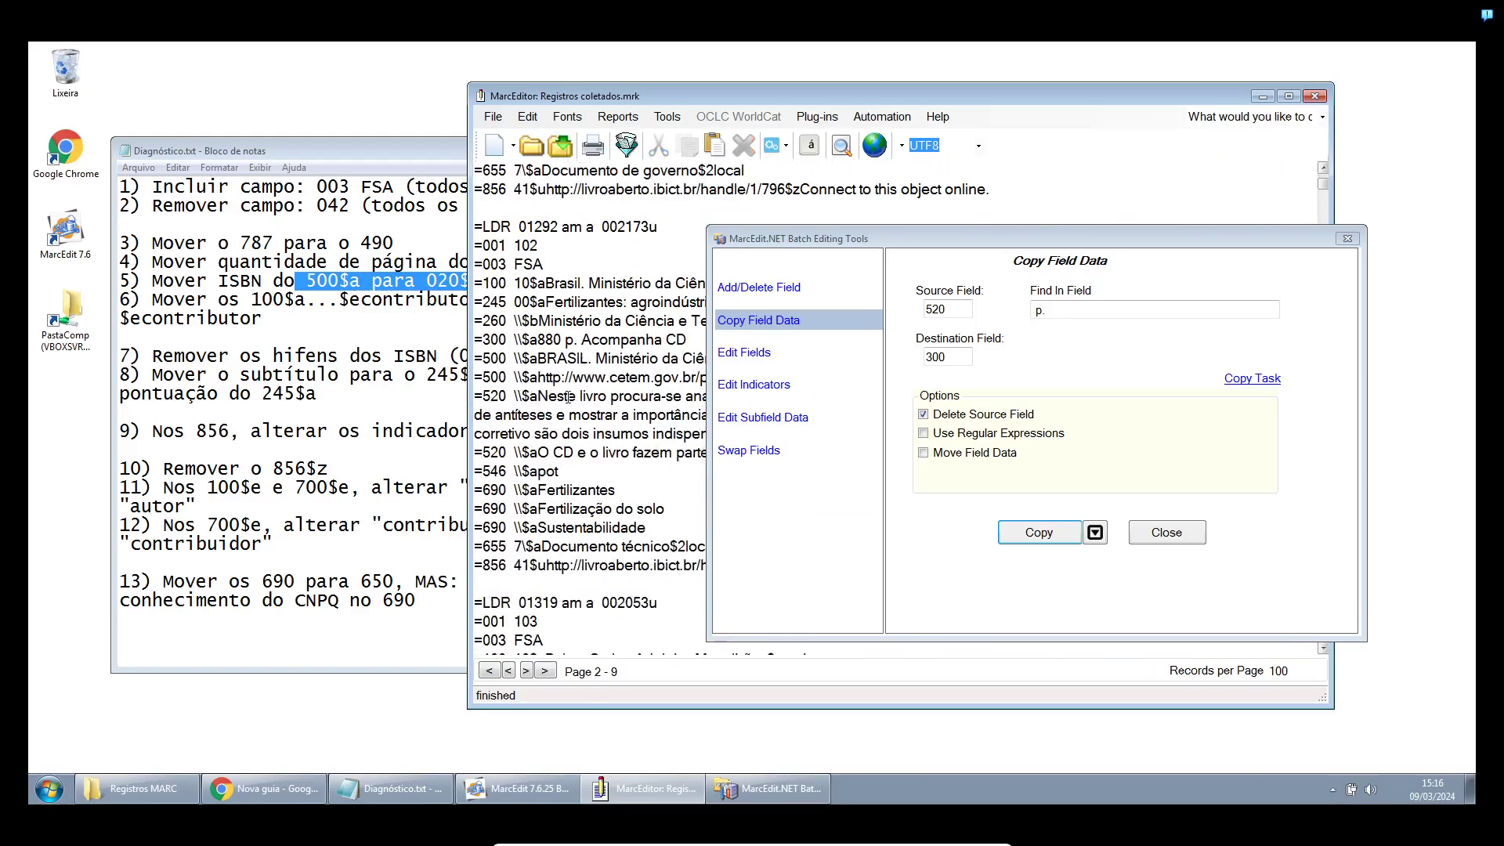
pyautogui.click(509, 671)
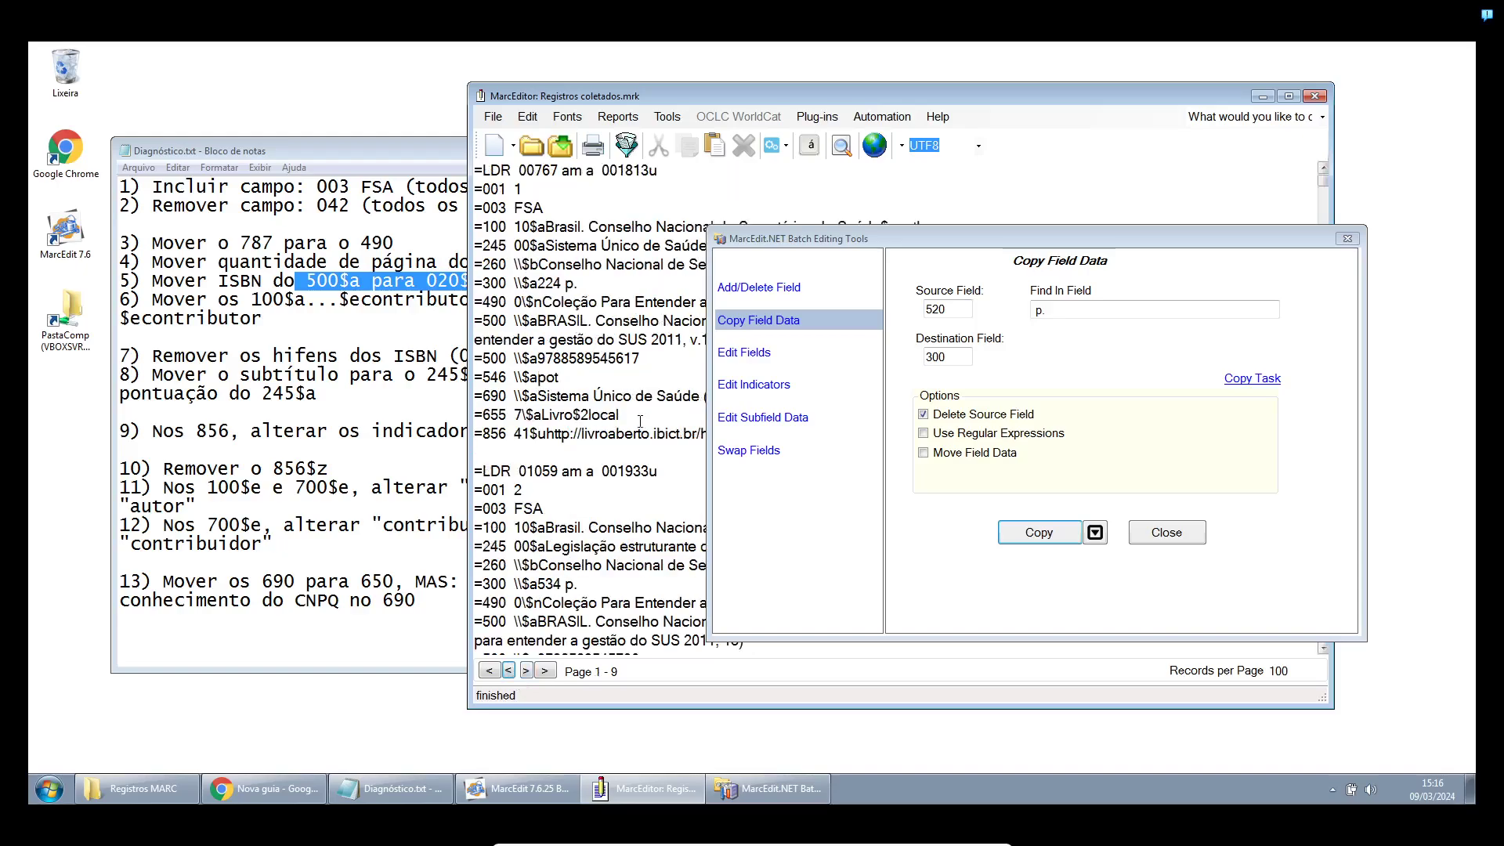
pyautogui.moveTo(658, 354); pyautogui.dragTo(483, 358)
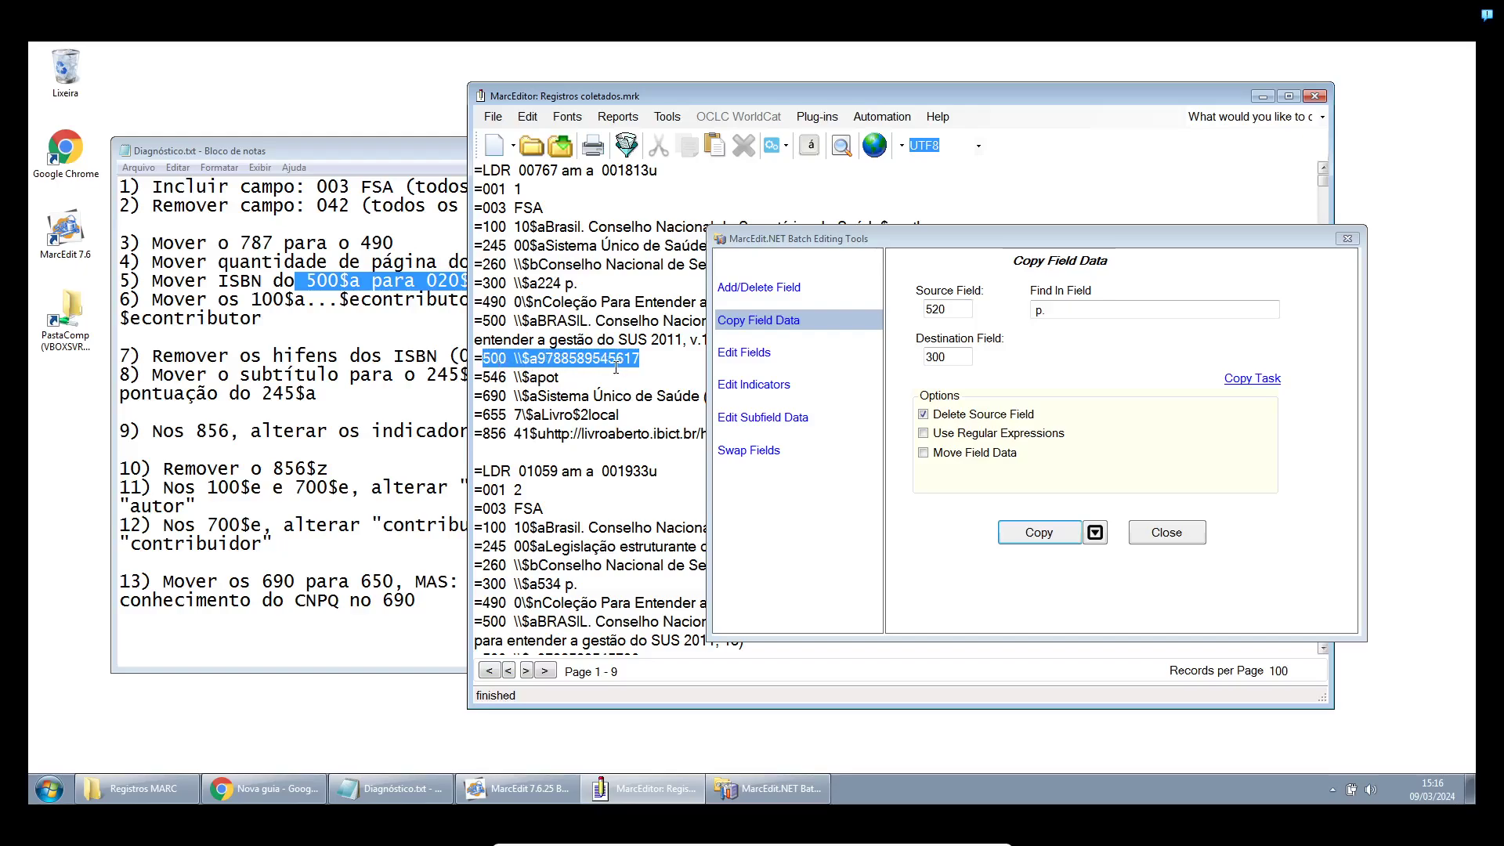
# Copy 500 fields containing "978" to 020 in all records, keeping Delete Source Field enabled
pyautogui.moveTo(946, 310); pyautogui.dragTo(911, 358)
pyautogui.write('500')
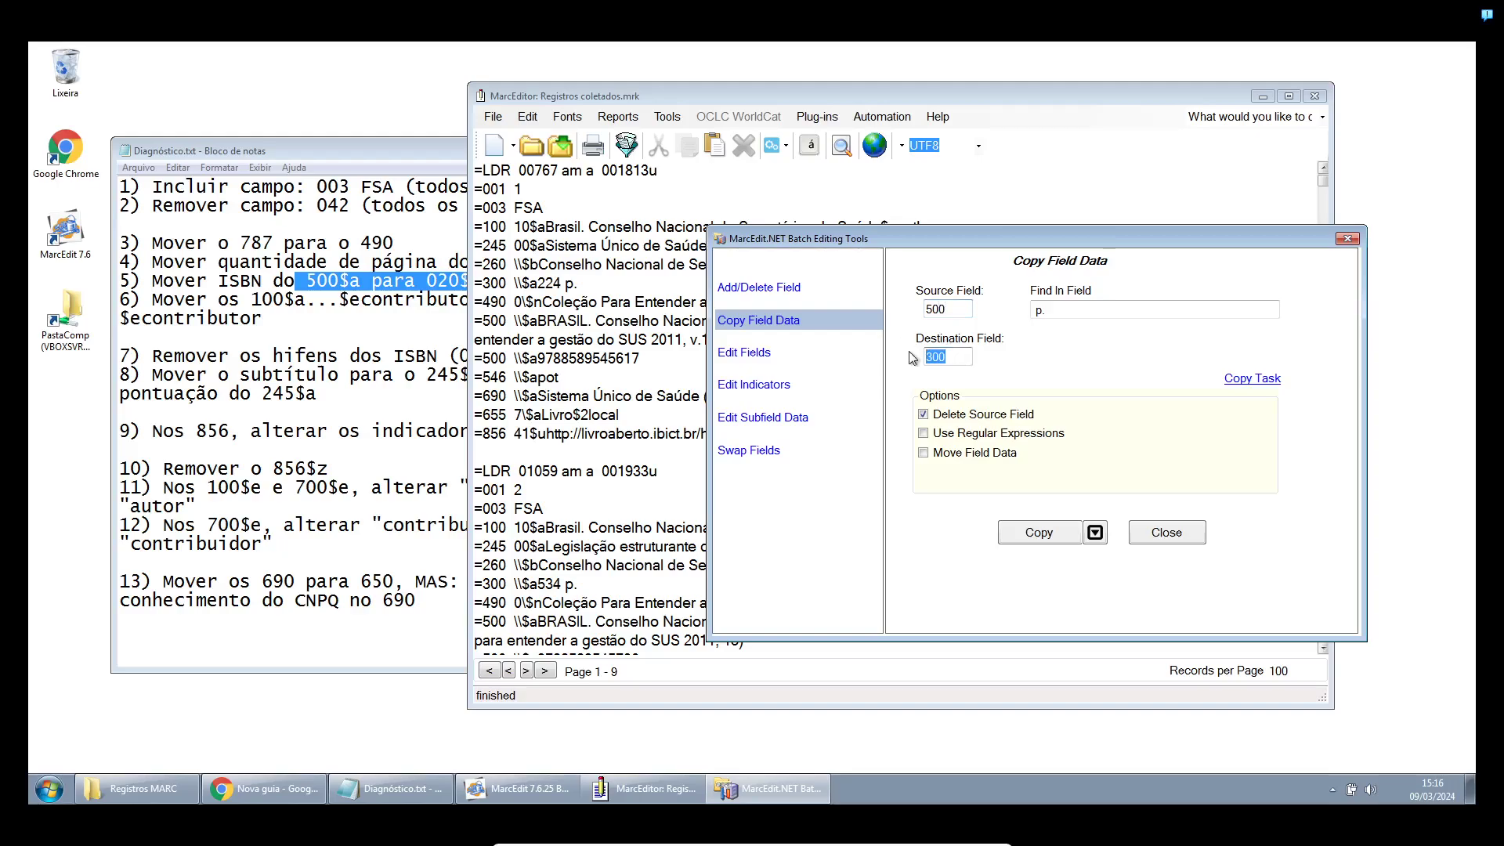
pyautogui.write('020')
pyautogui.moveTo(1045, 310); pyautogui.dragTo(1032, 310)
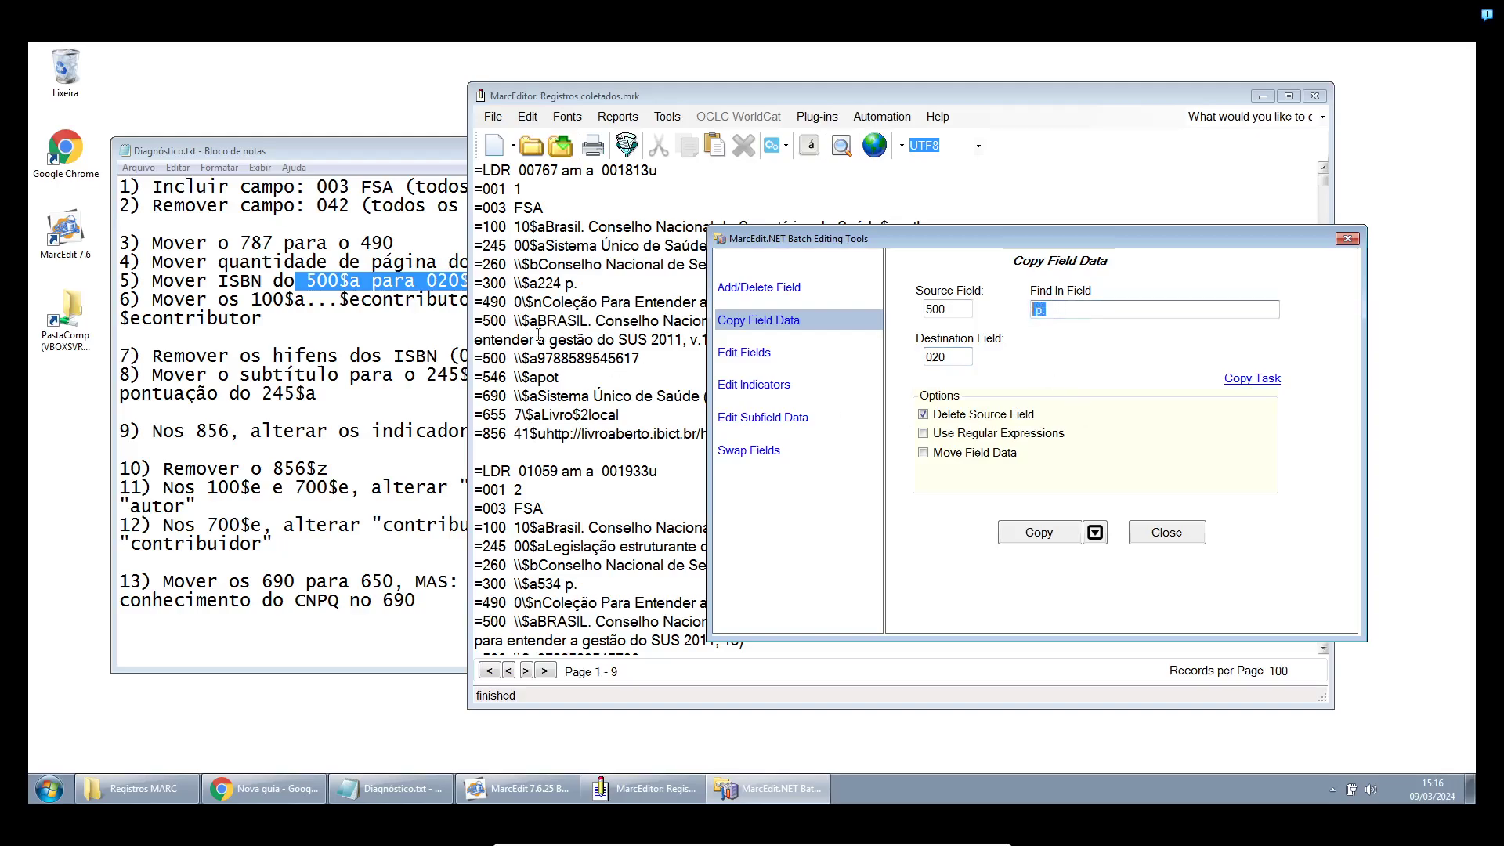
pyautogui.press('Delete')
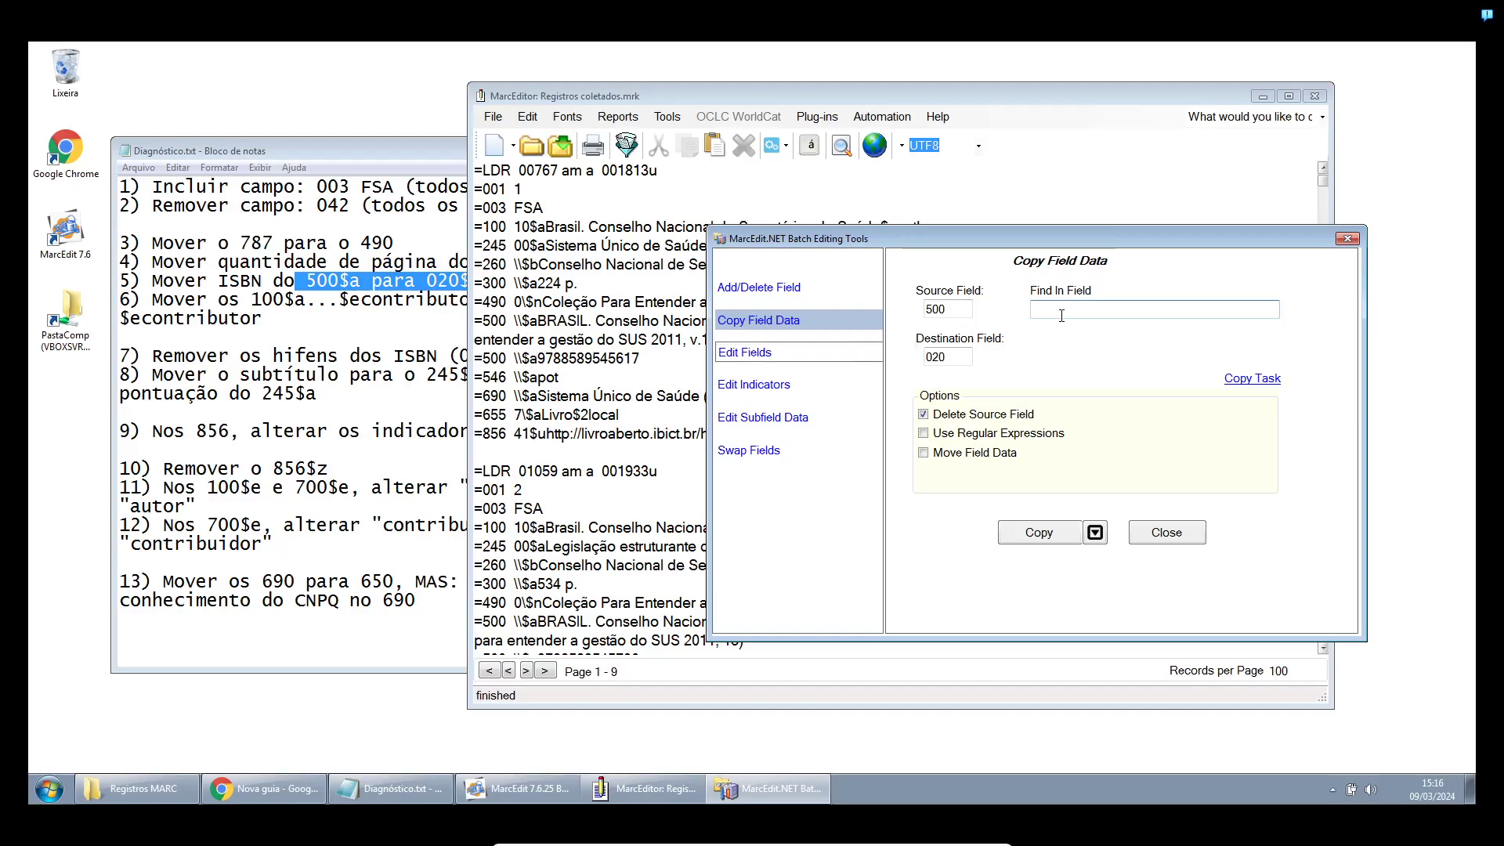
pyautogui.doubleClick(937, 310)
pyautogui.click(936, 310)
pyautogui.click(1080, 305)
pyautogui.write('978')
pyautogui.click(1042, 537)
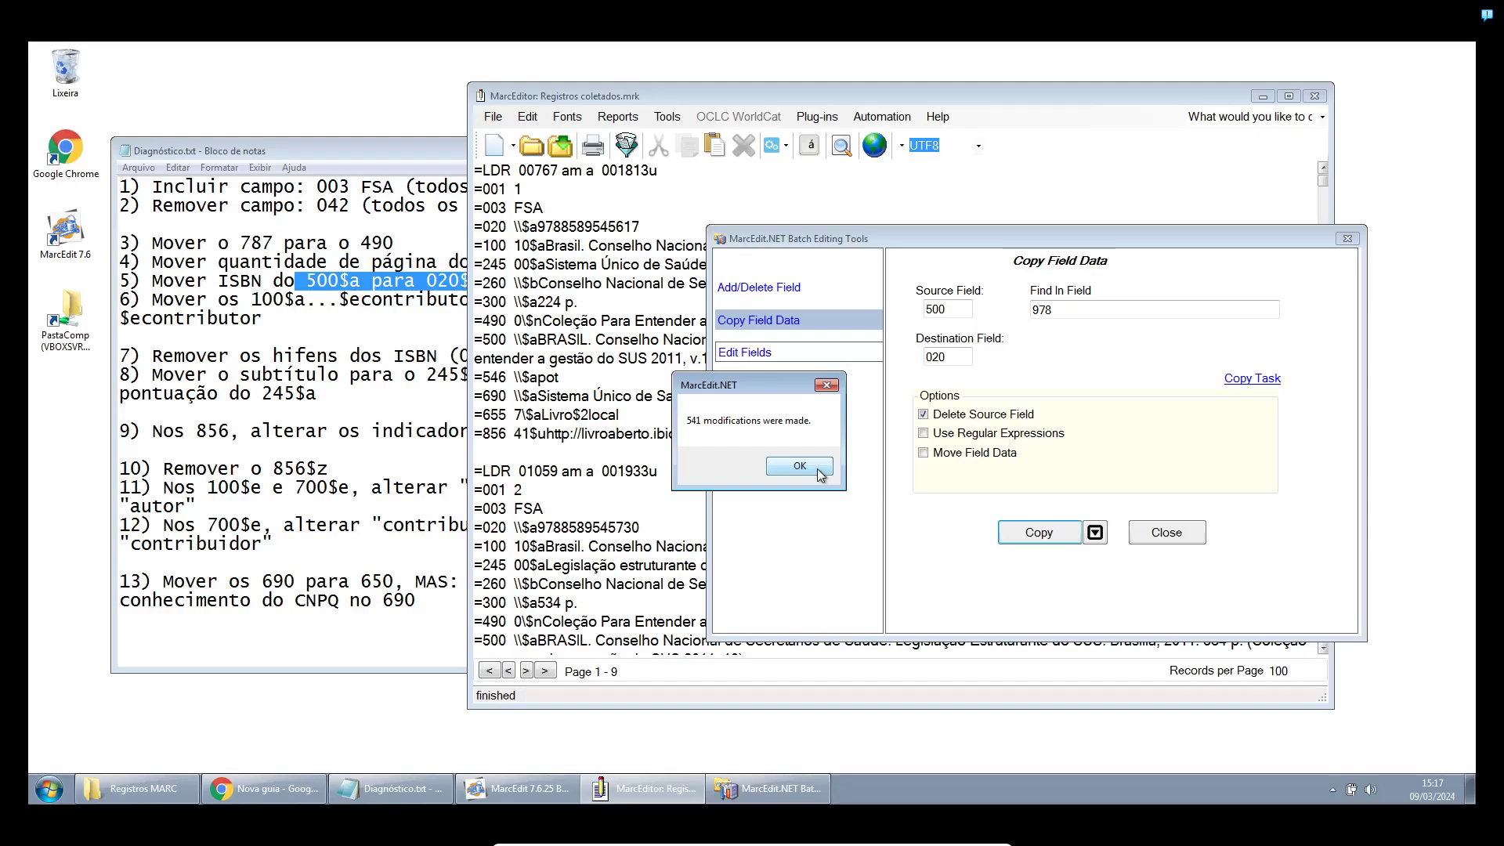
pyautogui.click(802, 469)
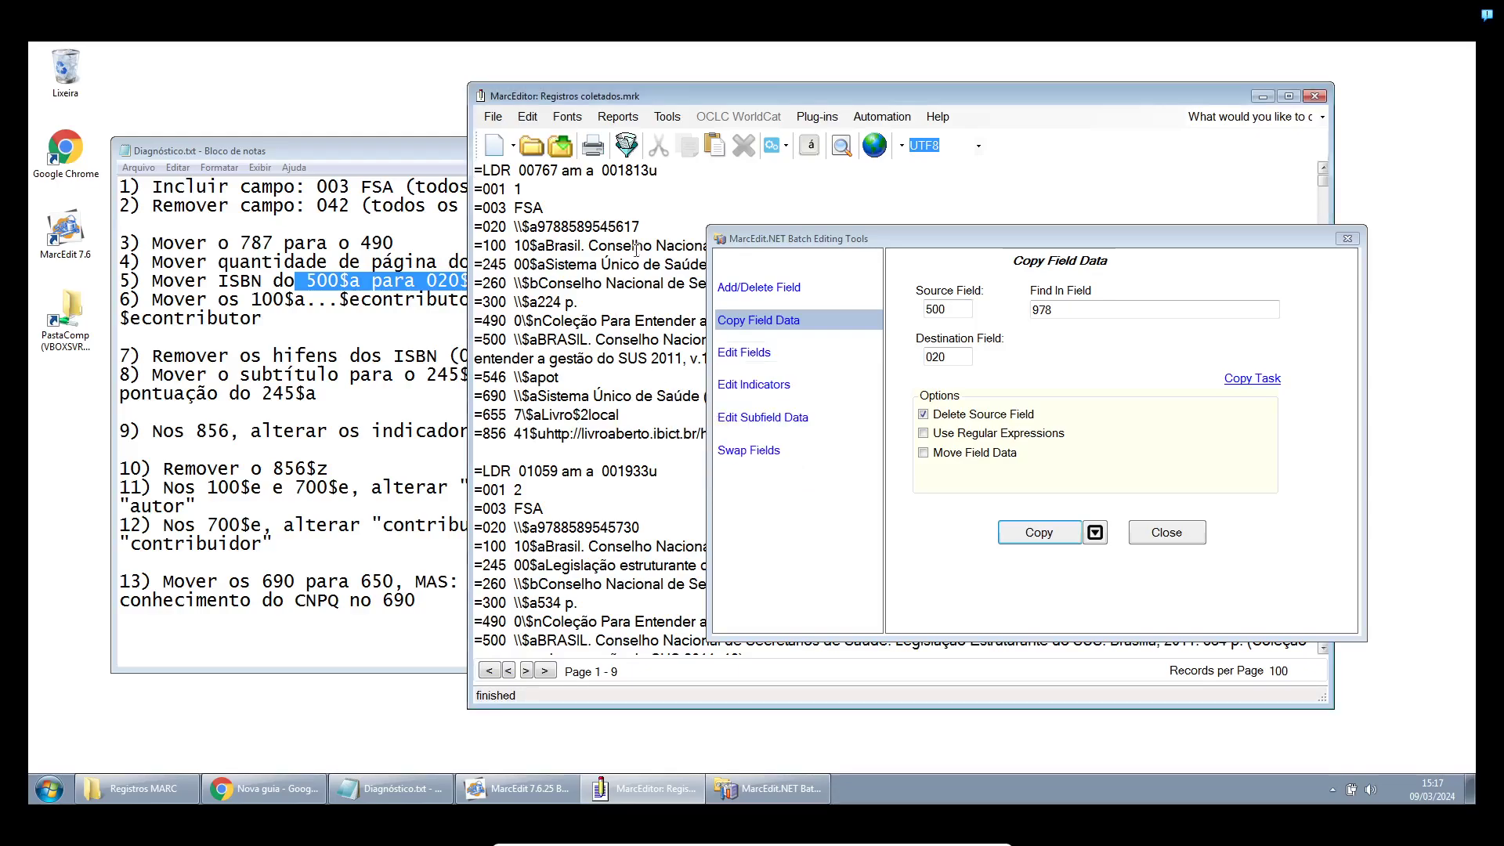
# Check the first record's new 020 field and its remaining 500 citation note, moving the batch editing window aside
pyautogui.moveTo(651, 225); pyautogui.dragTo(482, 227)
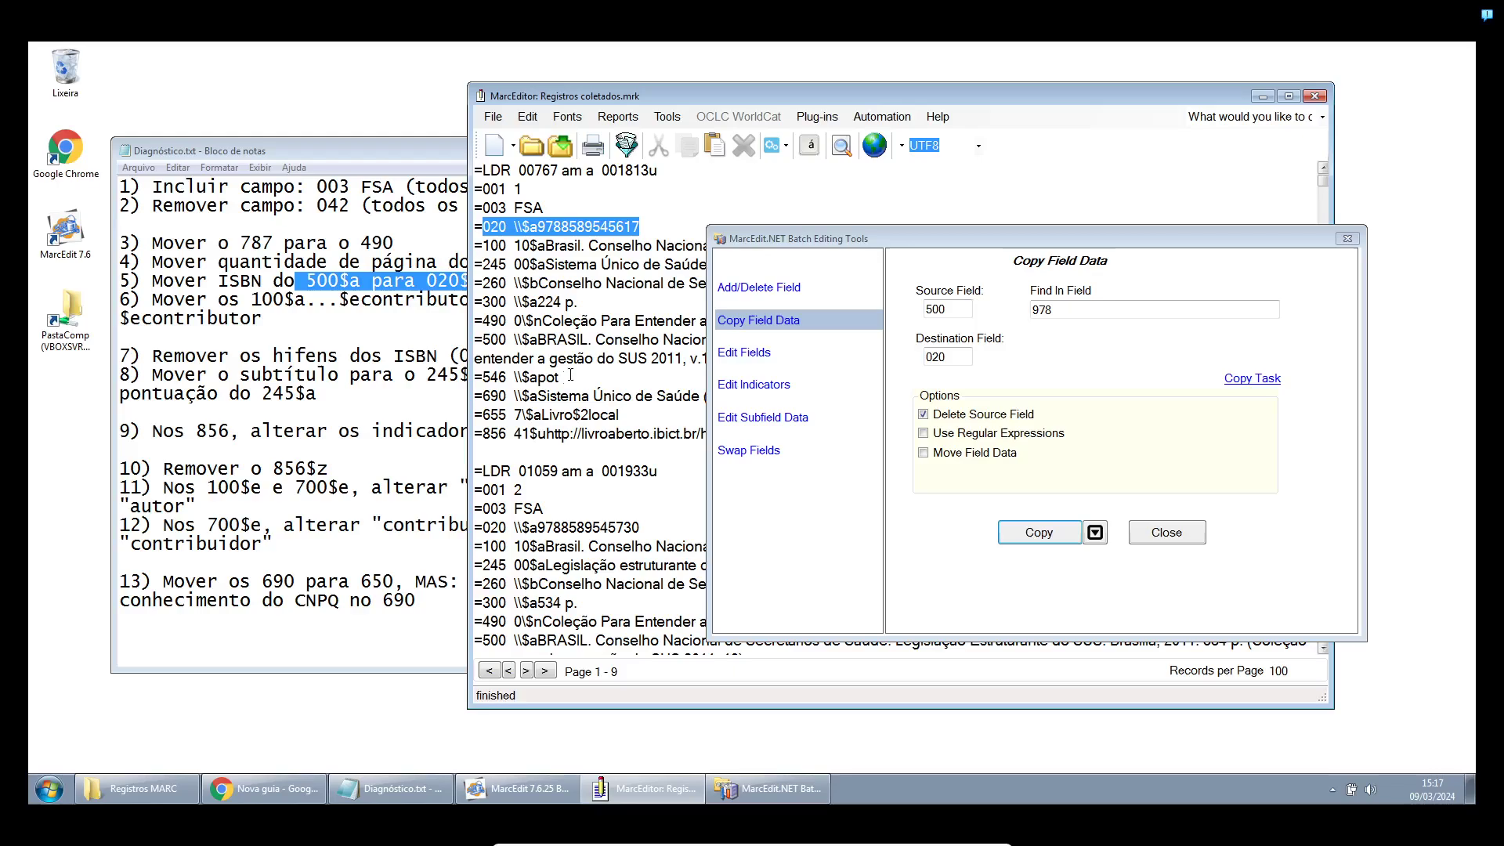
pyautogui.click(703, 276)
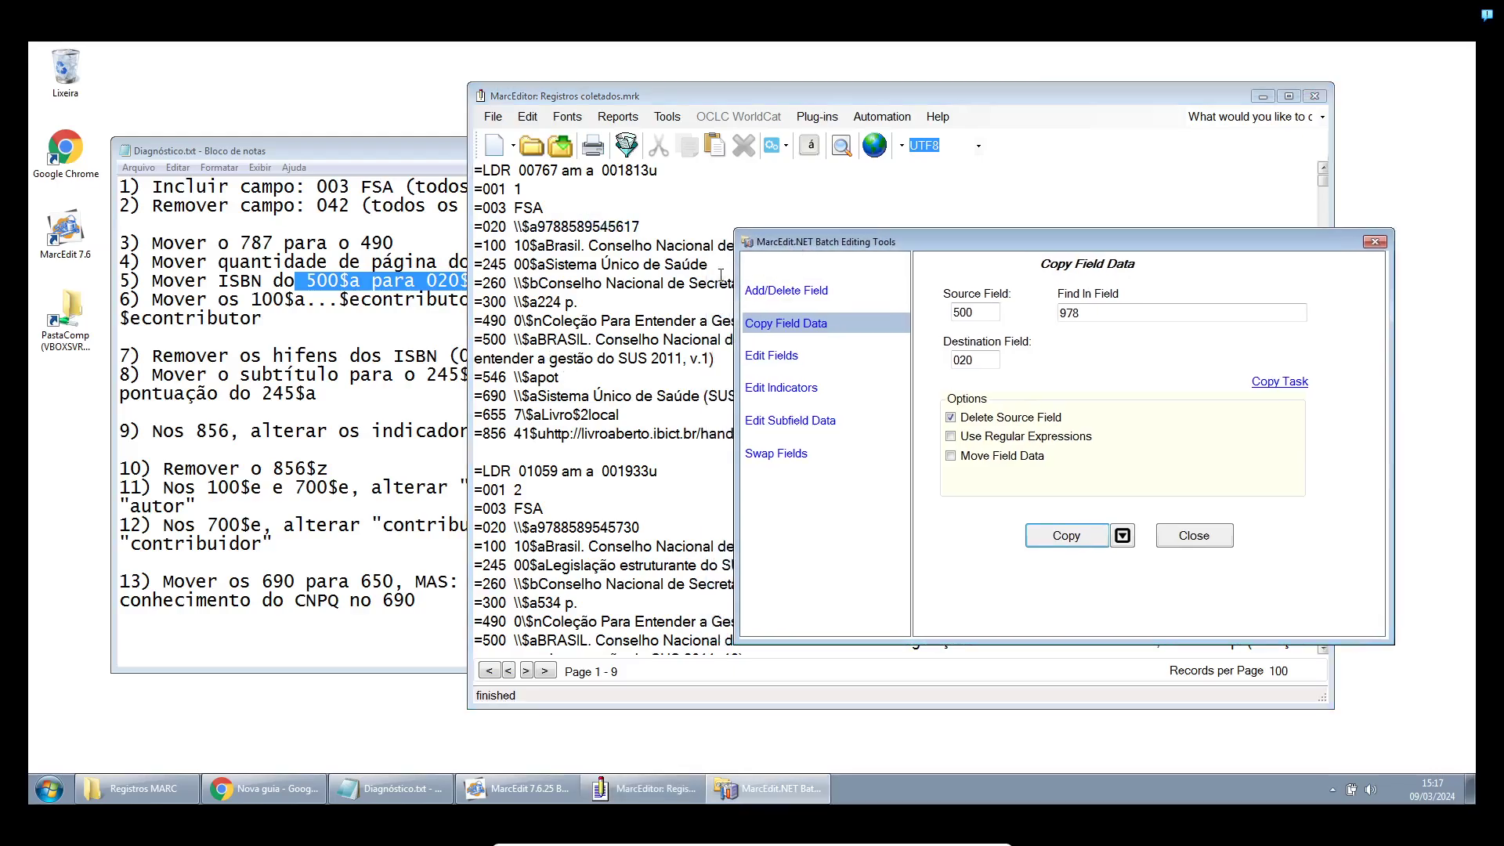
pyautogui.click(544, 343)
pyautogui.moveTo(482, 339); pyautogui.dragTo(714, 362)
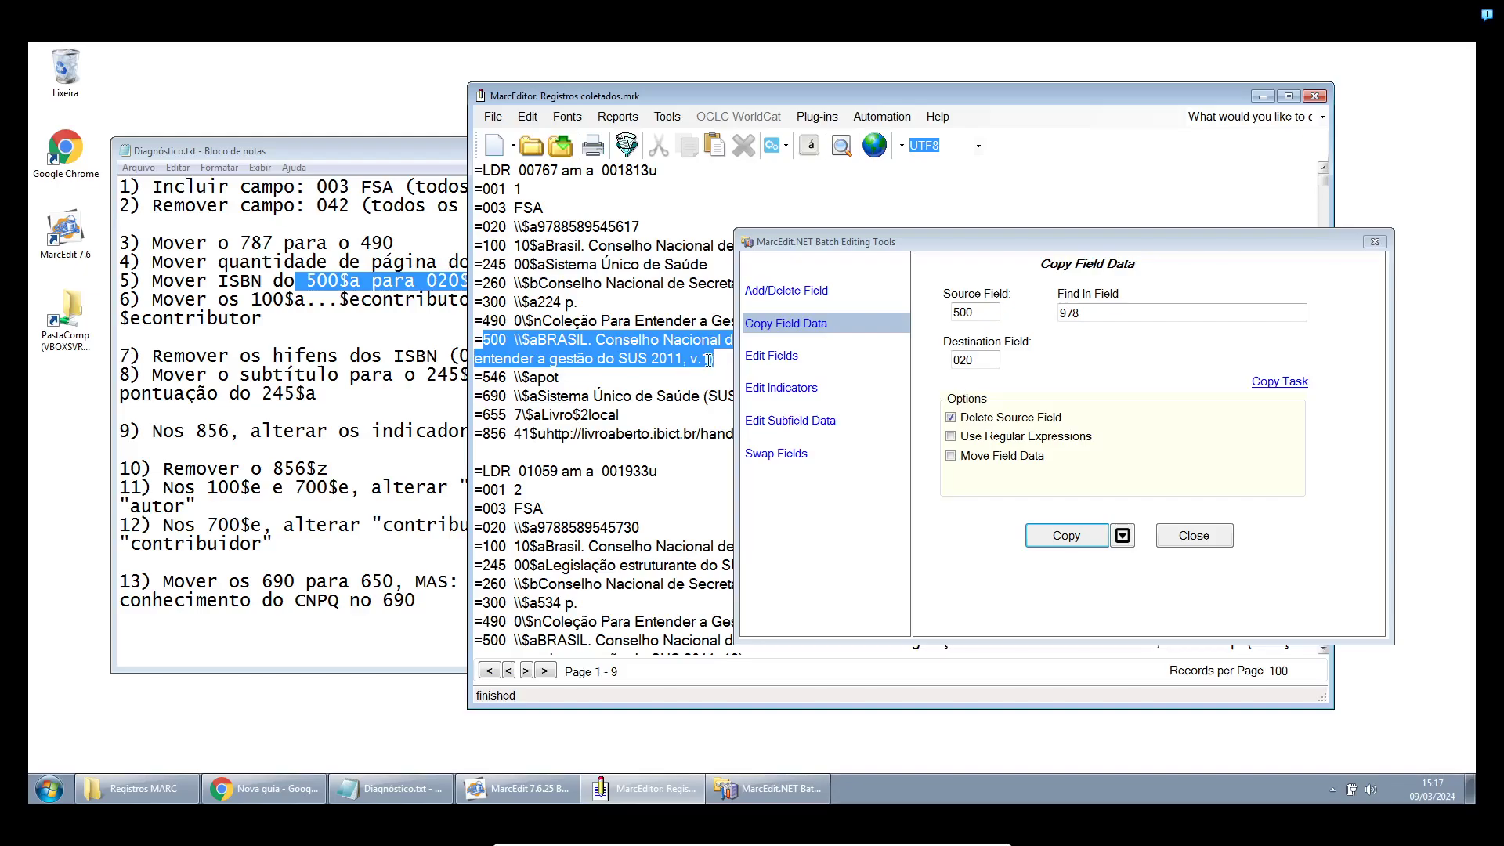
# Browse the records from page 1 to page 5 and examine record 401's fields, moving the batch editing window aside
pyautogui.click(702, 358)
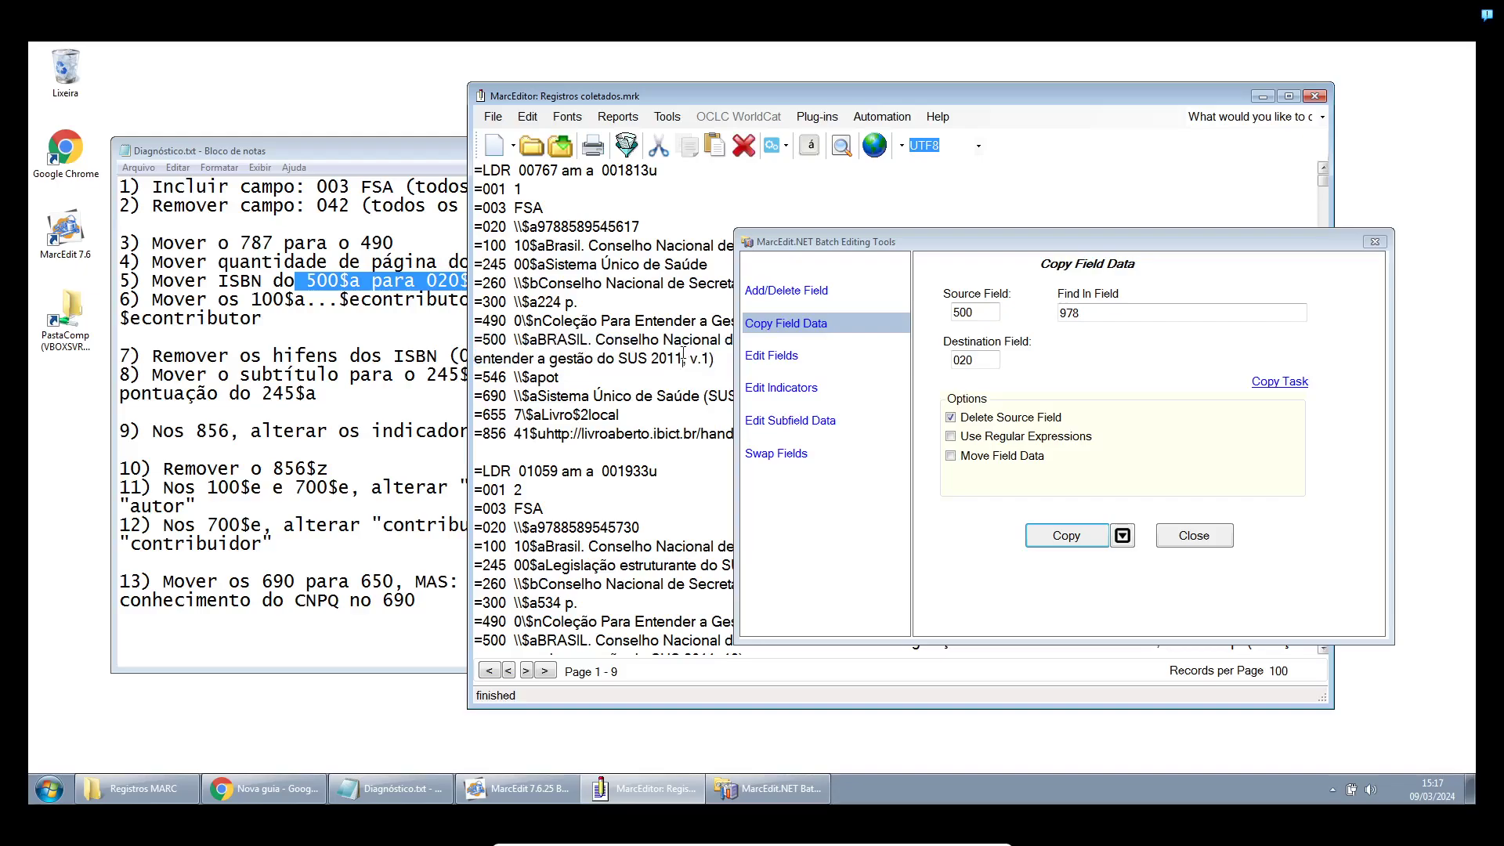
pyautogui.click(526, 671)
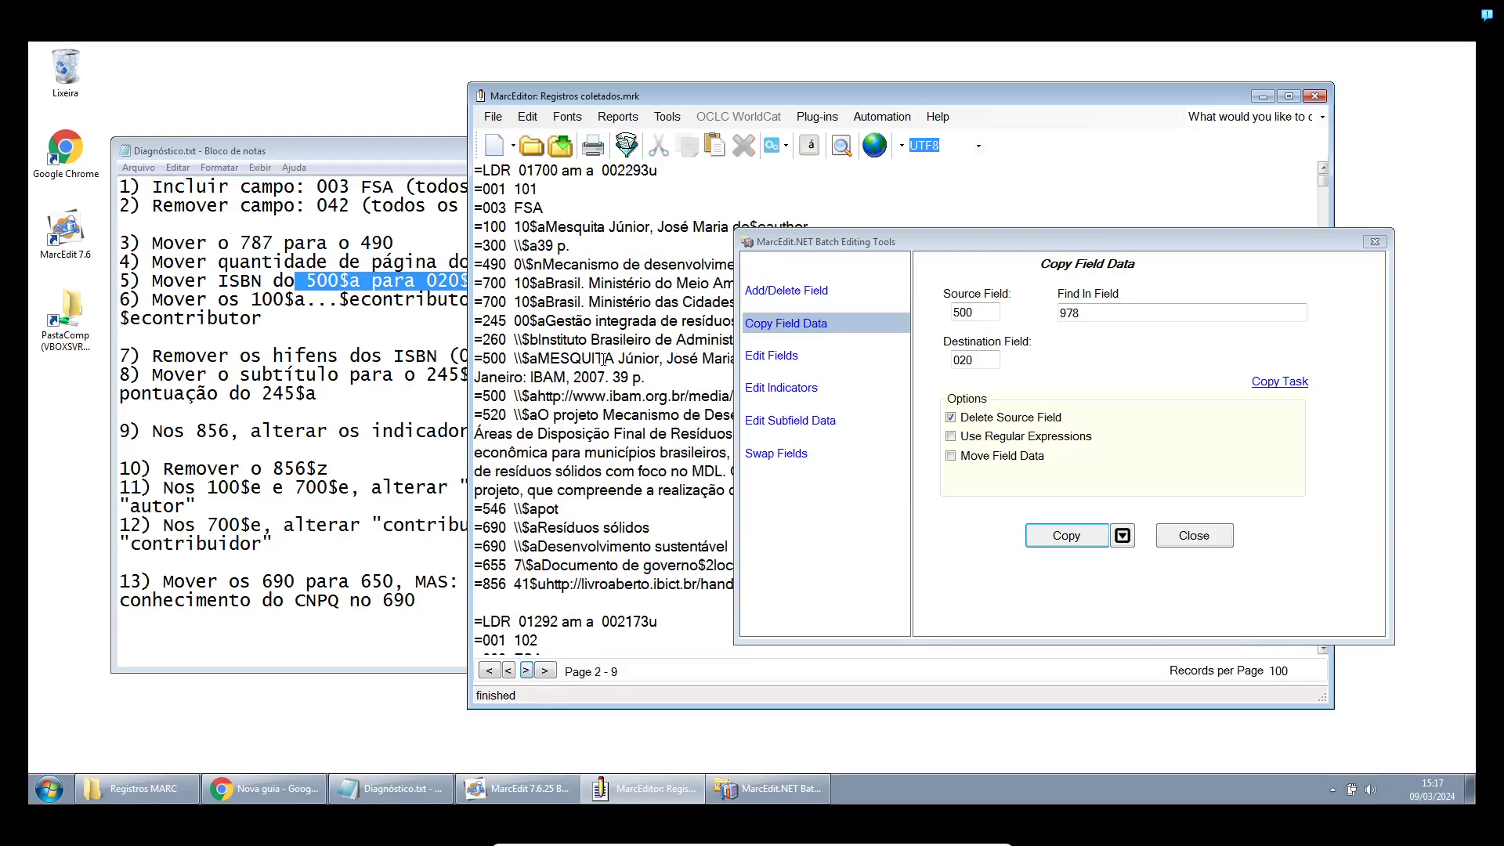
pyautogui.click(528, 671)
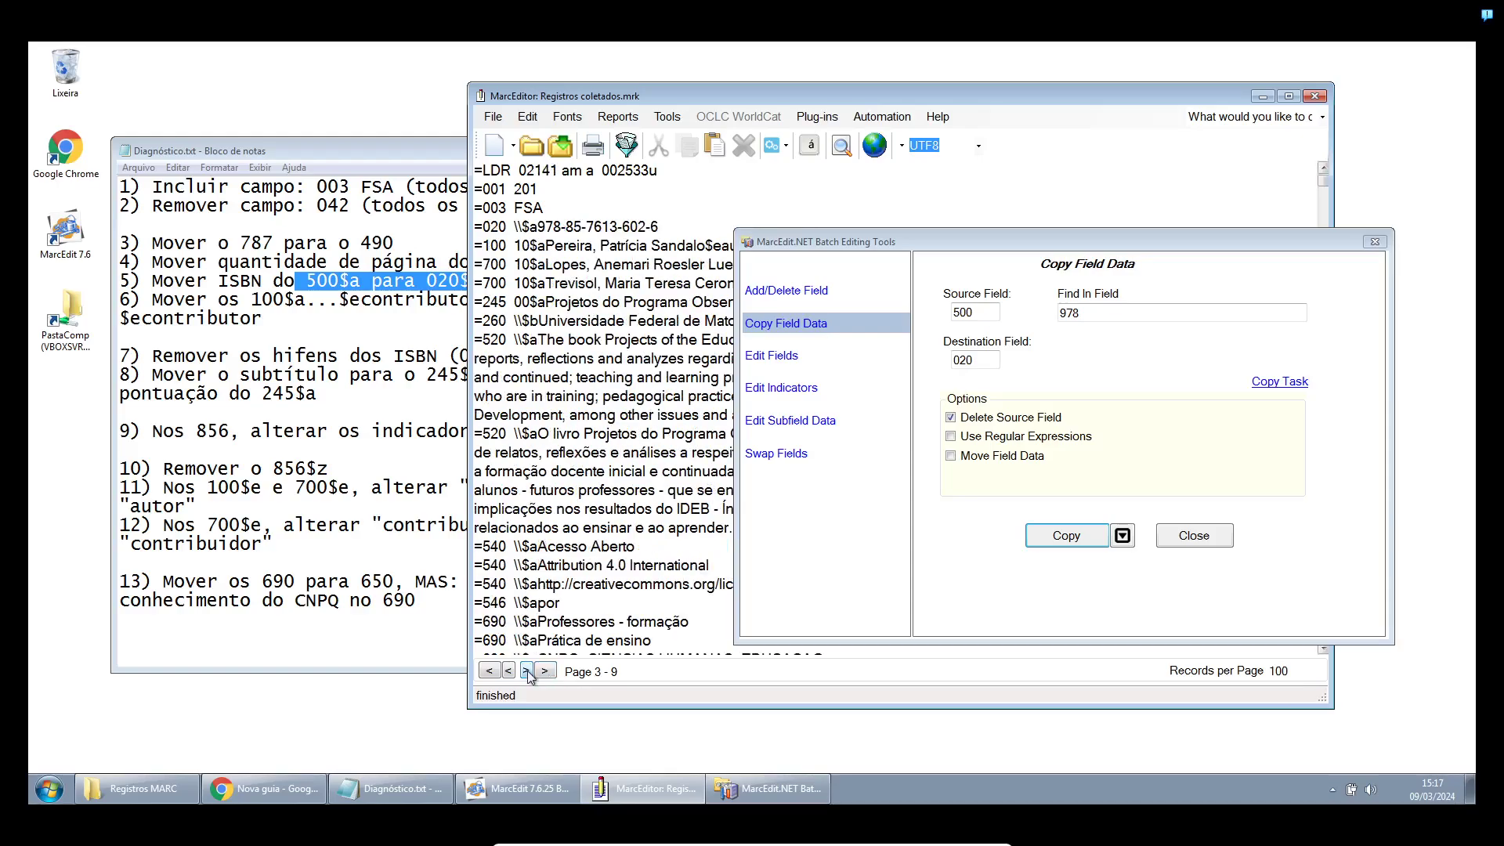
pyautogui.click(528, 671)
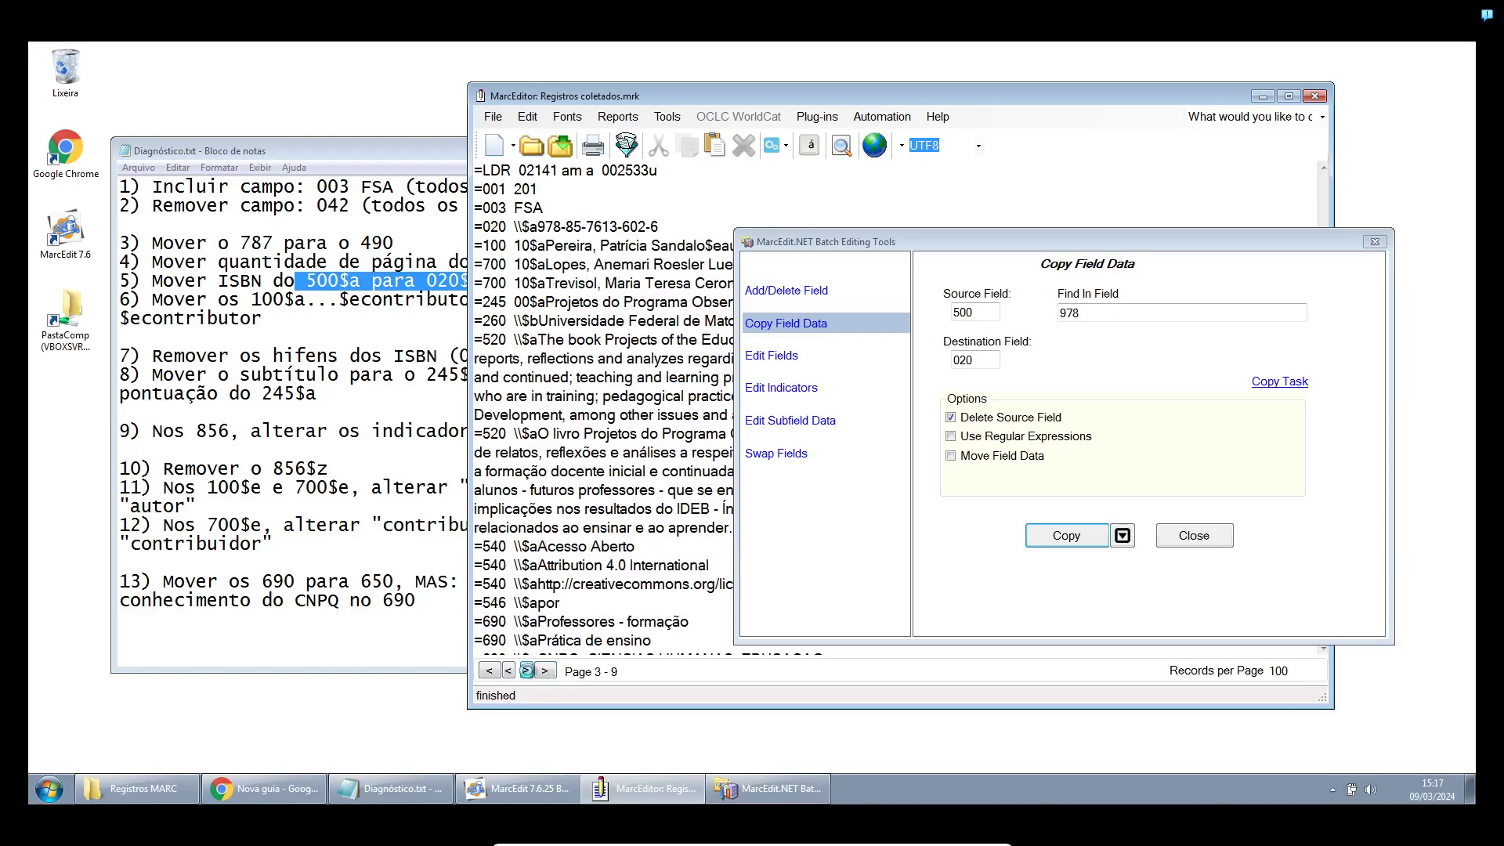
pyautogui.click(528, 671)
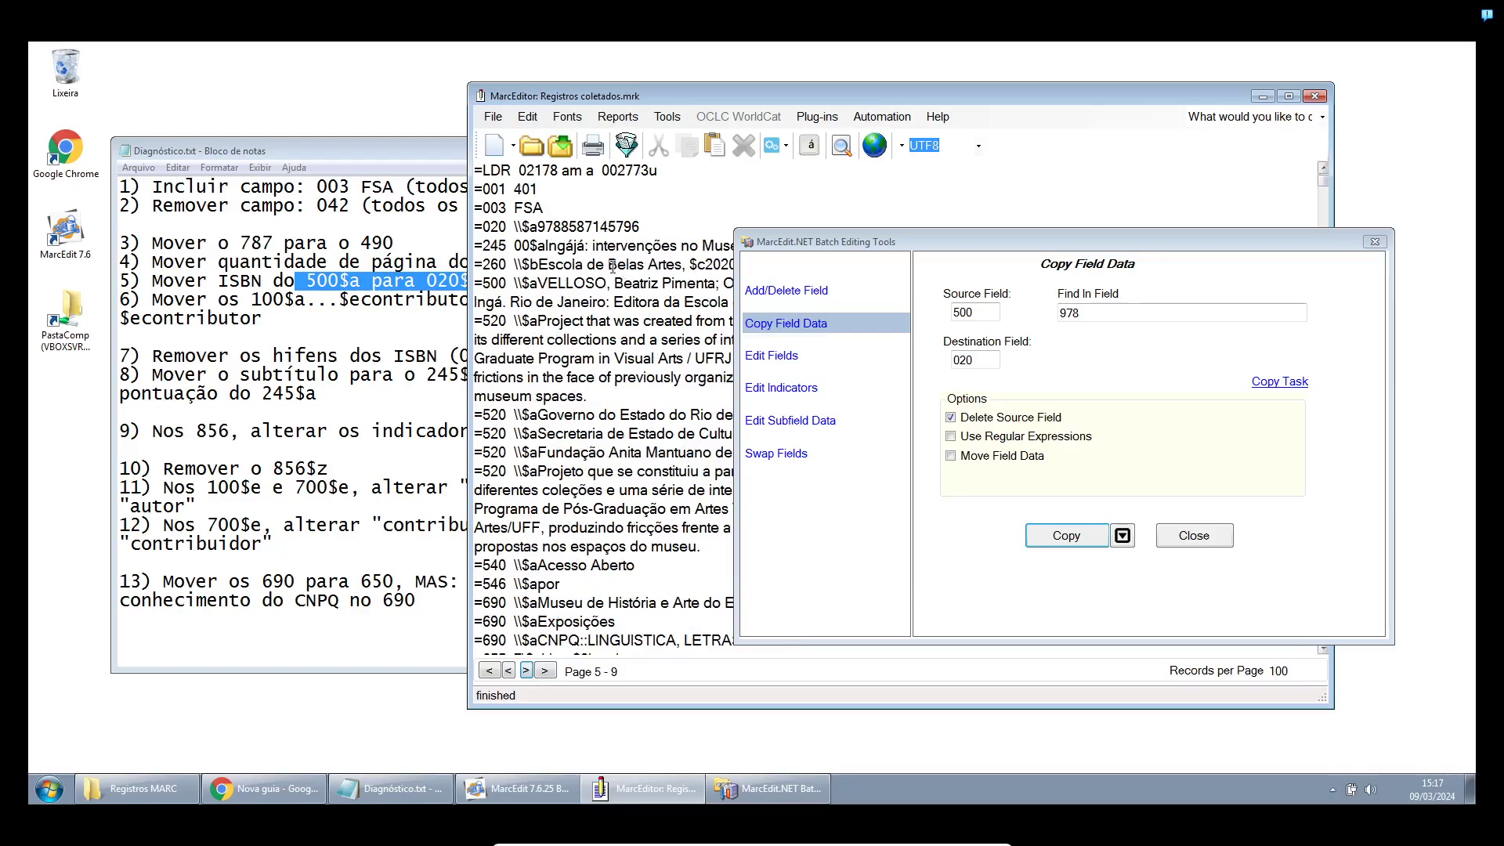
pyautogui.moveTo(795, 243); pyautogui.dragTo(869, 242)
pyautogui.click(597, 283)
pyautogui.scroll(-2, 542, 451)
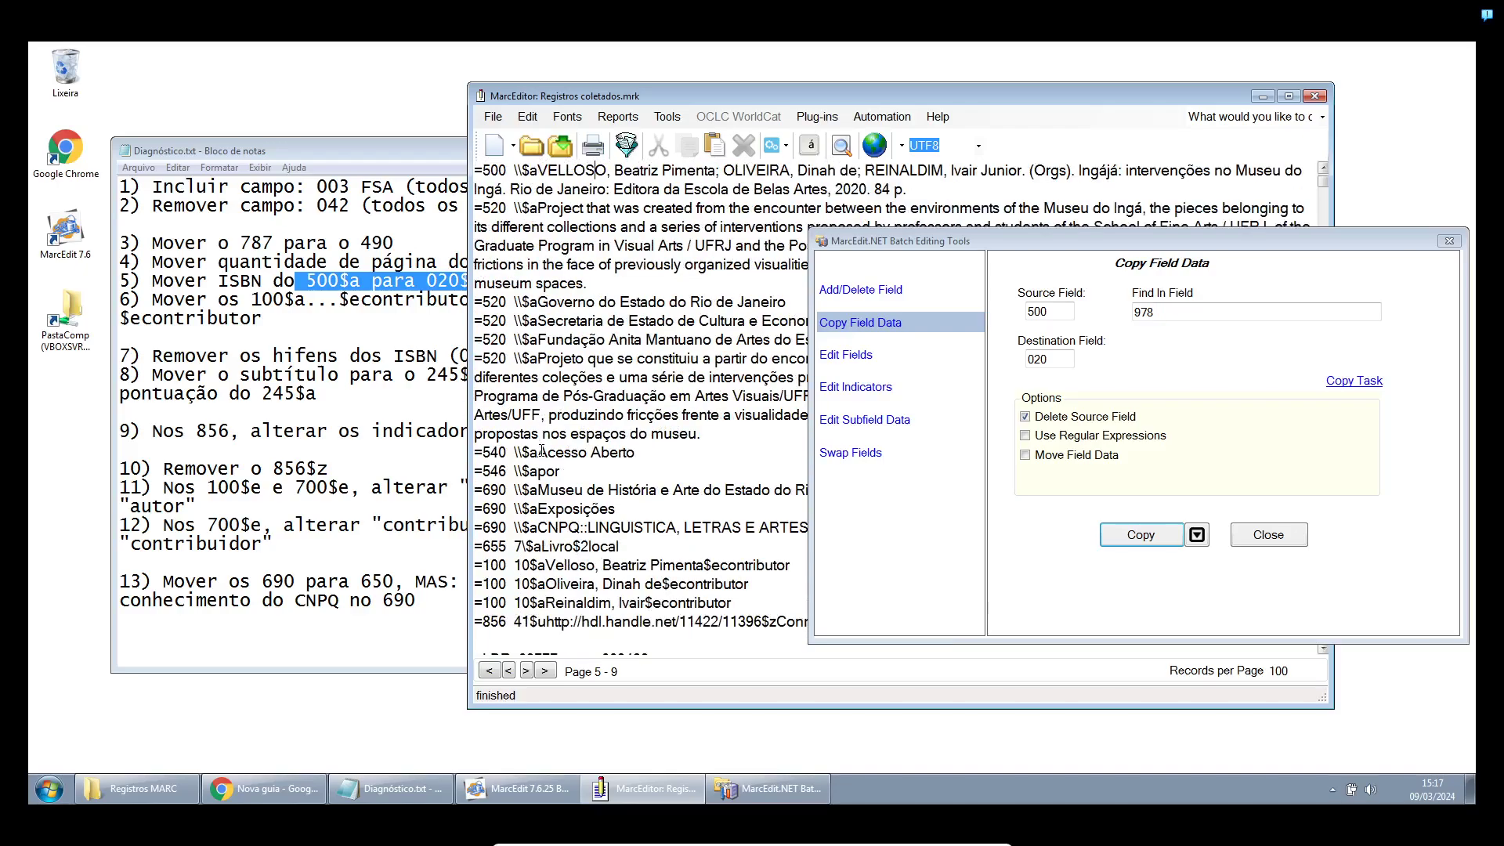
pyautogui.scroll(2, 541, 451)
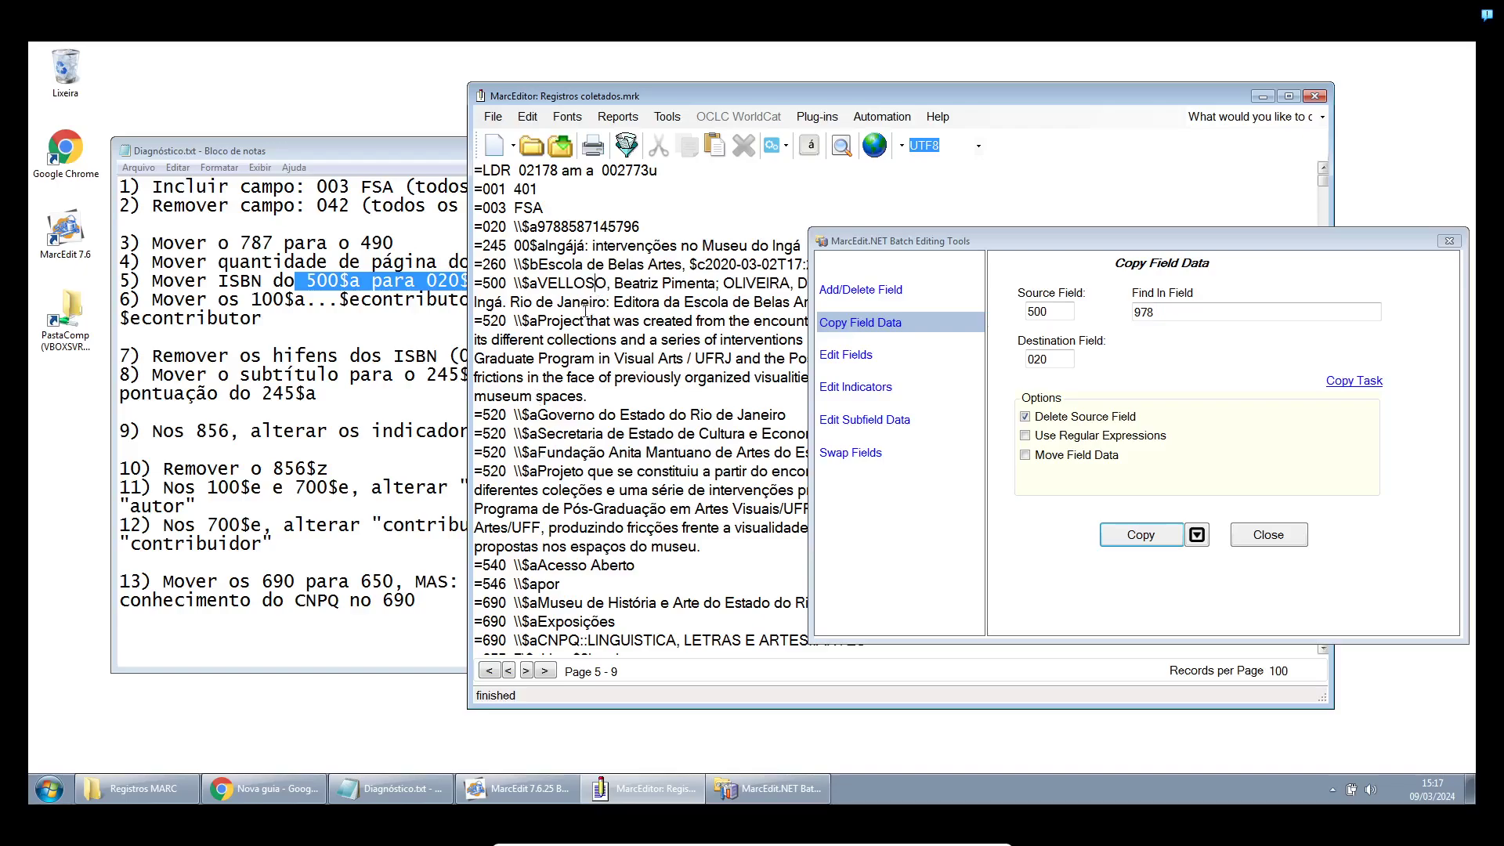
pyautogui.scroll(-1, 584, 314)
pyautogui.scroll(-2, 584, 314)
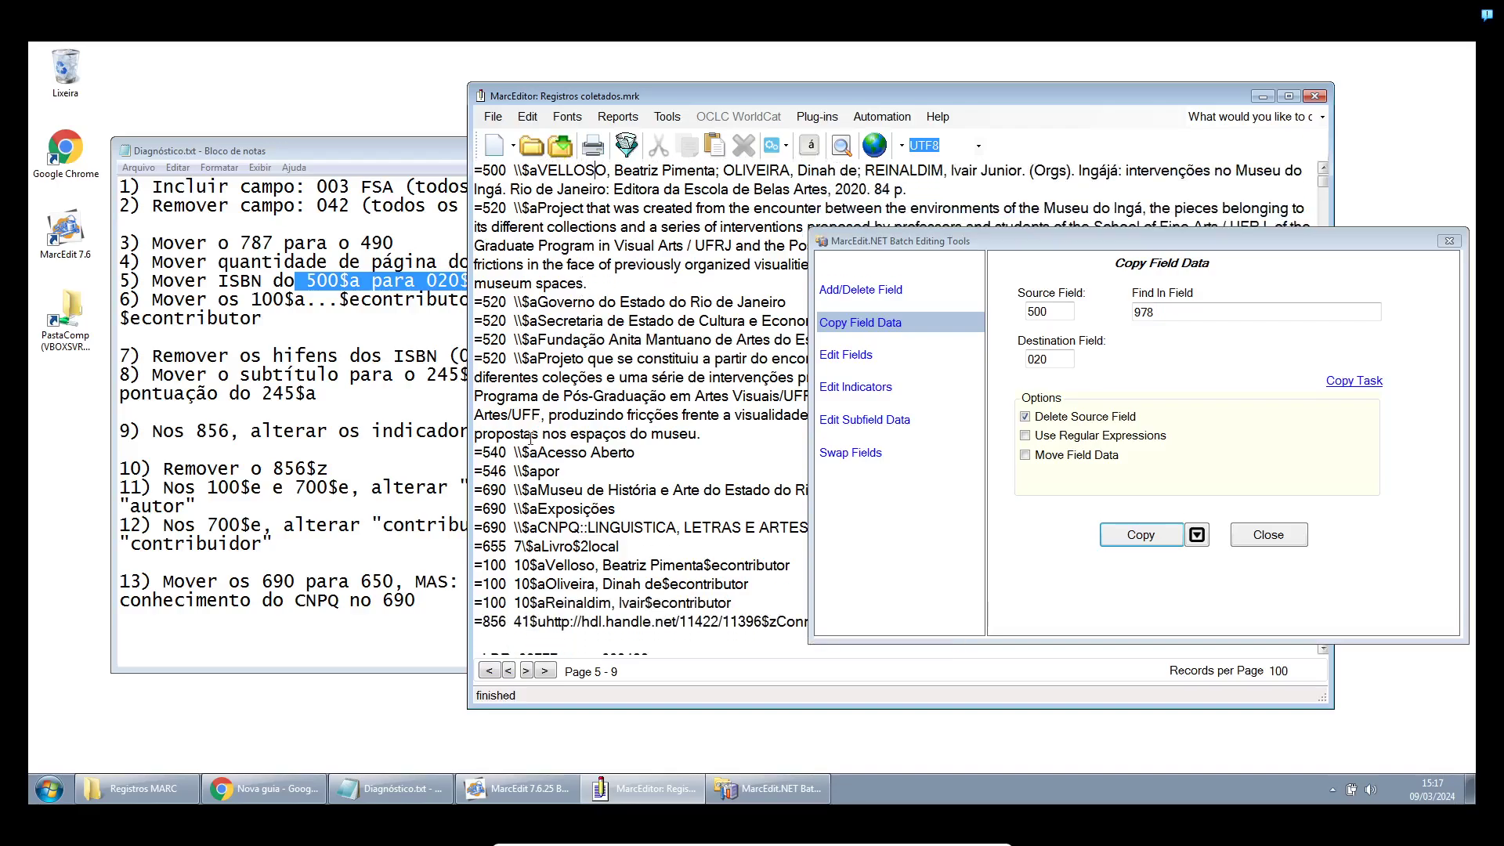
# Highlight the three 100 fields with $econtributor in record 401 to identify the contributor entries to move
pyautogui.moveTo(740, 544); pyautogui.dragTo(475, 510)
pyautogui.scroll(-1, 633, 520)
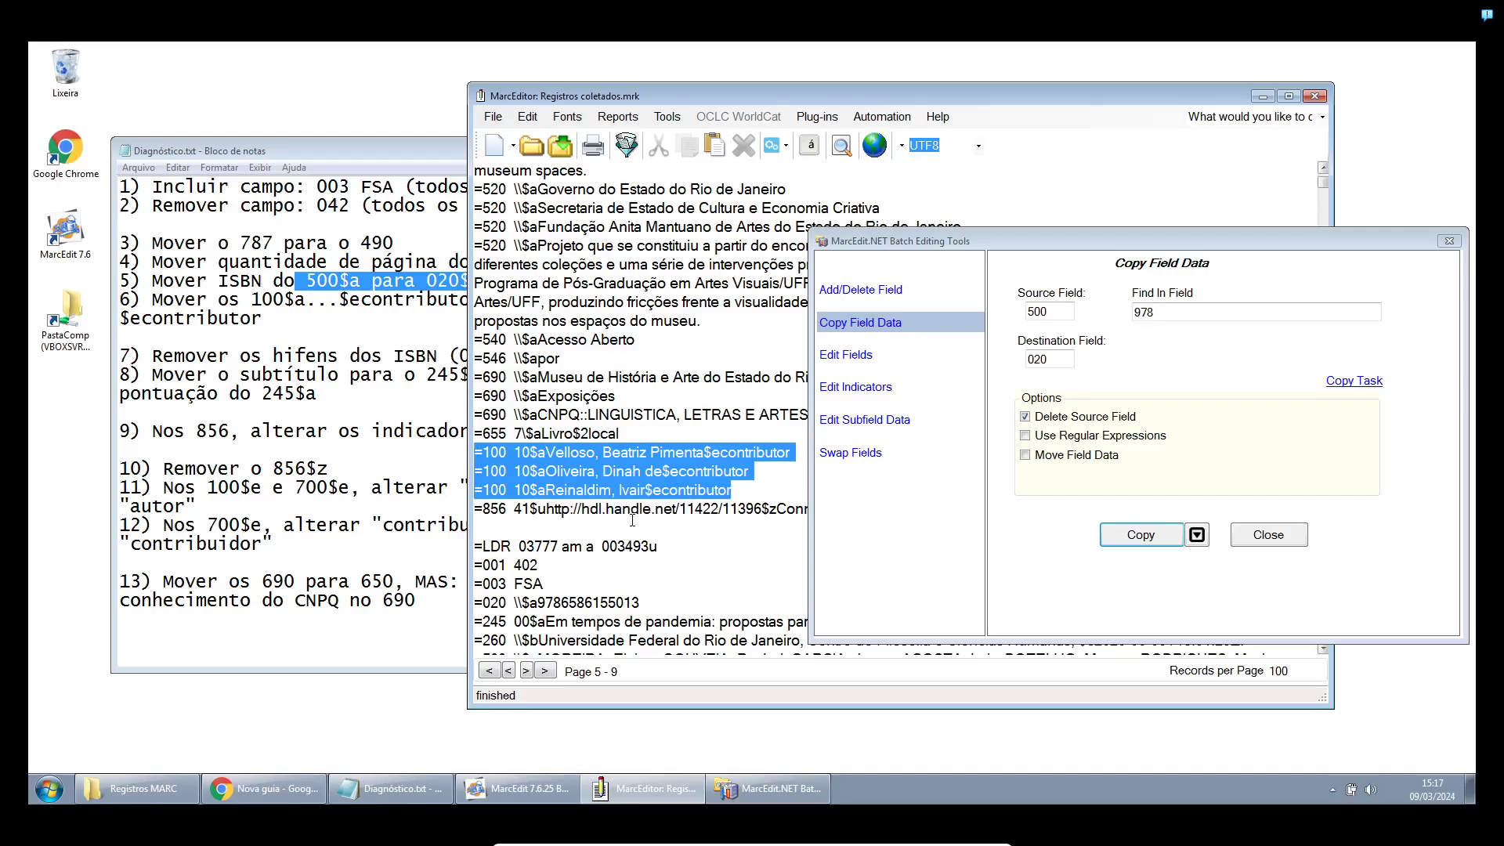
pyautogui.scroll(-1, 632, 520)
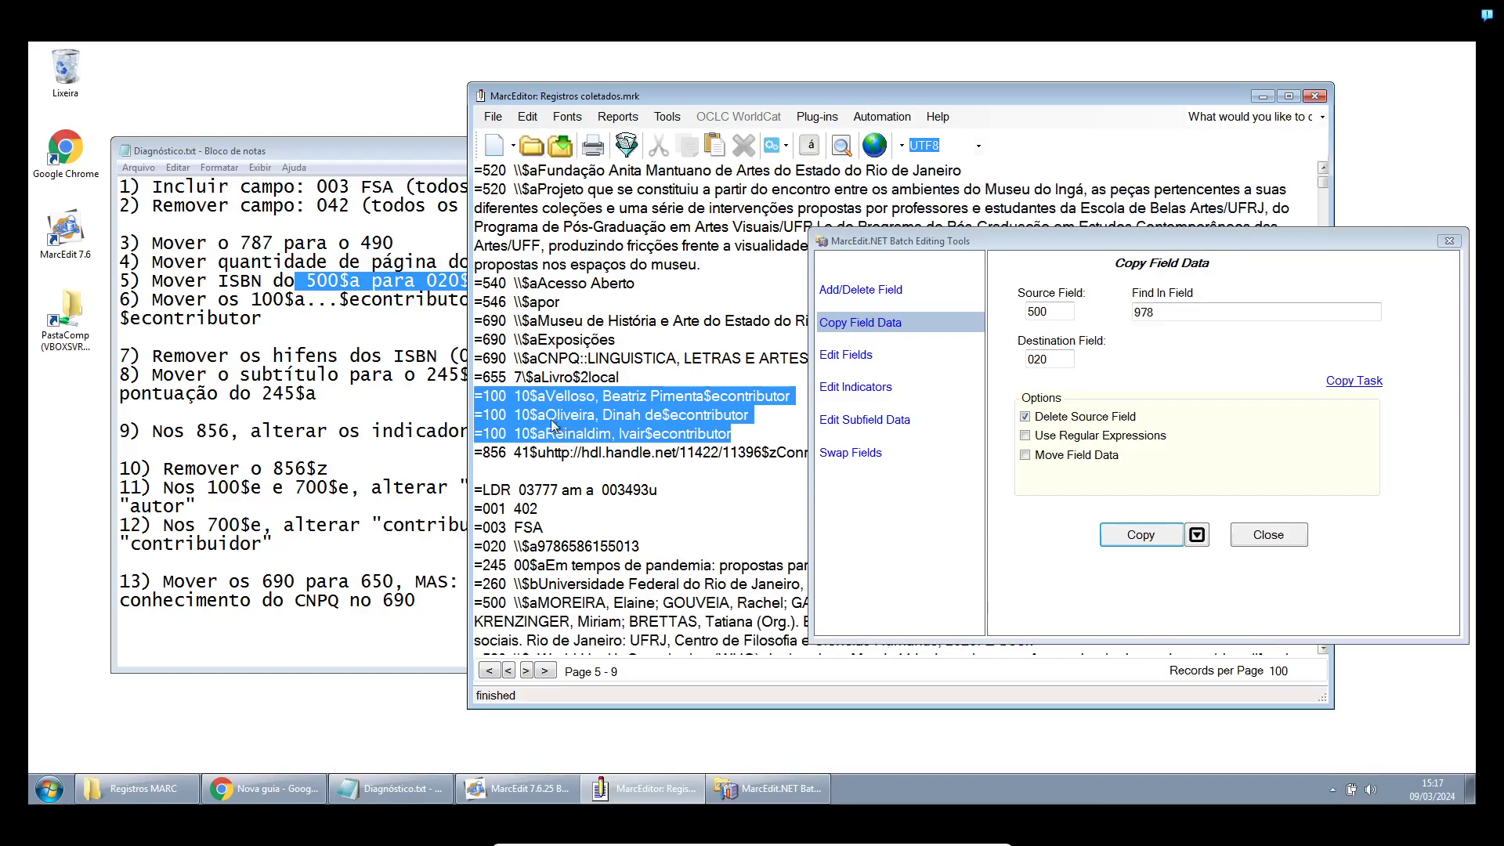
pyautogui.click(741, 397)
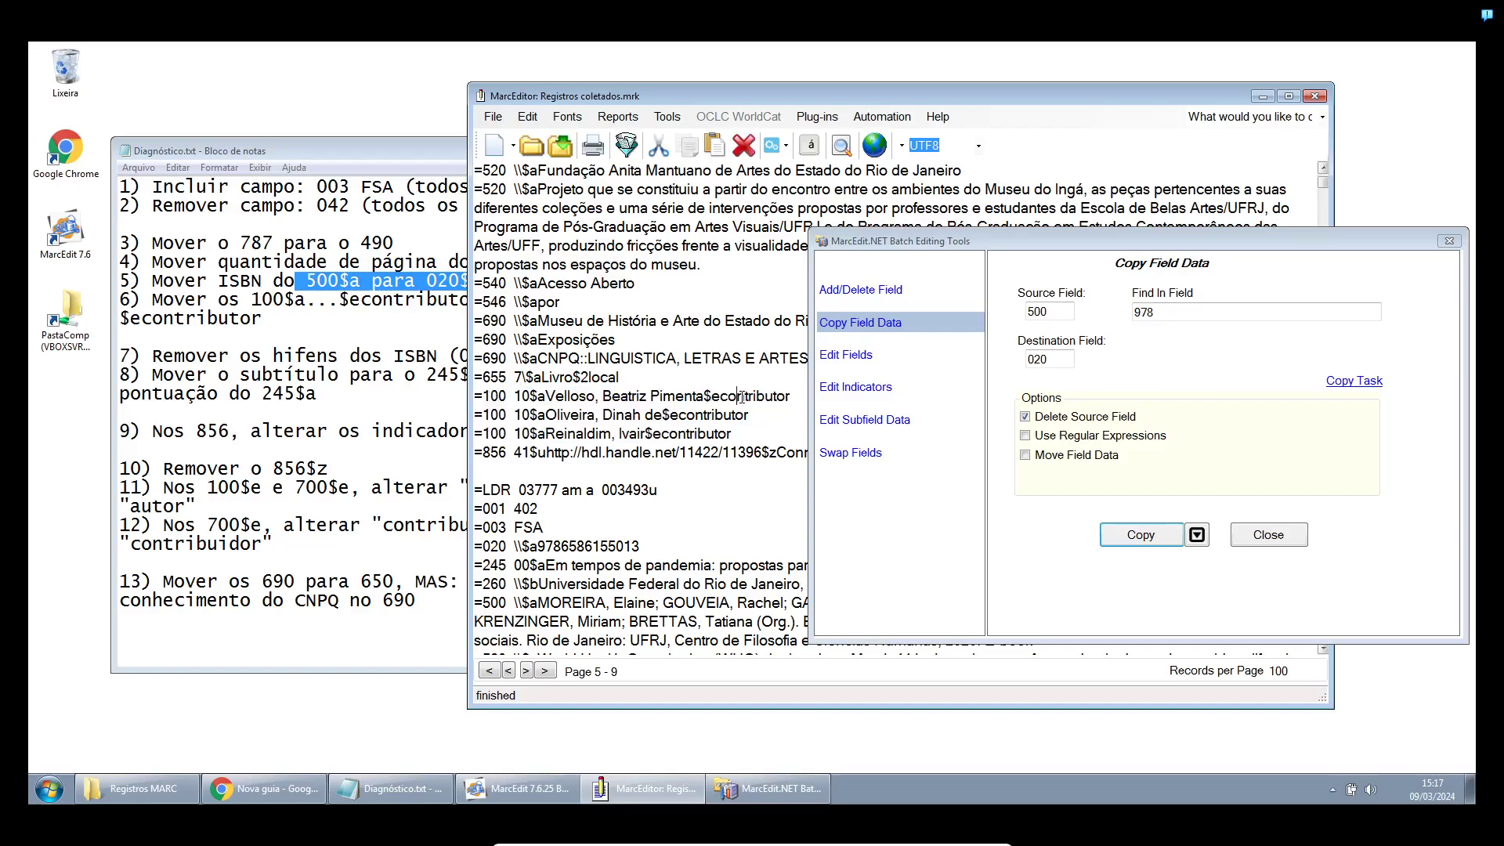
pyautogui.doubleClick(771, 397)
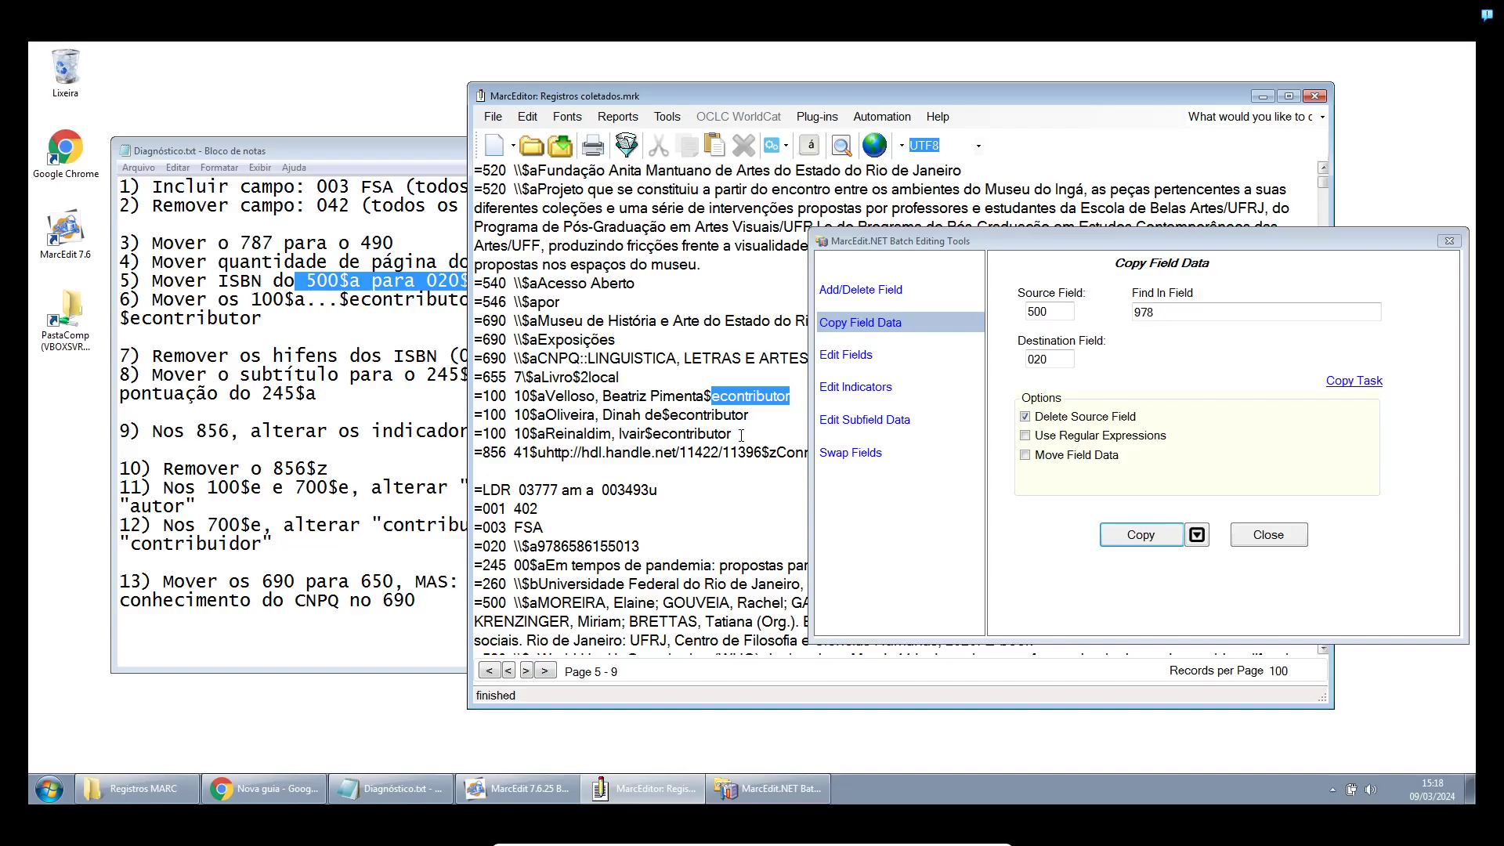
pyautogui.click(501, 398)
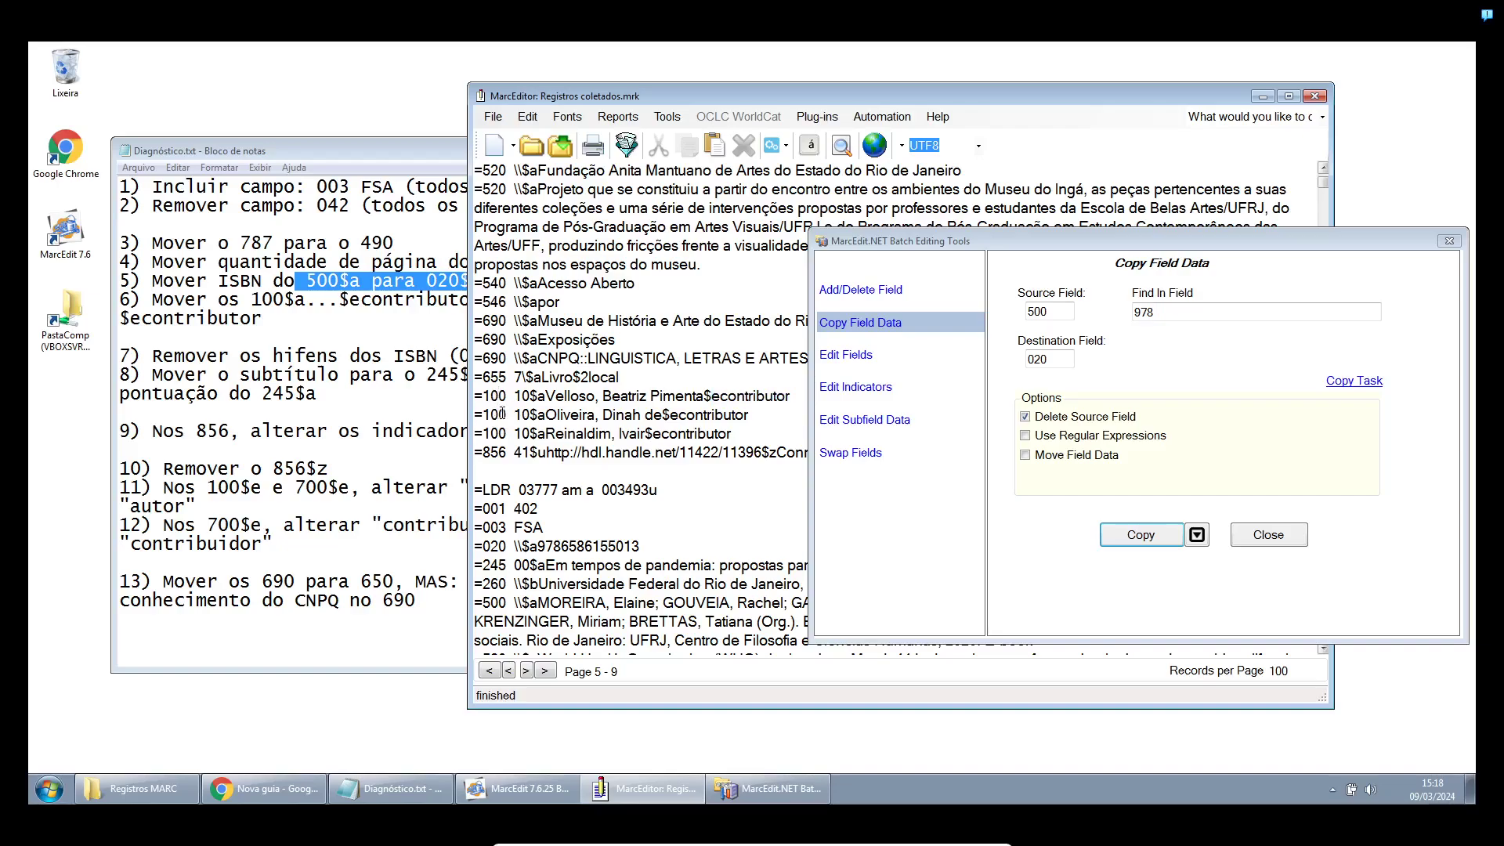
pyautogui.moveTo(732, 435); pyautogui.dragTo(477, 398)
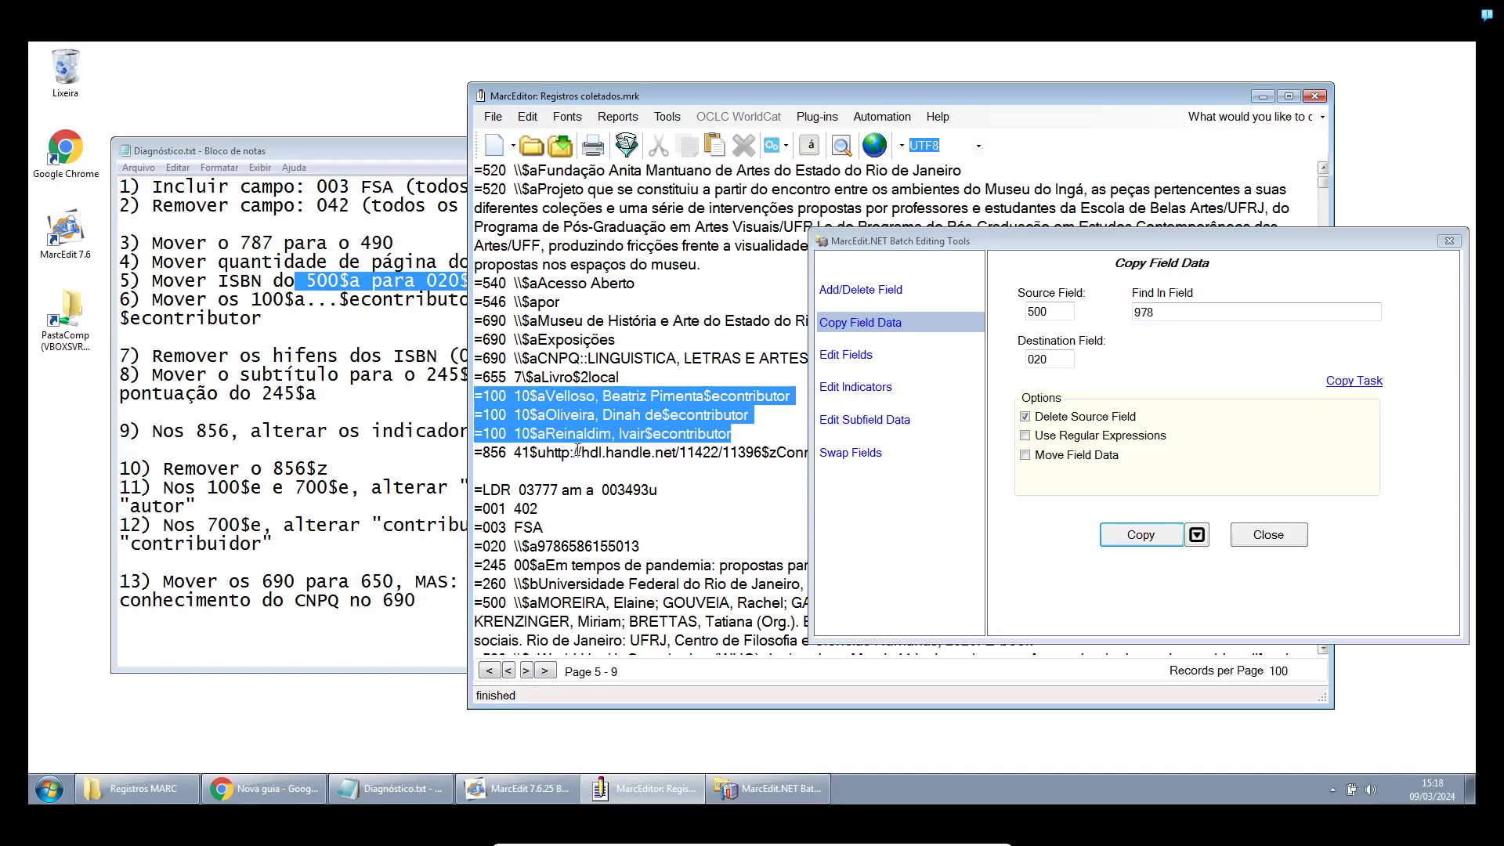
pyautogui.scroll(1, 577, 450)
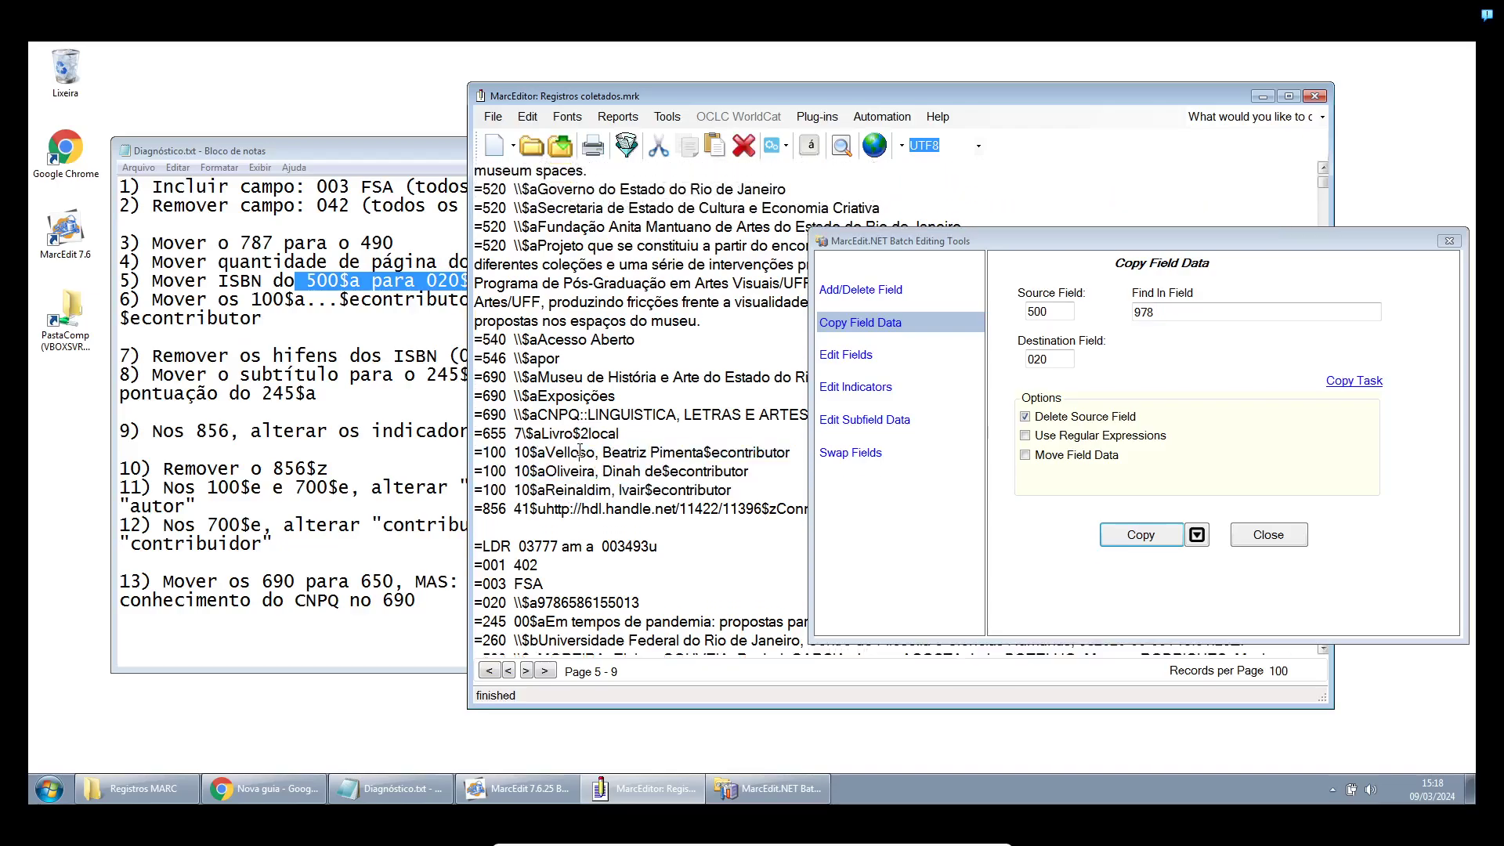
# Set the Copy Field Data source to 100 and destination to 700, and look over records 401 and 402
pyautogui.click(976, 299)
pyautogui.write('100')
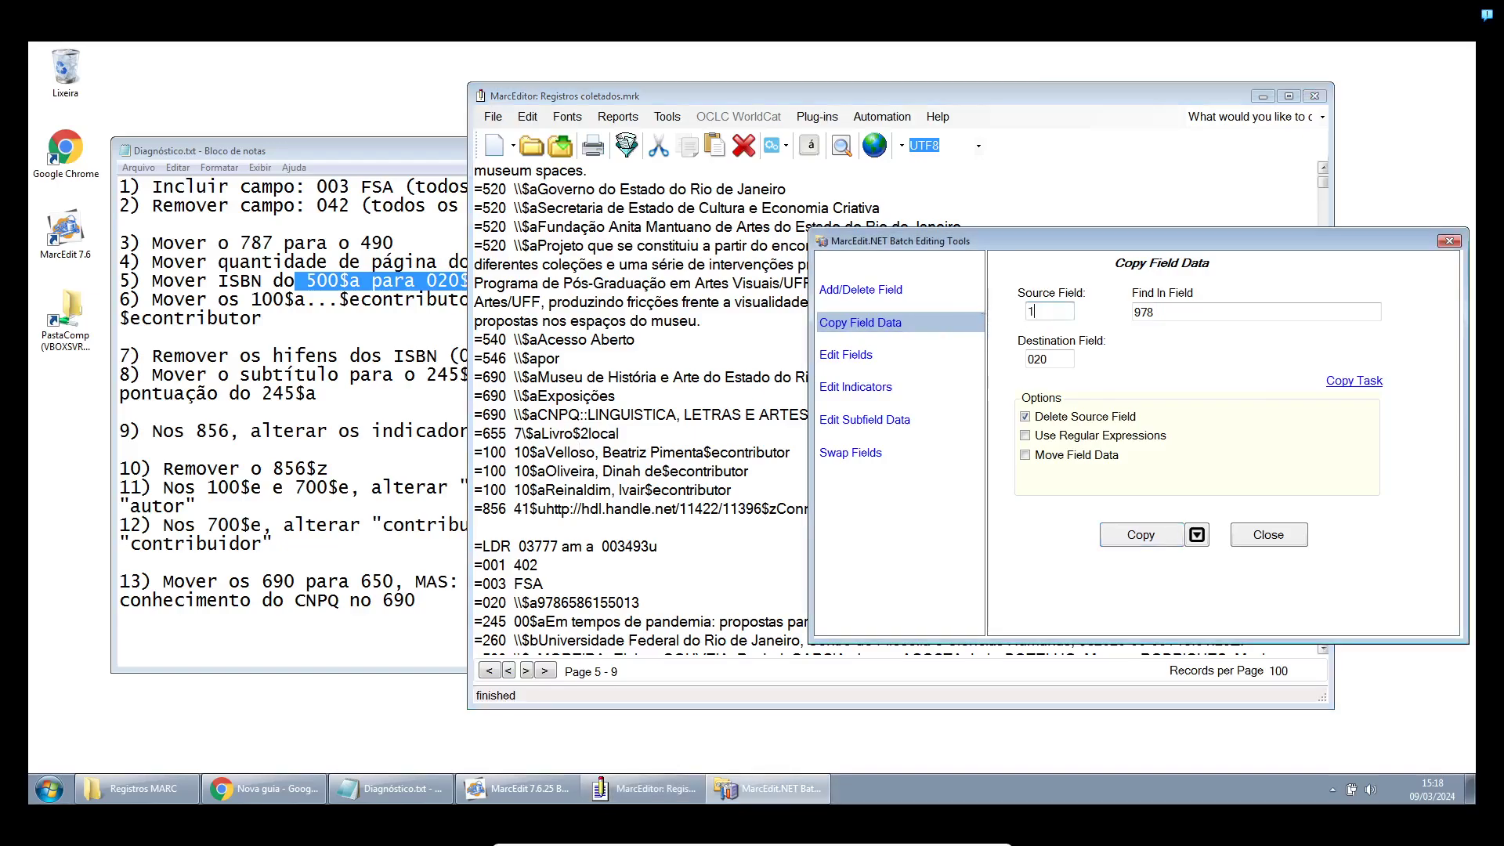
pyautogui.doubleClick(1041, 360)
pyautogui.write('700')
pyautogui.click(683, 490)
pyautogui.scroll(-5, 683, 489)
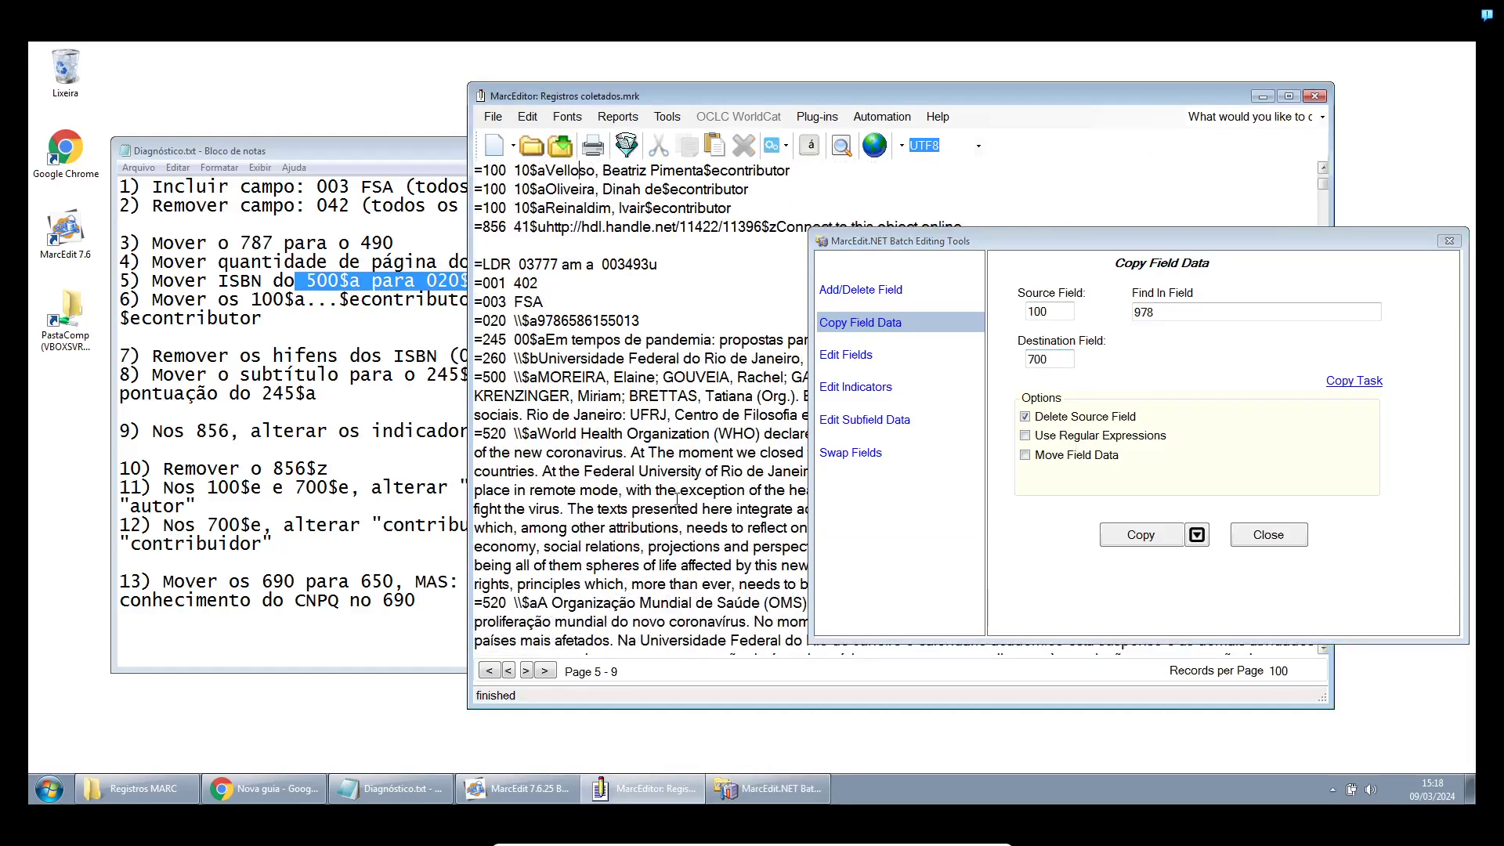
pyautogui.scroll(-5, 679, 499)
pyautogui.scroll(6, 678, 499)
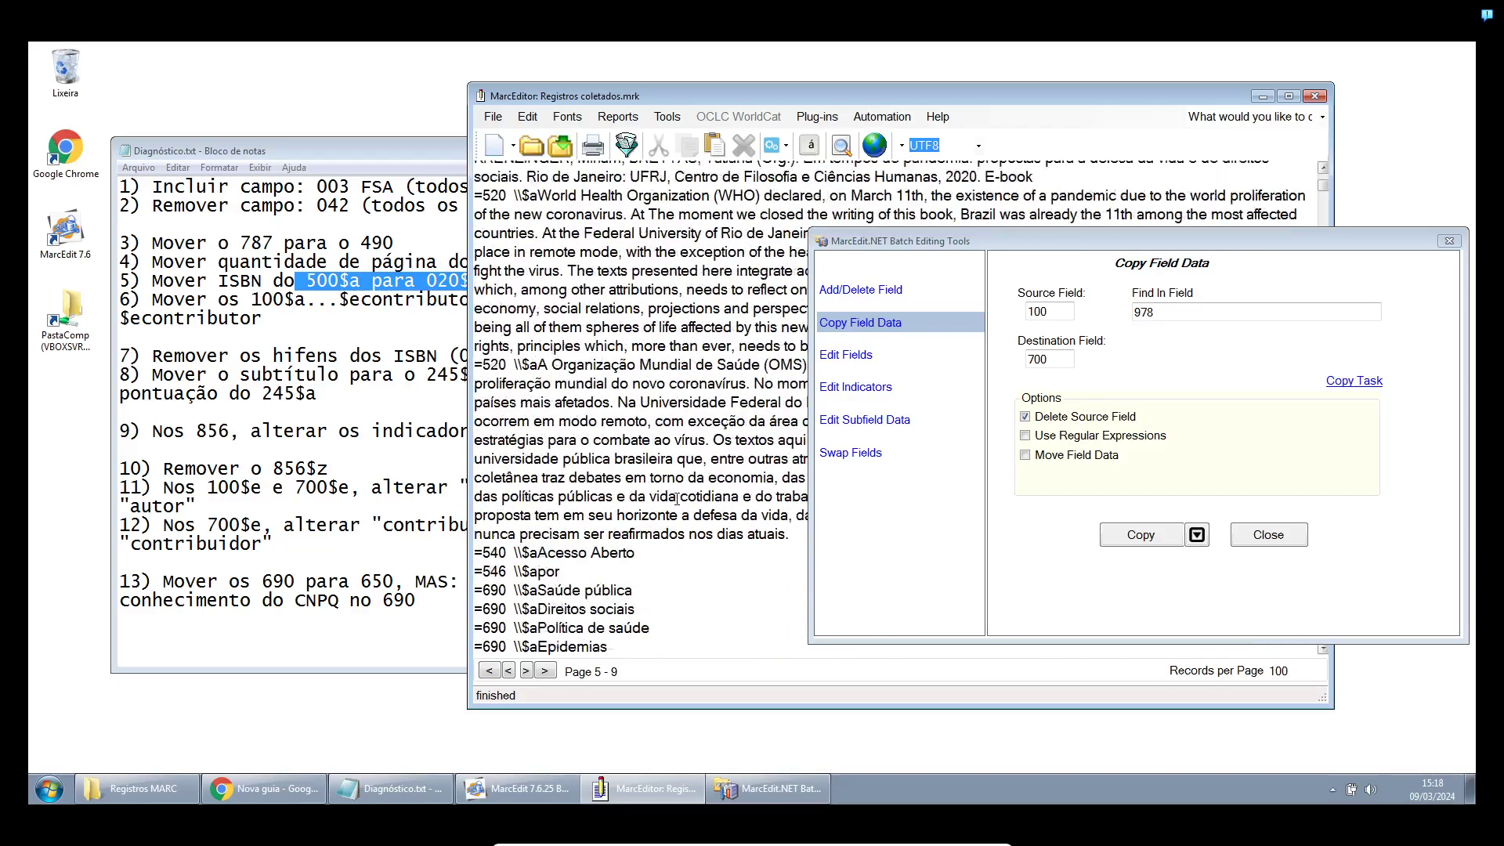
pyautogui.scroll(5, 678, 499)
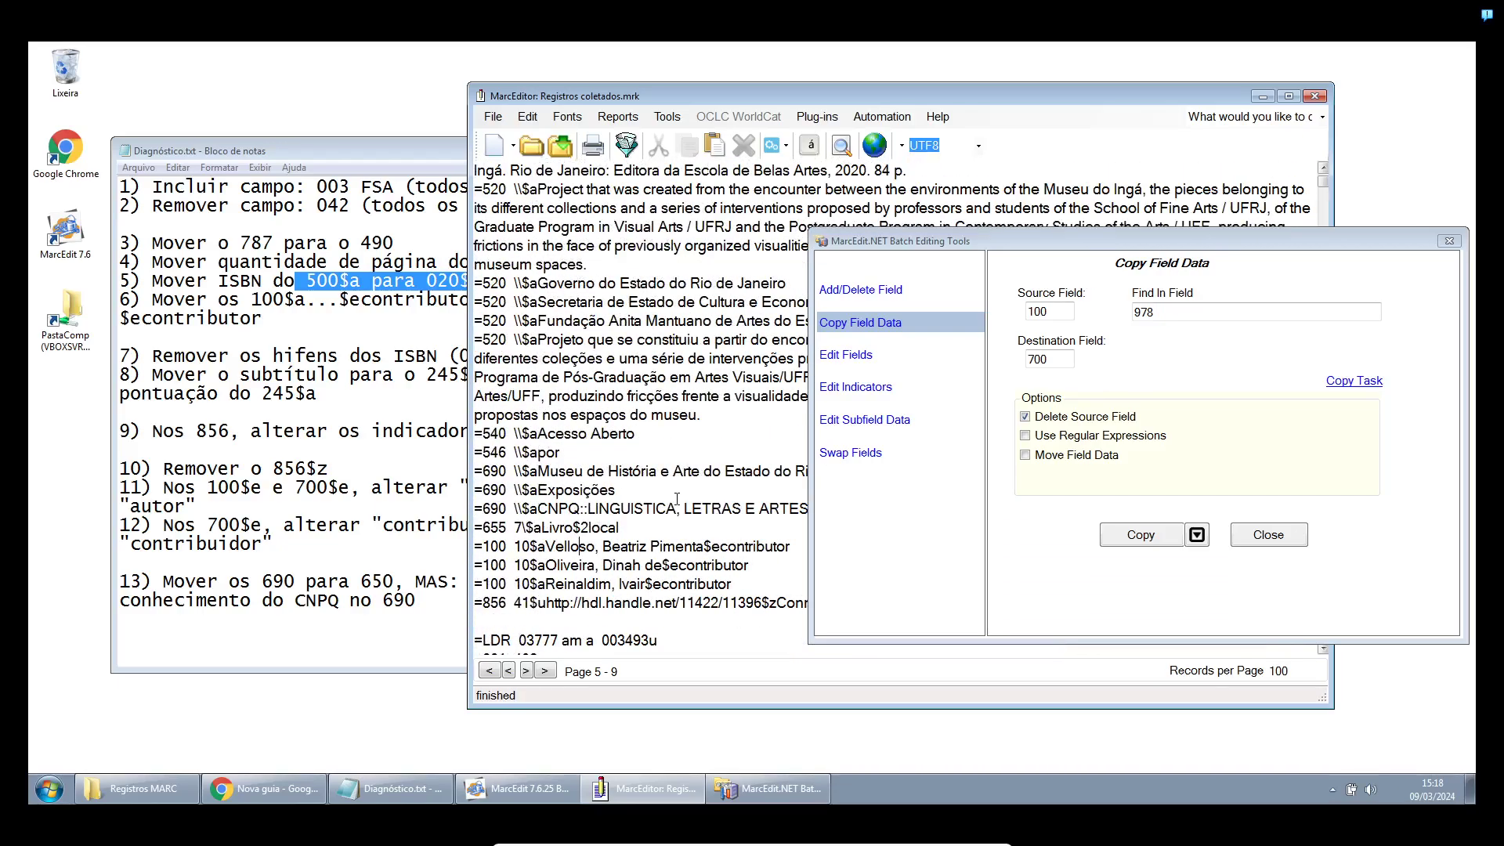
pyautogui.scroll(-2, 661, 502)
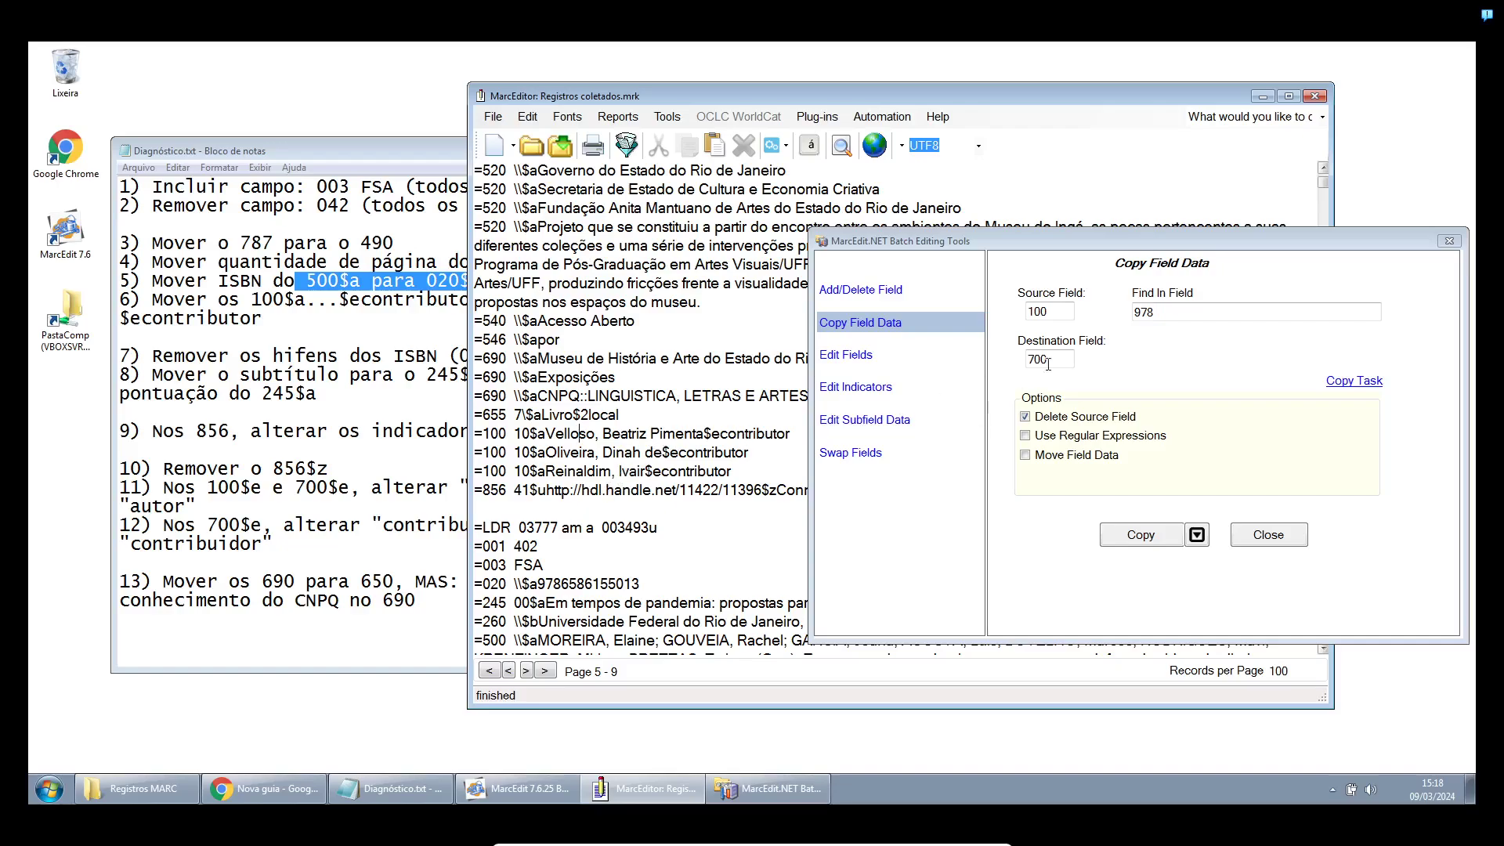
# Copy the 100 fields containing "contributor" to 700 in all records, keeping Delete Source Field enabled
pyautogui.click(1120, 307)
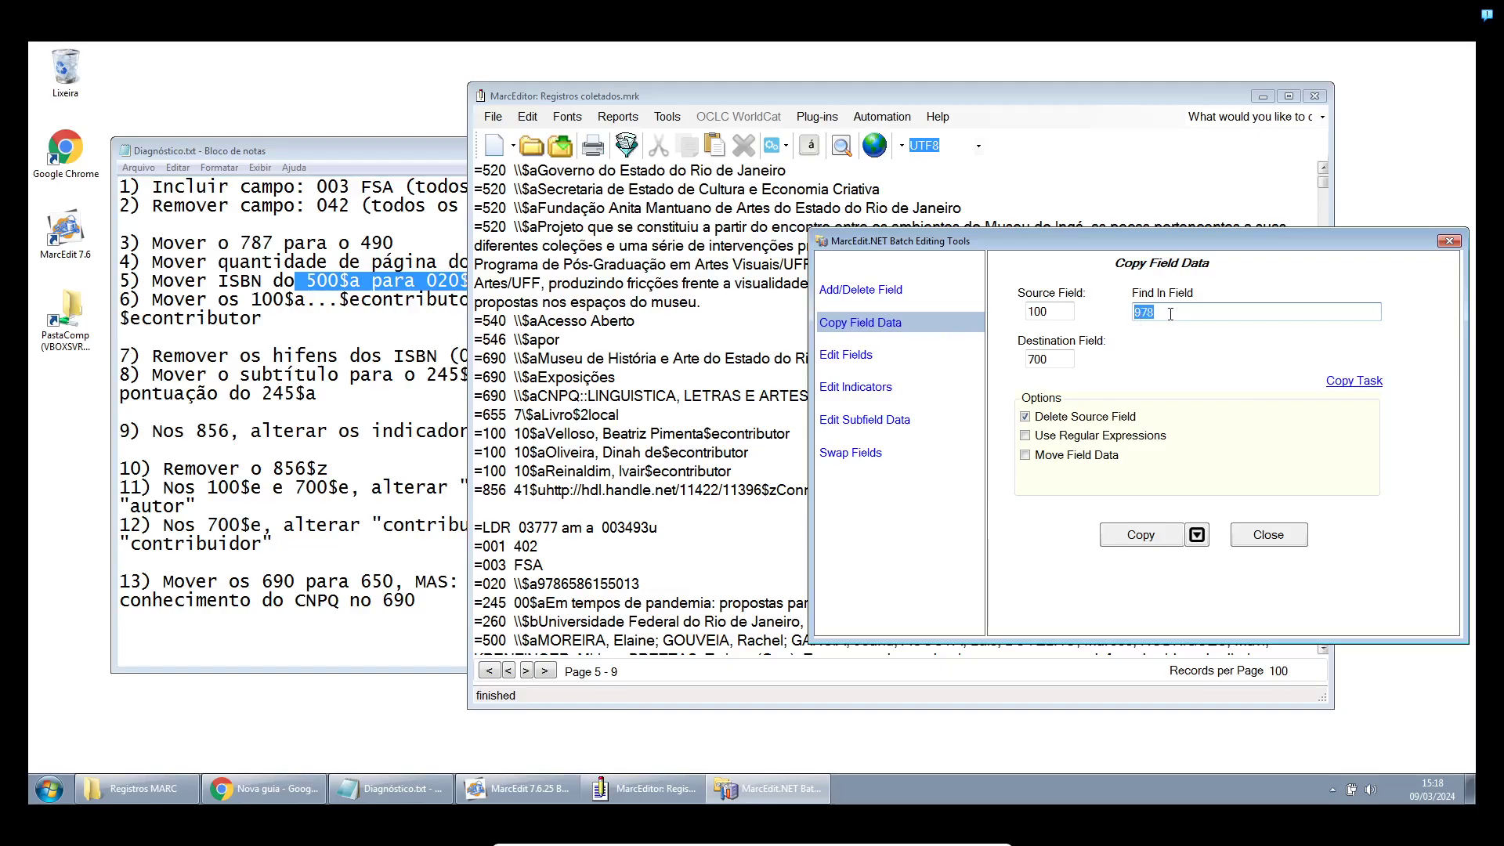
pyautogui.write('contributor')
pyautogui.click(1144, 536)
# Check the contributor fields in record 401 and highlight its three 700 lines
pyautogui.click(787, 463)
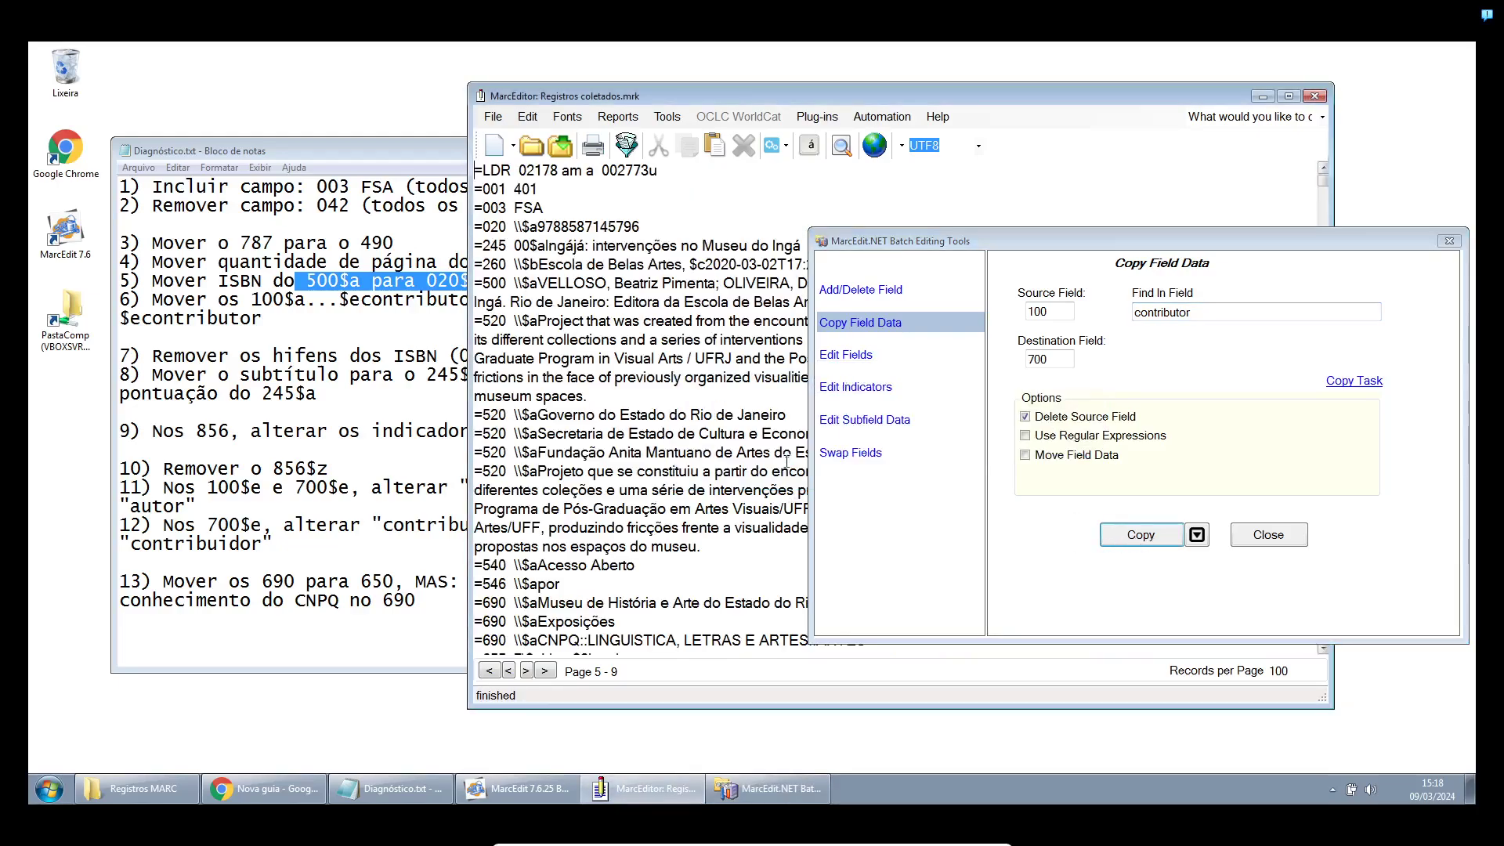
pyautogui.scroll(-4, 643, 474)
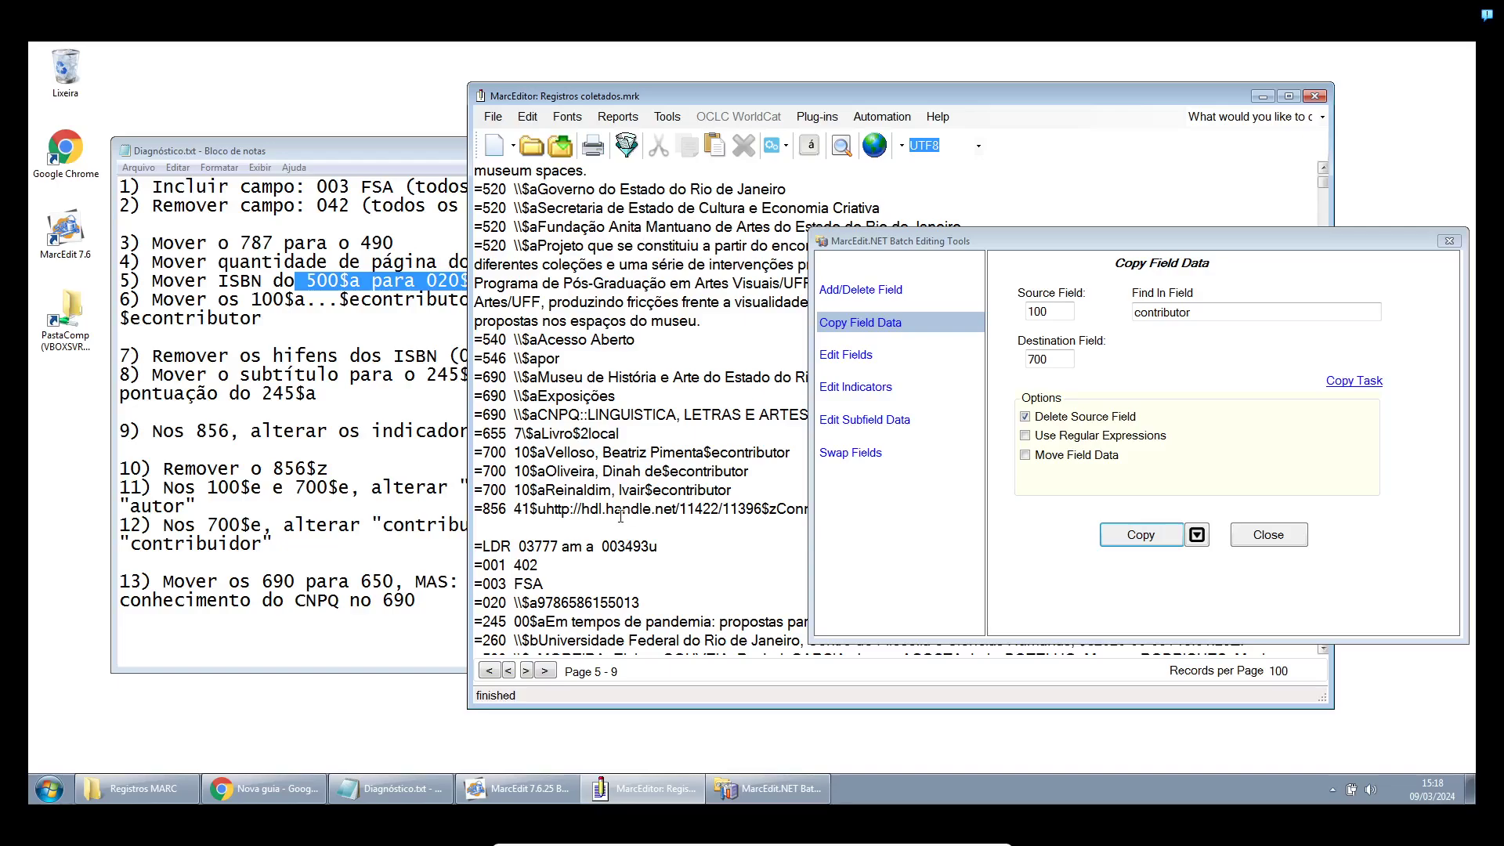
pyautogui.moveTo(733, 490); pyautogui.dragTo(470, 453)
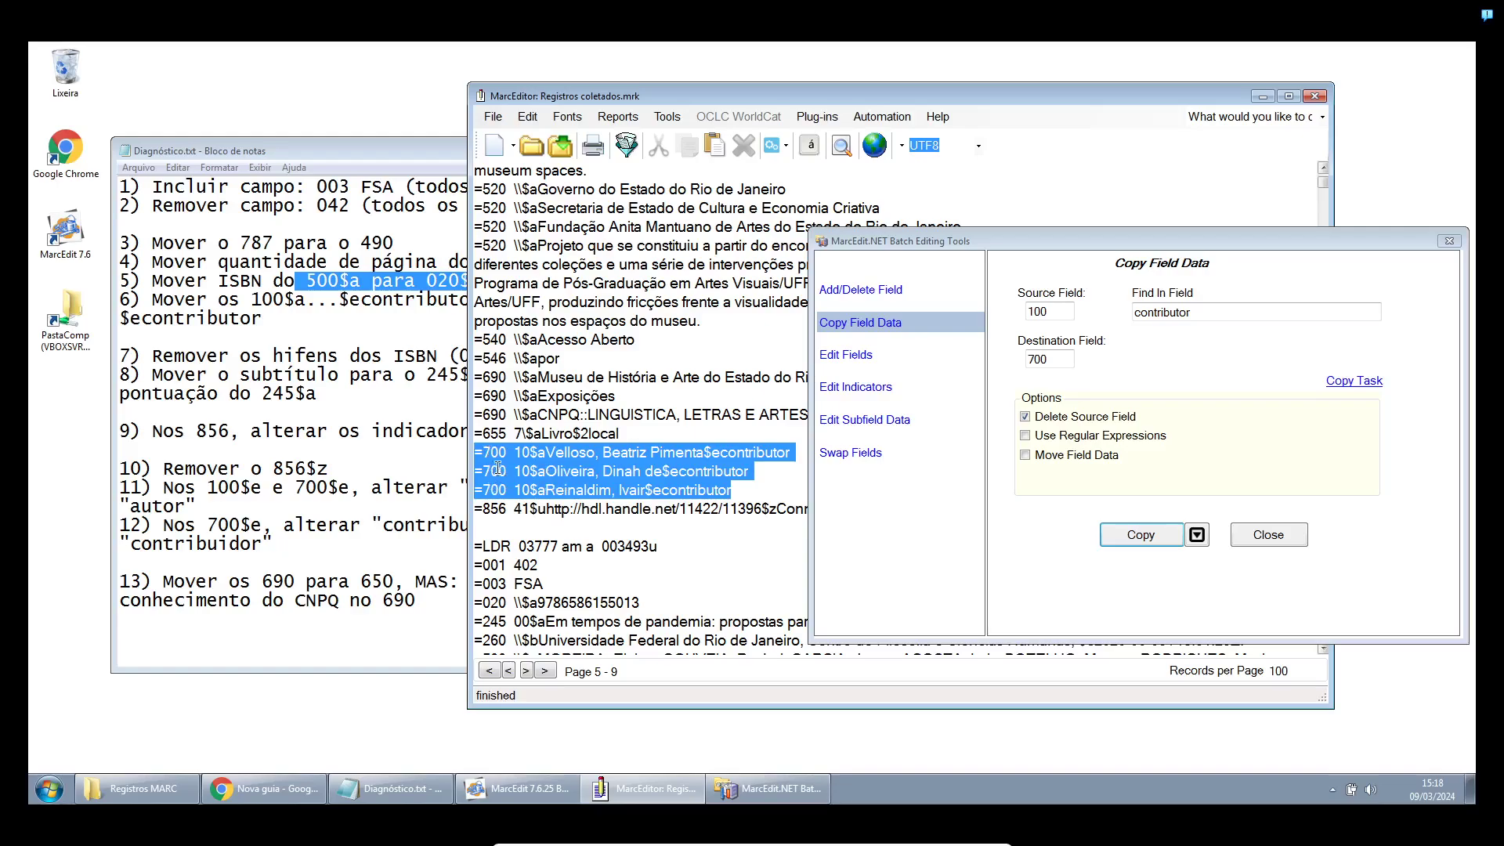
pyautogui.click(748, 456)
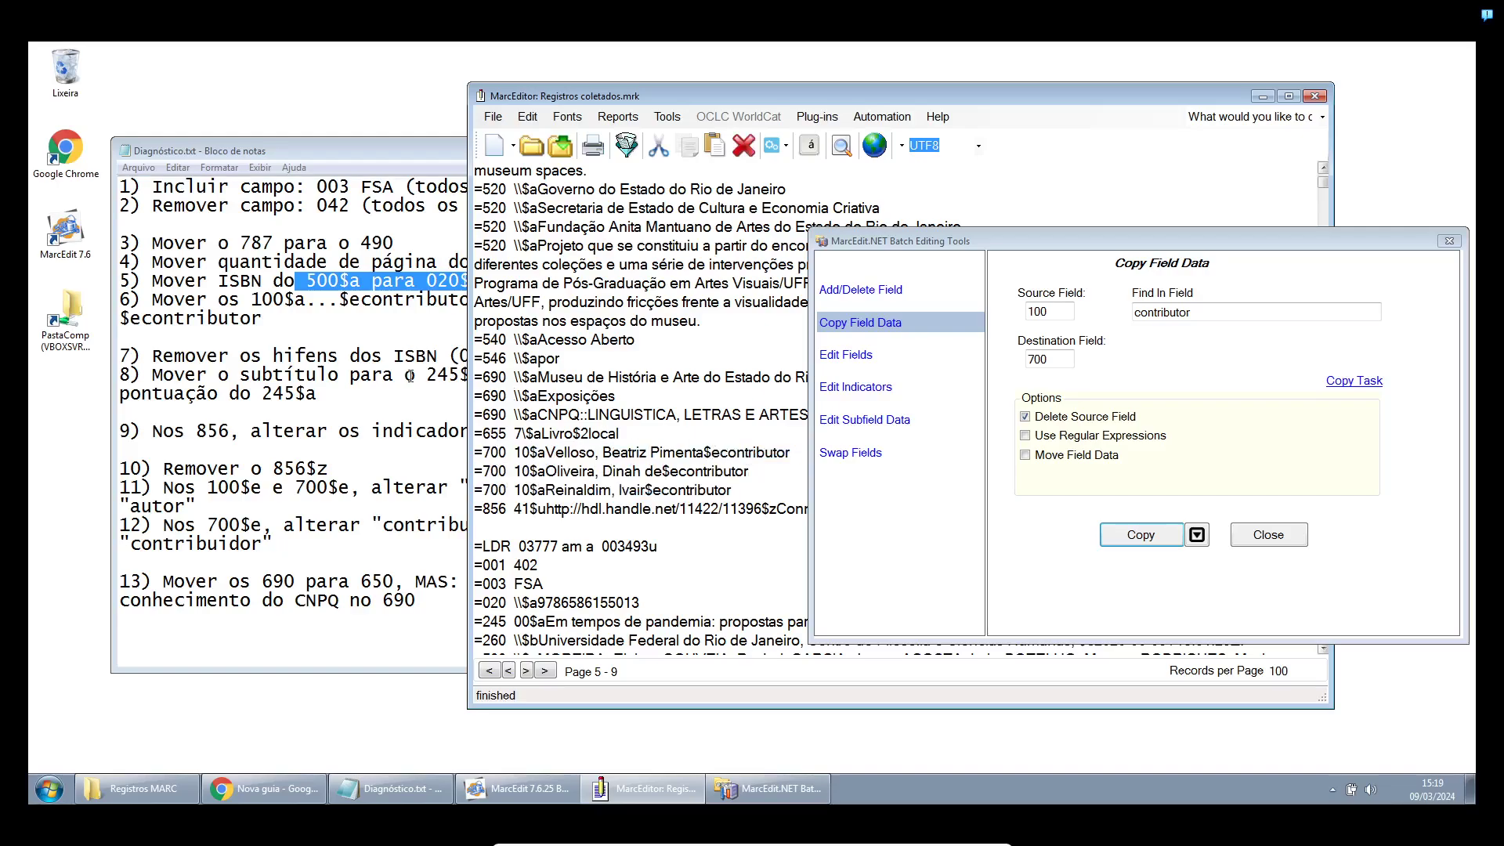
# Consult the task list in Diagnóstico.txt after item 6 and save Registros coletados.mrk
pyautogui.click(329, 324)
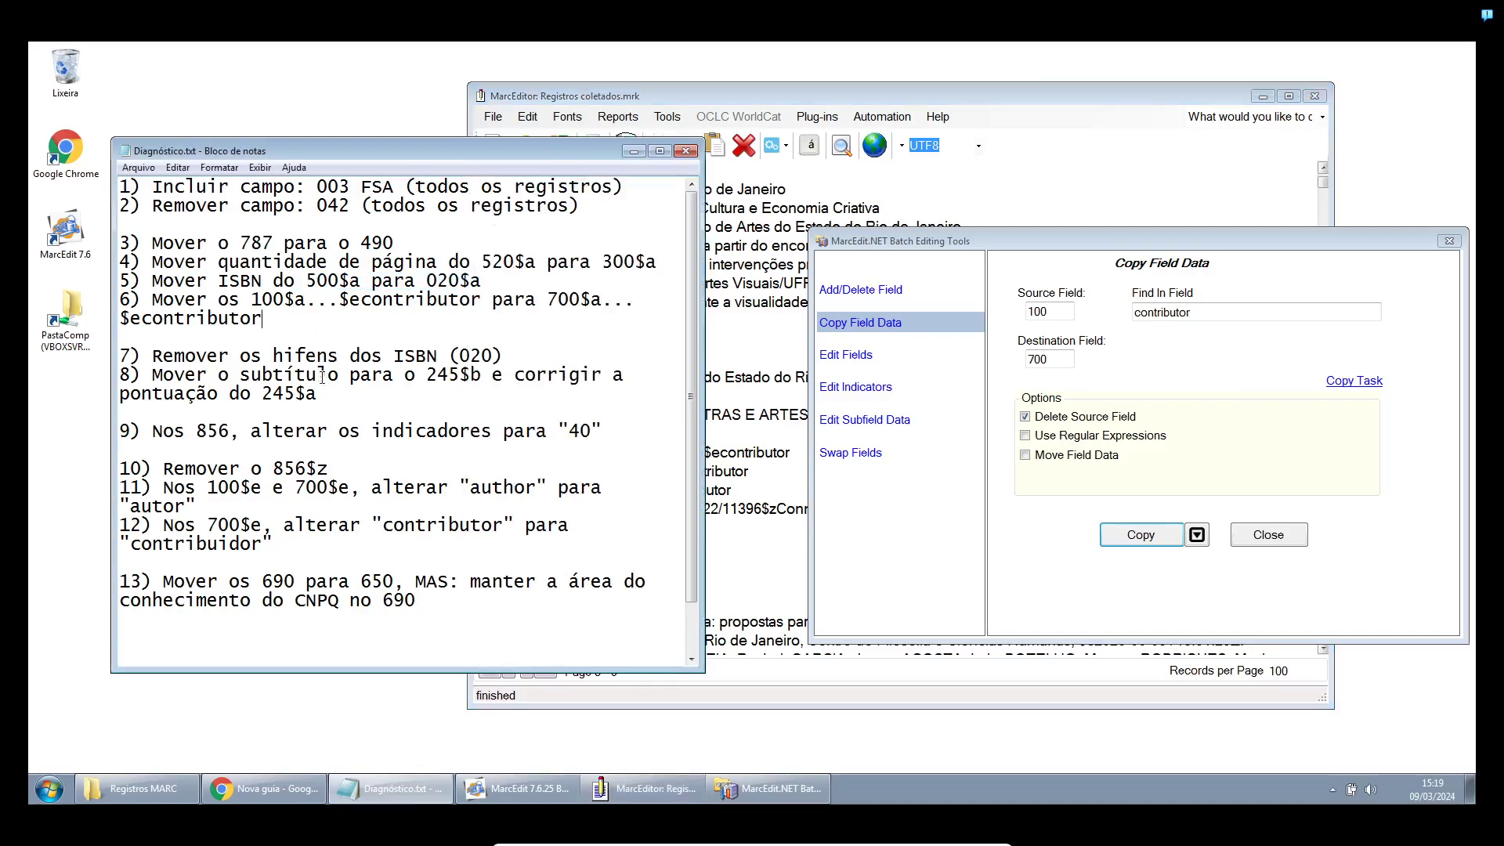
pyautogui.click(750, 296)
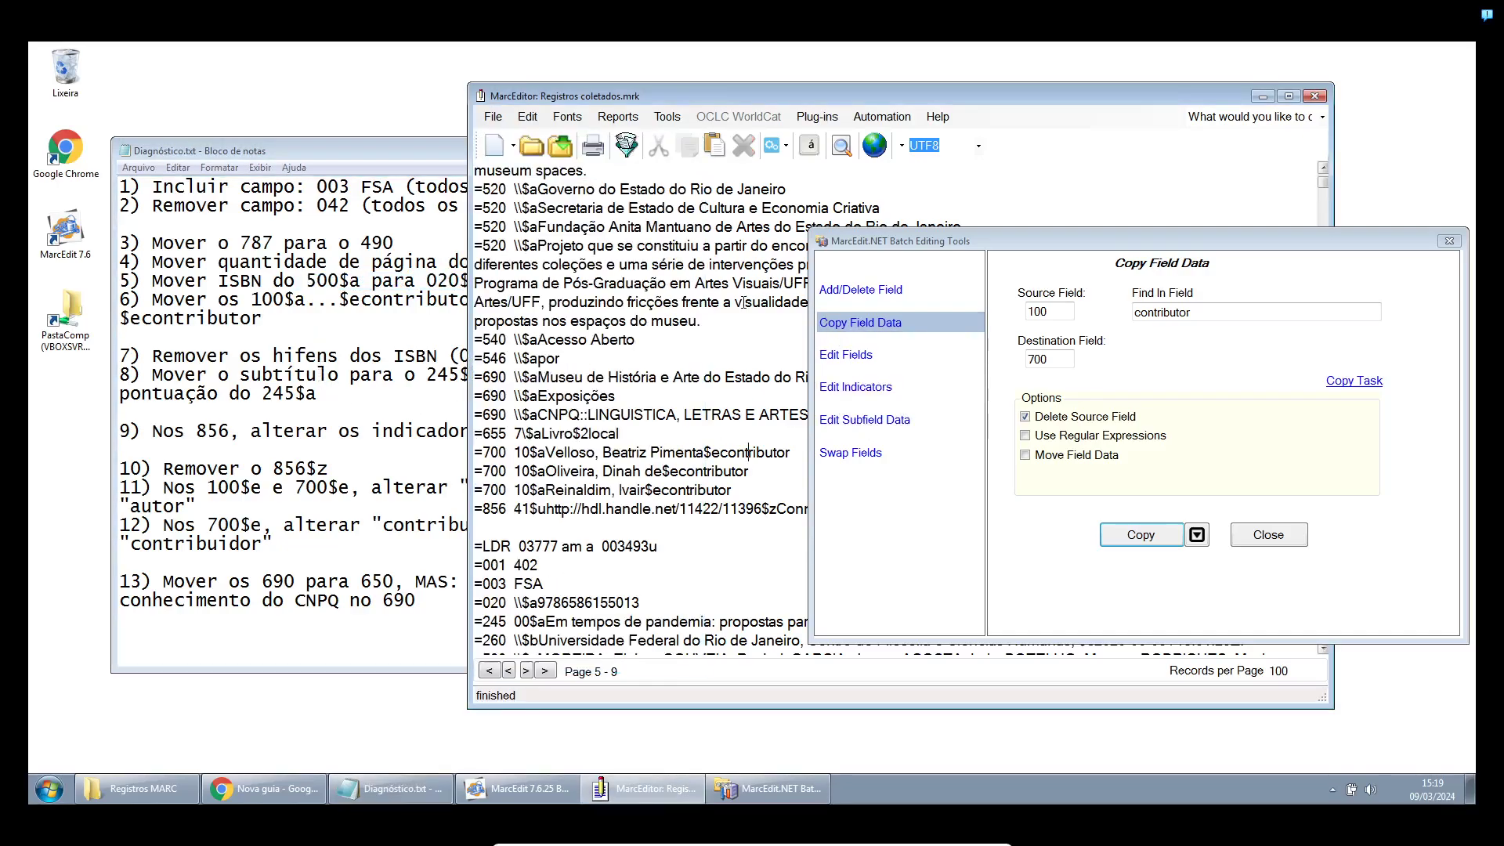
pyautogui.click(557, 147)
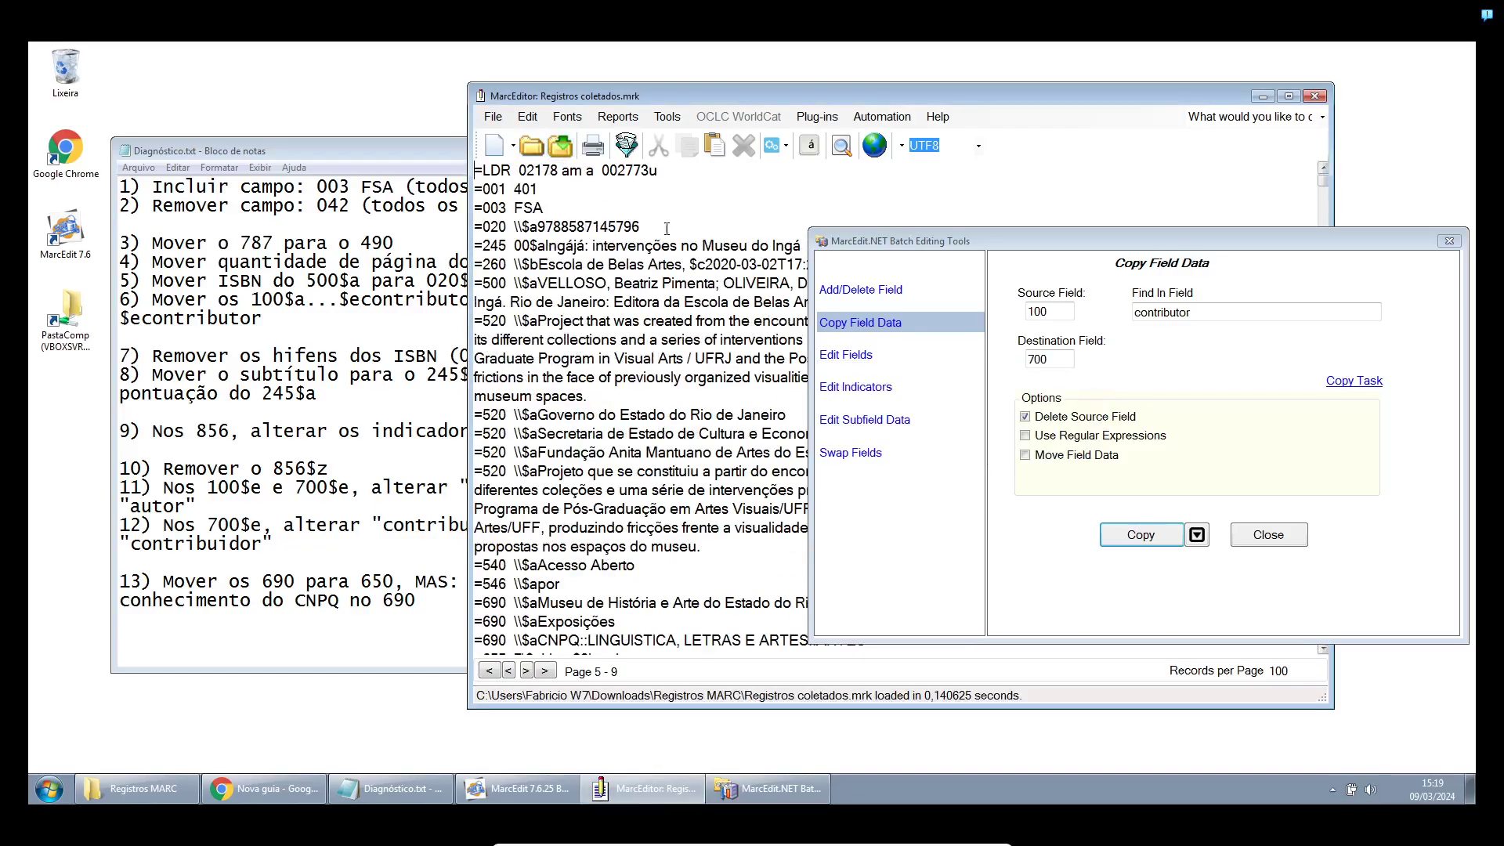
# Switch the batch tools to Edit Field Data and highlight item 7, "Remover os hífens dos ISBN (020)", in Diagnóstico.txt
pyautogui.click(849, 358)
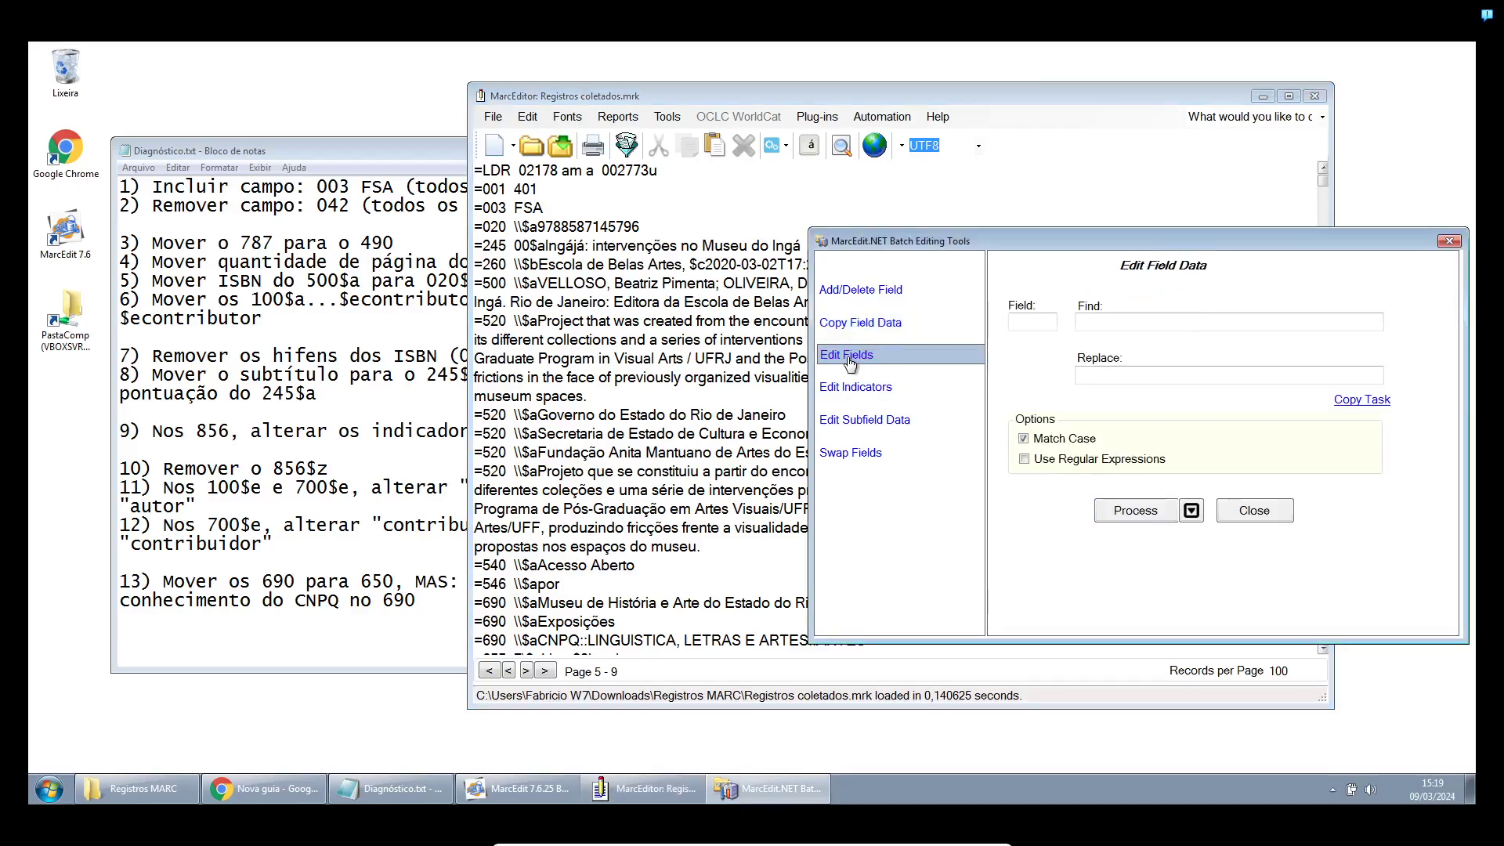
pyautogui.click(1037, 323)
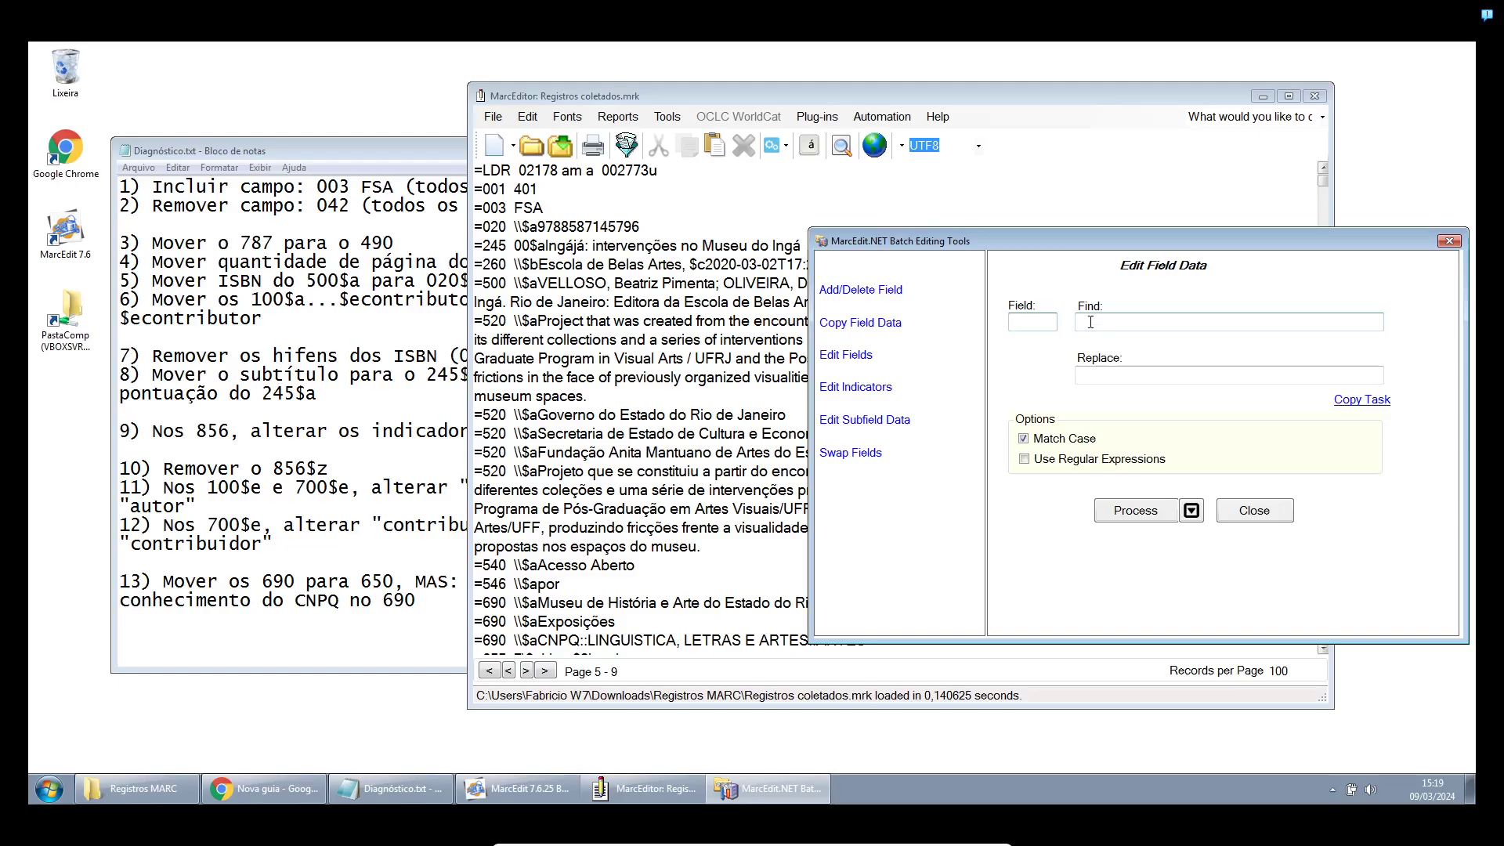
pyautogui.click(278, 359)
pyautogui.moveTo(511, 358); pyautogui.dragTo(119, 359)
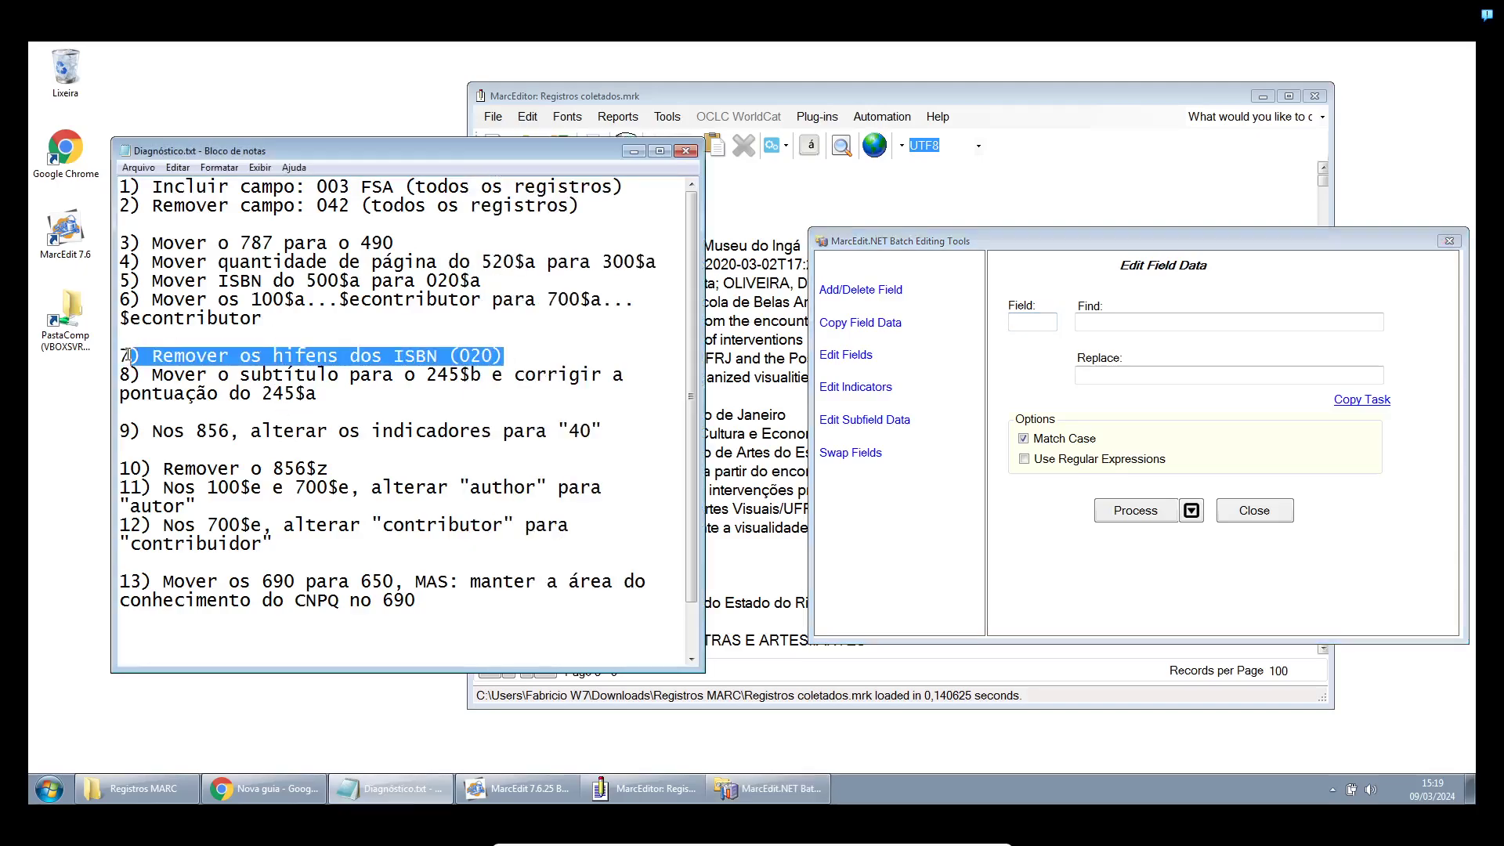
# Highlight the 020 field in record 401 and list all records for selection with 020 as the display field
pyautogui.click(764, 327)
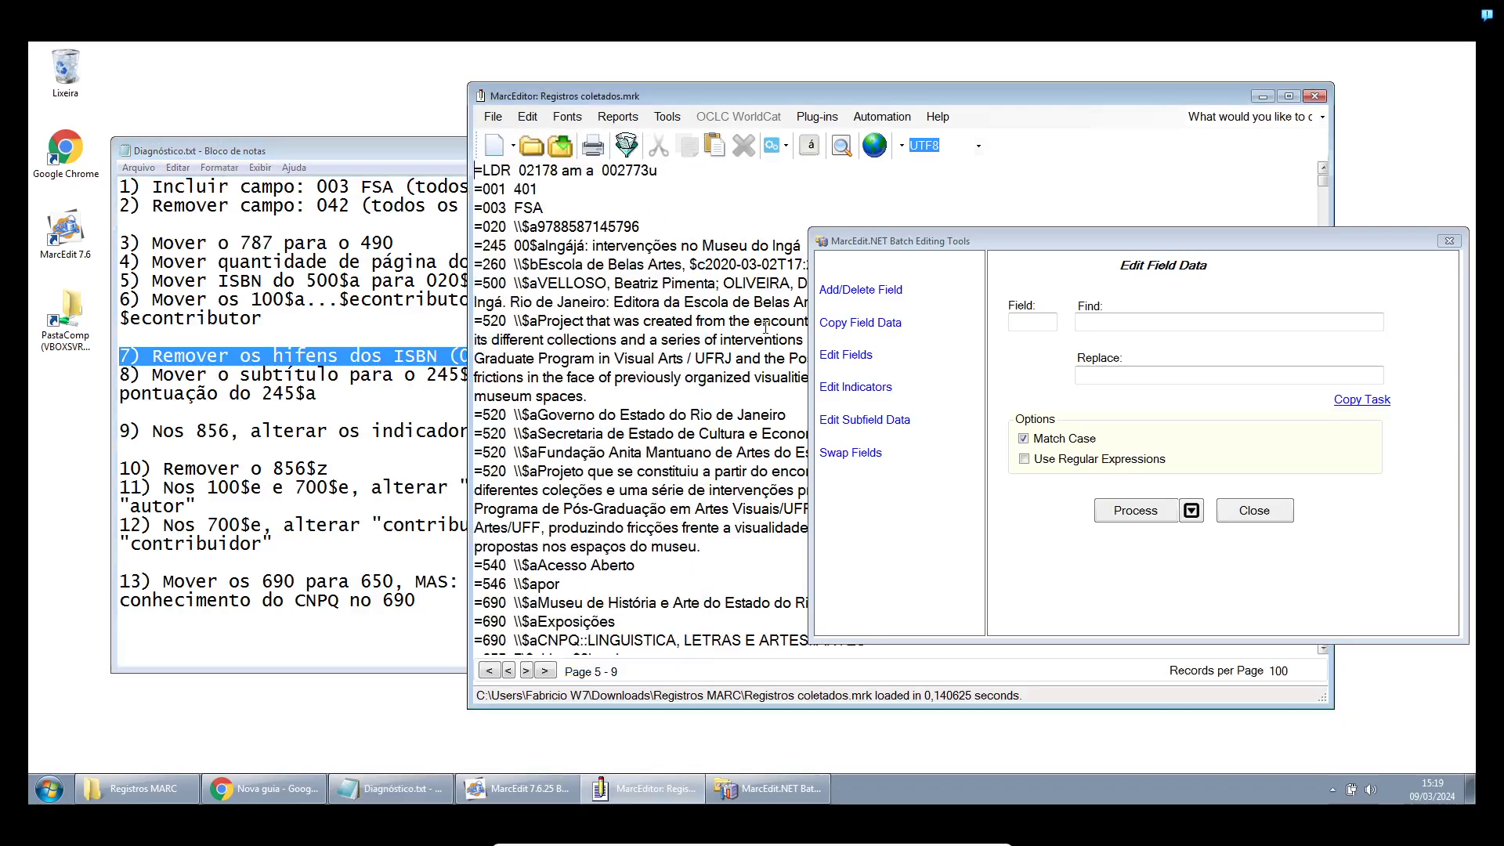
pyautogui.moveTo(640, 226); pyautogui.dragTo(485, 226)
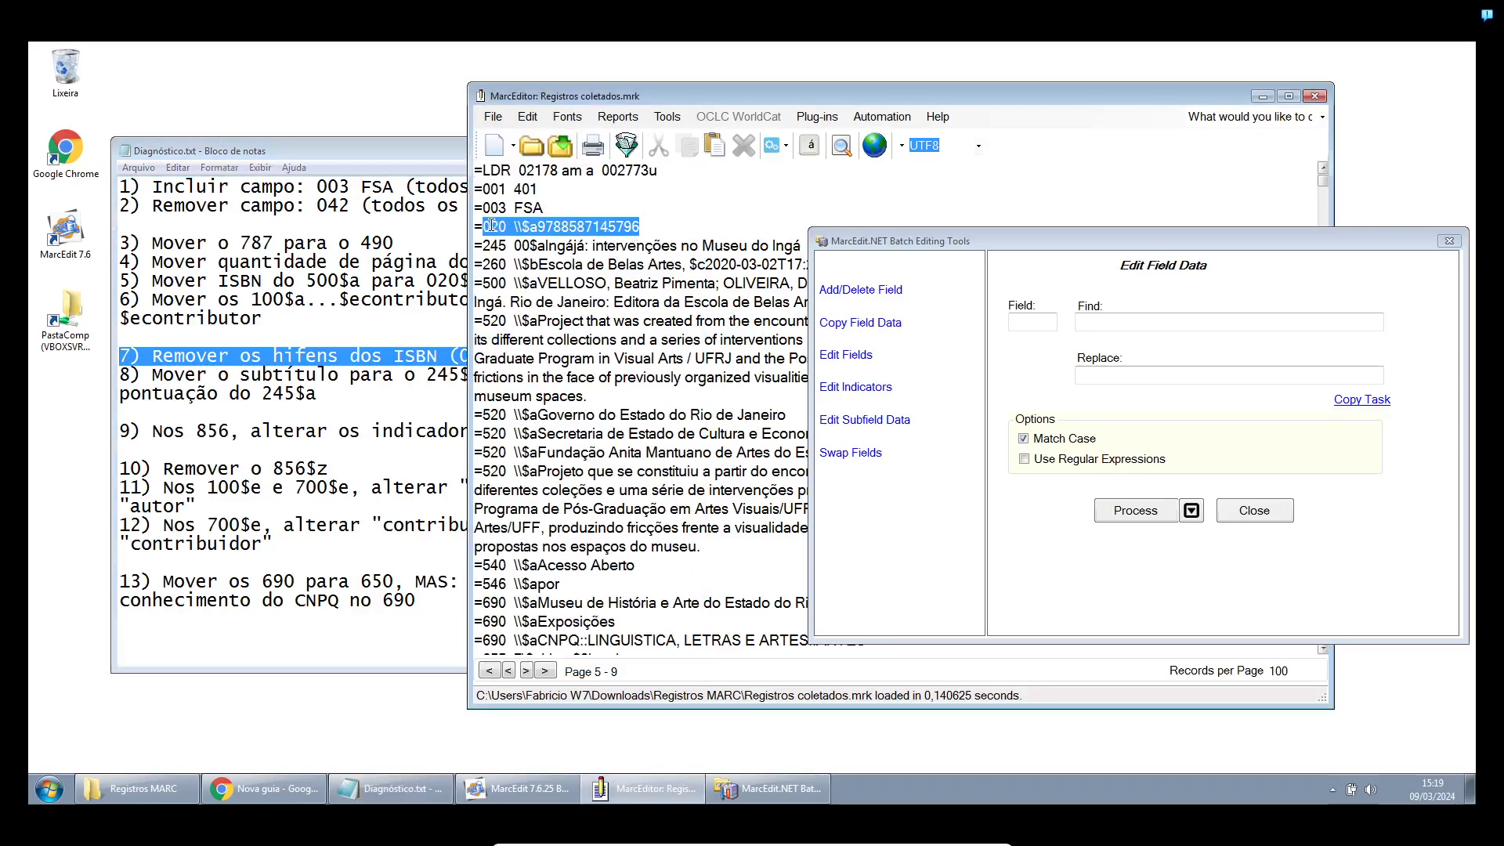
pyautogui.click(493, 117)
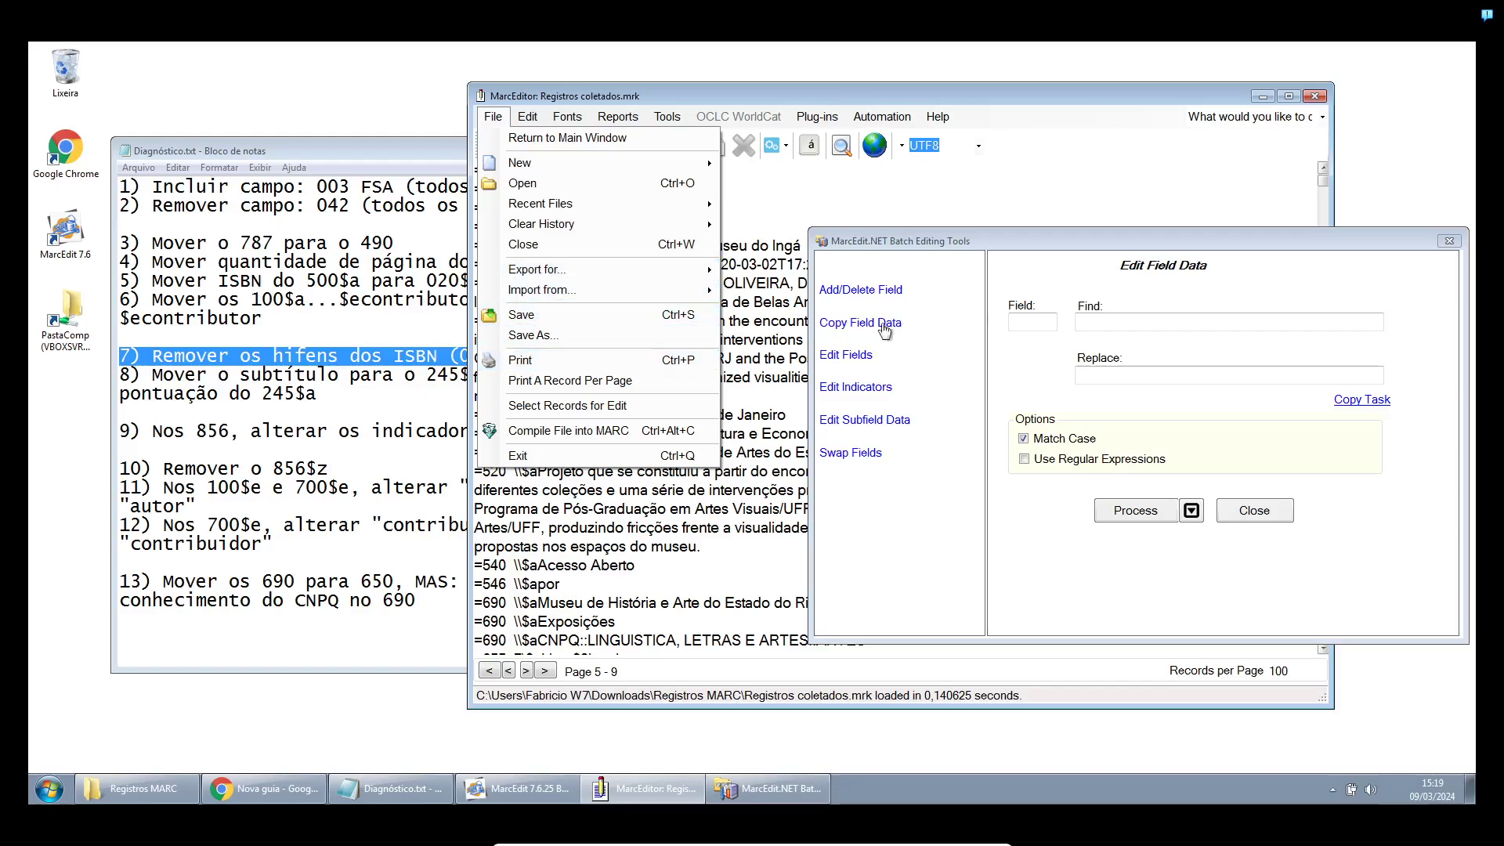
pyautogui.click(575, 405)
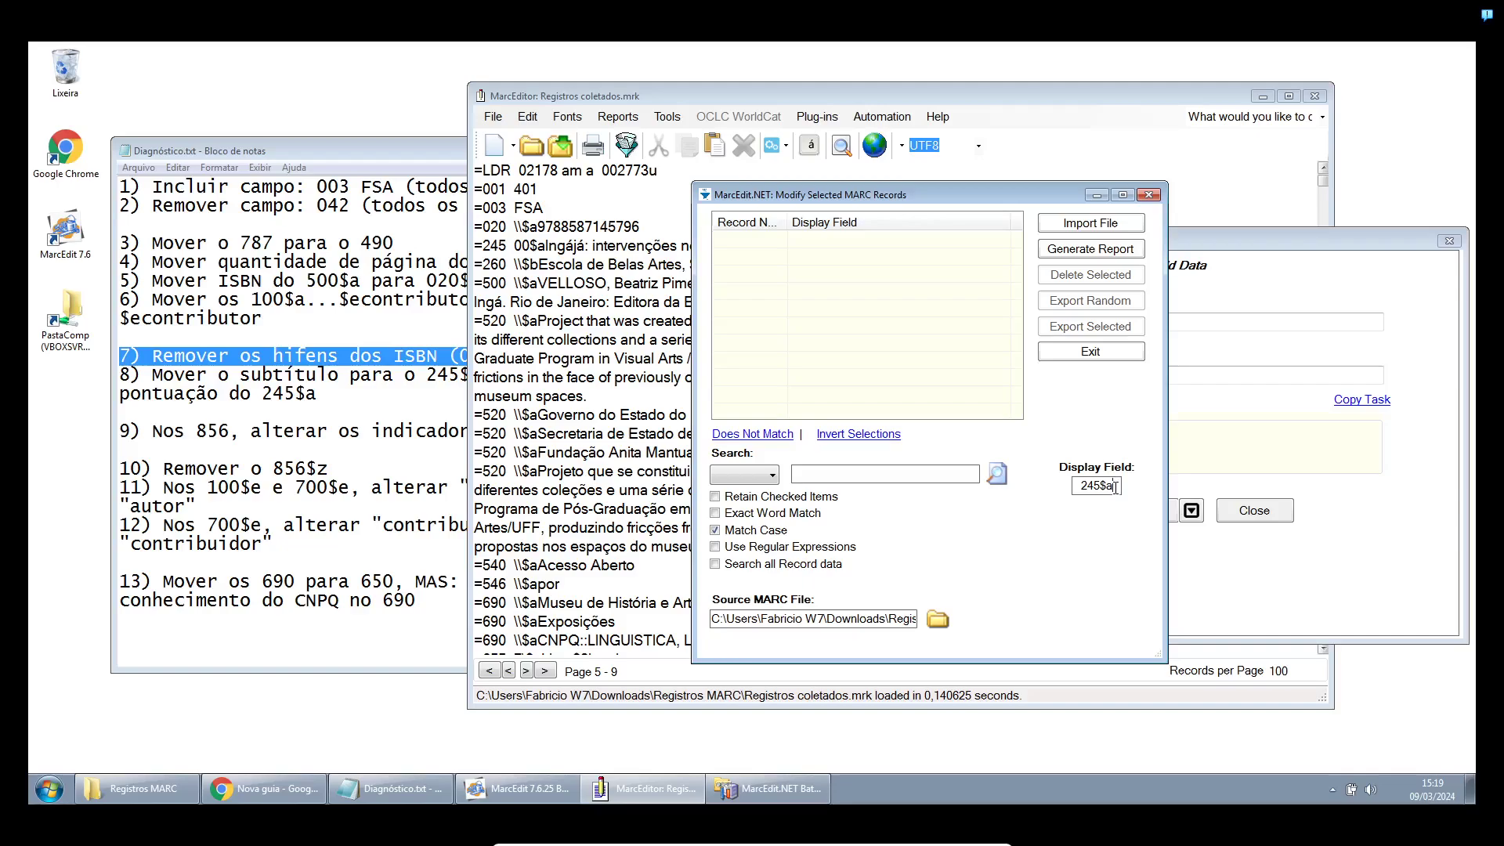
pyautogui.moveTo(1115, 487); pyautogui.dragTo(1073, 486)
pyautogui.write('020')
pyautogui.click(1096, 224)
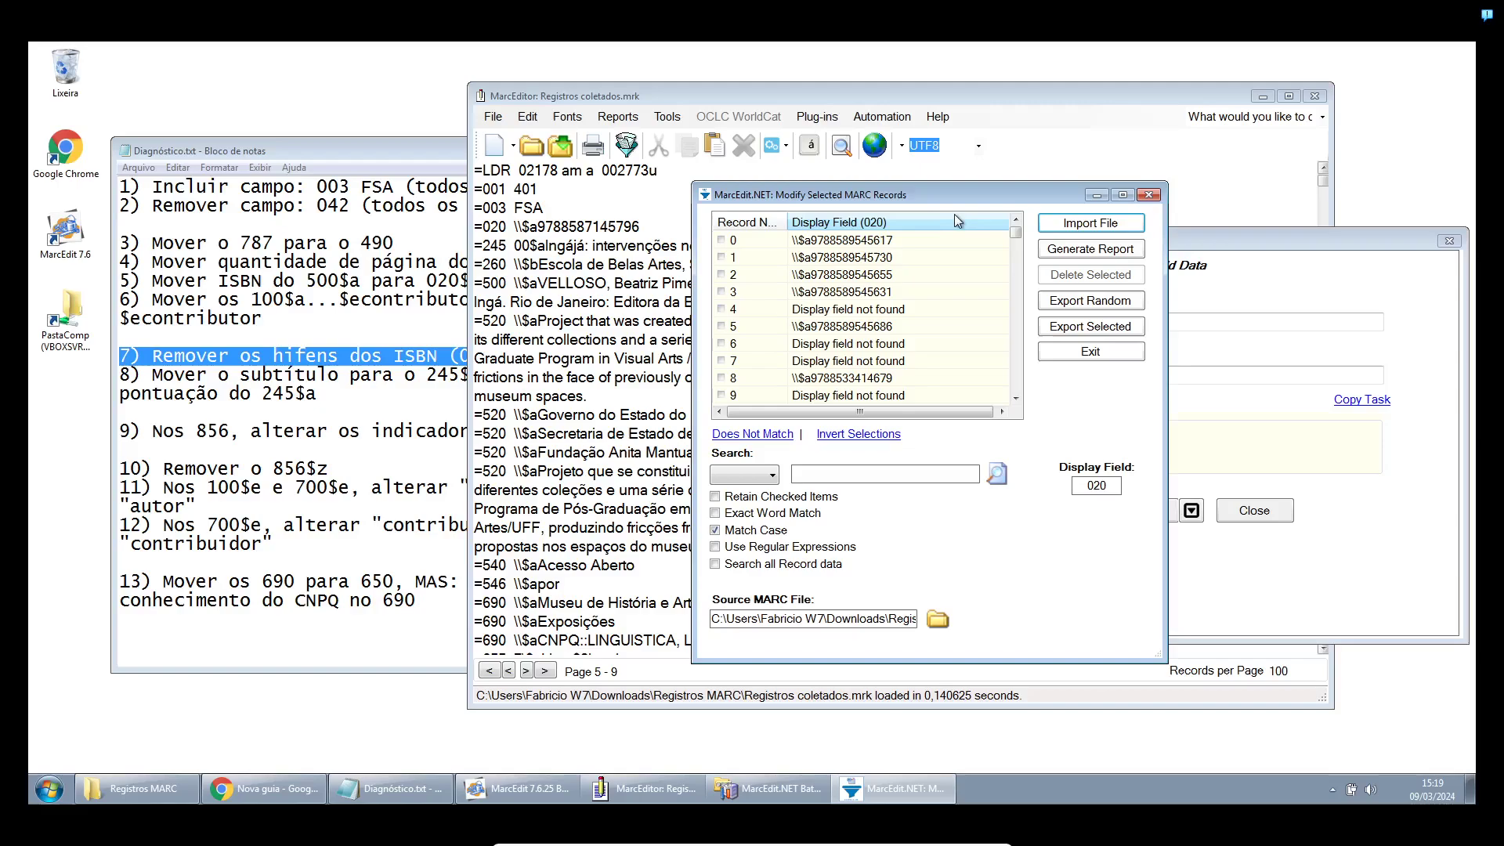
# Sort the record list by the 020 field, examine the ISBNs for hyphens, and close the list
pyautogui.click(927, 222)
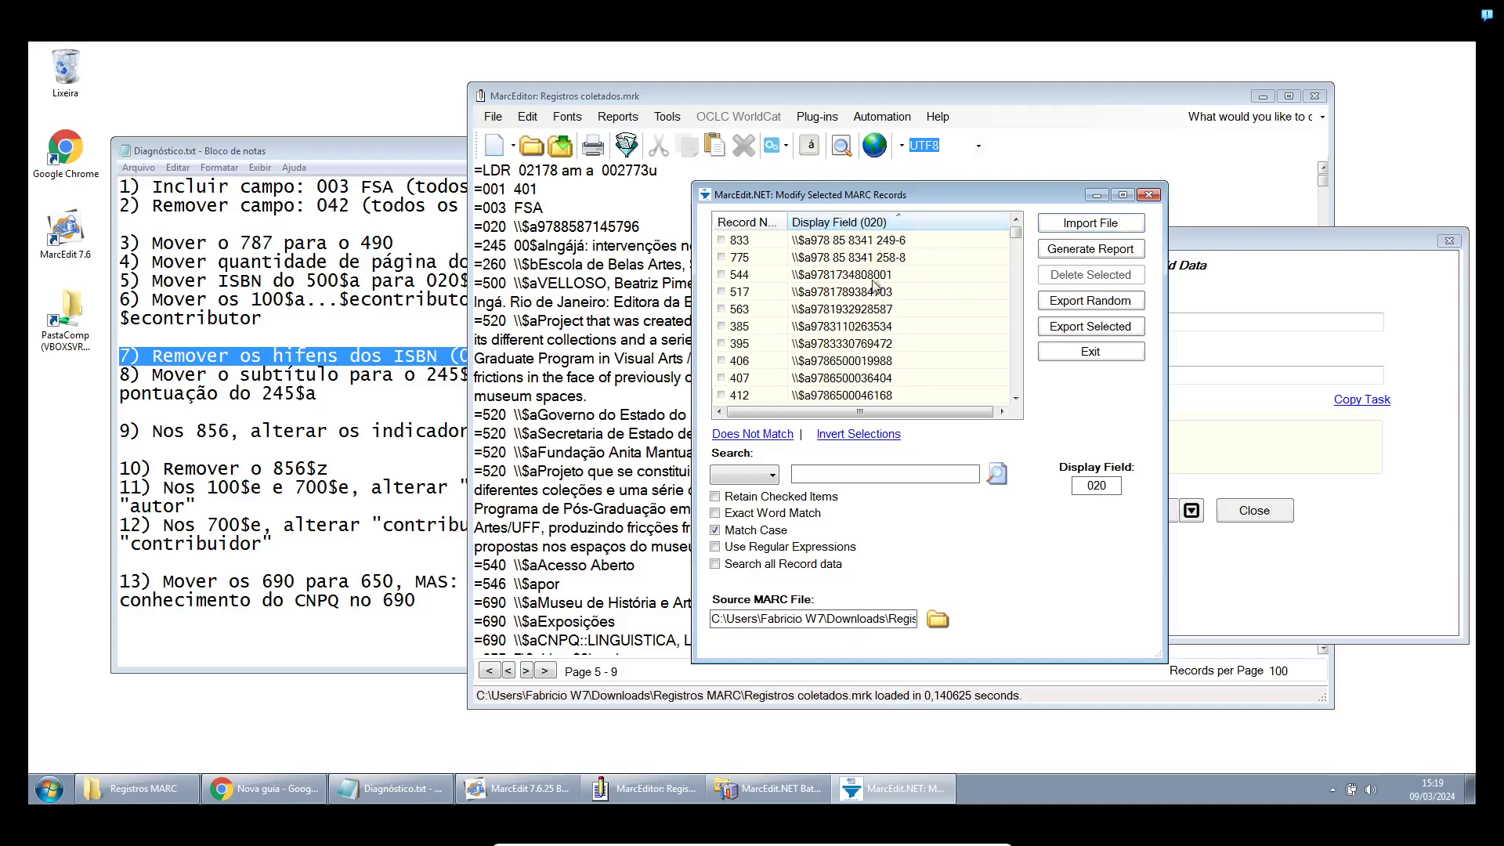
pyautogui.click(854, 259)
pyautogui.scroll(-5, 866, 310)
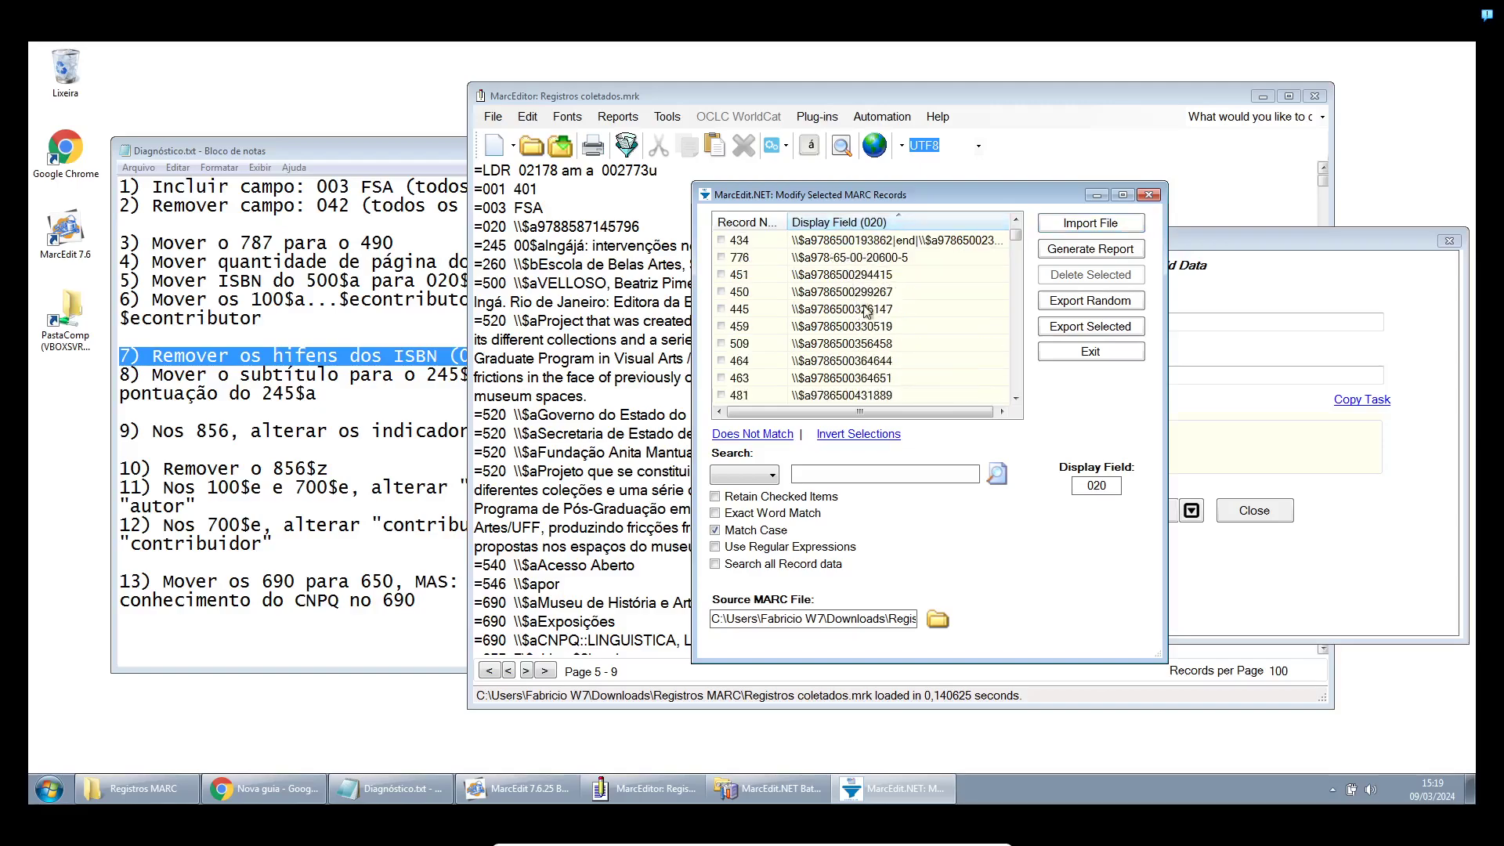
pyautogui.click(835, 261)
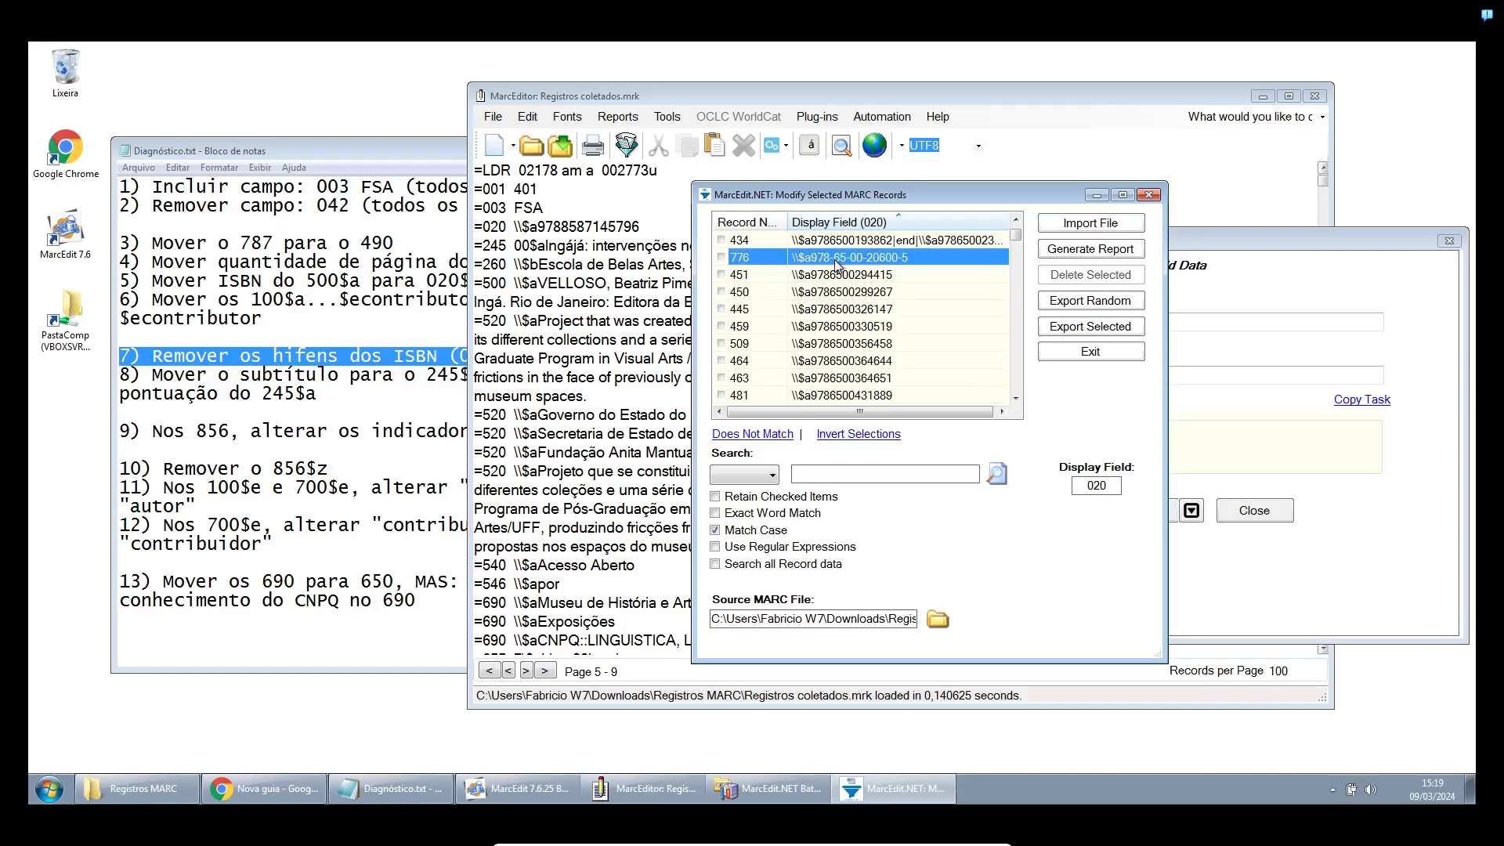
pyautogui.click(1148, 195)
# Replace every "-" in field 020 with nothing across all records
pyautogui.click(1039, 320)
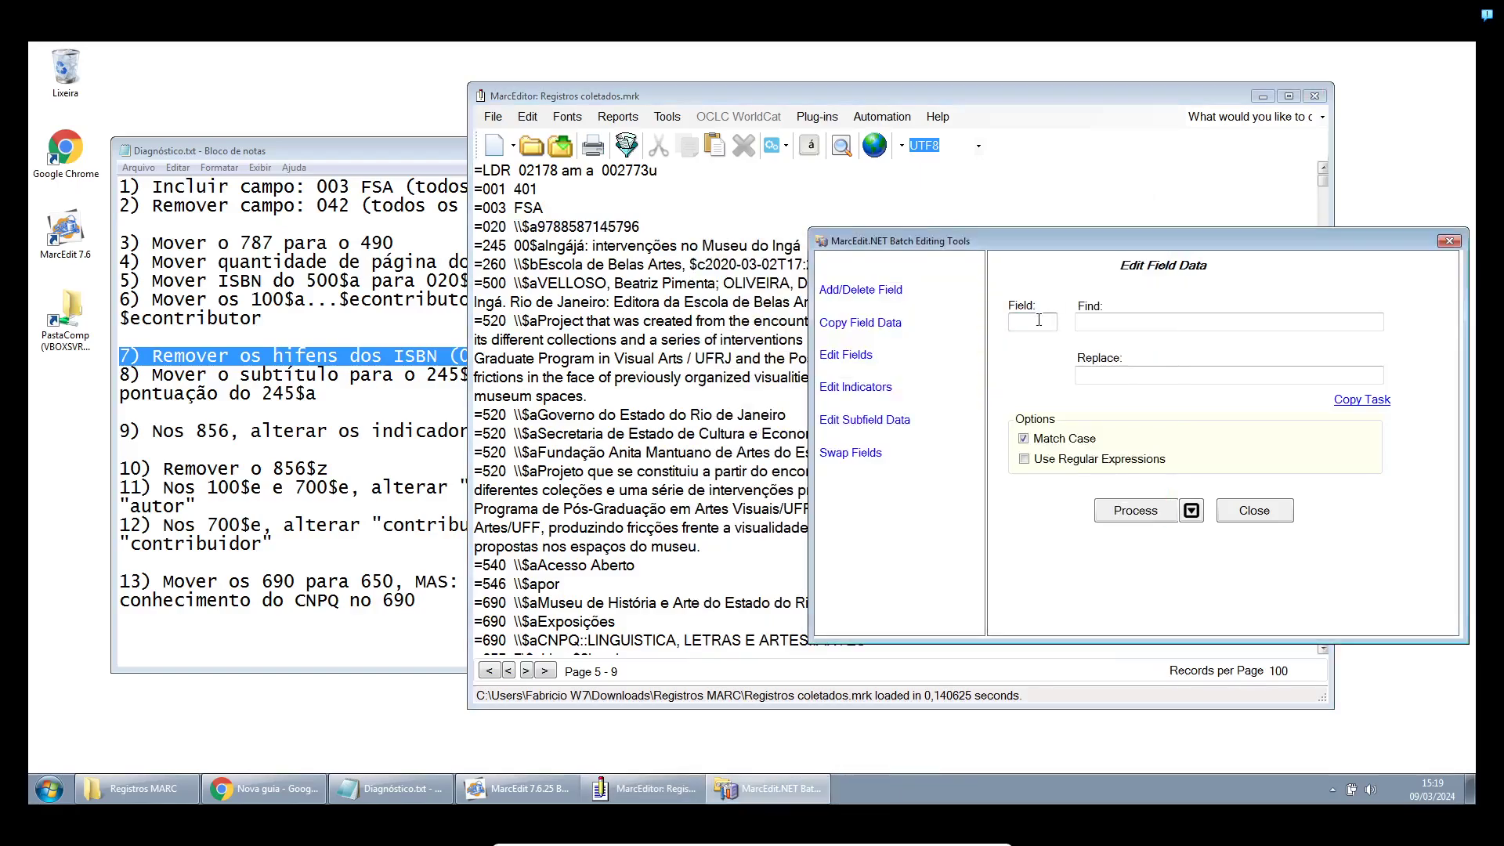
pyautogui.write('020')
pyautogui.click(1094, 329)
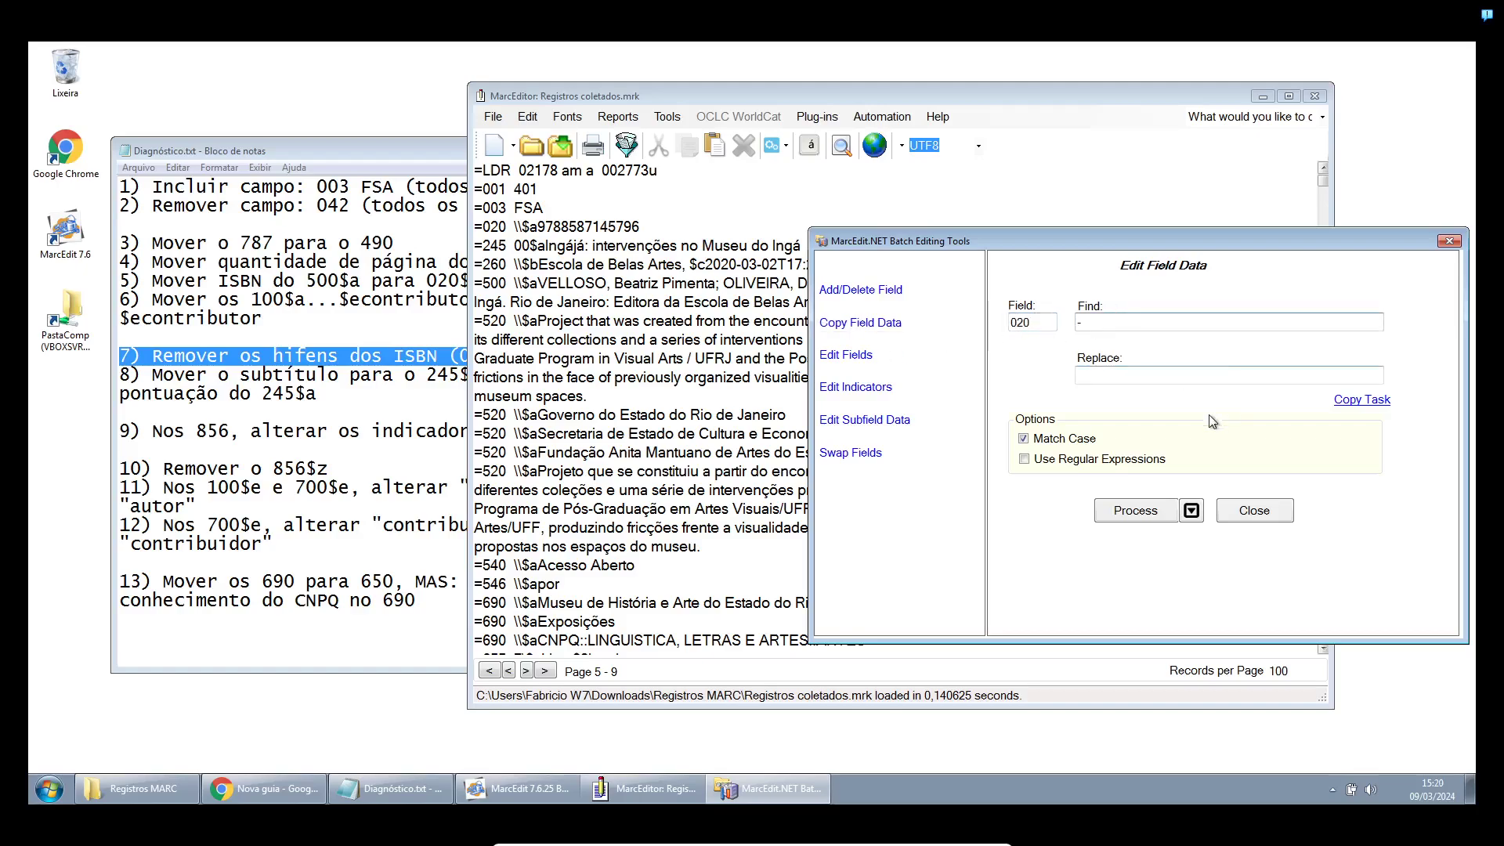
pyautogui.press('Tab')
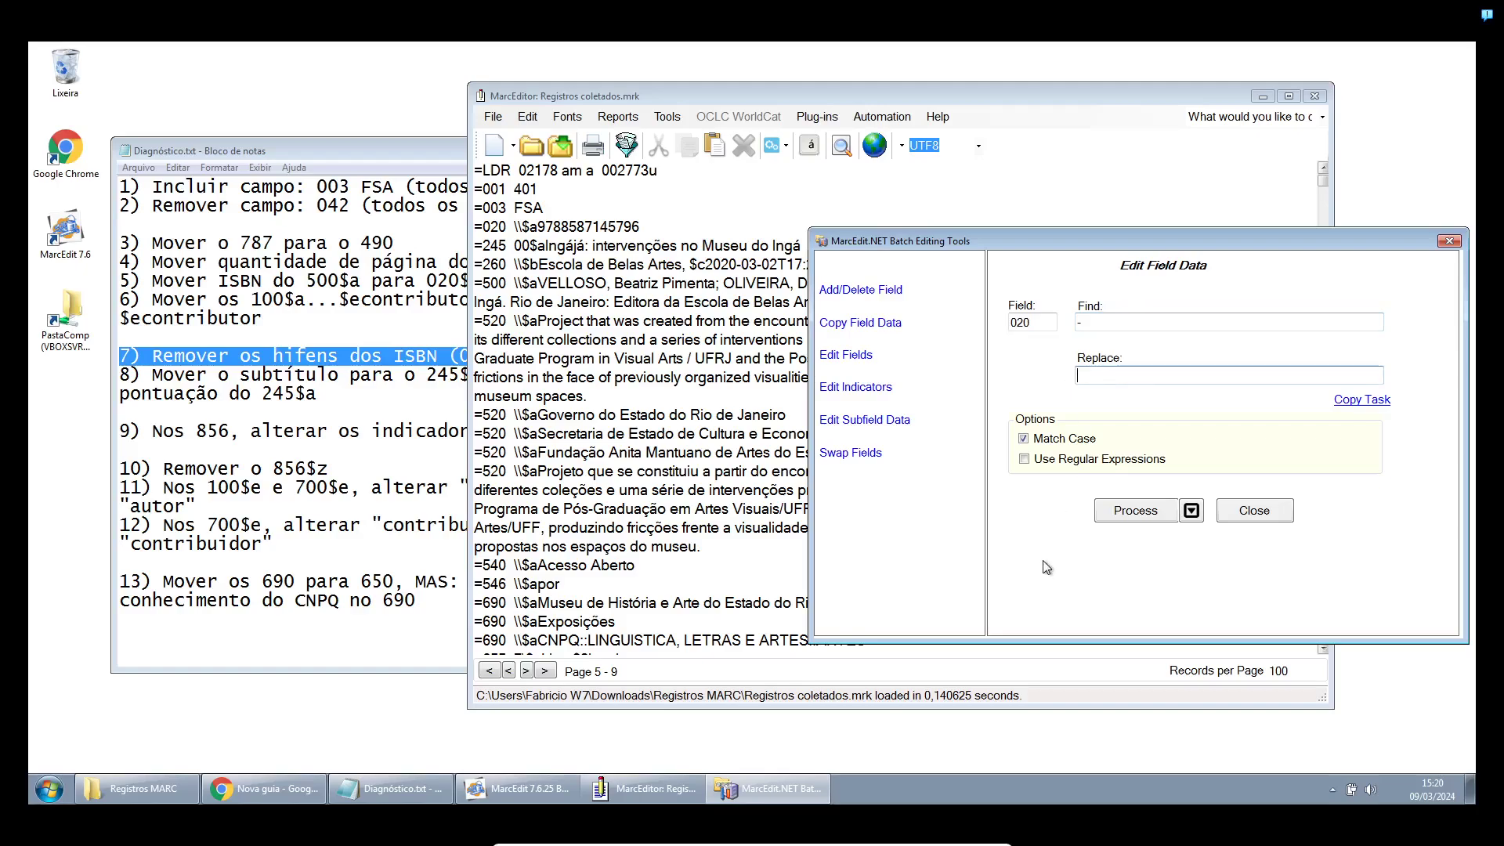
pyautogui.click(1136, 510)
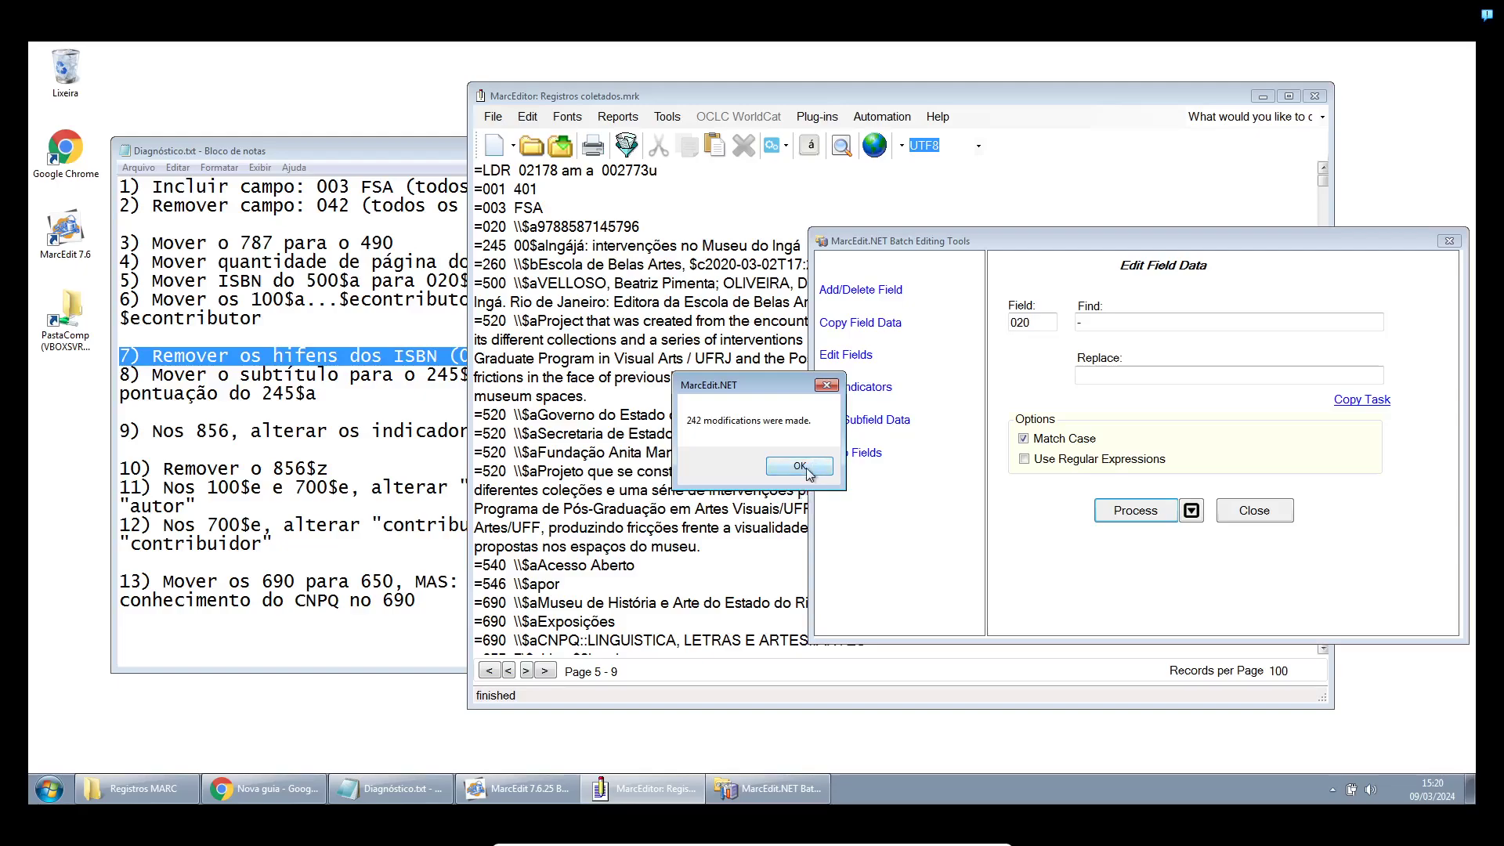
pyautogui.click(800, 467)
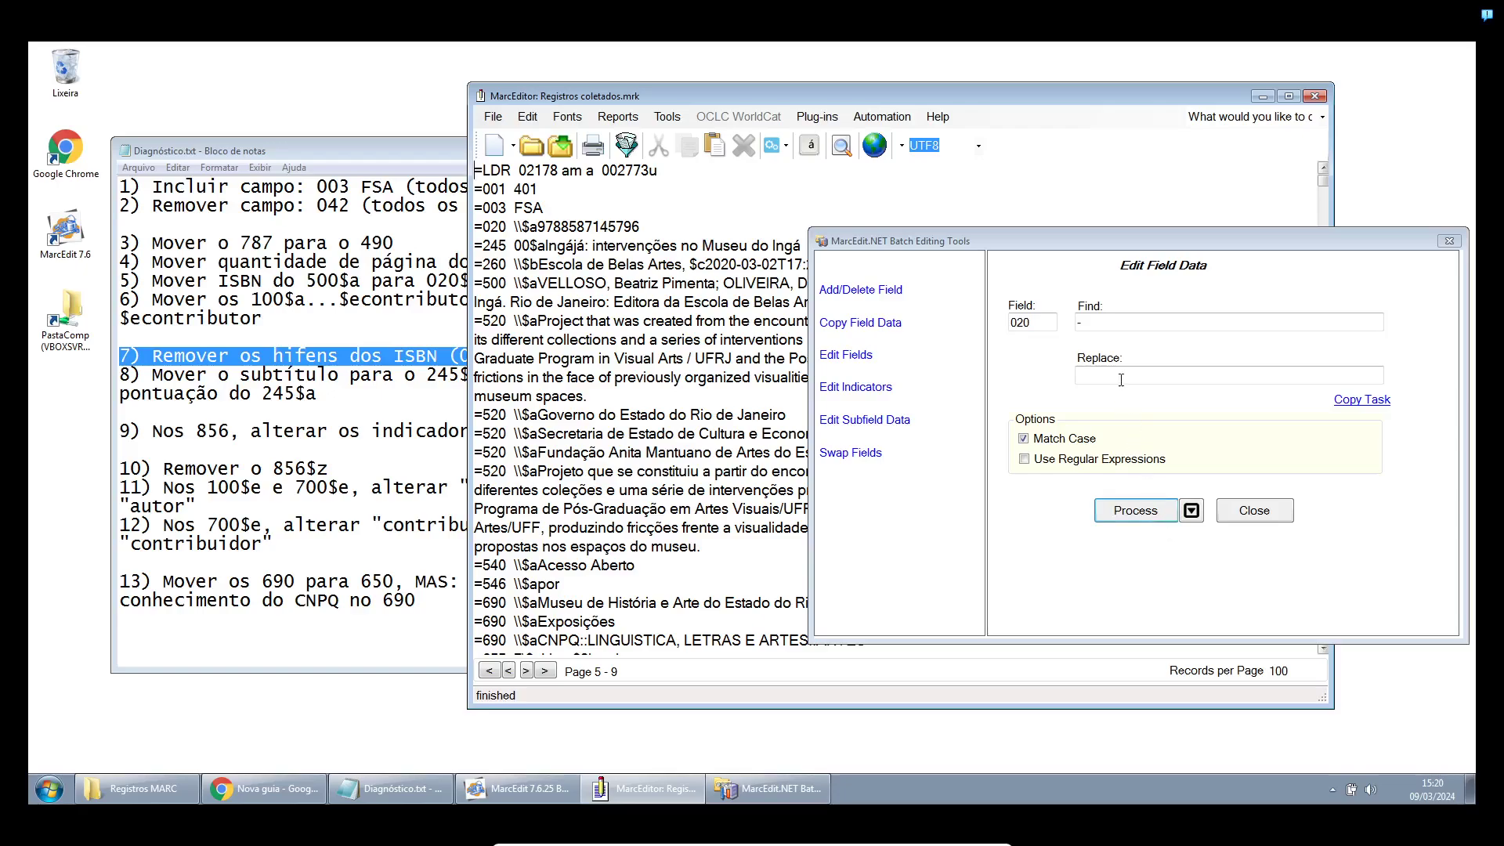
# Close the batch editing tools and save Registros coletados.mrk
pyautogui.click(1067, 325)
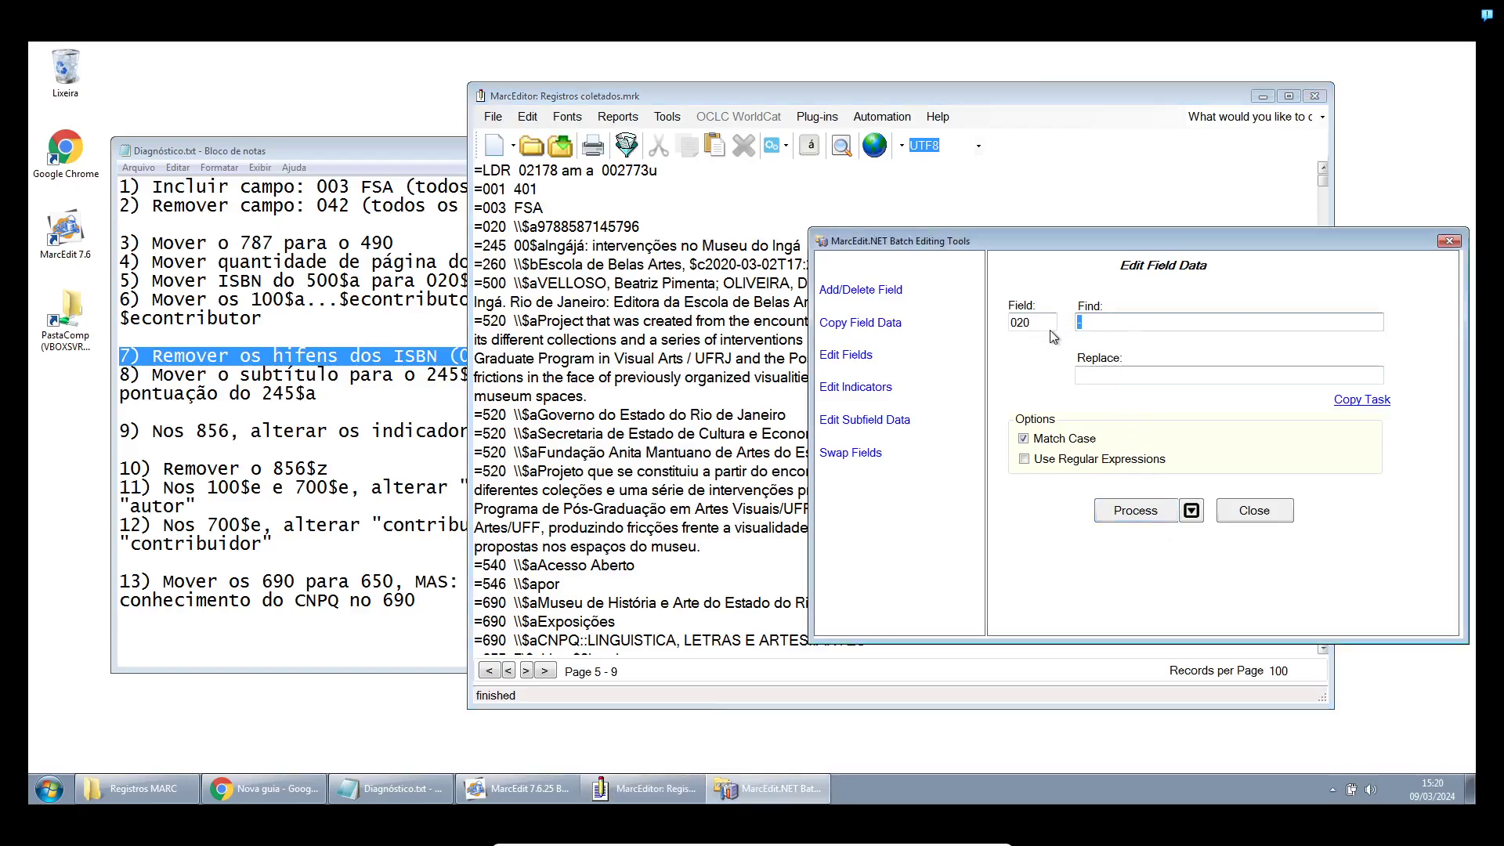
pyautogui.press('BackSpace')
pyautogui.click(1115, 373)
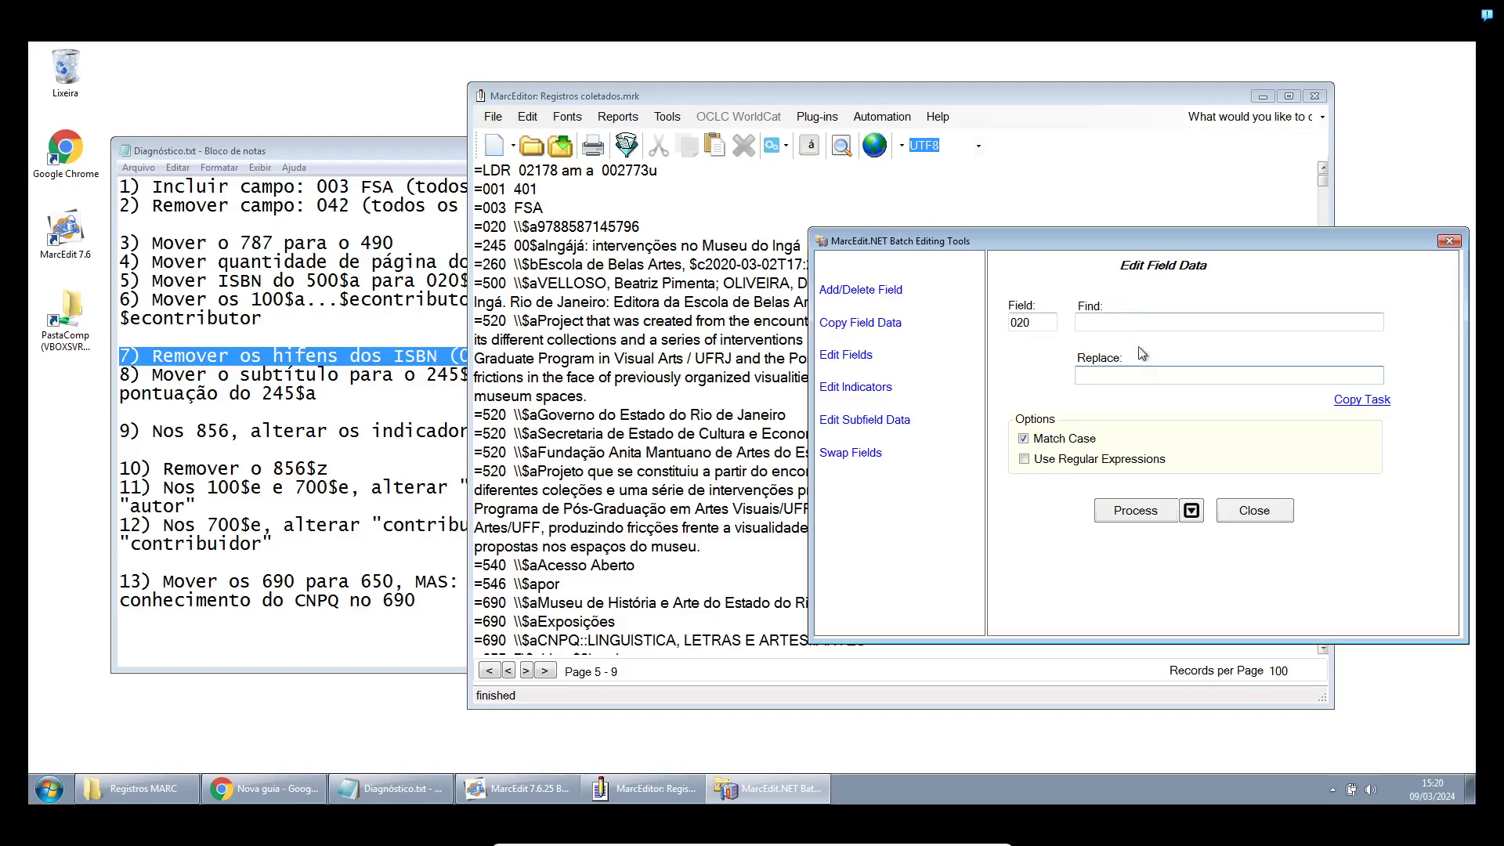
pyautogui.click(1251, 510)
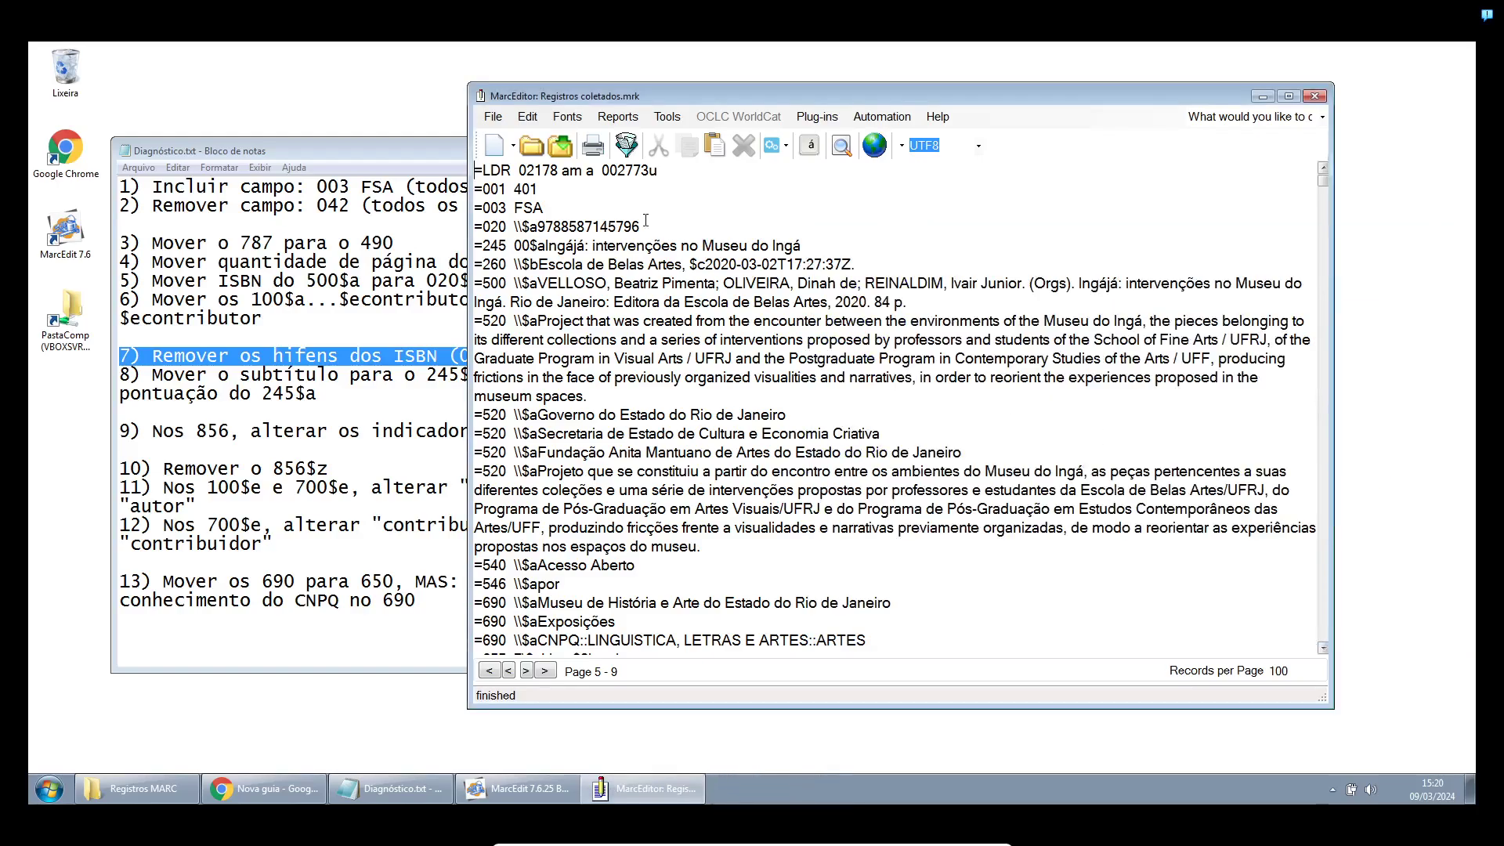
pyautogui.click(553, 154)
# List all records for selection again with 020 as the display field, sorted by ISBN
pyautogui.click(495, 117)
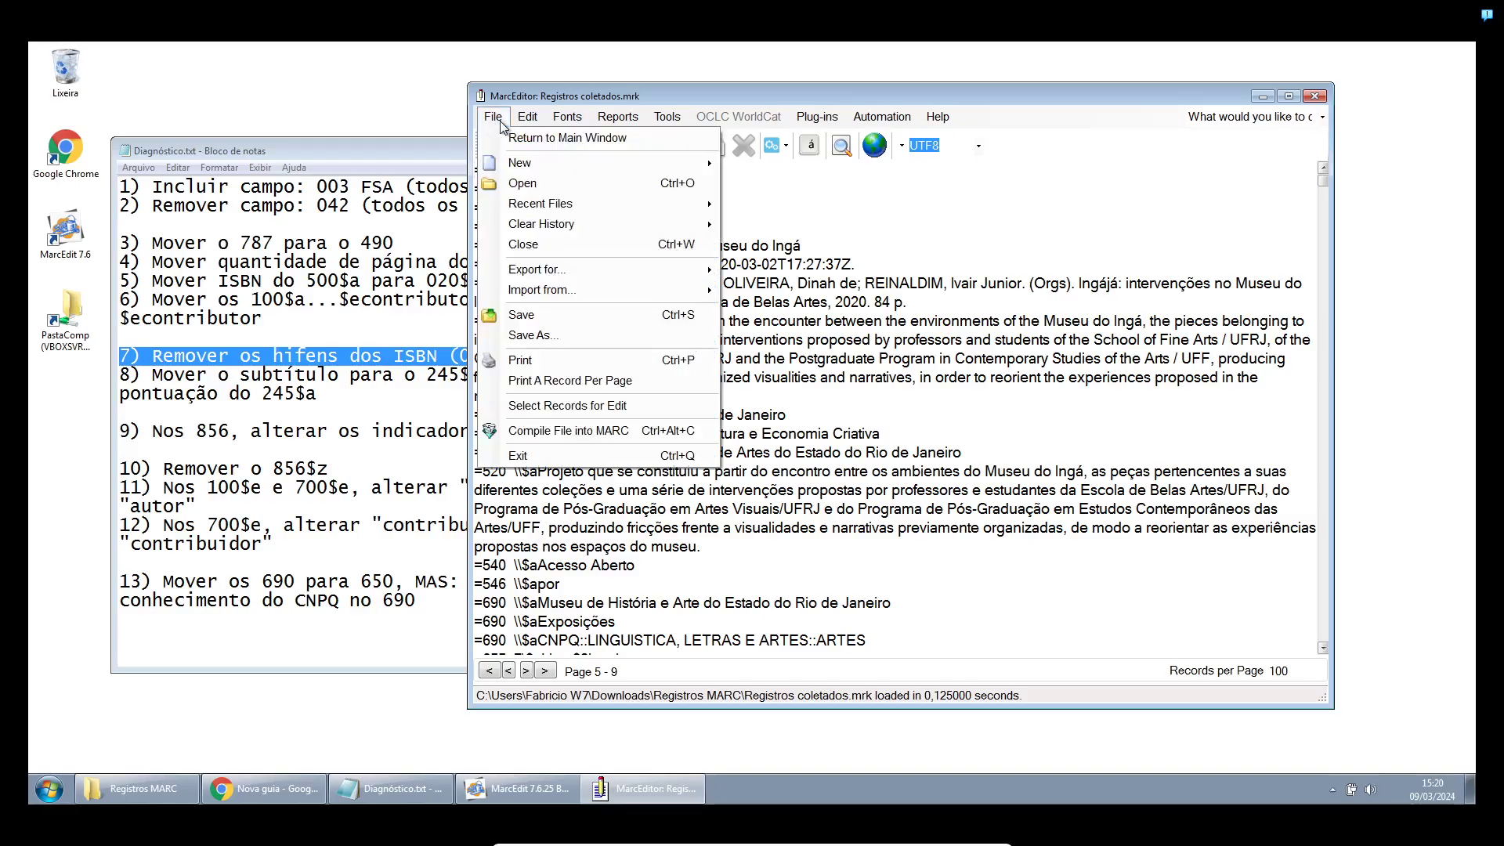
pyautogui.click(575, 406)
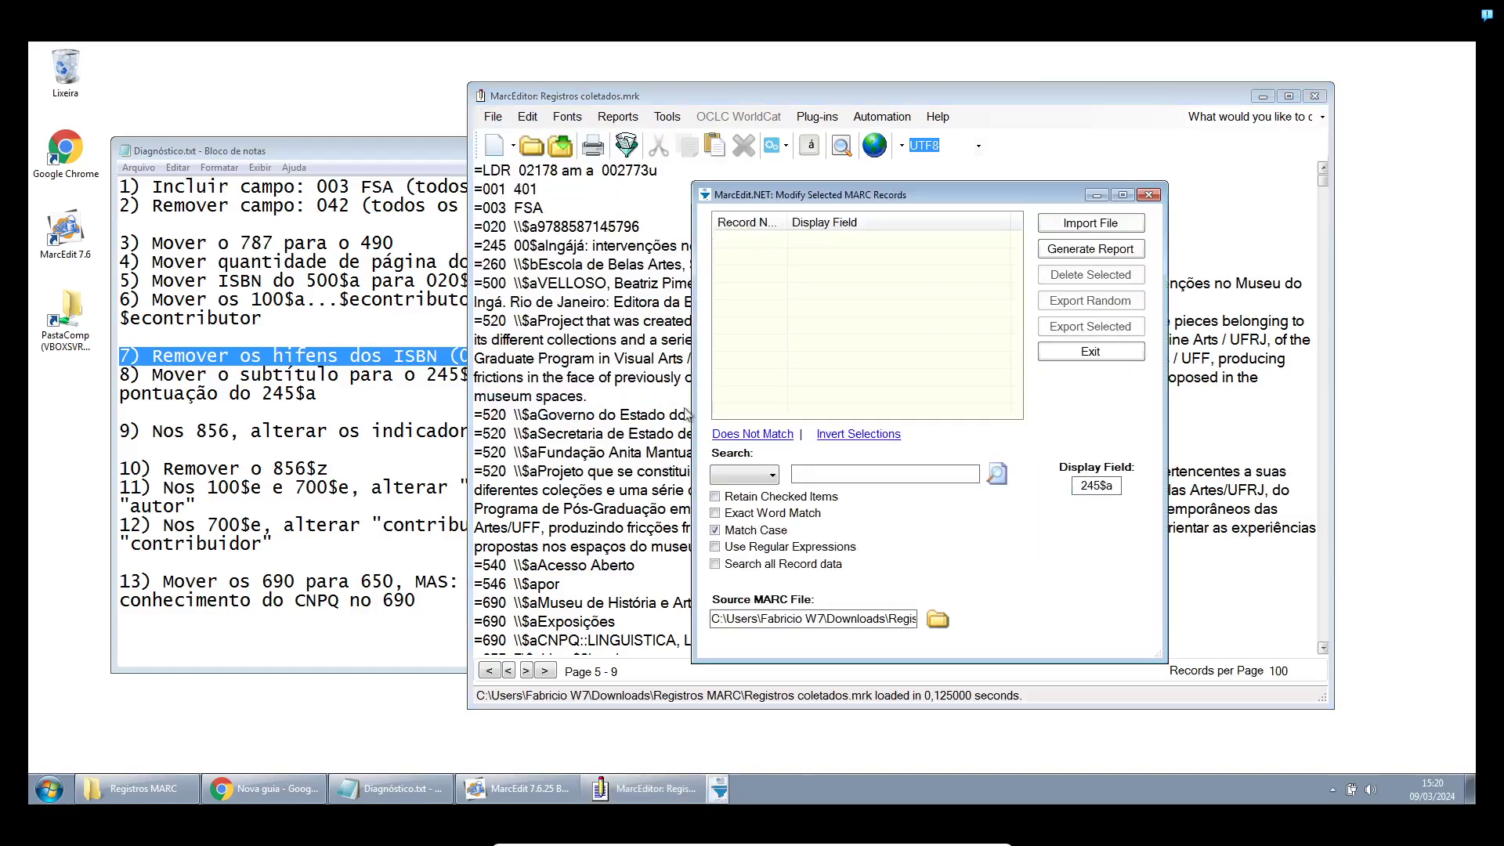
pyautogui.moveTo(1077, 486); pyautogui.dragTo(1115, 487)
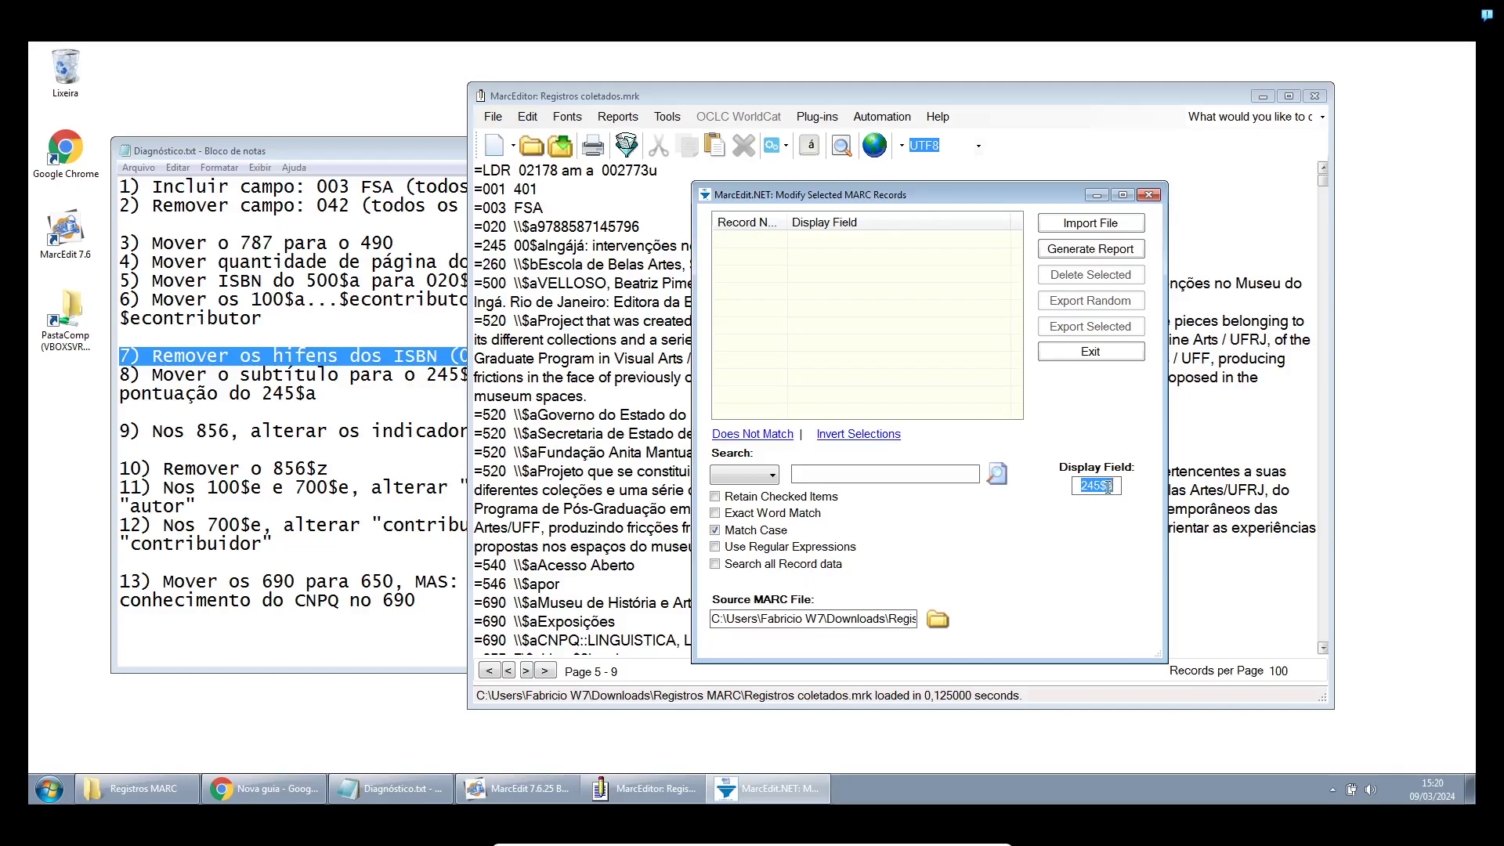
pyautogui.write('020')
pyautogui.click(1059, 232)
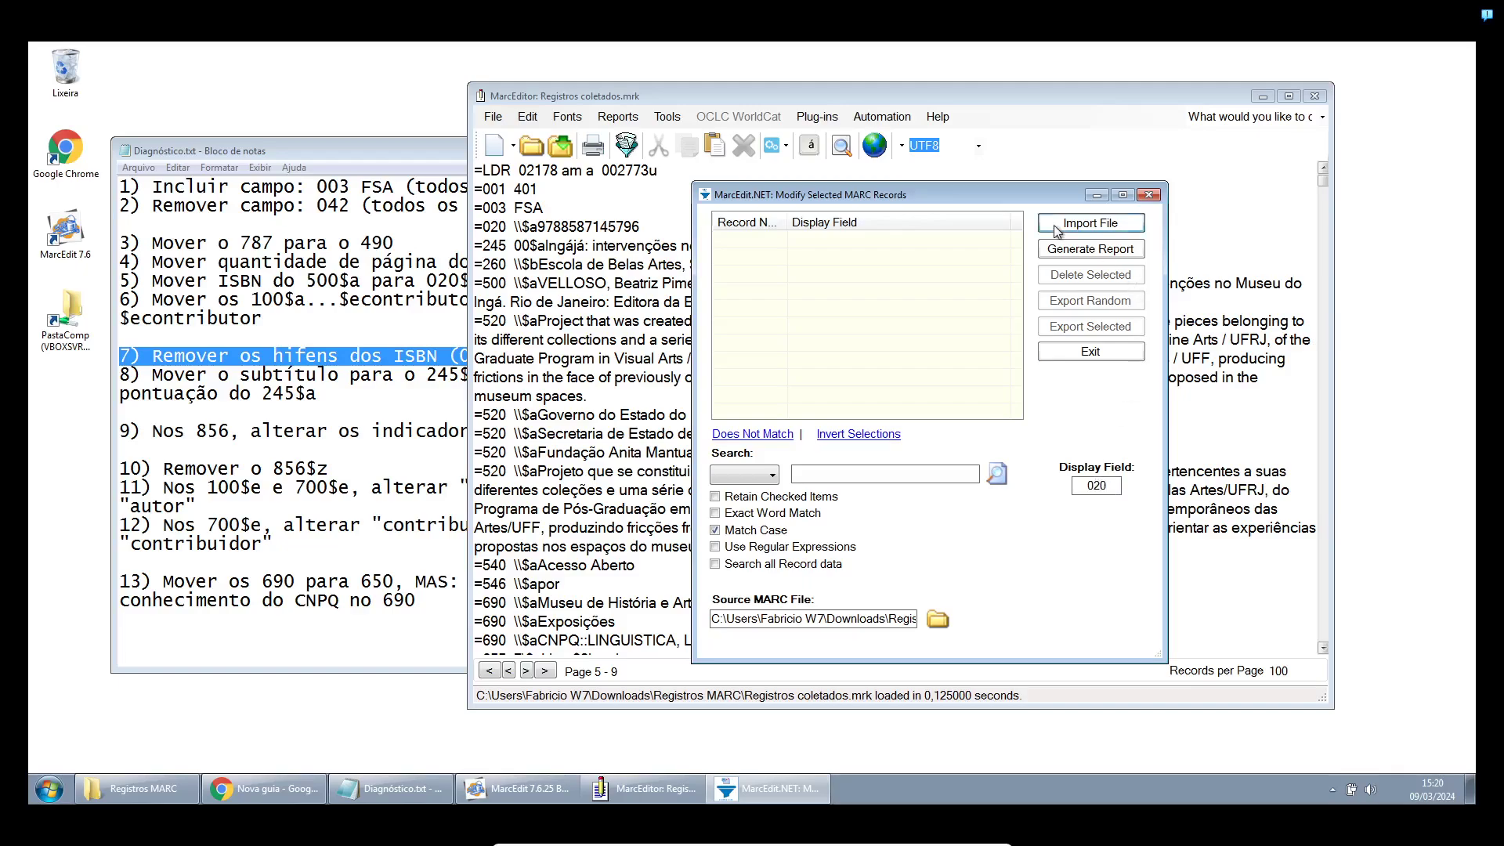
pyautogui.click(948, 226)
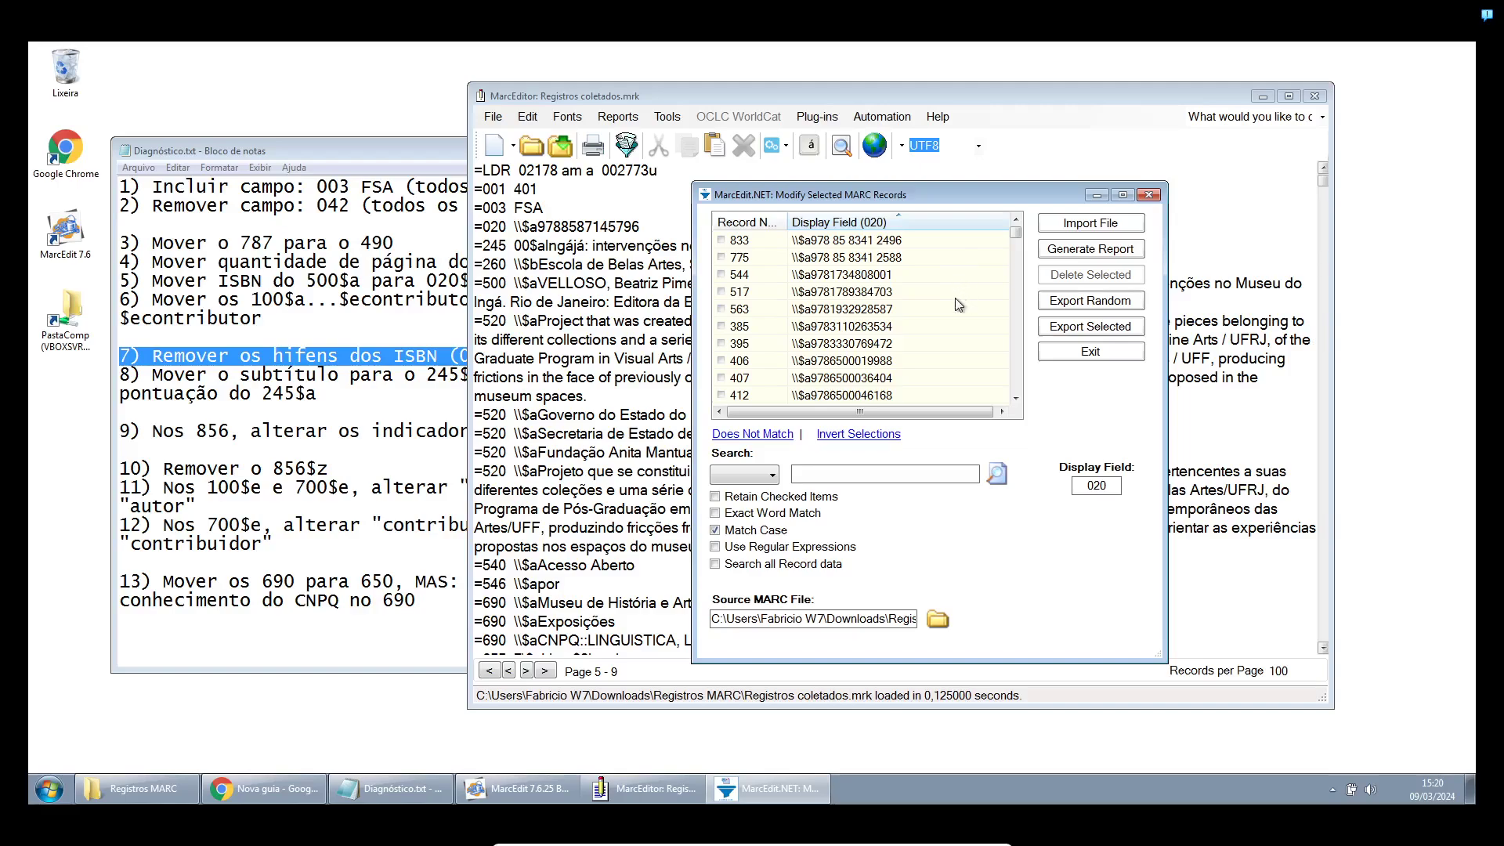
# Examine the sorted 020 values for remaining hyphens and close the record selection list
pyautogui.scroll(-5, 957, 313)
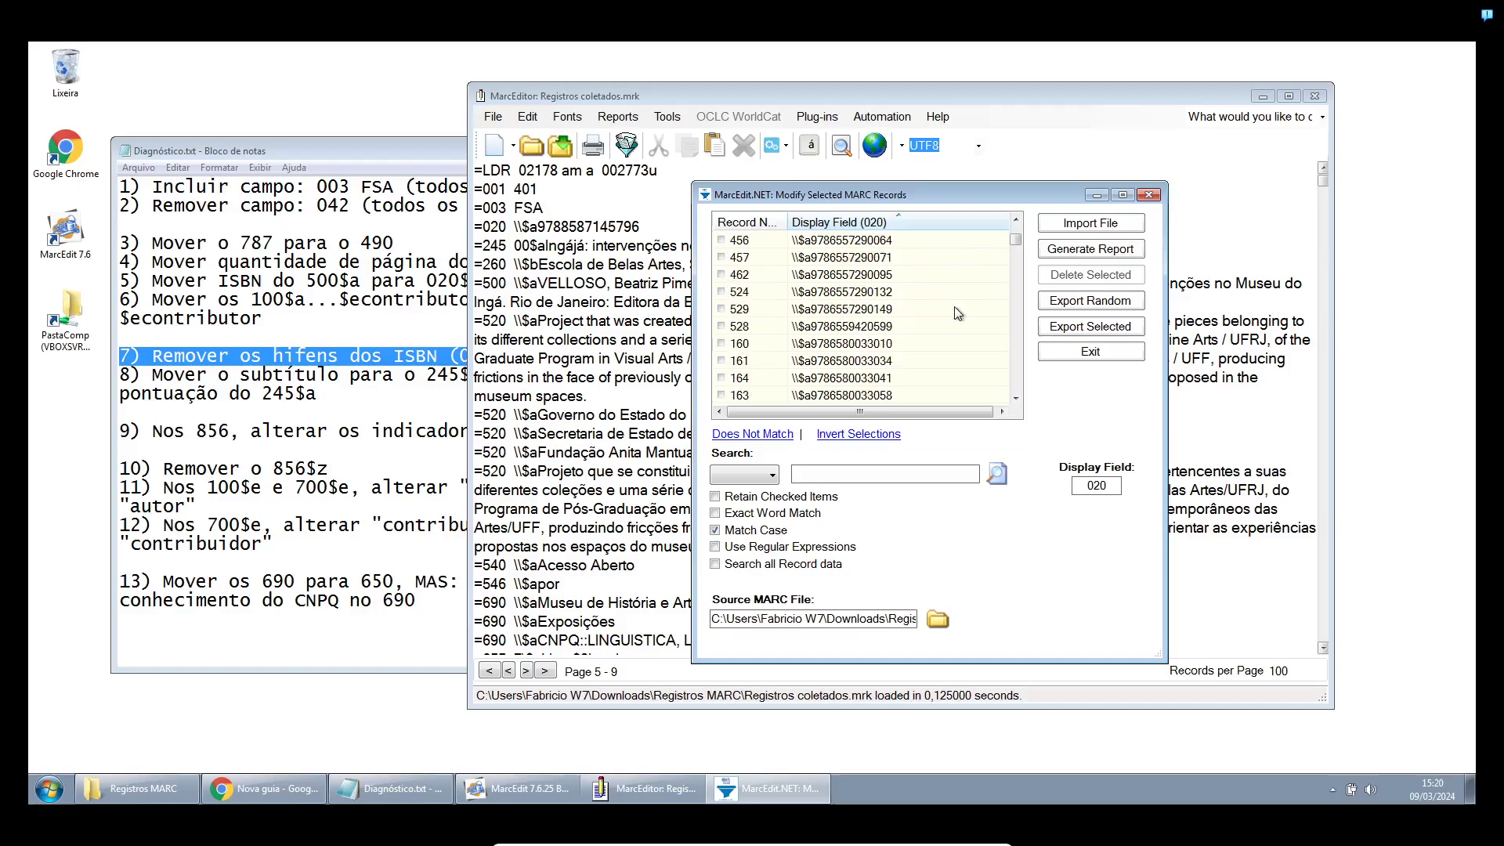
pyautogui.scroll(-5, 957, 314)
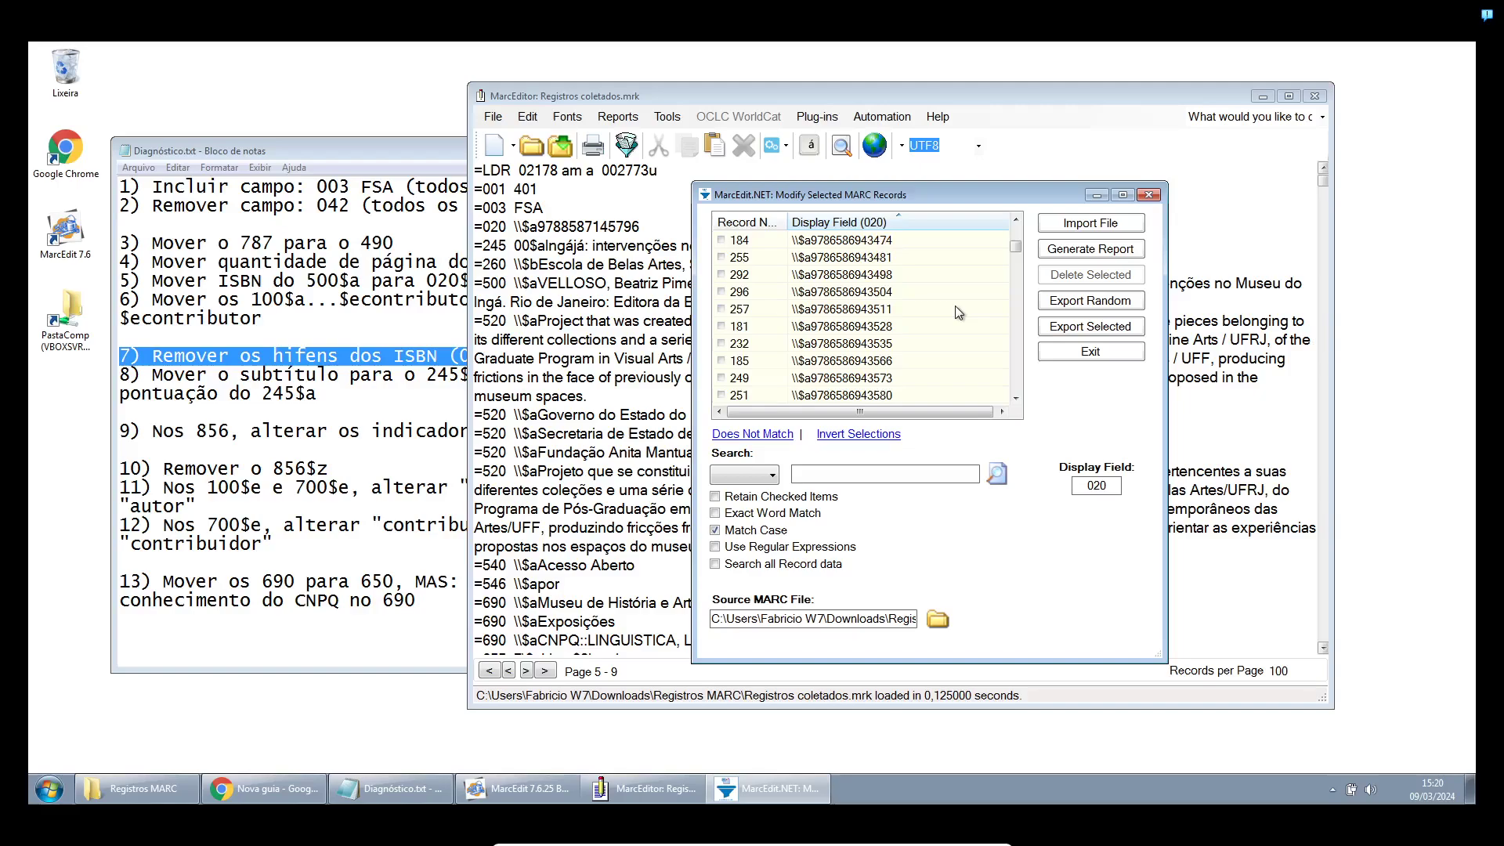
pyautogui.moveTo(1015, 257); pyautogui.dragTo(1011, 309)
pyautogui.click(895, 244)
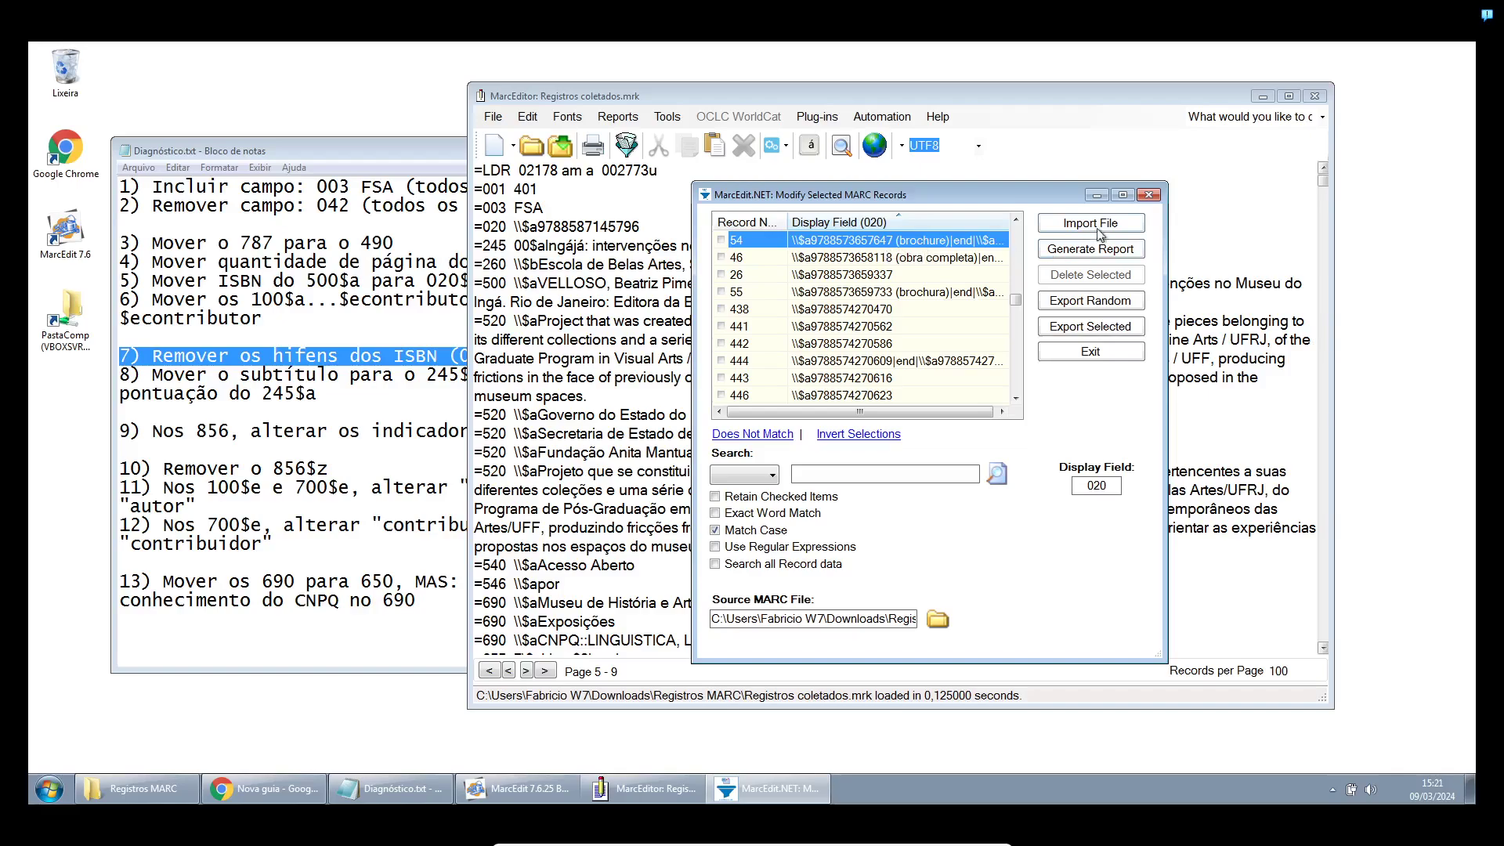
pyautogui.click(1149, 195)
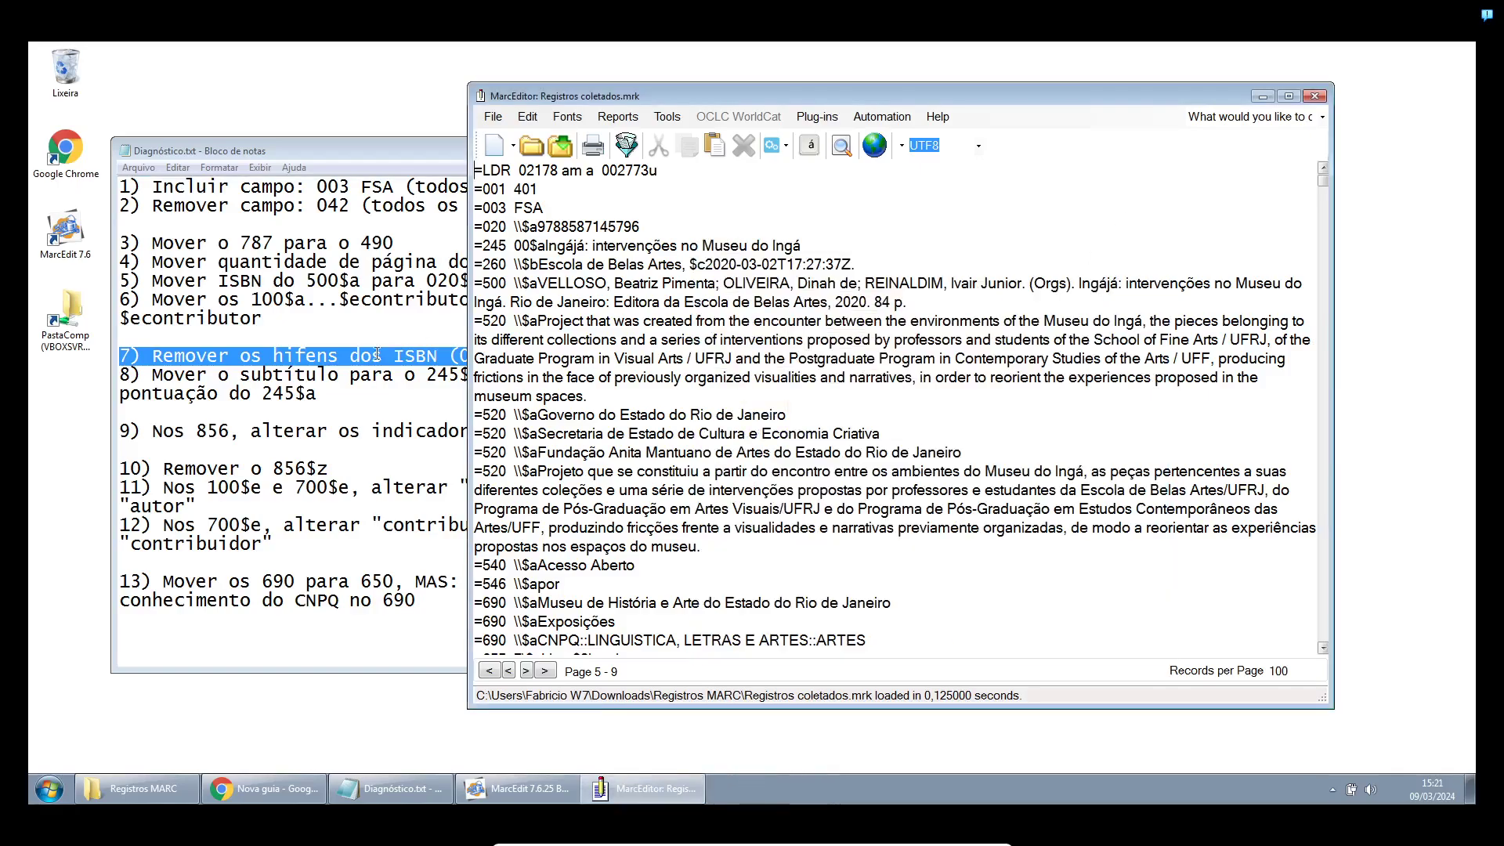
# Consult Diagnóstico.txt for the next task and examine how title and subtitle are written in the 245 field of record 401
pyautogui.click(329, 362)
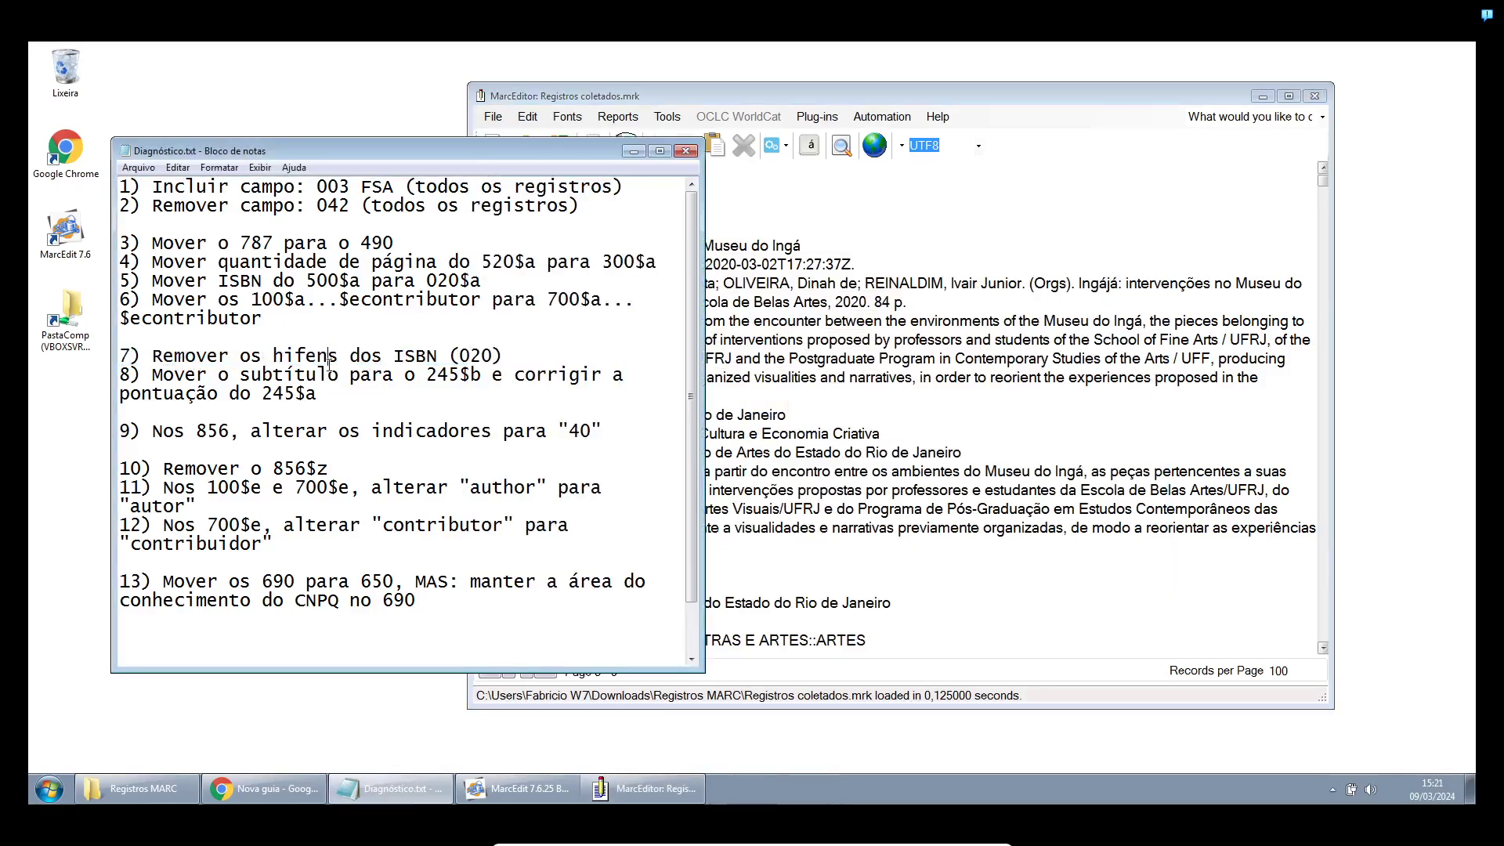
pyautogui.click(761, 339)
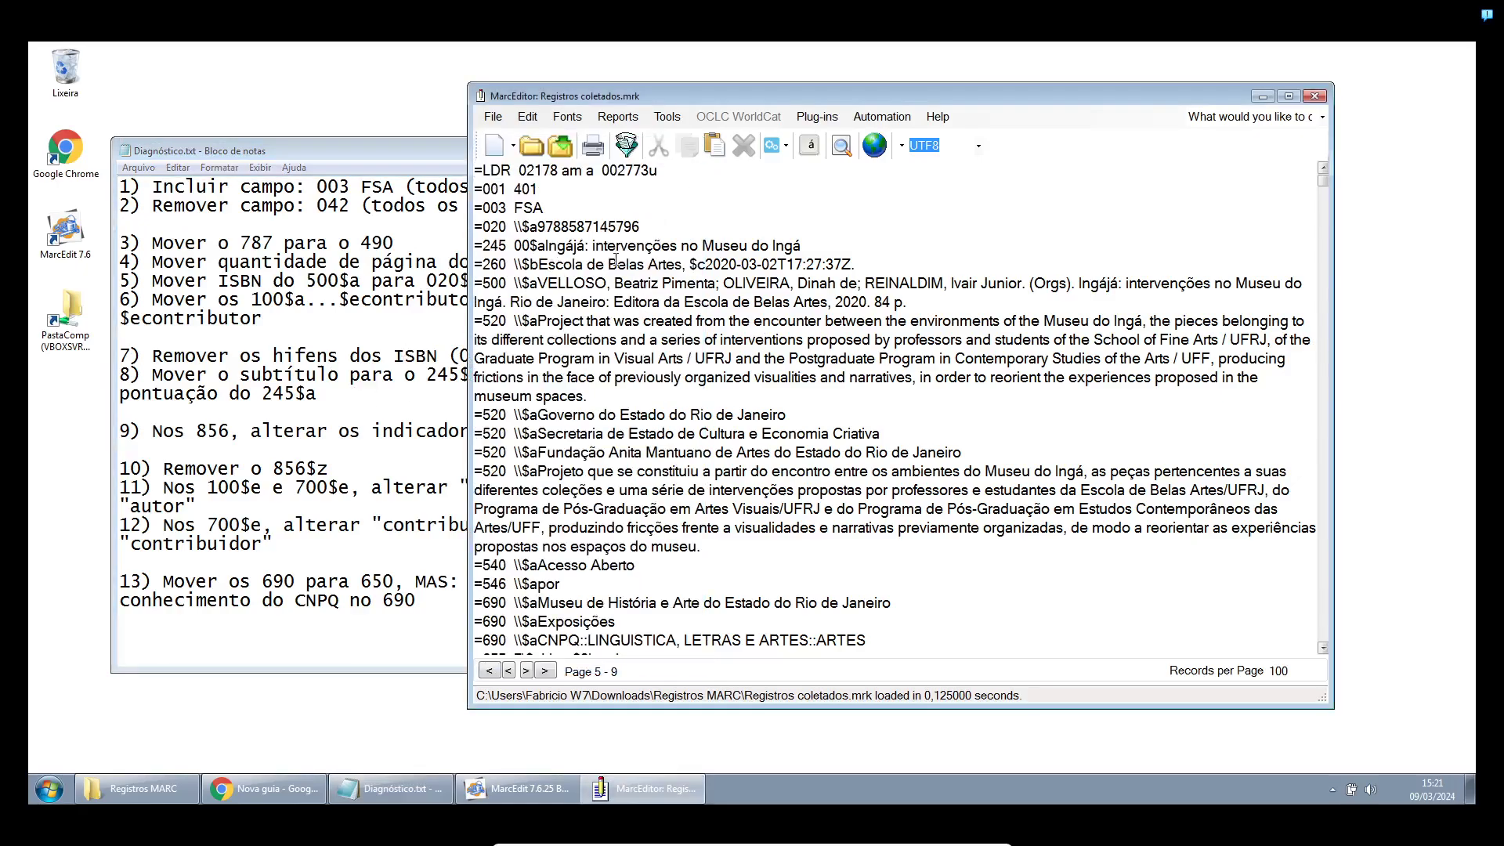
pyautogui.moveTo(826, 248); pyautogui.dragTo(537, 247)
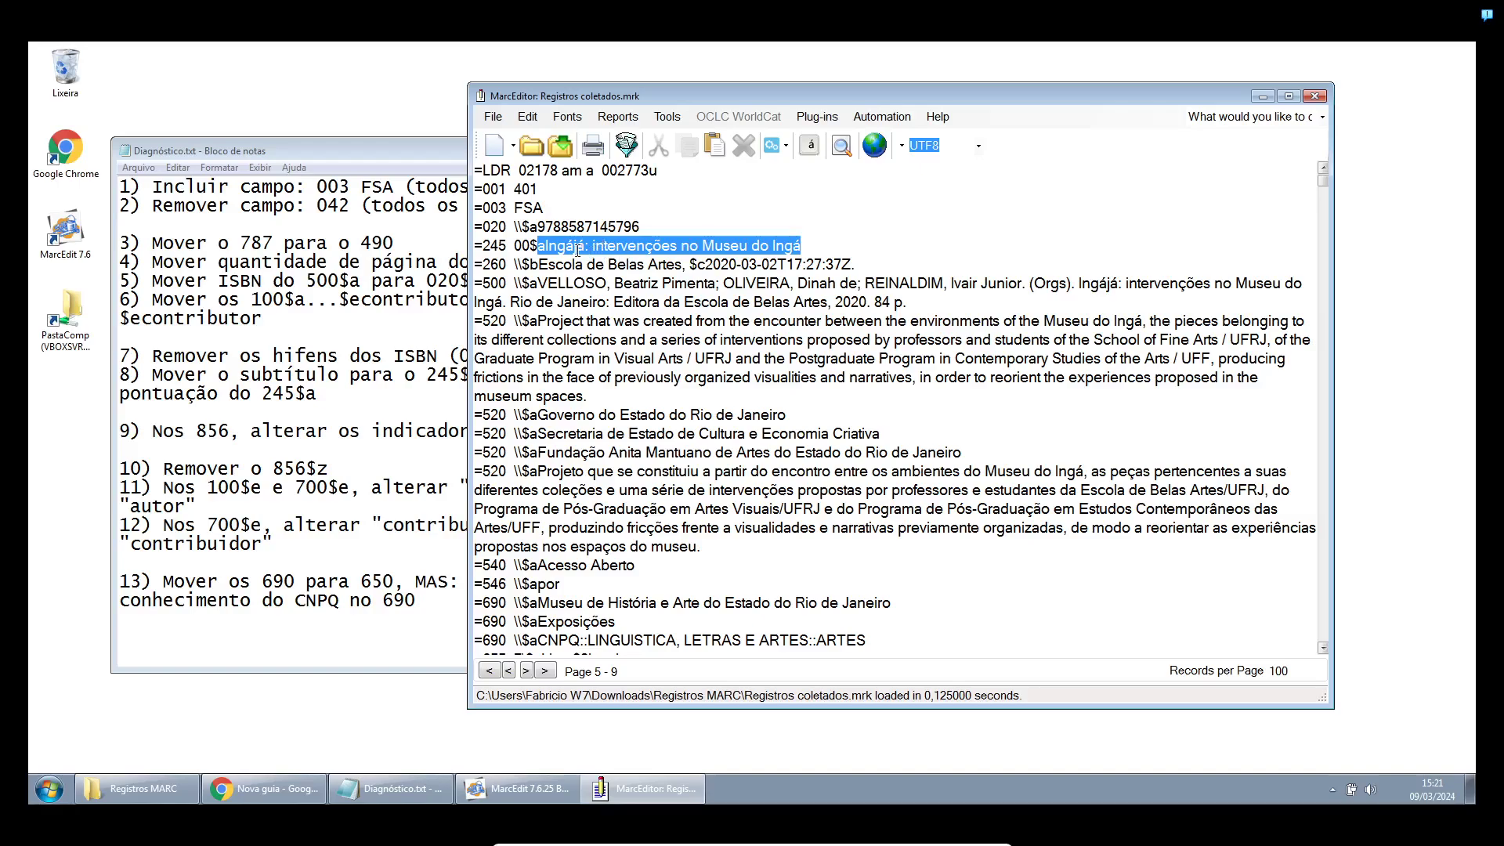
pyautogui.click(540, 245)
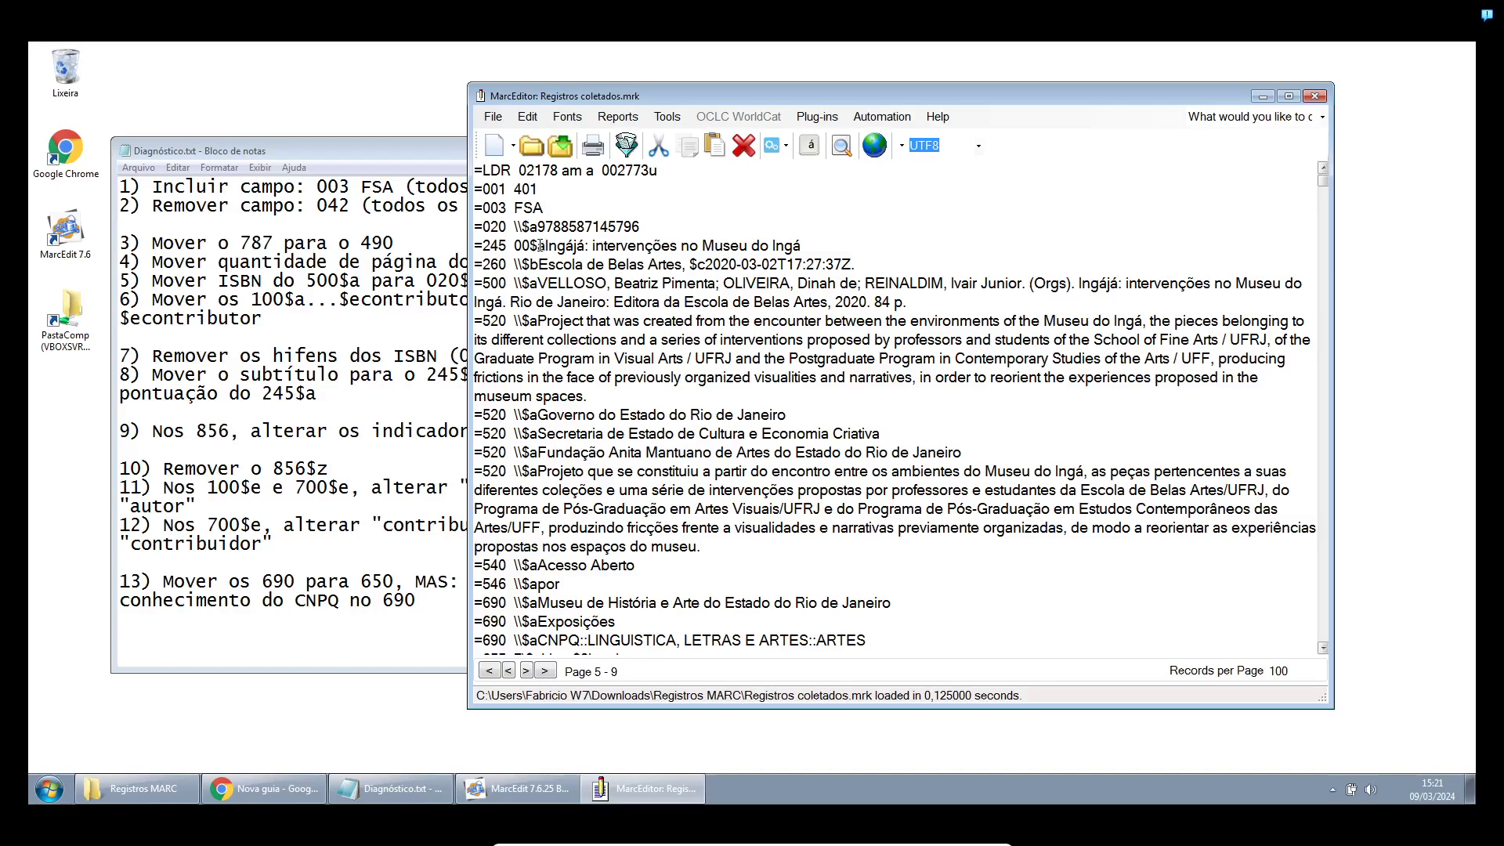
pyautogui.doubleClick(539, 245)
pyautogui.click(532, 246)
pyautogui.moveTo(800, 248); pyautogui.dragTo(483, 247)
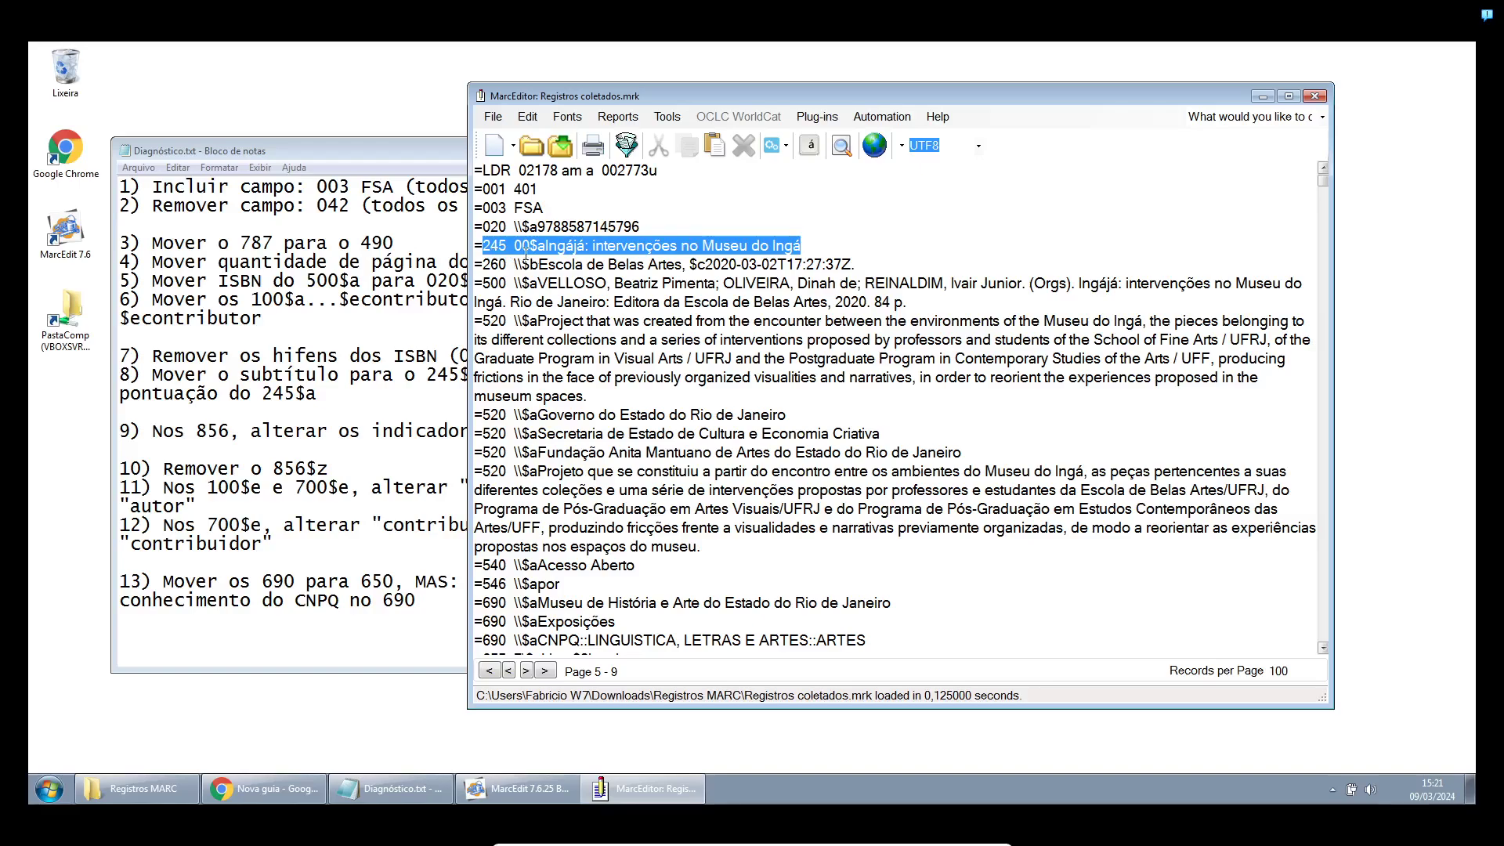
pyautogui.click(660, 247)
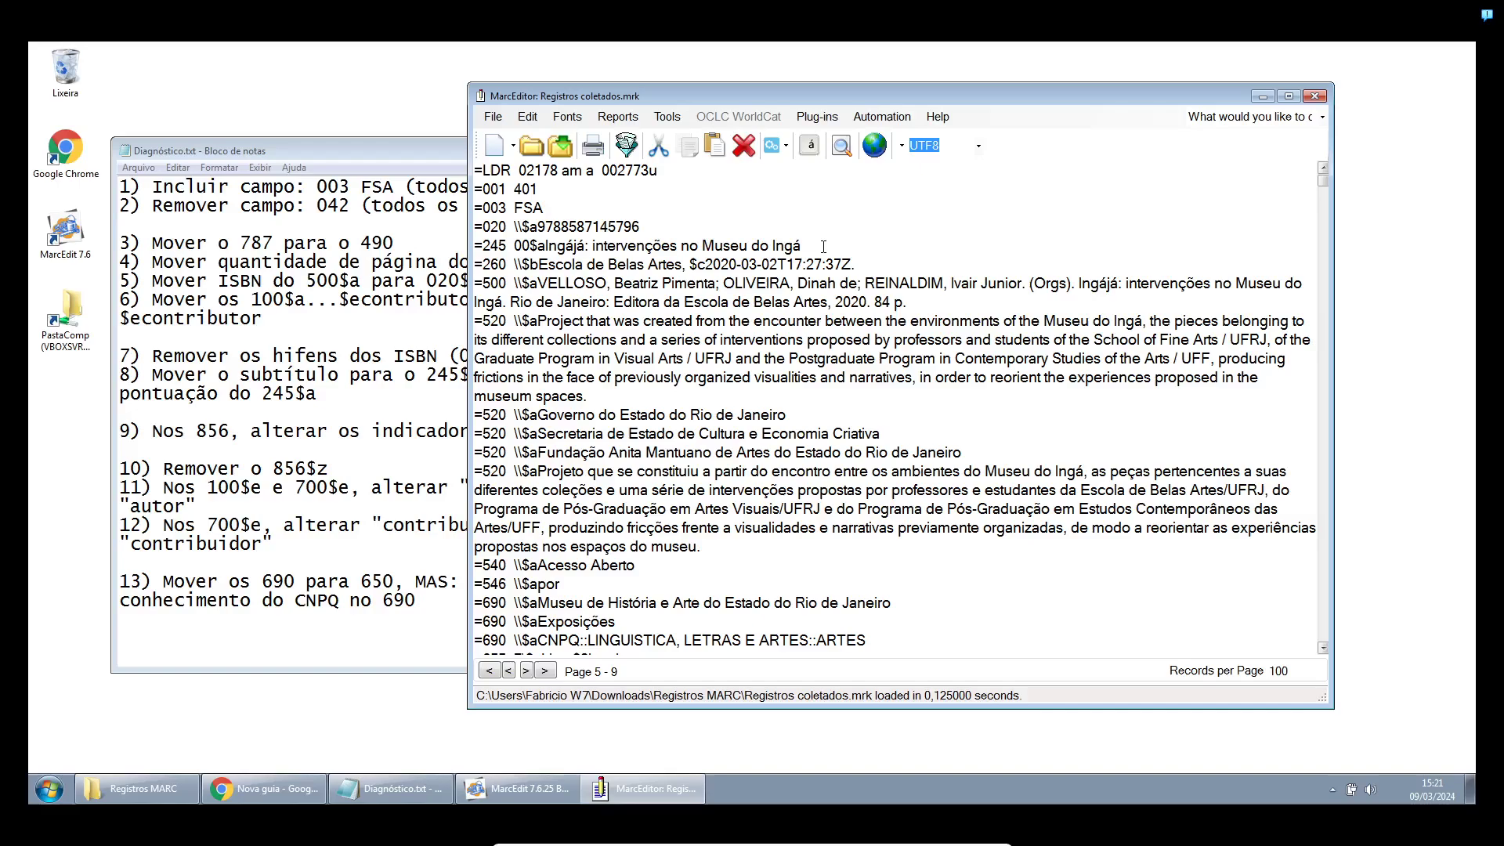
pyautogui.moveTo(823, 247); pyautogui.dragTo(483, 248)
pyautogui.click(548, 243)
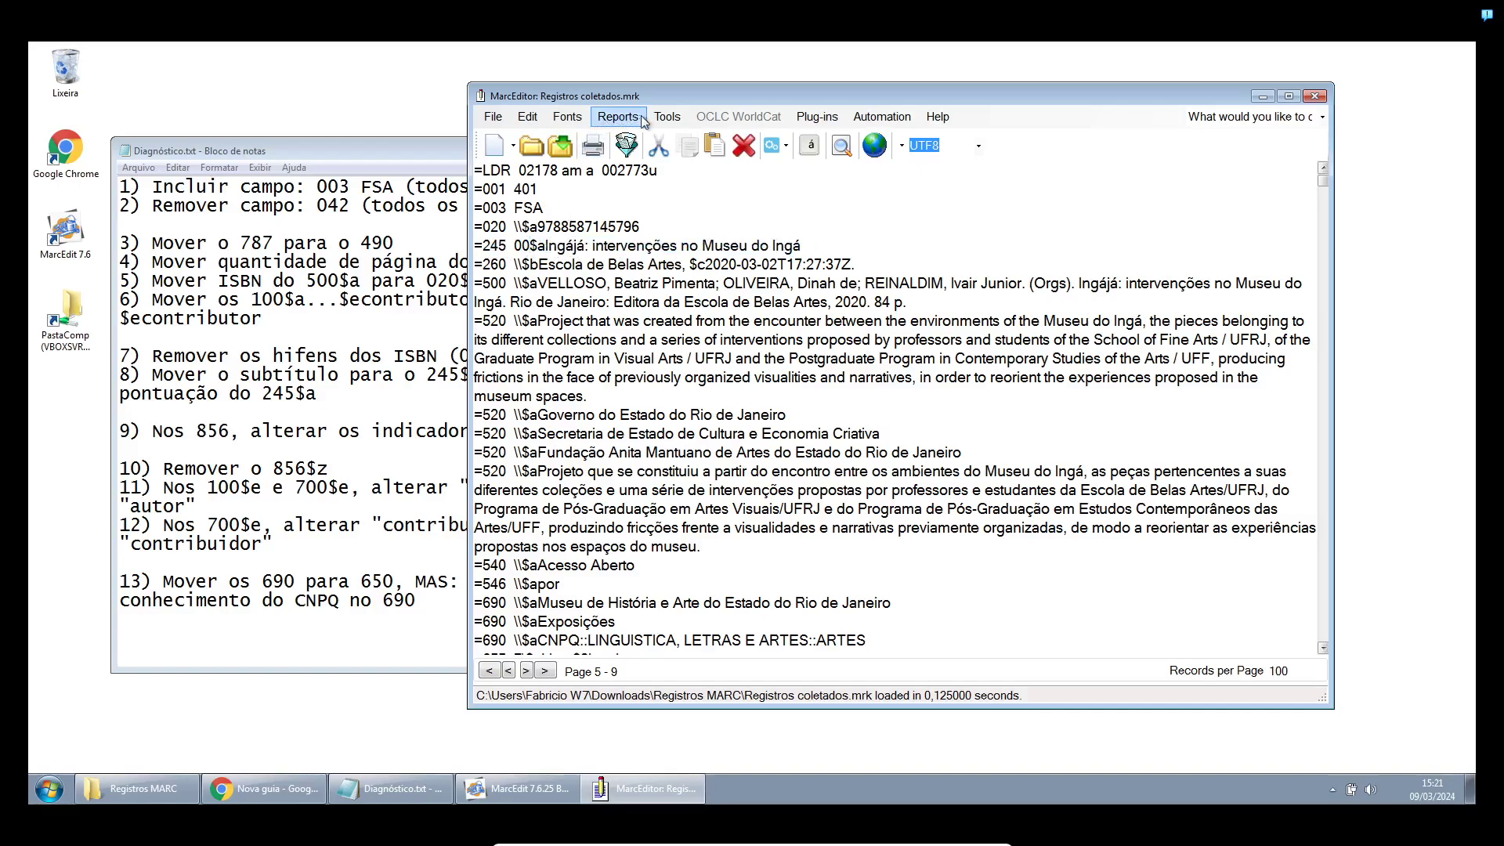
# Set up an Edit Field Data replacement on field 245 that finds ": " and replaces it with " :$b"
pyautogui.click(667, 117)
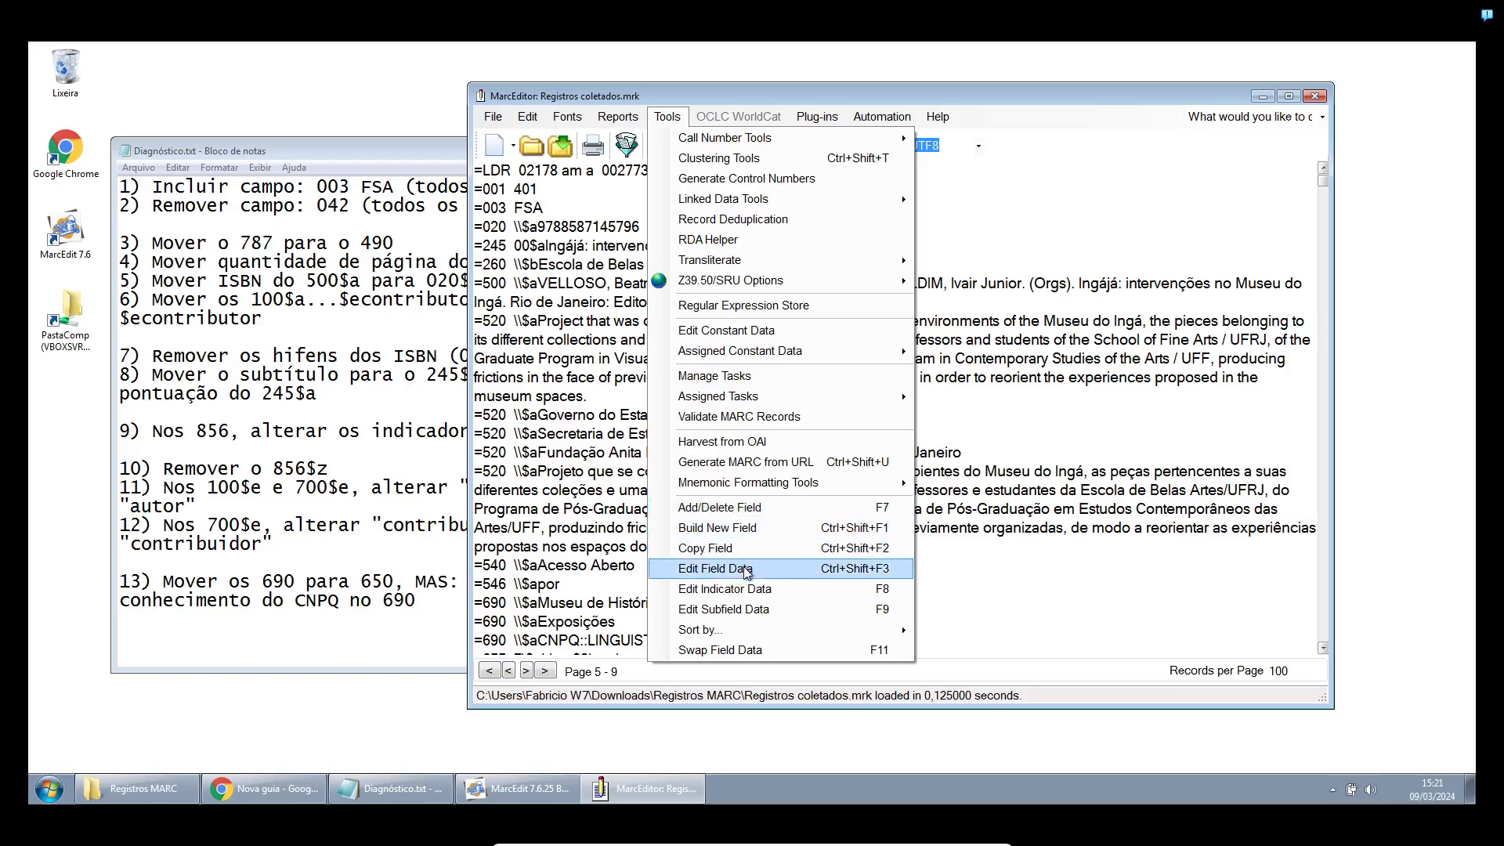
pyautogui.click(725, 570)
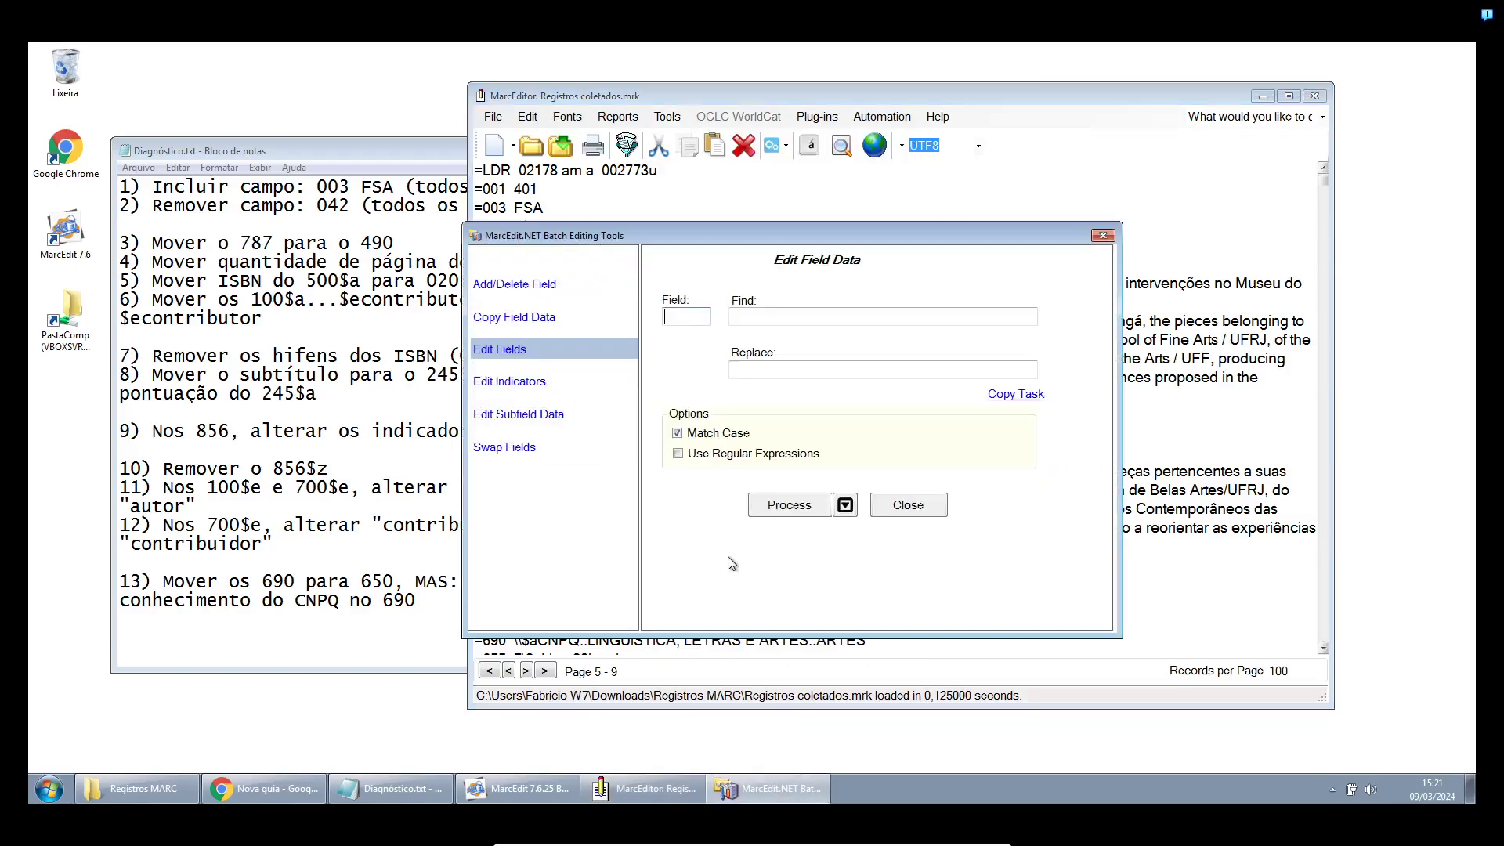
pyautogui.moveTo(788, 234); pyautogui.dragTo(1101, 233)
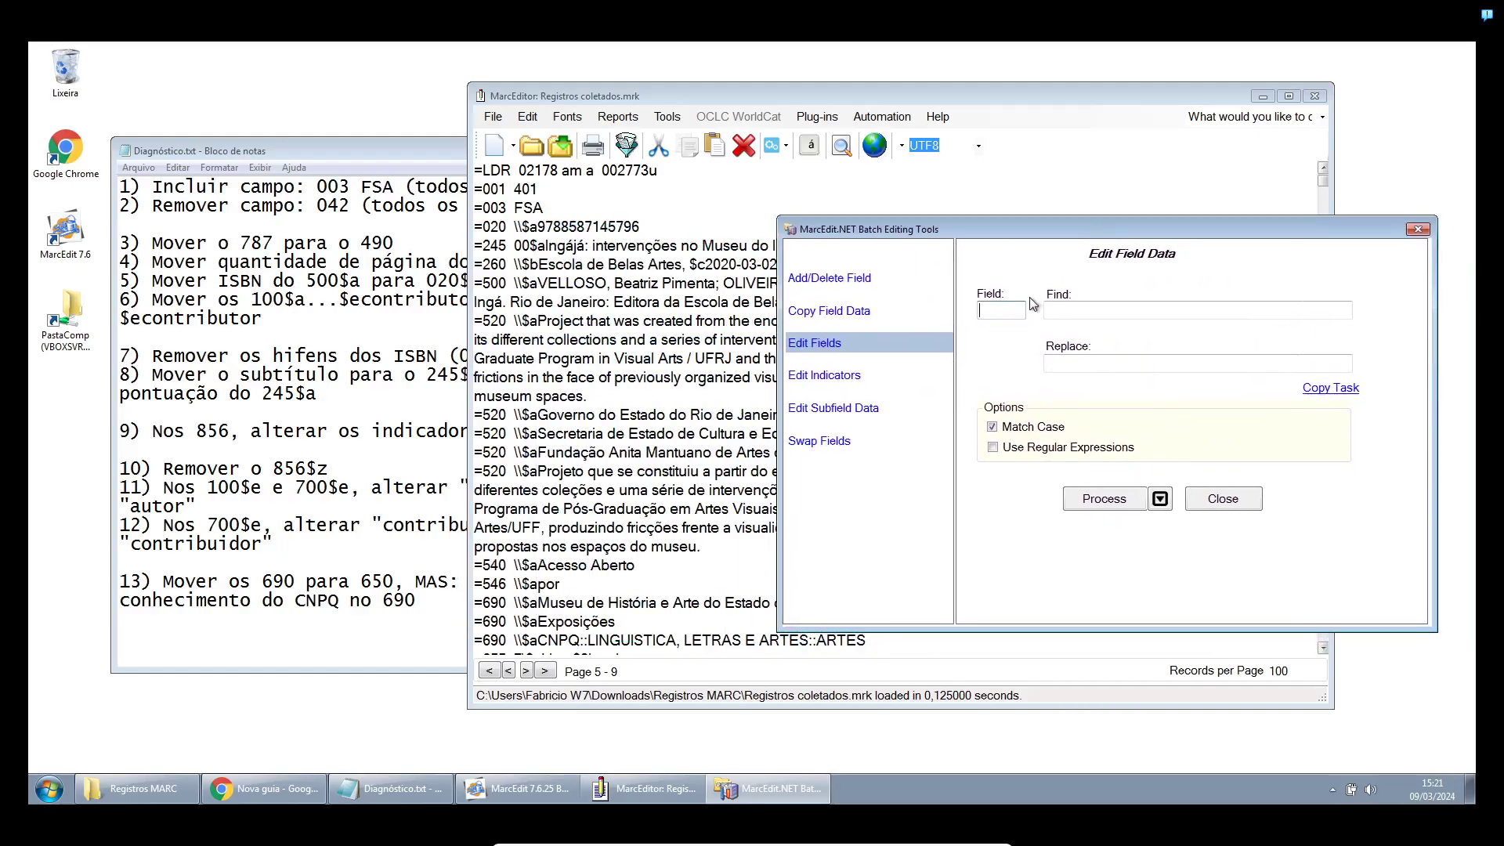
pyautogui.write('245')
pyautogui.click(1091, 310)
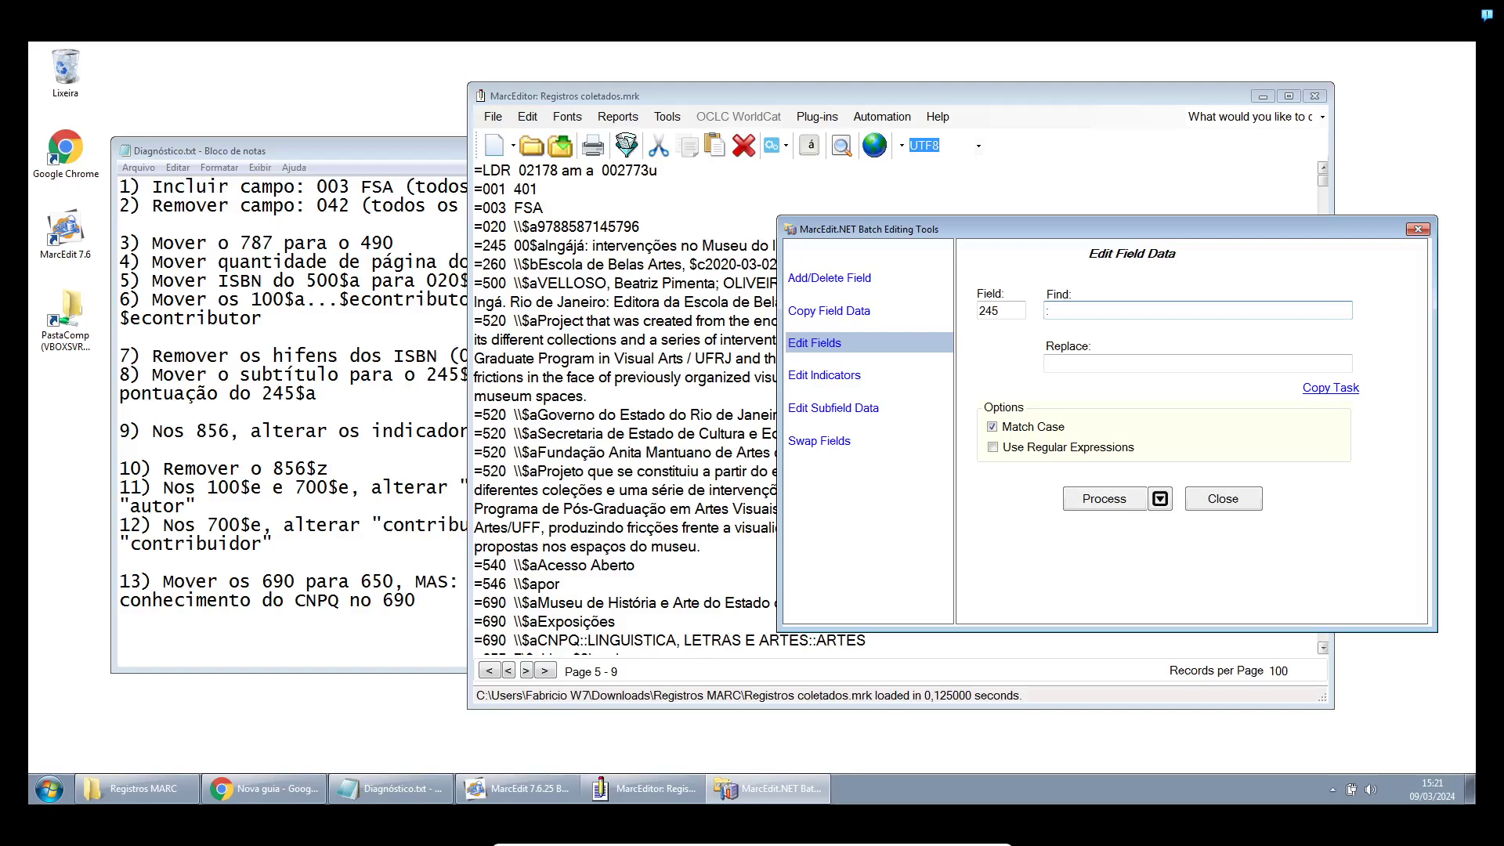
pyautogui.click(1110, 370)
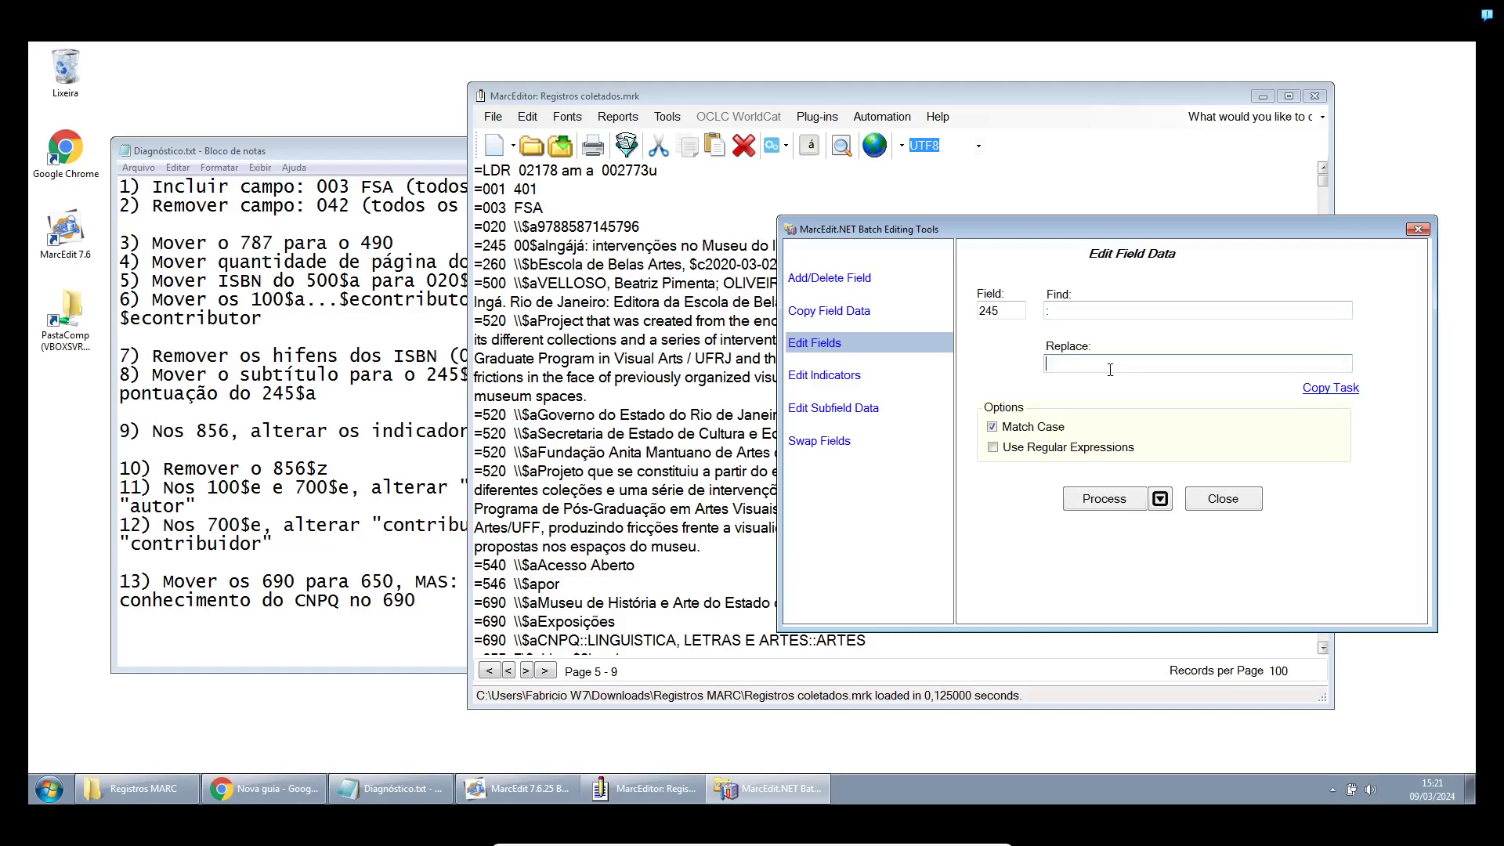
pyautogui.write('$b')
# Check the find and replace spacing against the colon in record 401's 245 field, and run the replacement on all records
pyautogui.click(585, 249)
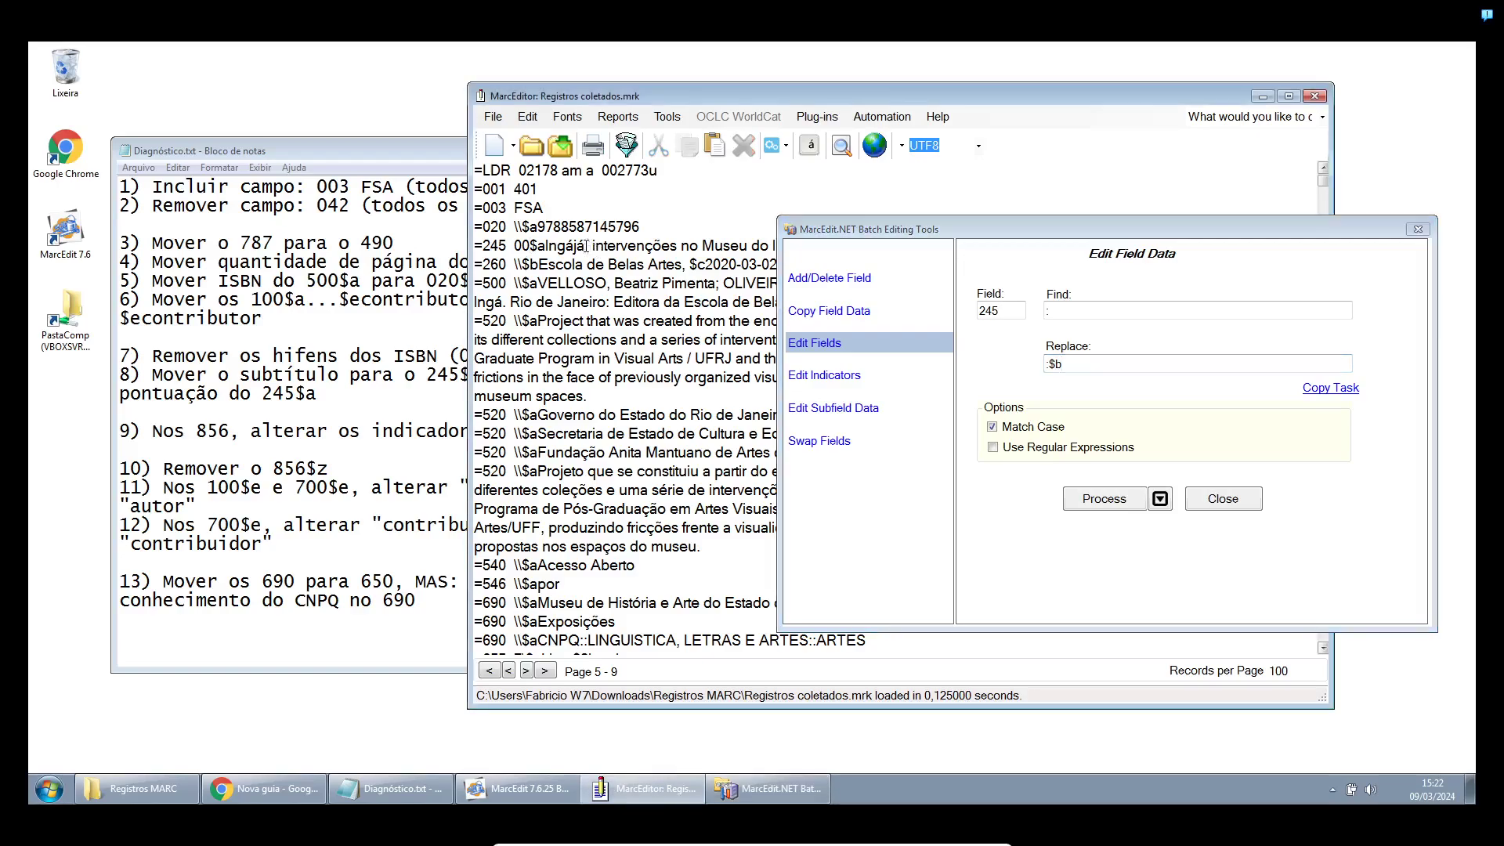
pyautogui.doubleClick(586, 248)
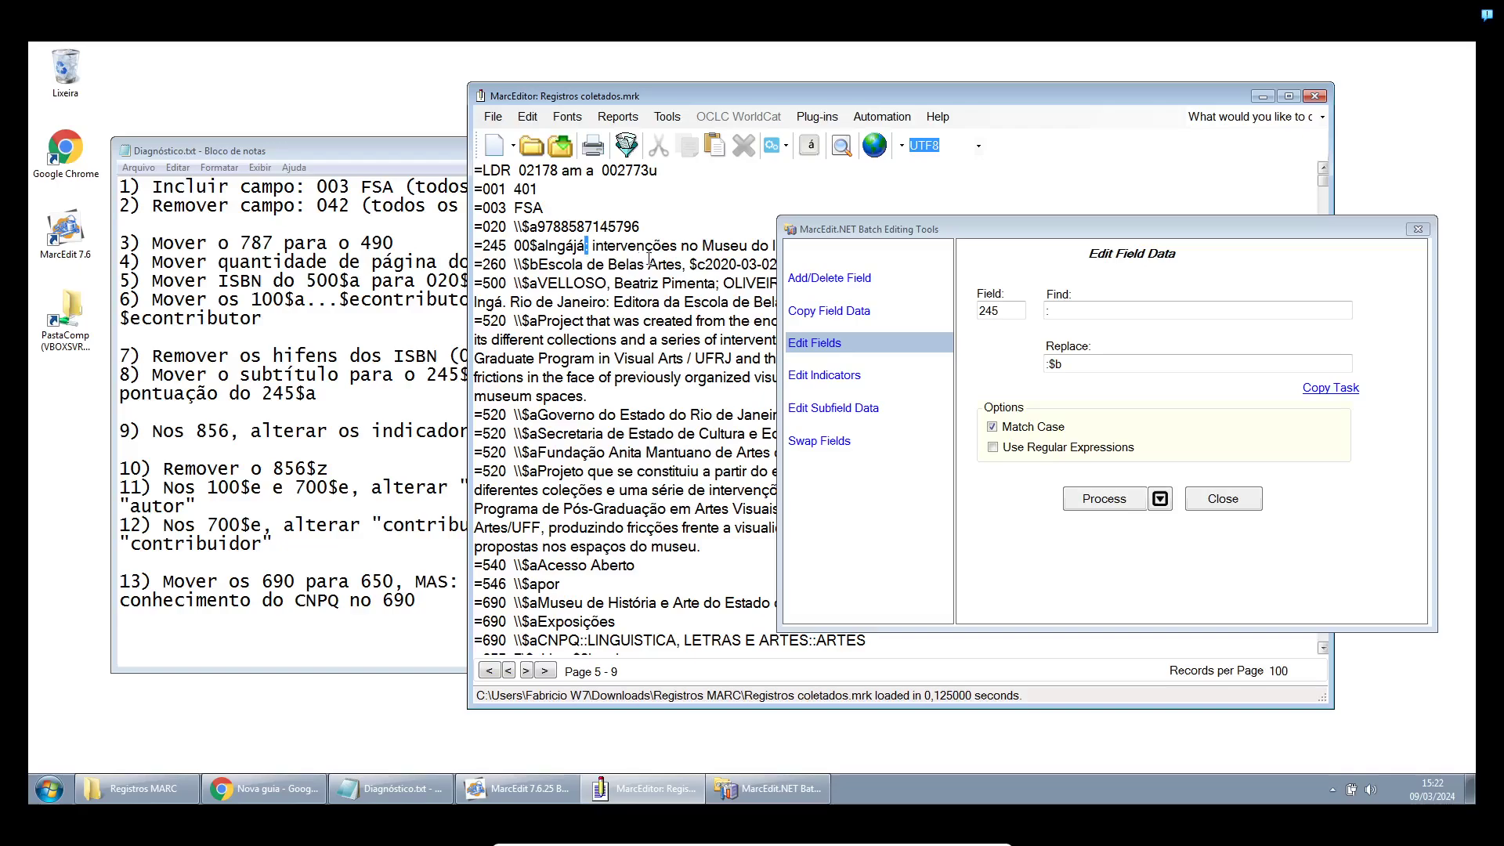
pyautogui.click(1064, 313)
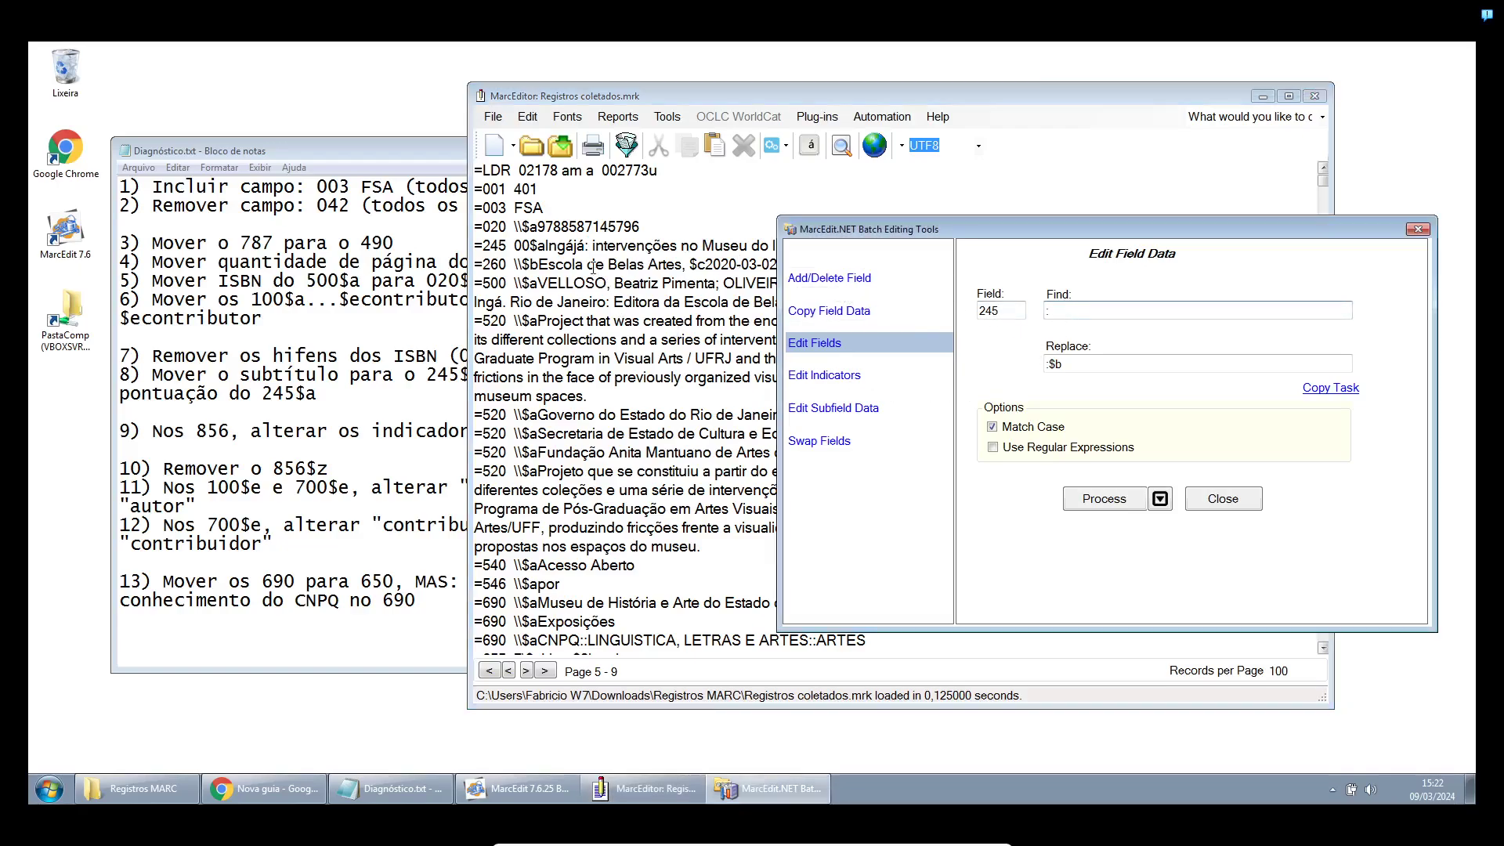
pyautogui.click(1054, 365)
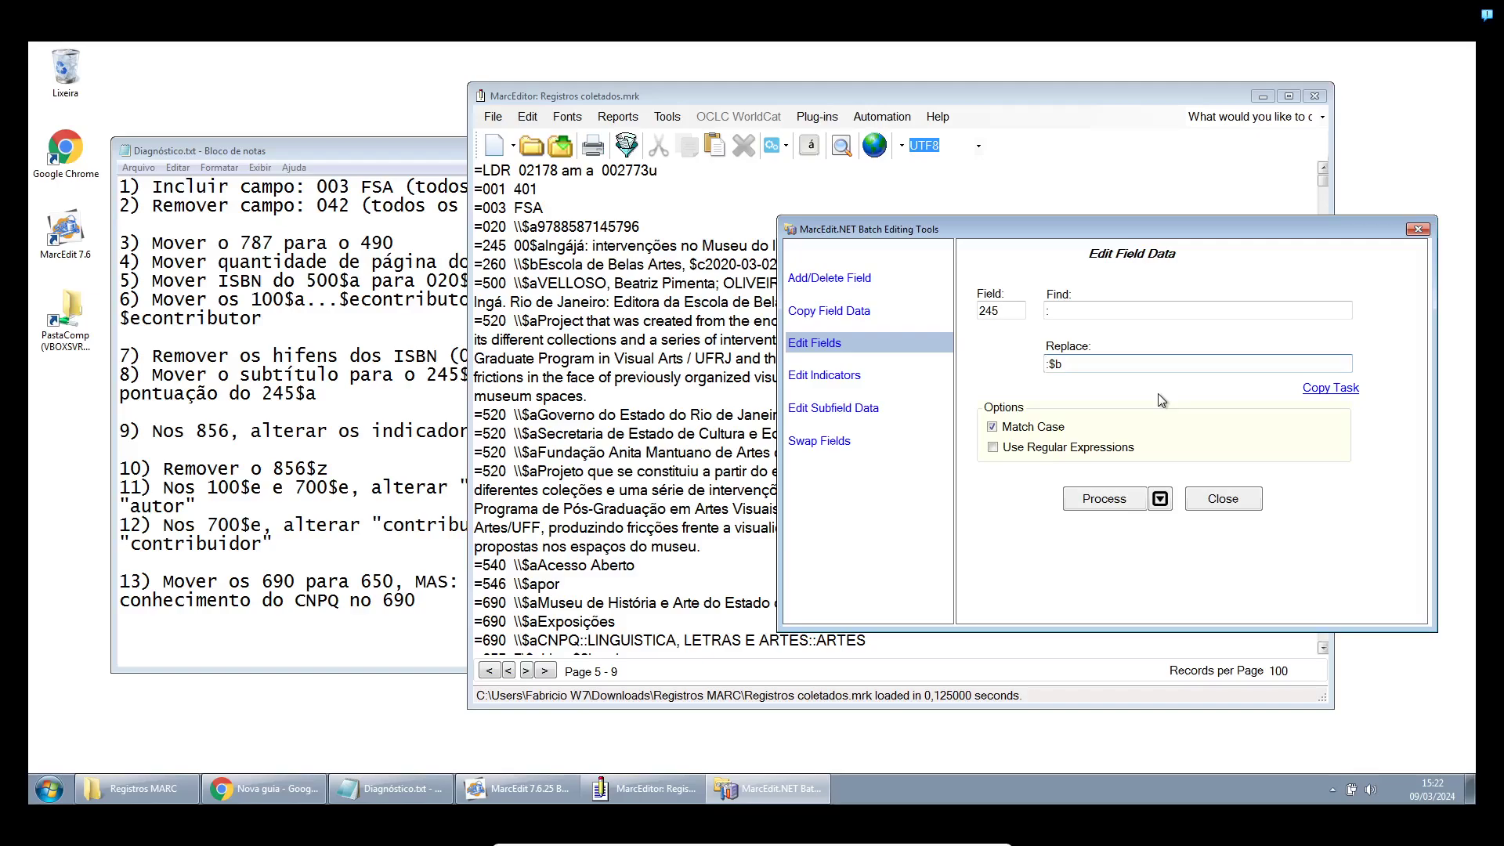
pyautogui.press('BackSpace')
pyautogui.click(1173, 313)
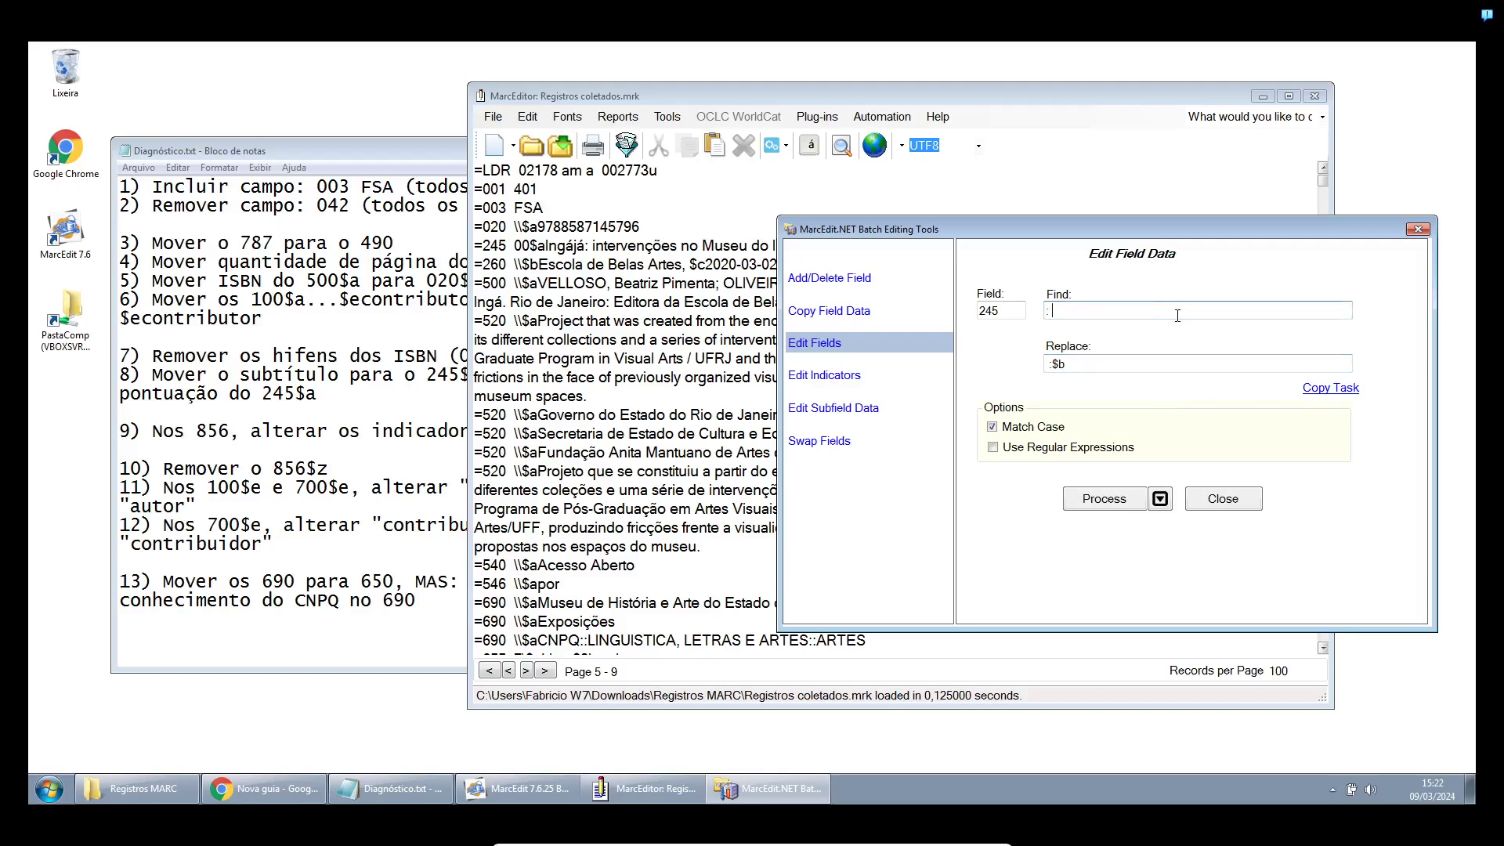
pyautogui.write(':')
pyautogui.click(1083, 366)
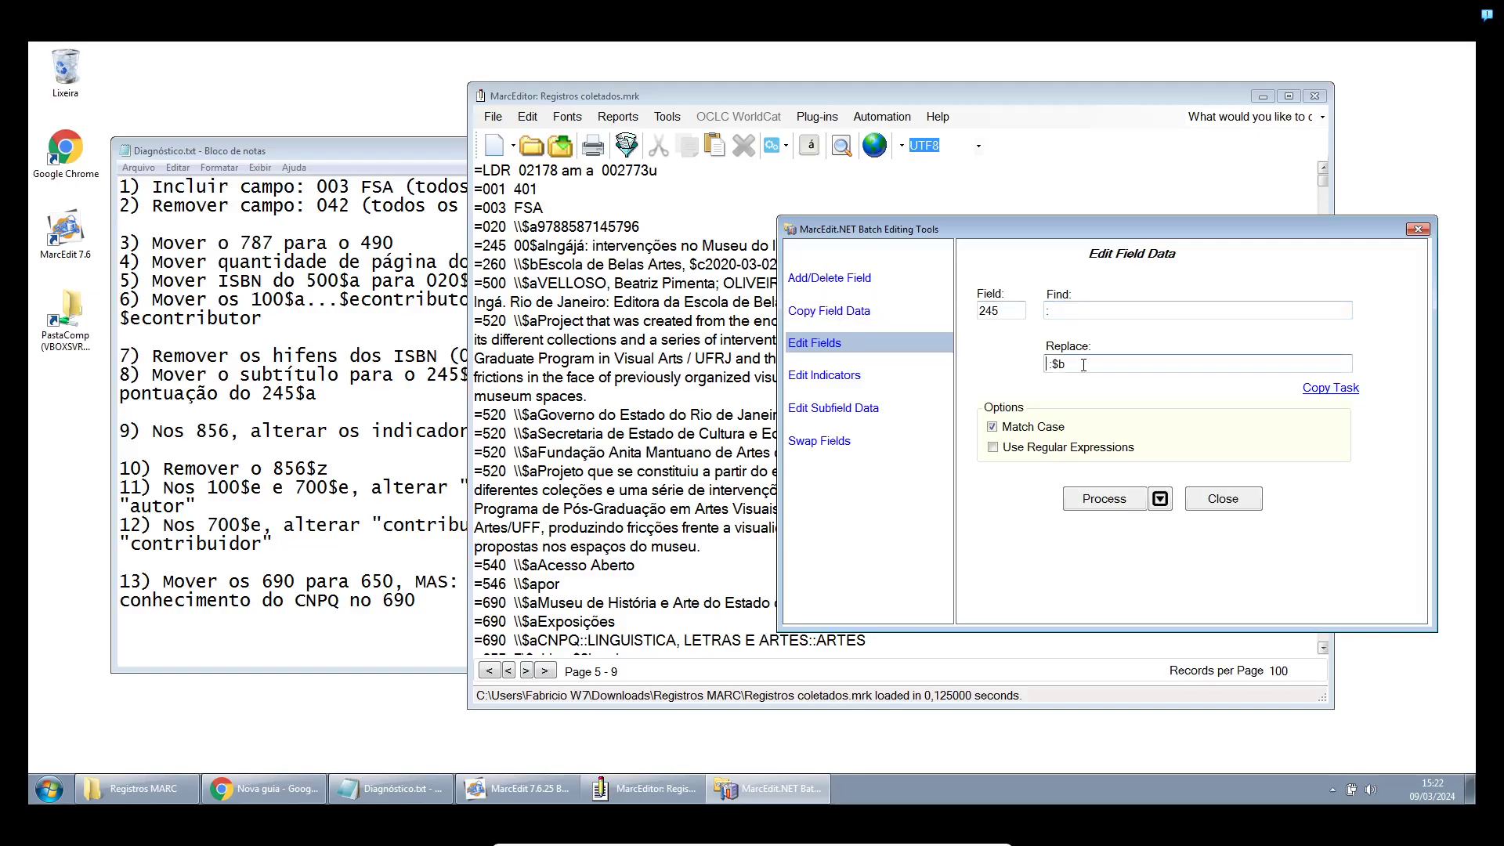
pyautogui.press('Right')
pyautogui.click(1108, 504)
pyautogui.click(805, 467)
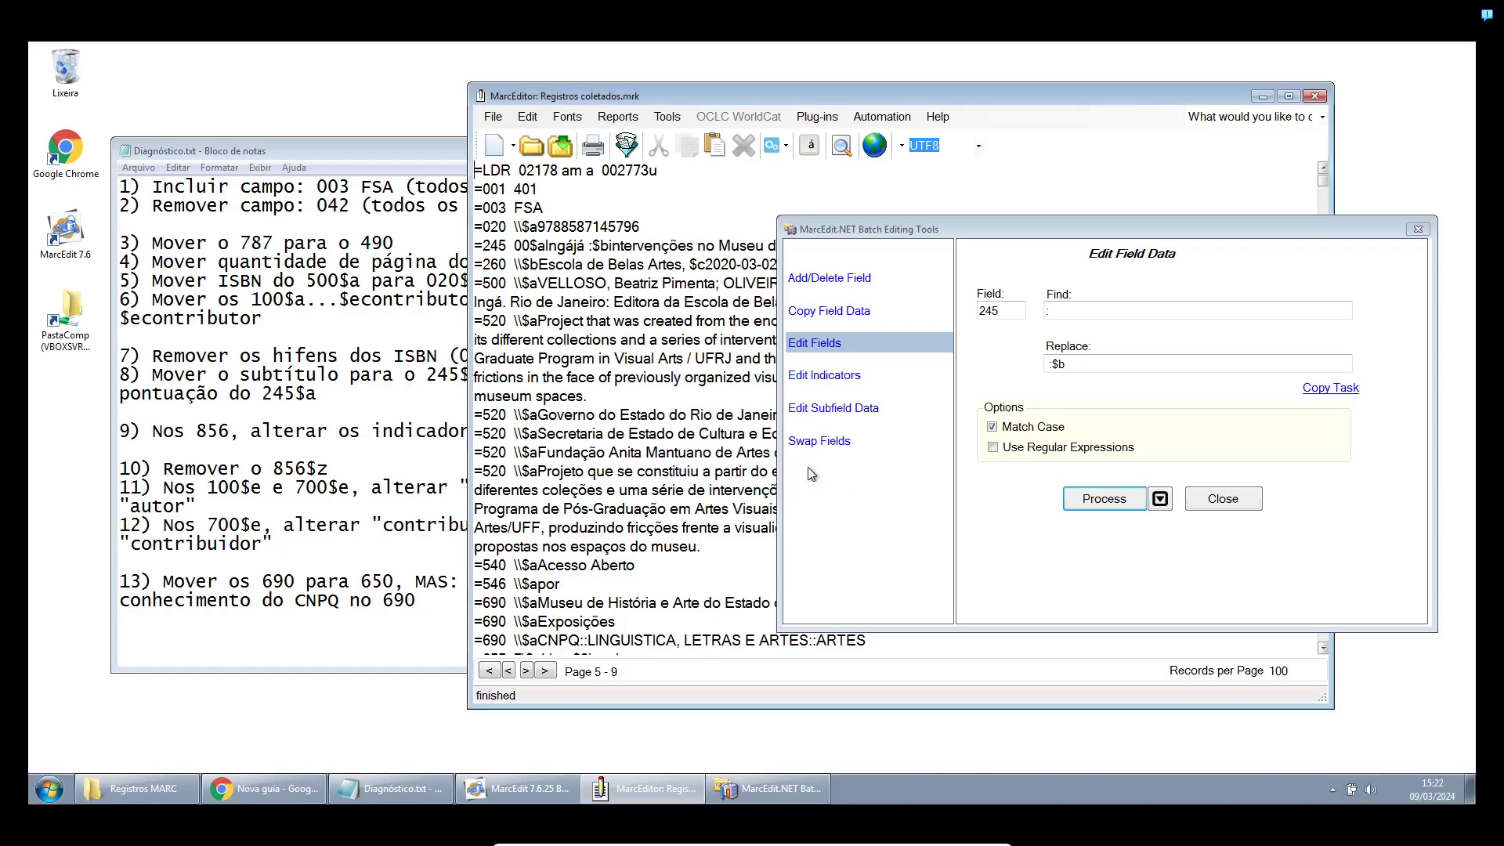
# Examine the 245 fields of records 401 and 402 for correct punctuation and the subtitle in $b
pyautogui.moveTo(845, 228); pyautogui.dragTo(853, 280)
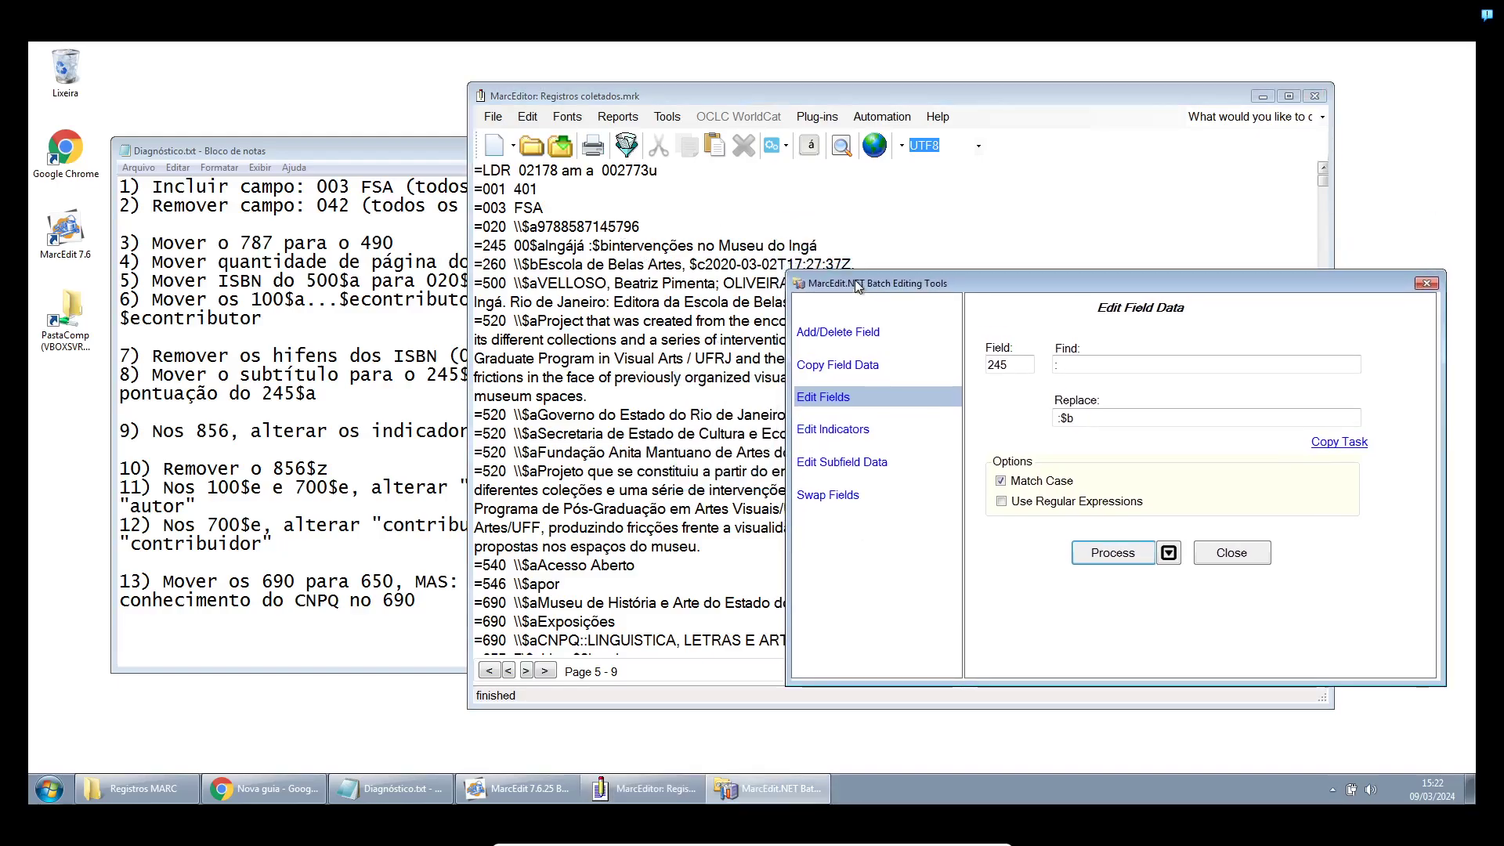
pyautogui.click(673, 244)
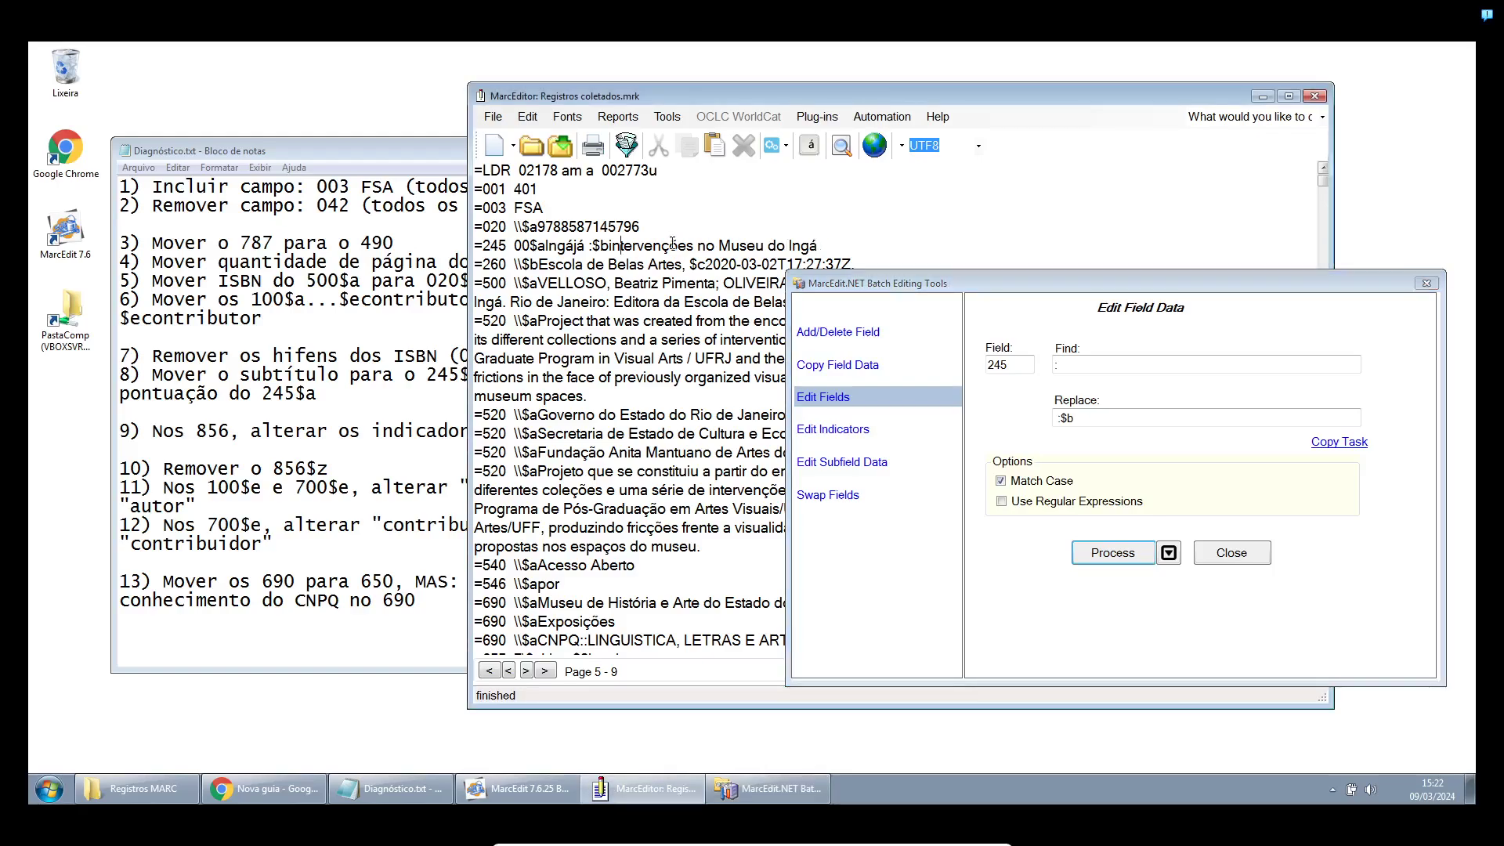
pyautogui.moveTo(589, 245); pyautogui.dragTo(817, 246)
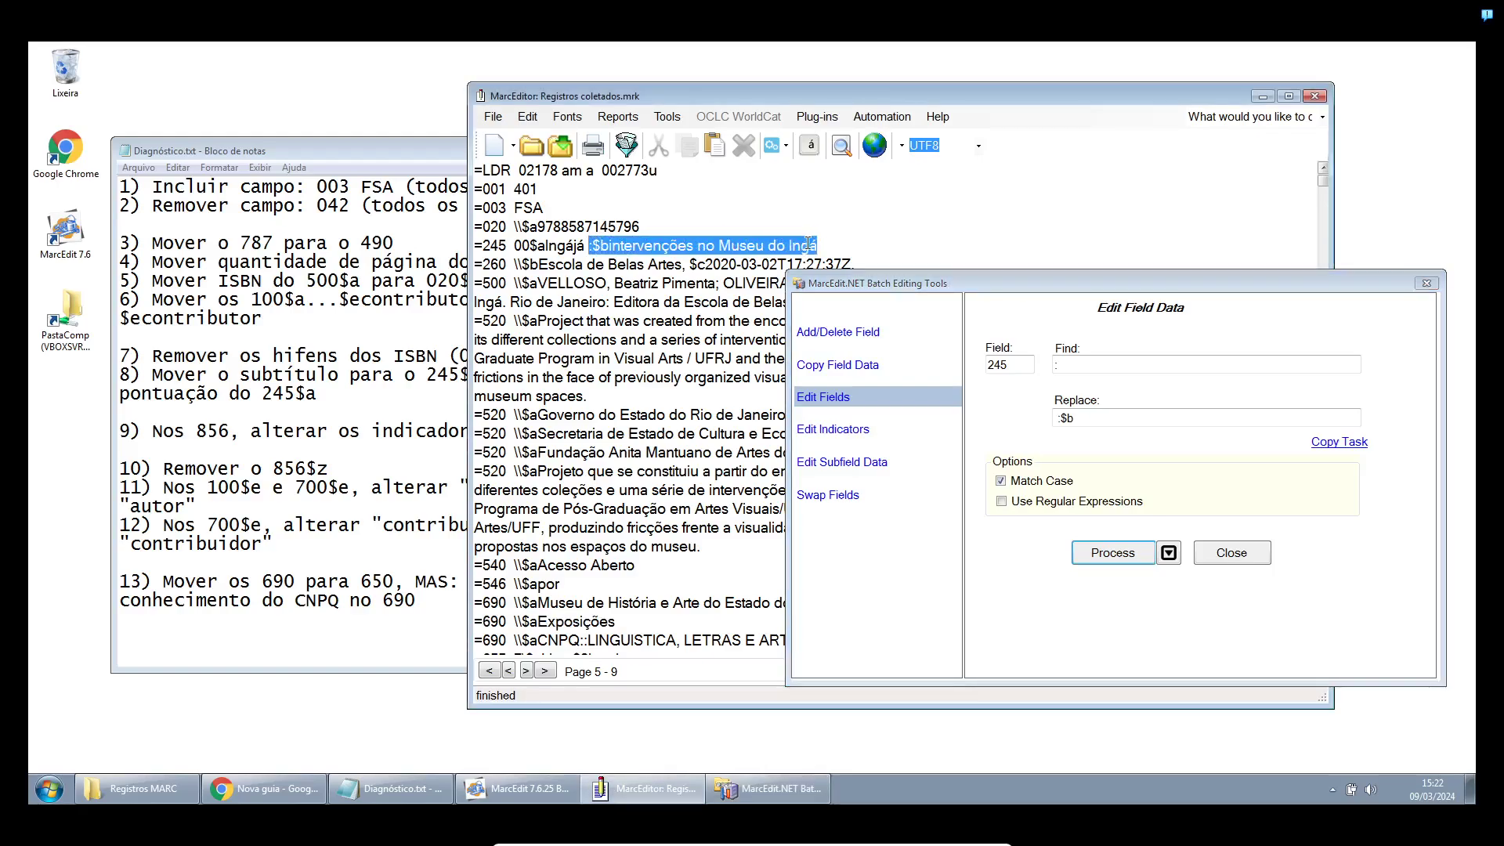
pyautogui.scroll(-3, 716, 338)
pyautogui.scroll(-7, 619, 434)
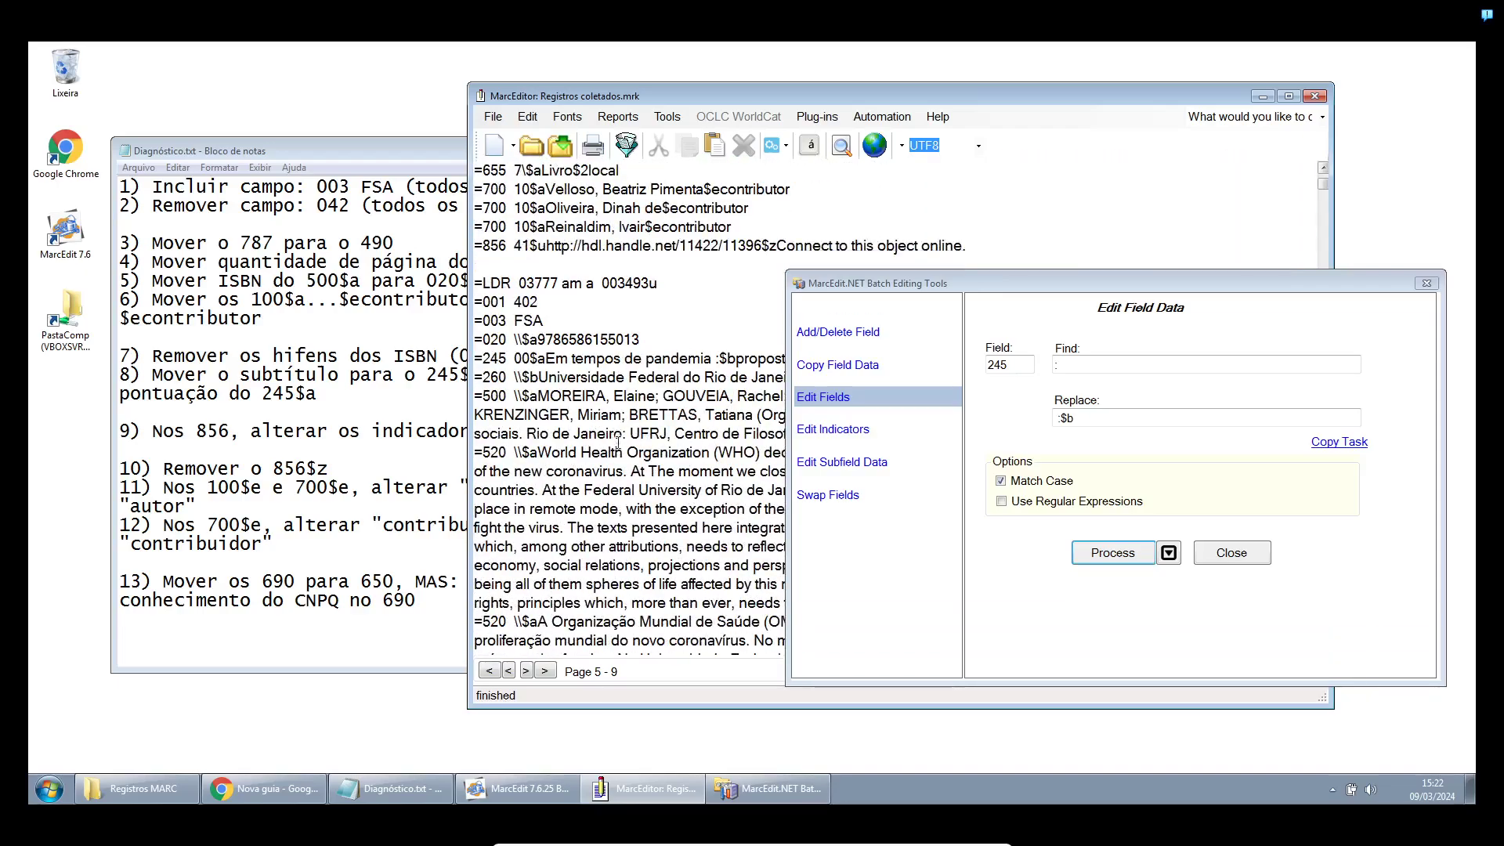
pyautogui.doubleClick(717, 208)
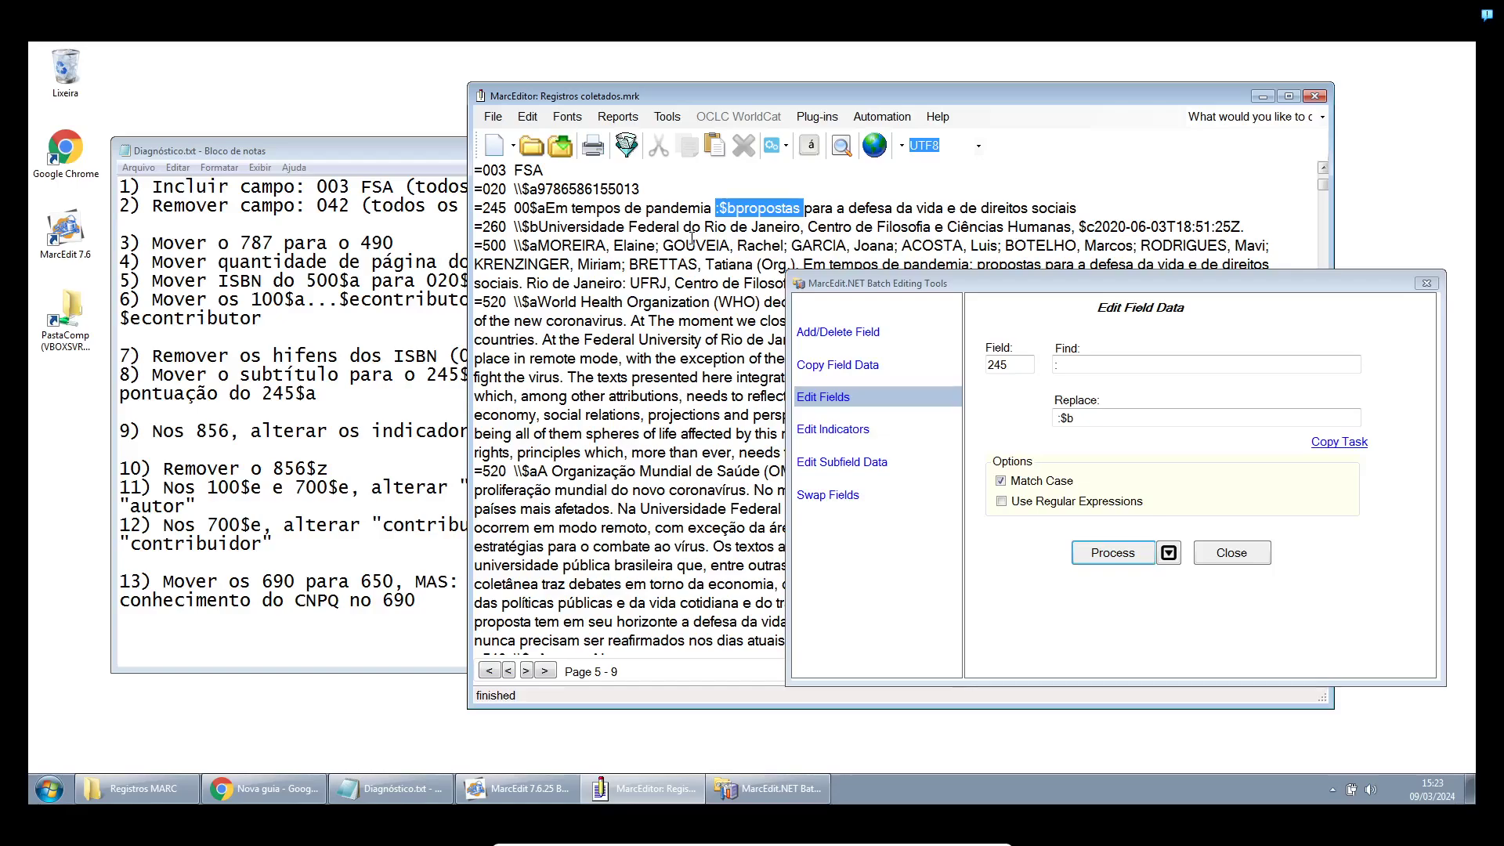
pyautogui.scroll(-2, 679, 461)
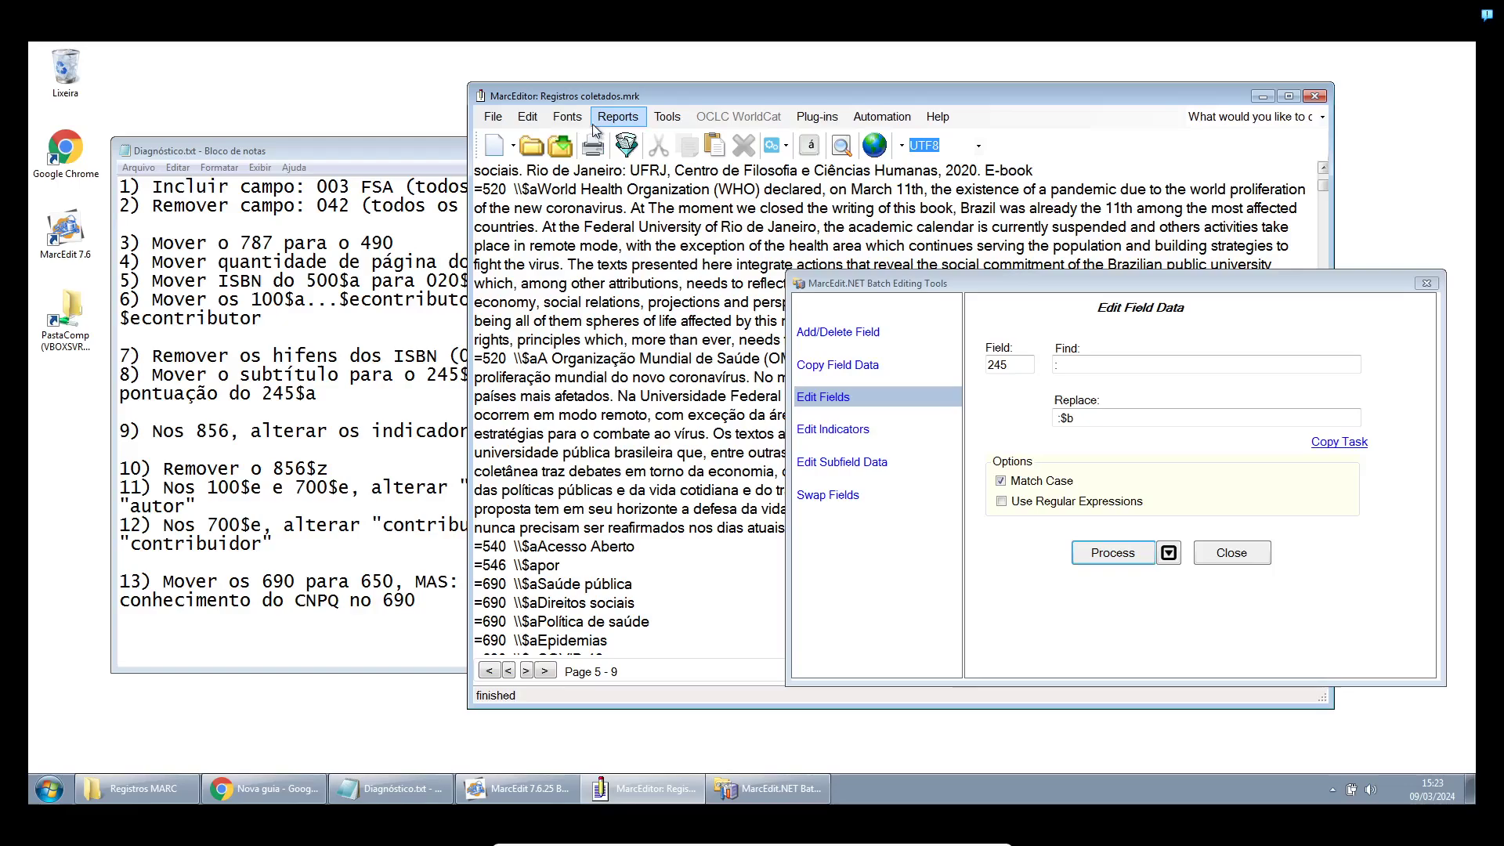
pyautogui.click(528, 117)
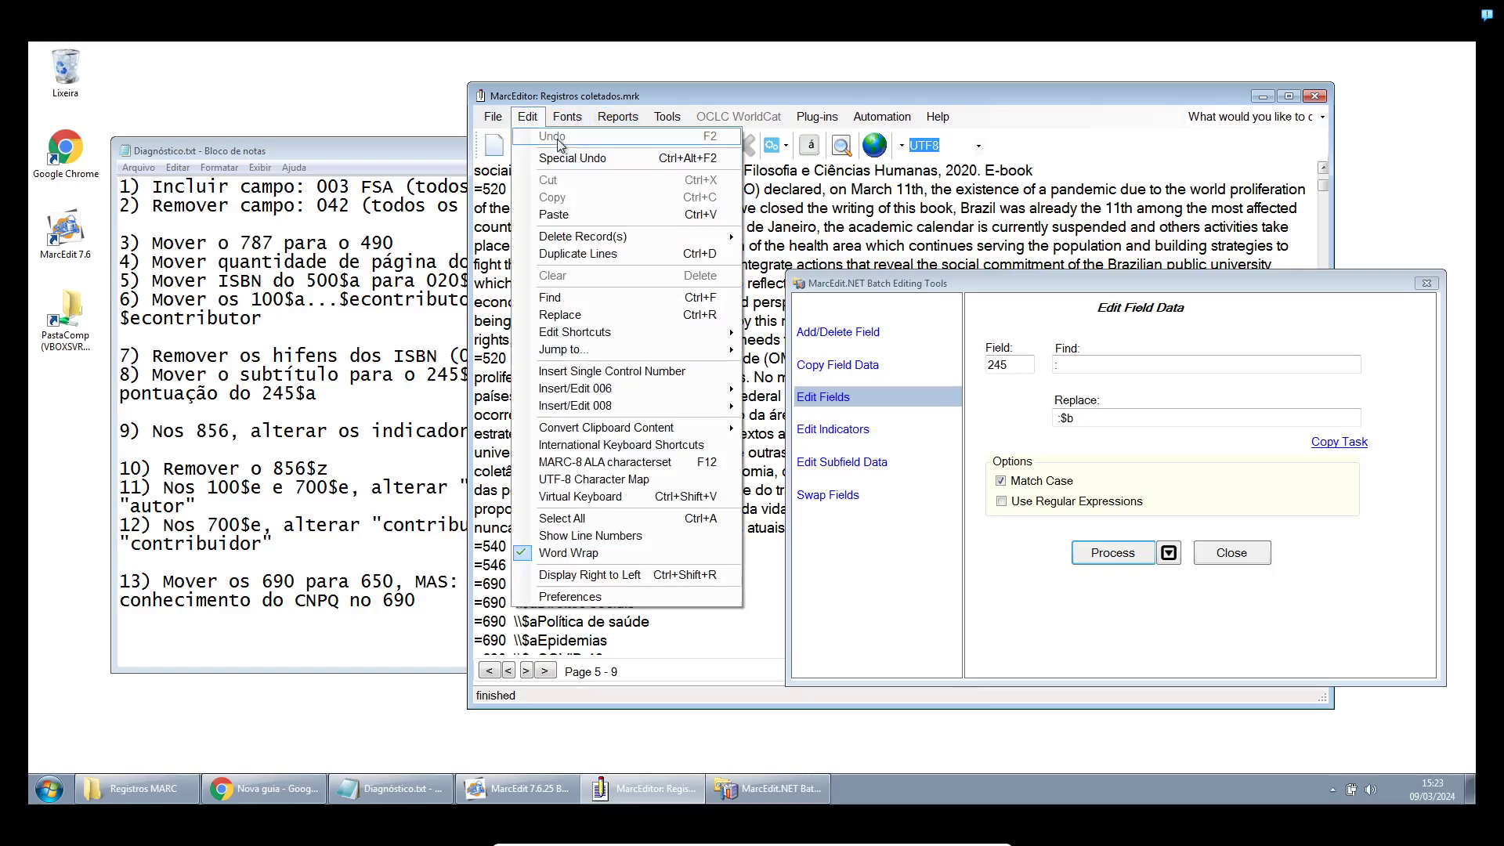
pyautogui.click(489, 242)
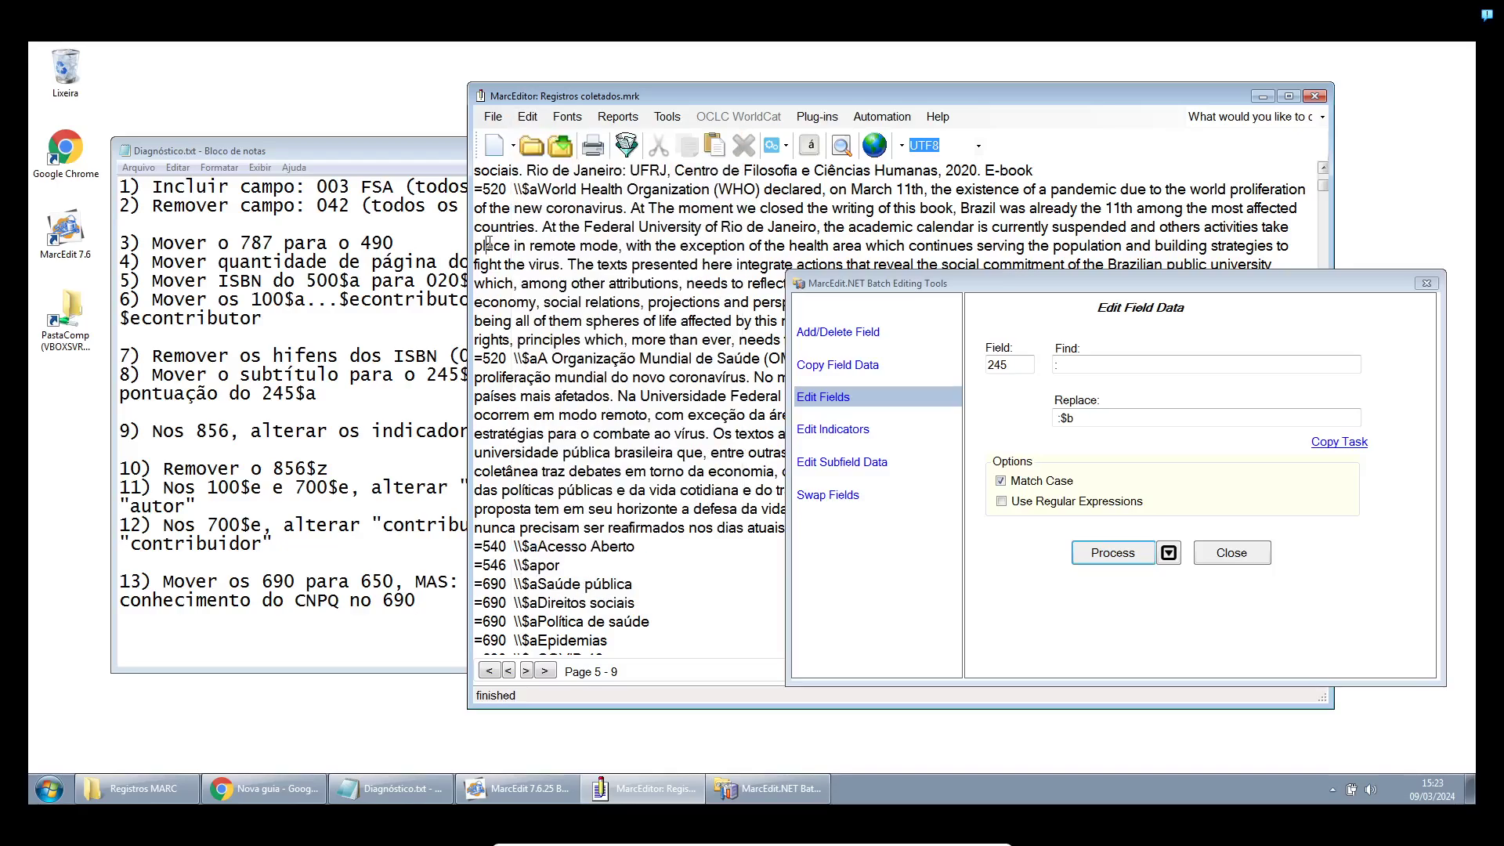
pyautogui.click(529, 117)
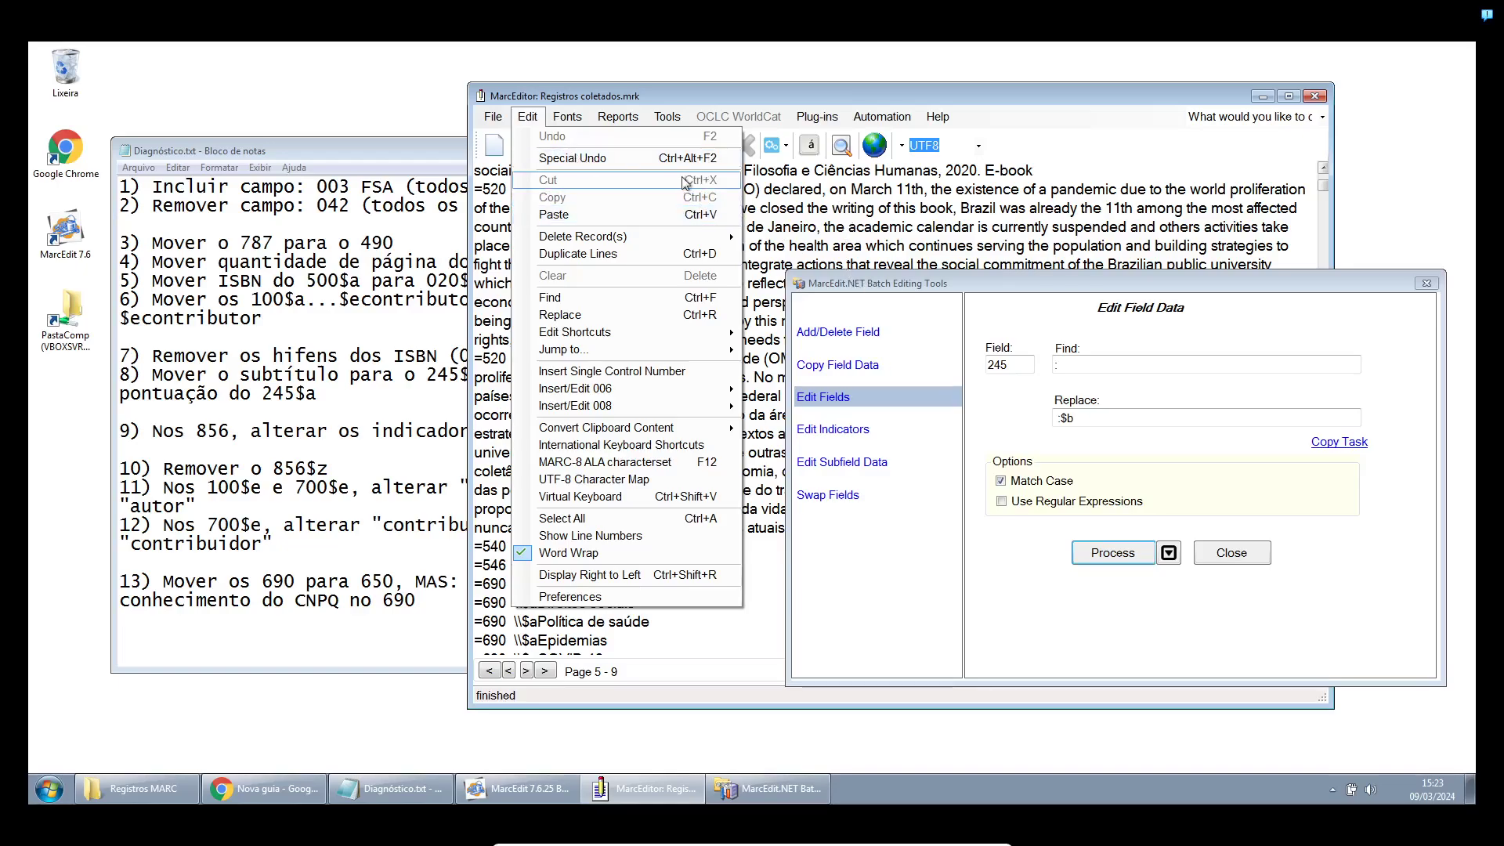
pyautogui.click(836, 244)
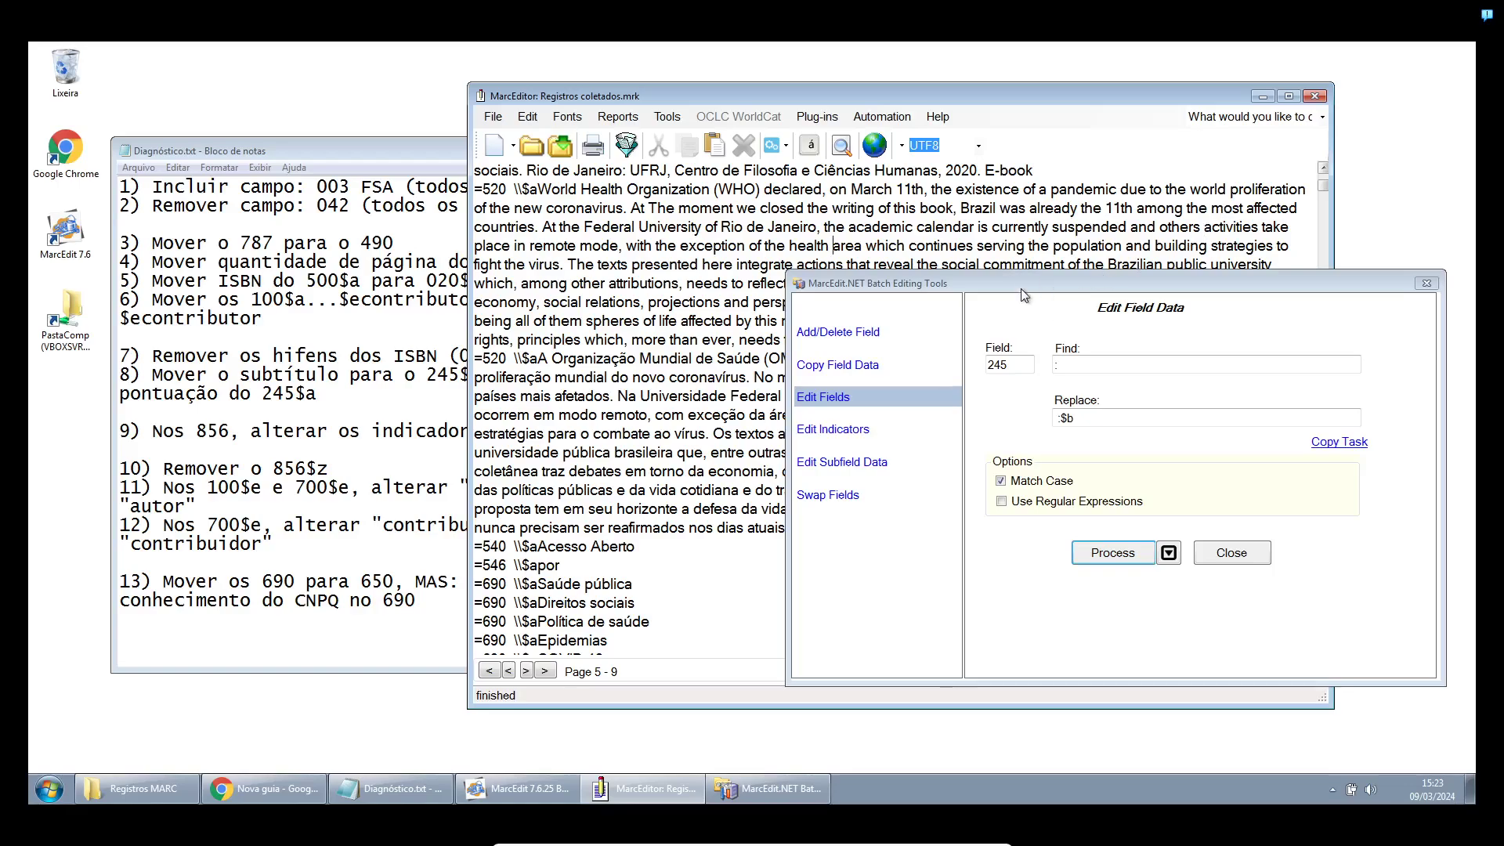
# Consult item 9 in Diagnóstico.txt about the 856 indicators and open the Edit Indicators tool
pyautogui.moveTo(1018, 283); pyautogui.dragTo(983, 260)
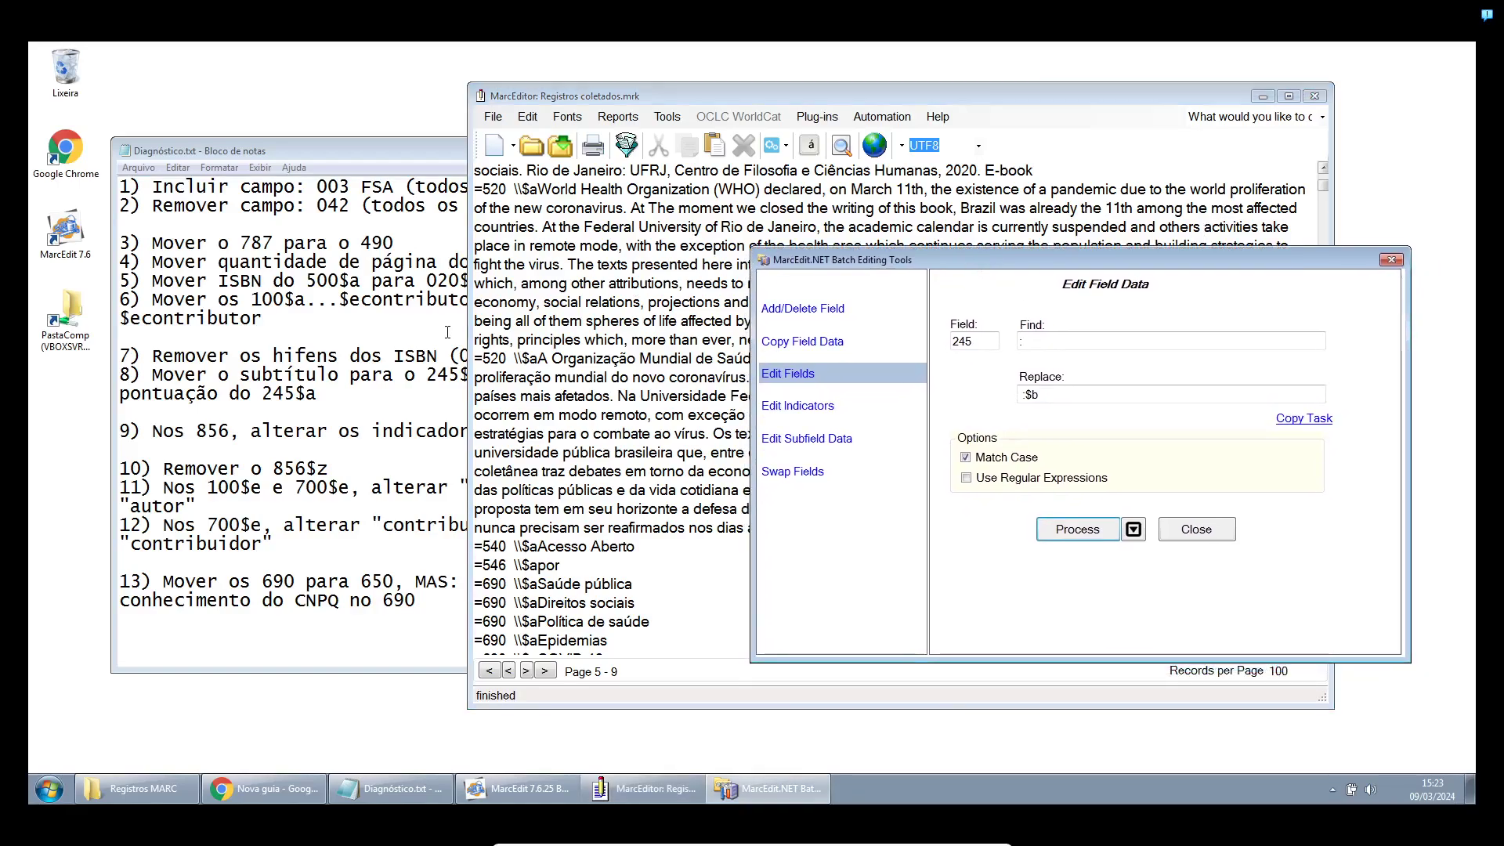
pyautogui.click(406, 391)
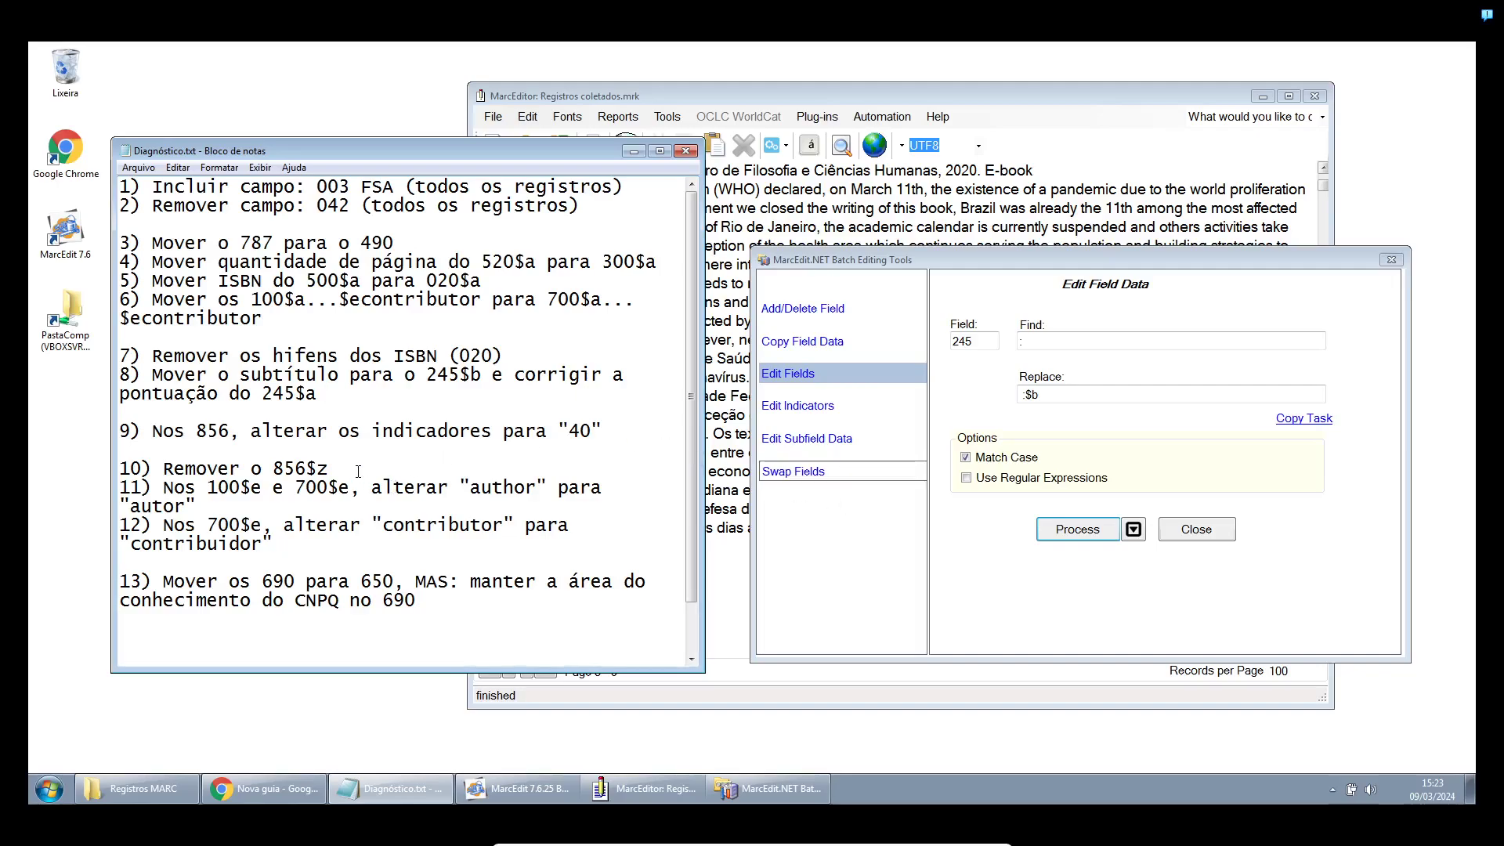
pyautogui.scroll(-1, 367, 464)
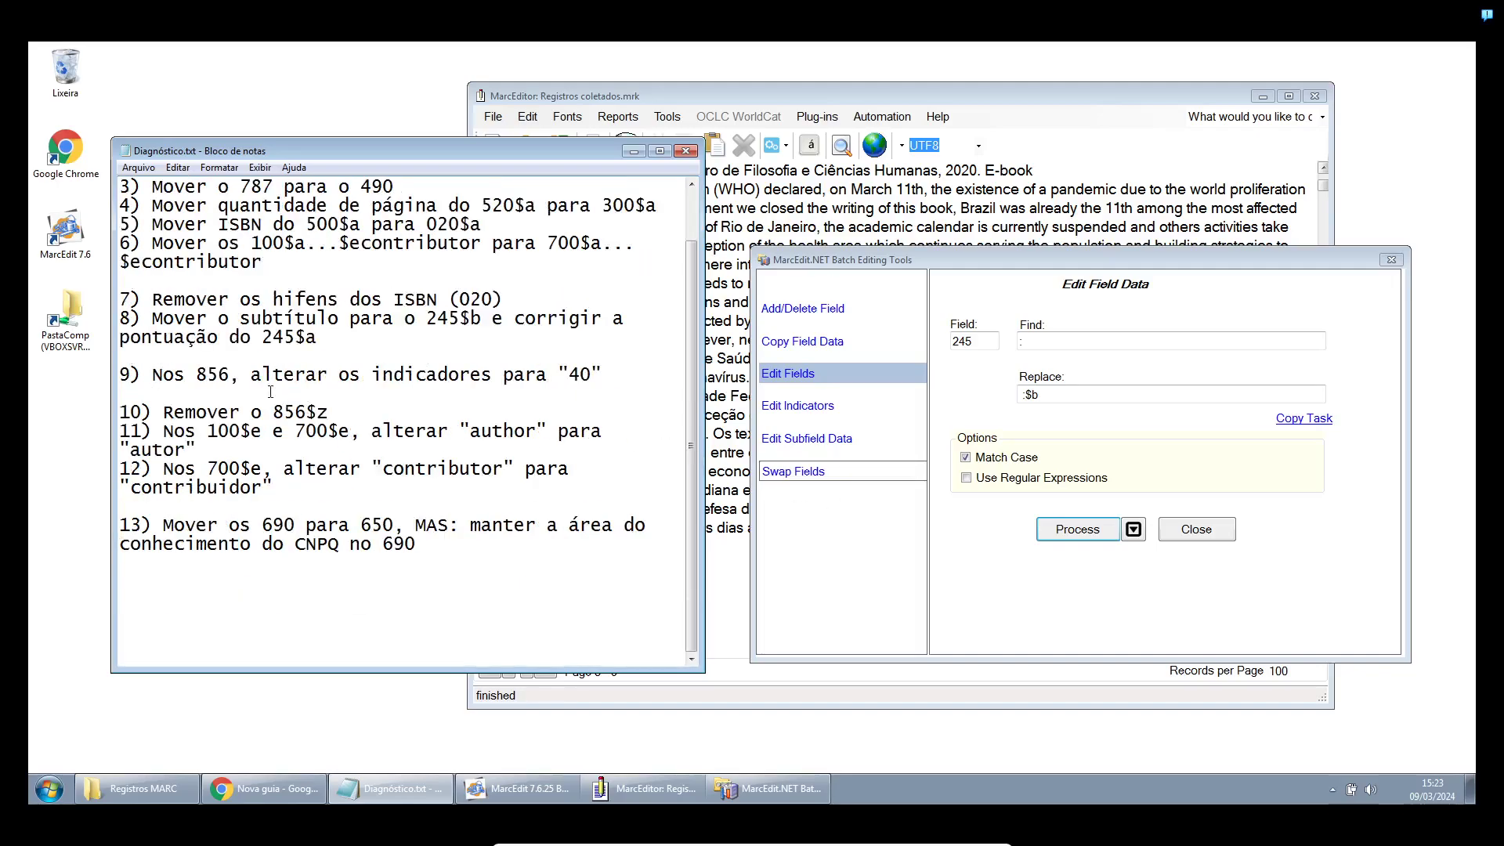
pyautogui.click(317, 375)
pyautogui.click(615, 375)
pyautogui.click(793, 407)
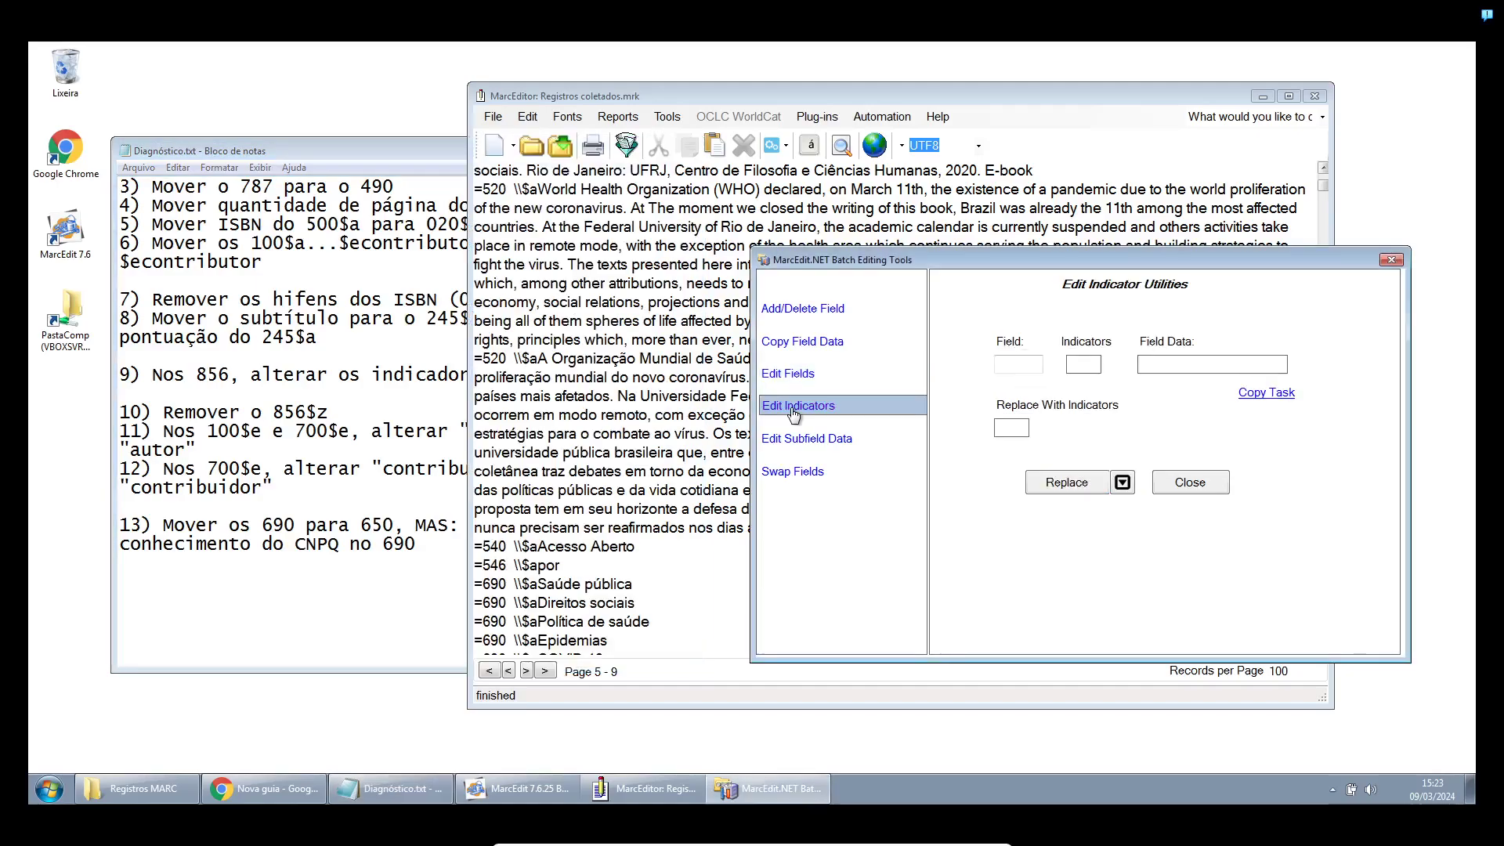
# Examine the 856 indicators at the end of record 401 and compare them with the change requested in Diagnóstico.txt
pyautogui.click(625, 413)
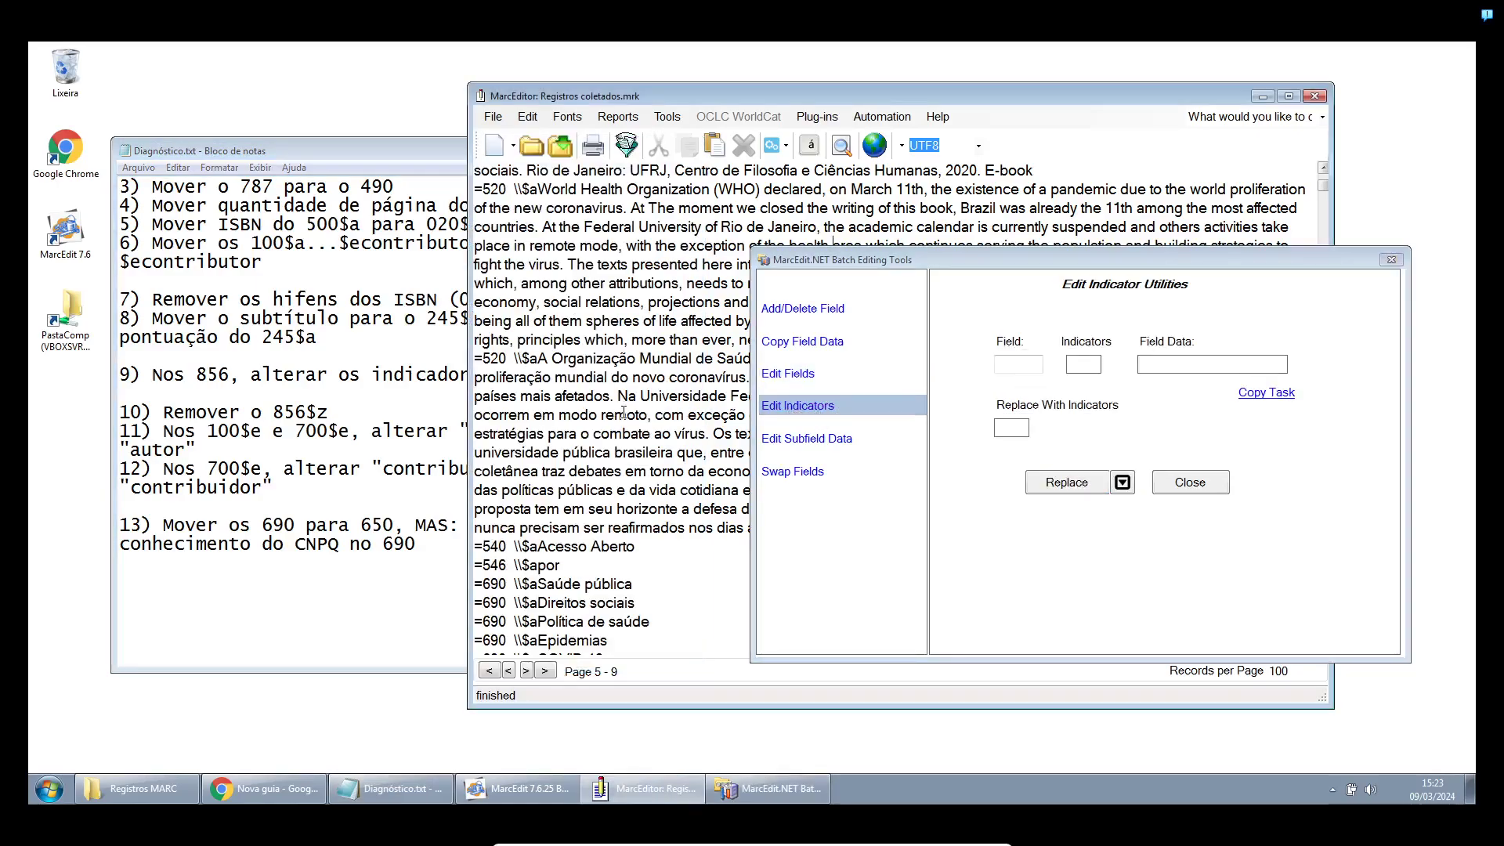
pyautogui.scroll(4, 624, 413)
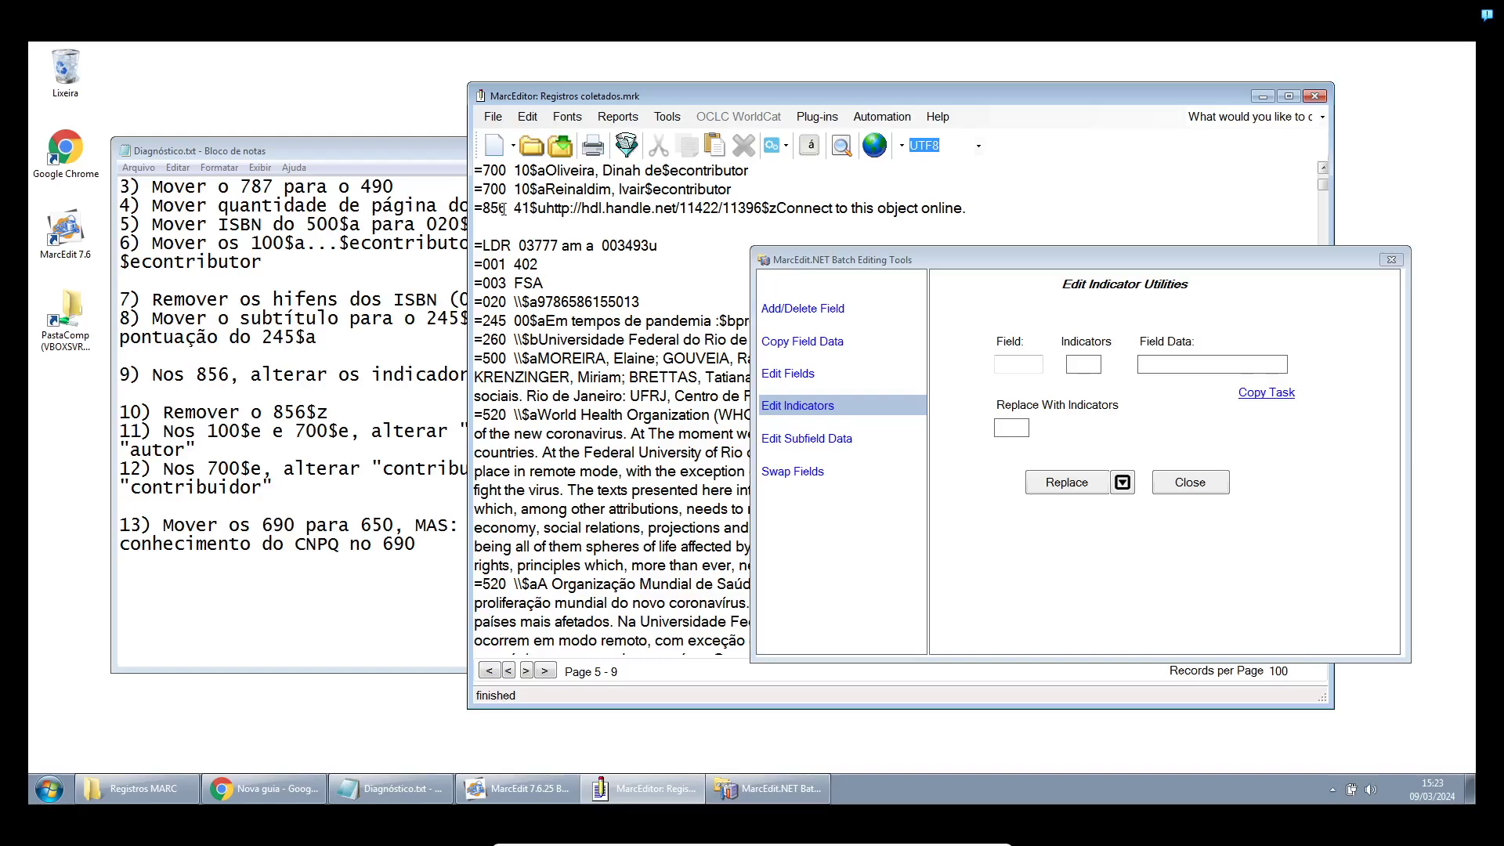
pyautogui.scroll(2, 526, 217)
pyautogui.scroll(-2, 524, 306)
pyautogui.click(529, 209)
pyautogui.click(405, 375)
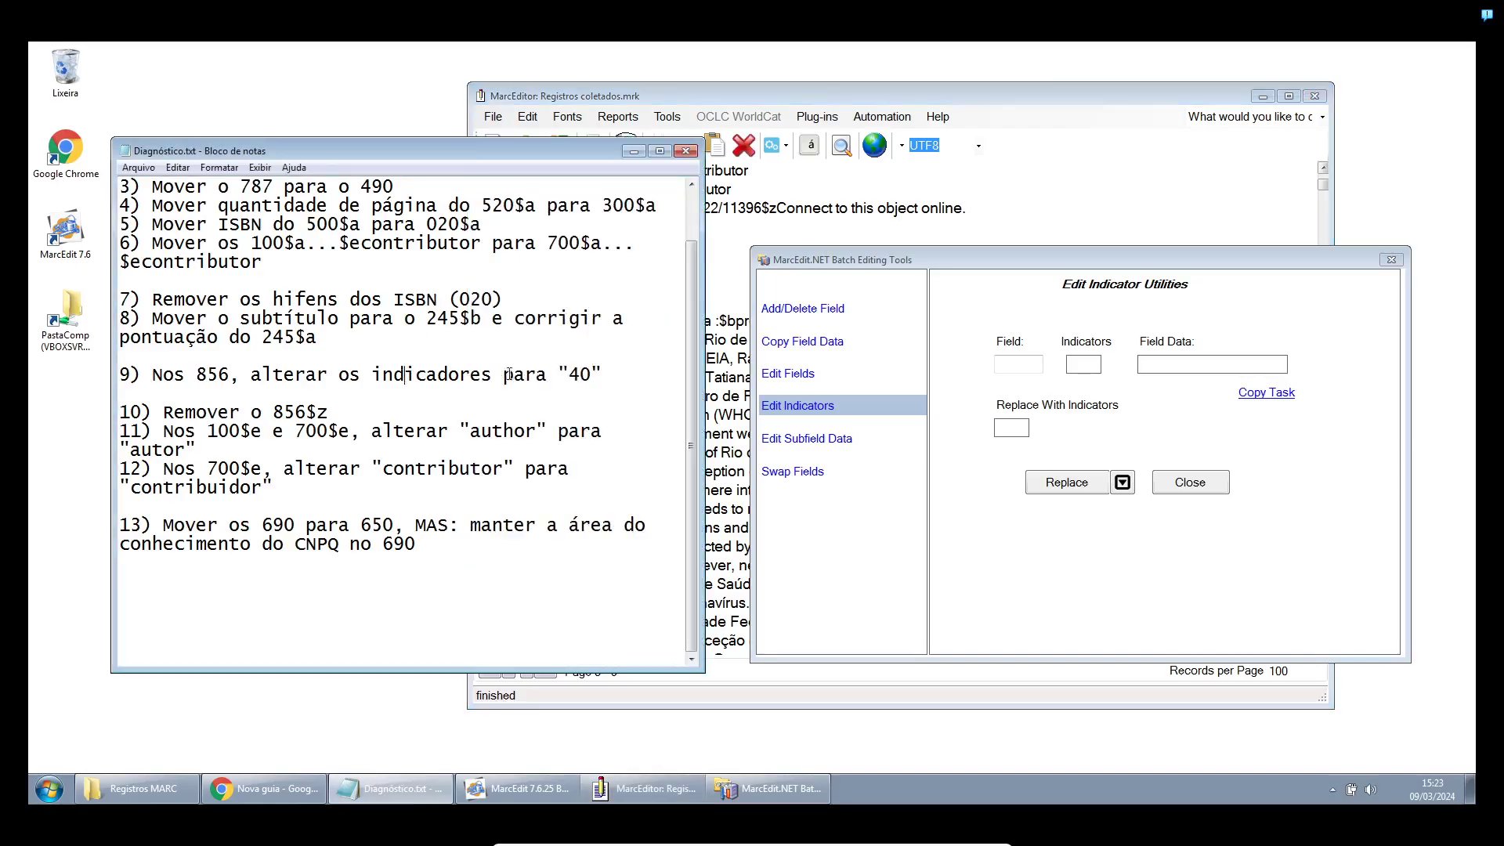
pyautogui.hotkey('alt', 'Tab')
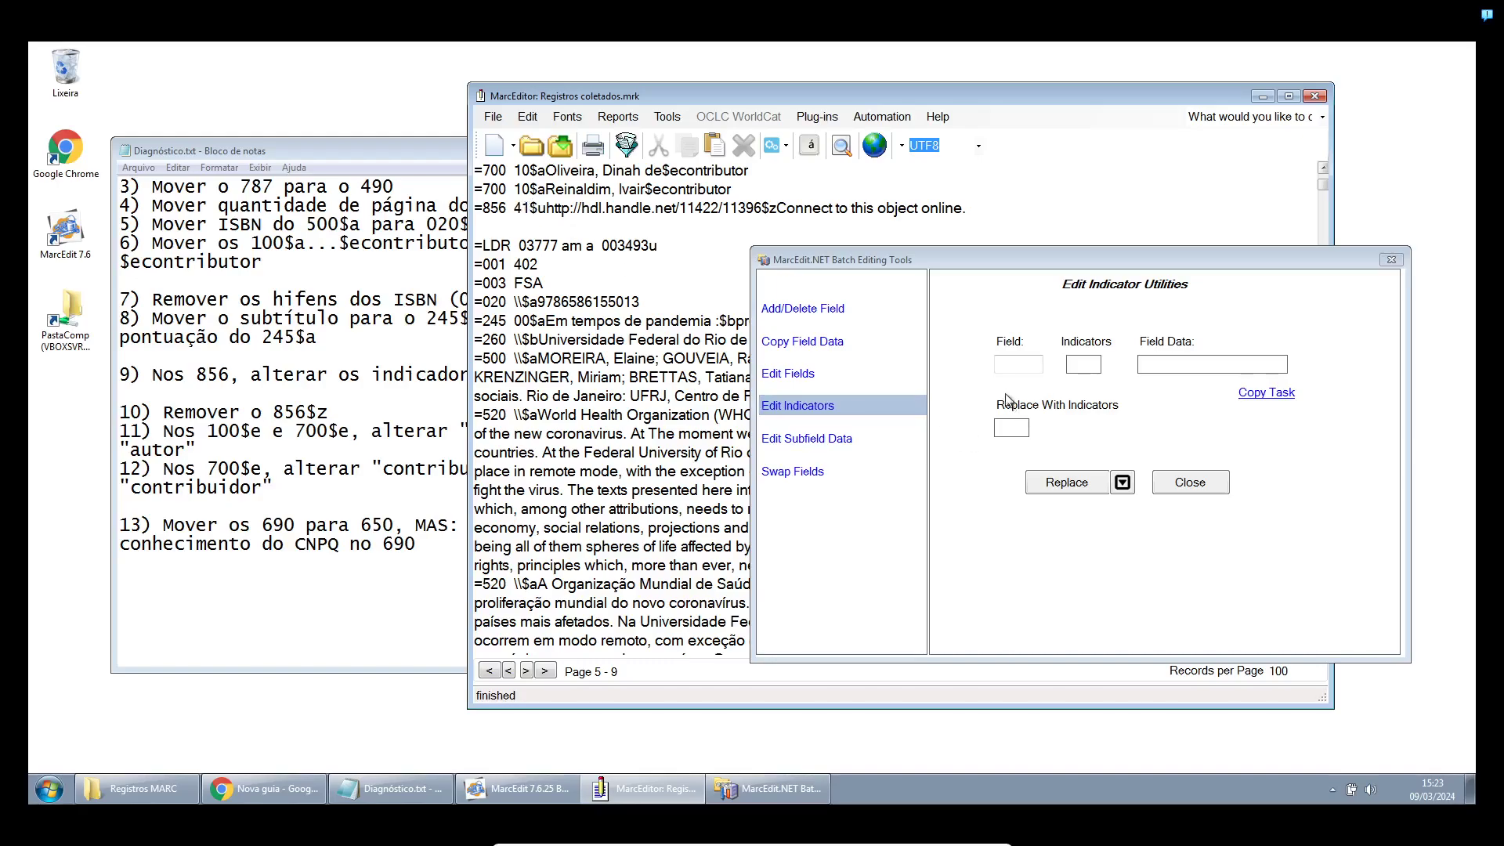
# Replace the indicators 41 with 40 in field 856 across all records
pyautogui.click(1016, 366)
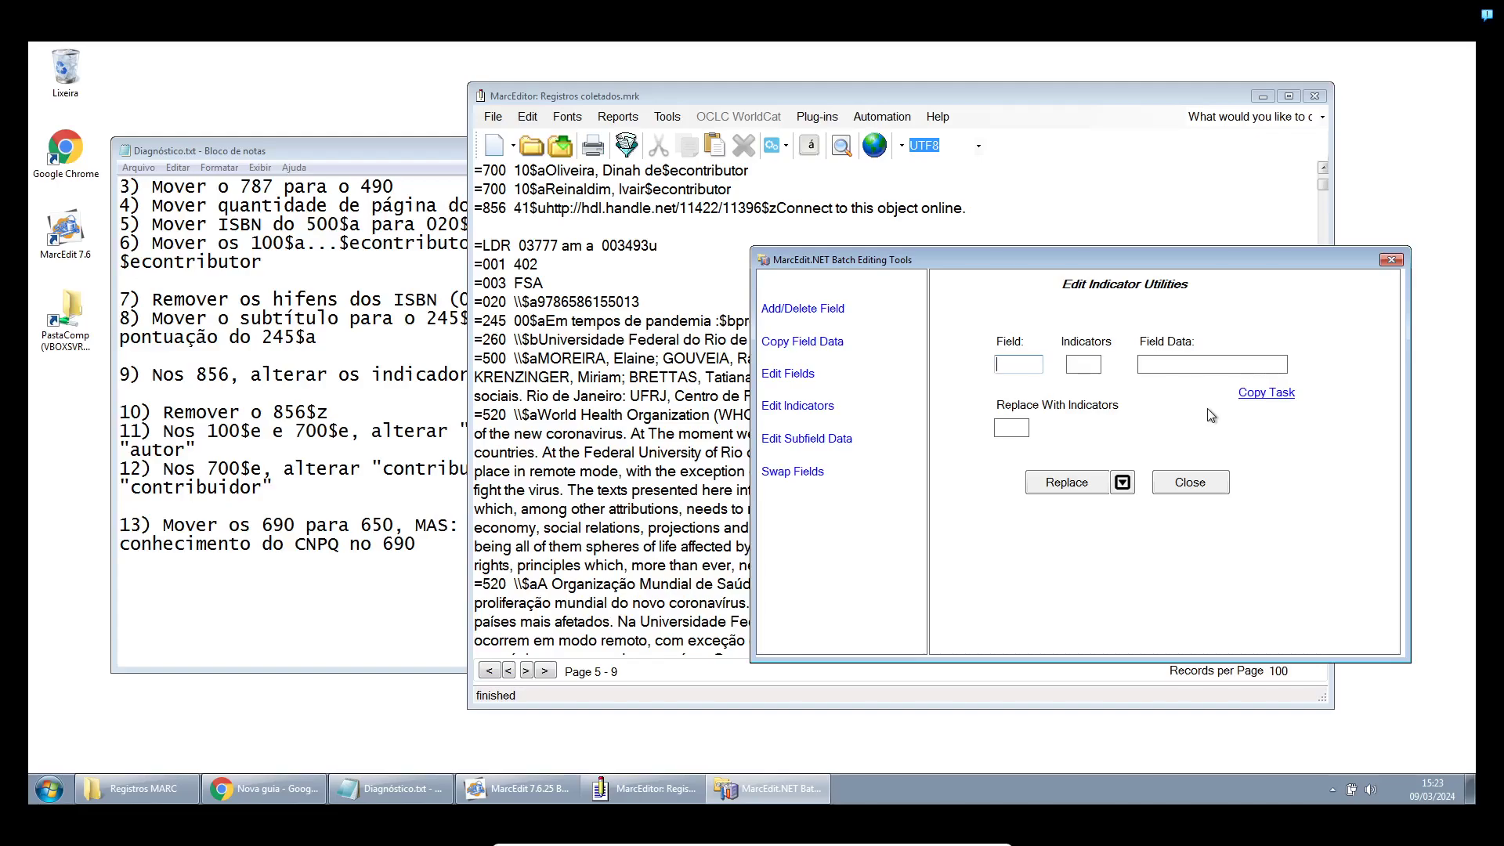
pyautogui.write('856')
pyautogui.click(1078, 366)
pyautogui.write('41')
pyautogui.click(1019, 428)
pyautogui.click(431, 175)
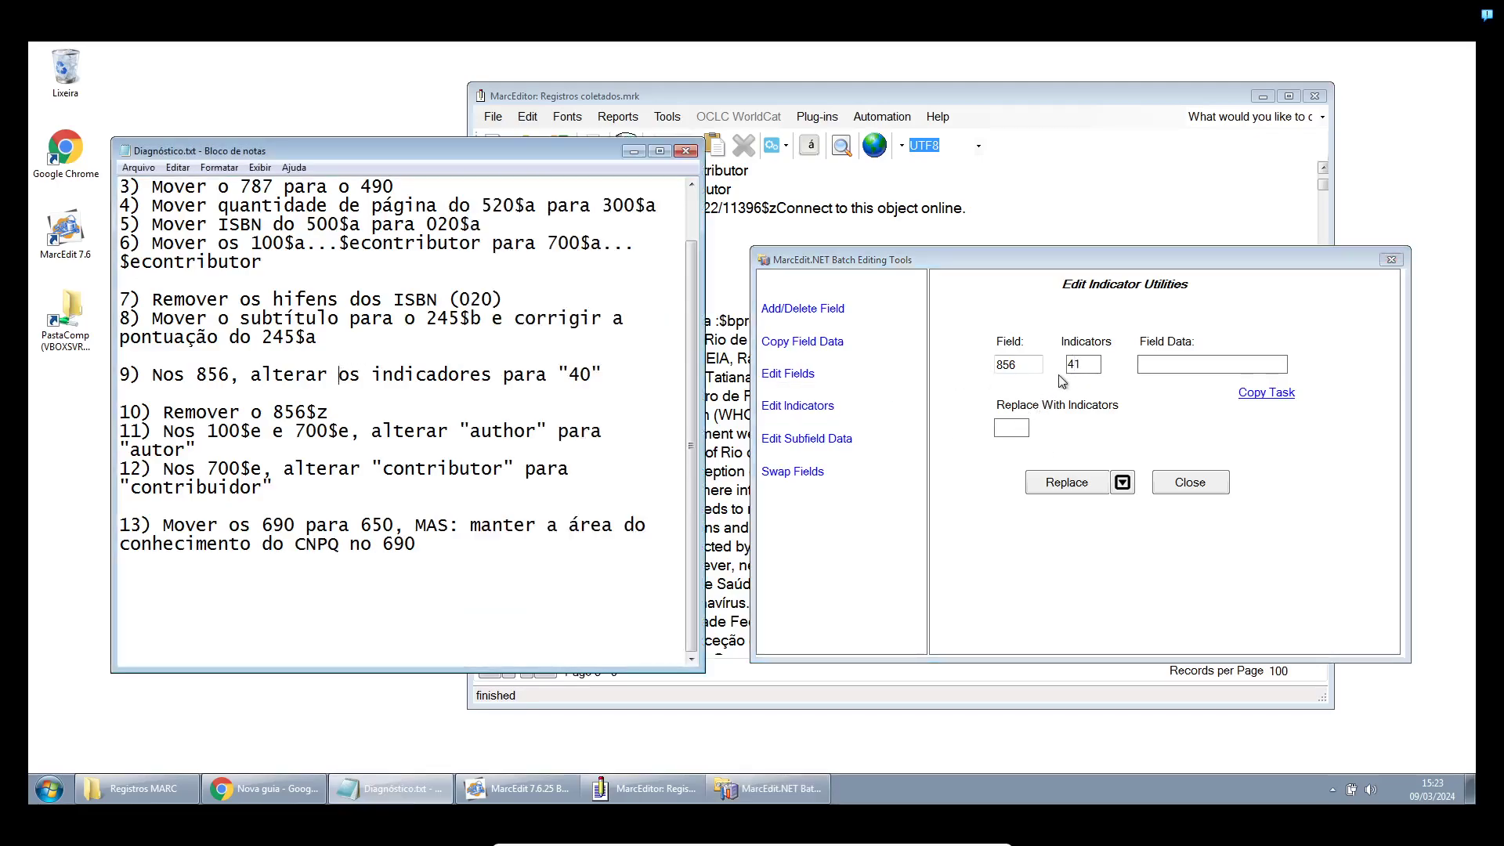
pyautogui.click(1014, 431)
pyautogui.write('40')
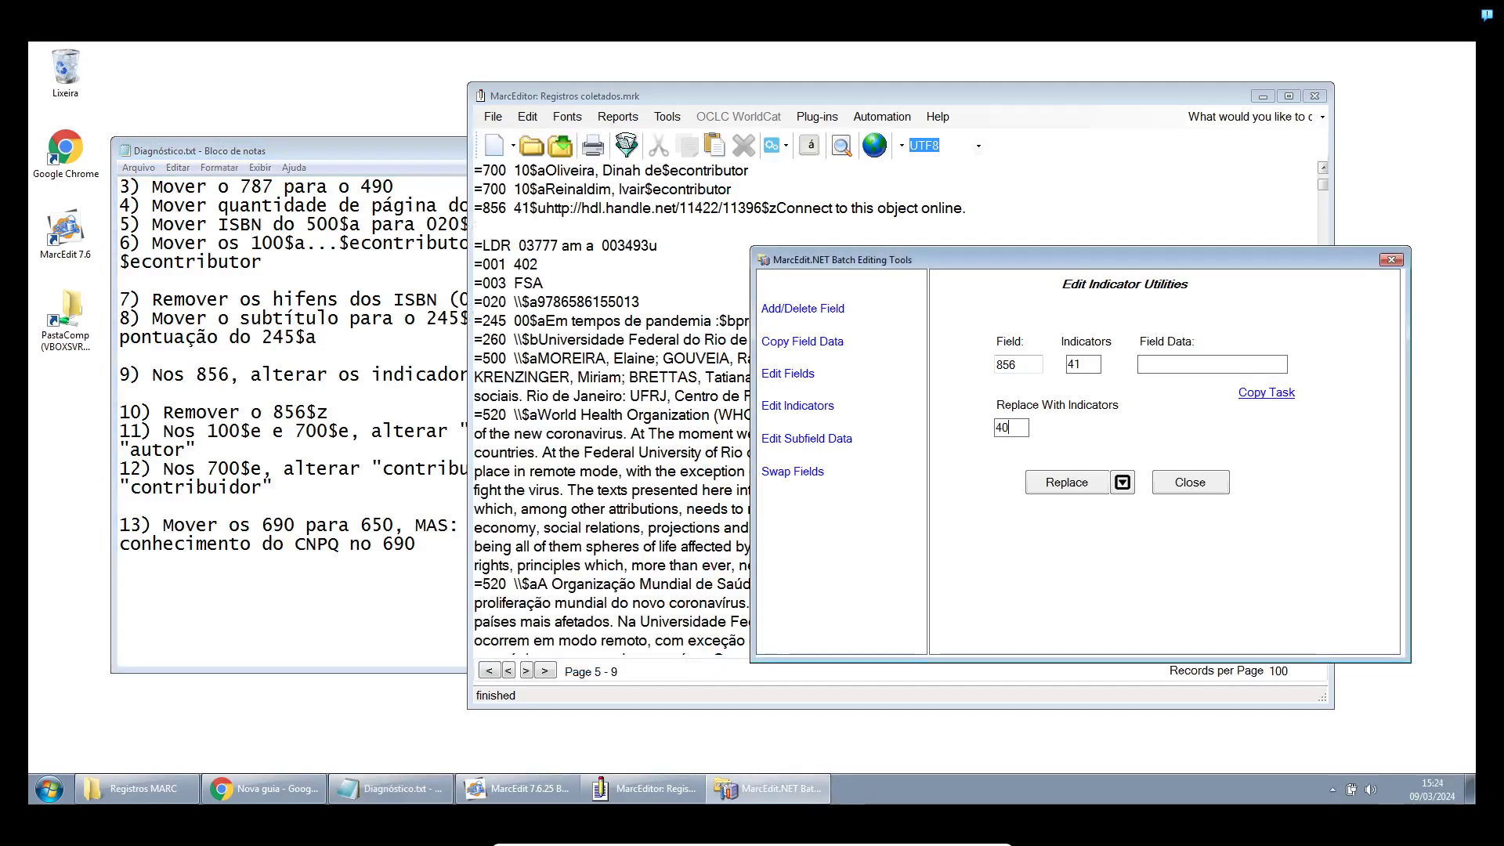
pyautogui.click(1060, 487)
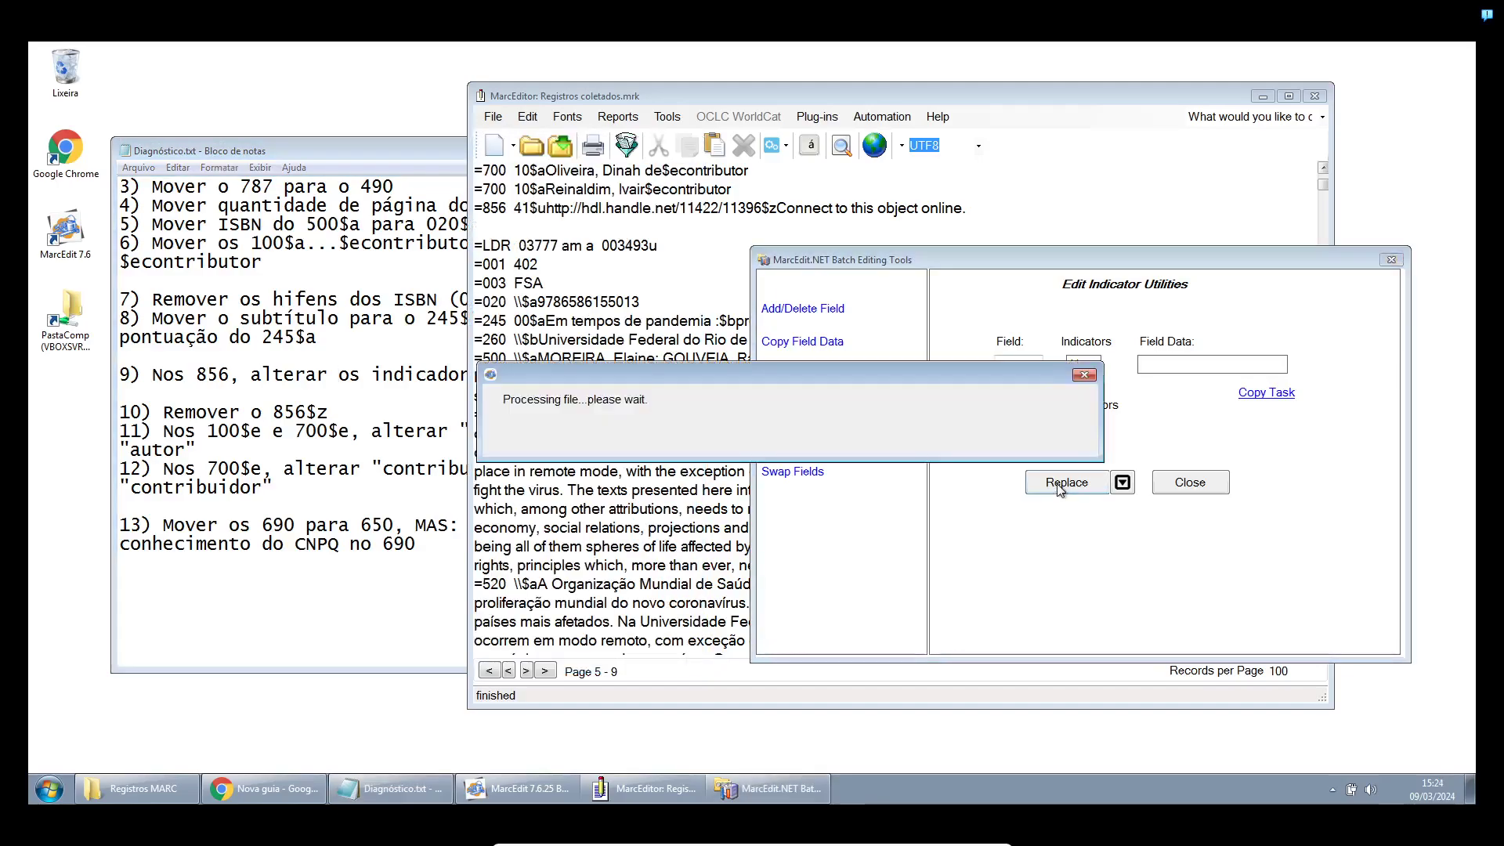
pyautogui.click(794, 473)
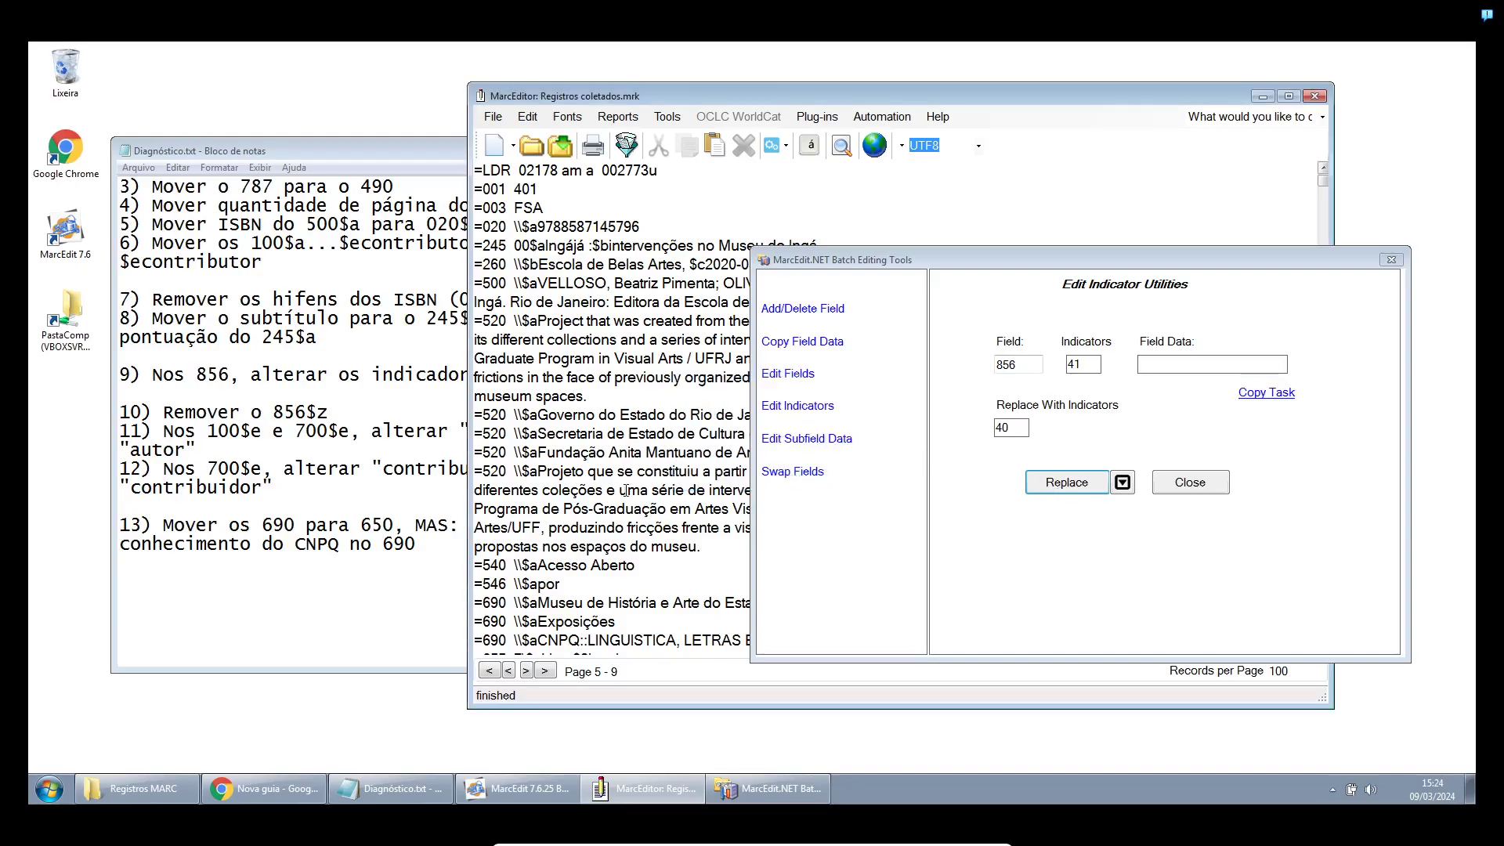
# Check the indicators of field 856 at the end of record 401
pyautogui.scroll(-6, 586, 438)
pyautogui.moveTo(514, 395); pyautogui.dragTo(571, 396)
pyautogui.scroll(-2, 598, 401)
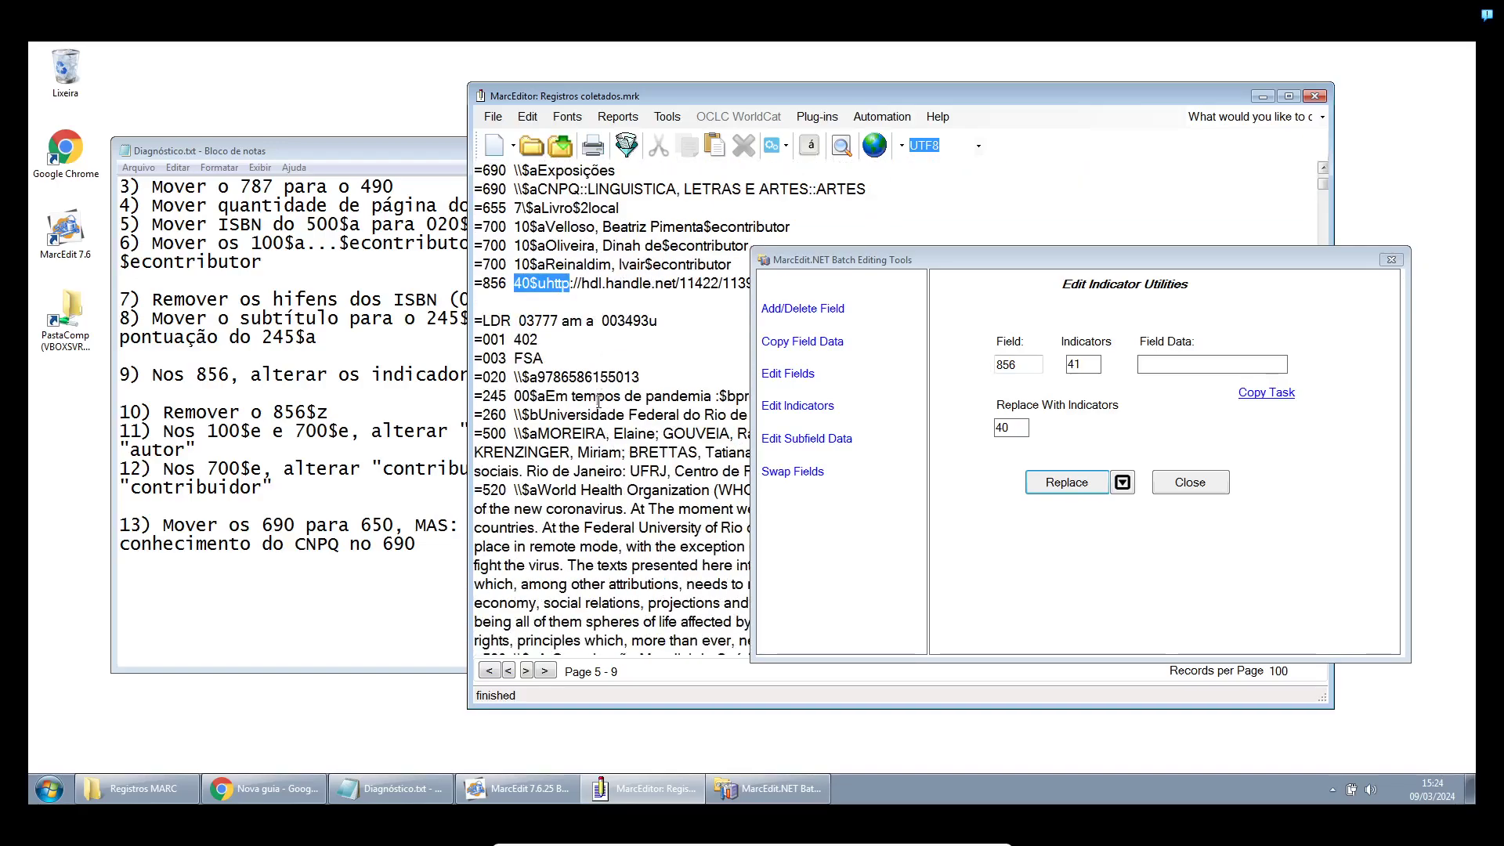
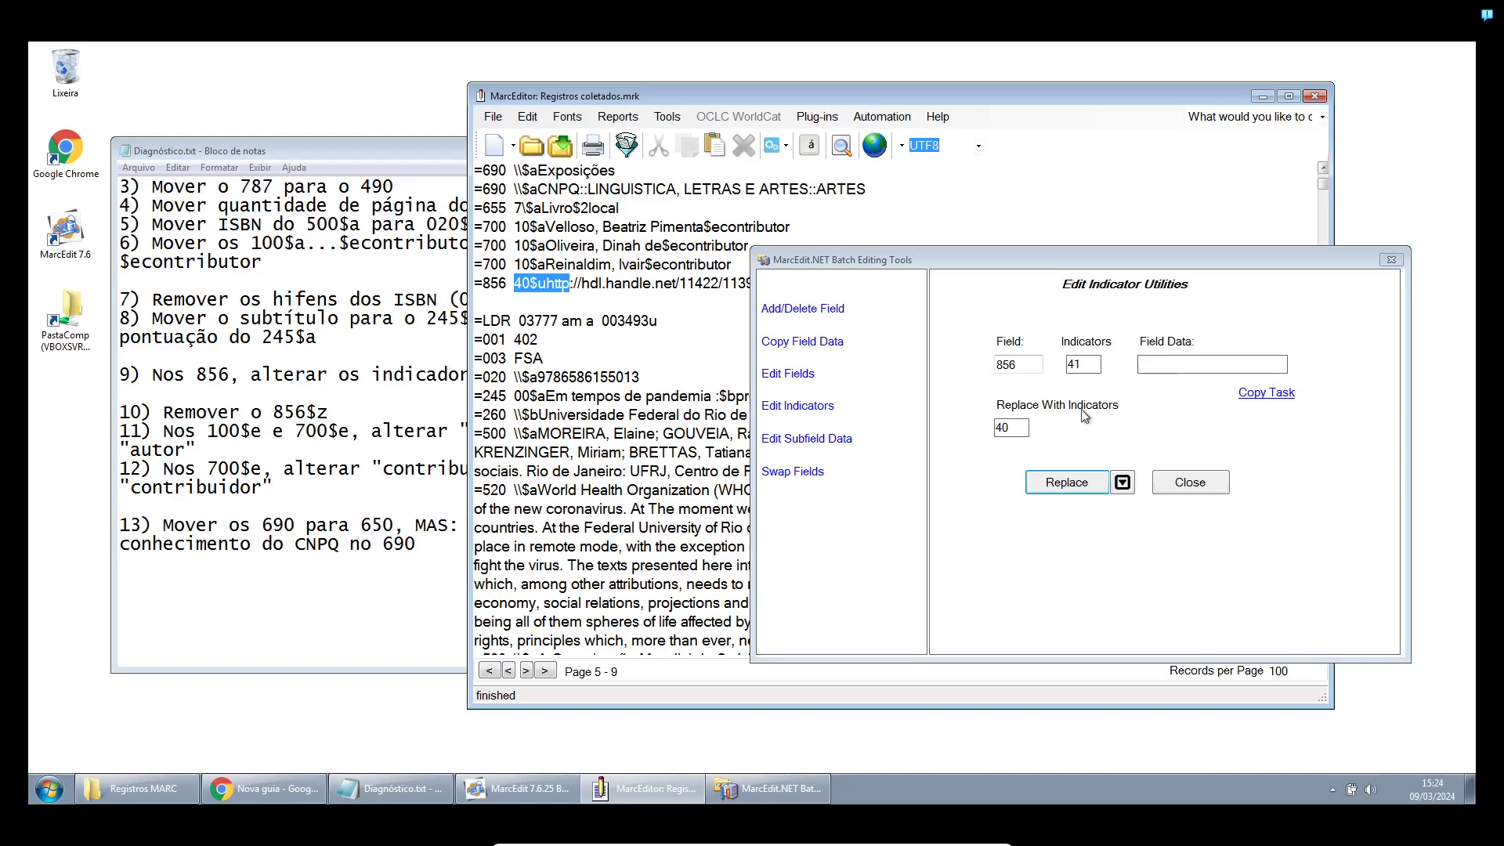
pyautogui.click(1172, 364)
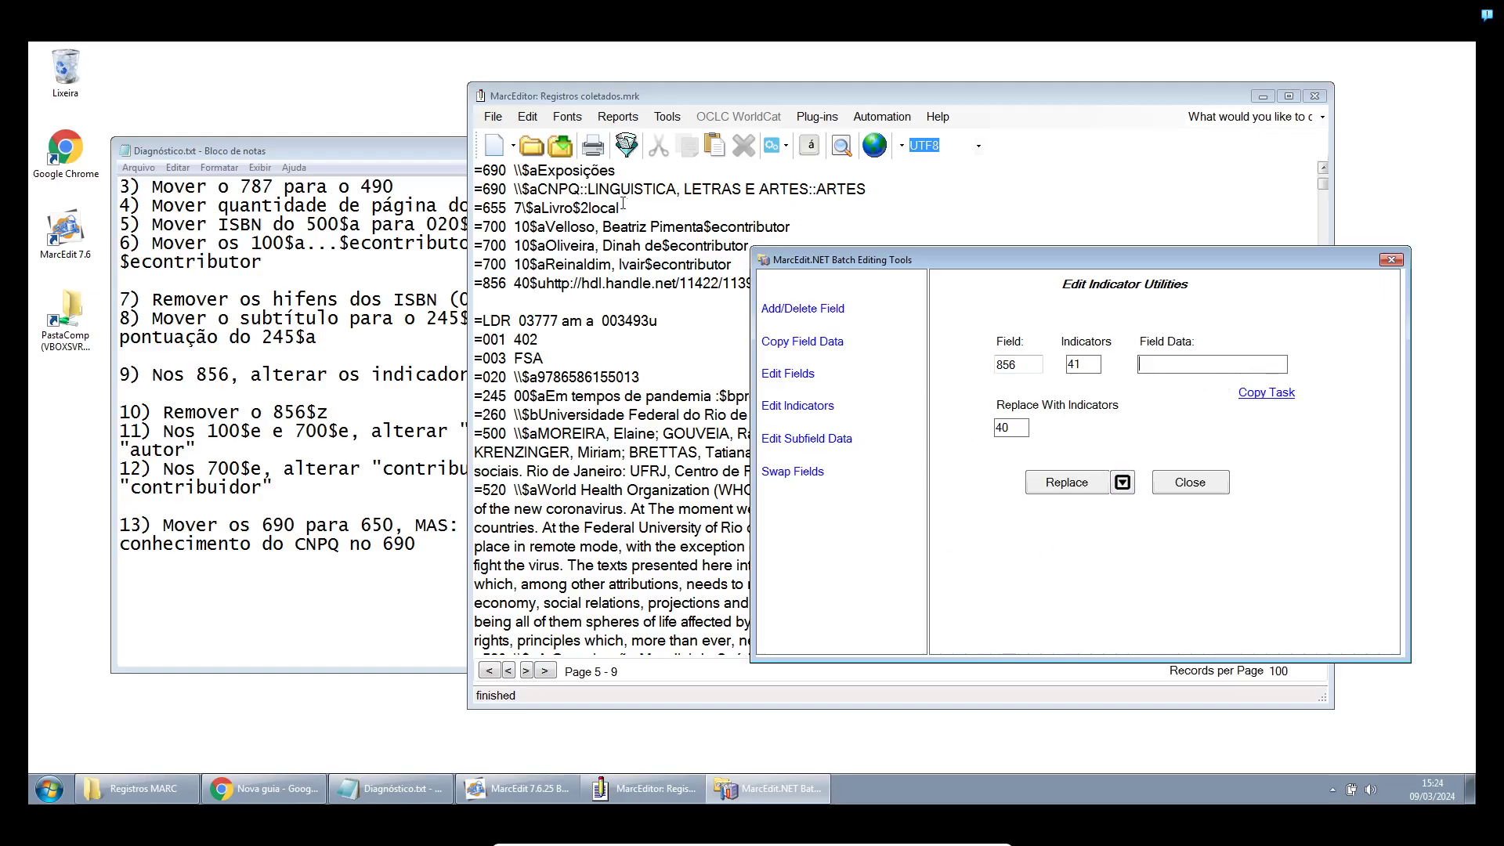
pyautogui.click(567, 154)
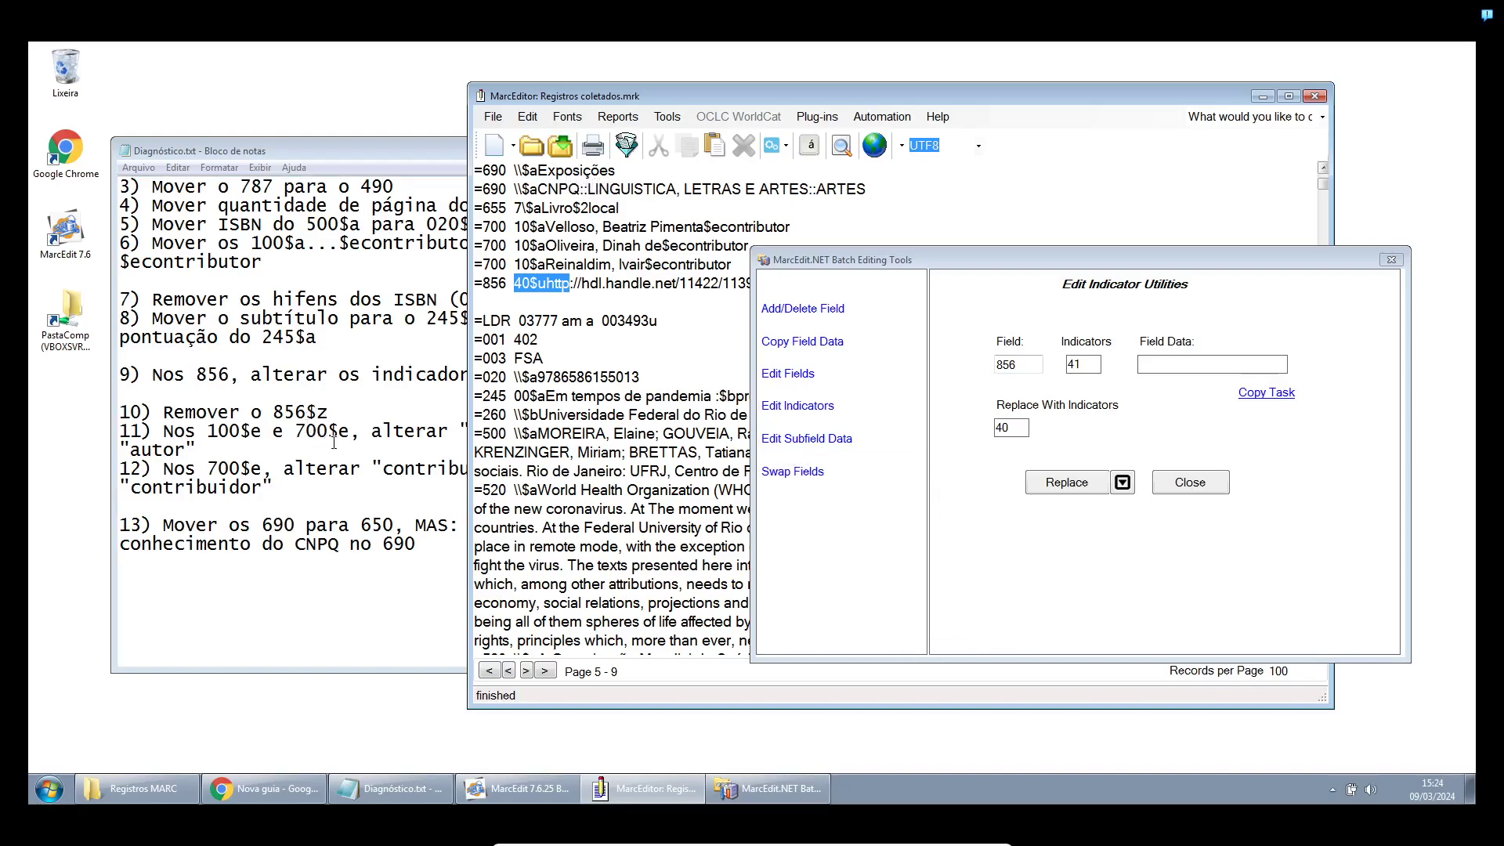
# Open the Edit Subfield Data tool and compare item 10 in Diagnóstico.txt with the 856$z text of record 401
pyautogui.click(812, 446)
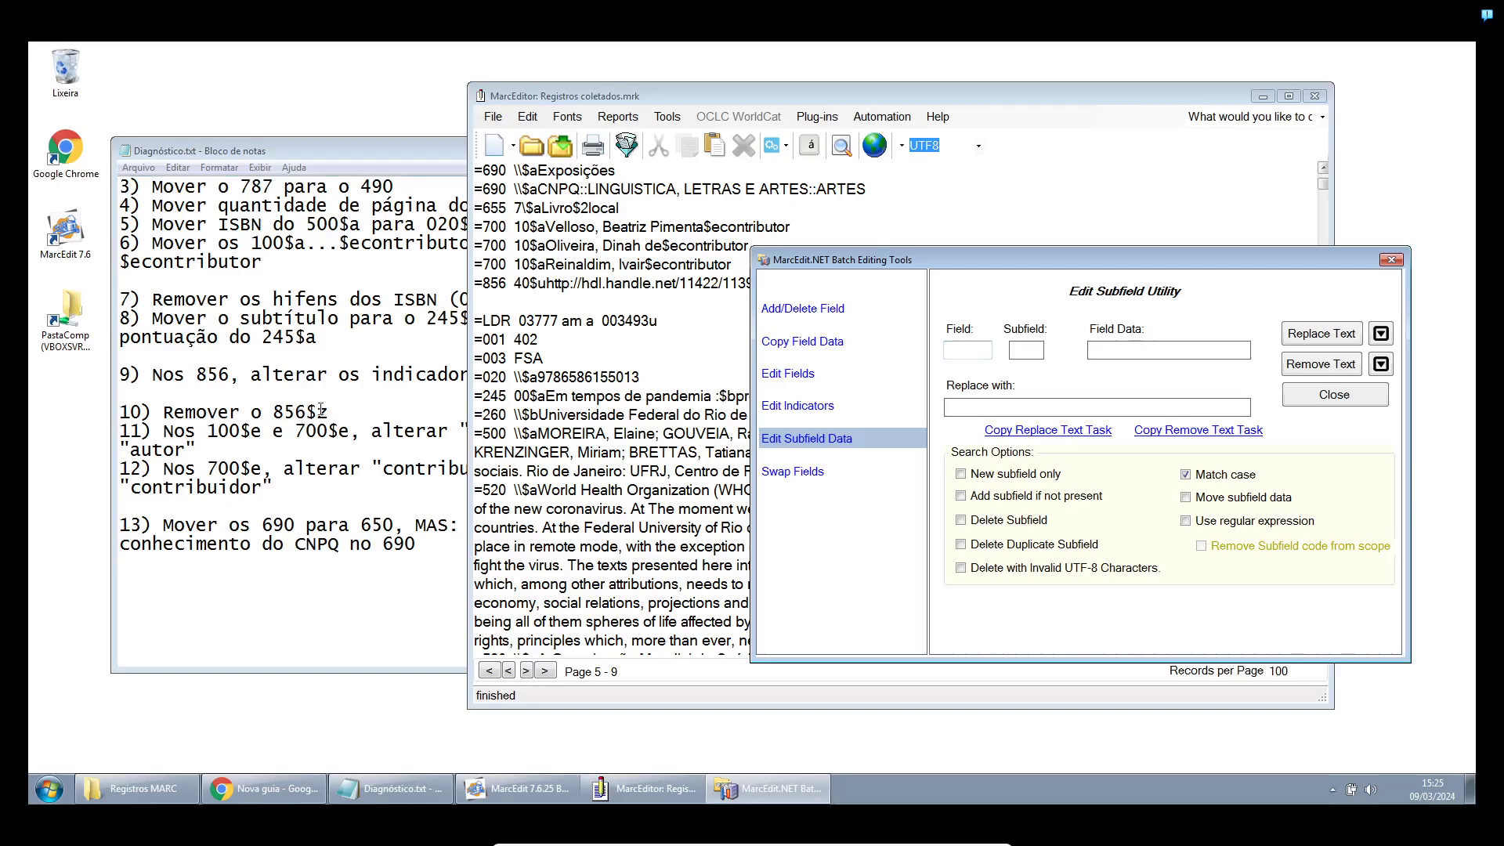
pyautogui.click(353, 409)
pyautogui.moveTo(336, 411); pyautogui.dragTo(163, 414)
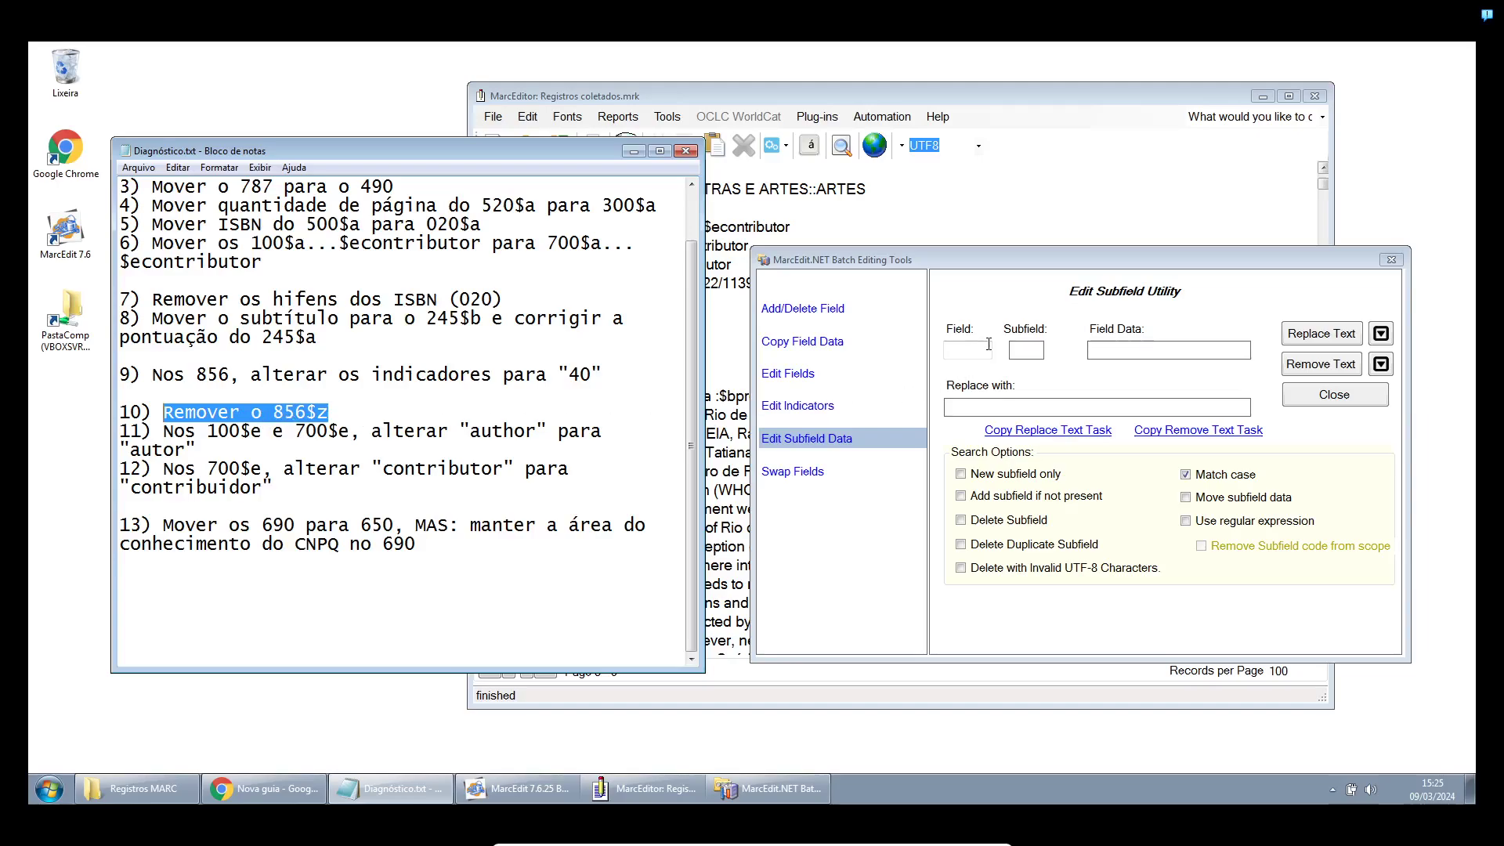
pyautogui.moveTo(971, 256); pyautogui.dragTo(954, 314)
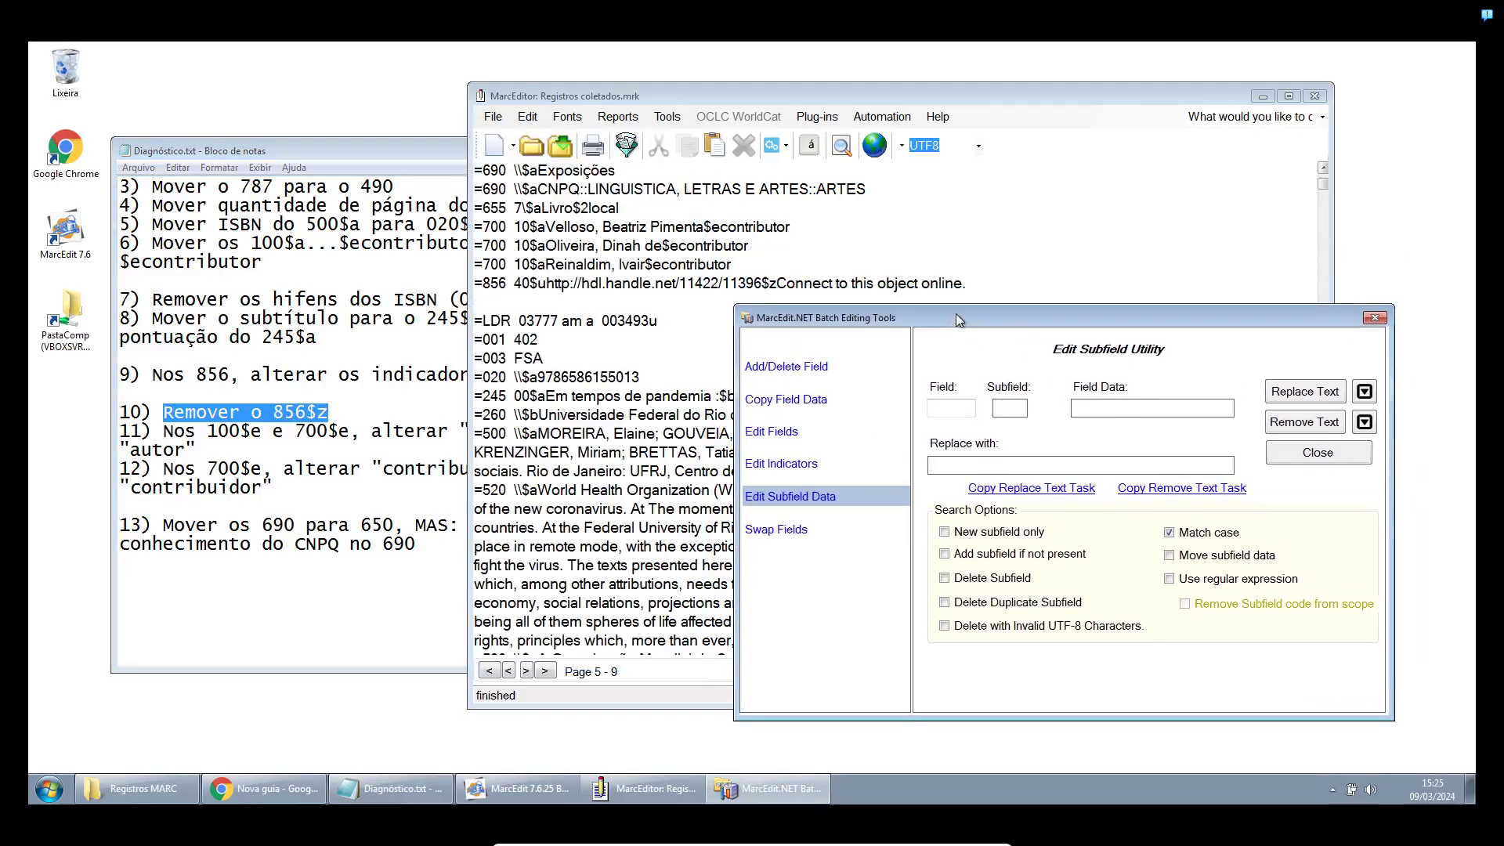
pyautogui.click(965, 284)
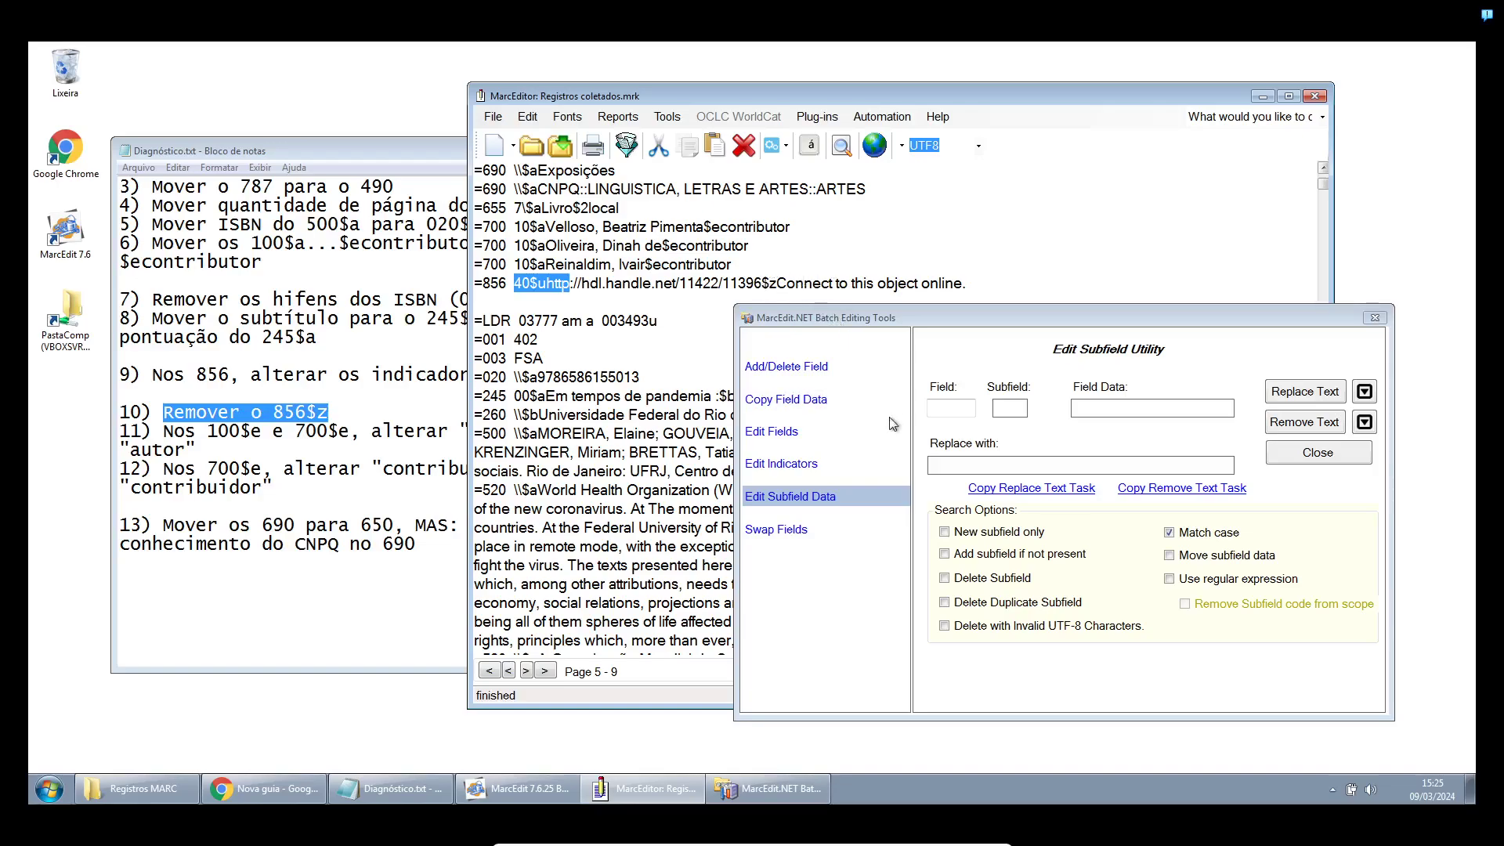
pyautogui.click(1088, 447)
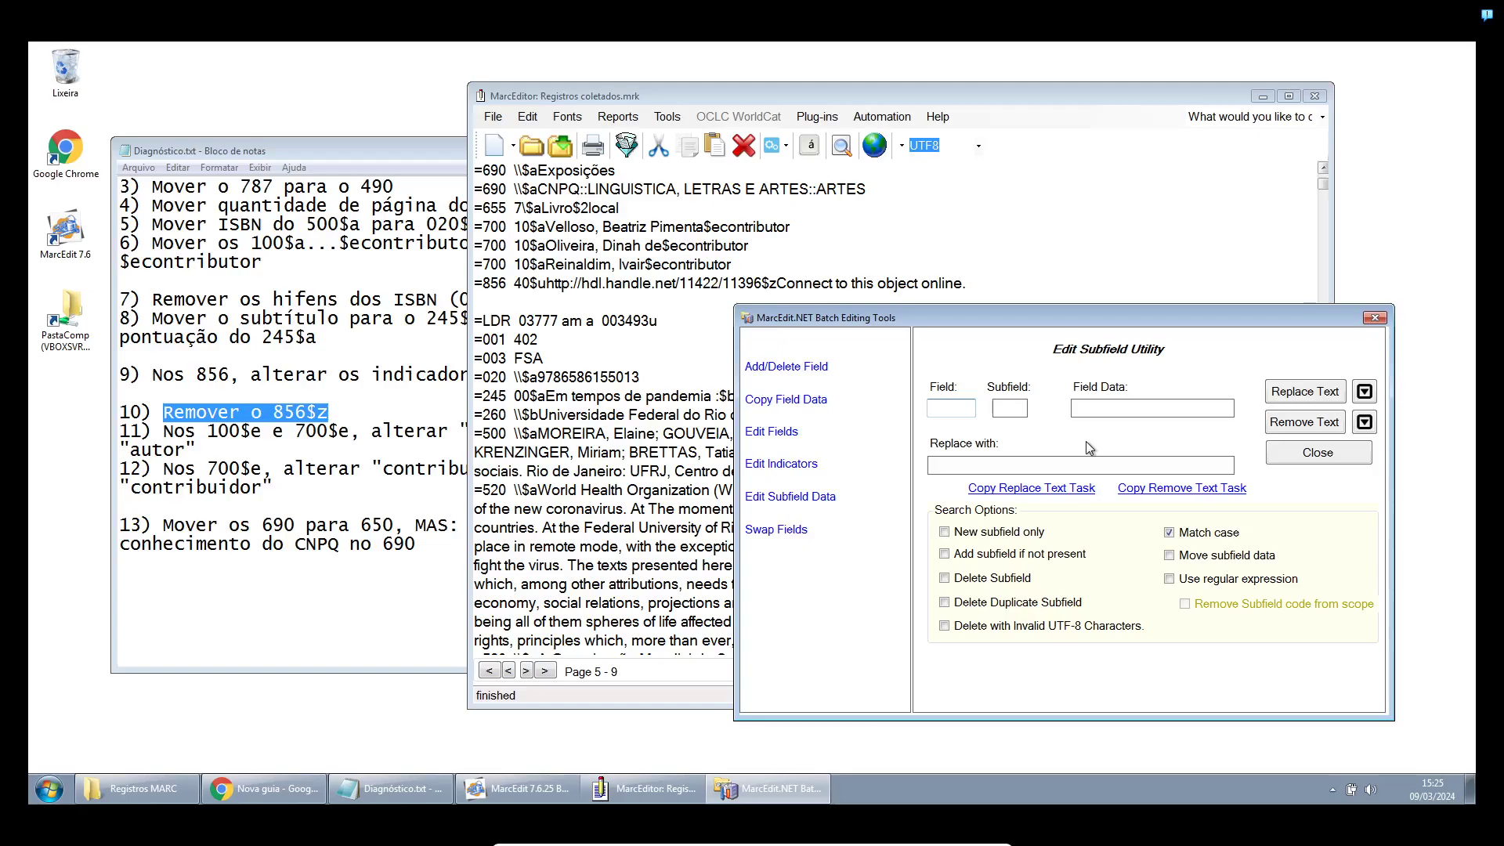
# Delete subfield z from field 856 across all records
pyautogui.write('856')
pyautogui.click(1016, 409)
pyautogui.press('Tab')
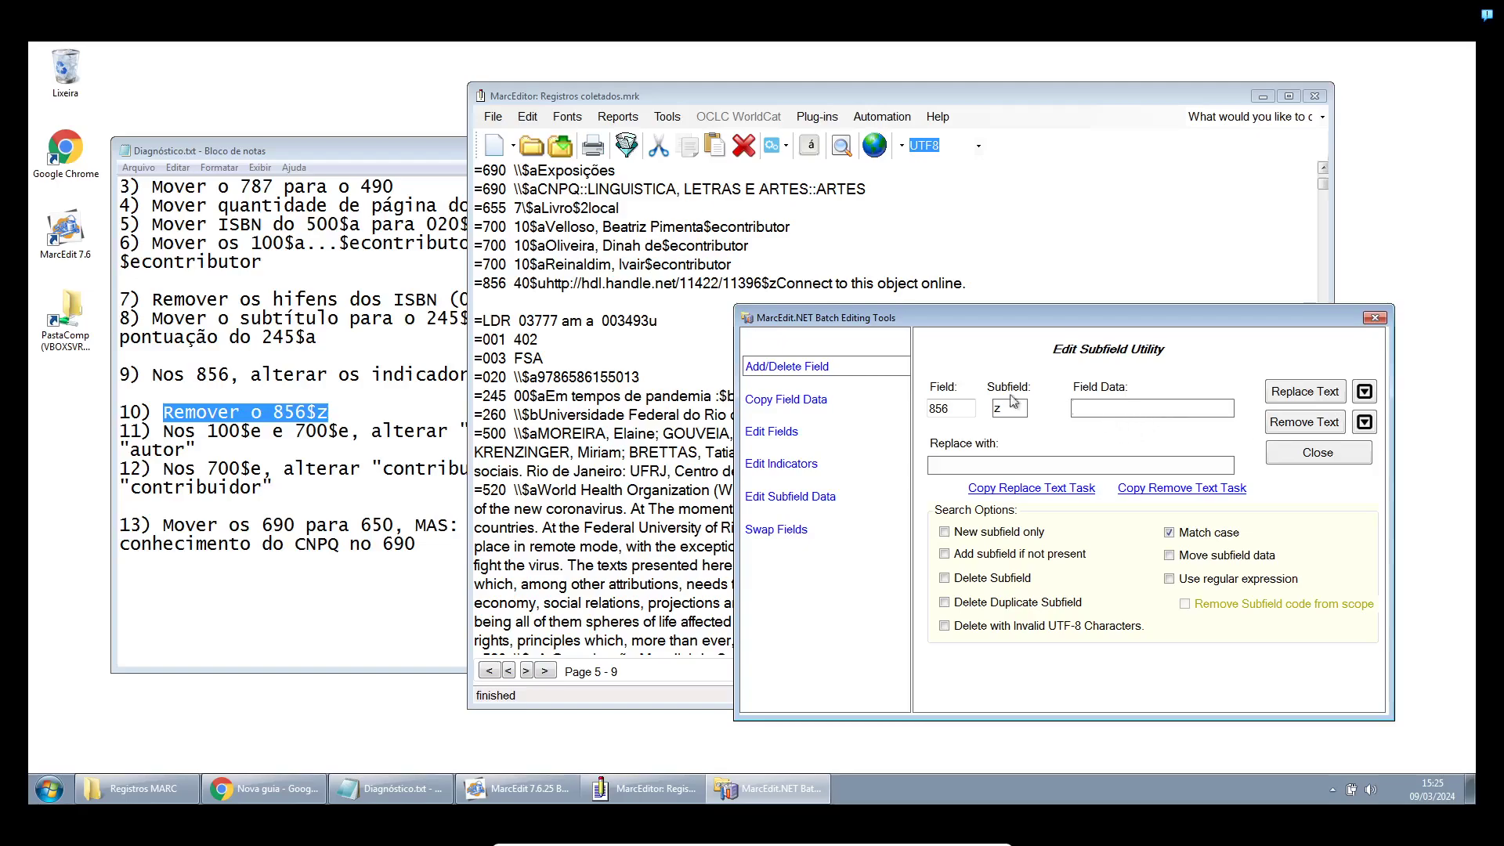
pyautogui.hotkey('shift', 'Tab')
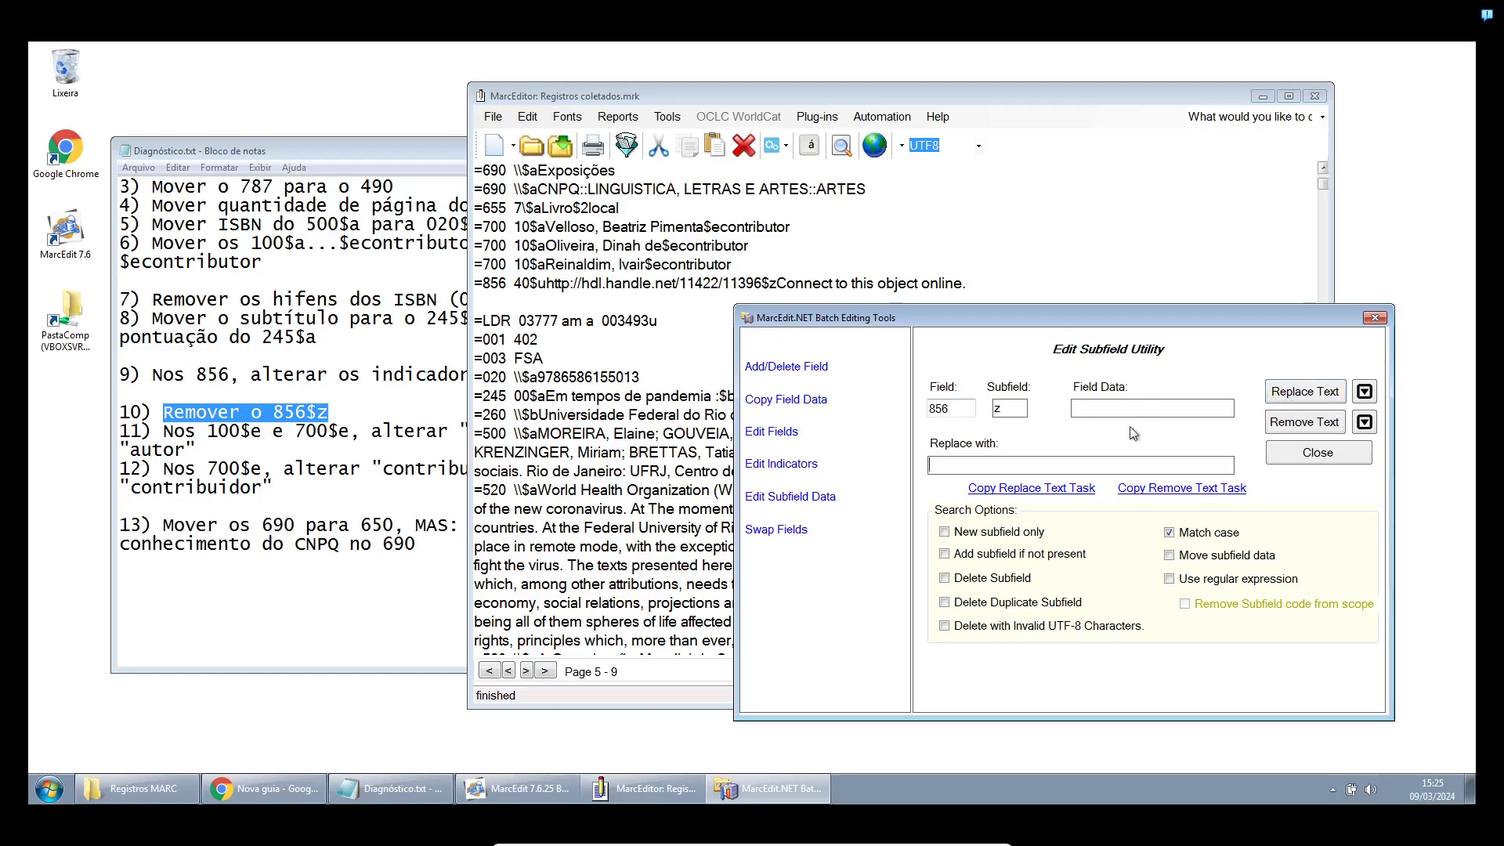
pyautogui.click(945, 579)
pyautogui.click(1304, 422)
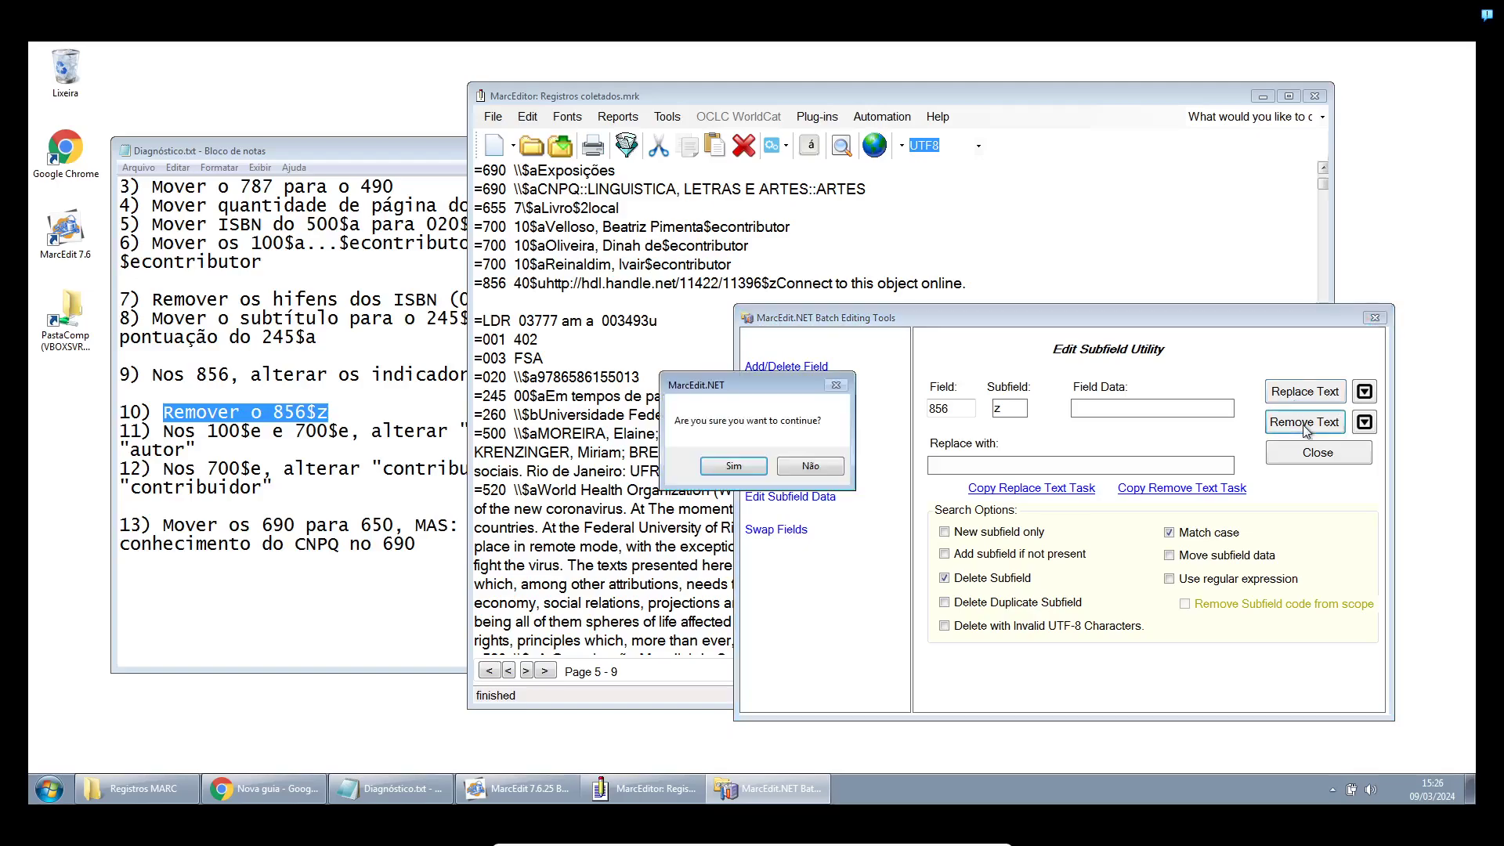
pyautogui.click(733, 466)
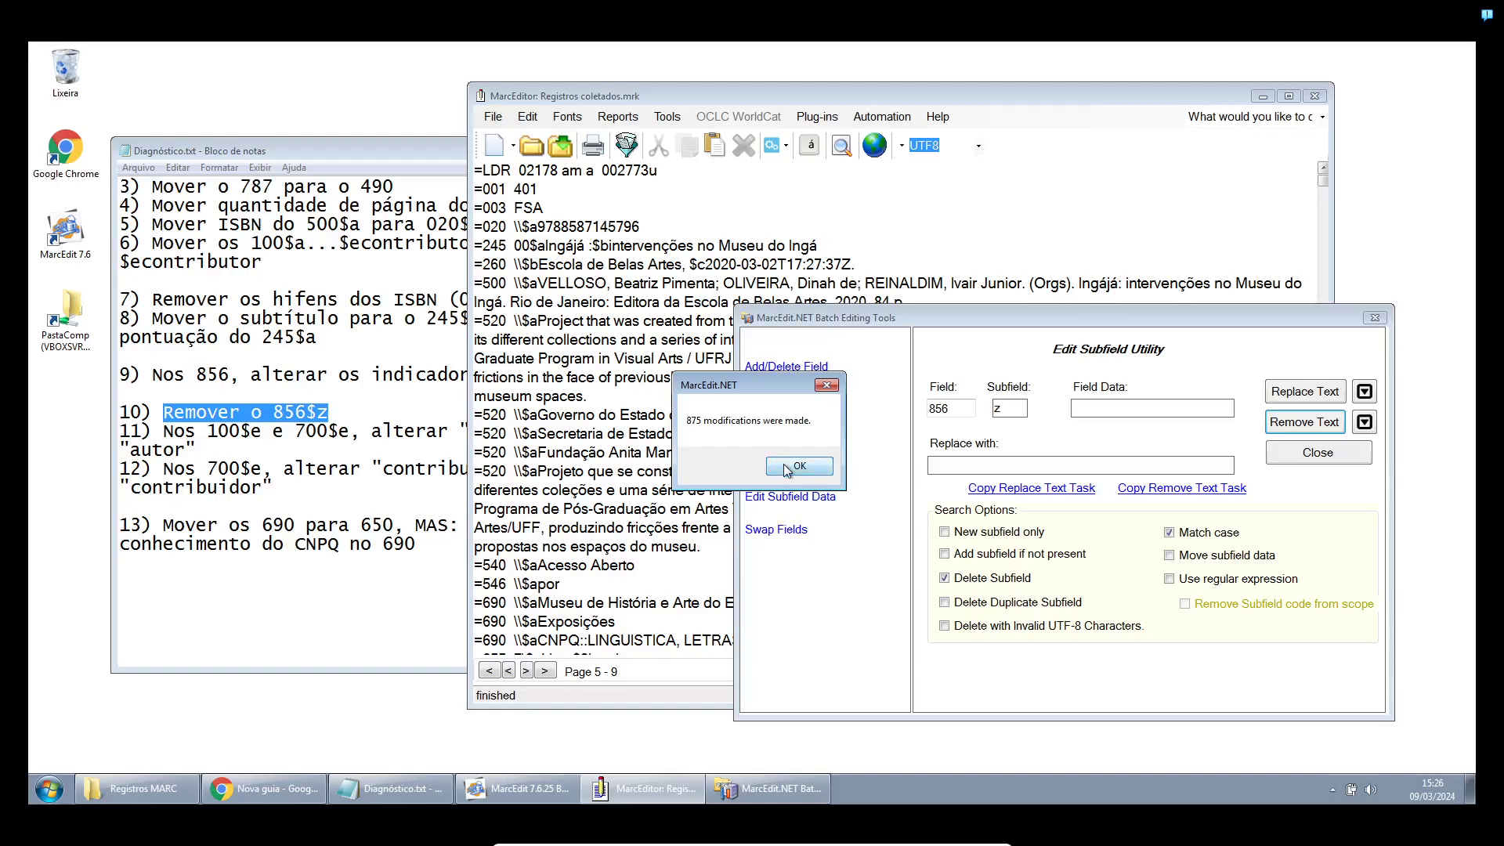
pyautogui.click(799, 467)
# Check field 856 at the end of record 401 for the removed $z and save the records file
pyautogui.scroll(-10, 864, 270)
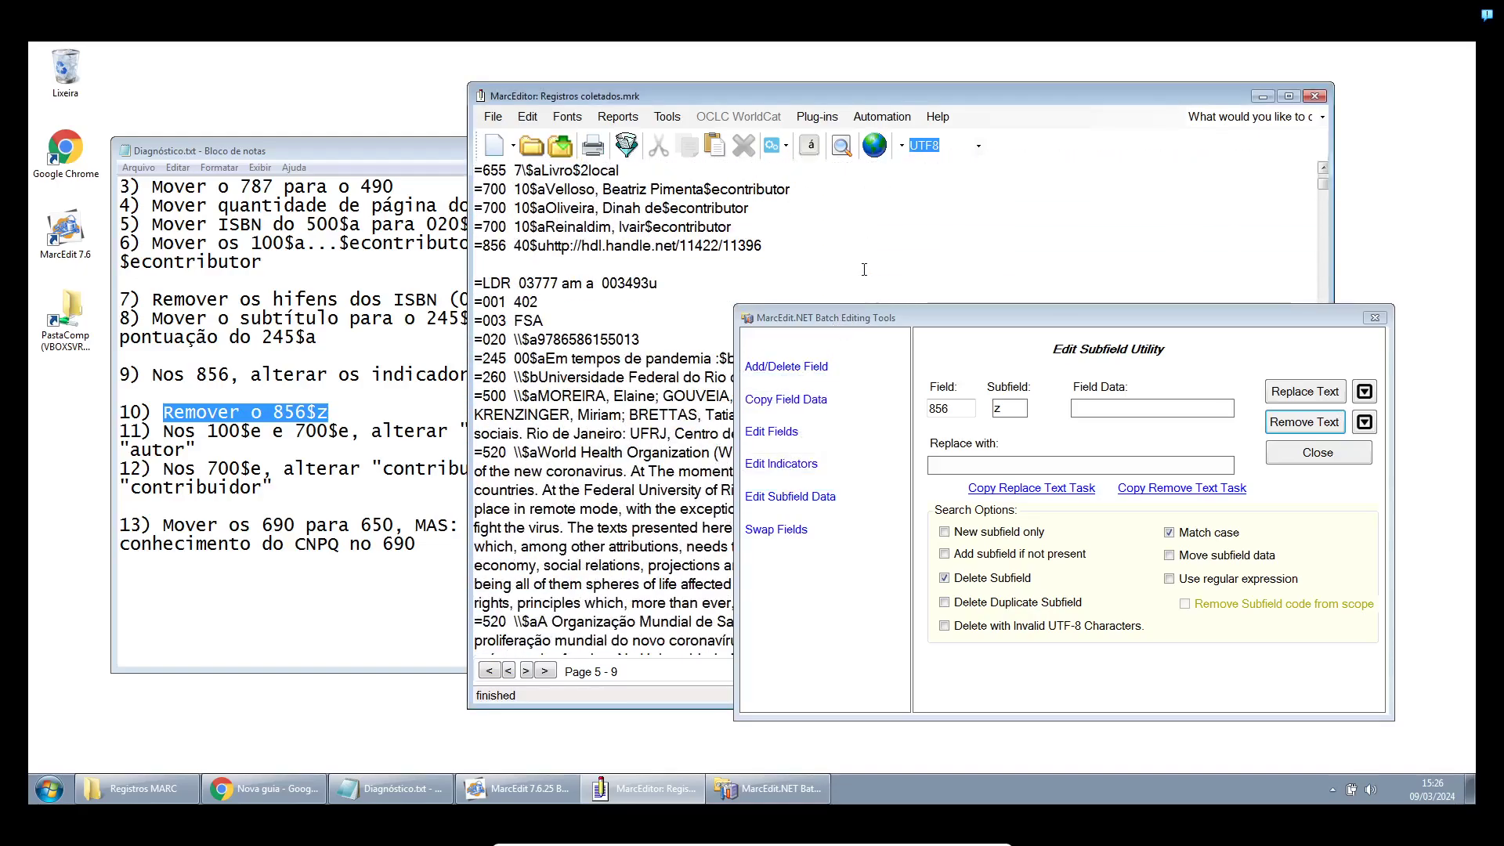
pyautogui.moveTo(809, 249); pyautogui.dragTo(570, 246)
pyautogui.click(793, 245)
pyautogui.click(568, 147)
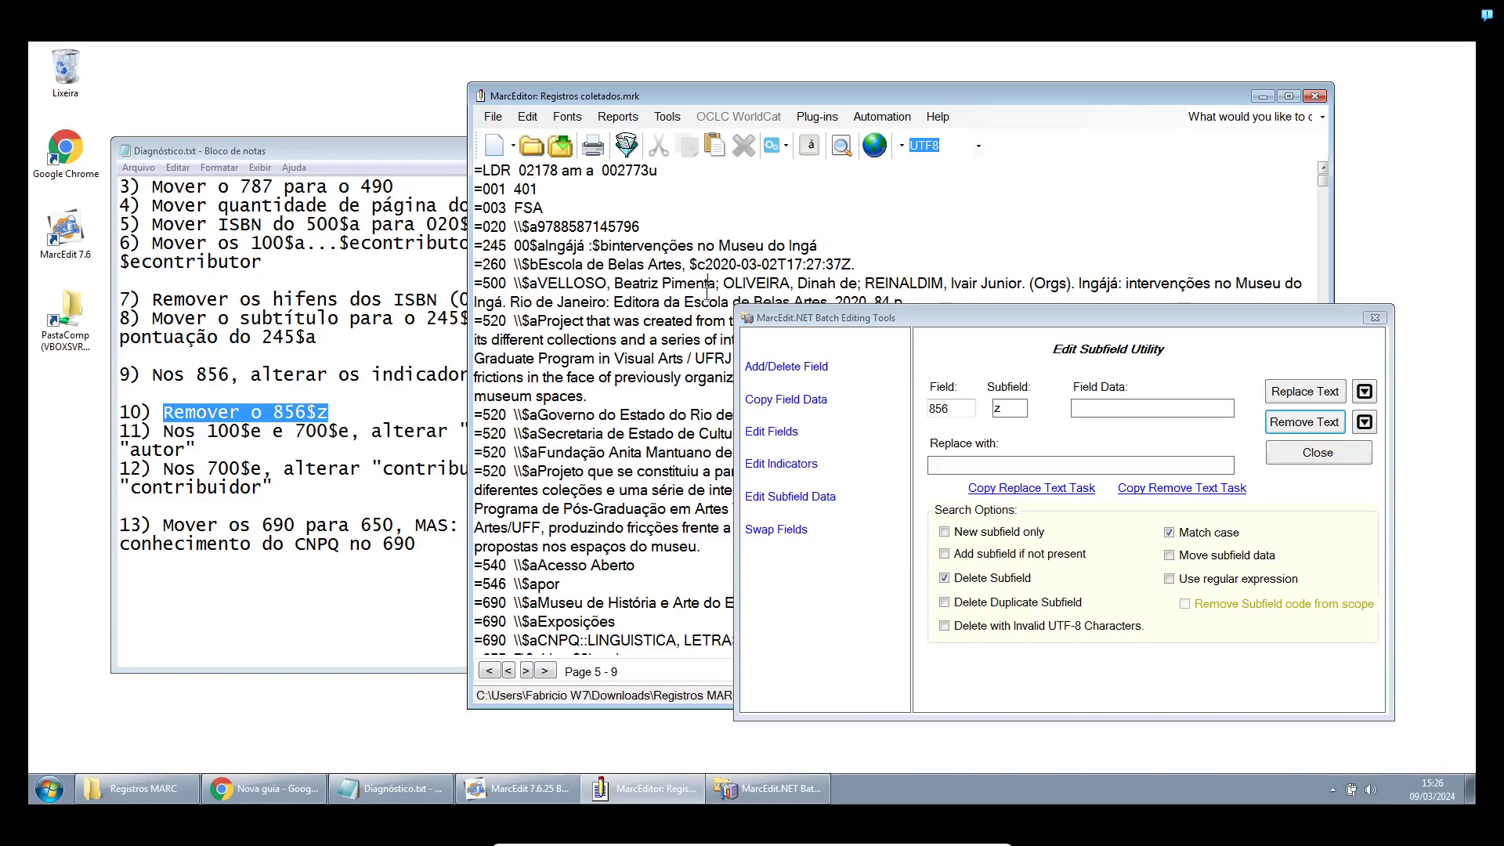
pyautogui.scroll(-4, 707, 289)
pyautogui.scroll(-3, 708, 296)
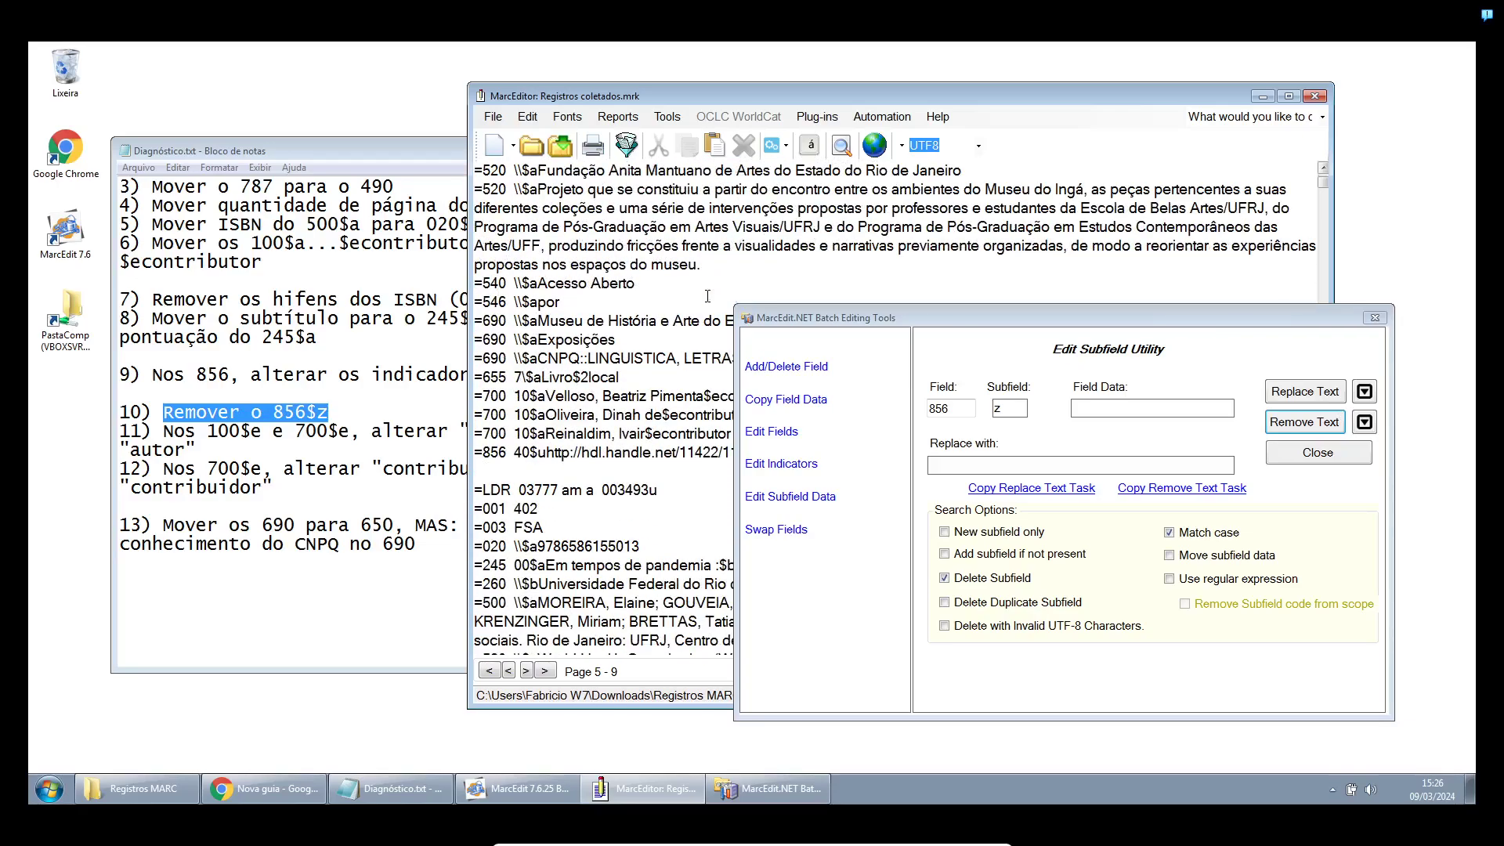
pyautogui.scroll(5, 707, 296)
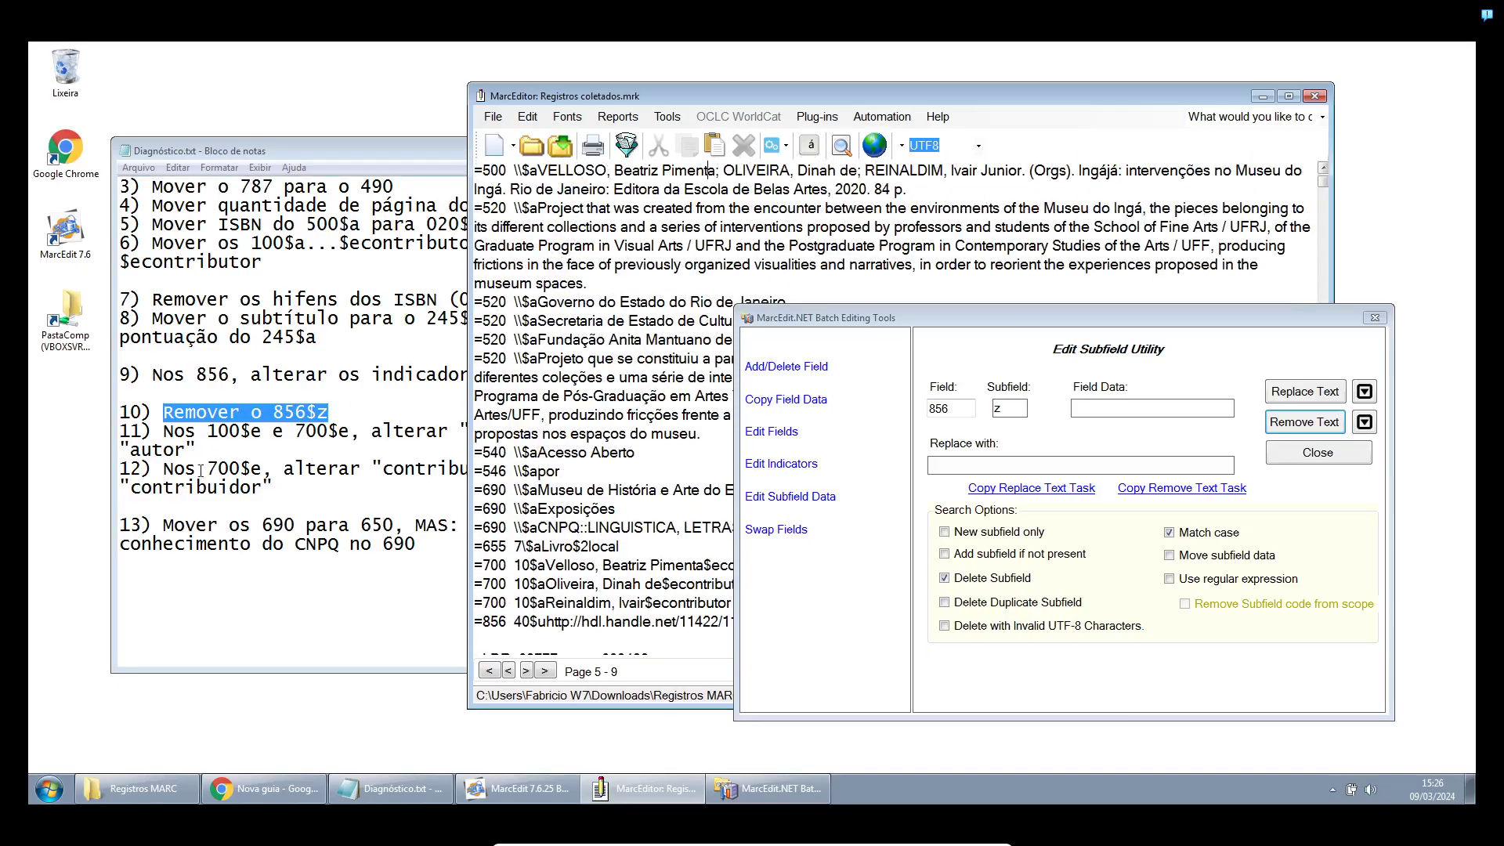
# Consult item 11 in Diagnóstico.txt about changing "author" to "autor" in 100$e and 700$e
pyautogui.click(216, 443)
pyautogui.hotkey('shift', 'Up')
pyautogui.hotkey('ctrl', 'shift', 'Left')
pyautogui.hotkey('ctrl', 'shift', 'Left')
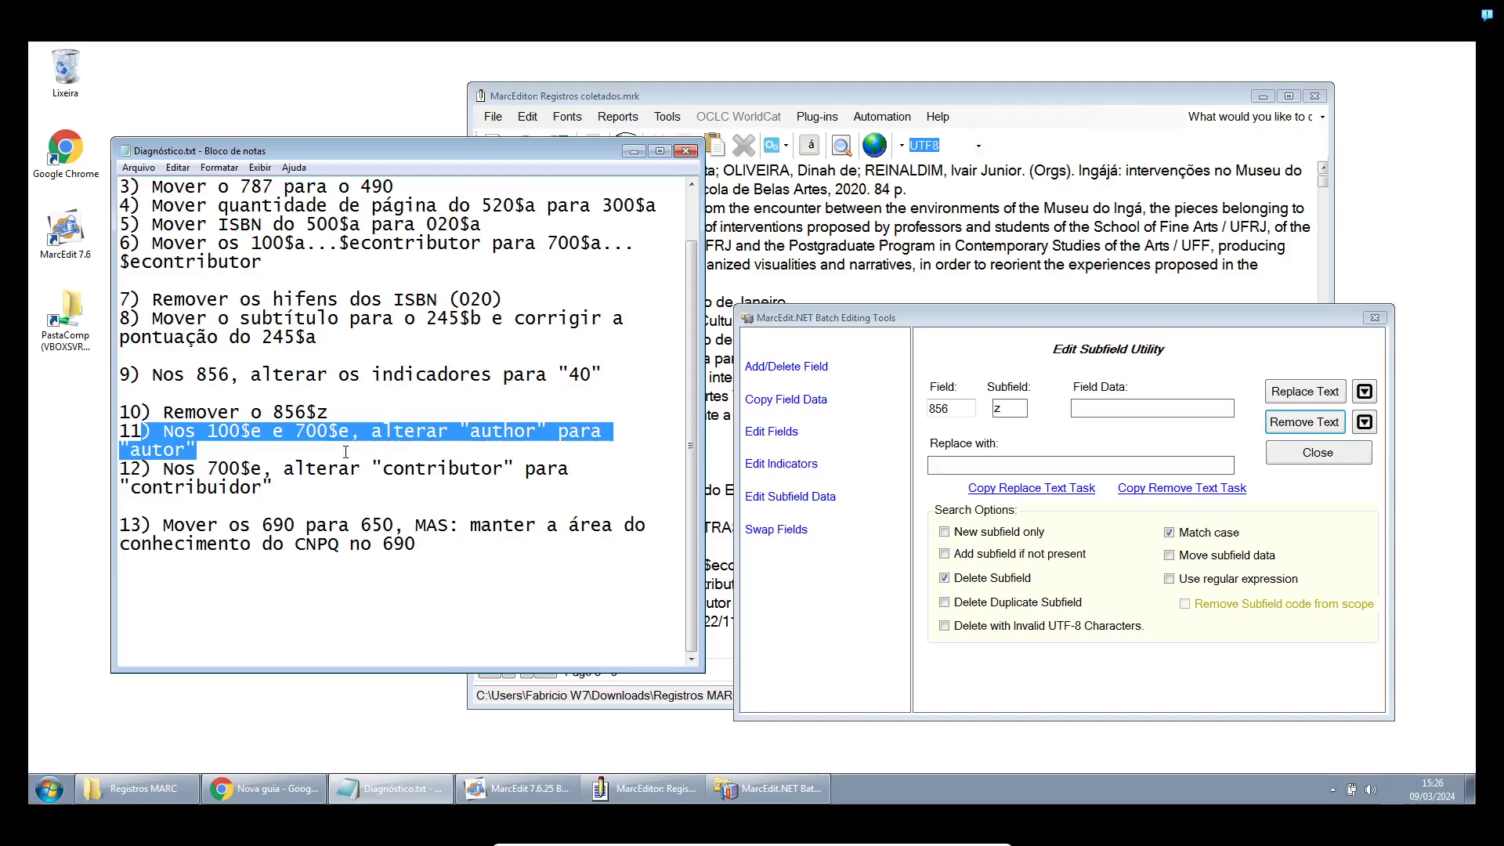
pyautogui.click(467, 449)
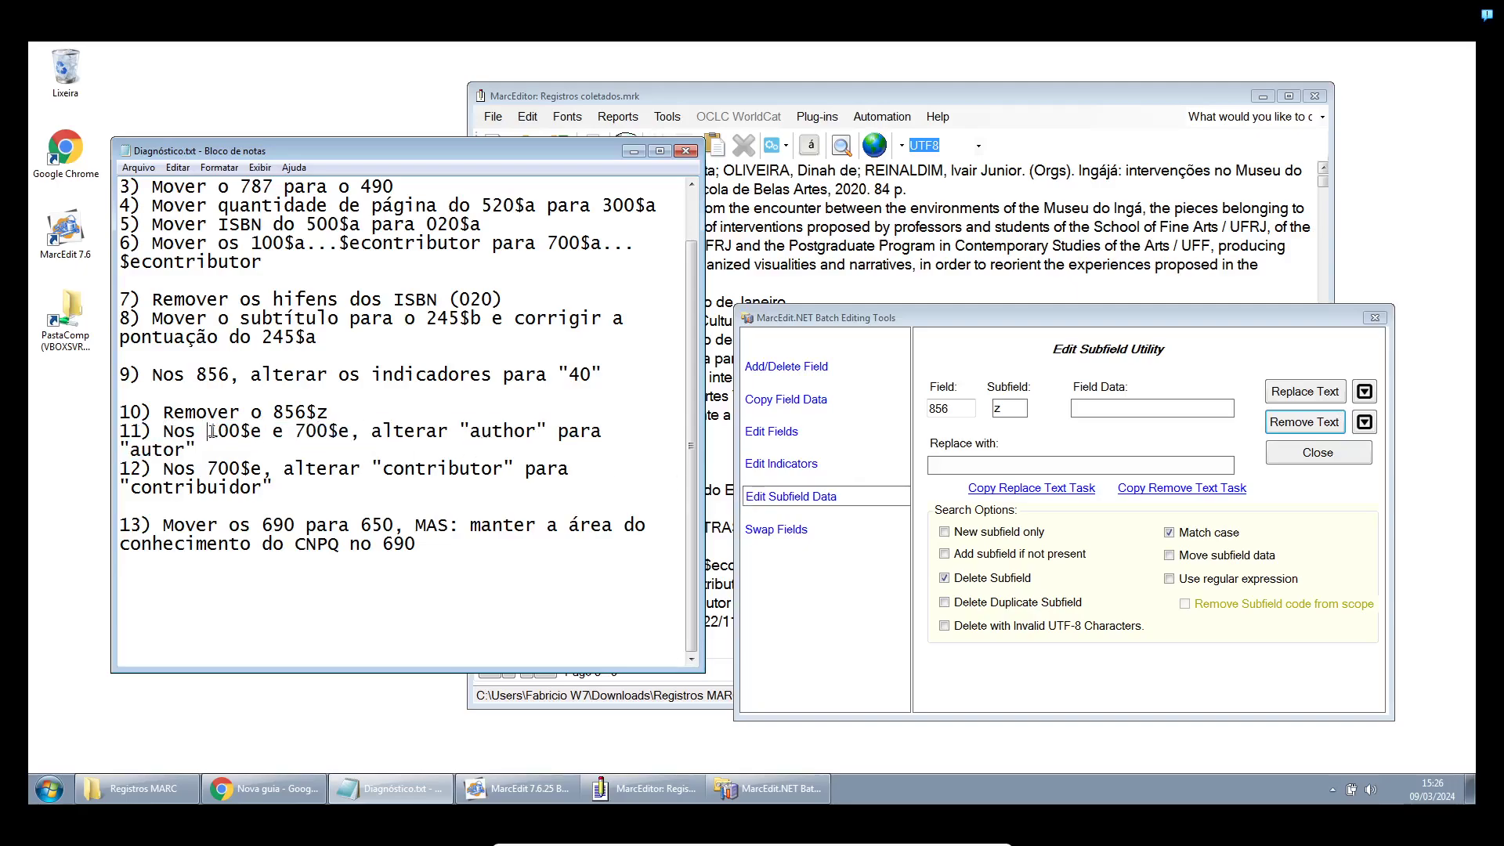
pyautogui.moveTo(210, 431); pyautogui.dragTo(255, 431)
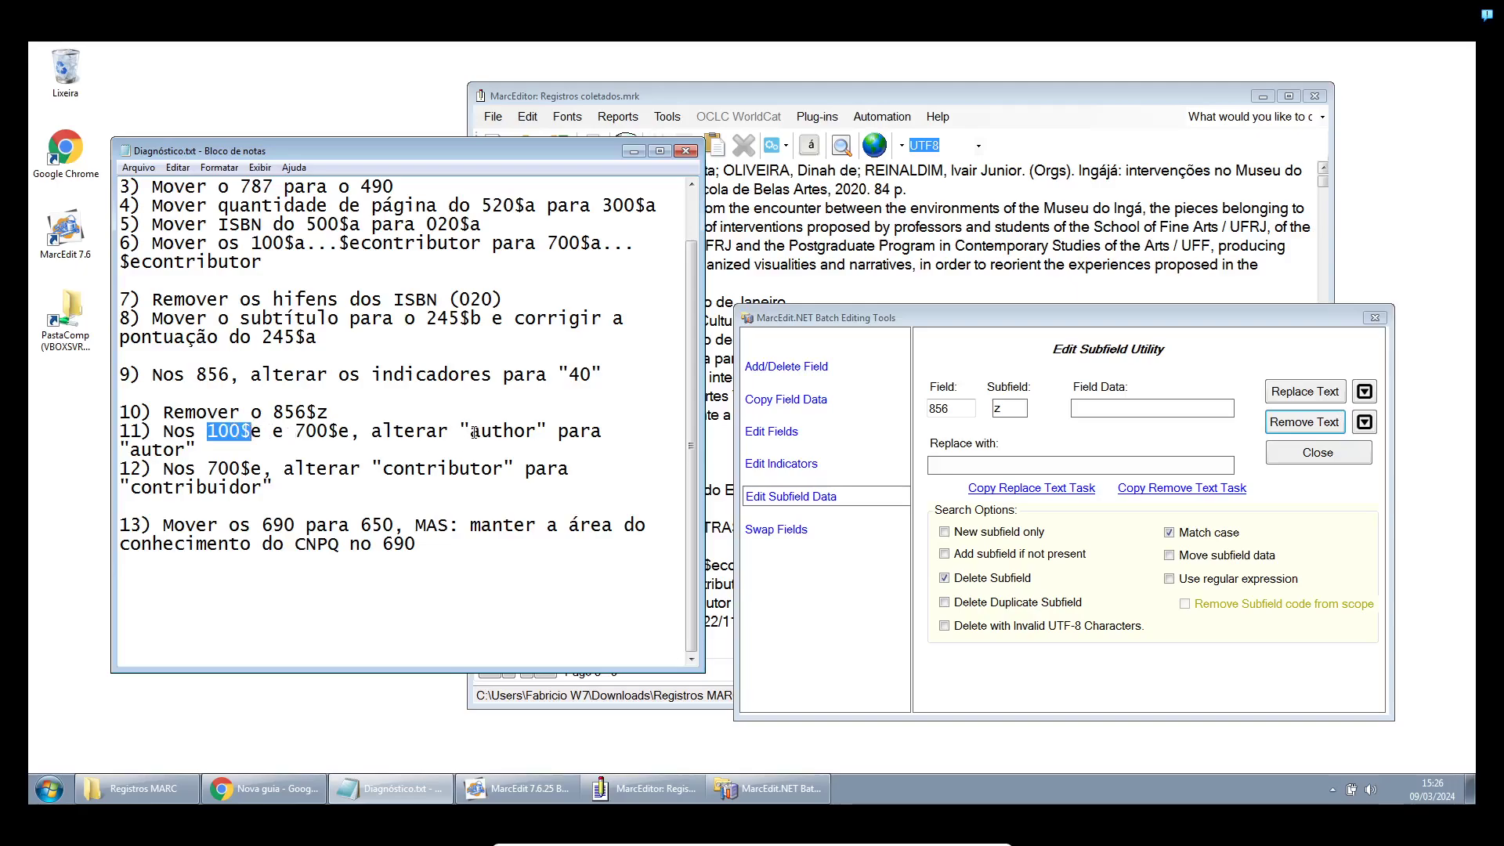
# Replace "author" with "autor" in subfield e of field 100 across all records, with subfield deletion turned off
pyautogui.click(959, 406)
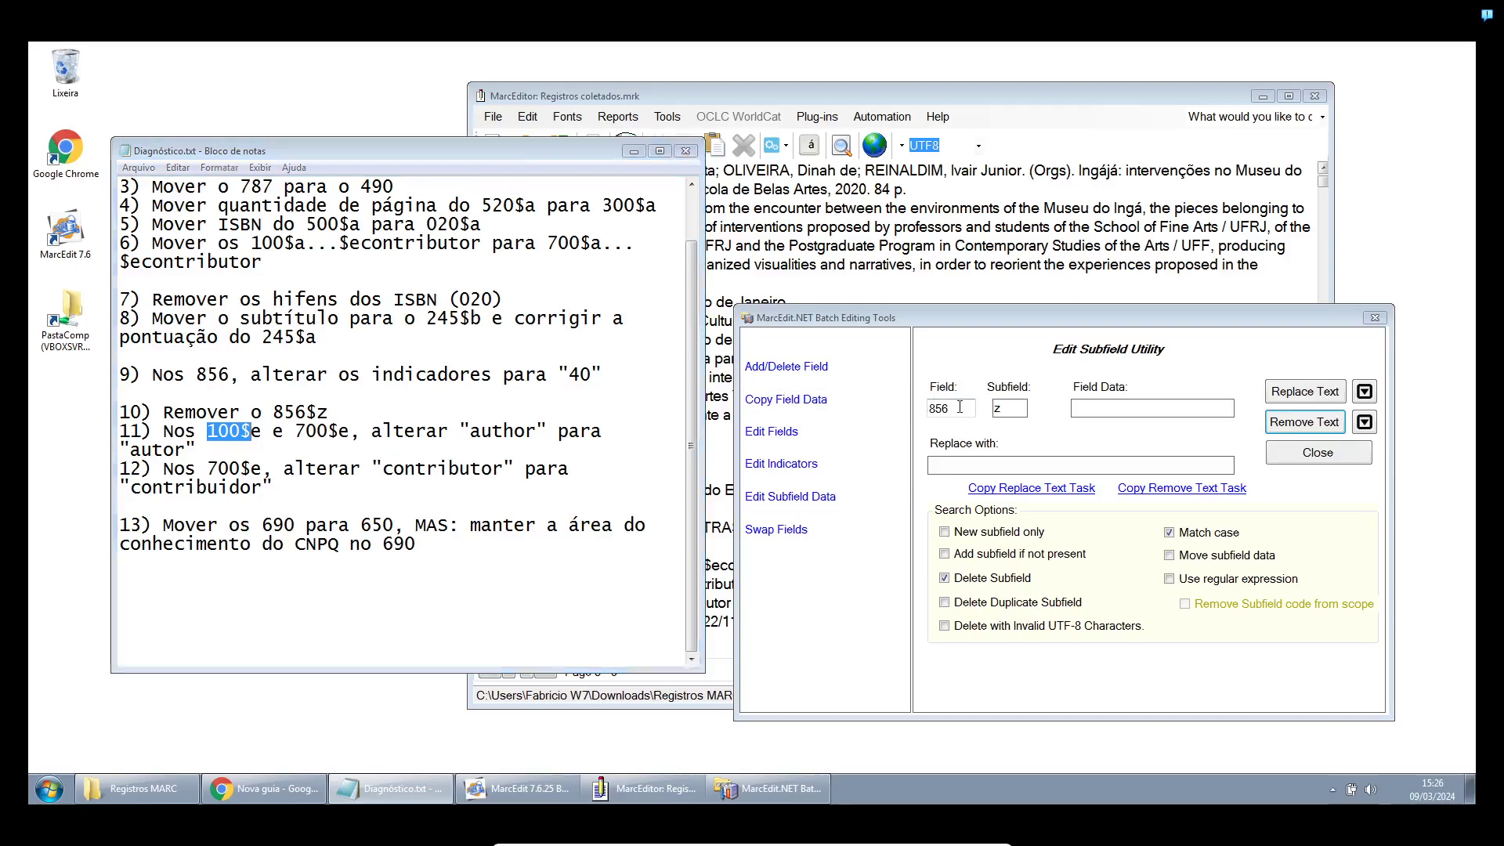
pyautogui.press('BackSpace')
pyautogui.press('BackSpace')
pyautogui.press('BackSpace')
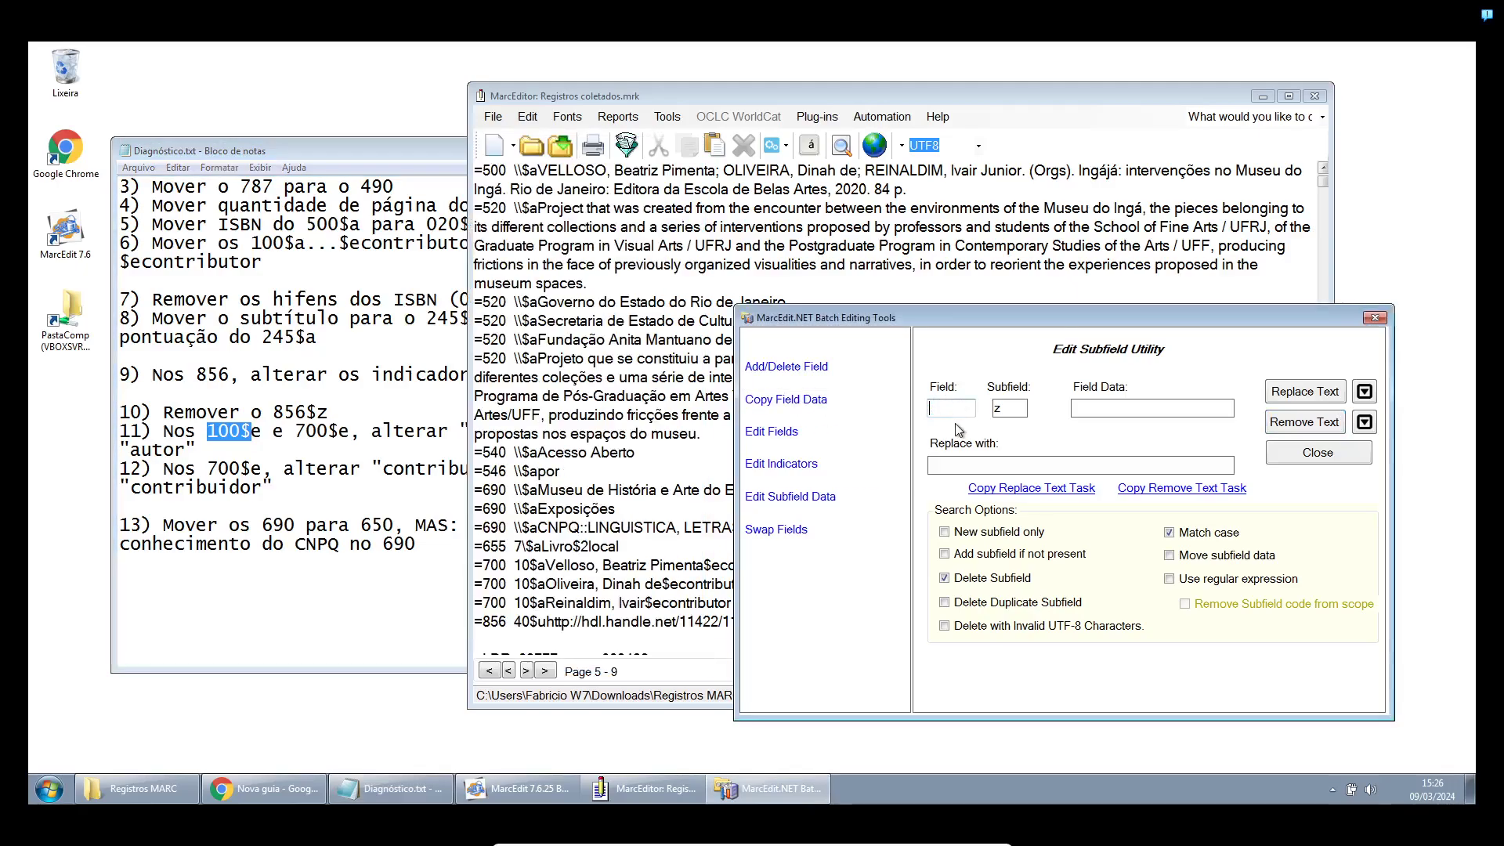
pyautogui.write('100')
pyautogui.press('Tab')
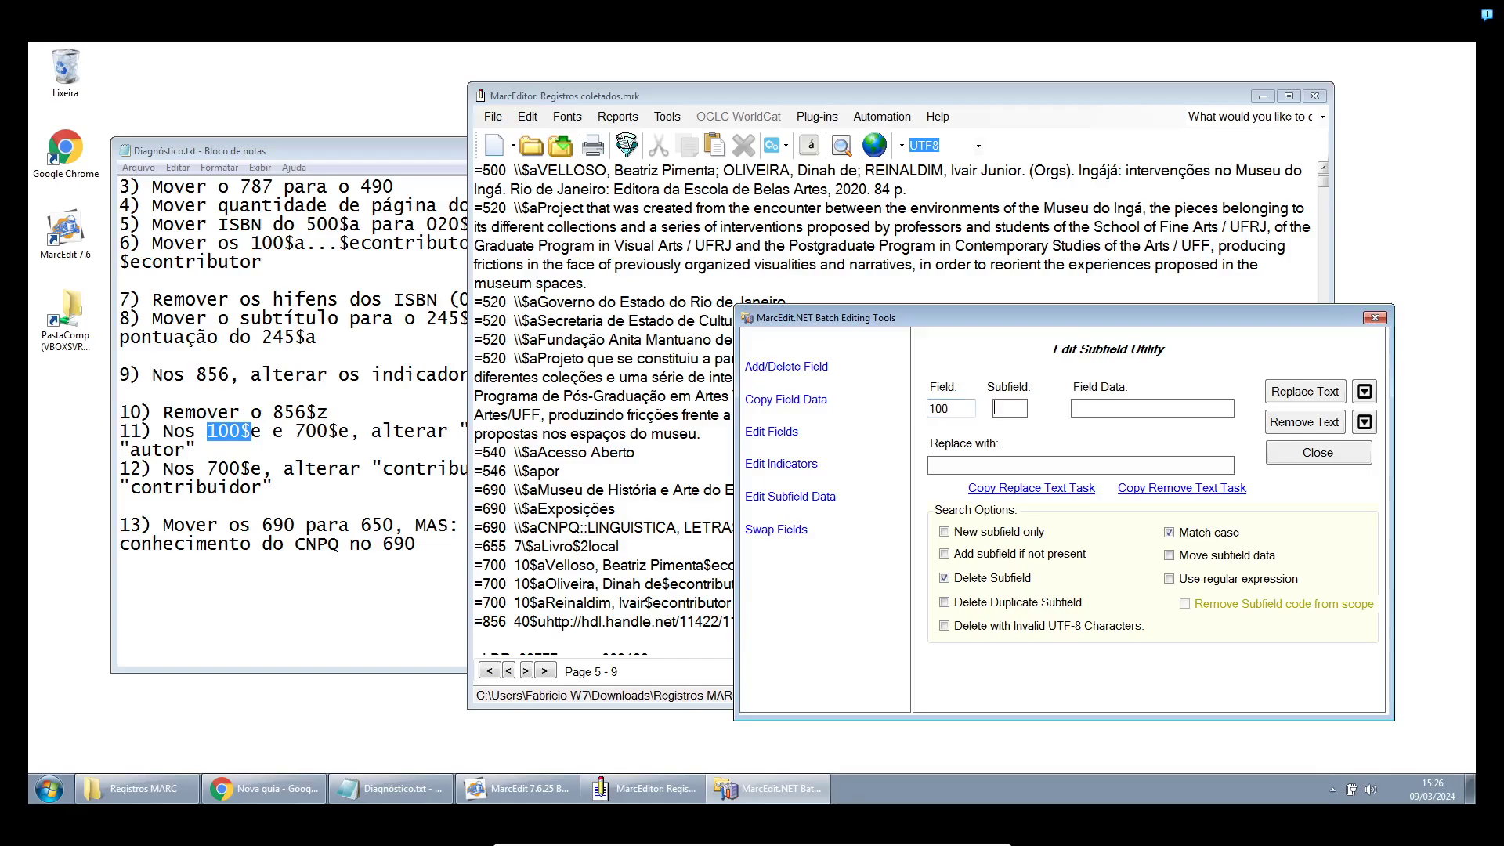
pyautogui.write('authorautor')
pyautogui.click(945, 578)
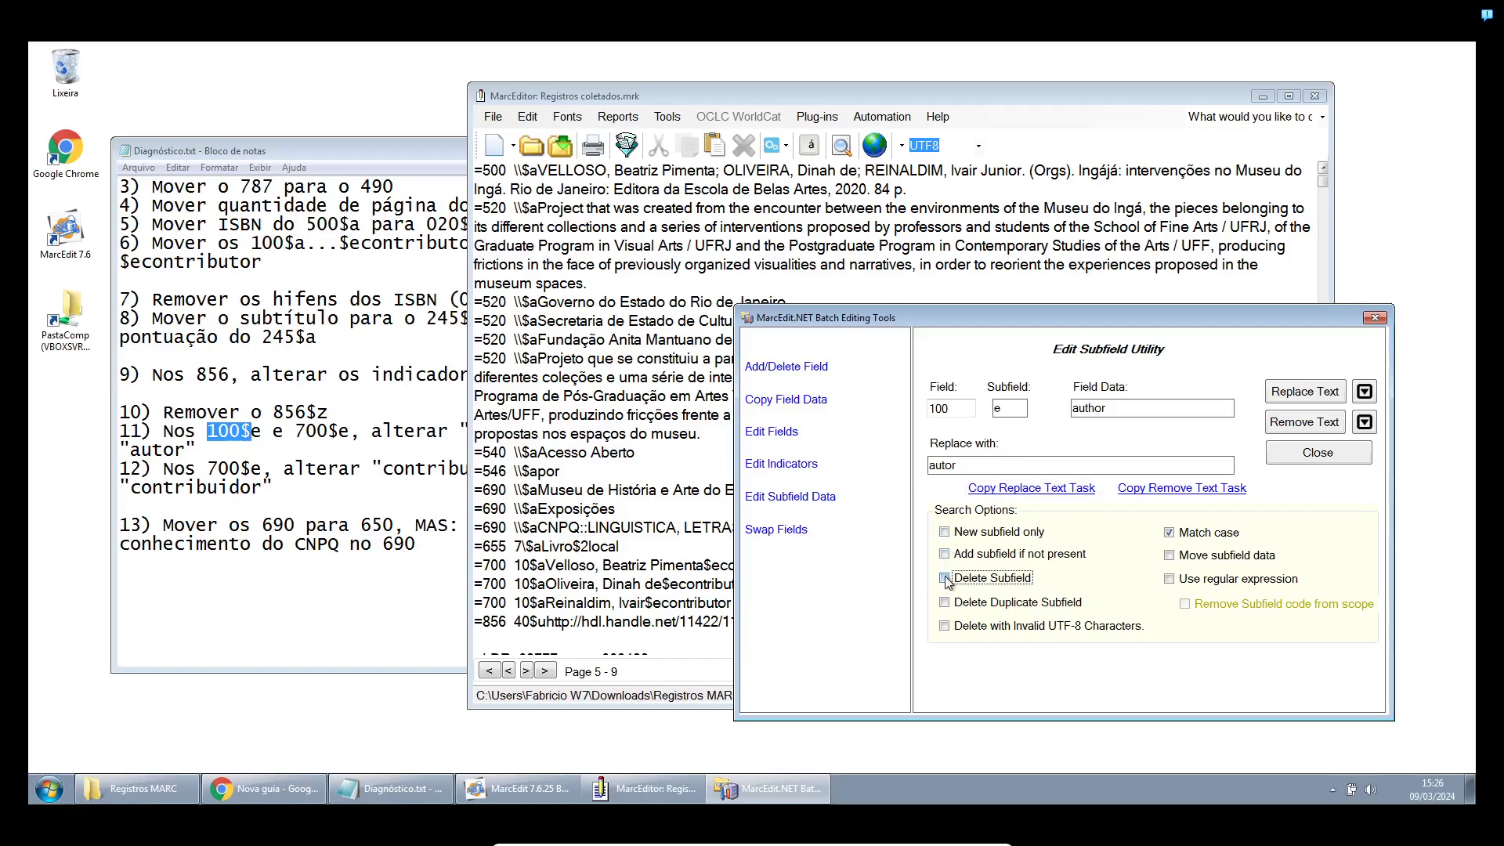
pyautogui.click(1294, 393)
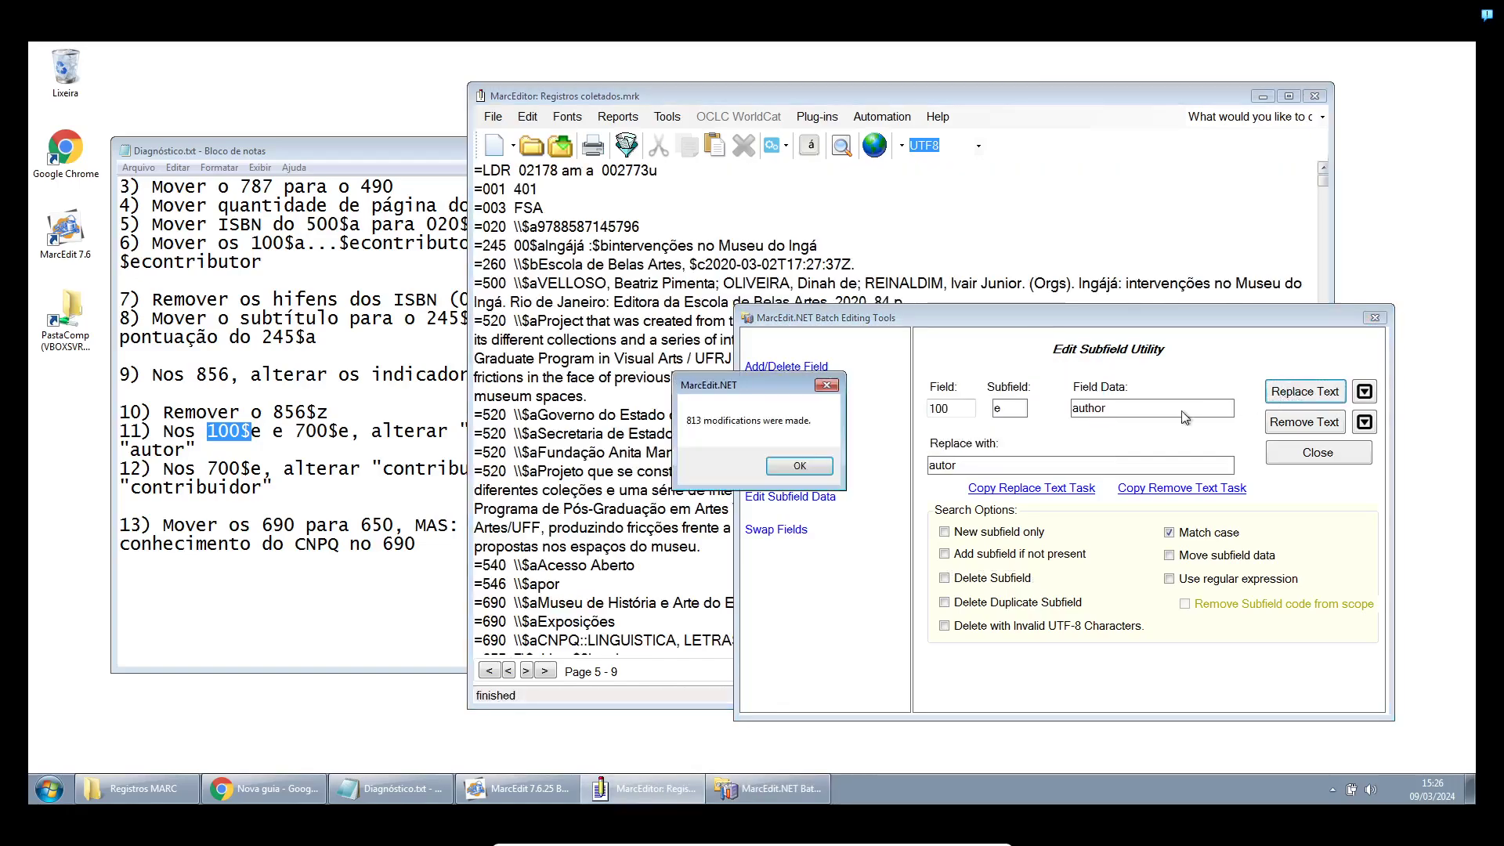
pyautogui.click(804, 471)
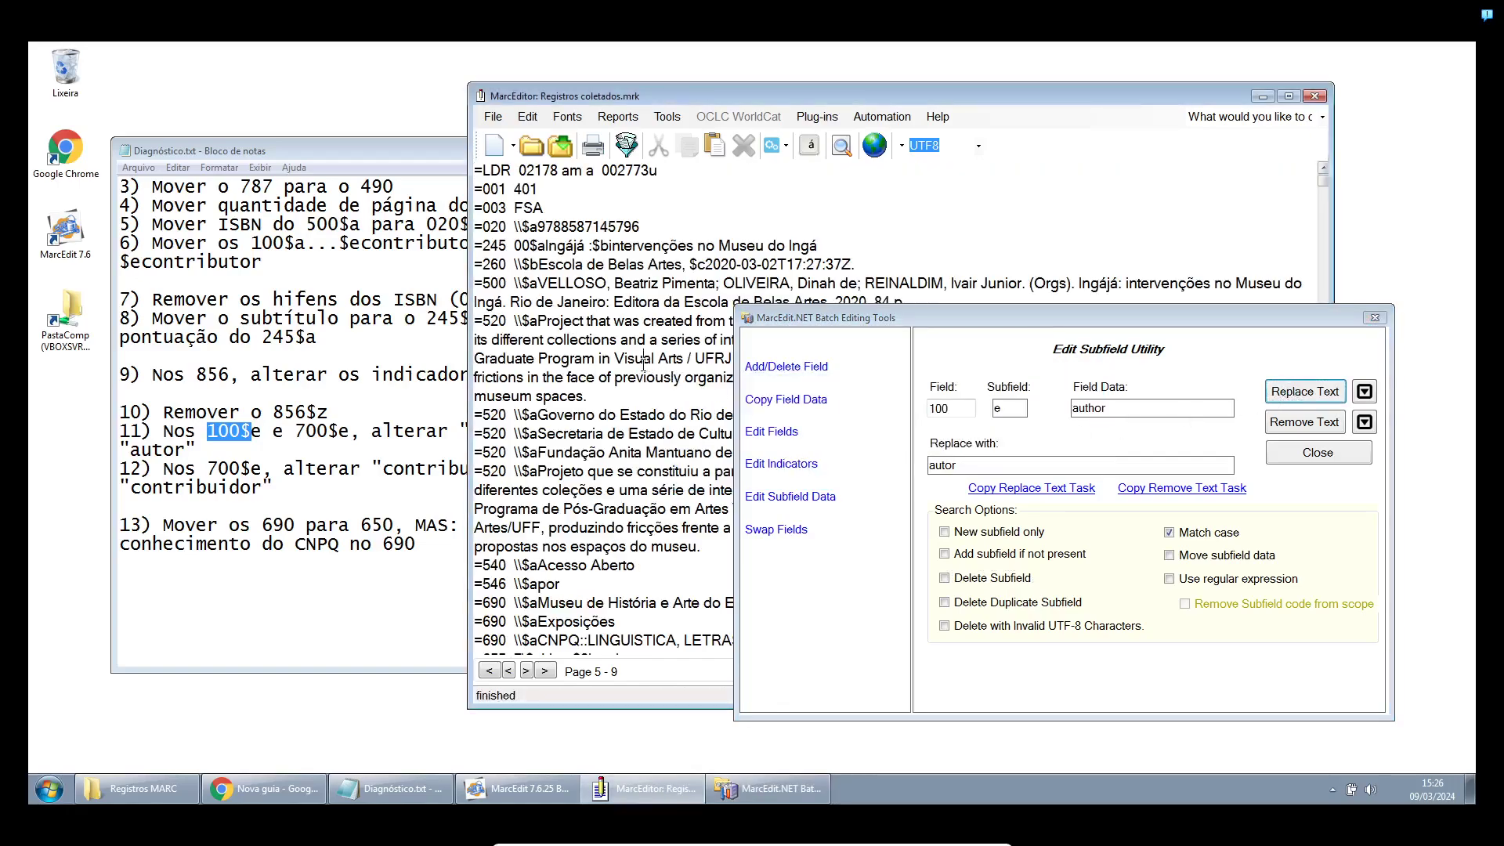
# Examine the $e terms in the 700 fields of records 401 and 402
pyautogui.scroll(-6, 639, 358)
pyautogui.scroll(-15, 640, 358)
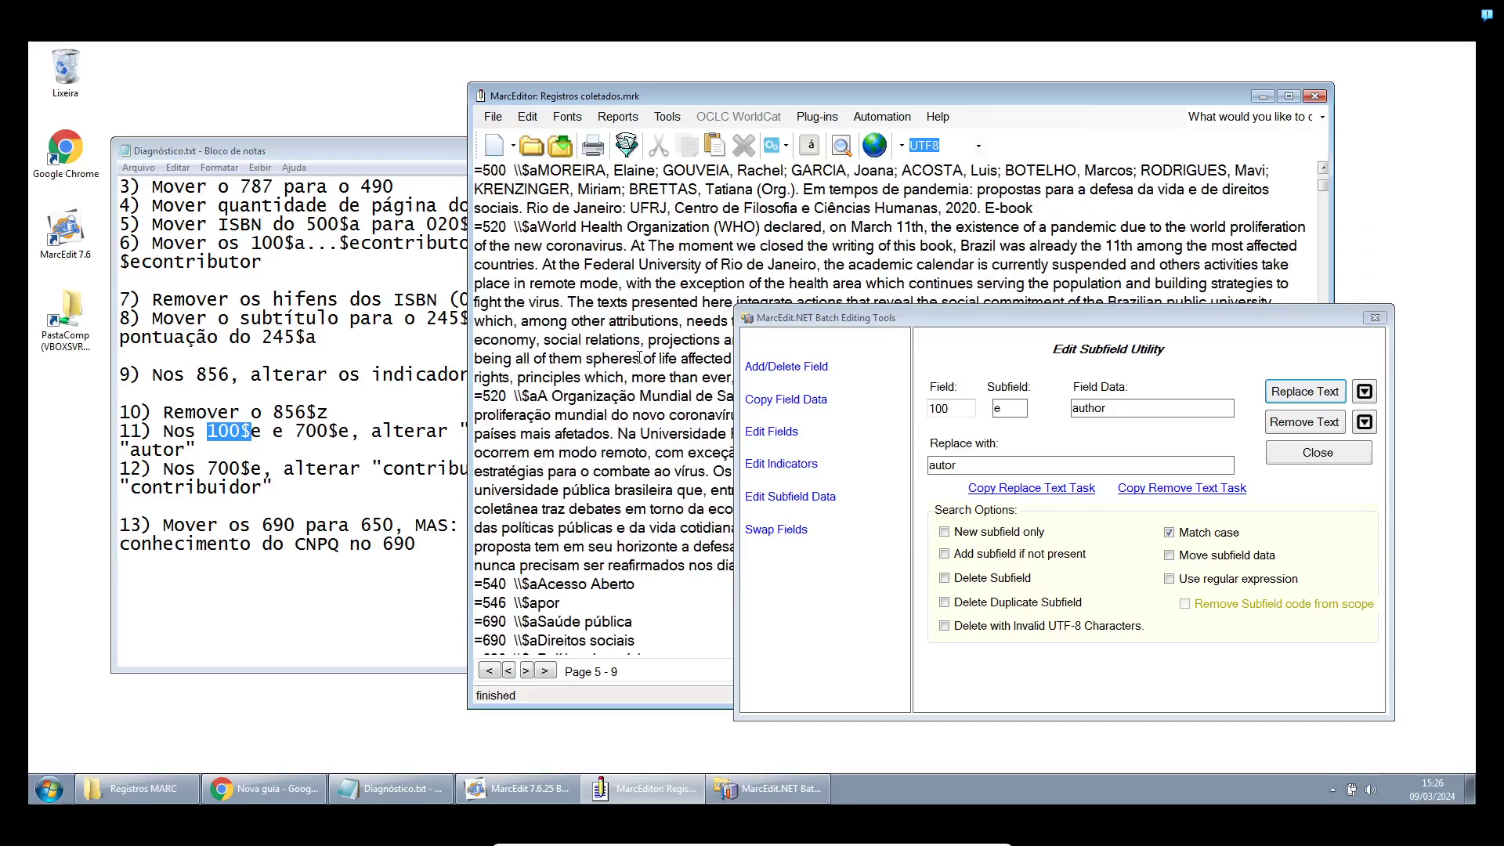
pyautogui.scroll(-15, 640, 358)
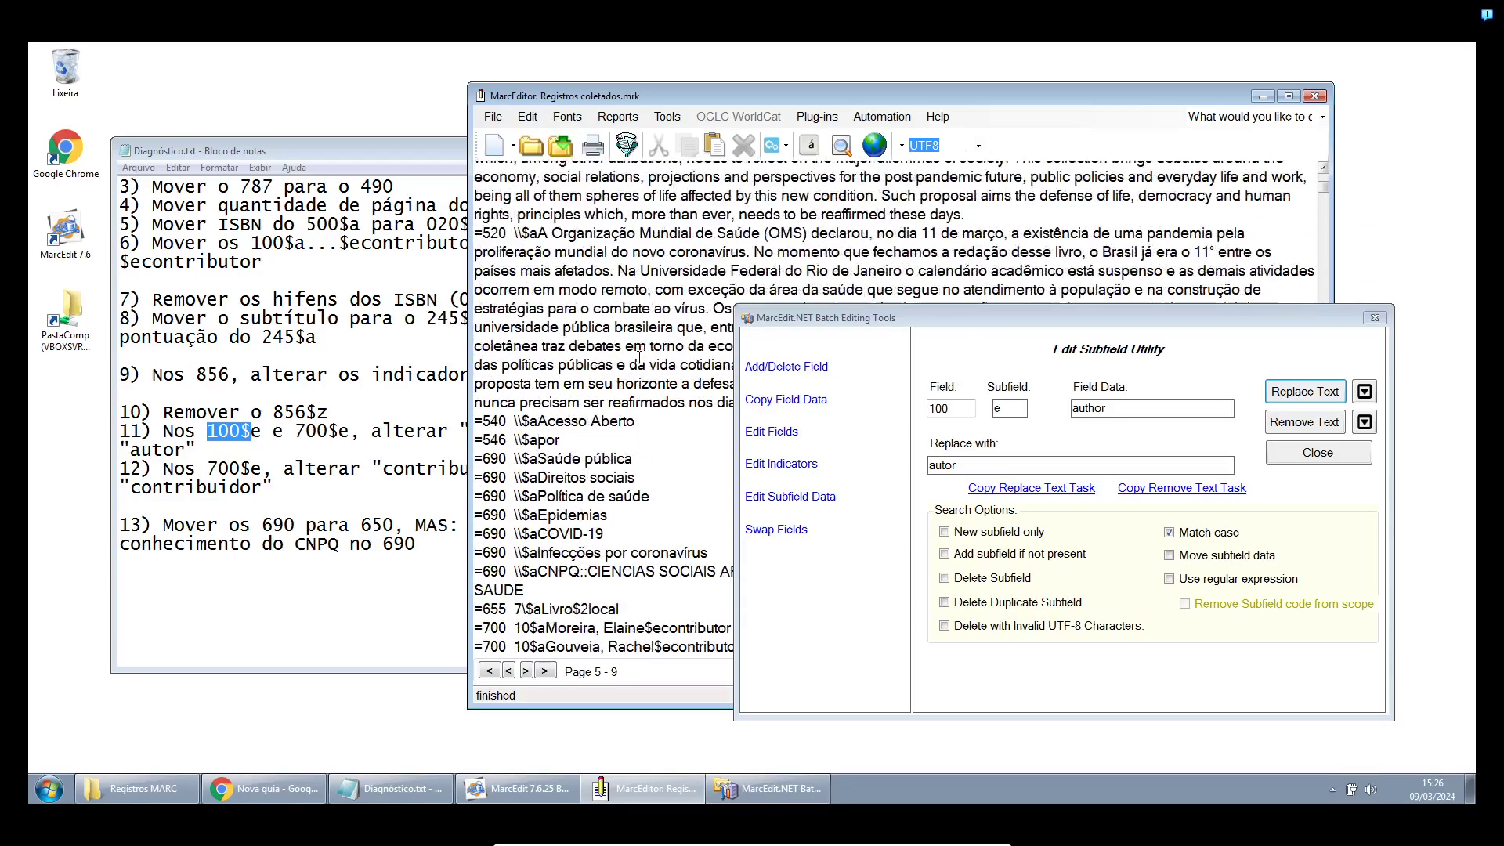
pyautogui.scroll(-2, 631, 337)
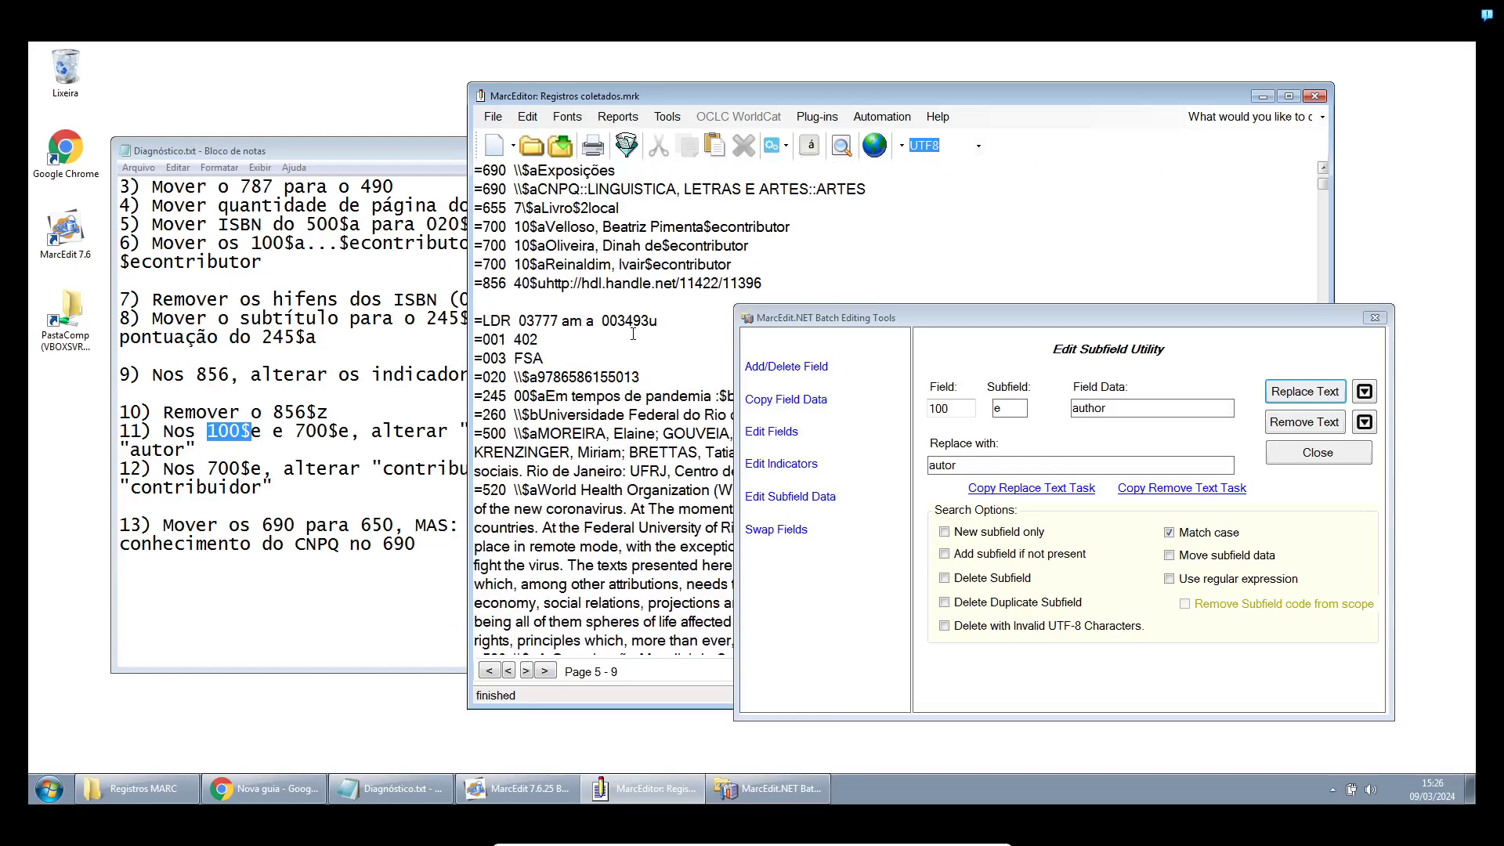
pyautogui.click(721, 227)
# Replace "contributor" with "colaborador" in subfield e of field 700 across all records
pyautogui.doubleClick(950, 408)
pyautogui.write('7')
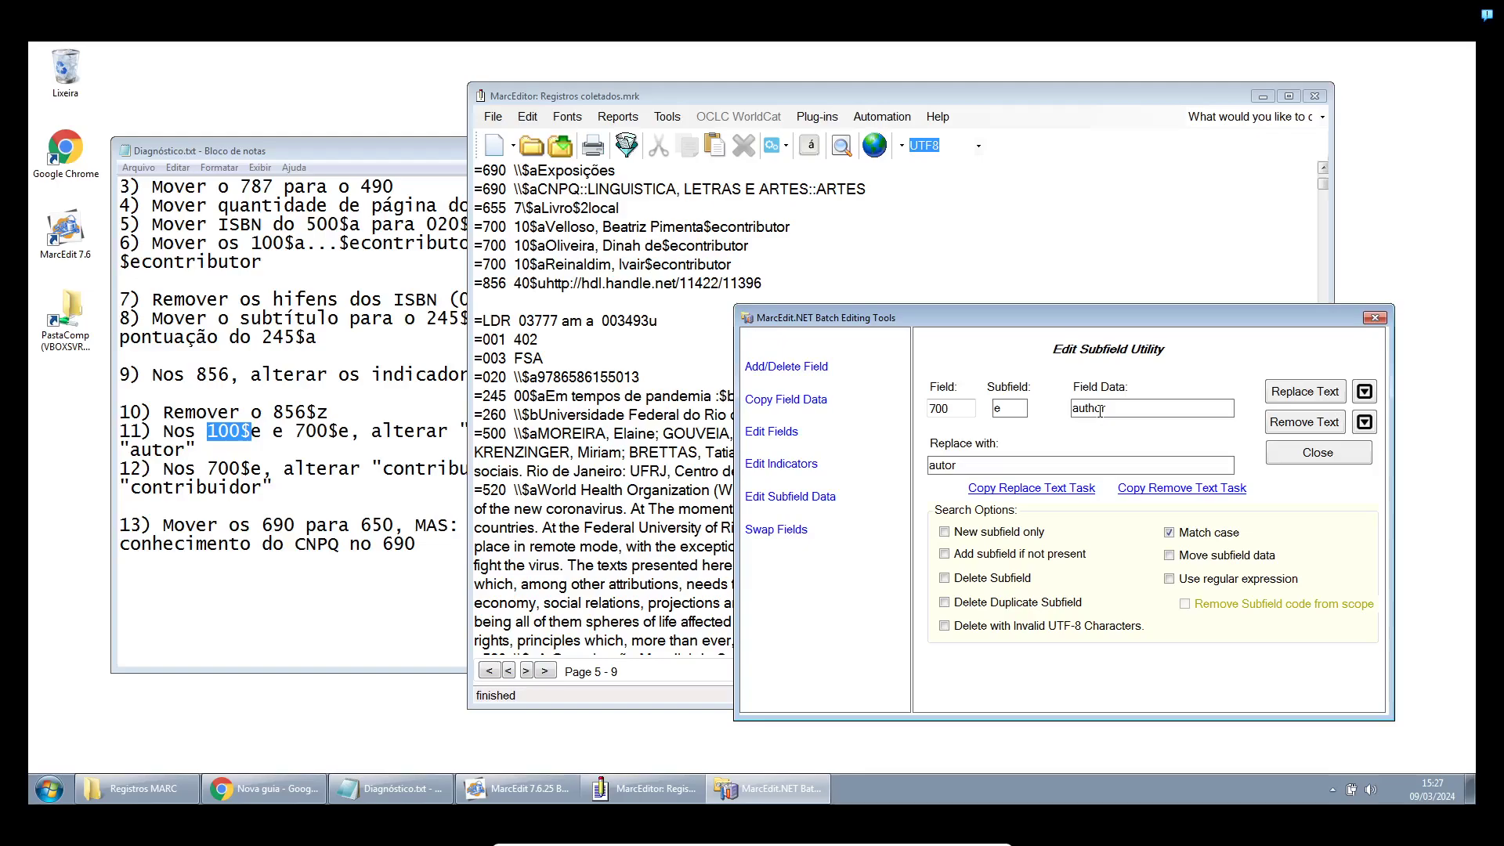
pyautogui.press('BackSpace')
pyautogui.press('BackSpace')
pyautogui.press('BackSpace')
pyautogui.write('contributor')
pyautogui.press('Tab')
pyautogui.press('BackSpace')
pyautogui.press('BackSpace')
pyautogui.press('BackSpace')
pyautogui.write('colaborador')
pyautogui.click(1305, 391)
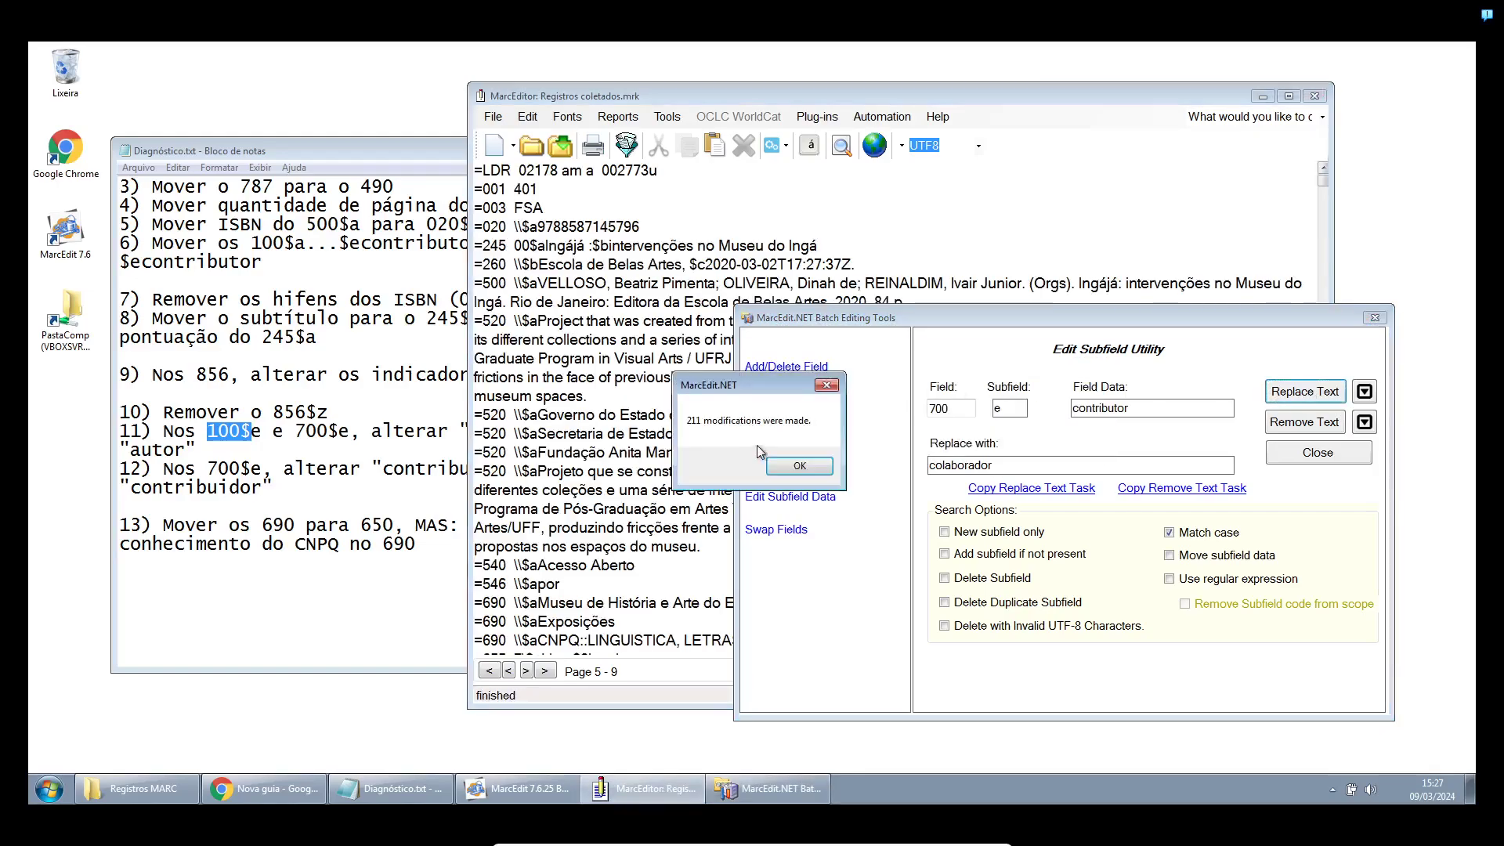
pyautogui.click(791, 466)
# Compare the 700$e terms of record 401 with the wording requested by item 12 in Diagnóstico.txt
pyautogui.scroll(-10, 631, 400)
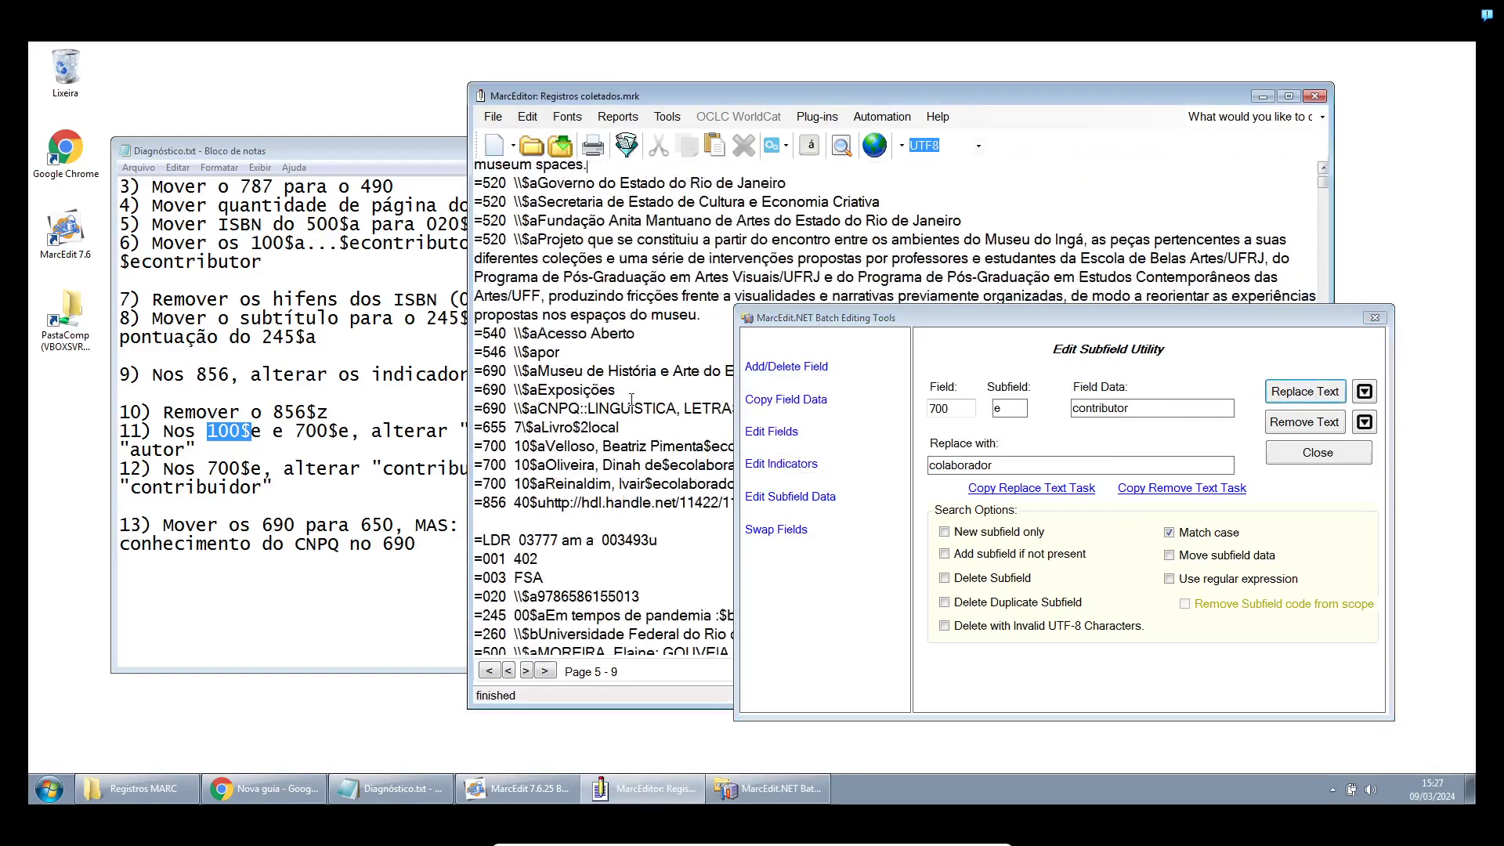
pyautogui.doubleClick(769, 198)
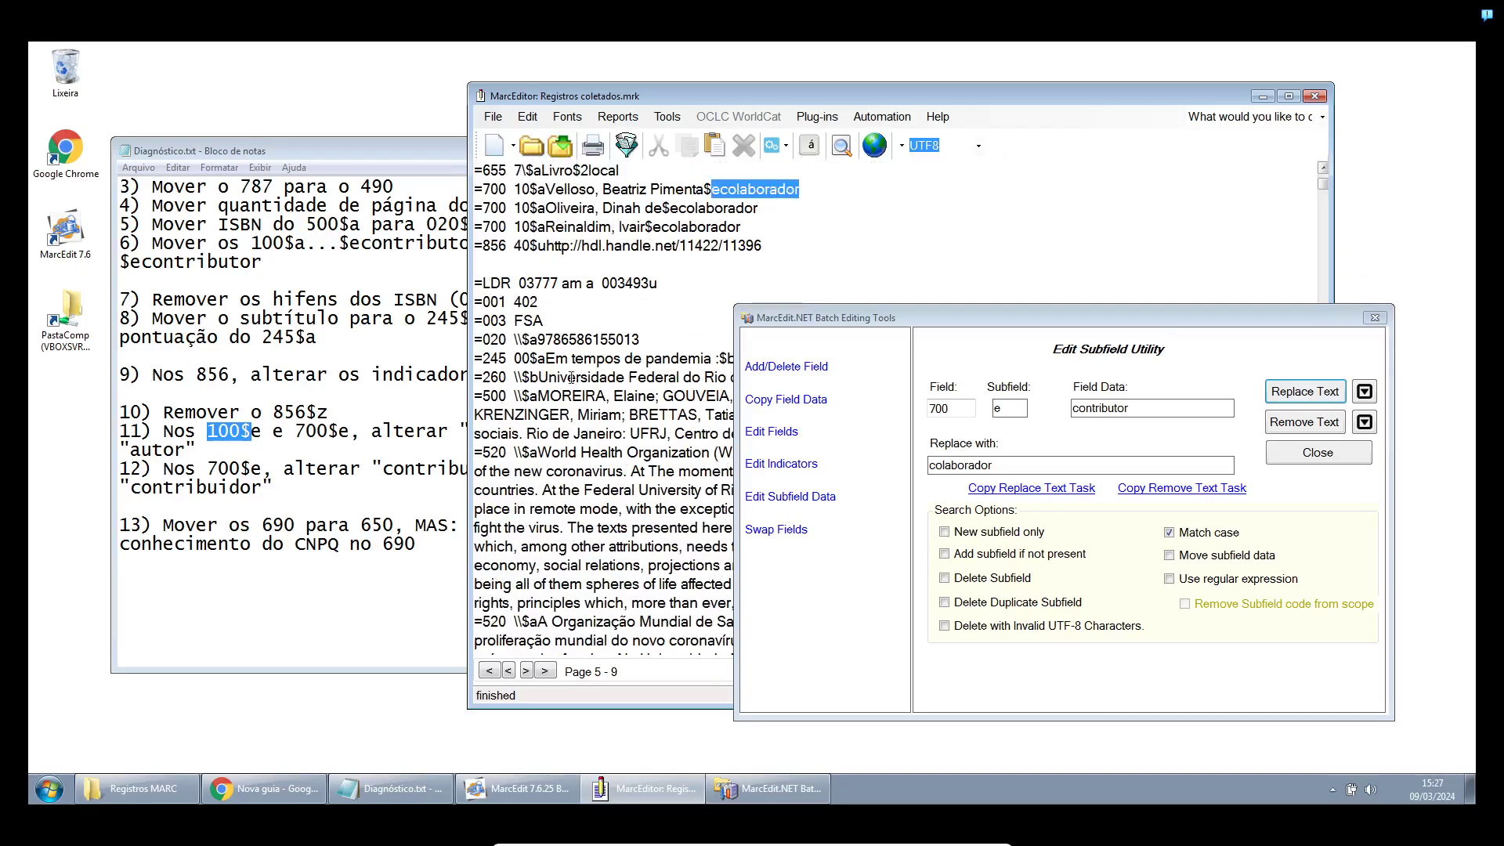
pyautogui.click(341, 480)
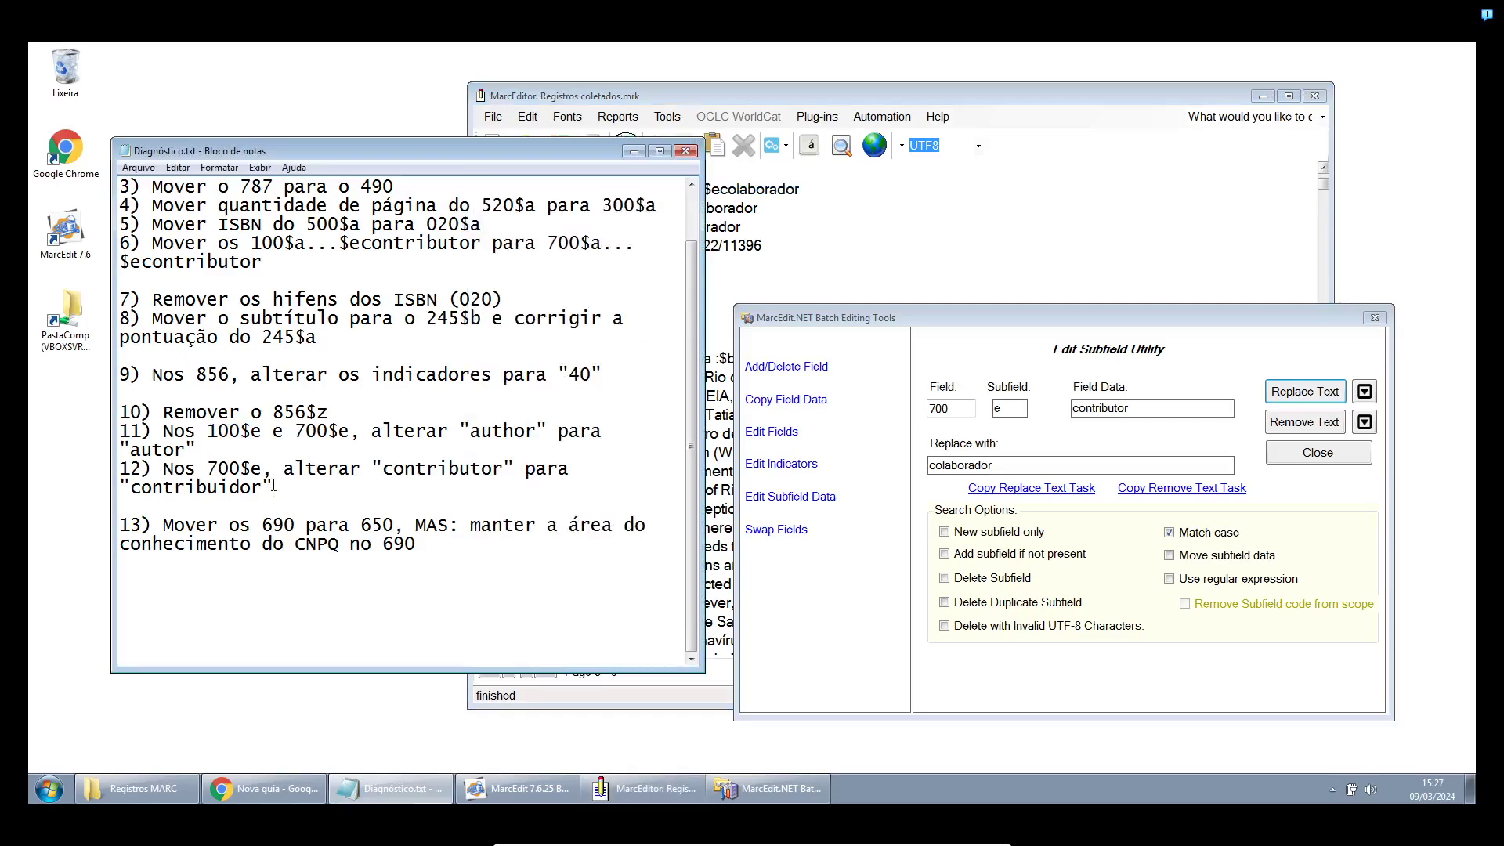
pyautogui.moveTo(272, 487); pyautogui.dragTo(164, 469)
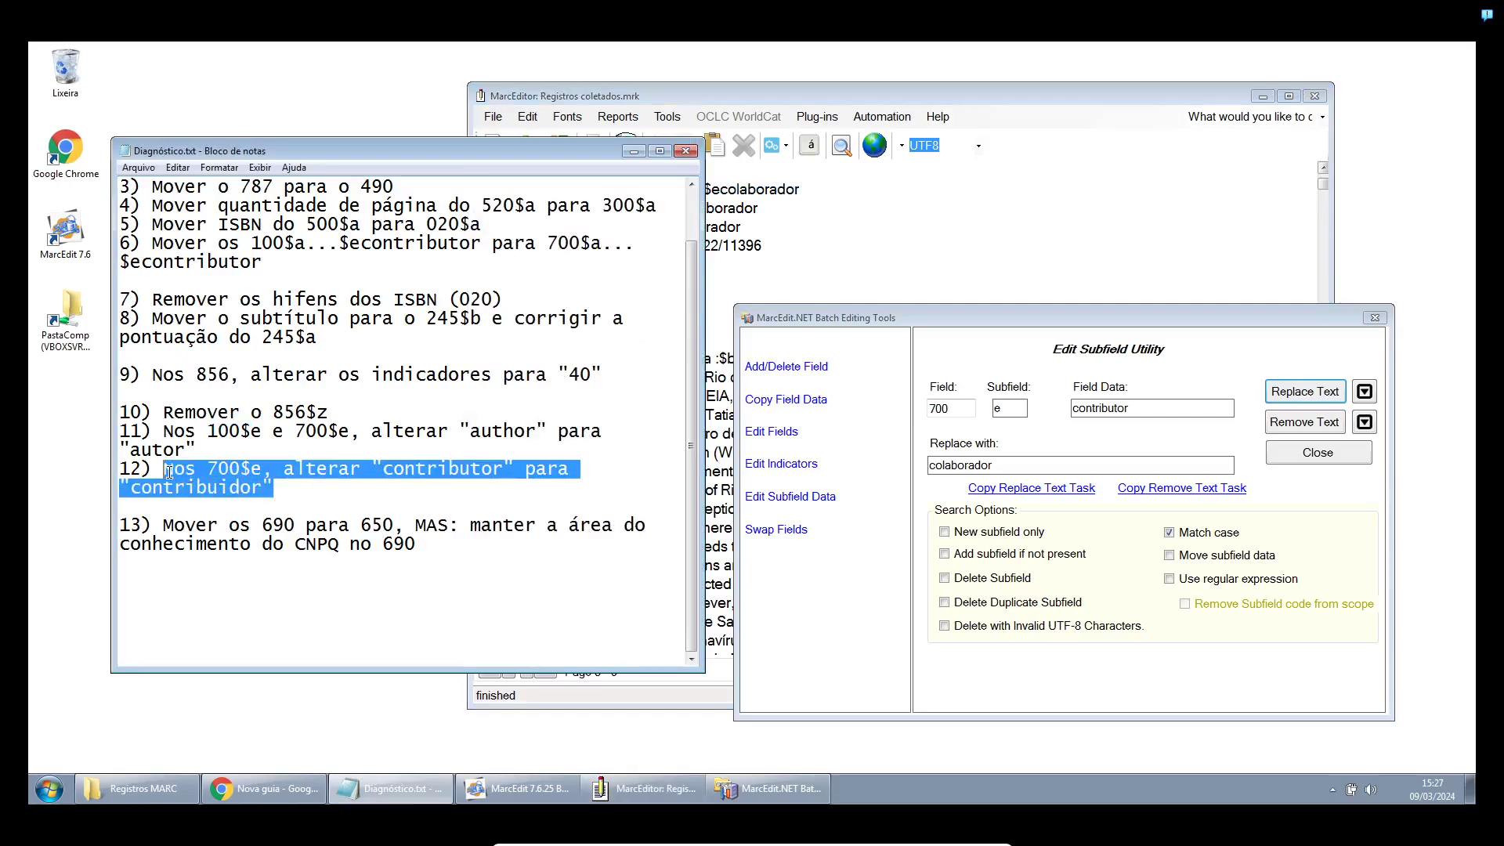
# Examine record 401's 690 fields, comparing the subject terms with the CNPQ knowledge-area entry
pyautogui.click(1000, 321)
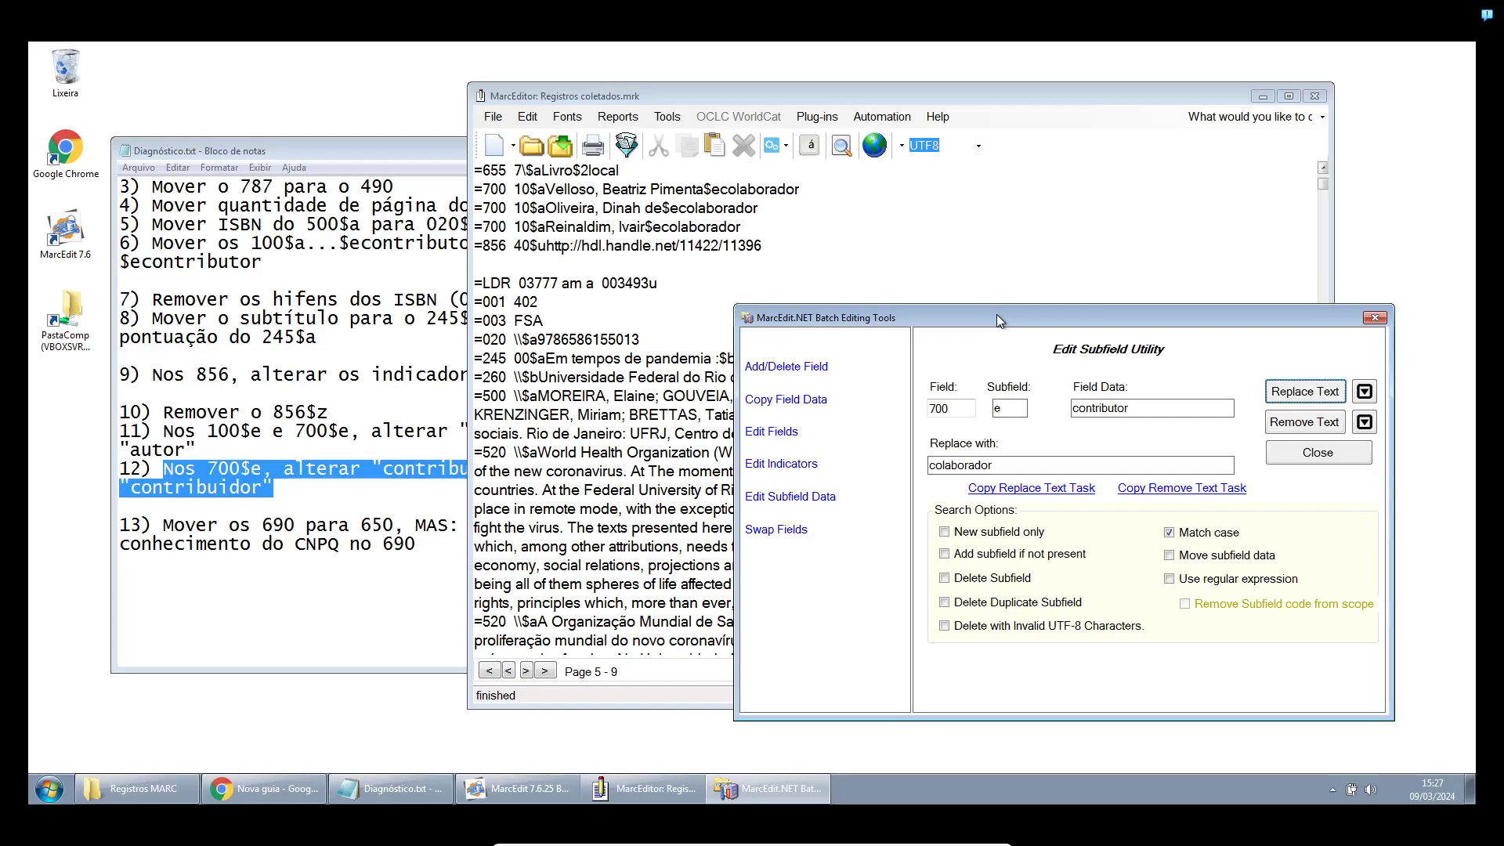
pyautogui.click(780, 532)
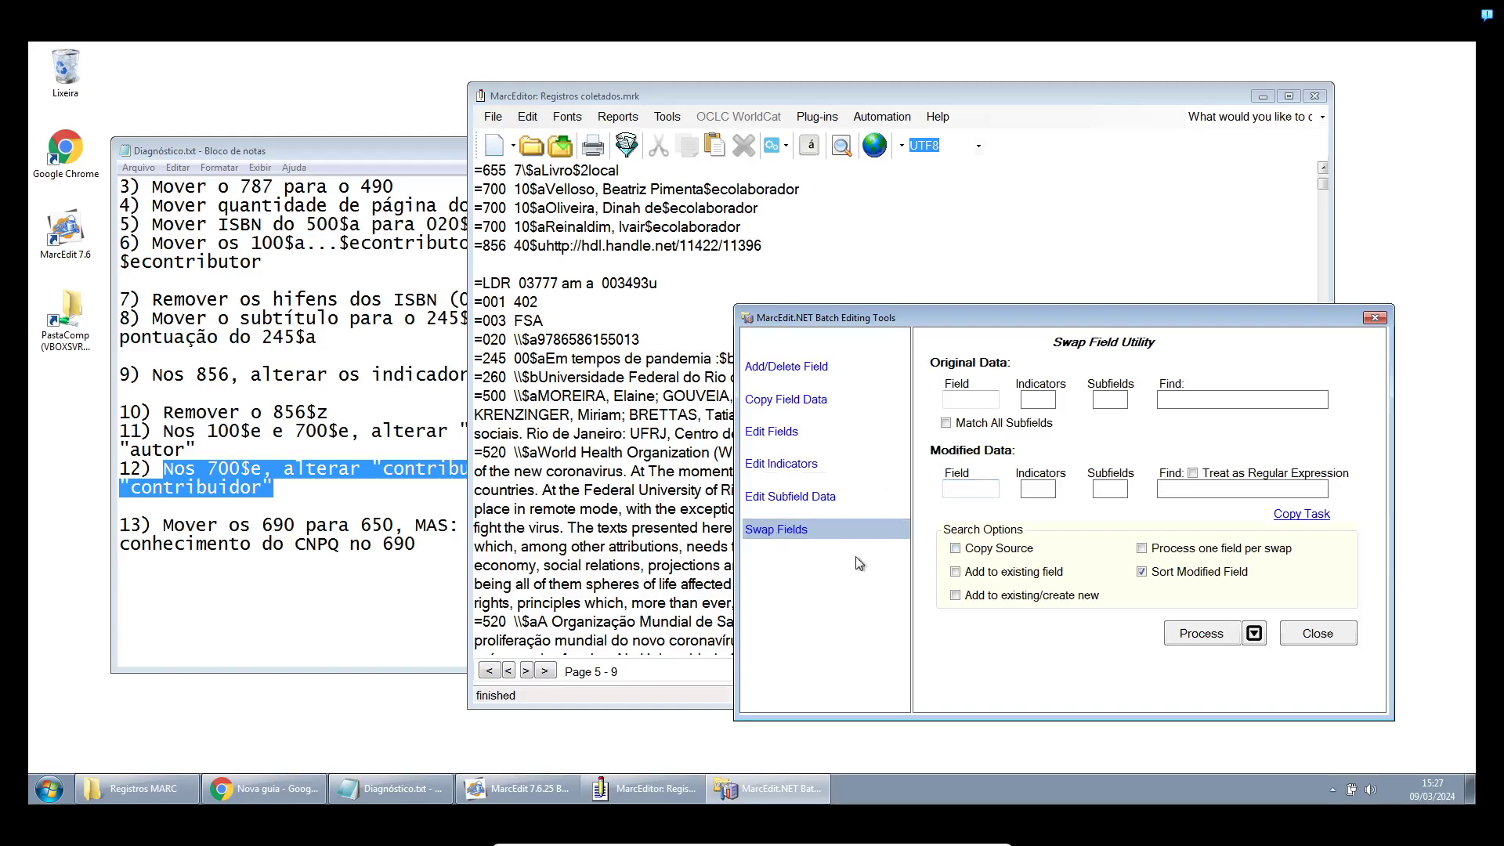
pyautogui.click(622, 546)
pyautogui.scroll(4, 623, 545)
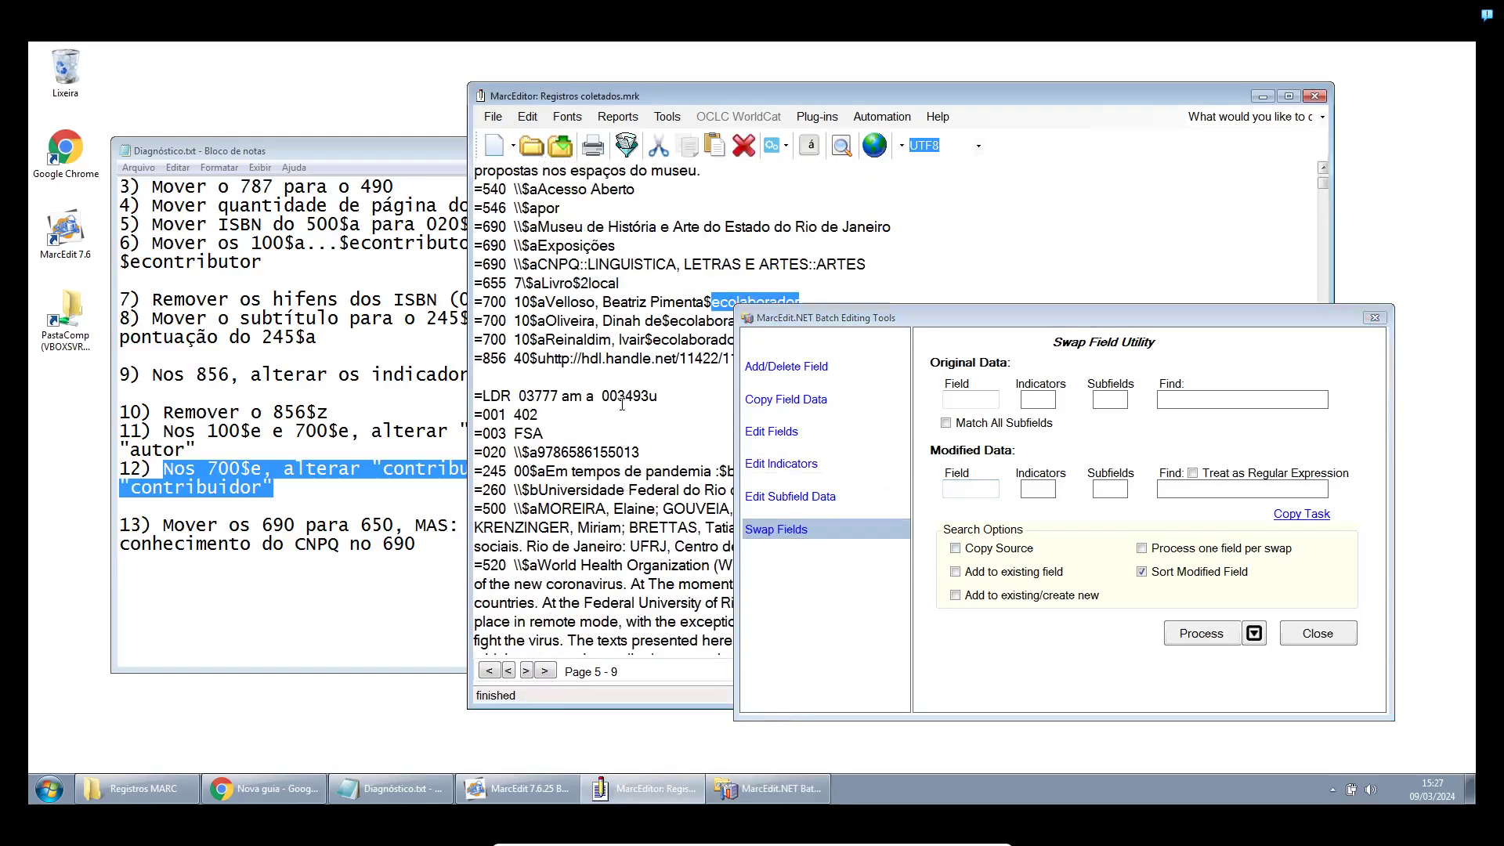
pyautogui.scroll(-2, 604, 330)
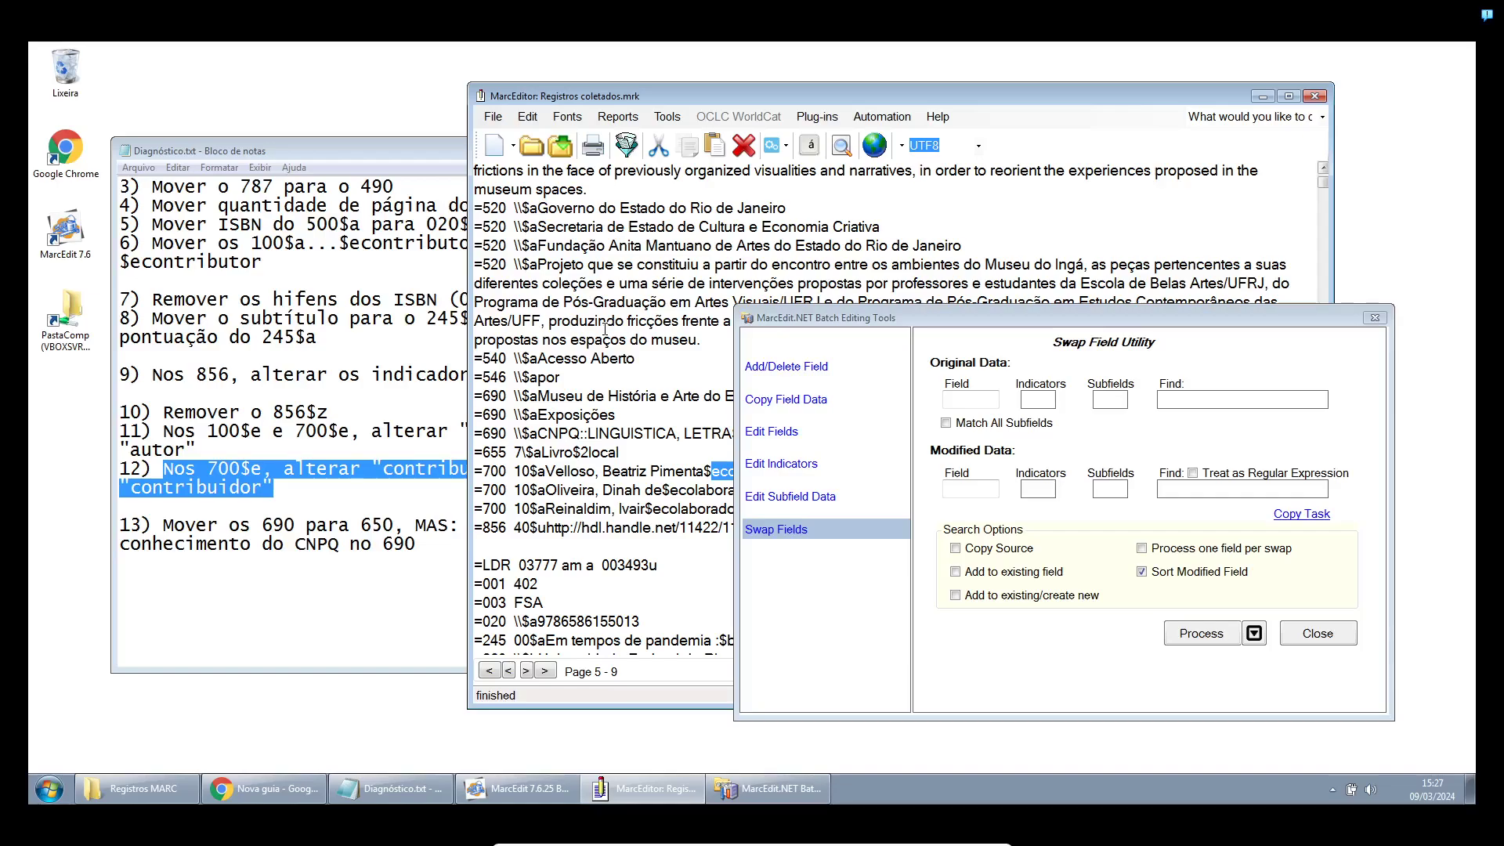
pyautogui.click(554, 259)
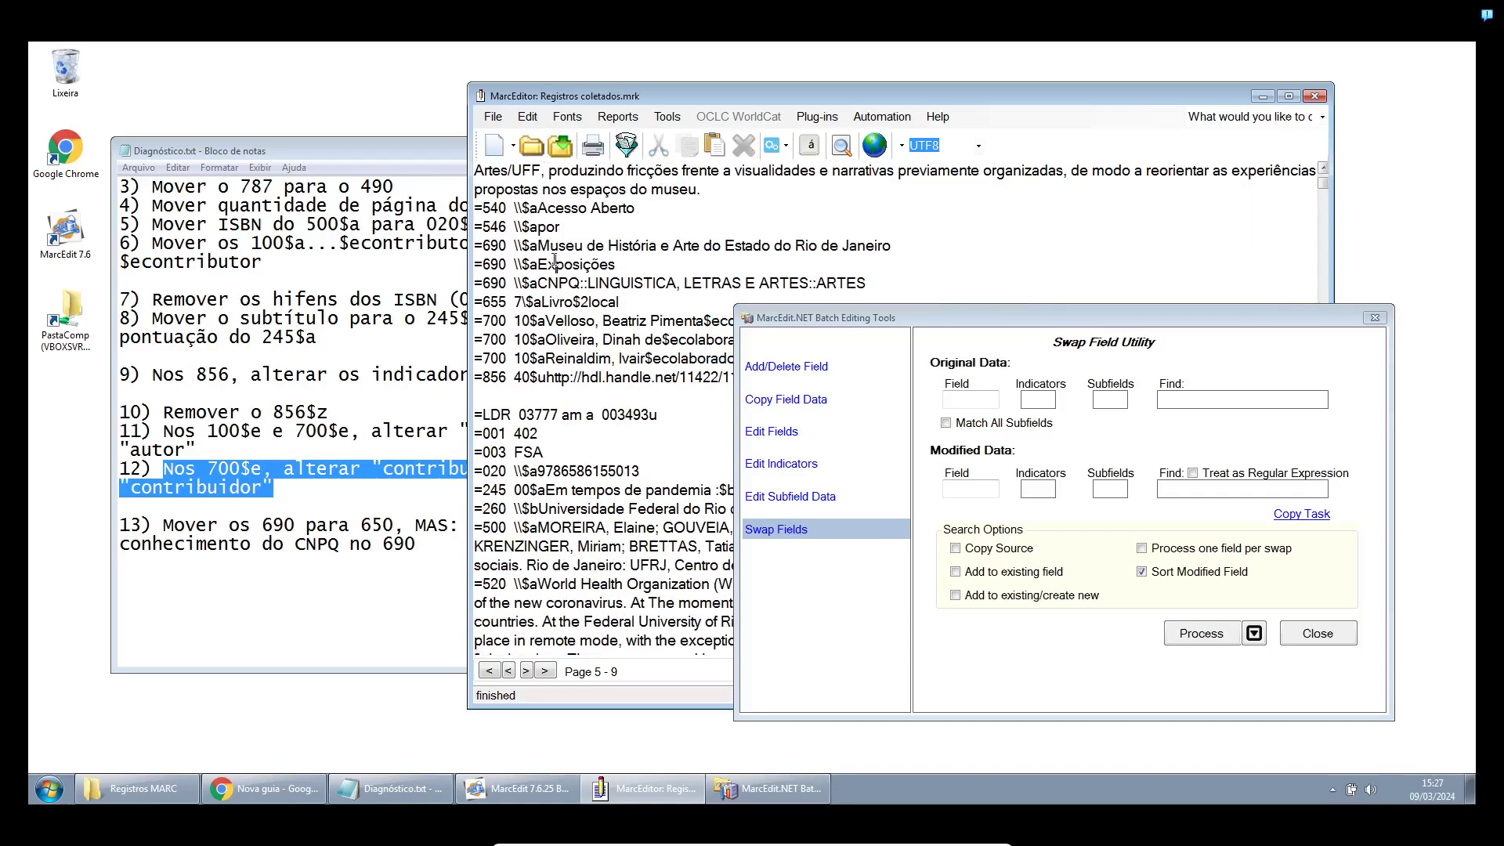
pyautogui.click(483, 247)
pyautogui.moveTo(482, 249); pyautogui.dragTo(566, 264)
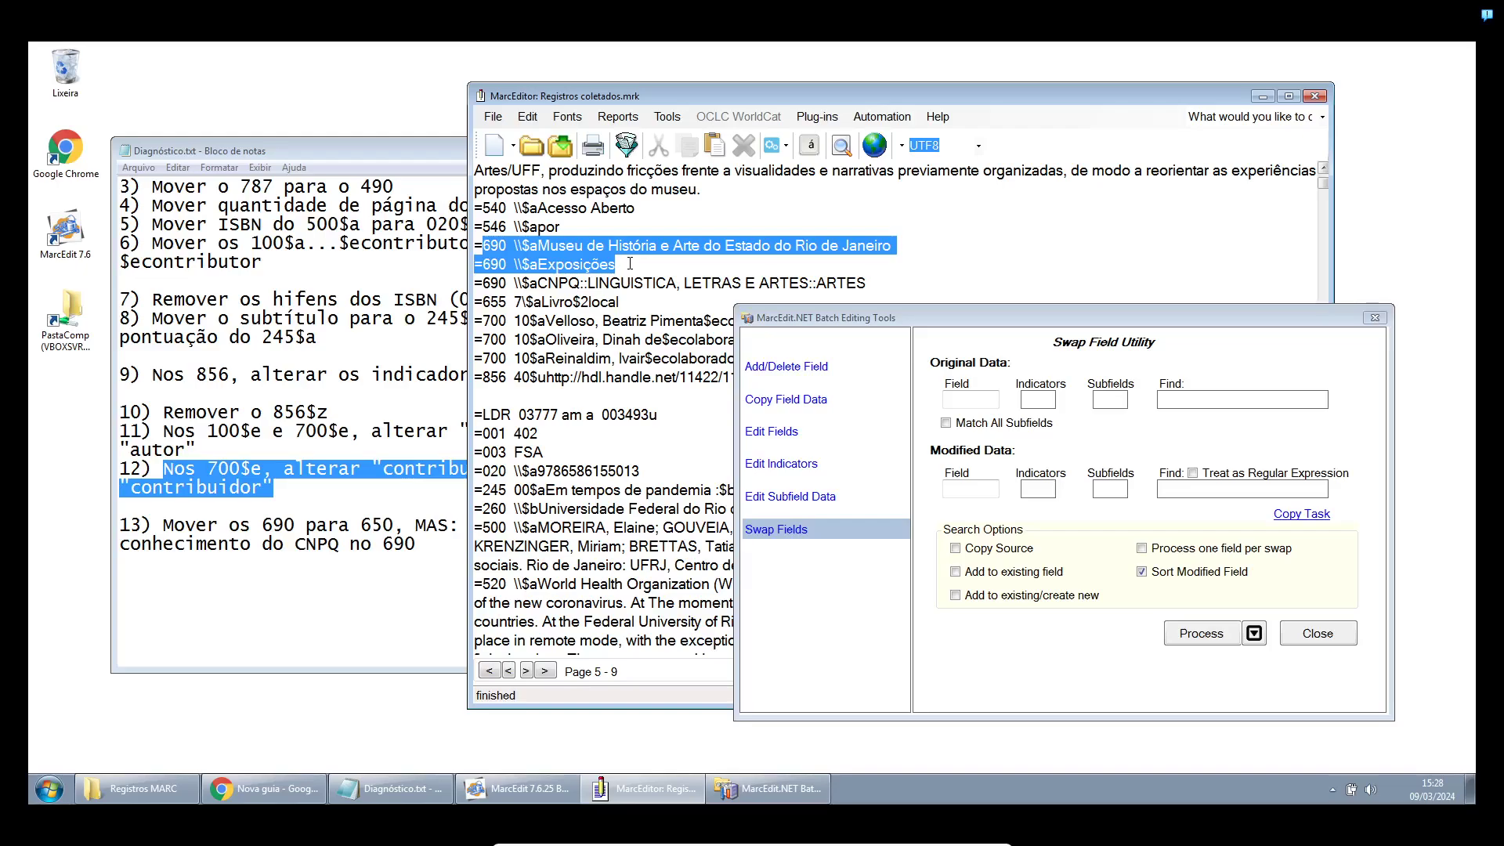
pyautogui.click(515, 286)
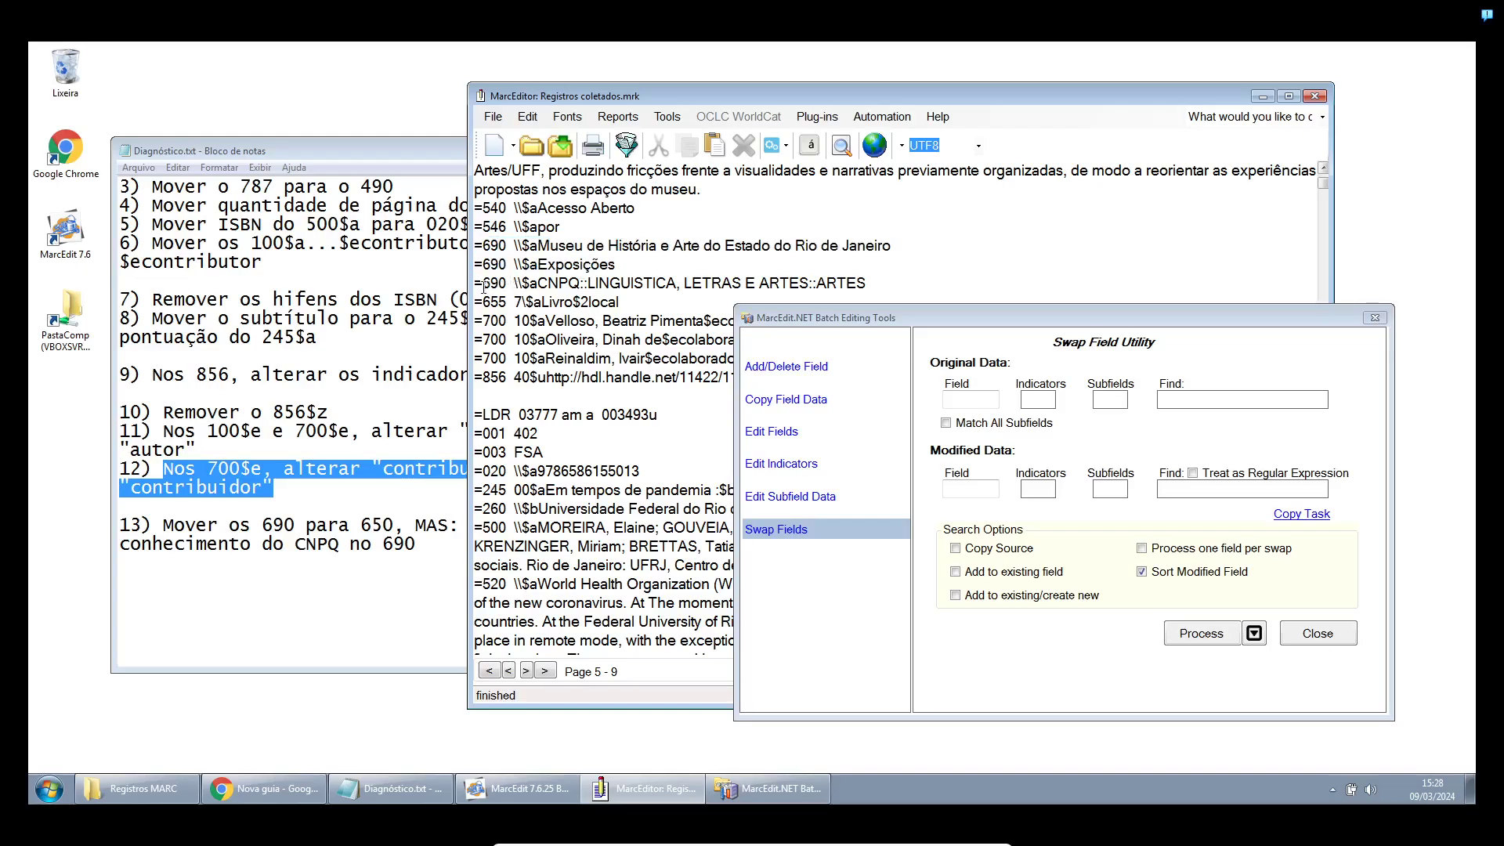
pyautogui.moveTo(481, 285); pyautogui.dragTo(866, 277)
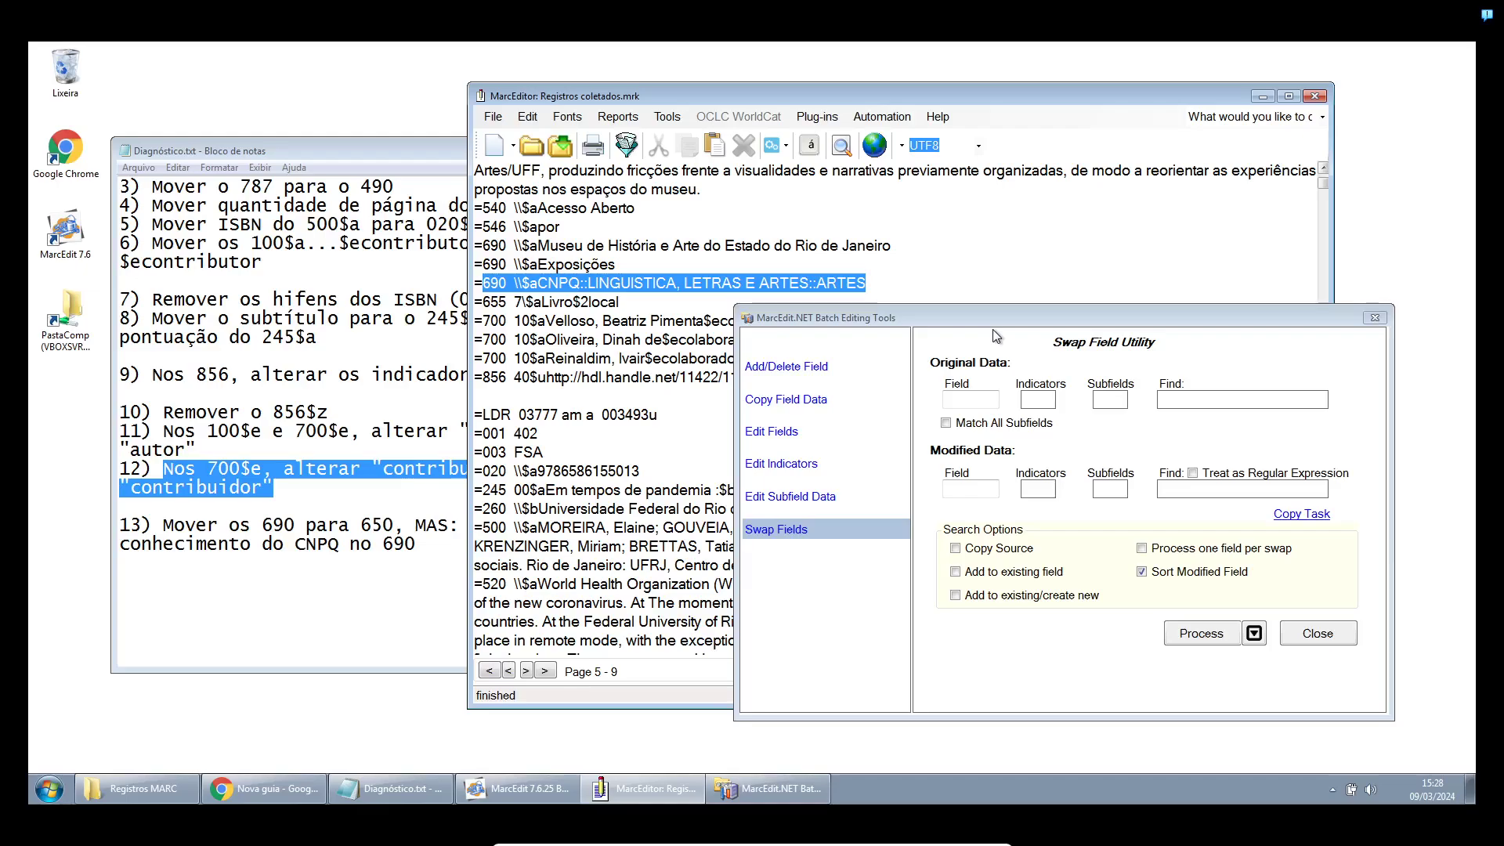
pyautogui.click(631, 264)
pyautogui.moveTo(611, 264); pyautogui.dragTo(506, 245)
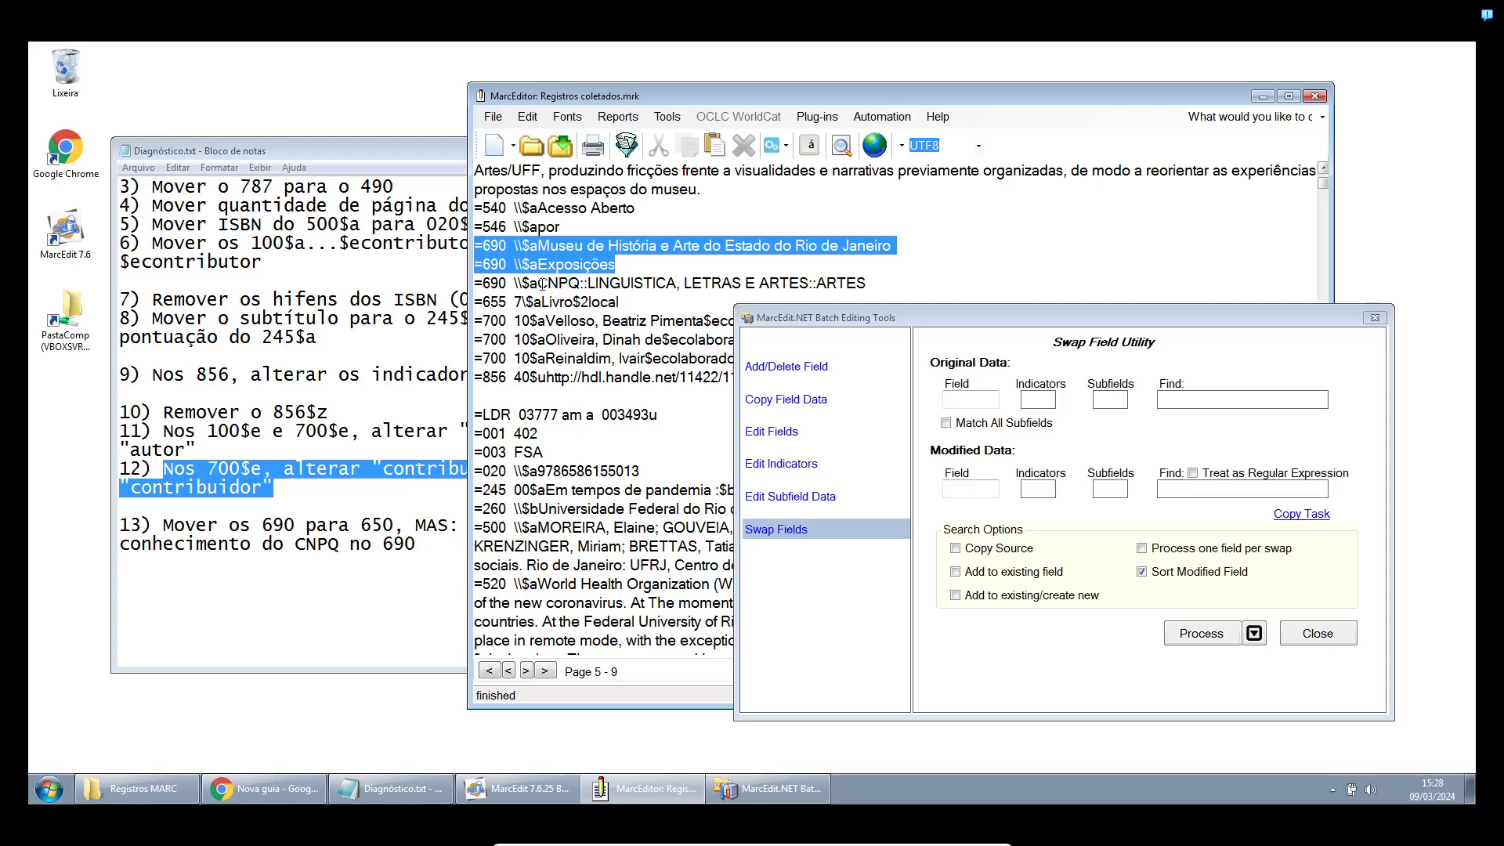
pyautogui.moveTo(538, 283); pyautogui.dragTo(582, 283)
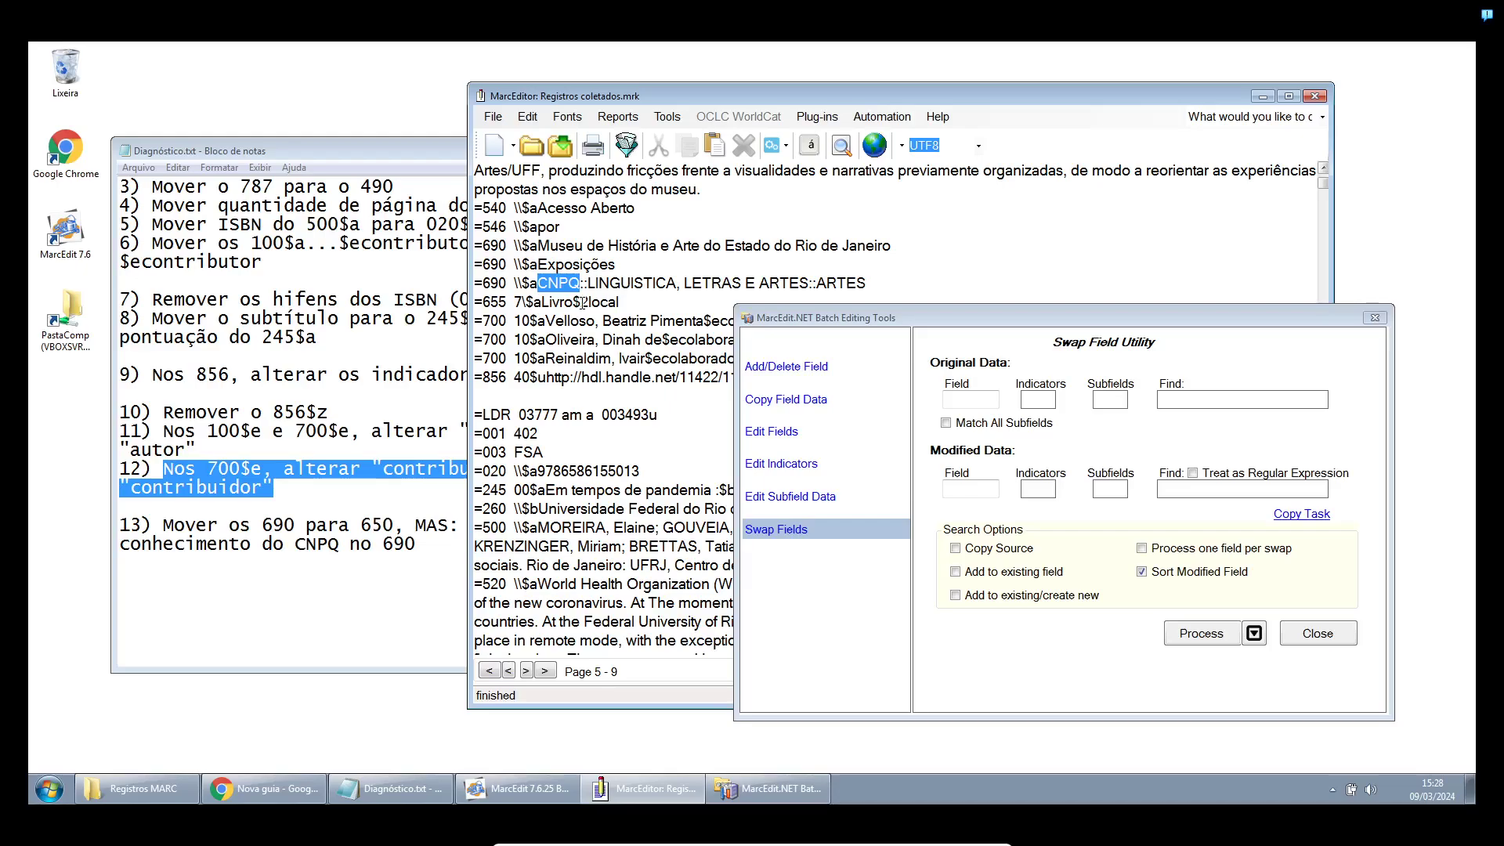
pyautogui.click(615, 283)
# Copy field 690 to field 650 across all records, with the source field deleted
pyautogui.click(786, 443)
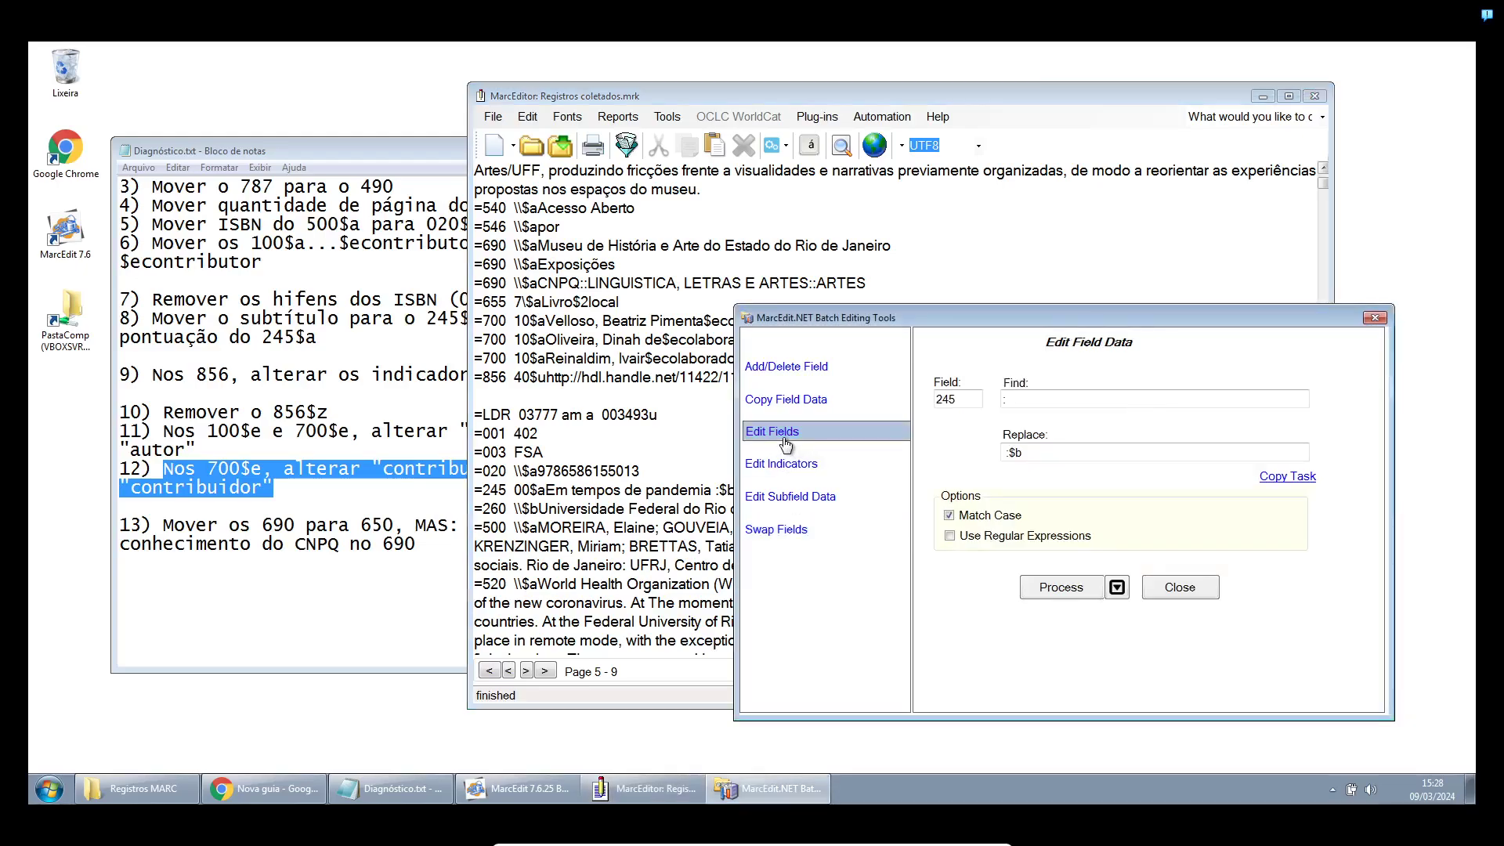
pyautogui.click(819, 405)
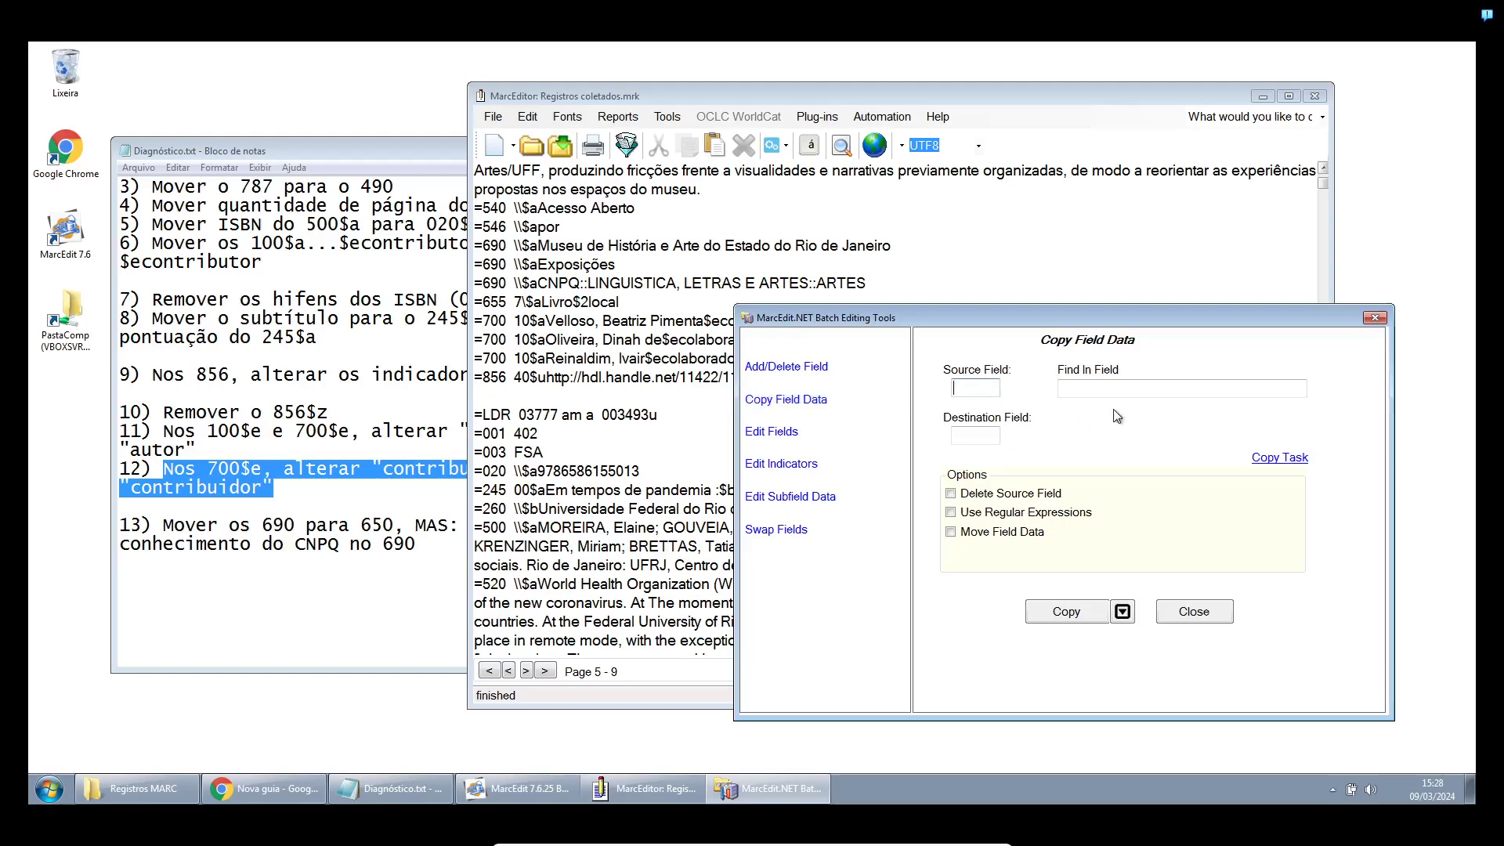
pyautogui.write('690')
pyautogui.click(965, 437)
pyautogui.write('650')
pyautogui.click(950, 494)
pyautogui.click(1067, 611)
pyautogui.click(790, 468)
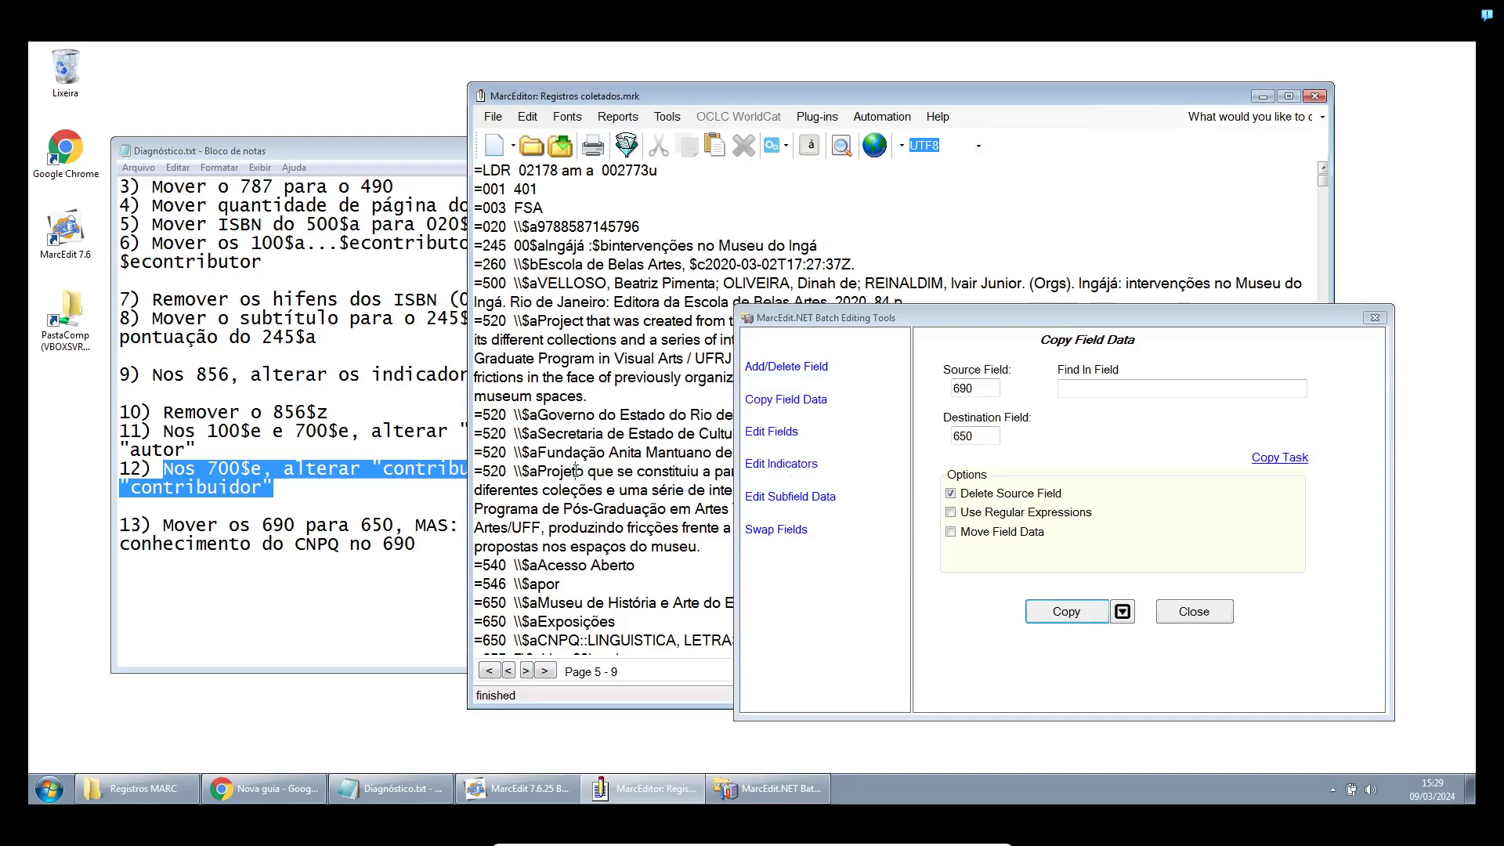
# Swap the 650 fields containing "CNPQ" to field 690 across all records, with indicators \\ and subfield a on both sides
pyautogui.scroll(-6, 576, 471)
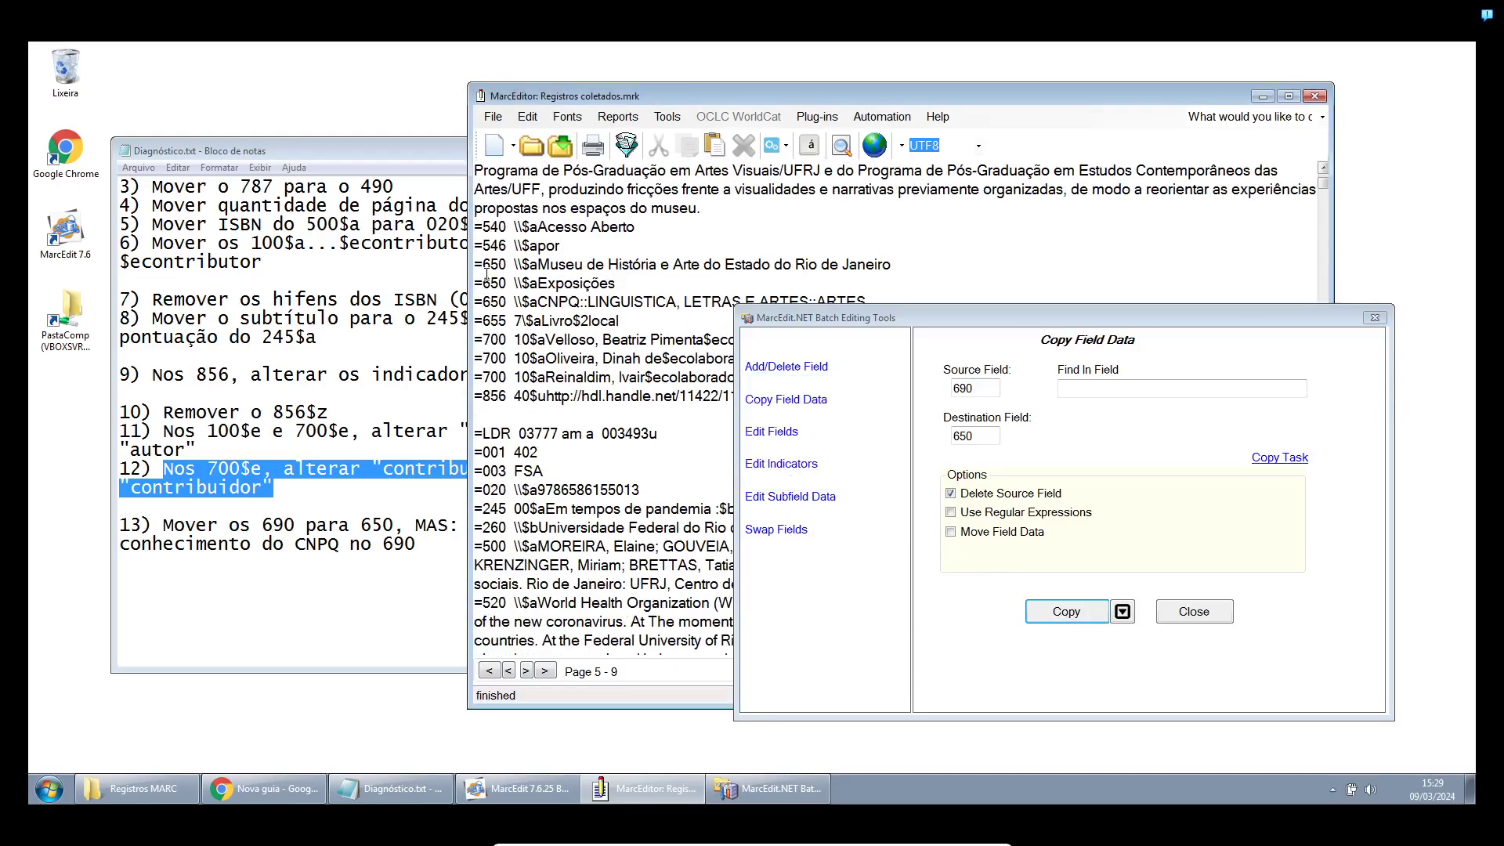
pyautogui.click(474, 265)
pyautogui.moveTo(475, 265); pyautogui.dragTo(539, 308)
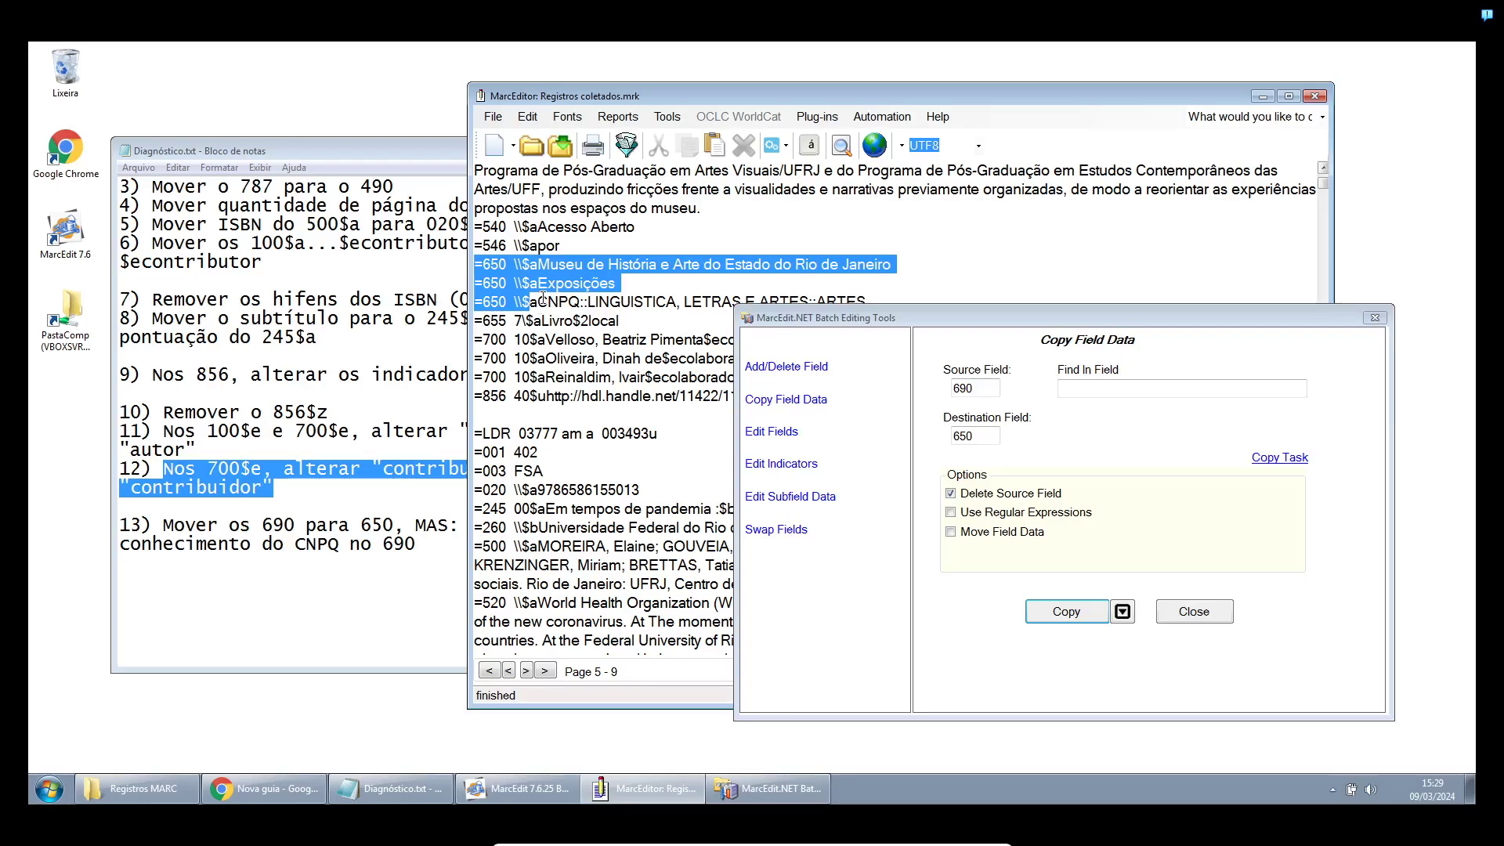
pyautogui.click(542, 301)
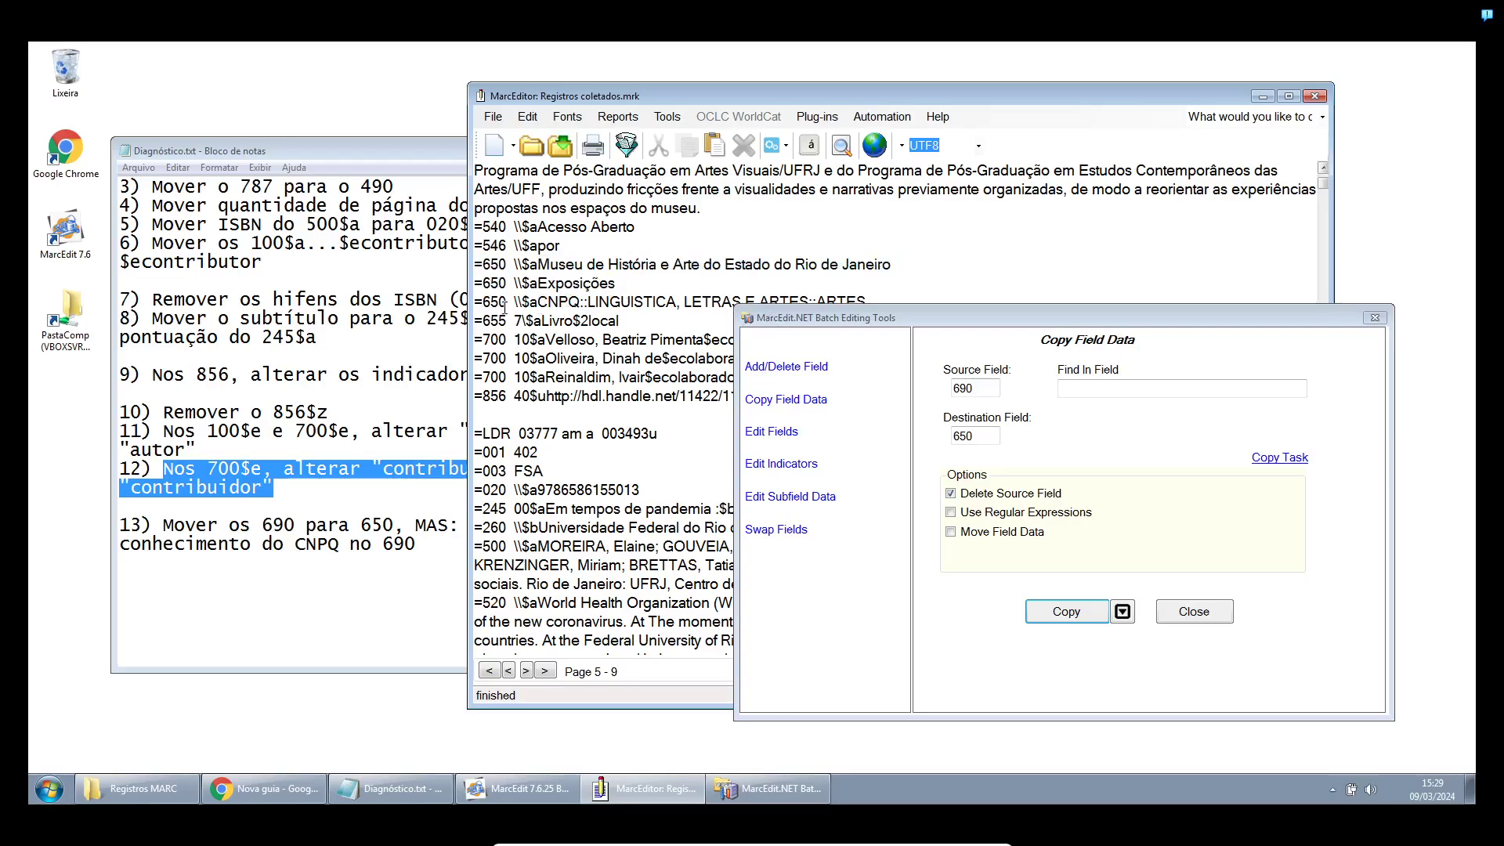
pyautogui.moveTo(482, 302); pyautogui.dragTo(546, 304)
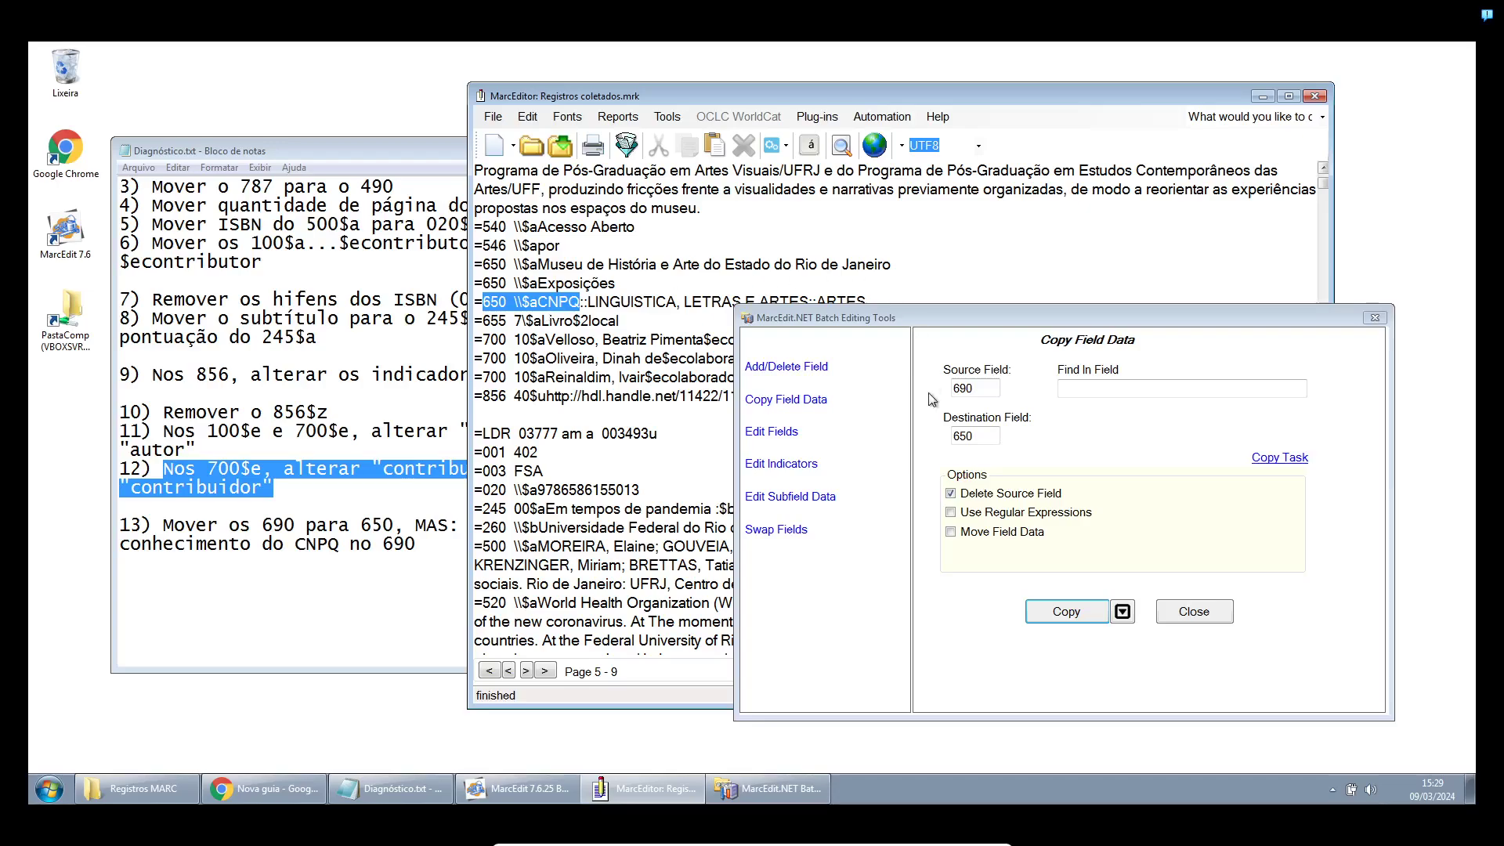
pyautogui.click(769, 539)
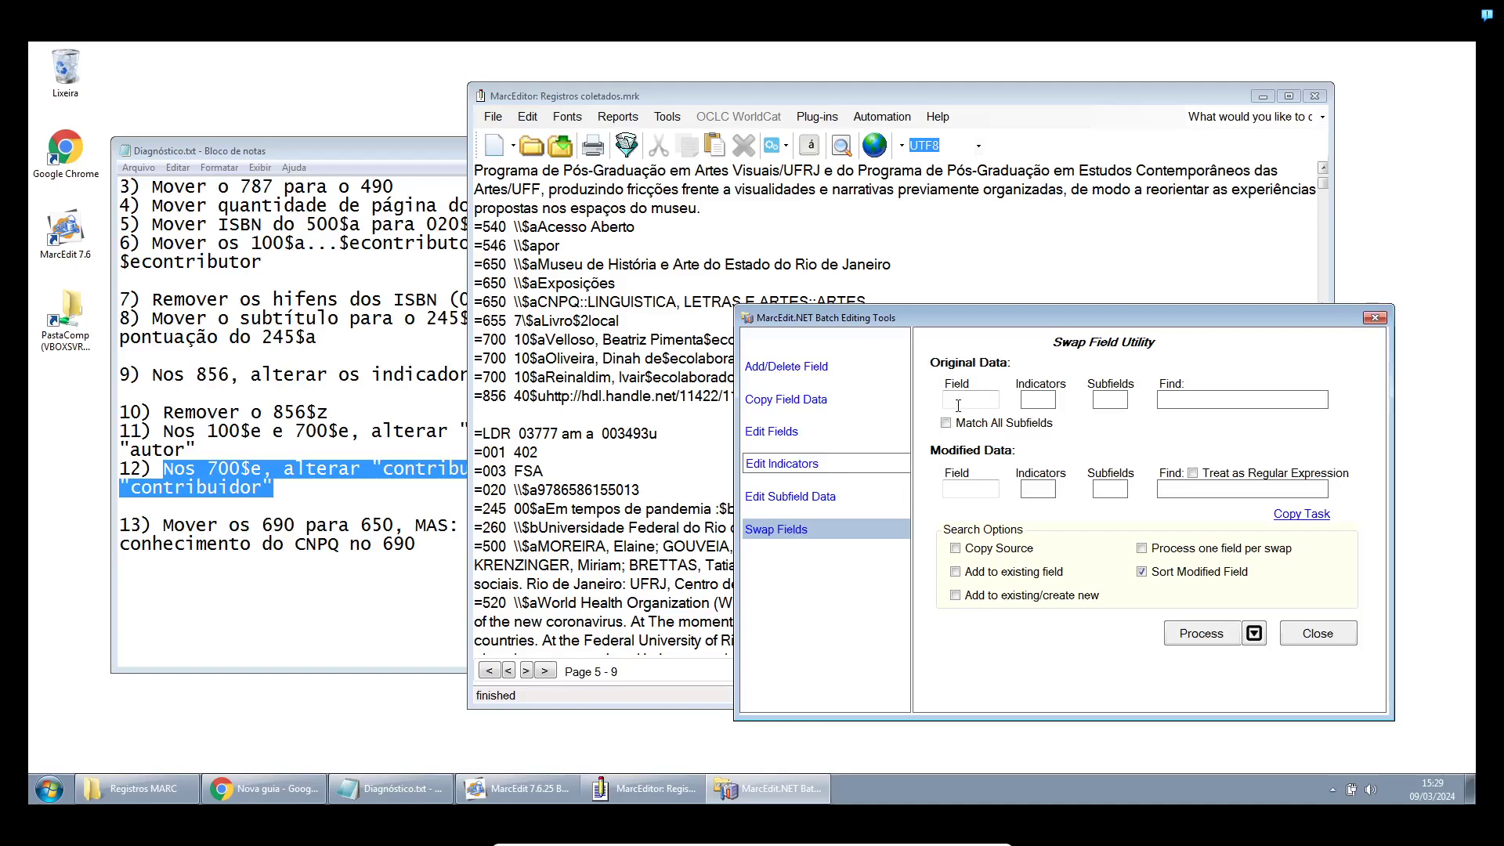
pyautogui.click(962, 402)
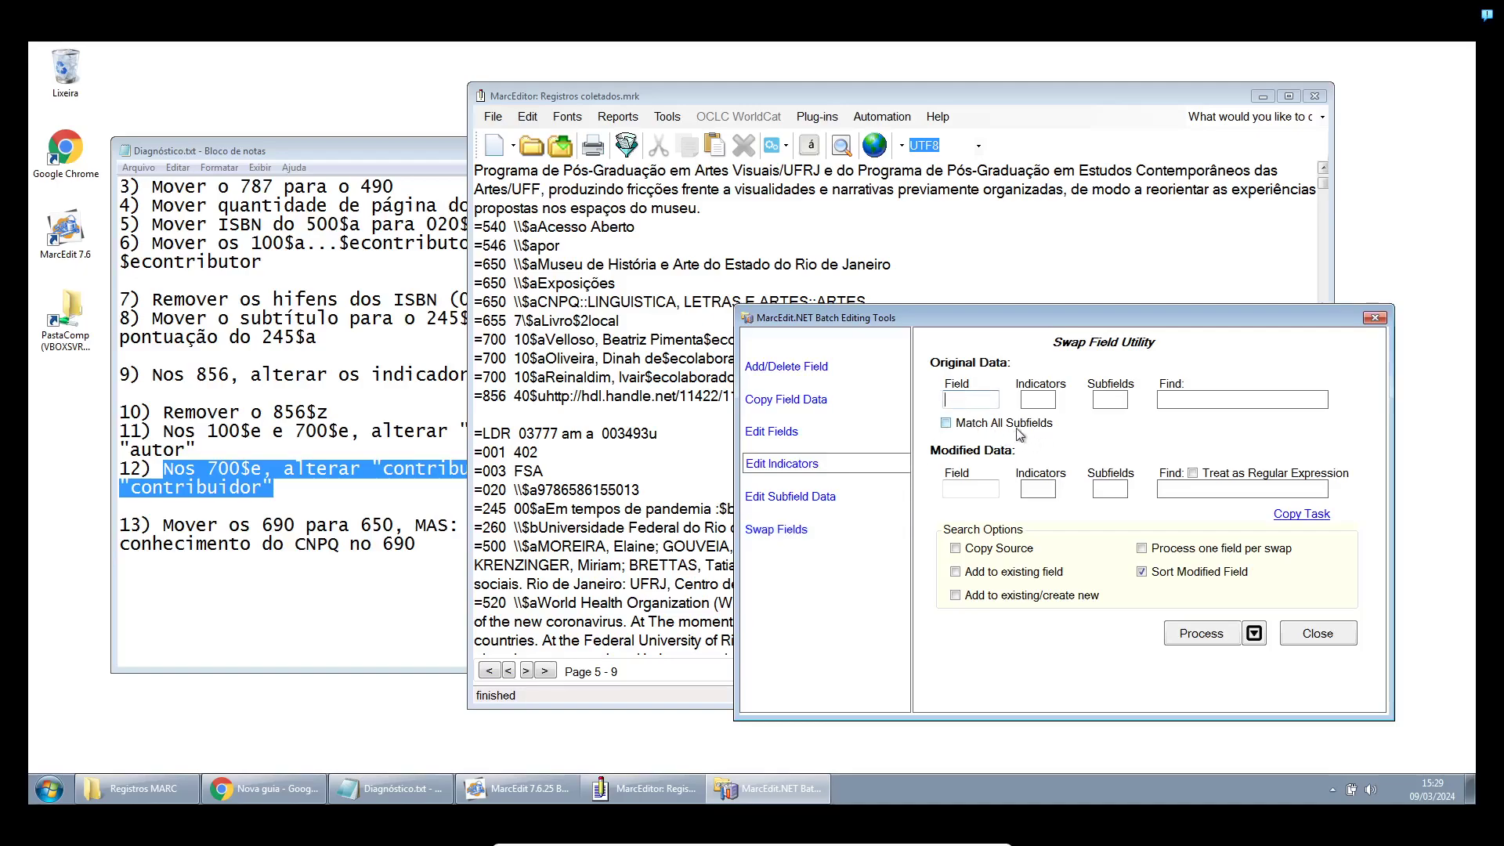
pyautogui.write('650')
pyautogui.press('Tab')
pyautogui.write('\\\\')
pyautogui.click(1187, 396)
pyautogui.write('CNPQ')
pyautogui.write('690')
pyautogui.click(1202, 634)
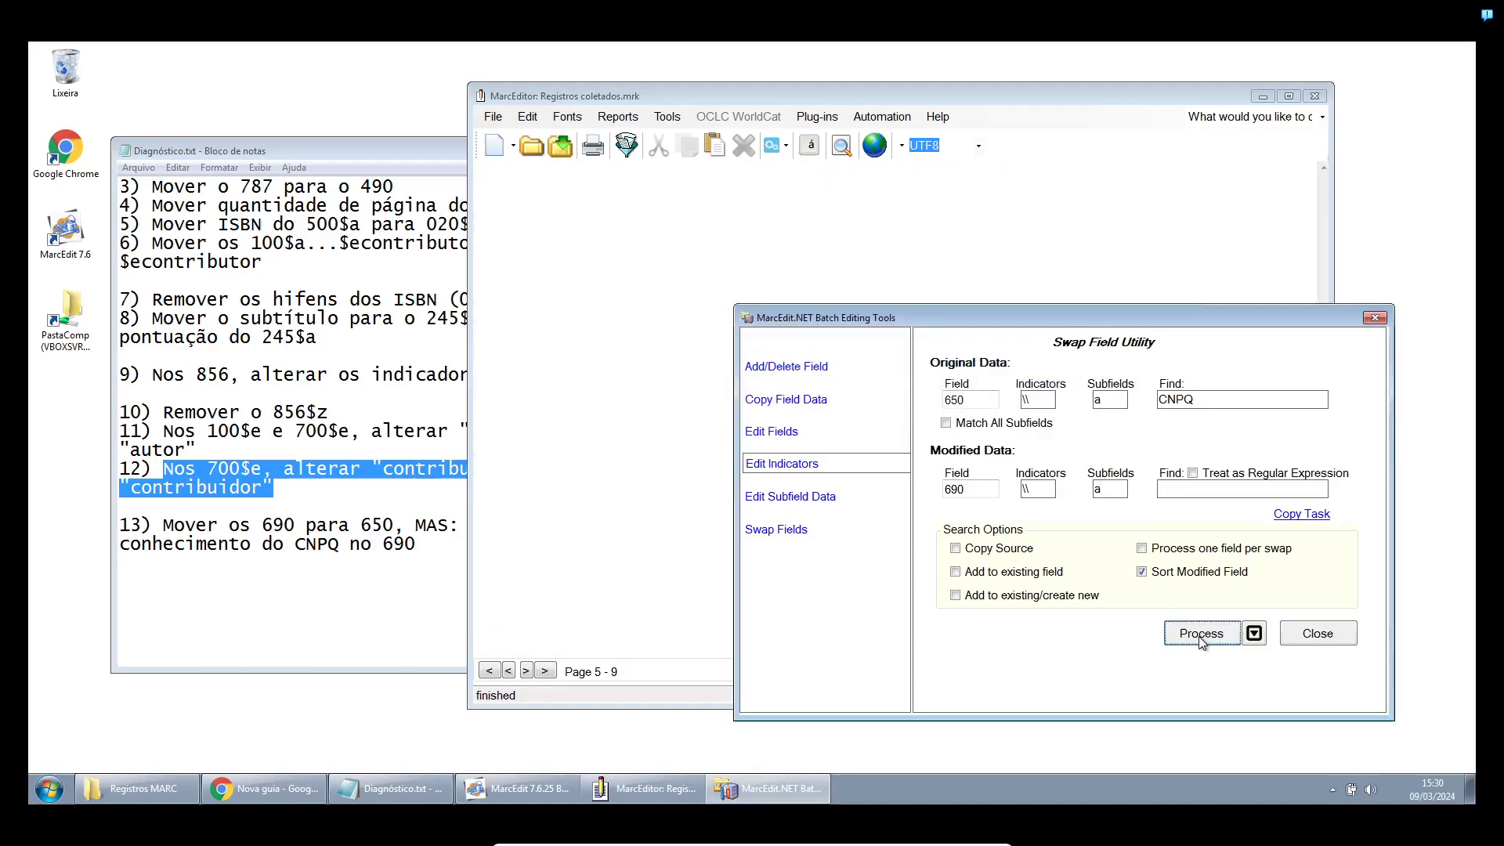
pyautogui.click(791, 470)
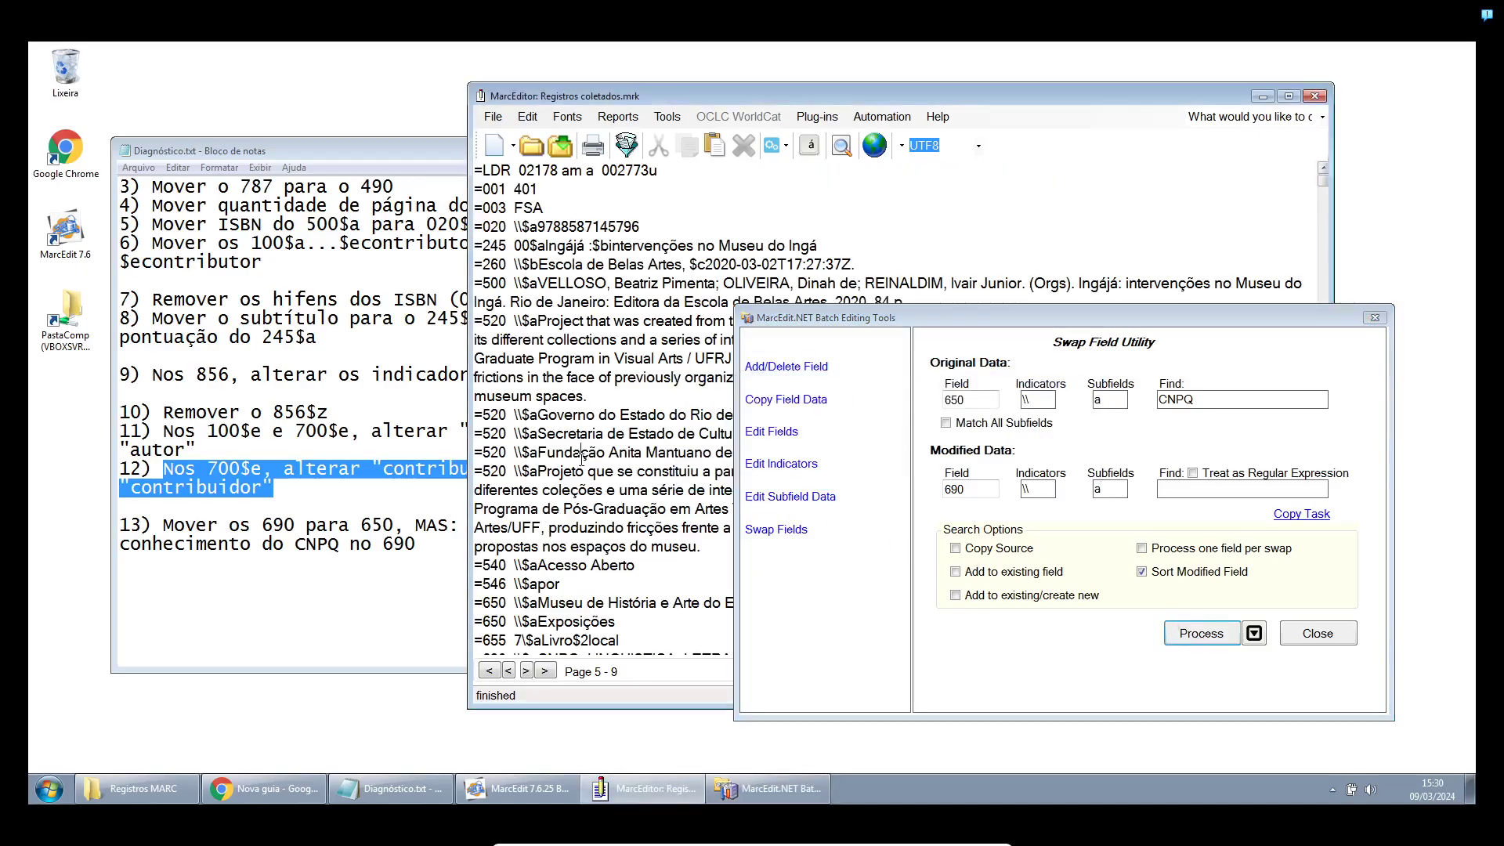
# Check the 650 and 690 fields of record 401, close the batch editing tools and save the records file
pyautogui.scroll(-6, 559, 453)
pyautogui.scroll(-1, 559, 453)
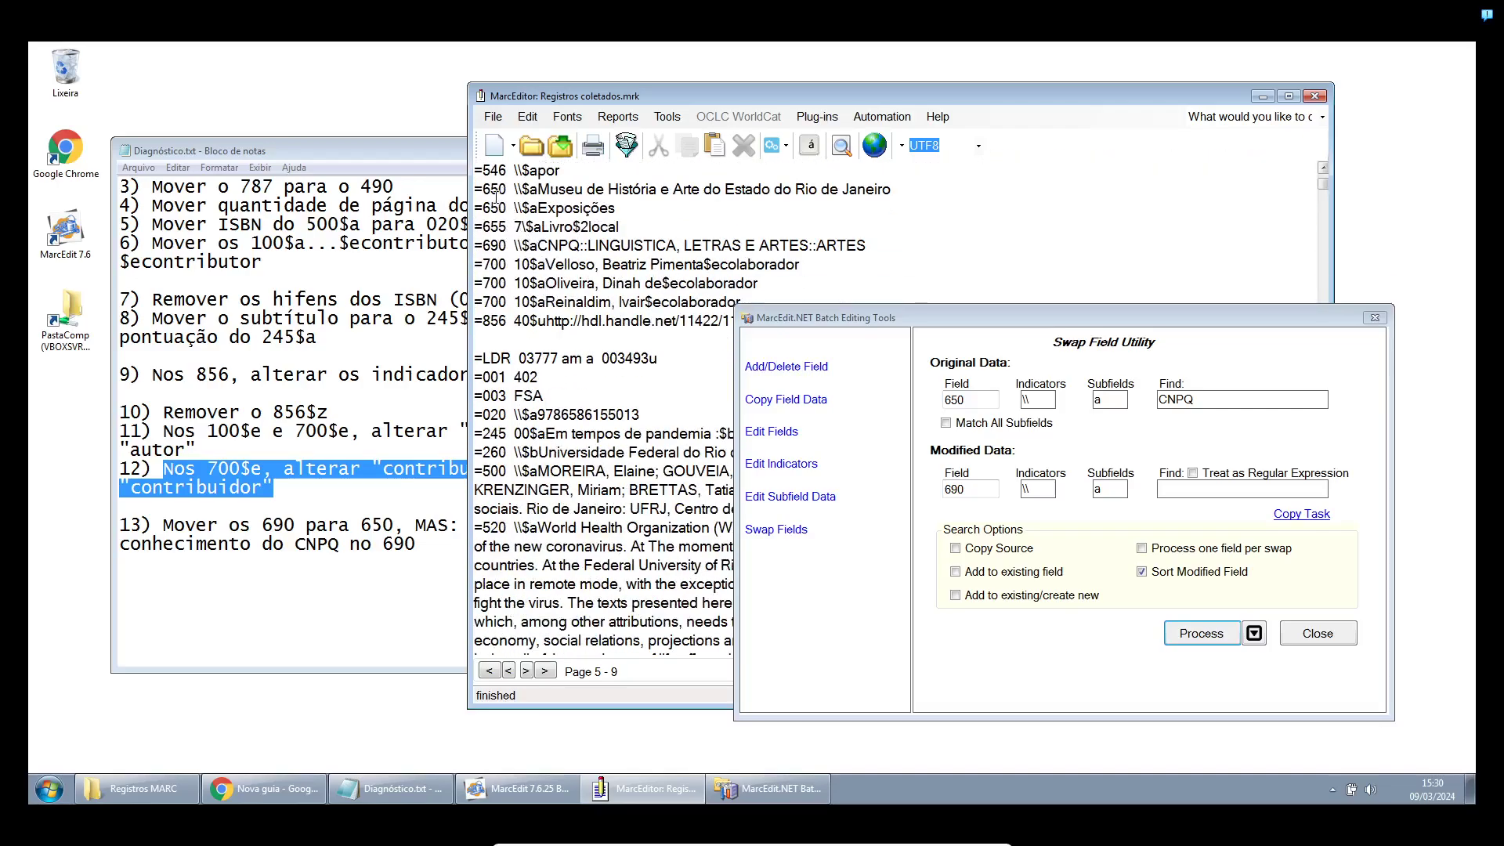
pyautogui.moveTo(484, 189); pyautogui.dragTo(623, 205)
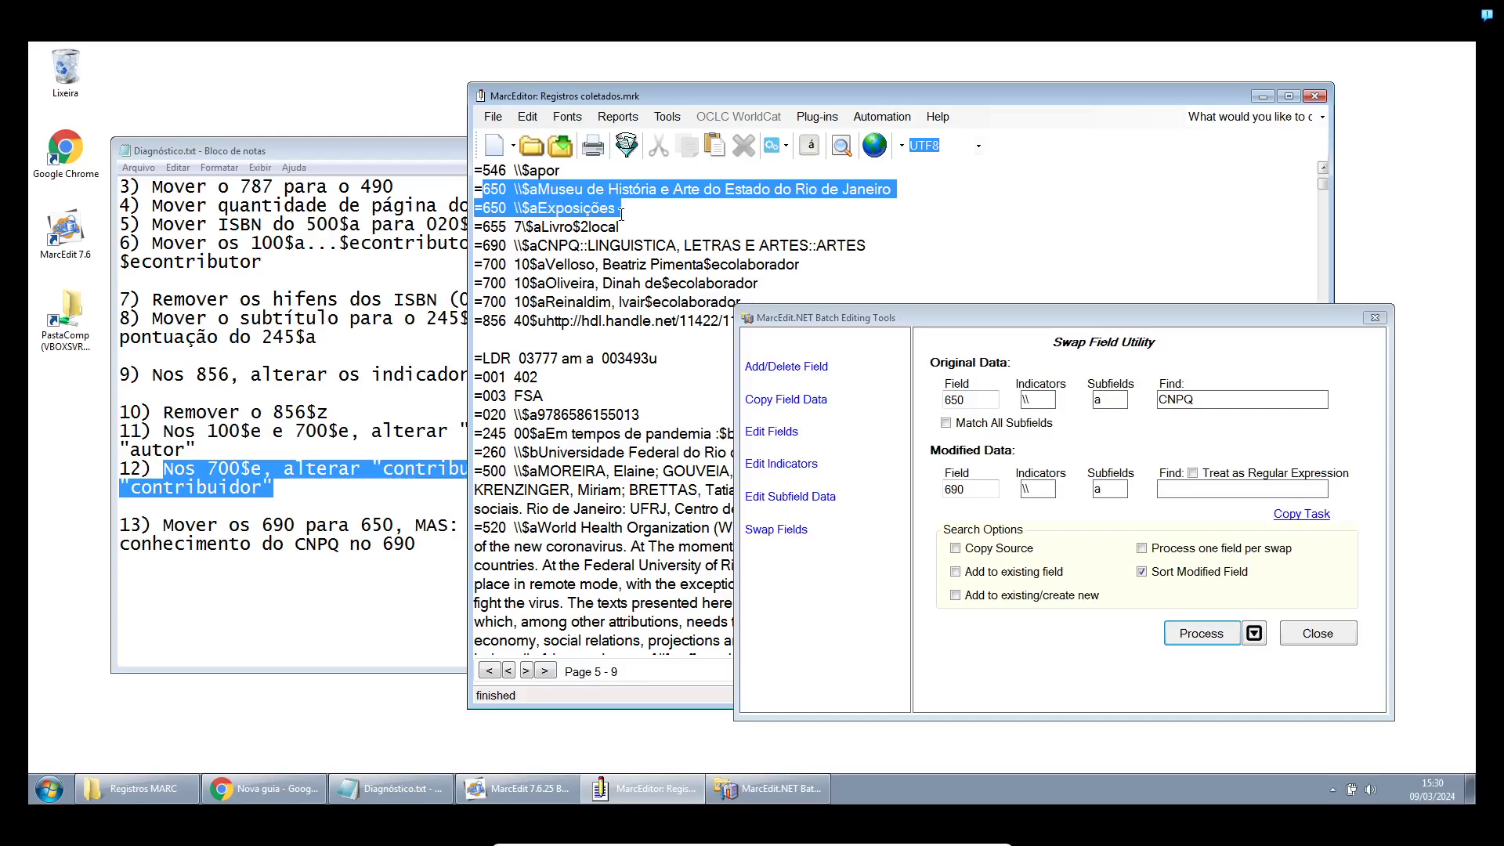
pyautogui.click(484, 245)
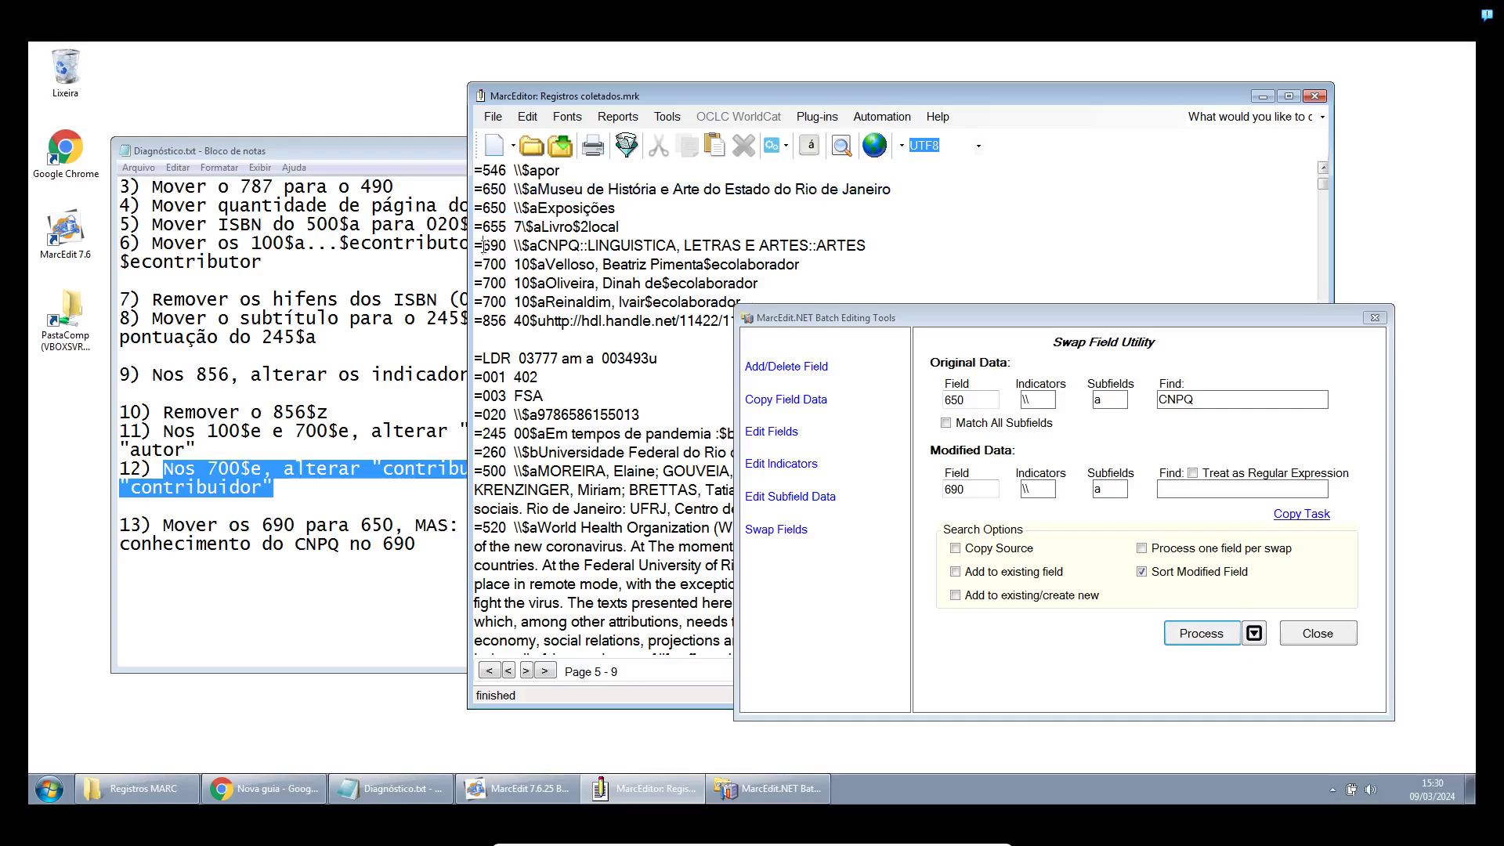
pyautogui.moveTo(537, 245); pyautogui.dragTo(579, 245)
pyautogui.click(590, 245)
pyautogui.moveTo(483, 245); pyautogui.dragTo(579, 245)
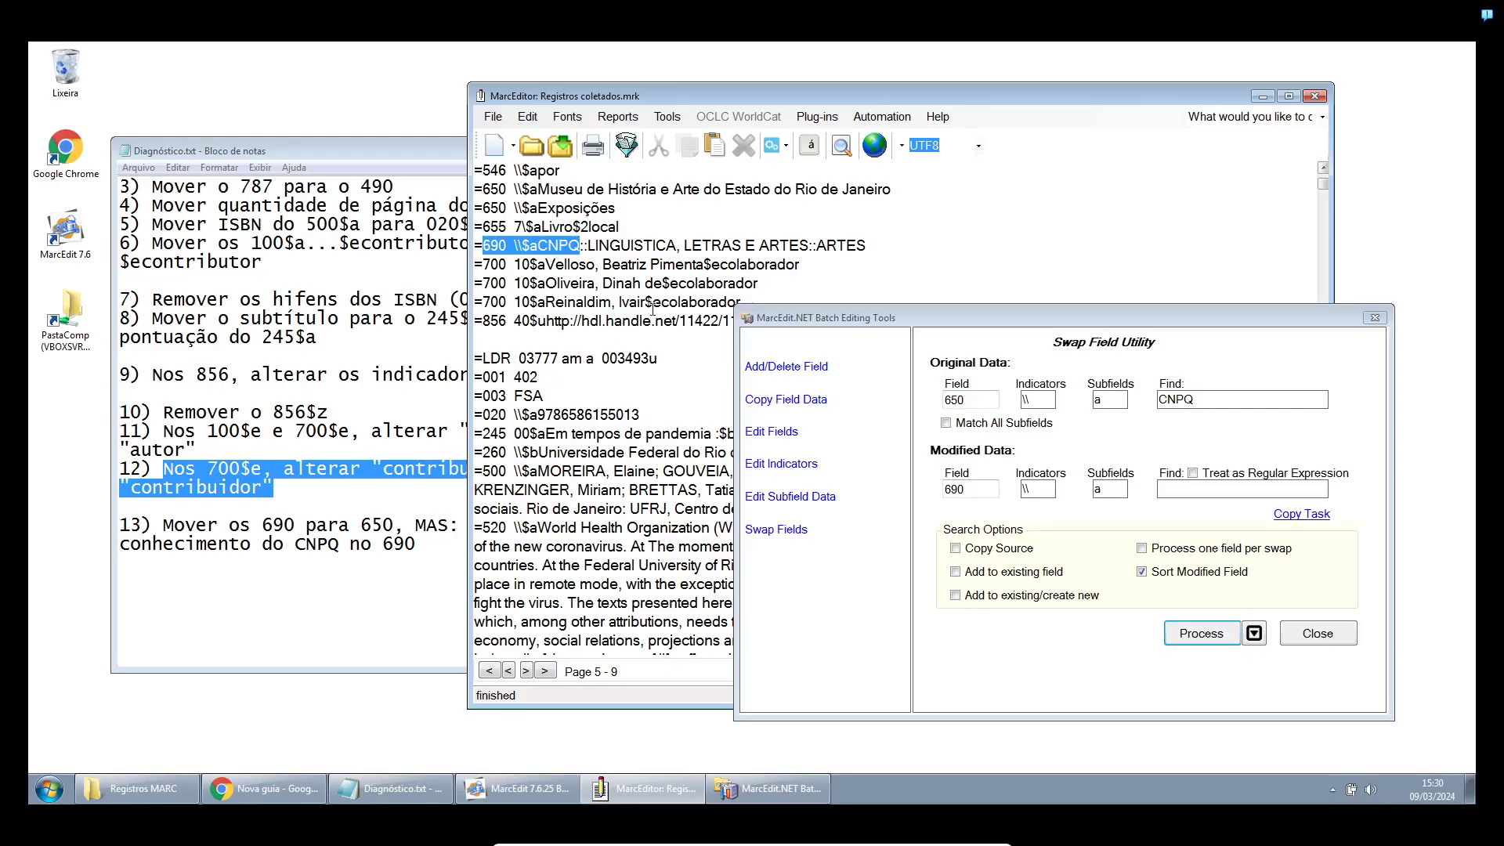
pyautogui.click(1375, 317)
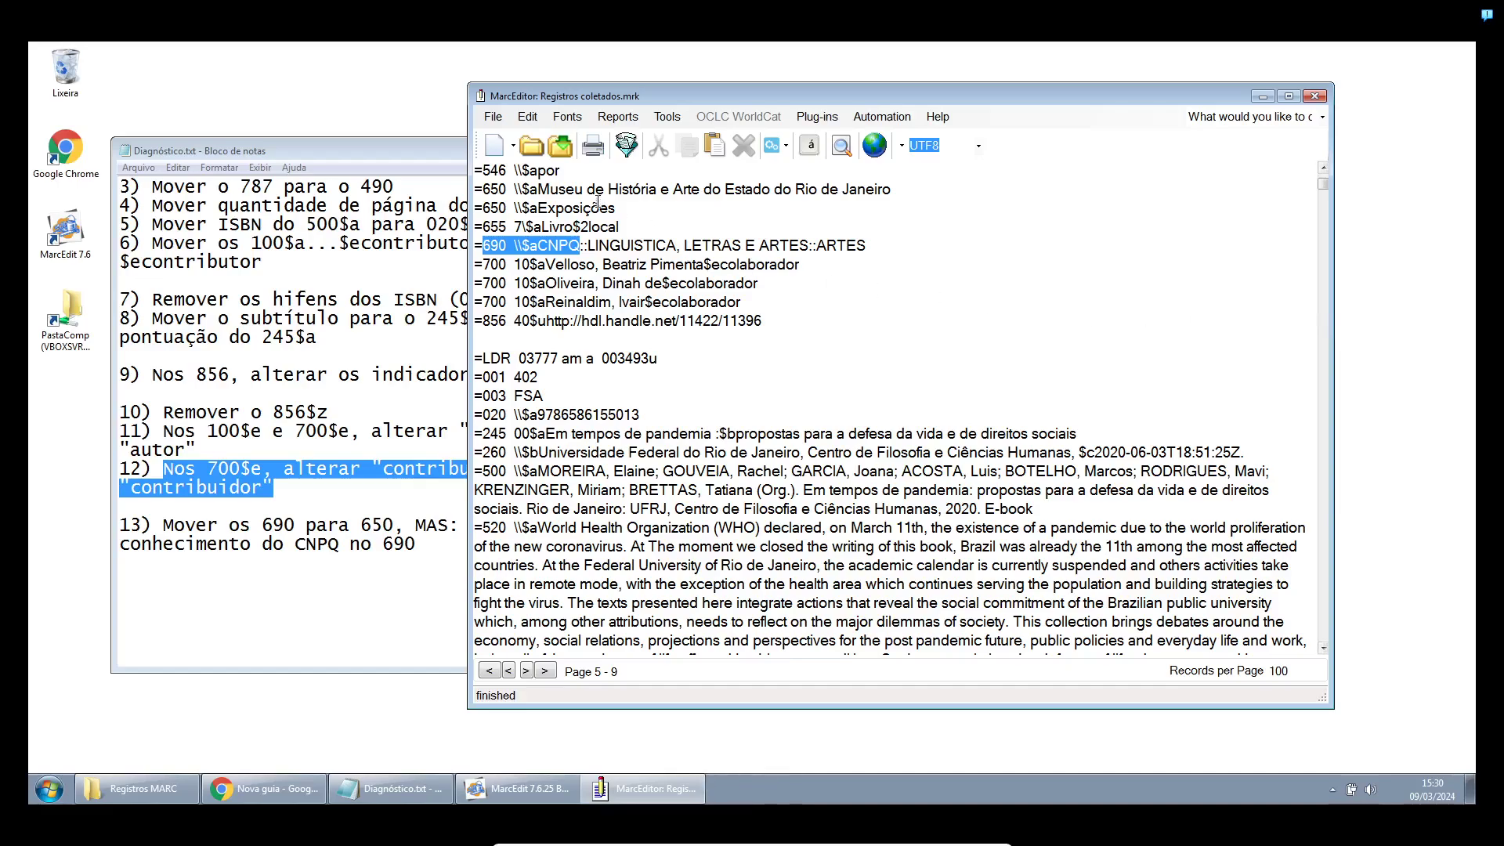
pyautogui.click(566, 149)
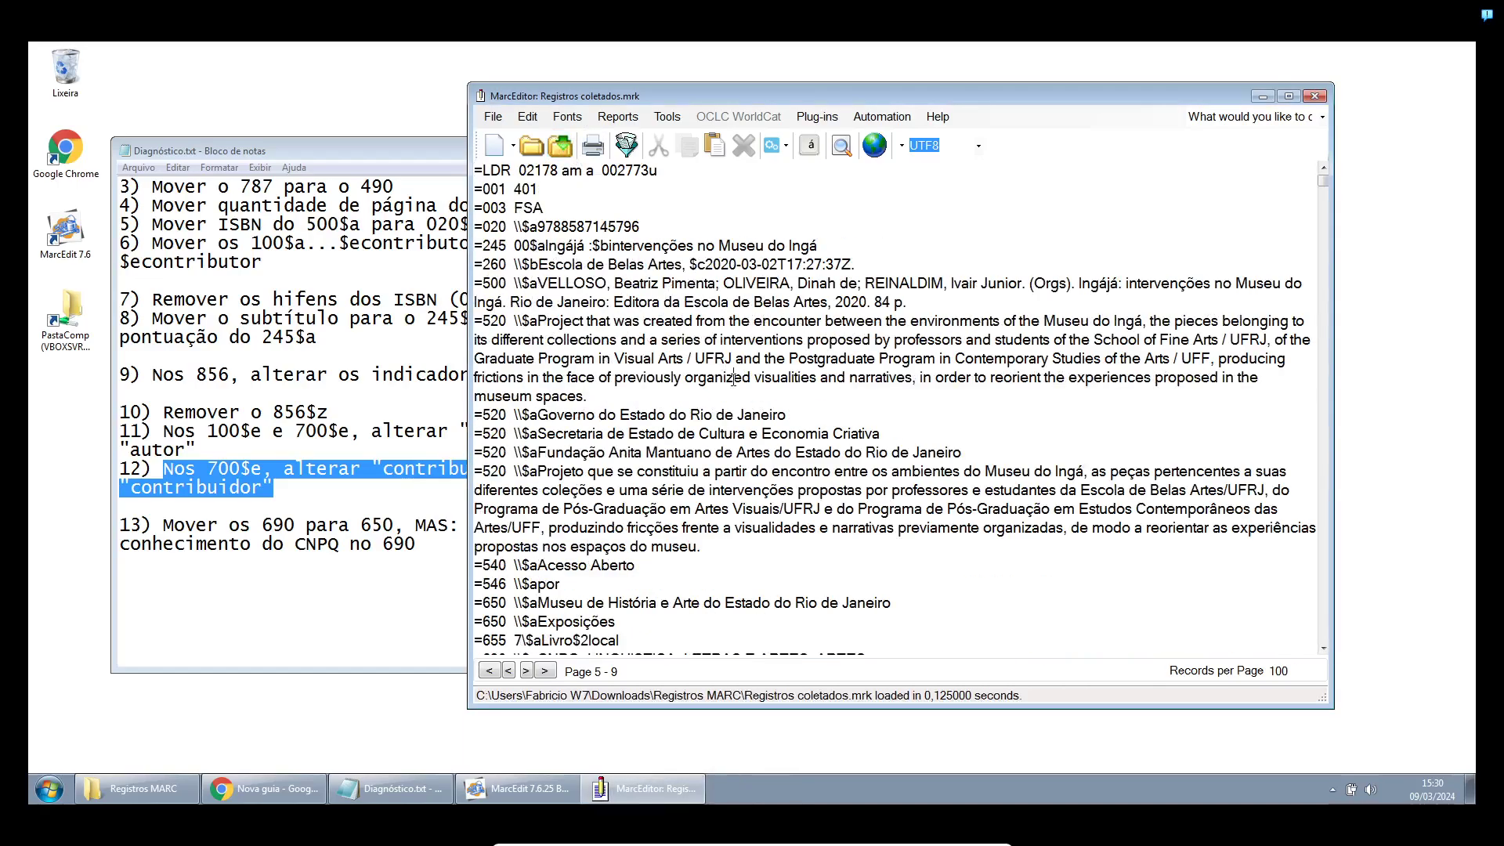
pyautogui.click(667, 116)
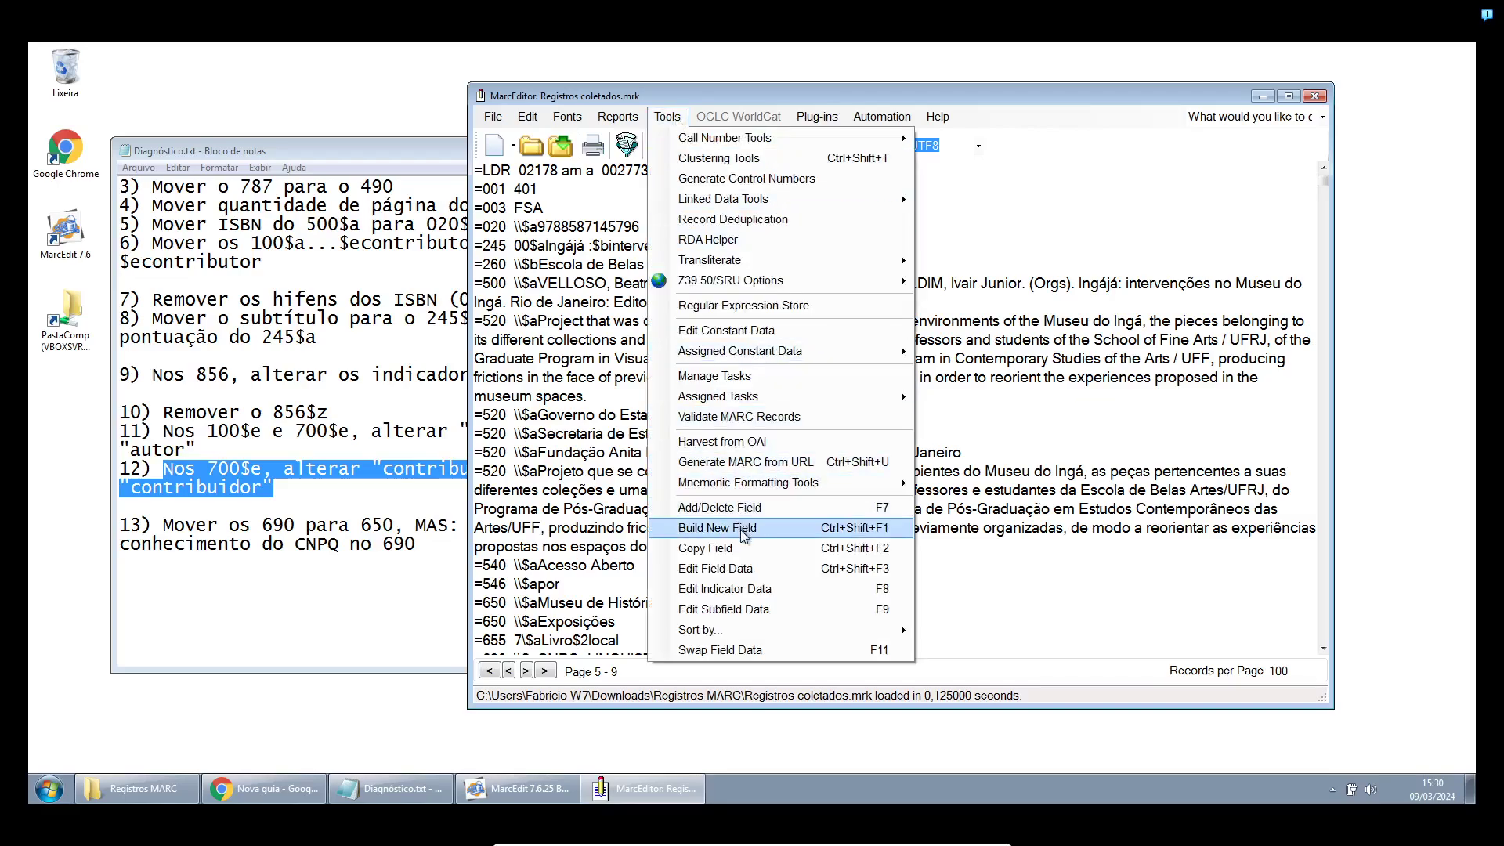
pyautogui.click(719, 508)
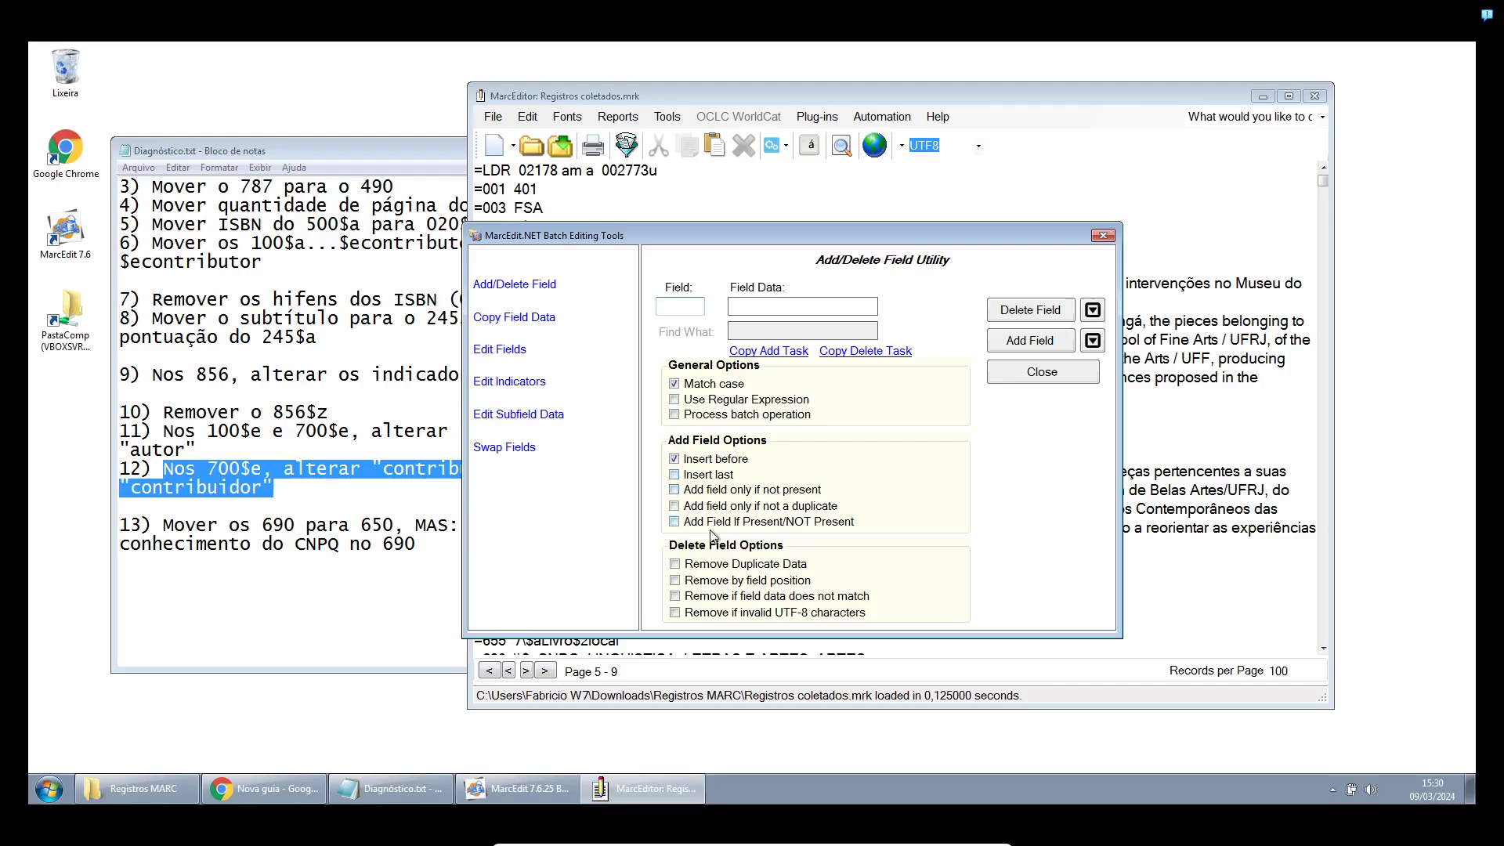
pyautogui.click(530, 353)
pyautogui.click(511, 382)
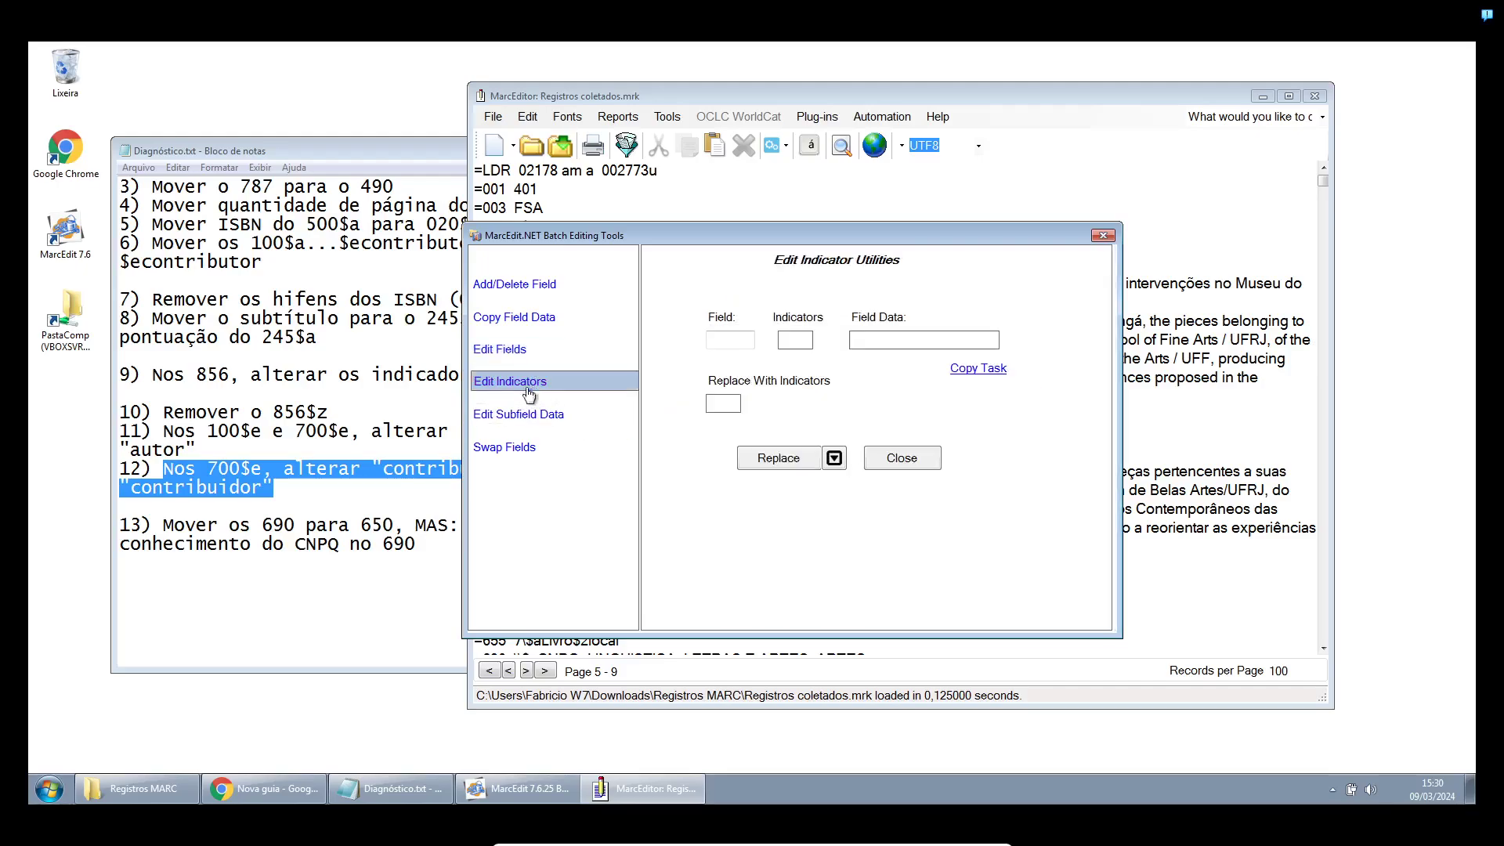
pyautogui.click(510, 410)
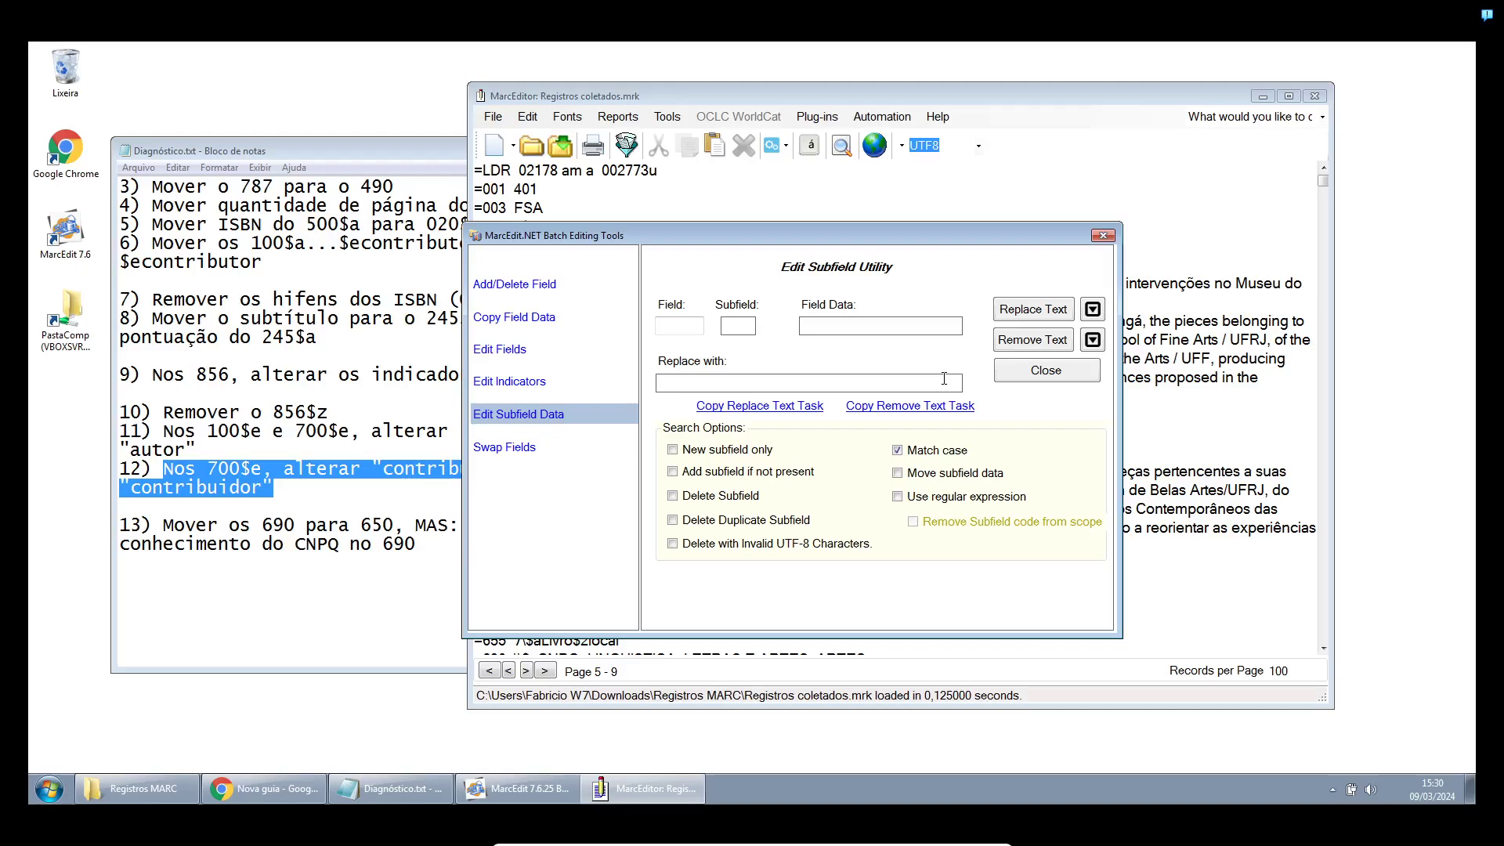
pyautogui.click(1104, 236)
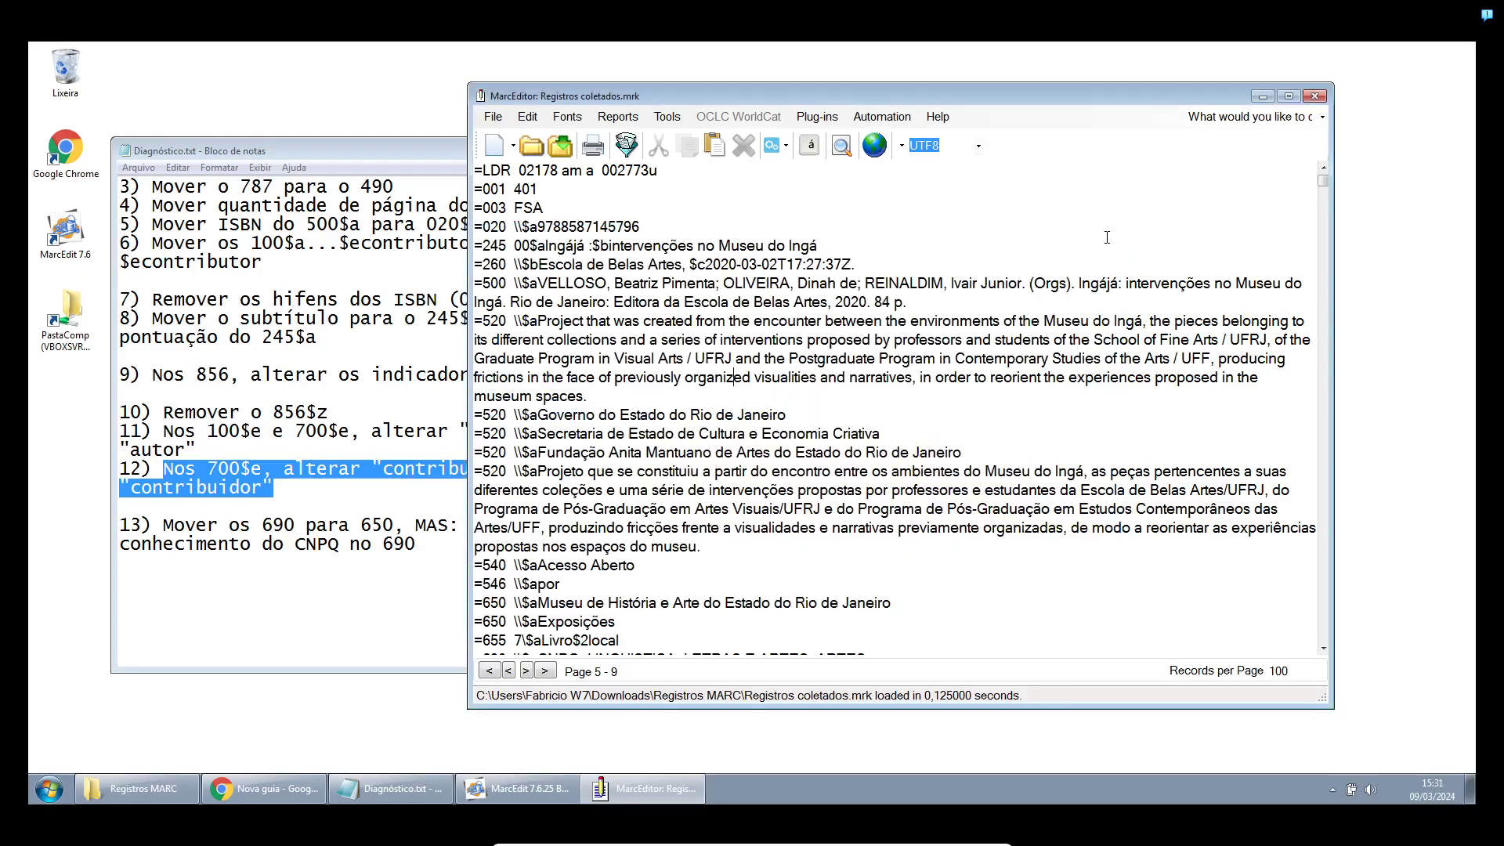
# Save Registros coletados.mrk again
pyautogui.click(566, 158)
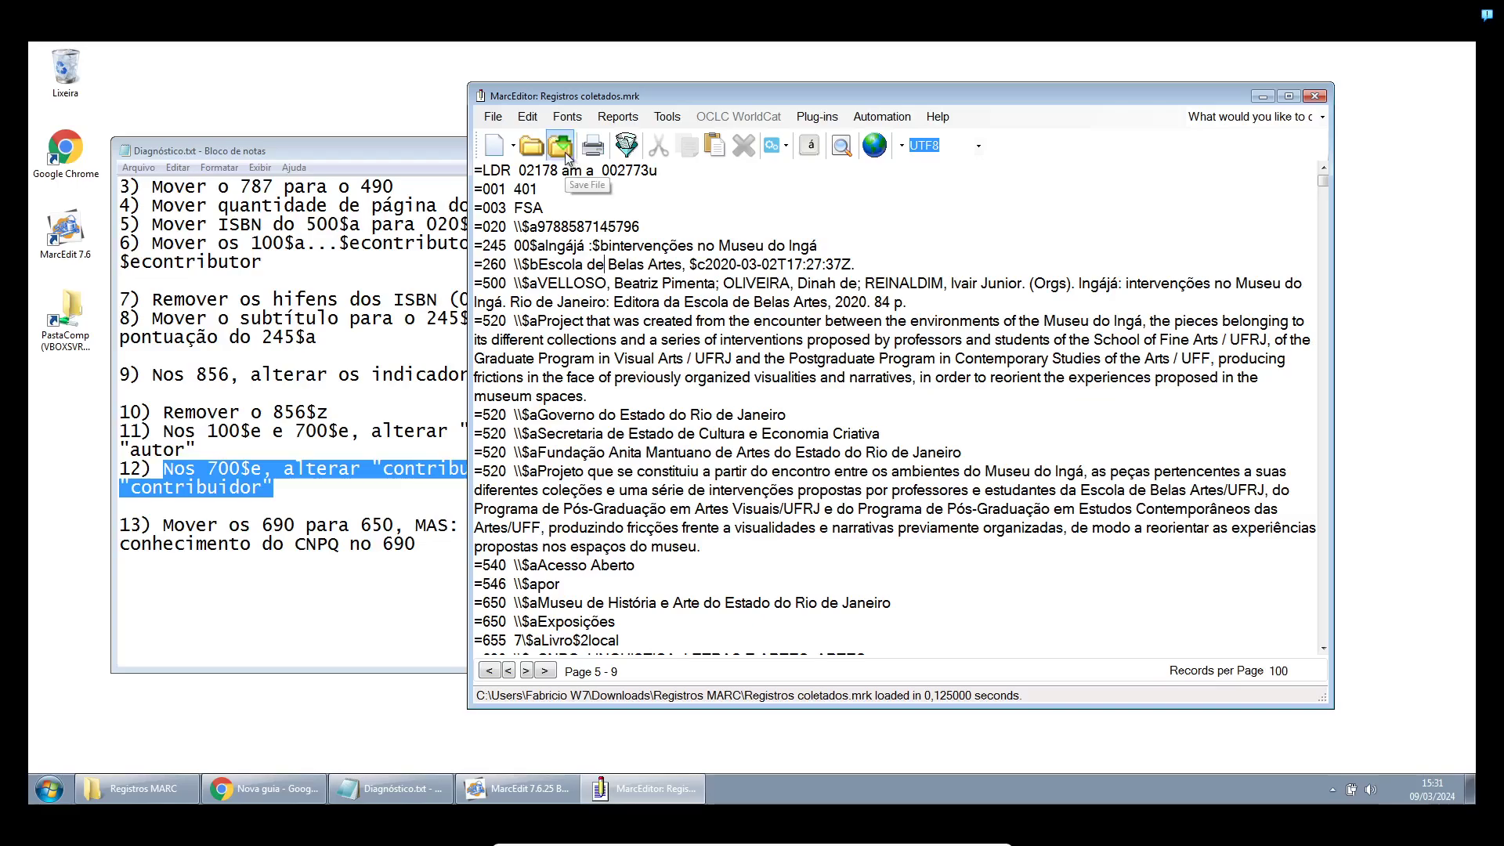
pyautogui.click(566, 158)
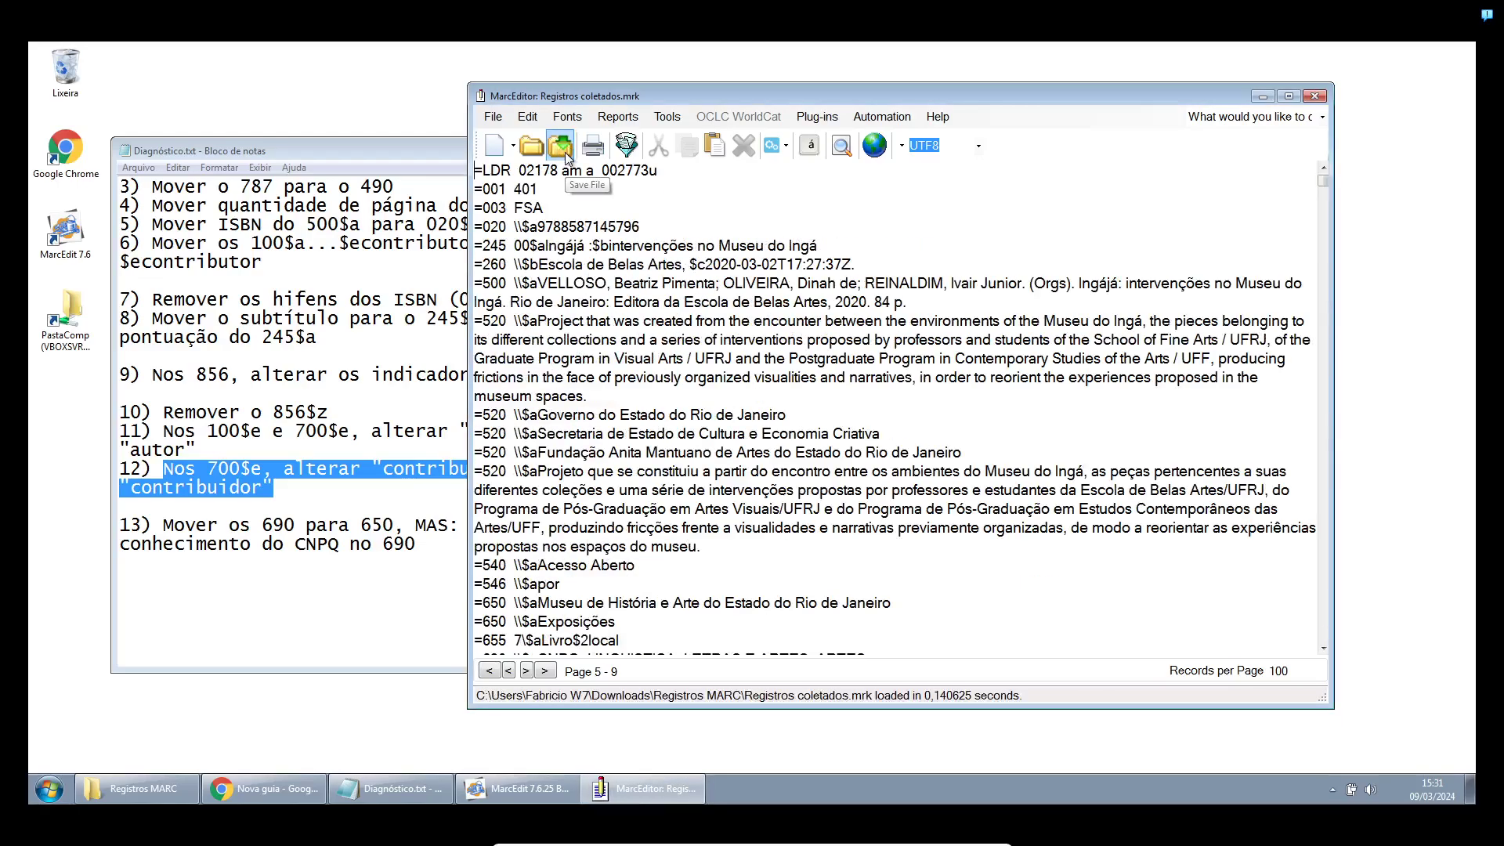
pyautogui.scroll(-3, 822, 524)
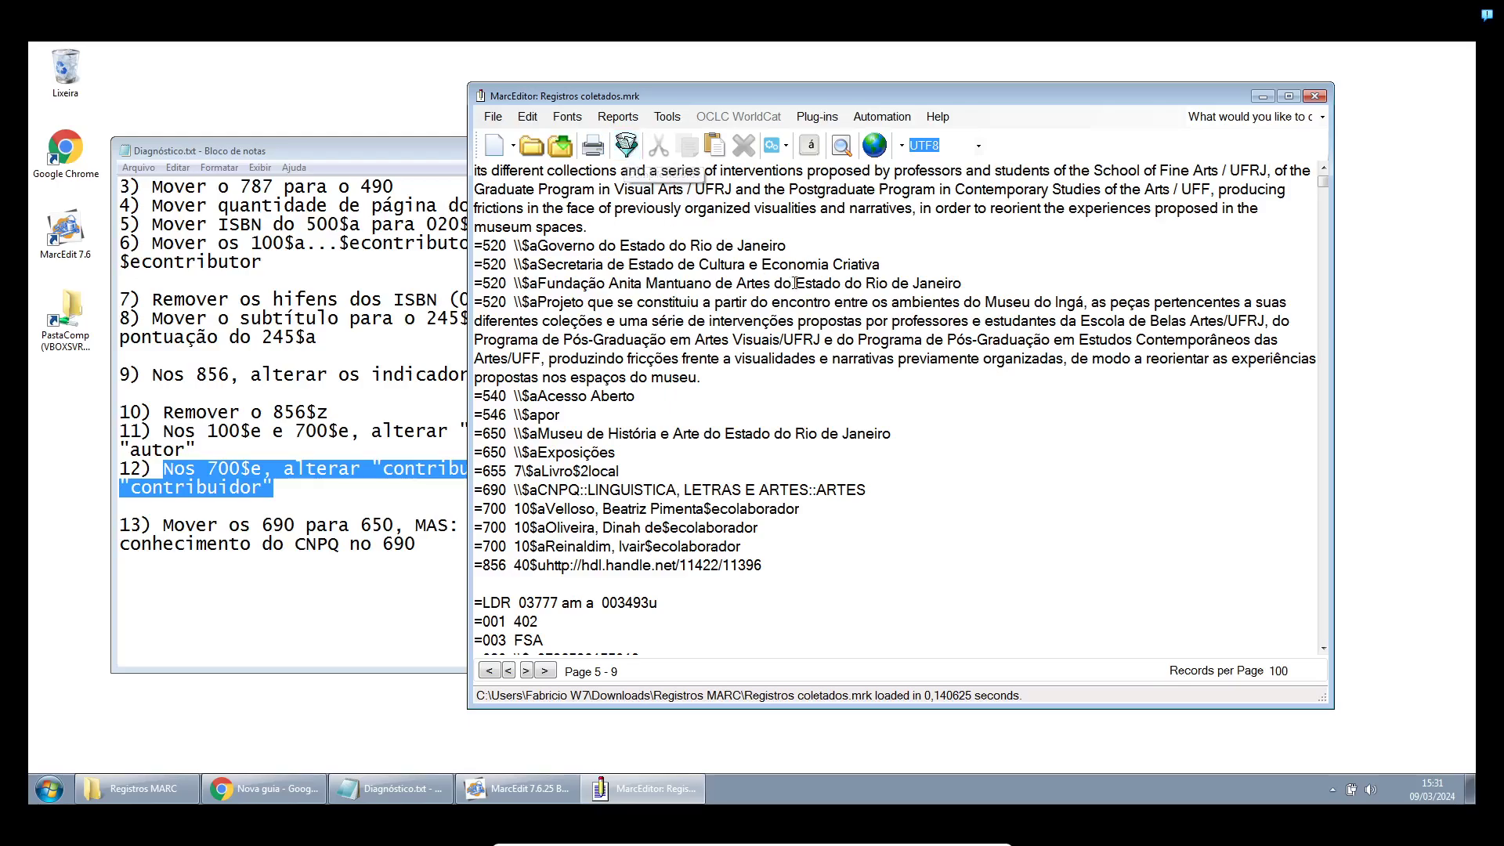
# Compile the edited records into a MARC file named Registros editados in the Registros MARC folder
pyautogui.click(493, 117)
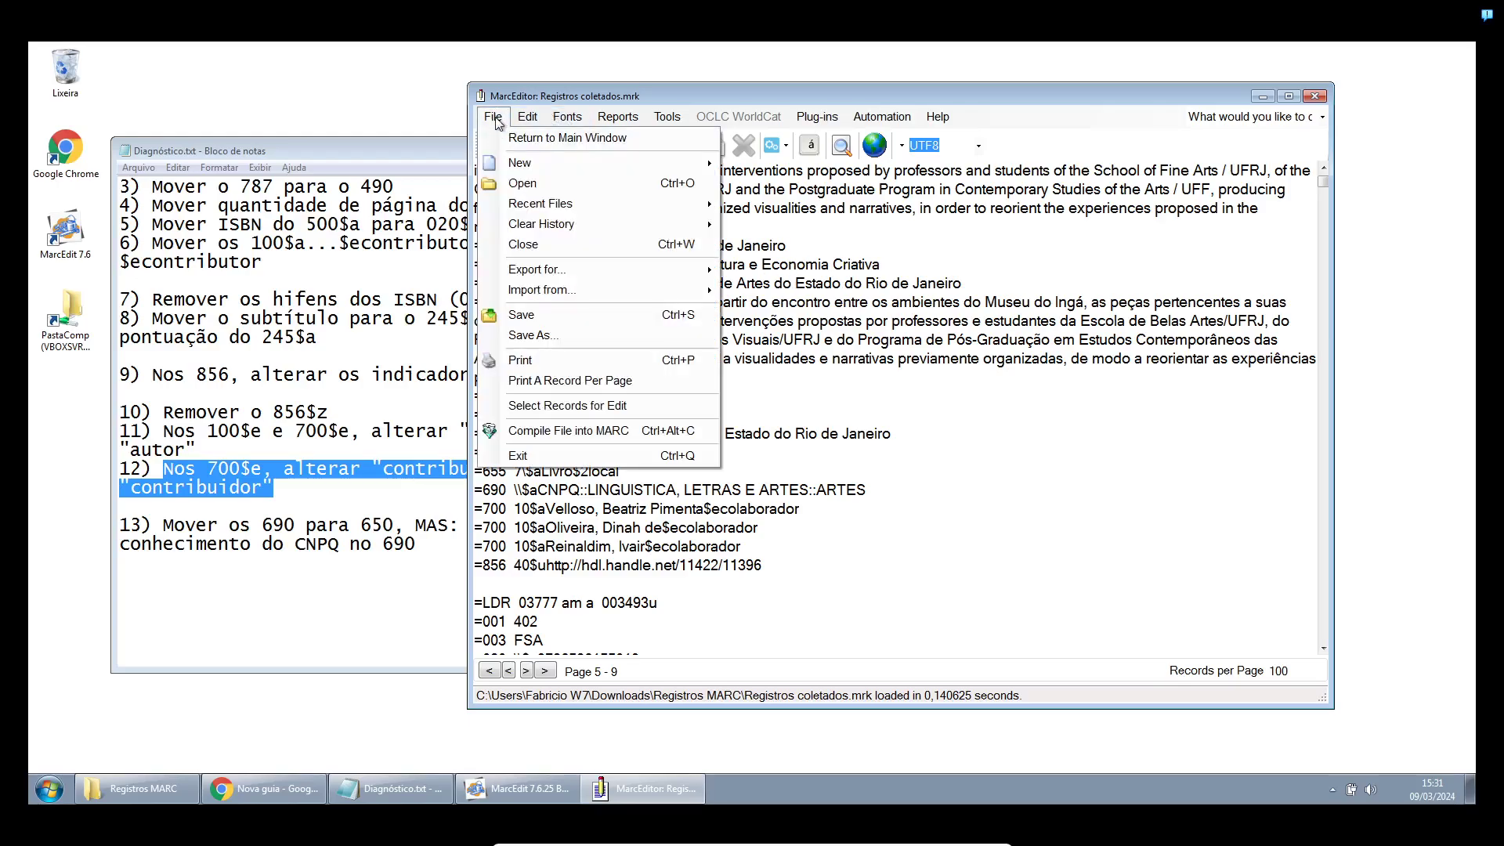
pyautogui.click(551, 435)
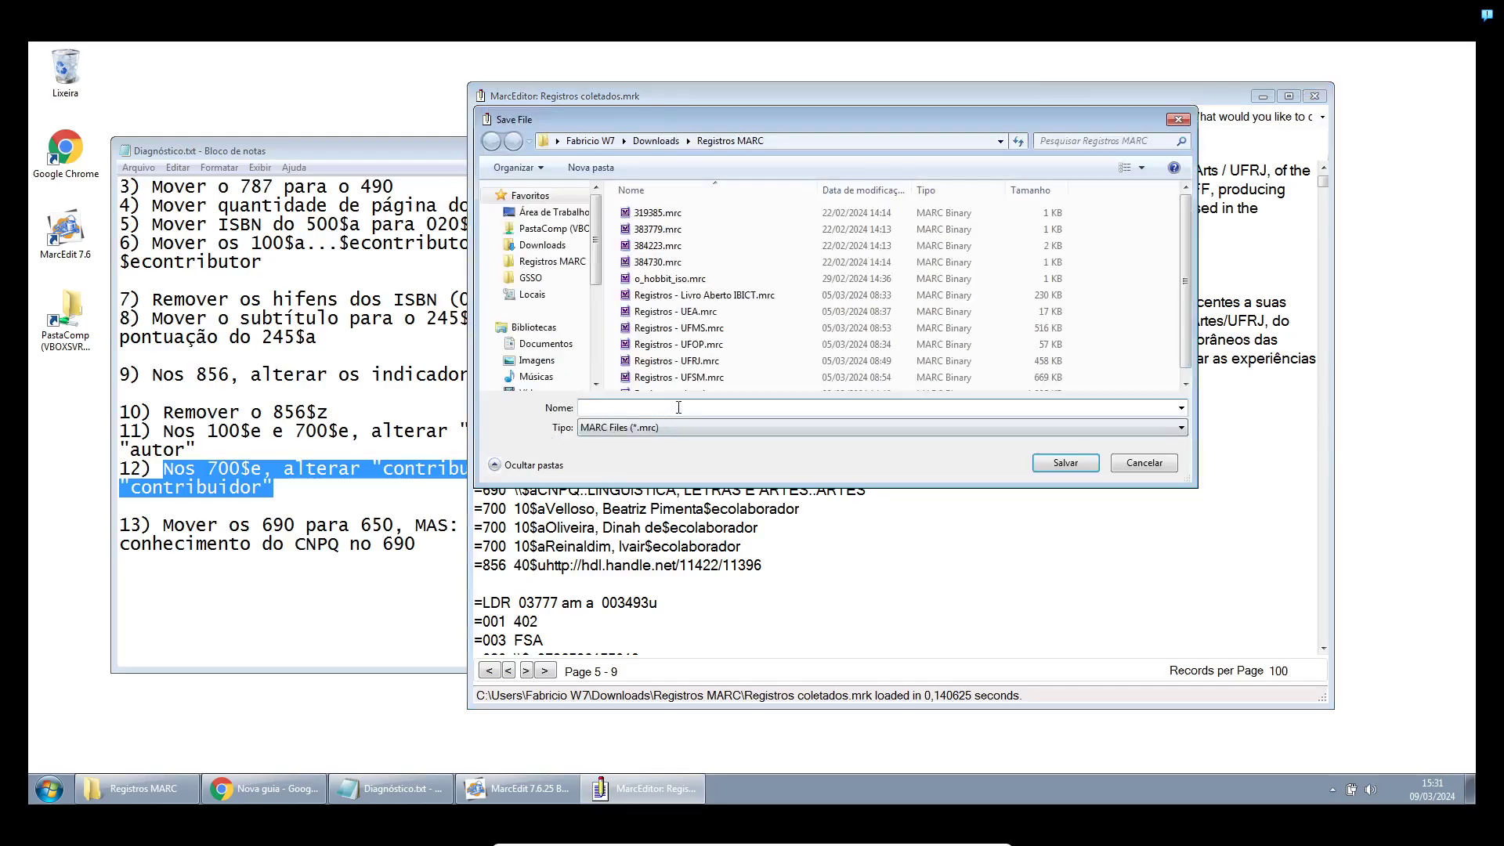
pyautogui.write('Registr')
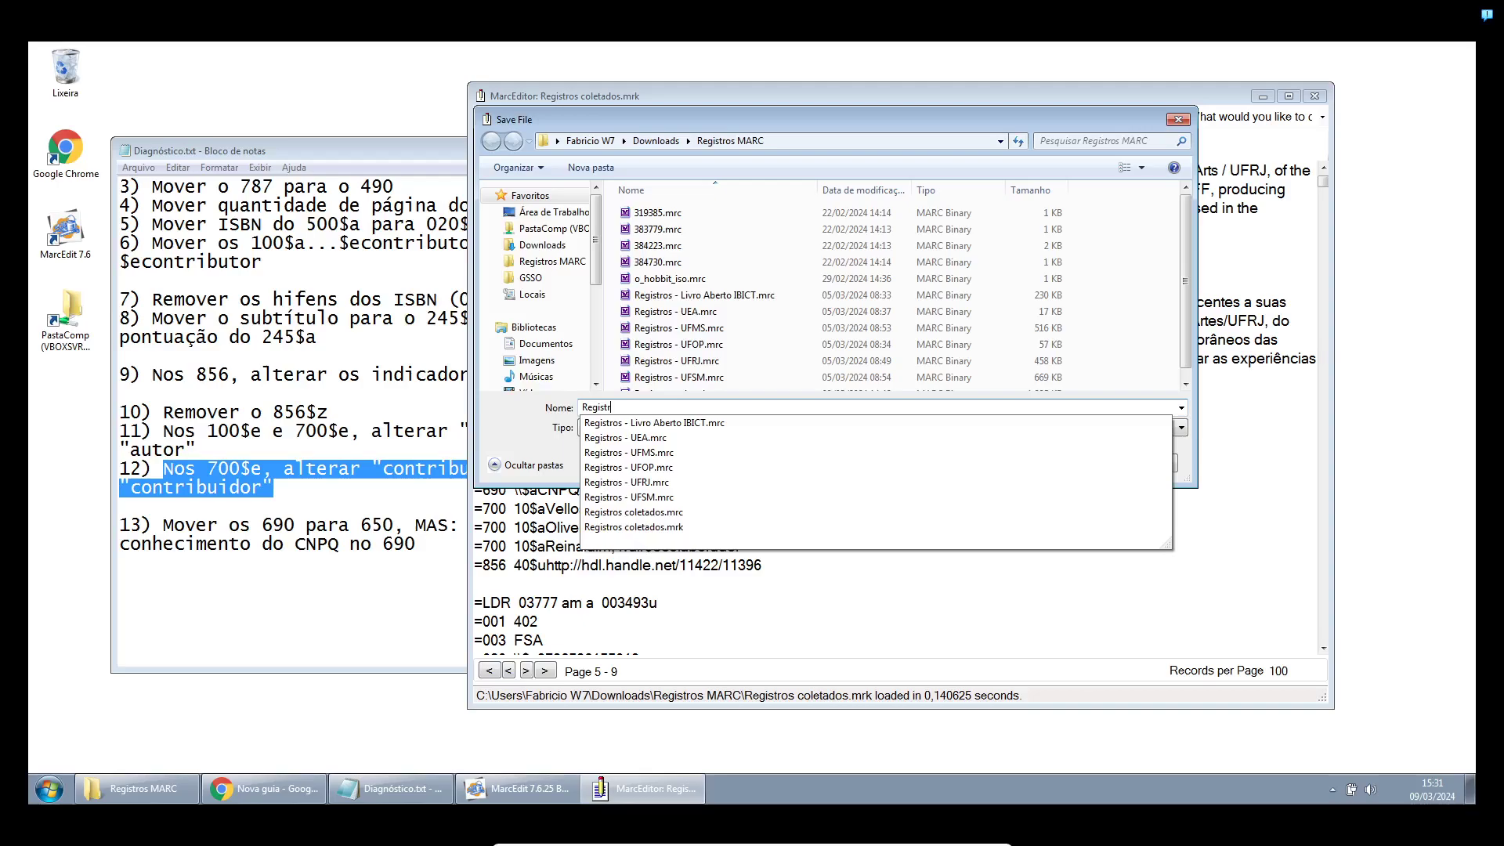
pyautogui.write('os editados')
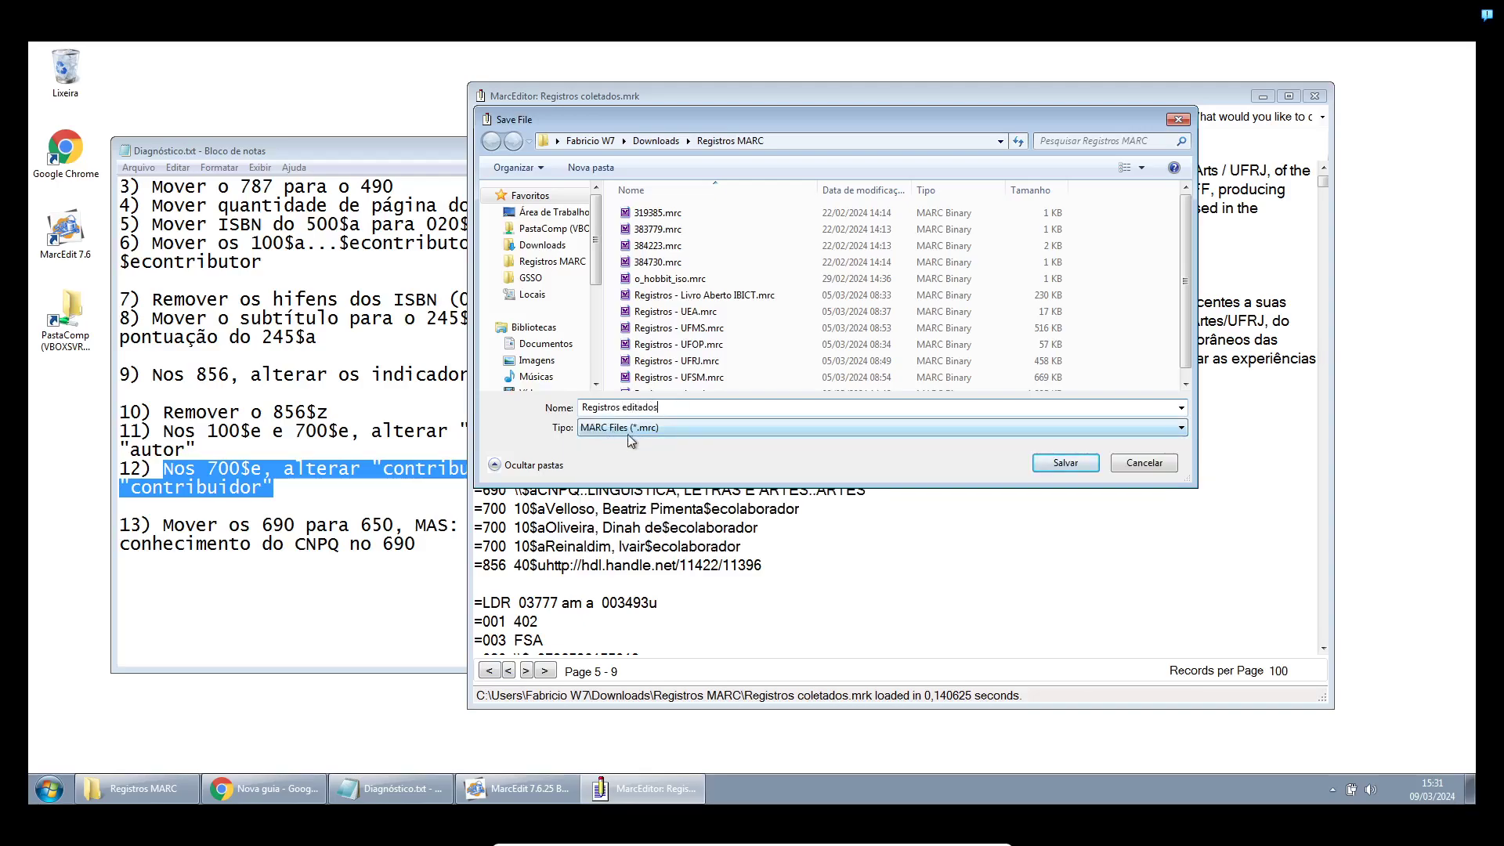
pyautogui.click(1064, 463)
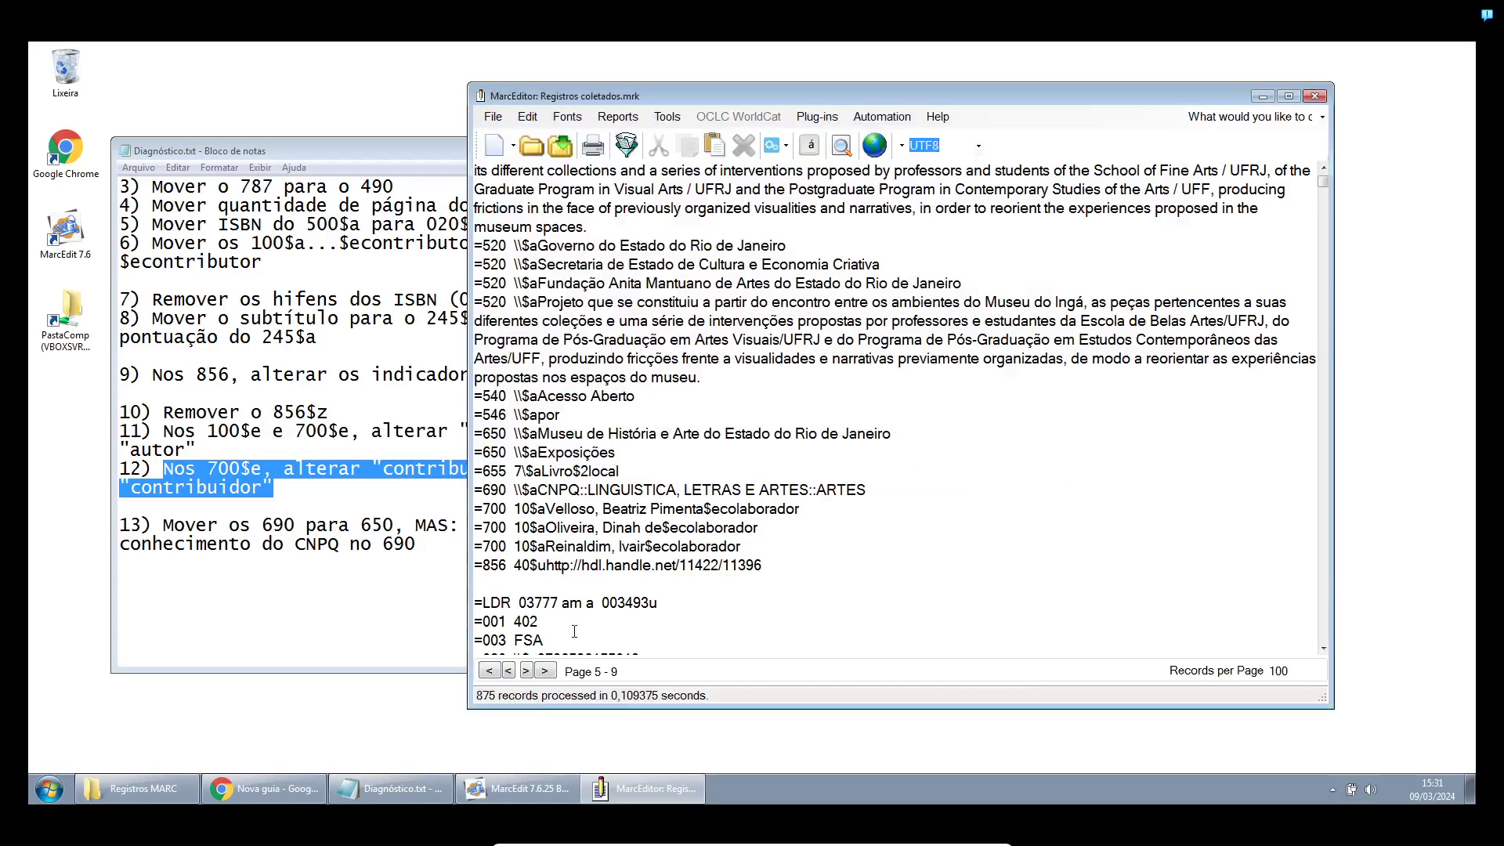
# Check the details of Registros coletados.mrk and Registros editados.mrc in the Registros MARC folder
pyautogui.click(153, 786)
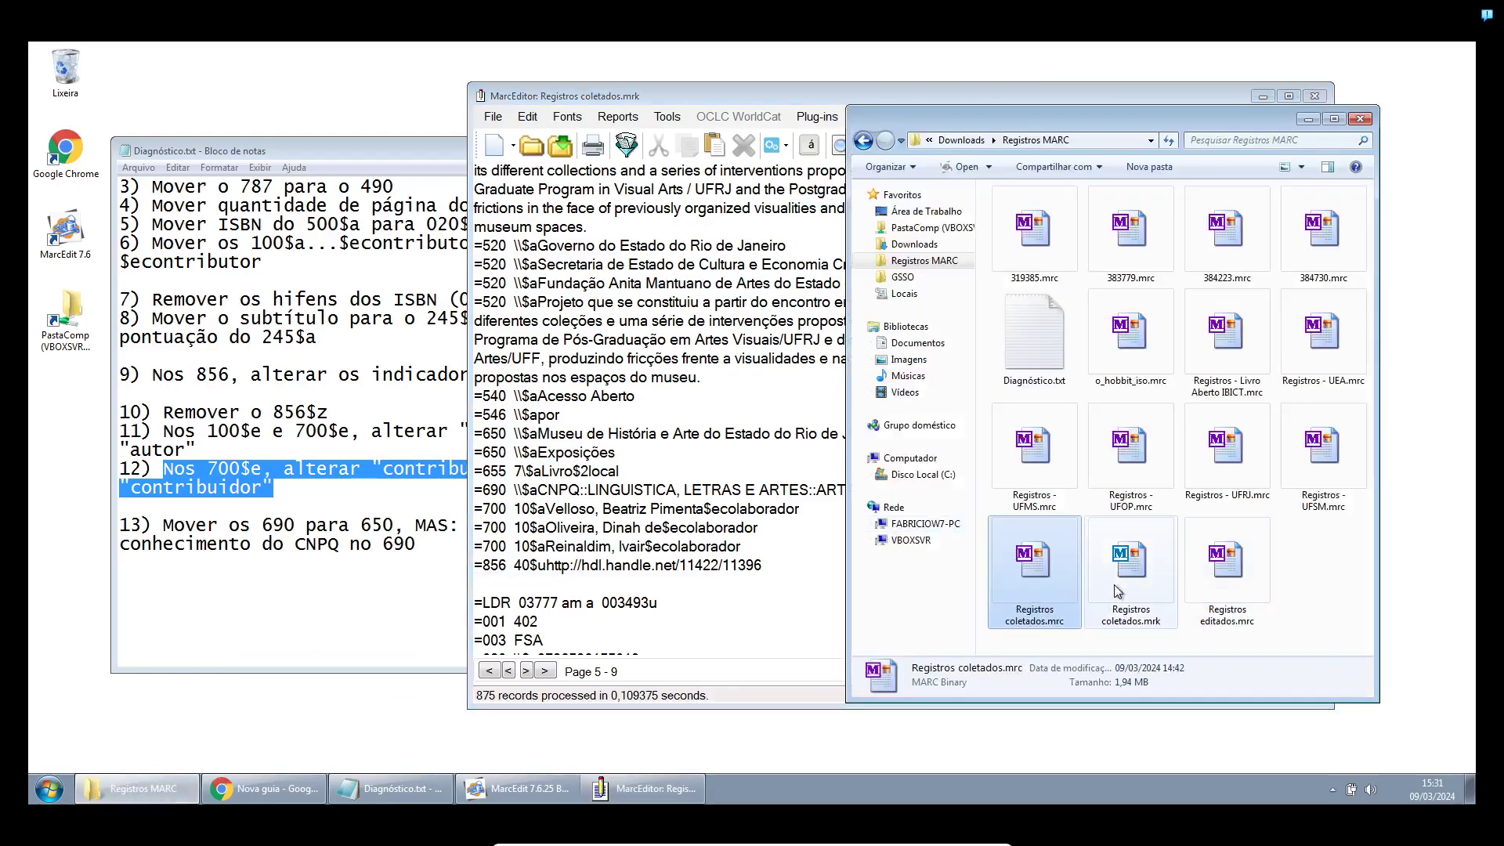
pyautogui.click(1120, 597)
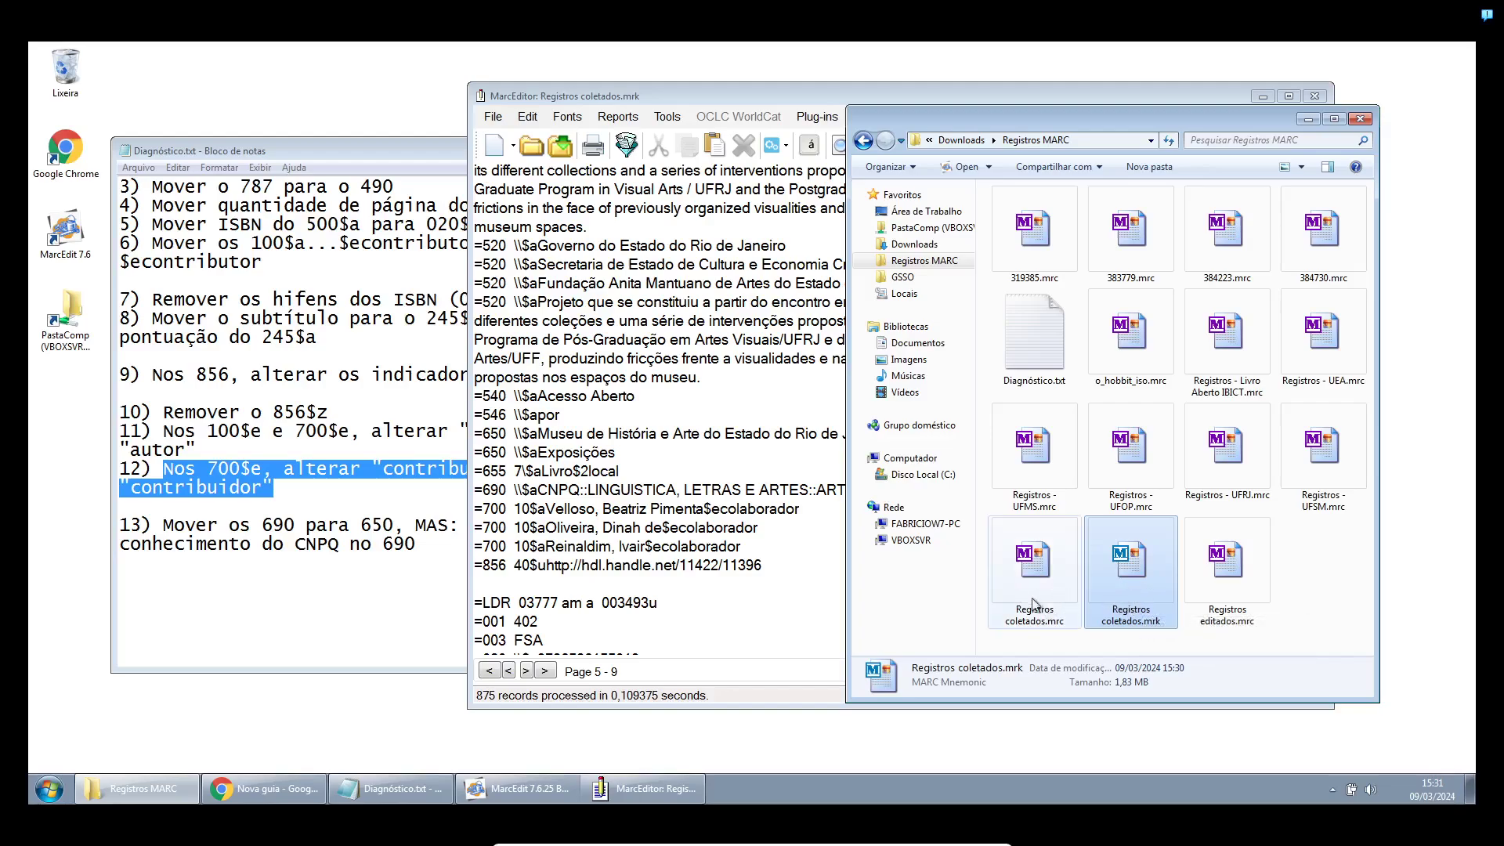
pyautogui.click(1235, 611)
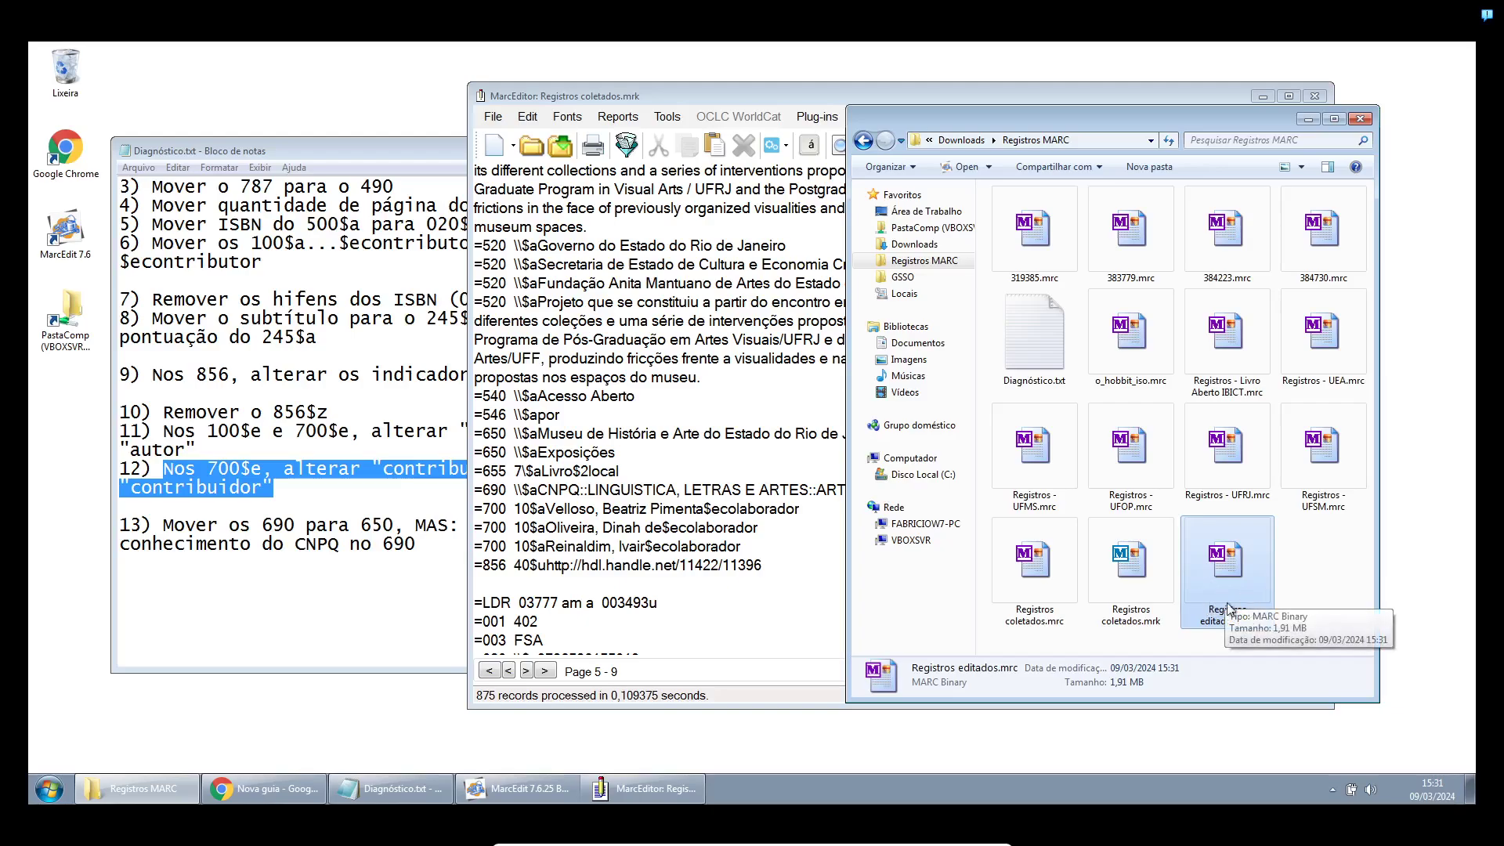
# Close the MarcEditor window and open the MARCCompare tool from MarcEdit's main window
pyautogui.click(654, 336)
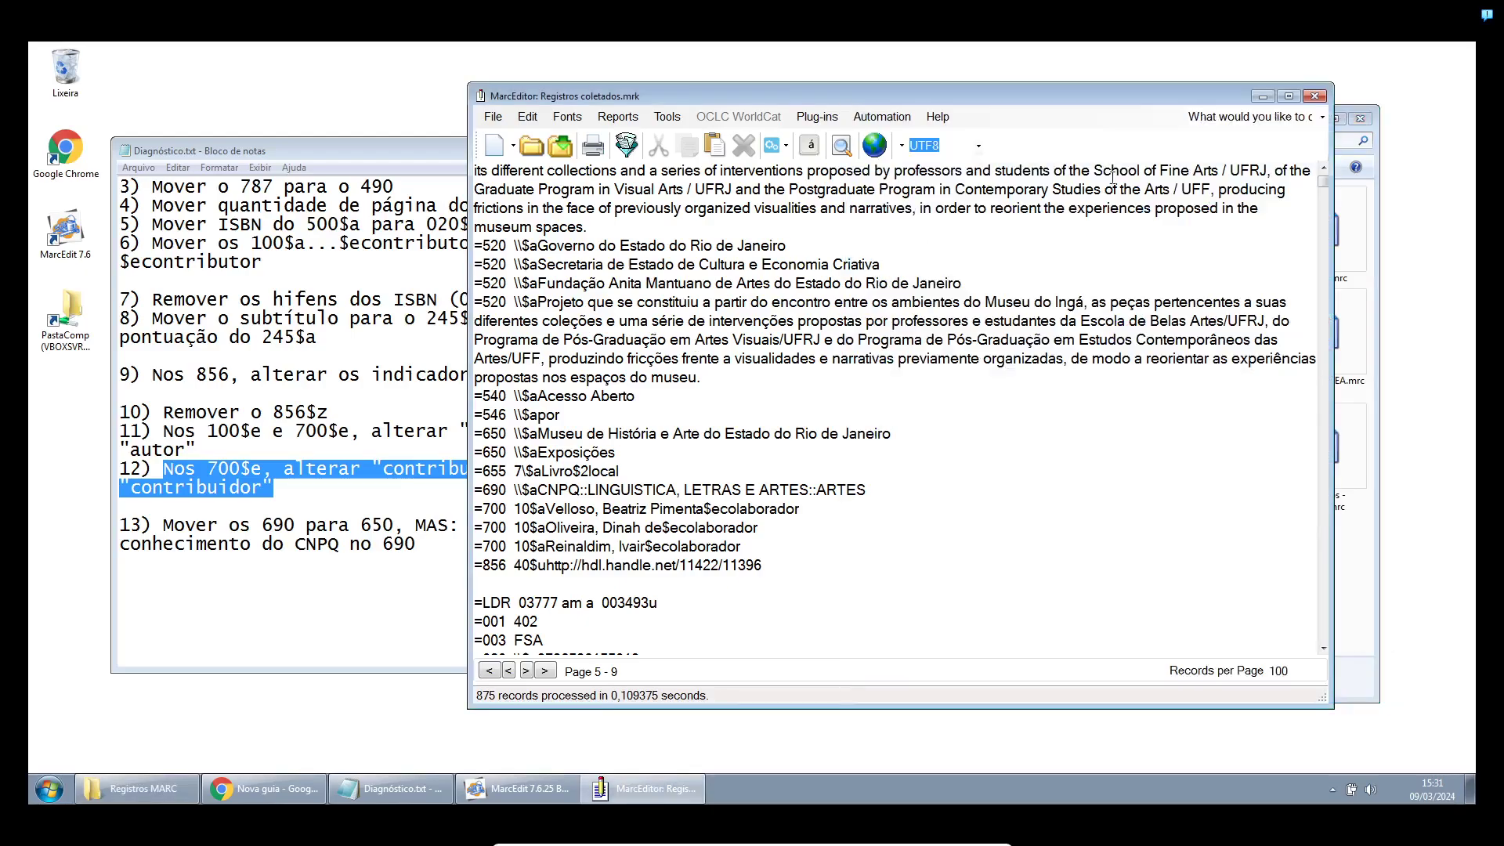
pyautogui.click(1313, 97)
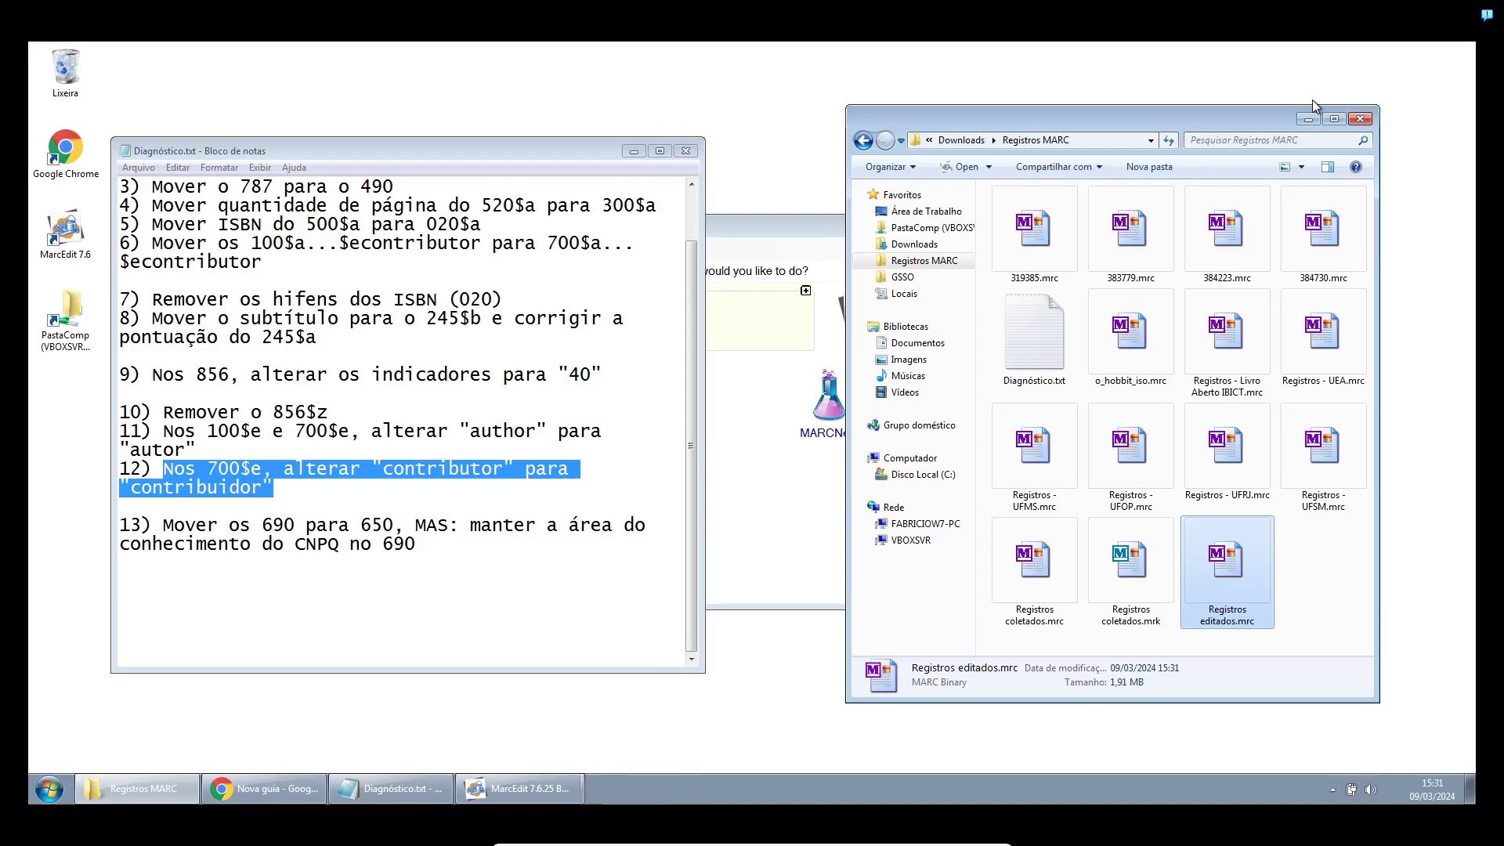
pyautogui.click(741, 224)
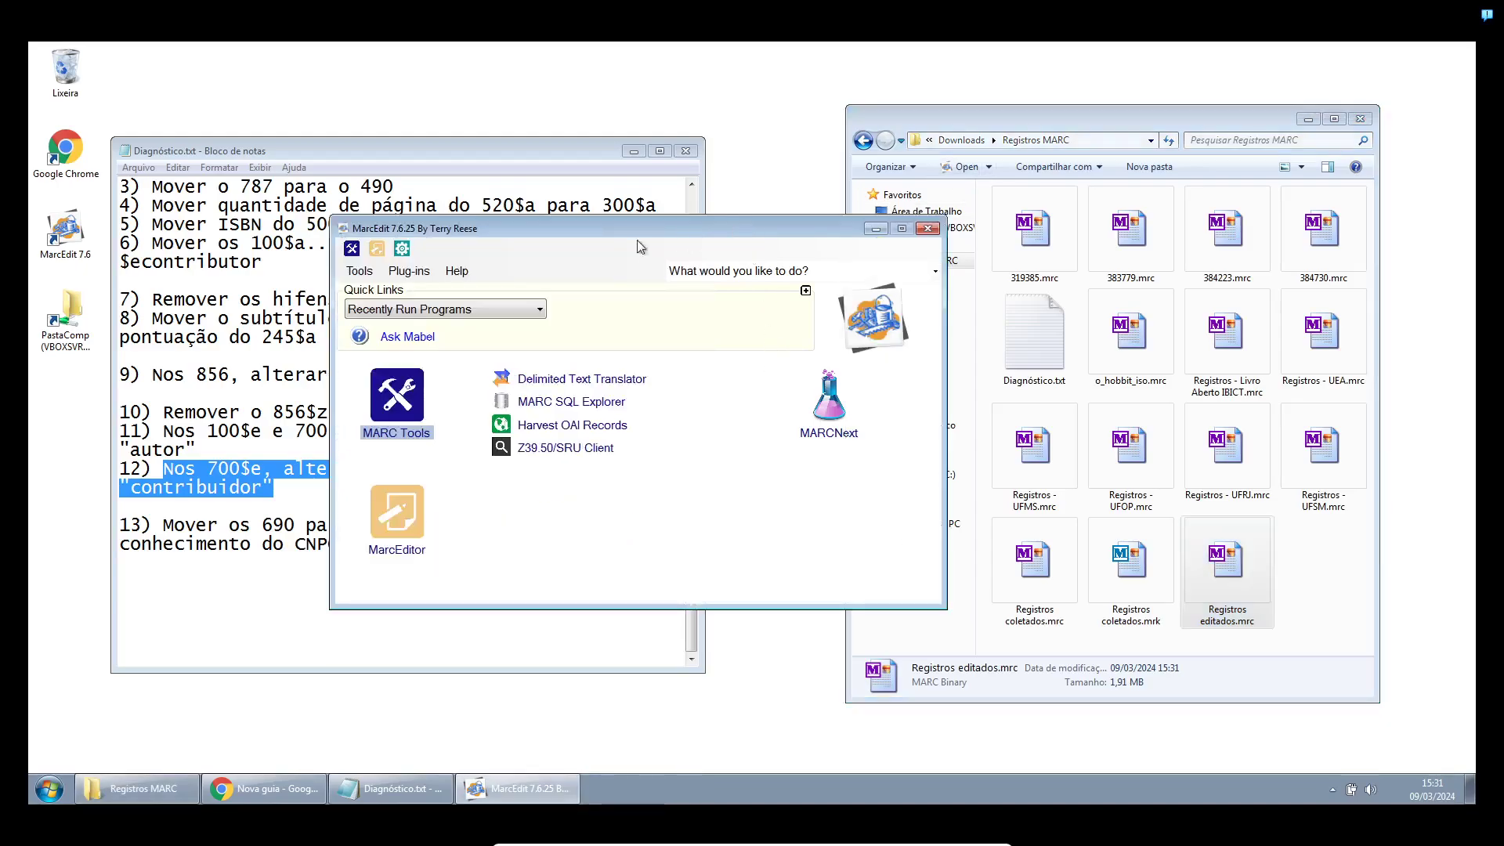
pyautogui.click(360, 272)
pyautogui.moveTo(423, 557)
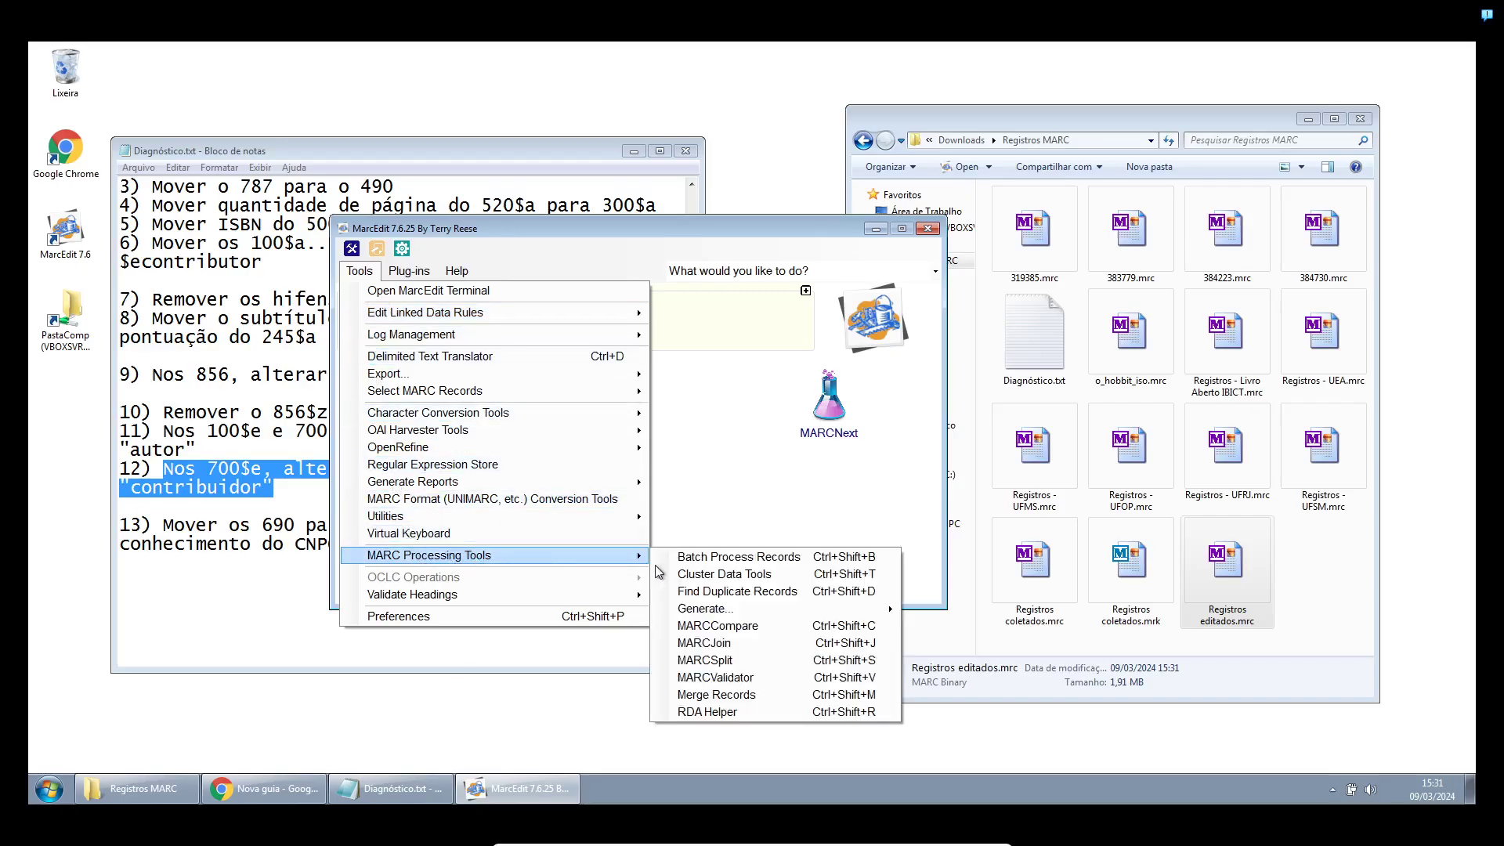
pyautogui.click(720, 627)
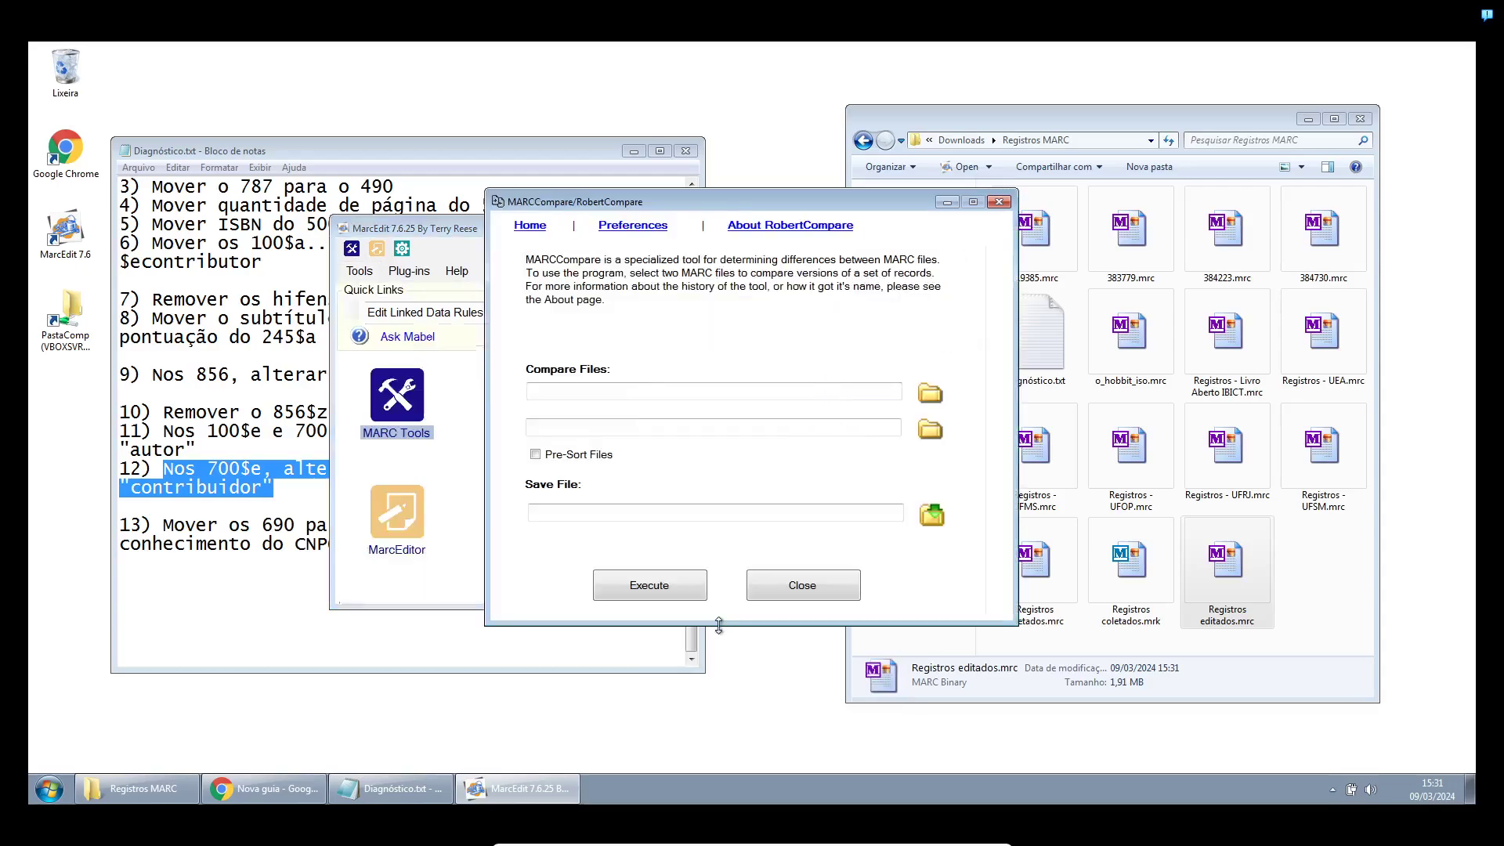
# Choose Registros coletados.mrc and Registros editados.mrc as the two files to compare
pyautogui.click(930, 397)
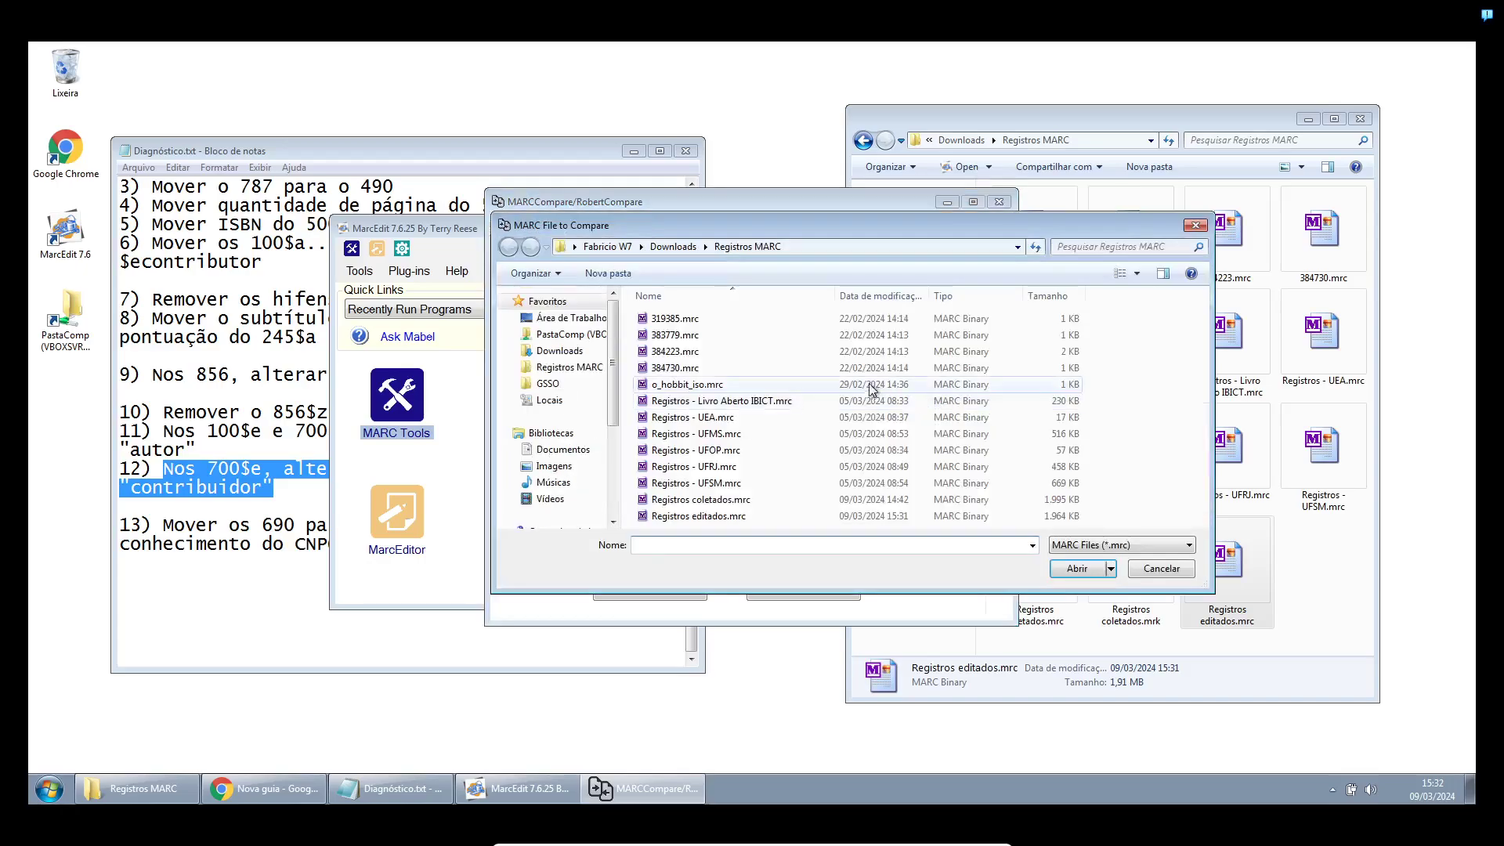
pyautogui.doubleClick(713, 500)
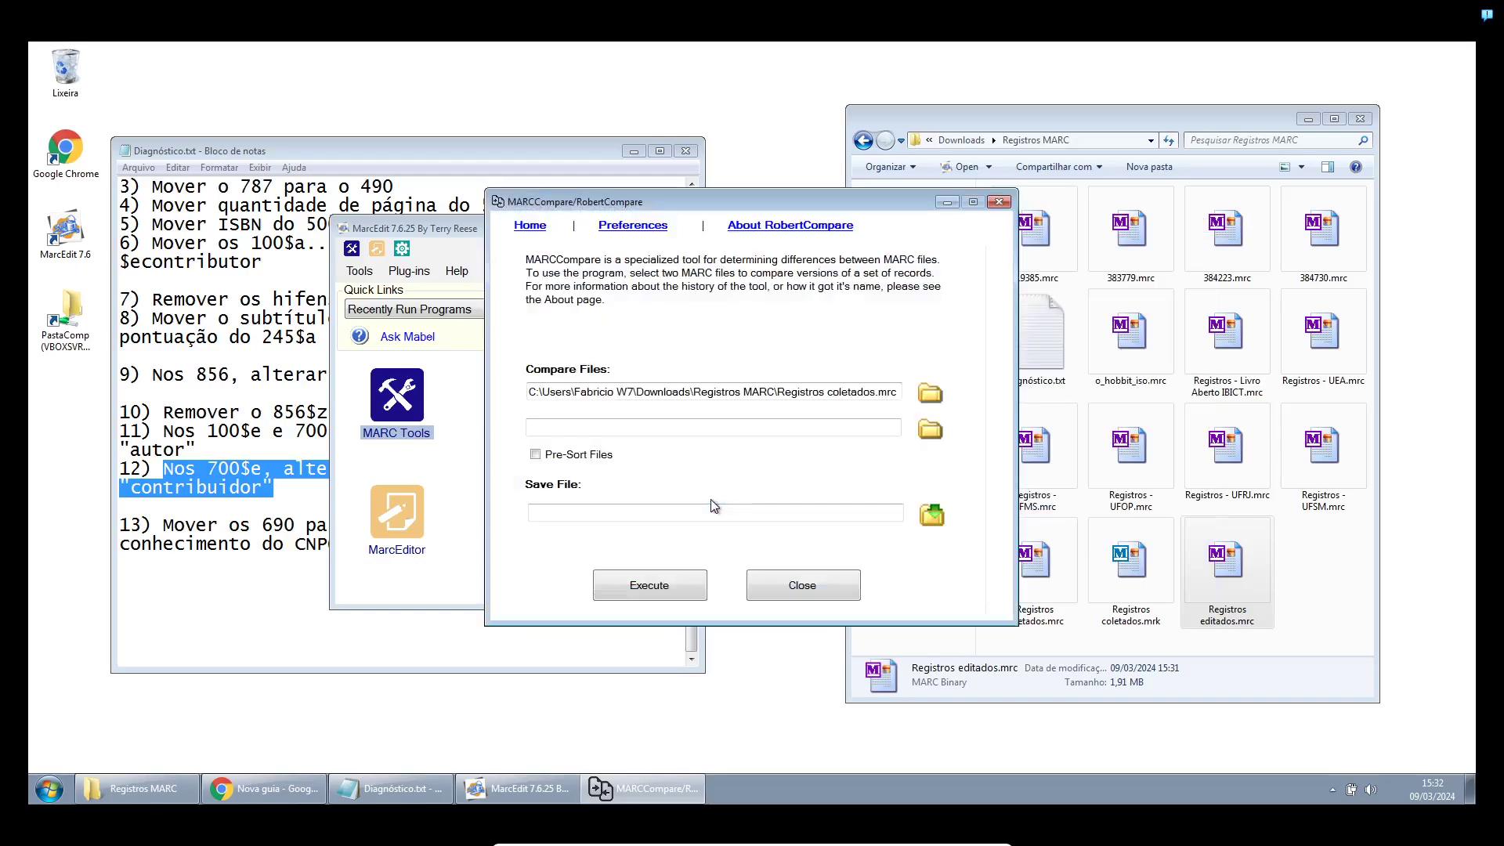
pyautogui.click(929, 430)
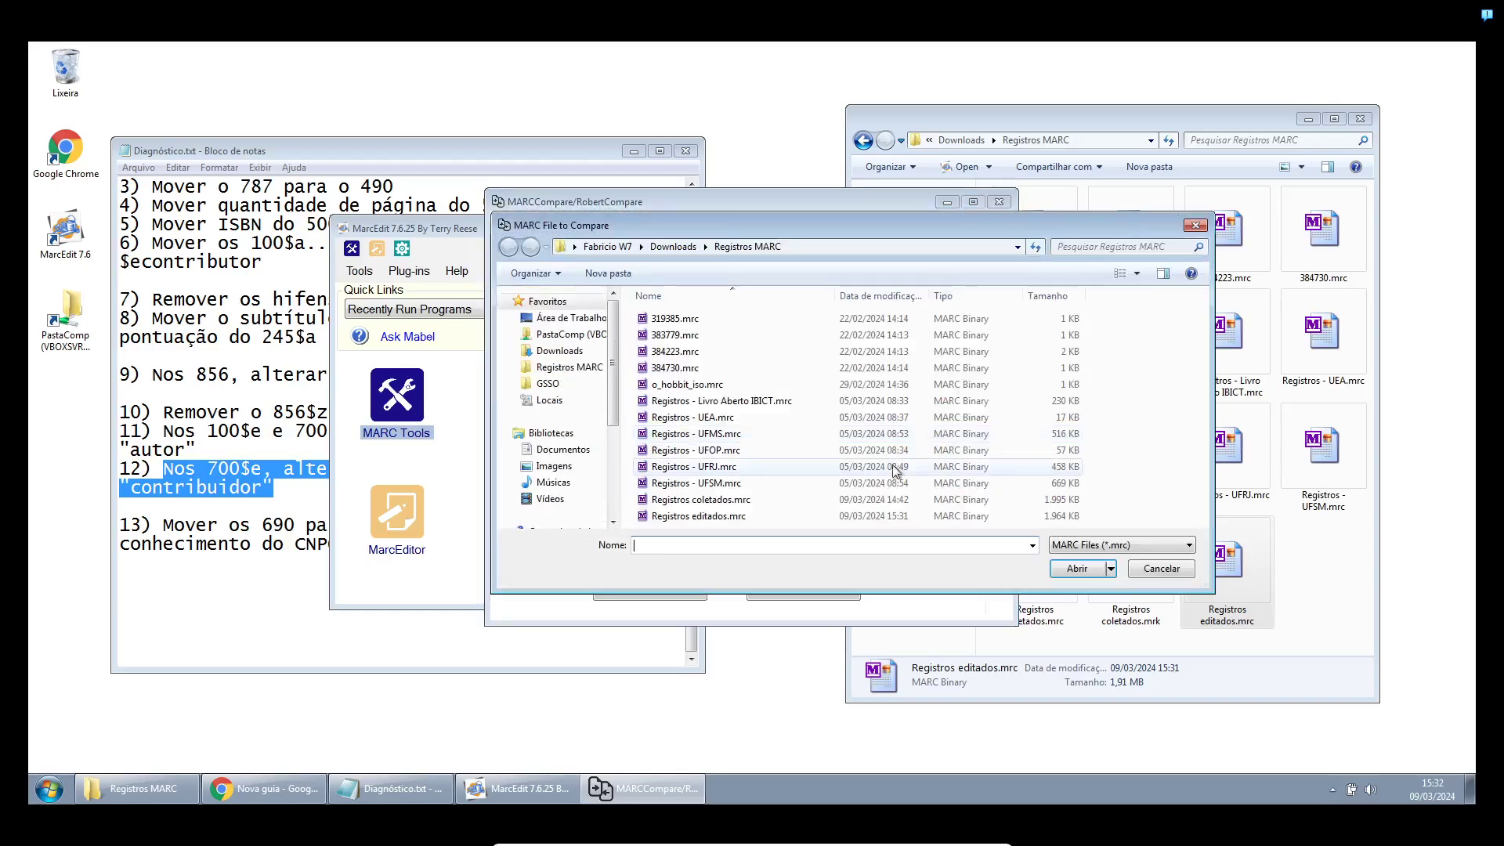
pyautogui.click(721, 516)
pyautogui.doubleClick(721, 515)
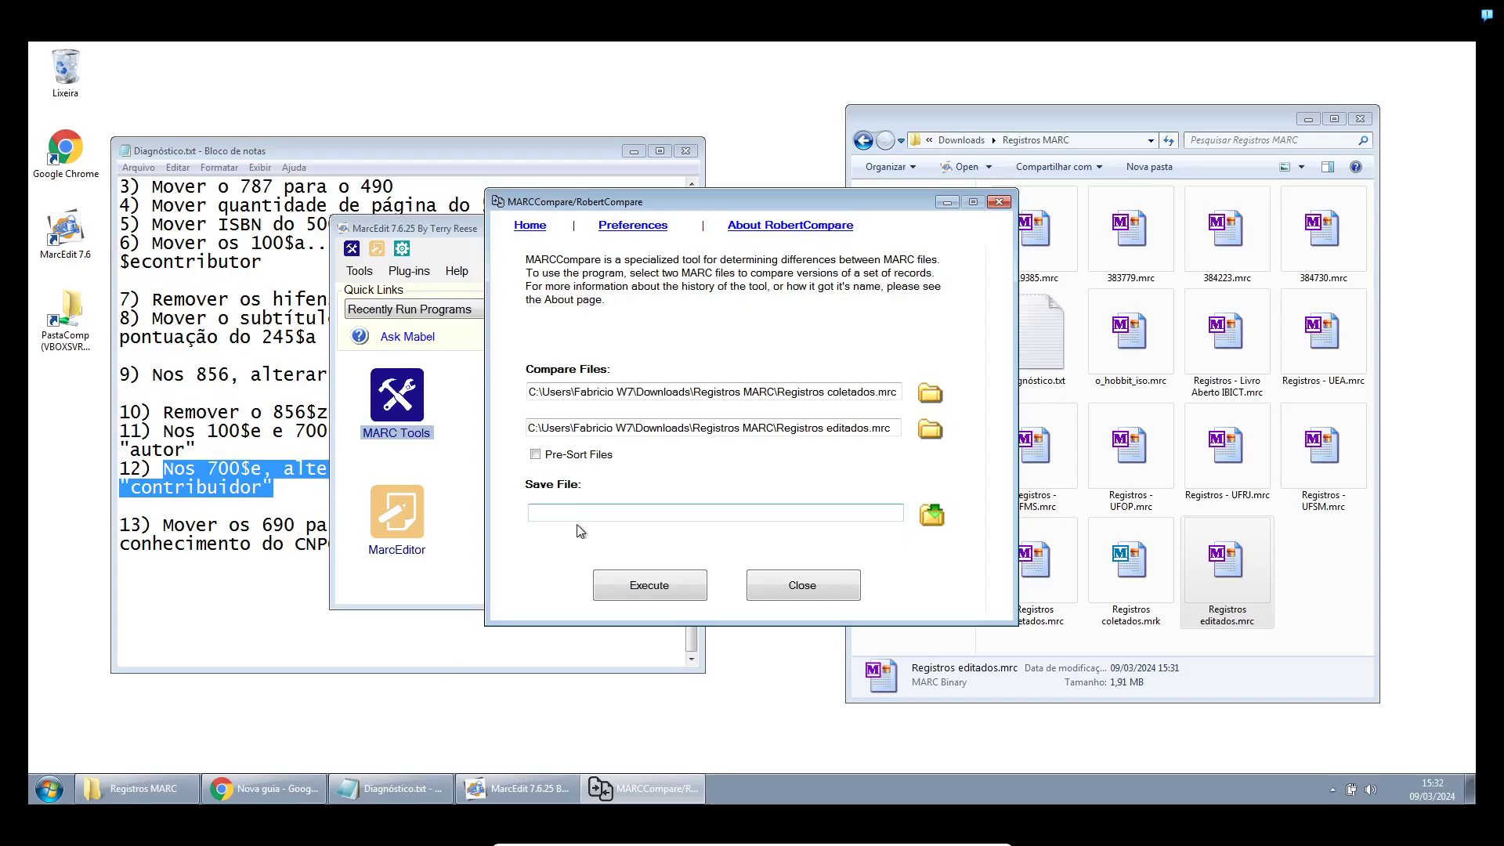
# Set the comparison report to save as relatorio.html in the Registros MARC folder and run the comparison
pyautogui.click(929, 518)
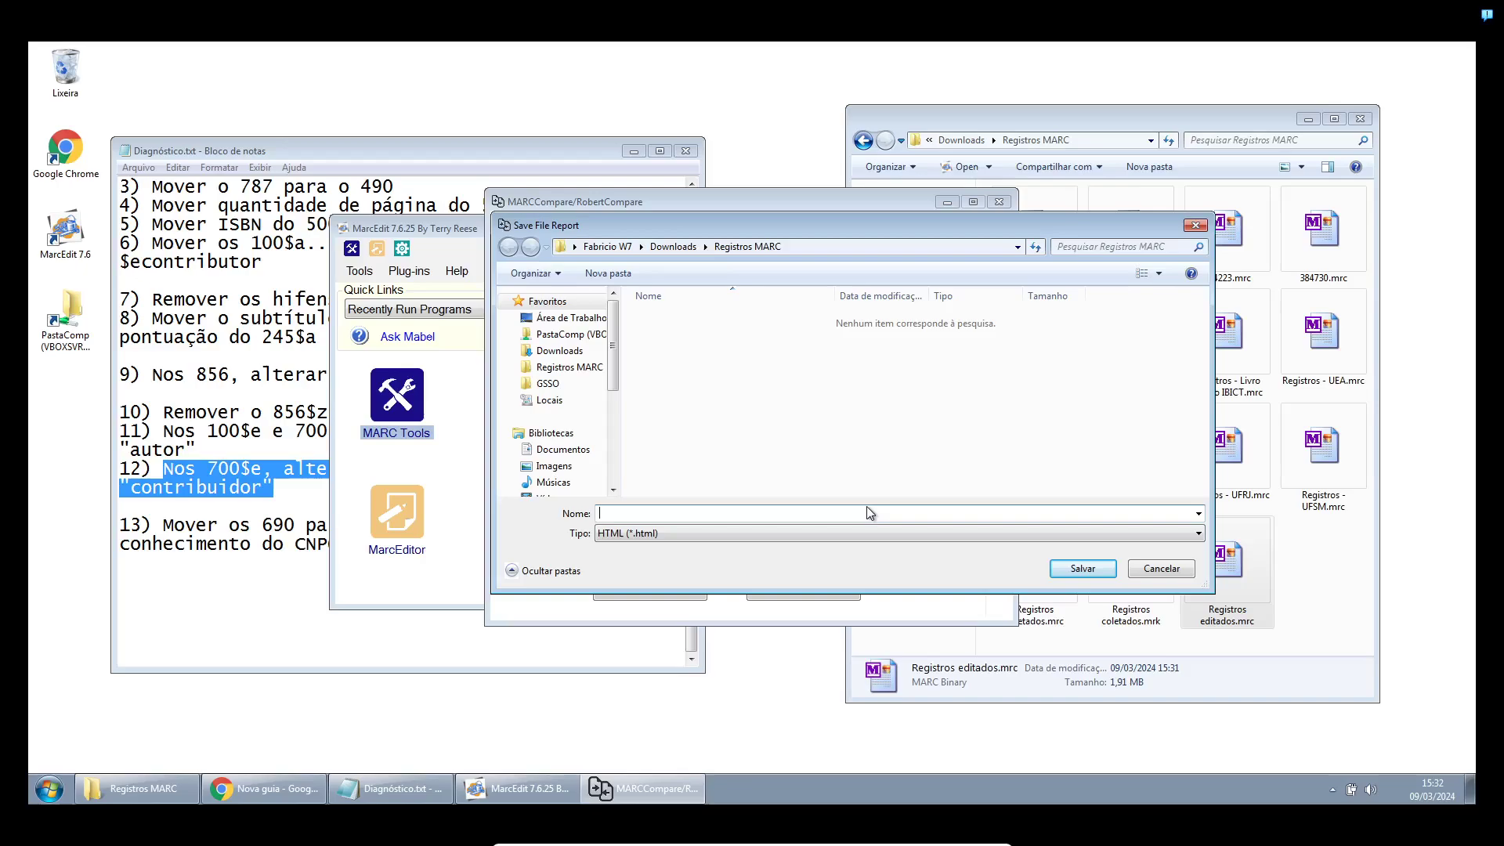
pyautogui.write('relatorio')
pyautogui.press('Return')
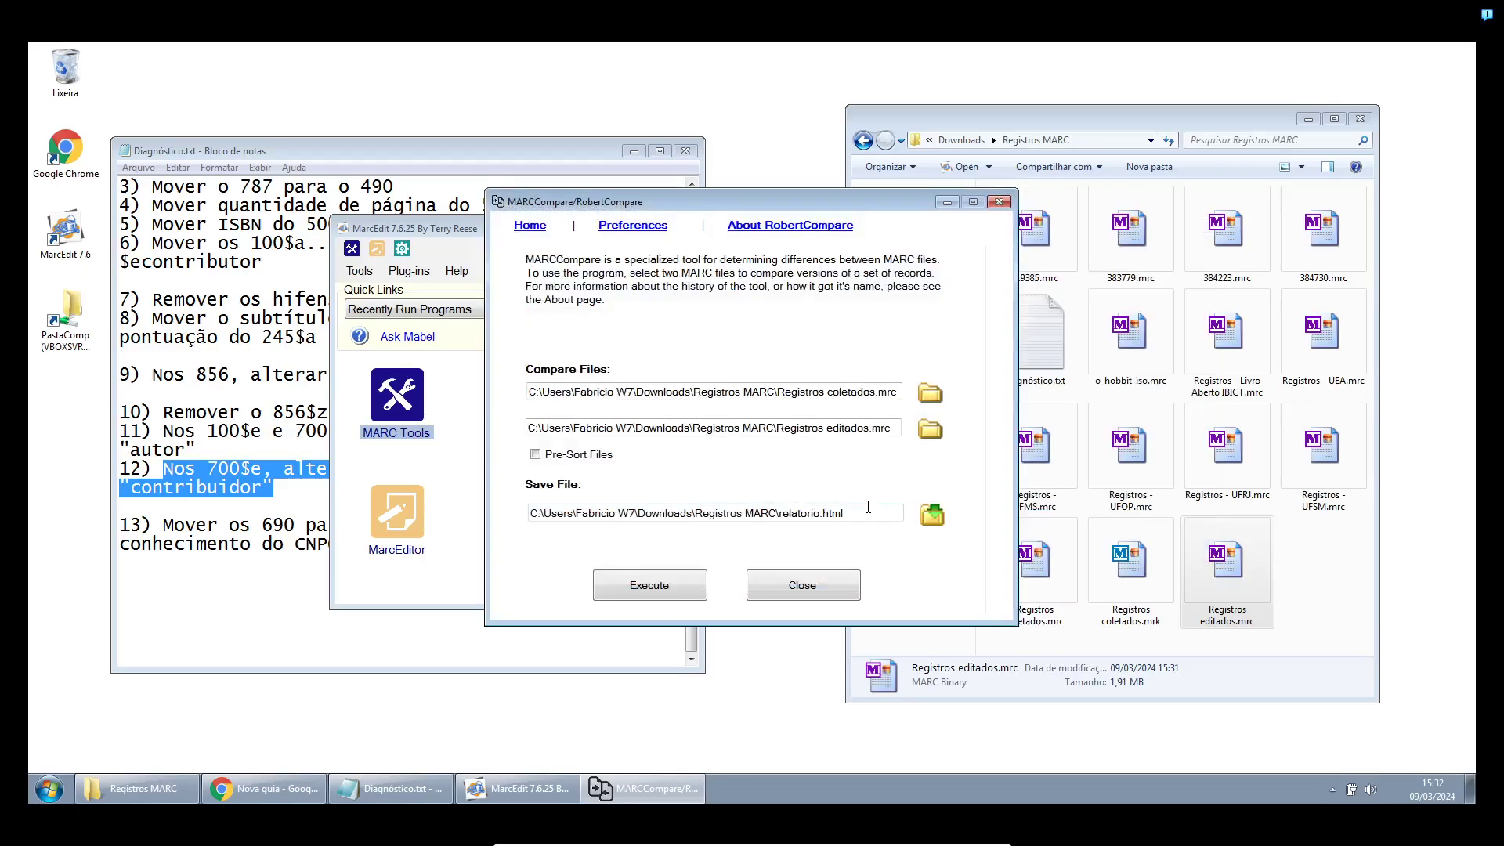
pyautogui.click(662, 591)
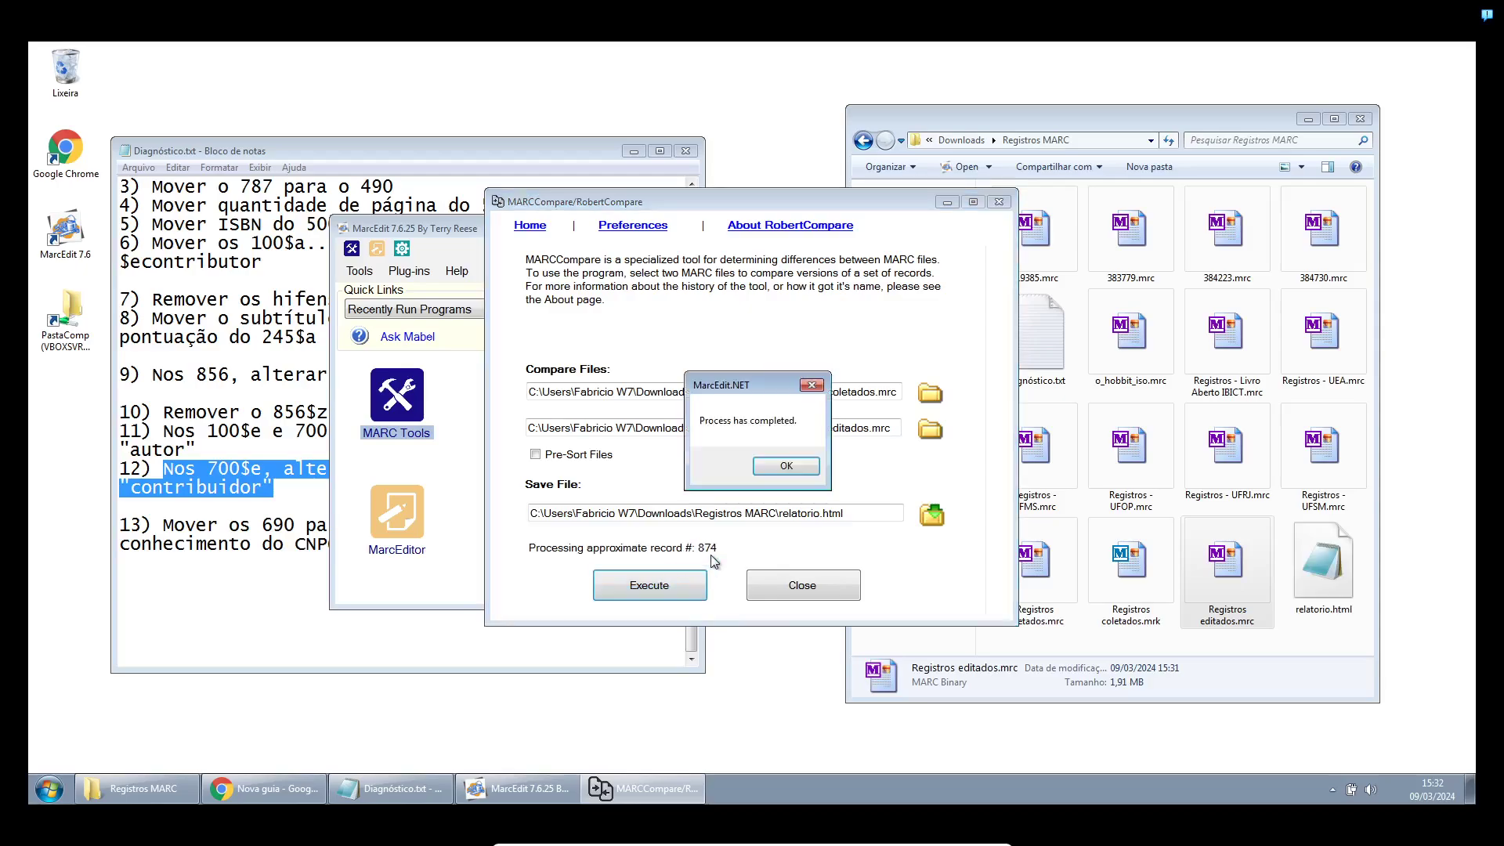
pyautogui.click(787, 466)
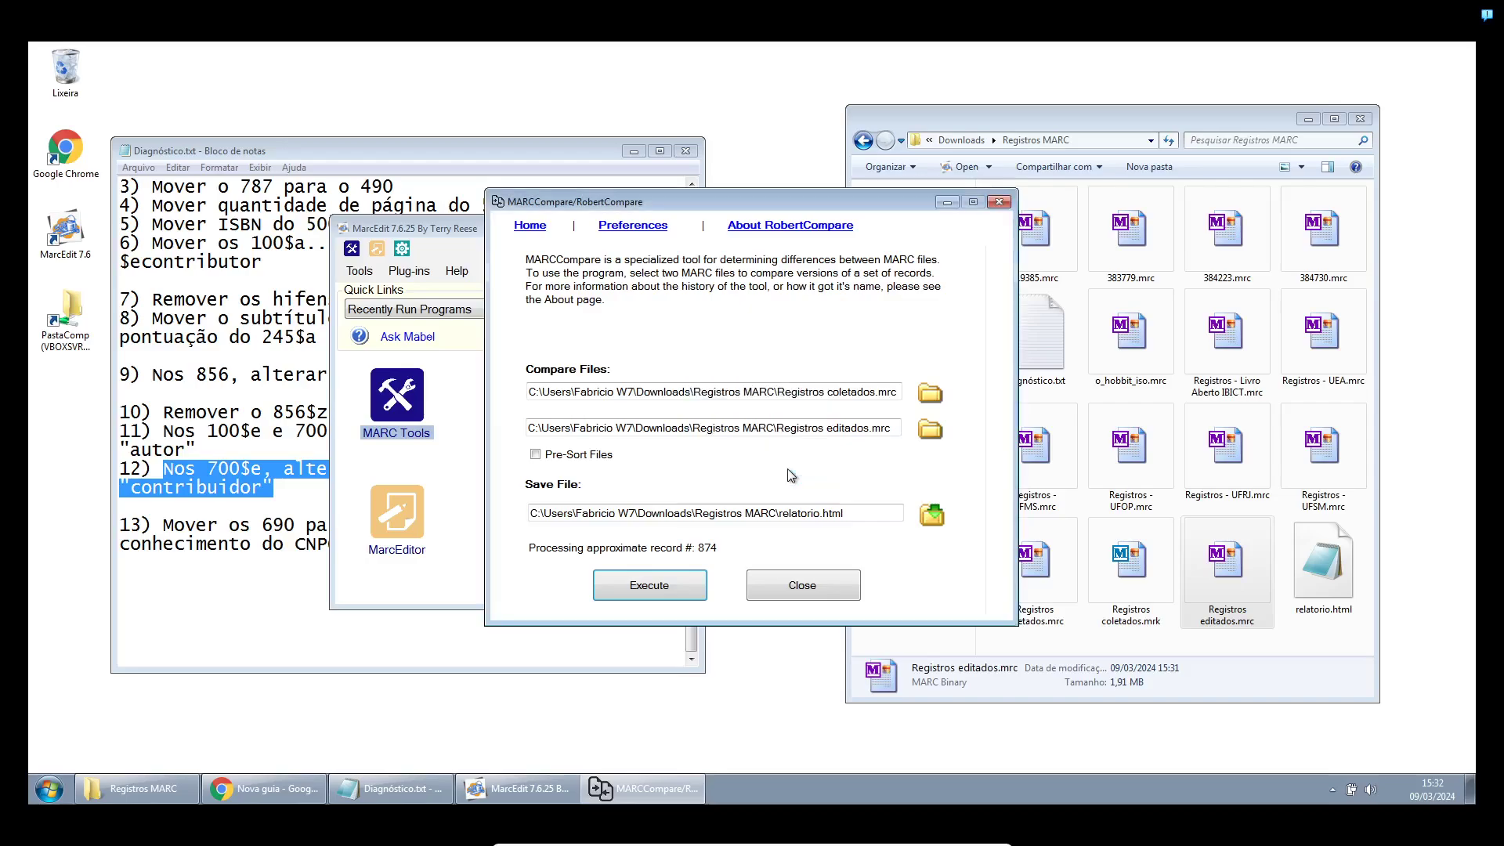
# Open relatorio.html from the Registros MARC folder in Google Chrome, enlarge the page and look over its record list
pyautogui.click(1359, 613)
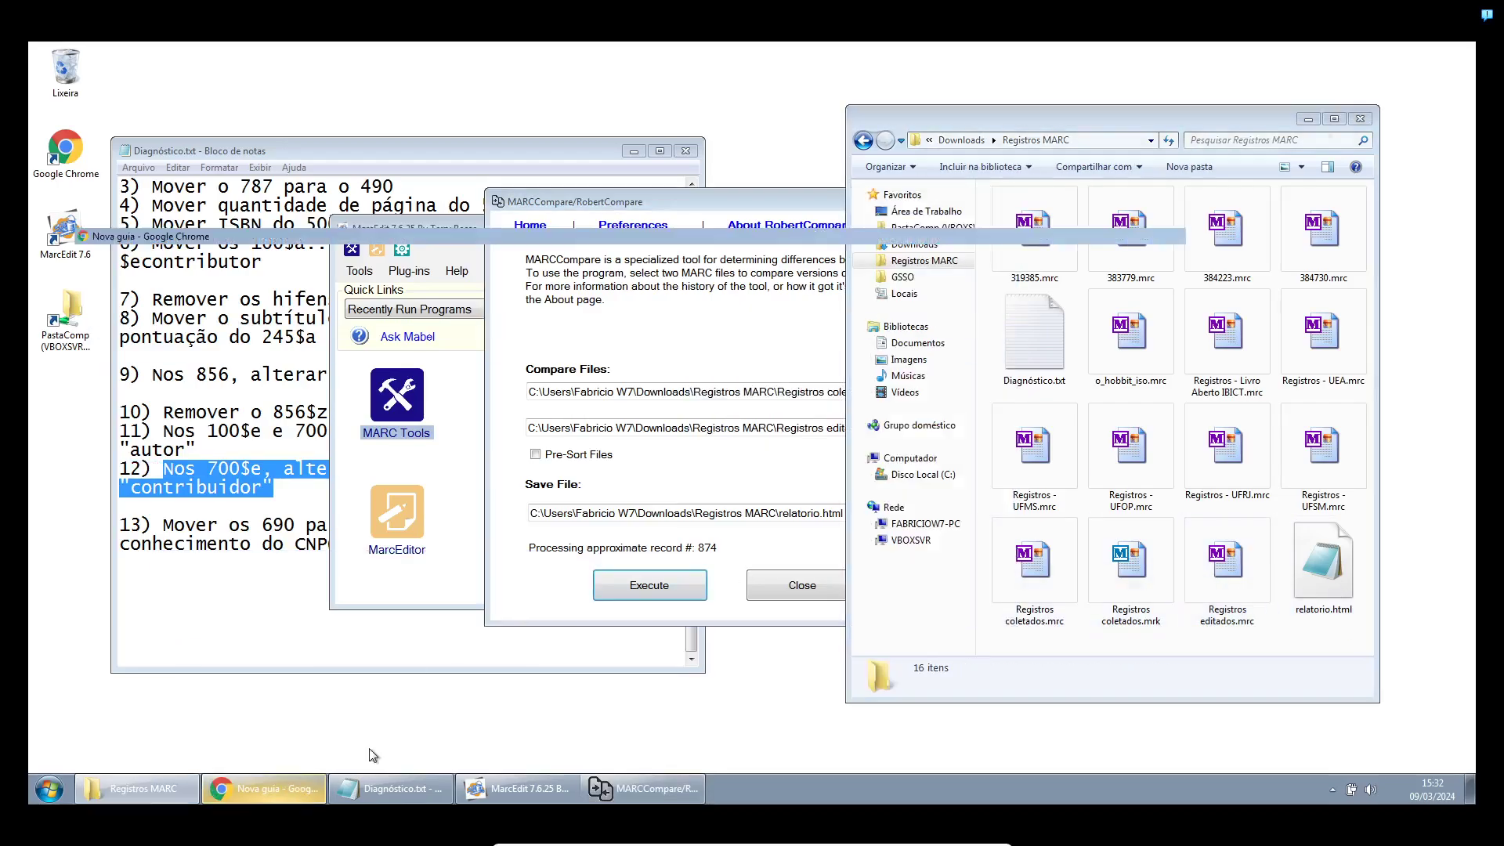
pyautogui.click(267, 788)
pyautogui.click(137, 788)
pyautogui.moveTo(1331, 576); pyautogui.dragTo(345, 318)
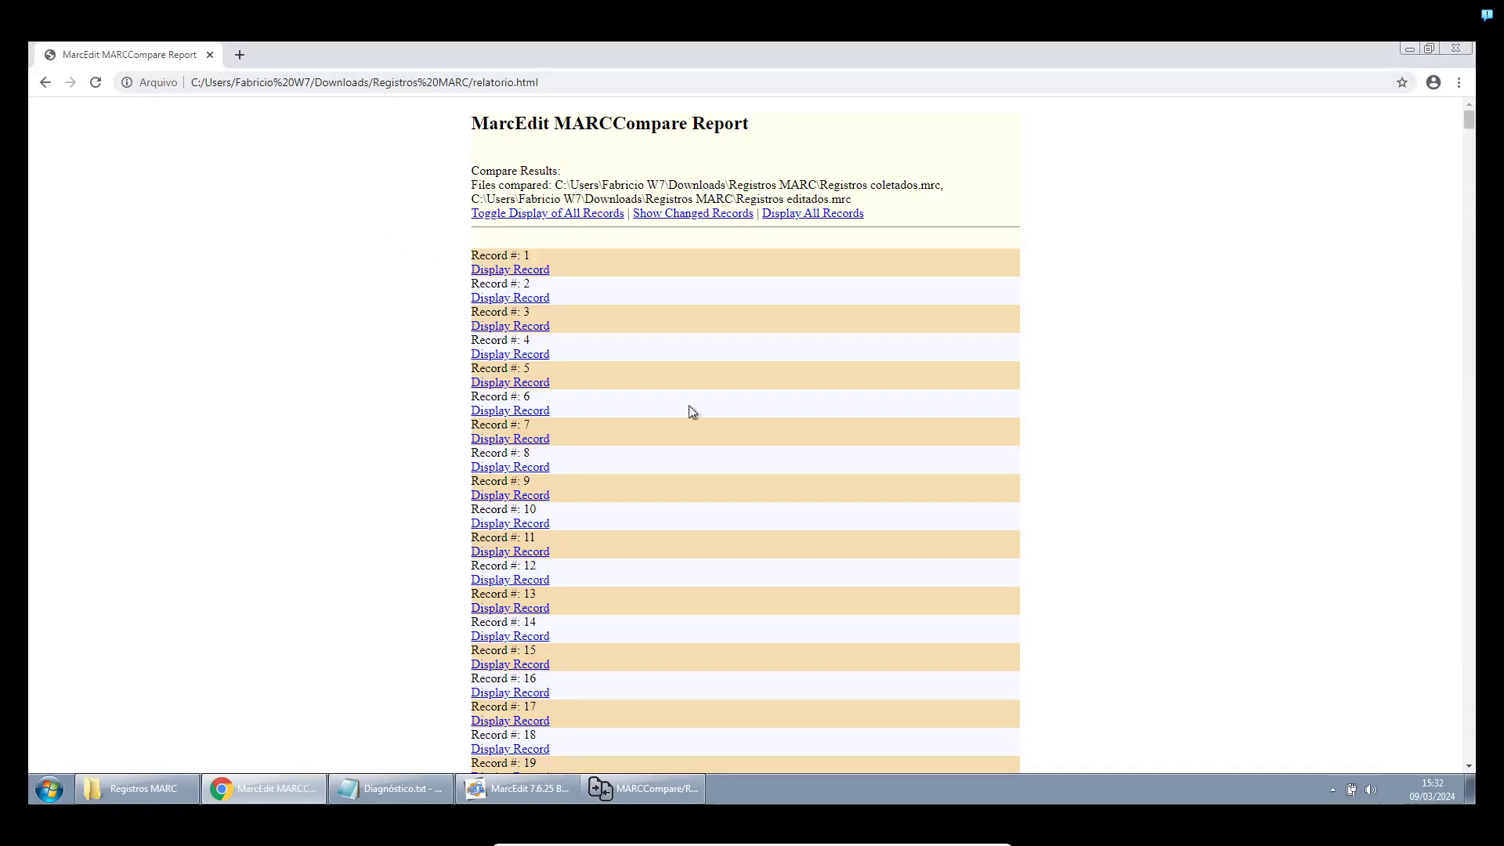
pyautogui.hotkey('ctrl', '+')
pyautogui.hotkey('ctrl', '+')
pyautogui.hotkey('ctrl', '+')
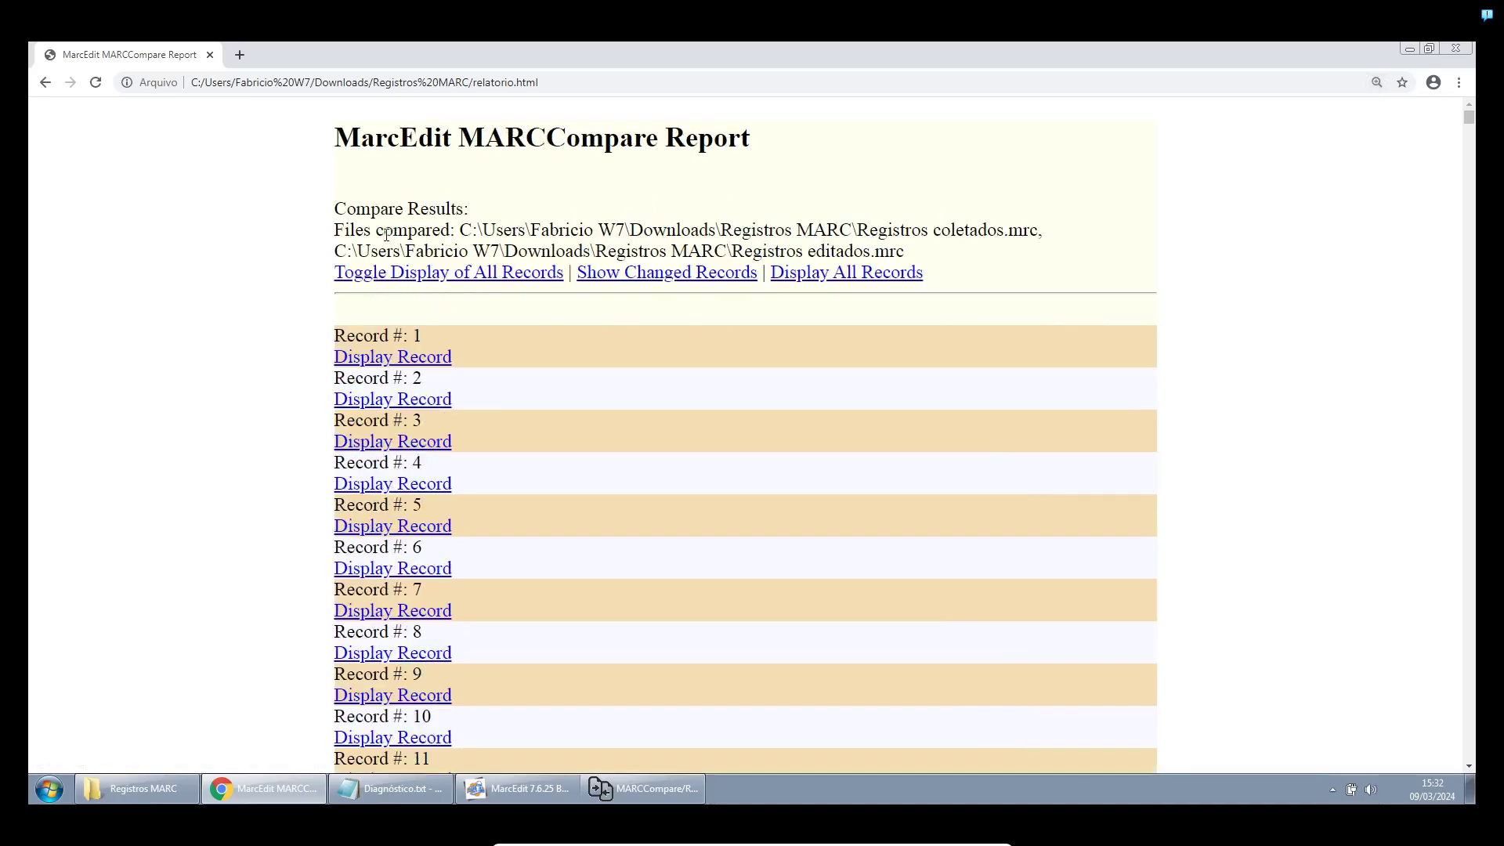
pyautogui.scroll(-1, 533, 364)
pyautogui.scroll(-1, 603, 322)
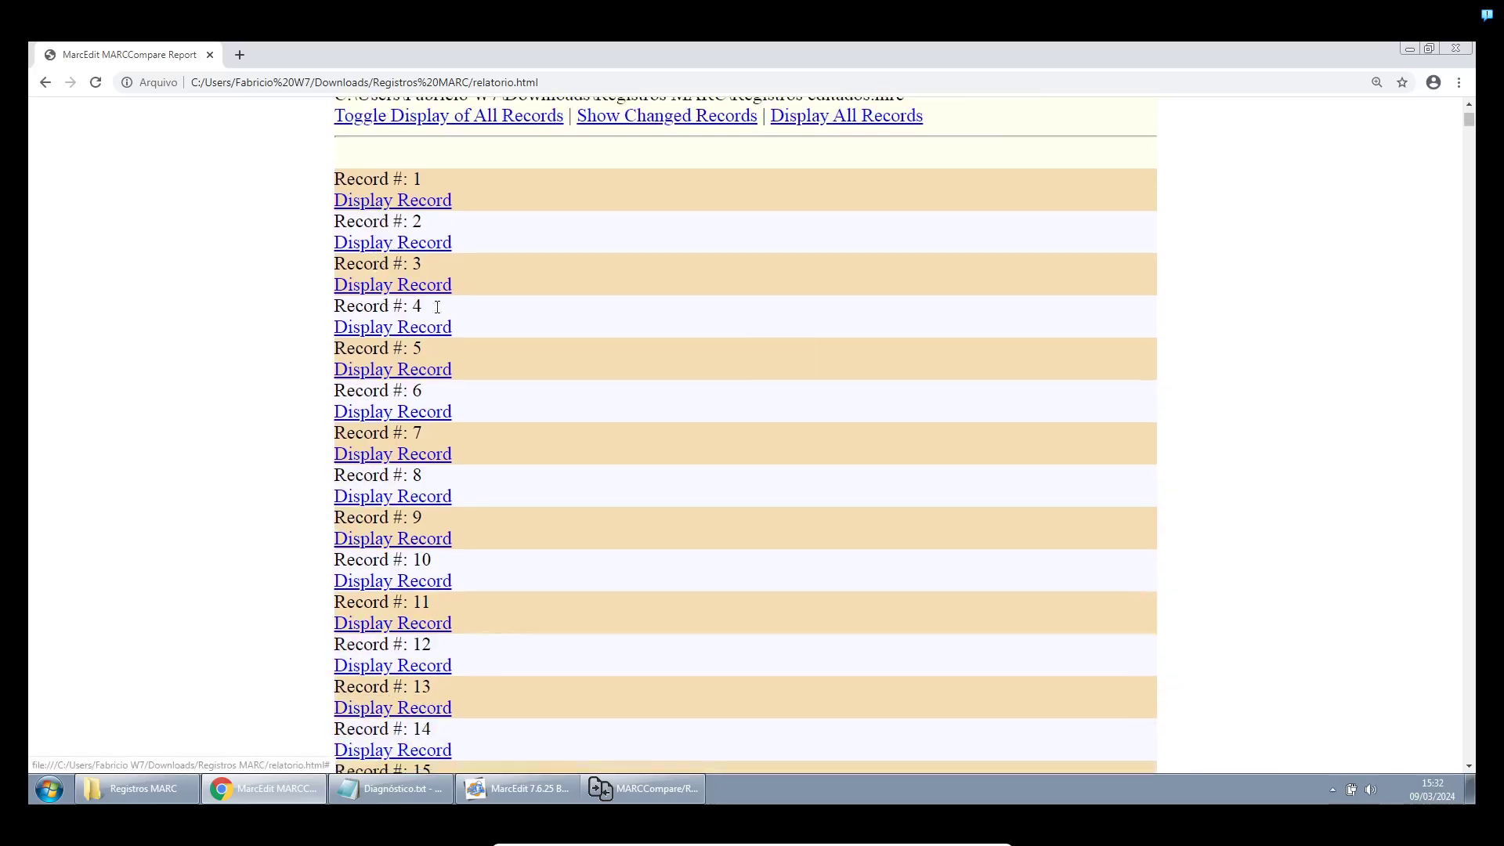
pyautogui.scroll(1, 611, 316)
pyautogui.scroll(4, 456, 391)
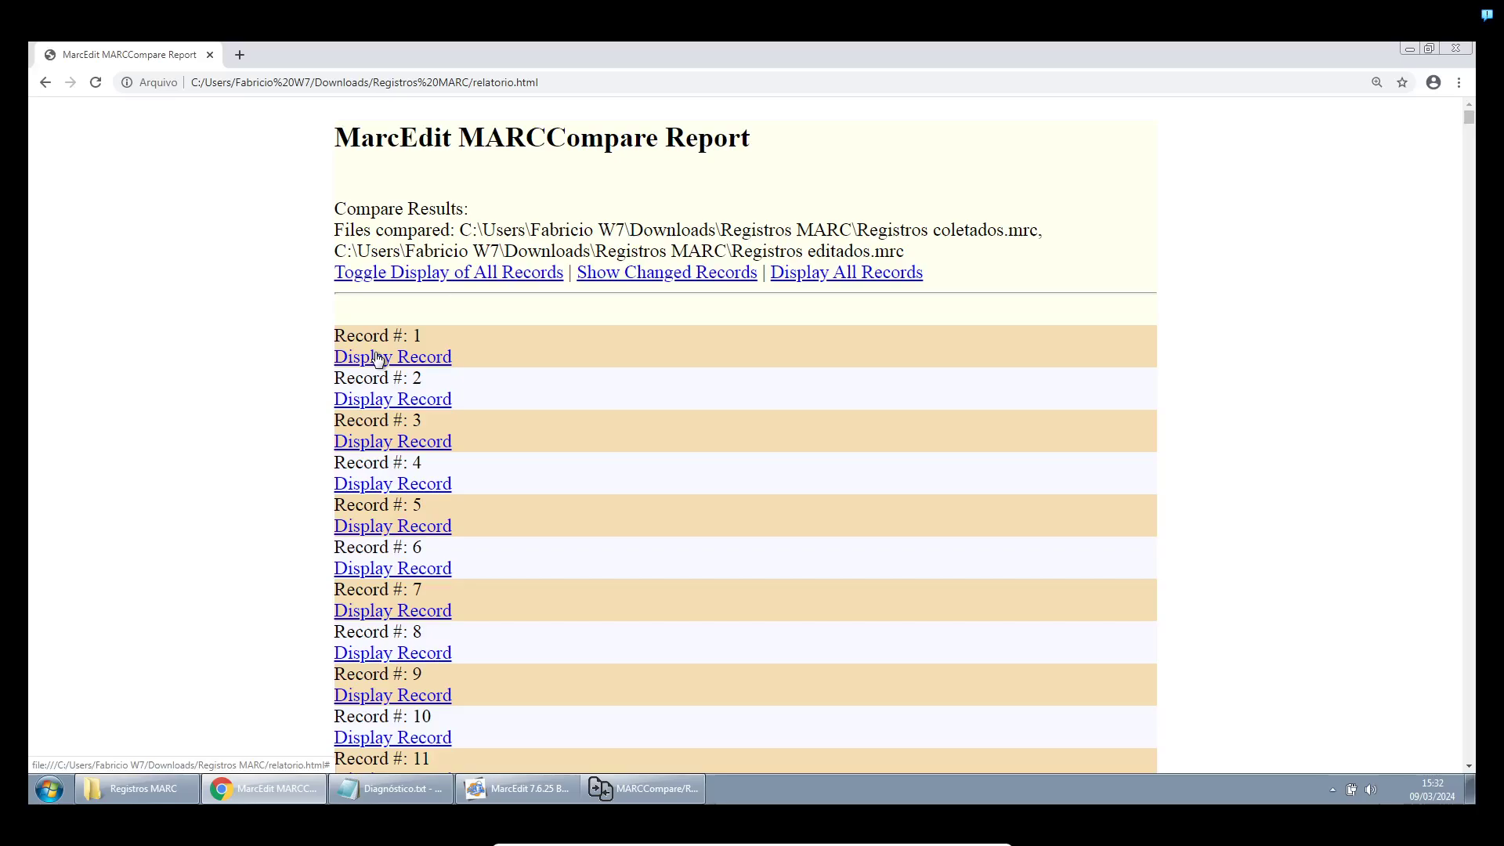
# Display record 1 in the comparison report and examine its marked 300, 490 and 520 fields
pyautogui.click(378, 358)
pyautogui.scroll(-2, 379, 358)
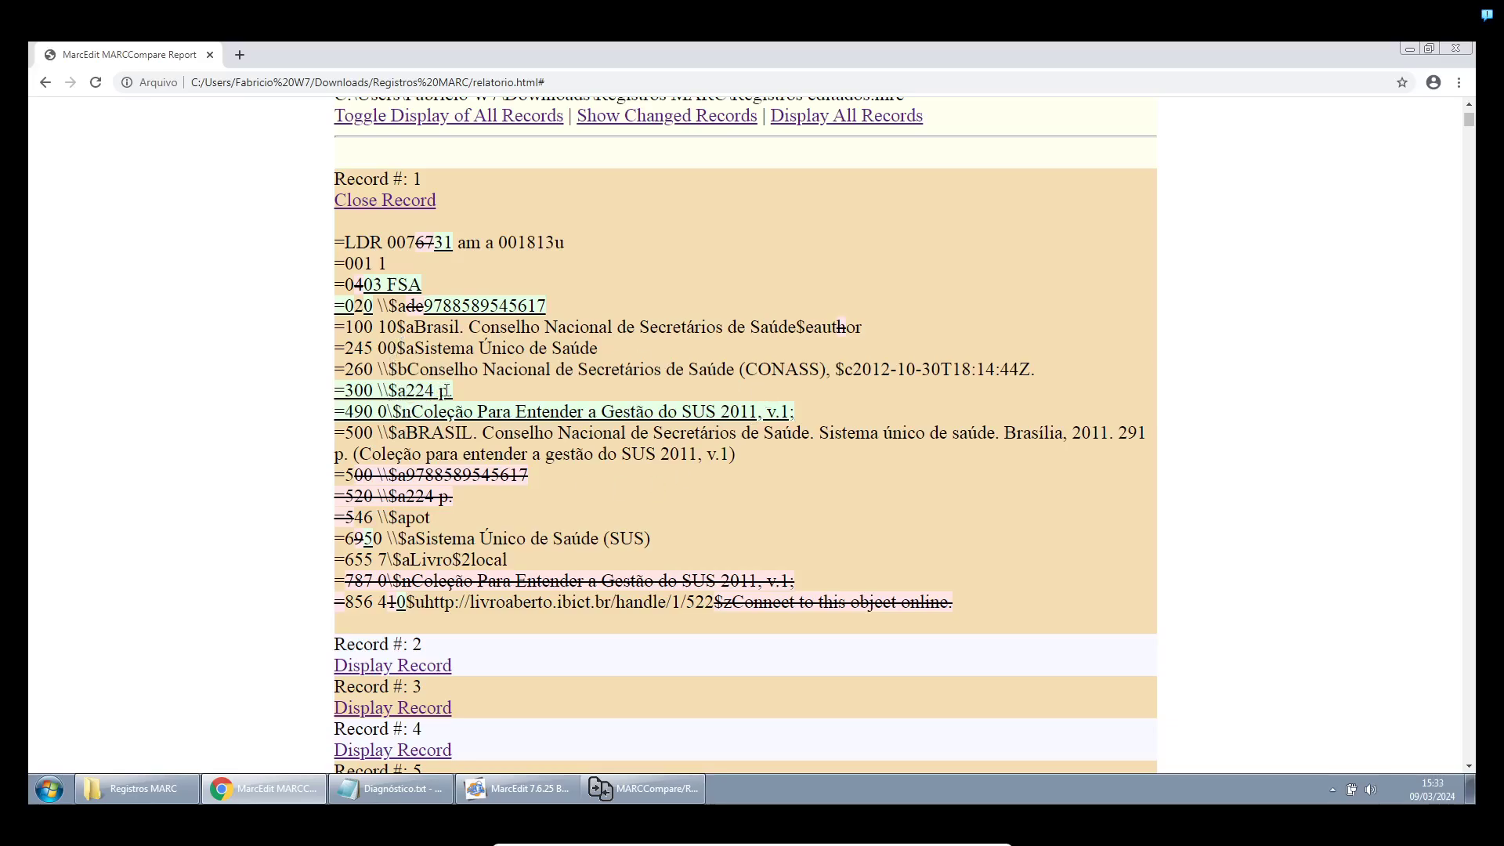
pyautogui.moveTo(453, 390); pyautogui.dragTo(345, 390)
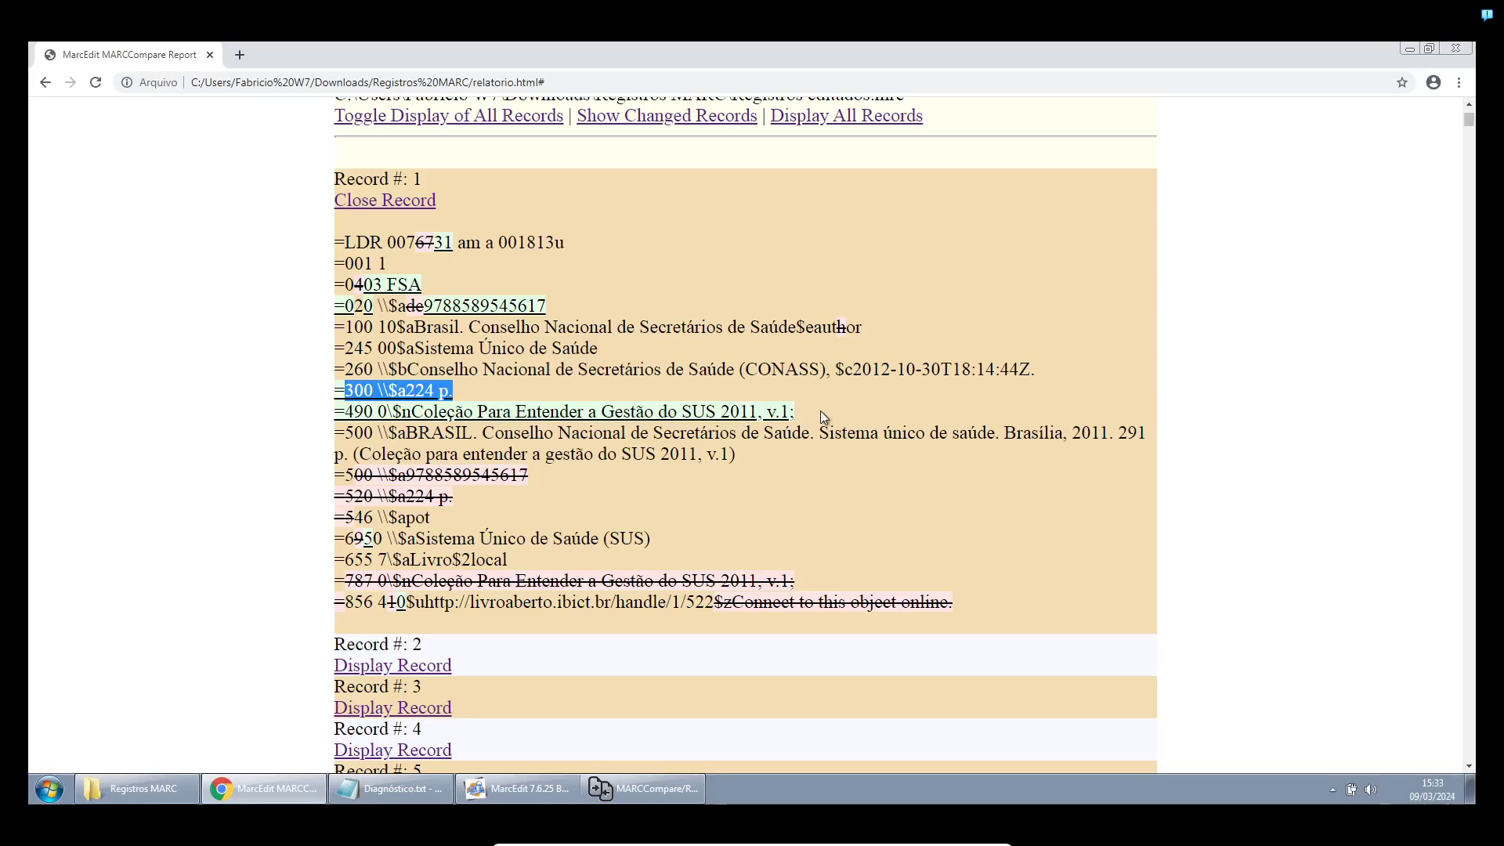
pyautogui.moveTo(805, 415); pyautogui.dragTo(327, 390)
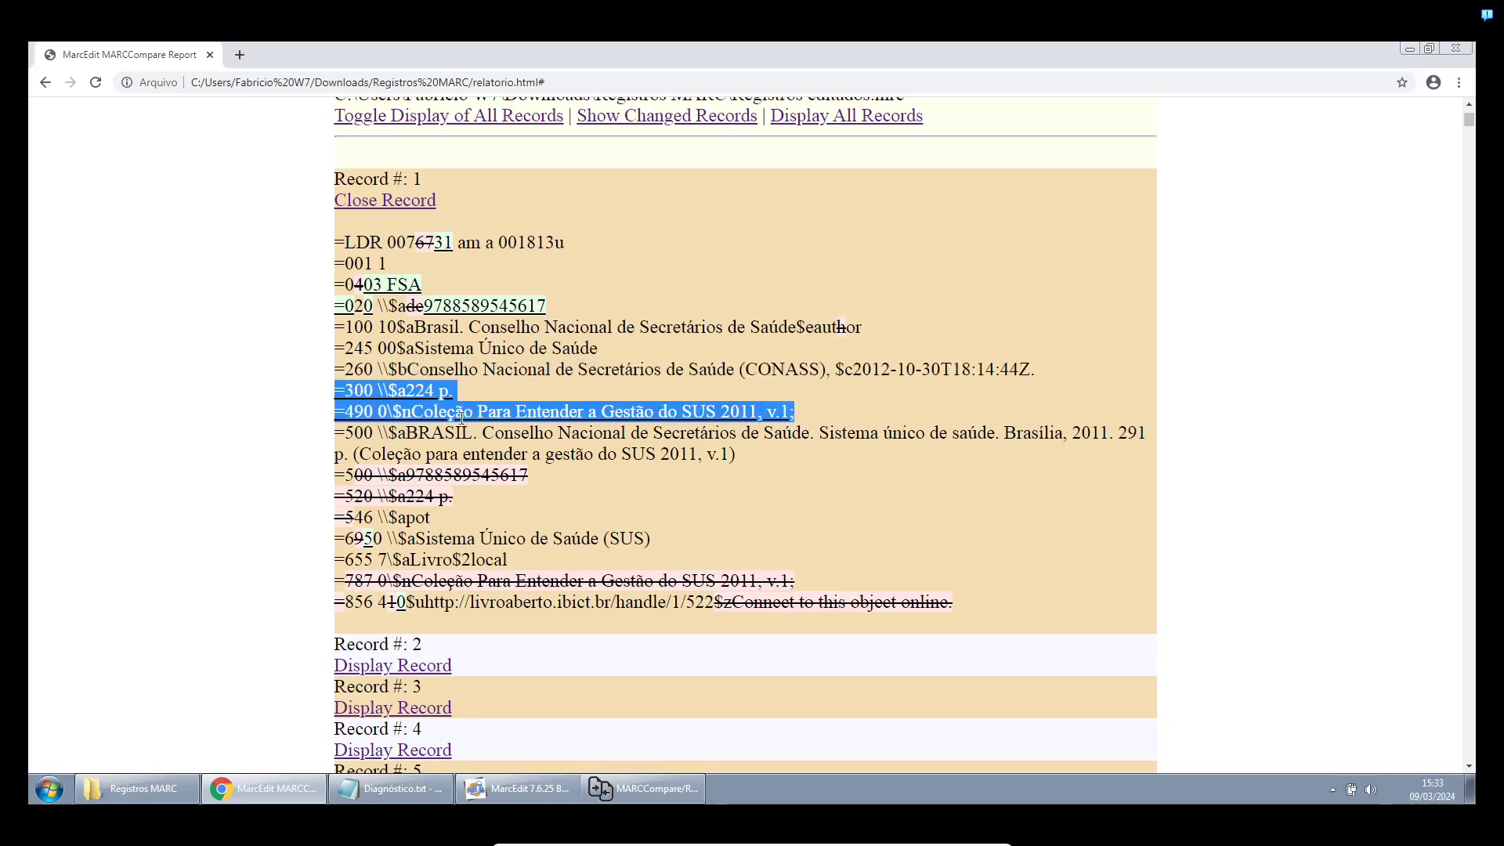
pyautogui.moveTo(454, 497); pyautogui.dragTo(374, 495)
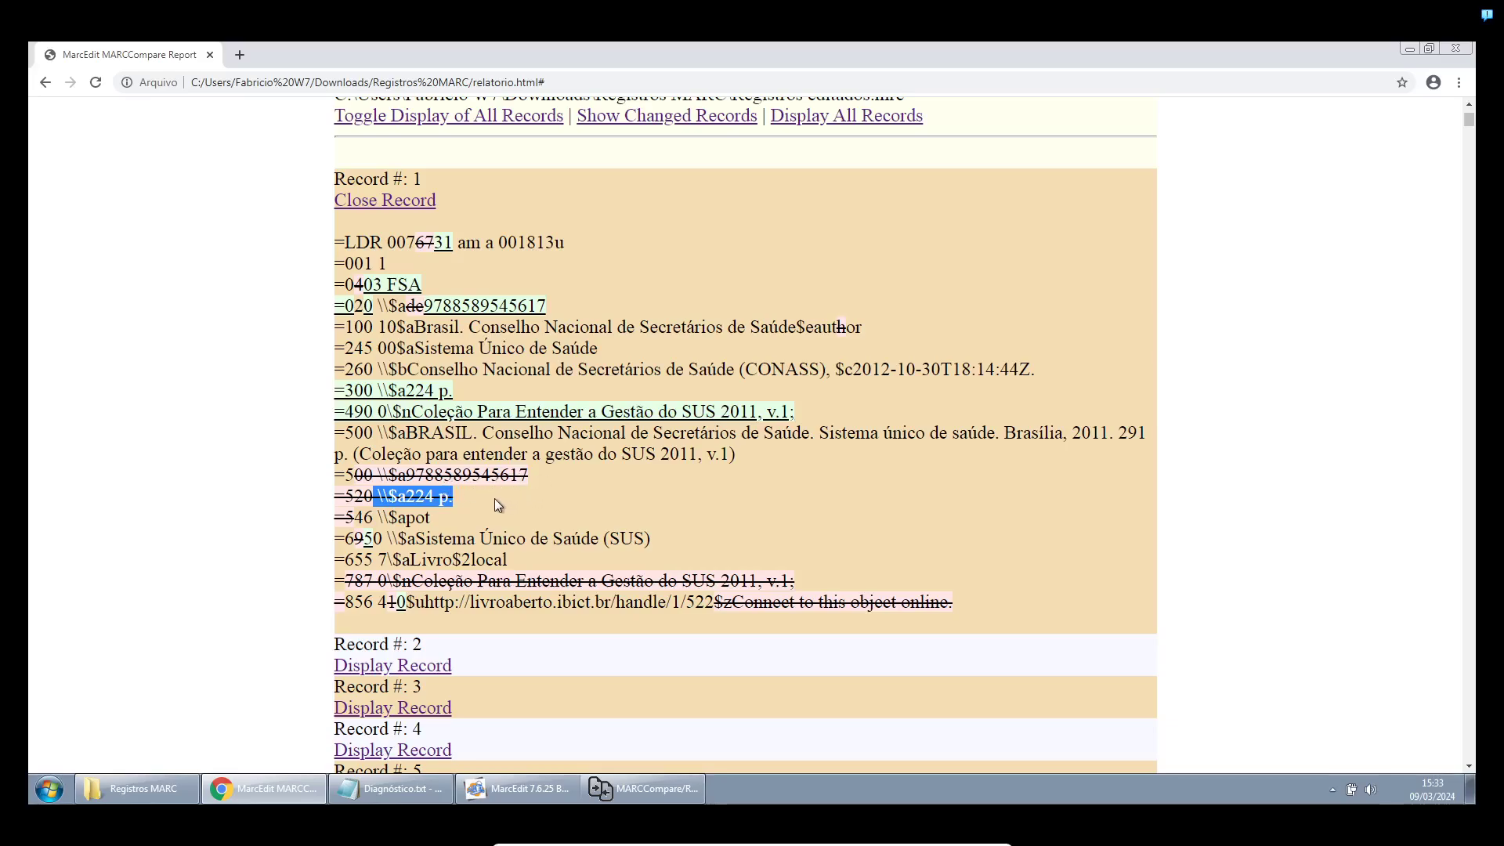
# Examine the marked changes to the $z subfield and second indicator of record 1's 856 field
pyautogui.scroll(-1, 495, 486)
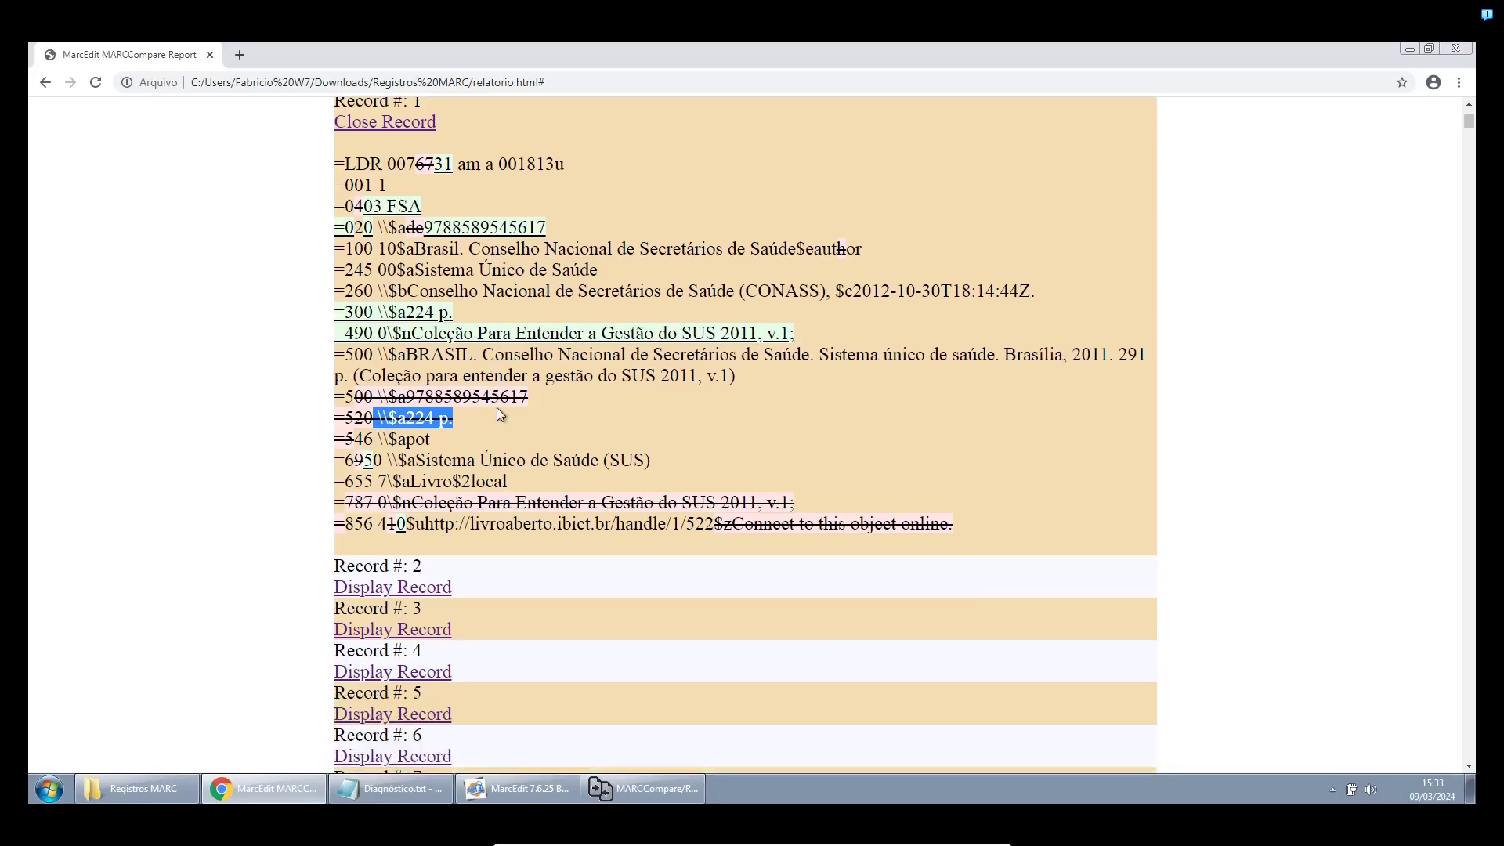
pyautogui.scroll(-1, 501, 415)
pyautogui.scroll(-1, 411, 431)
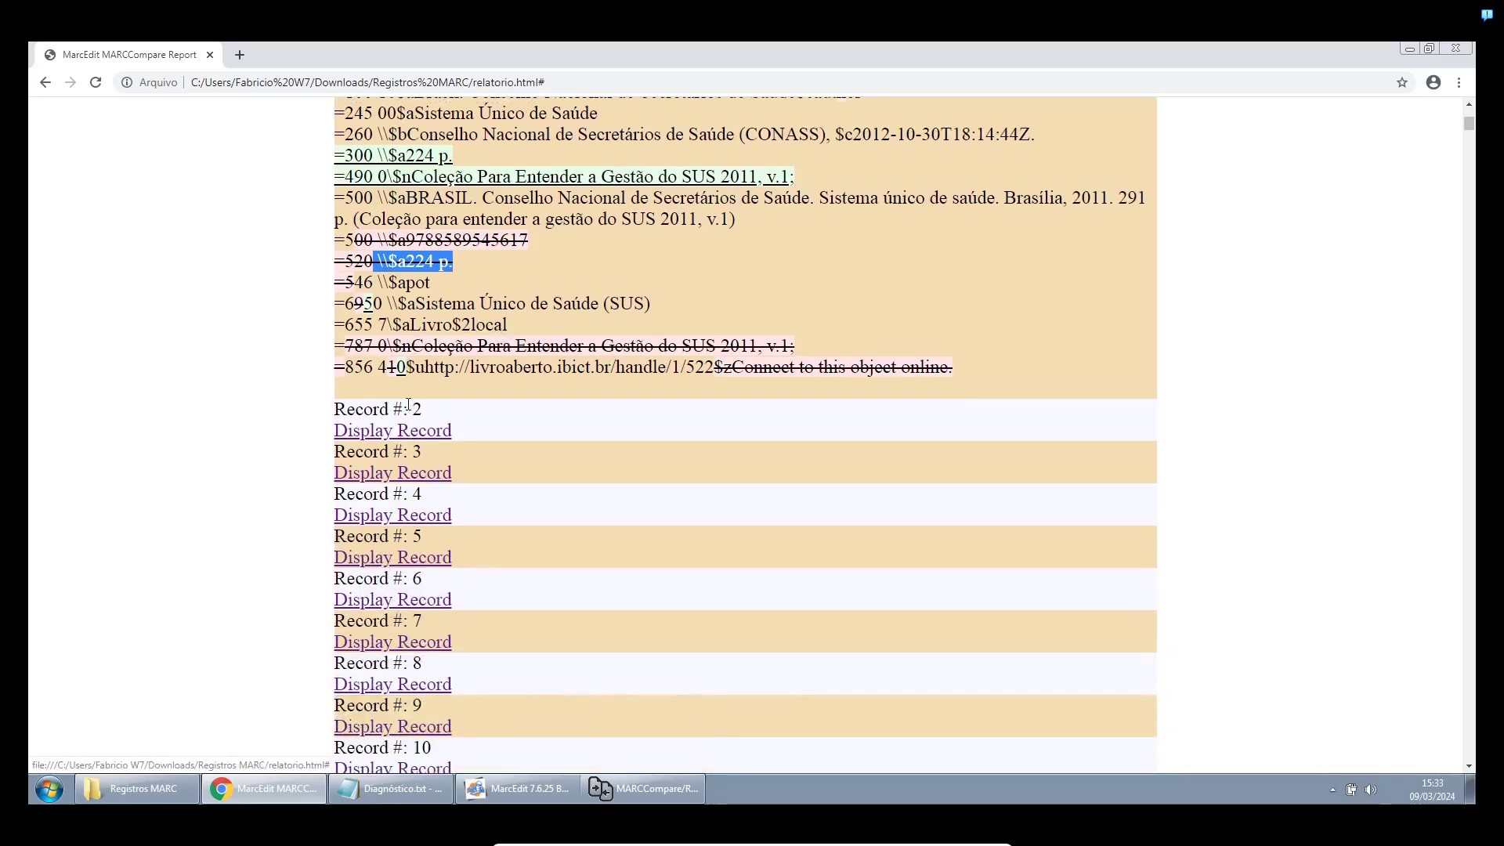
pyautogui.moveTo(714, 366); pyautogui.dragTo(951, 367)
pyautogui.moveTo(405, 366); pyautogui.dragTo(387, 367)
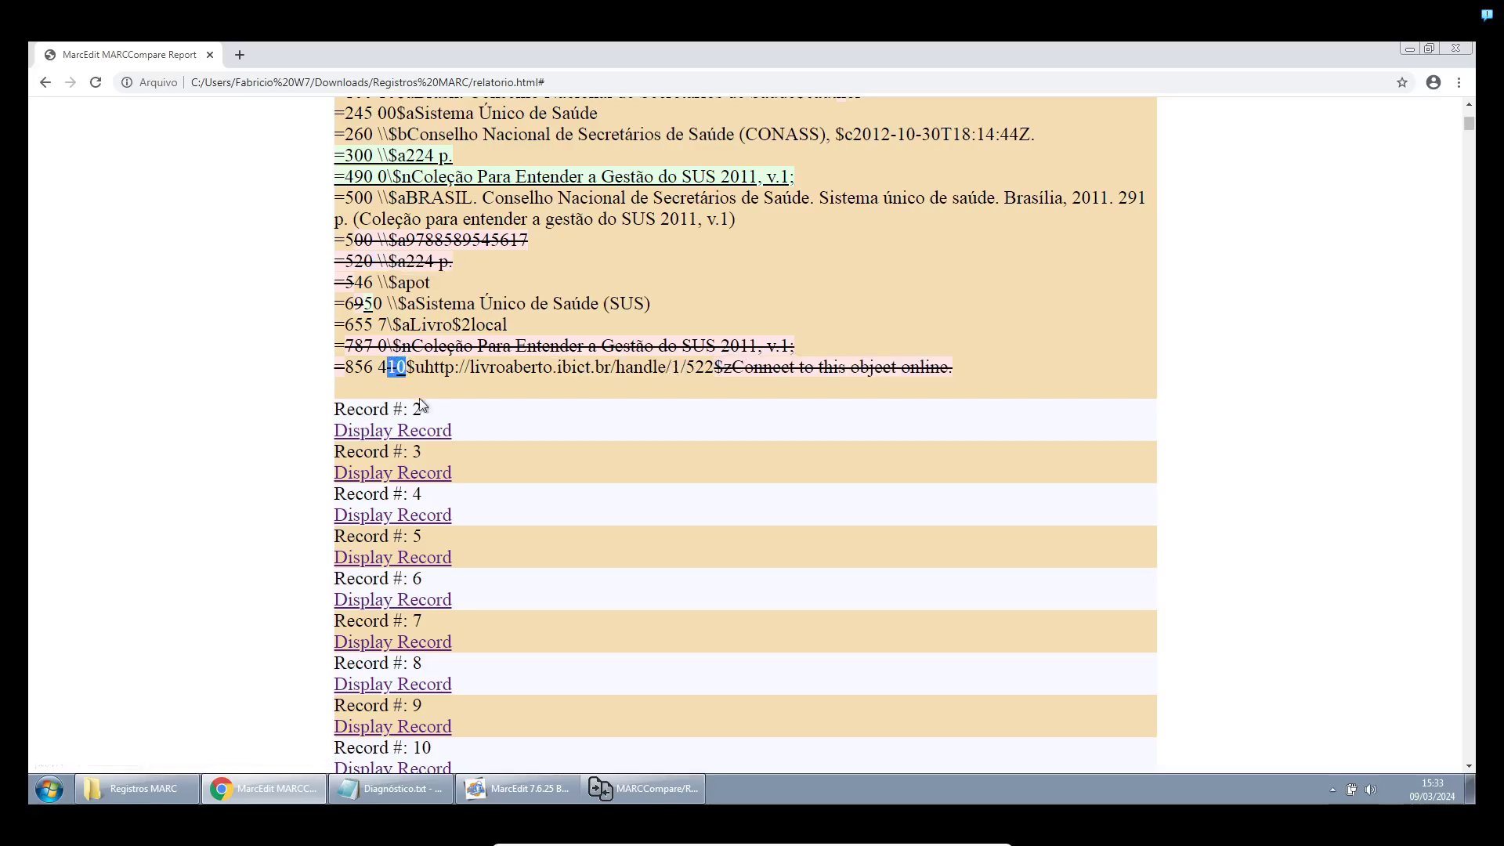
# Compare record 1's removed 787 and 520 fields with its added 490 and 300 fields
pyautogui.scroll(3, 421, 404)
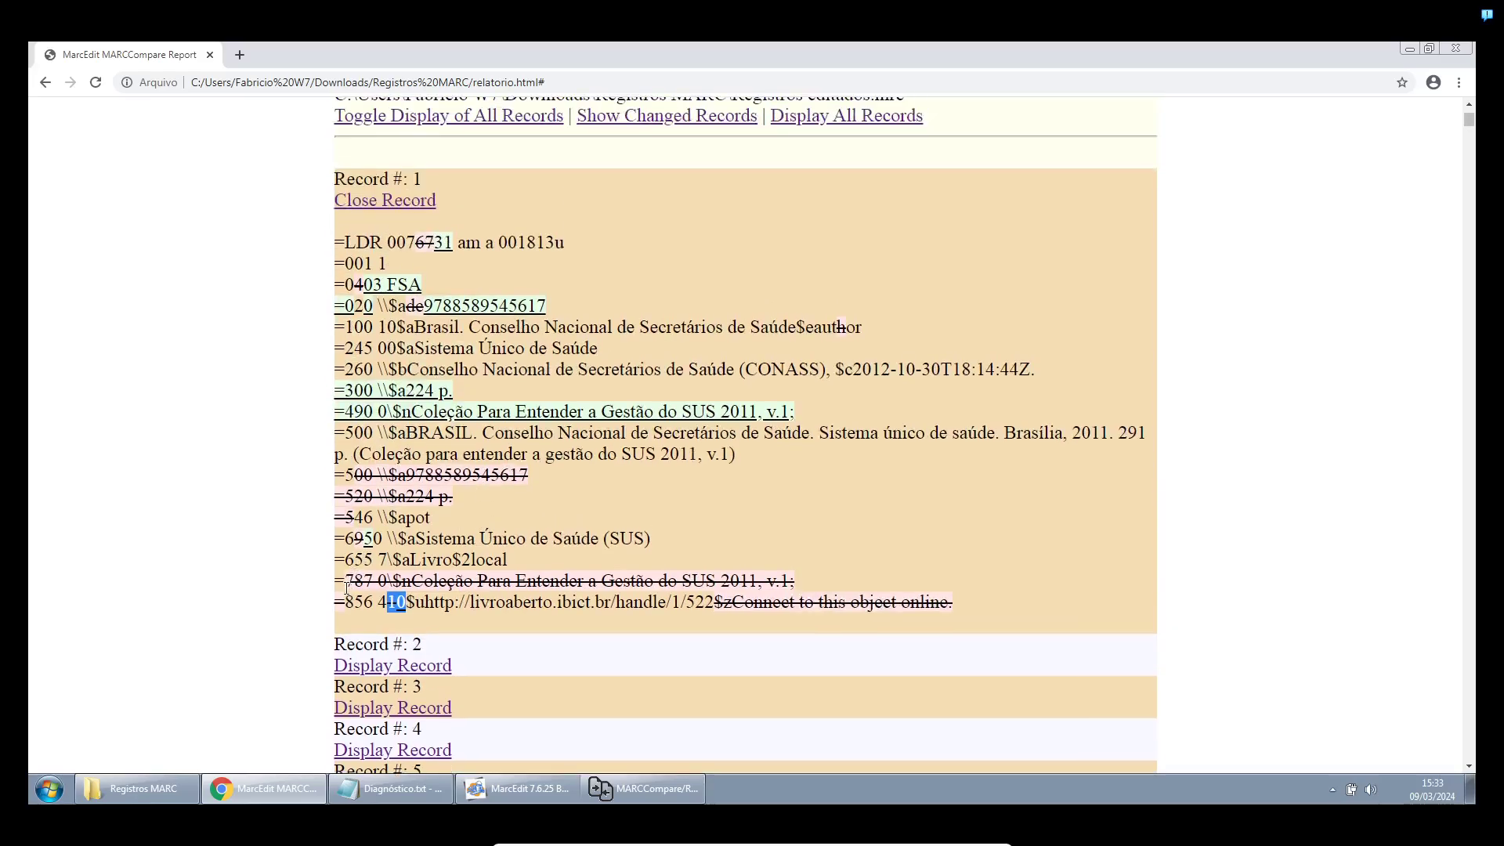
pyautogui.moveTo(346, 587); pyautogui.dragTo(387, 581)
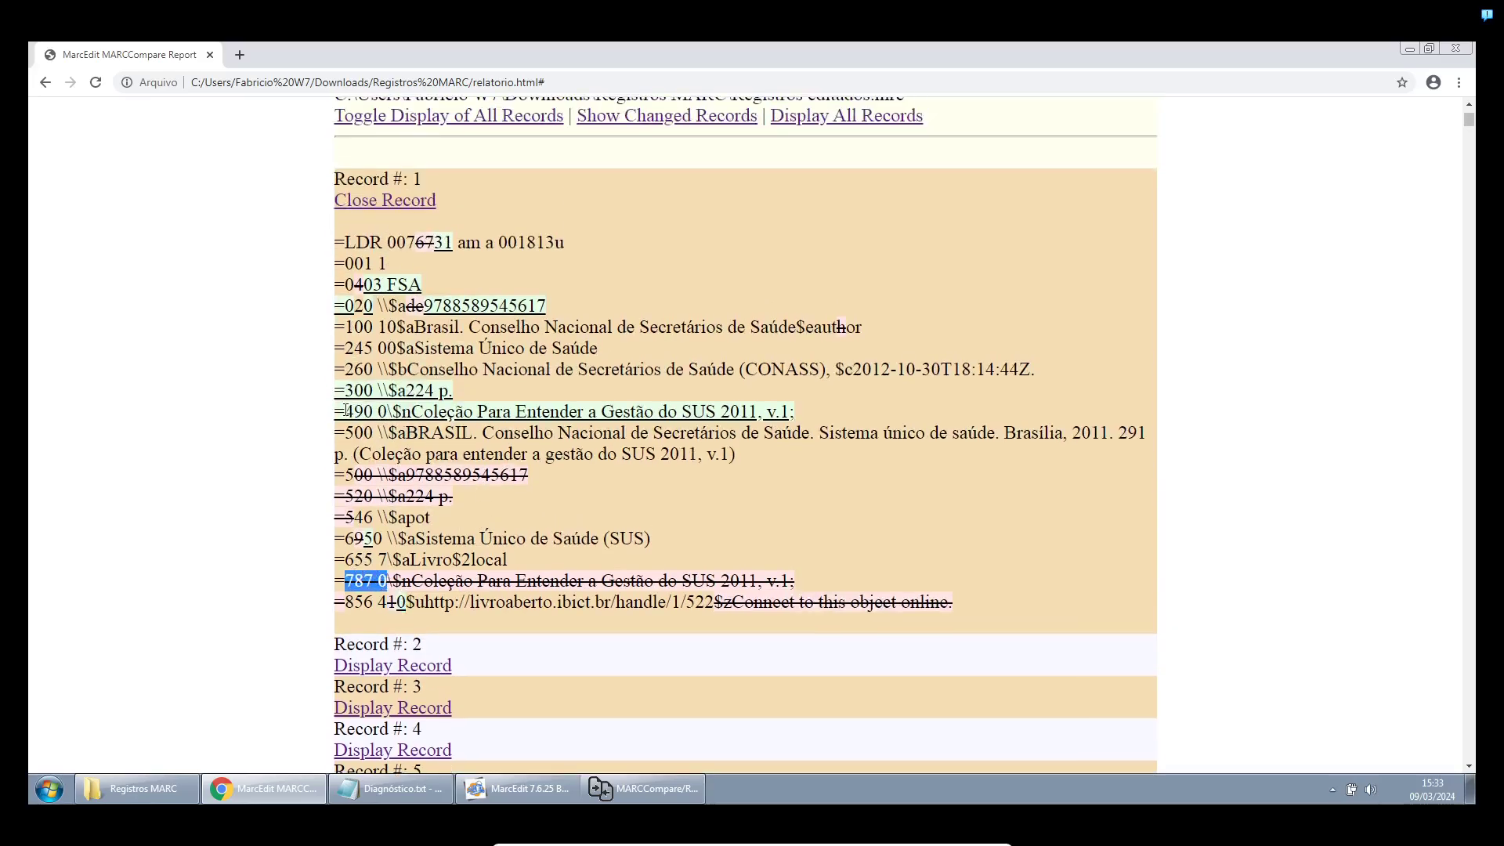
pyautogui.moveTo(345, 410); pyautogui.dragTo(402, 412)
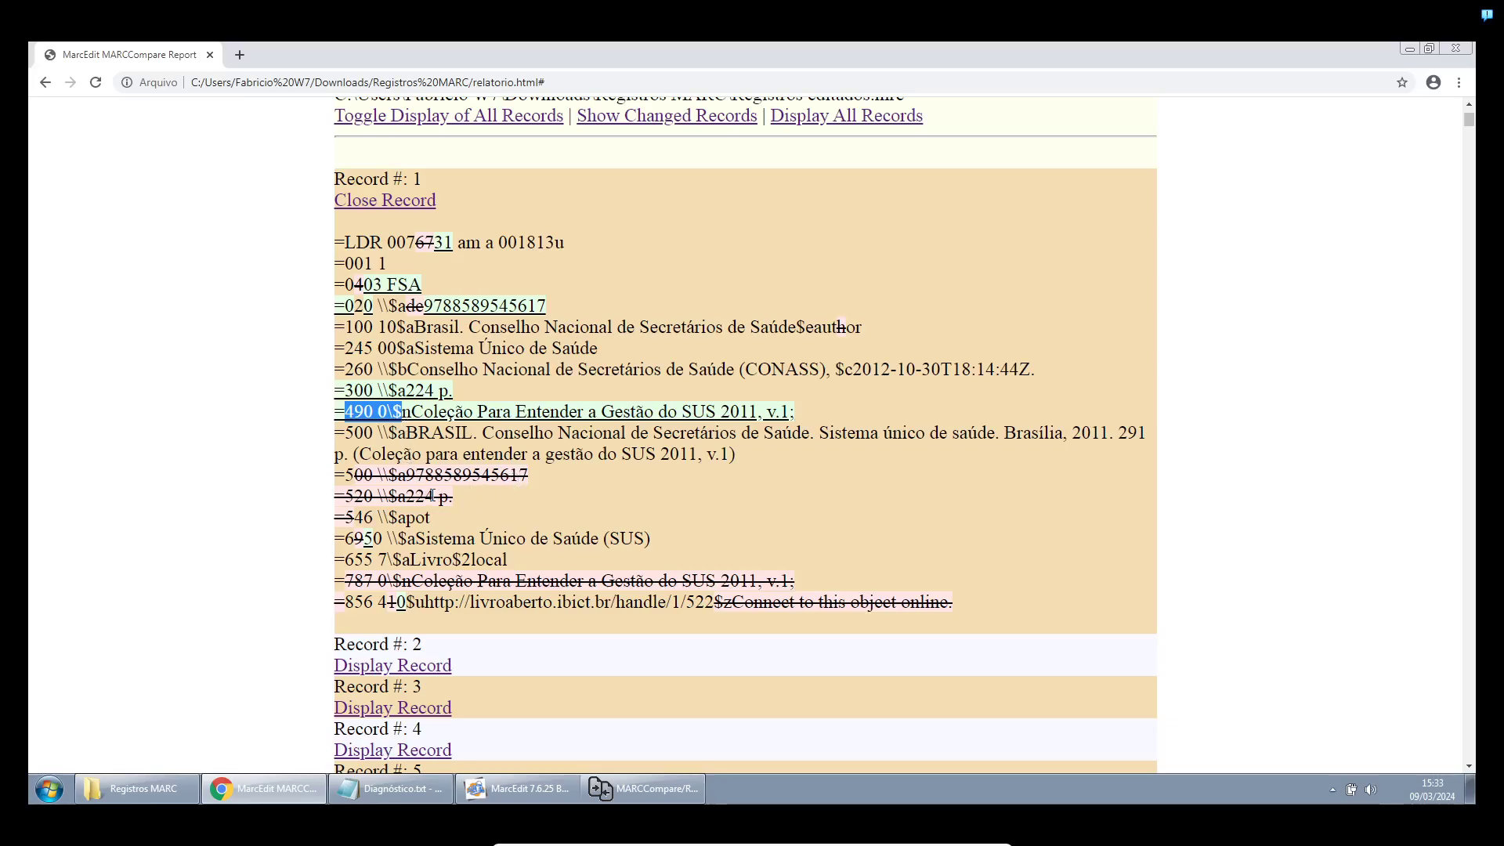
pyautogui.moveTo(479, 476); pyautogui.dragTo(436, 495)
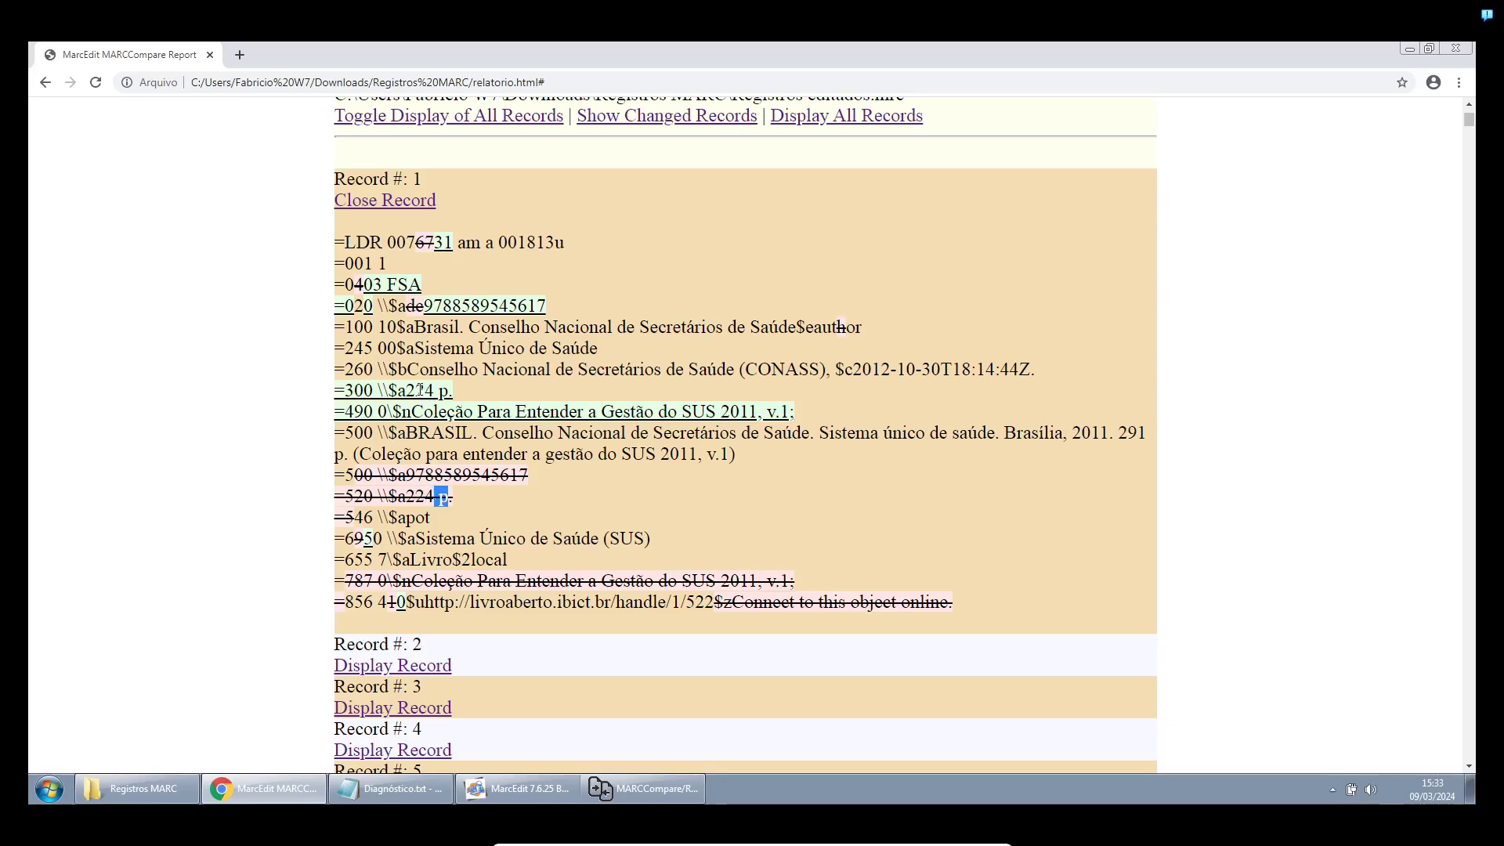
pyautogui.moveTo(398, 390); pyautogui.dragTo(438, 390)
pyautogui.click(453, 304)
# Display record 9 from the report's record list and look over the report again from record 1
pyautogui.scroll(-7, 521, 413)
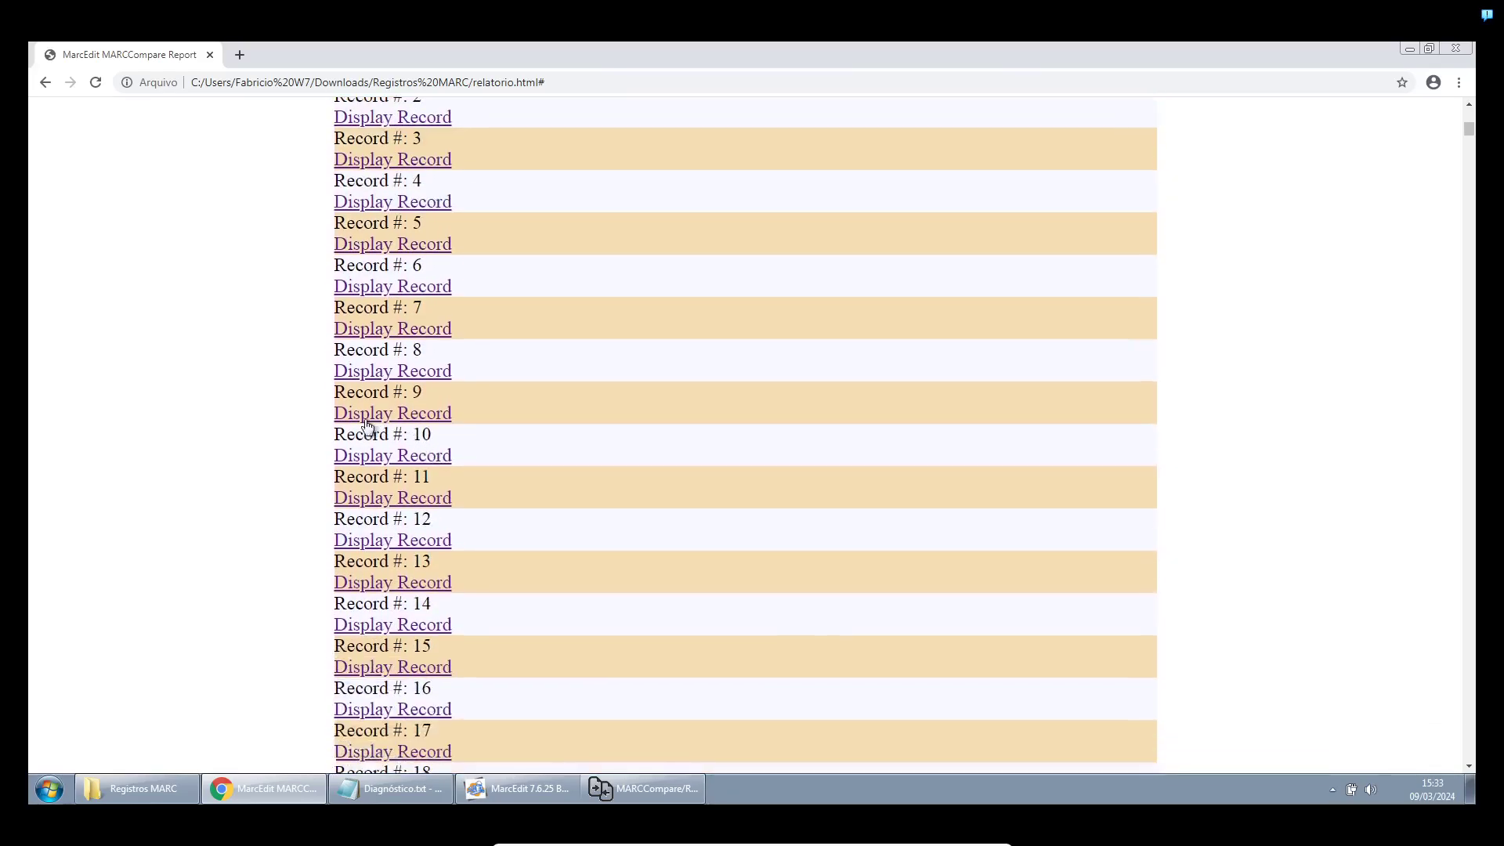
pyautogui.click(360, 420)
pyautogui.scroll(-4, 360, 420)
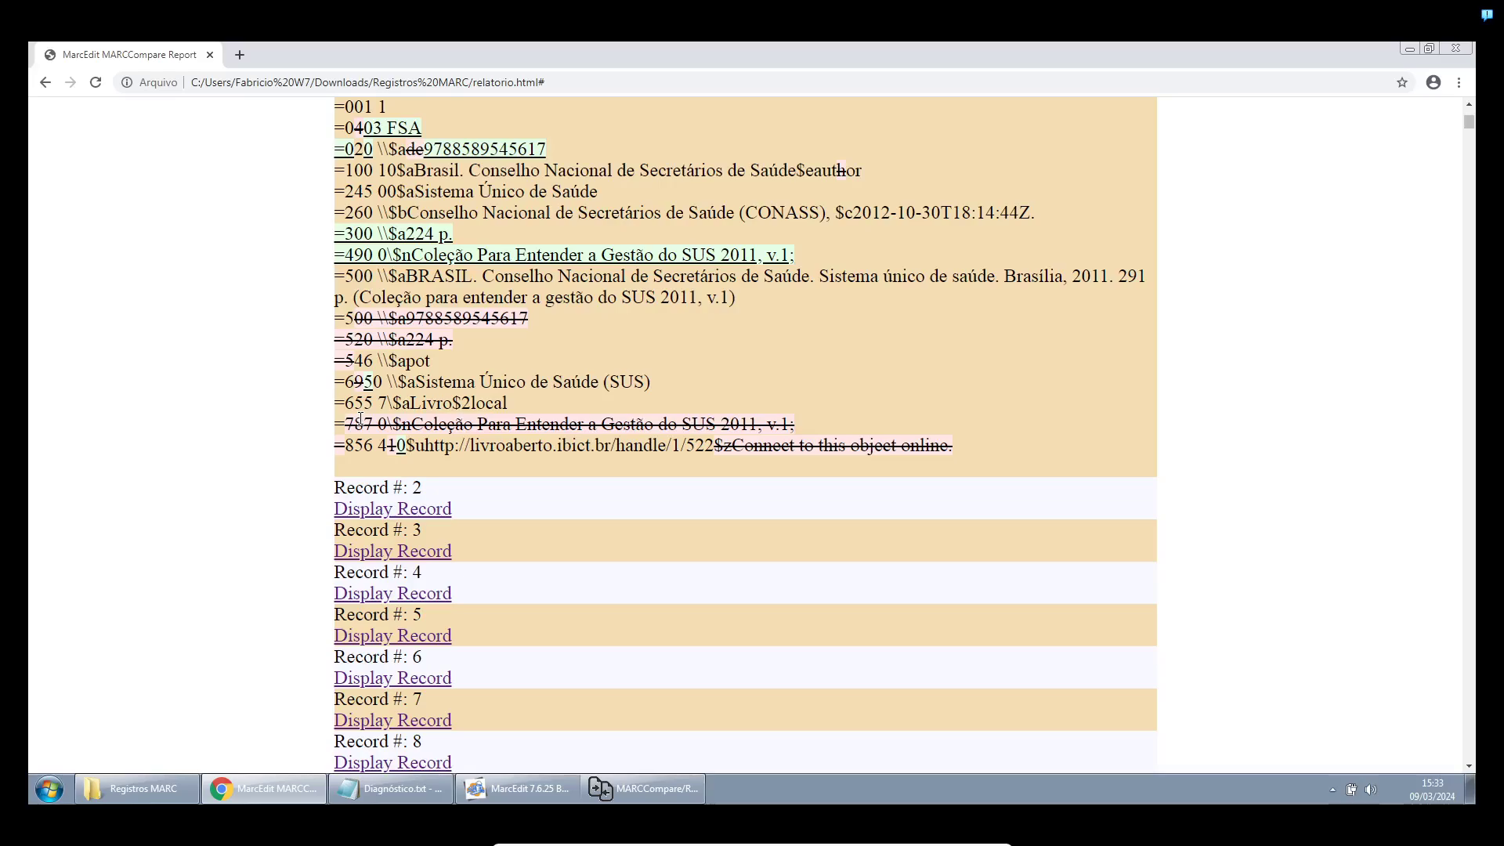
pyautogui.scroll(2, 638, 377)
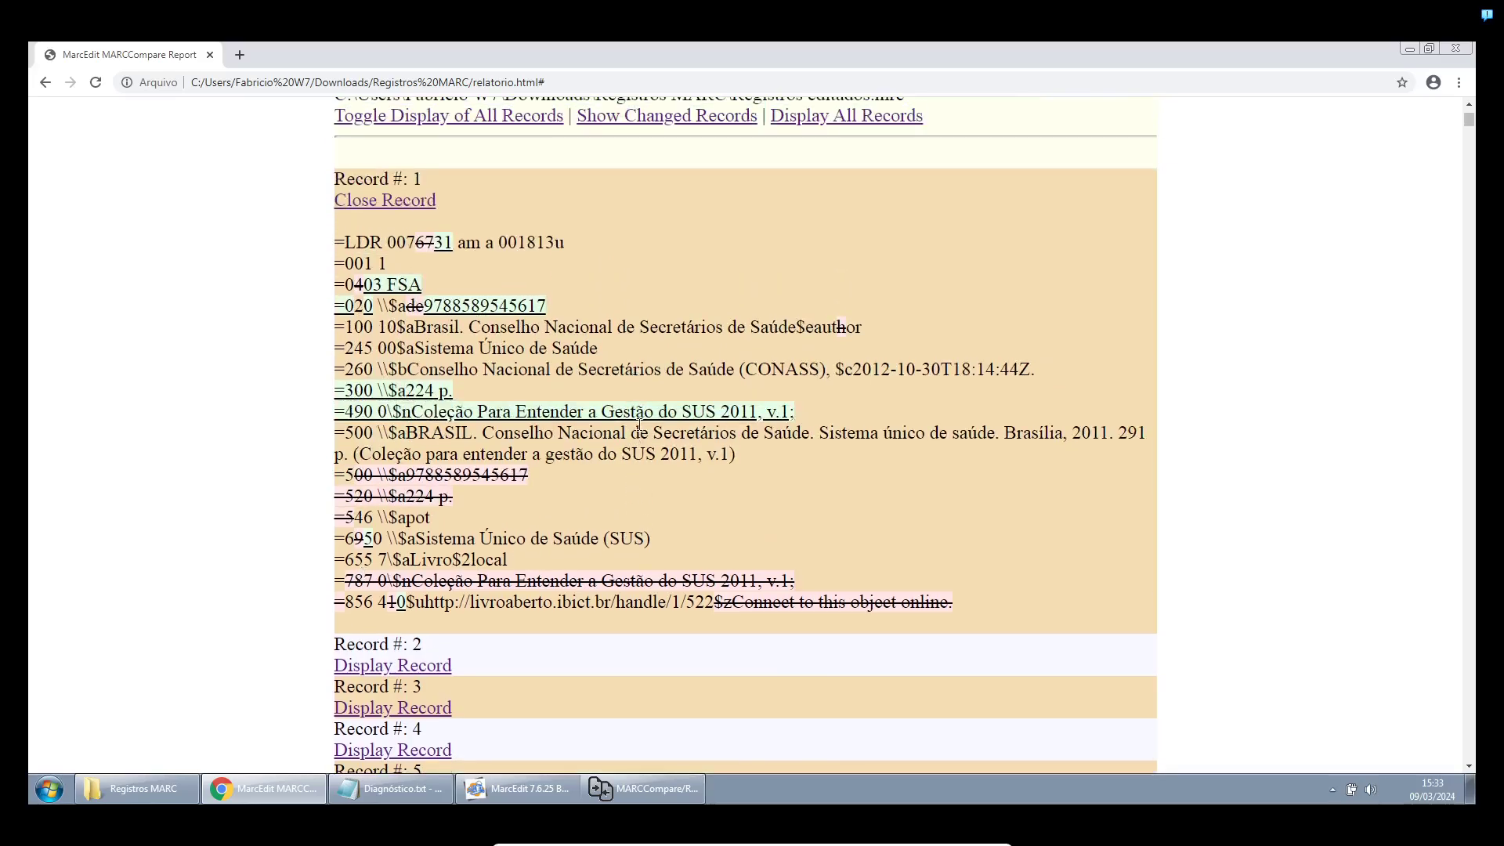
# Minimize the report's browser window and deselect relatorio.html in the Registros MARC folder
pyautogui.scroll(2, 638, 426)
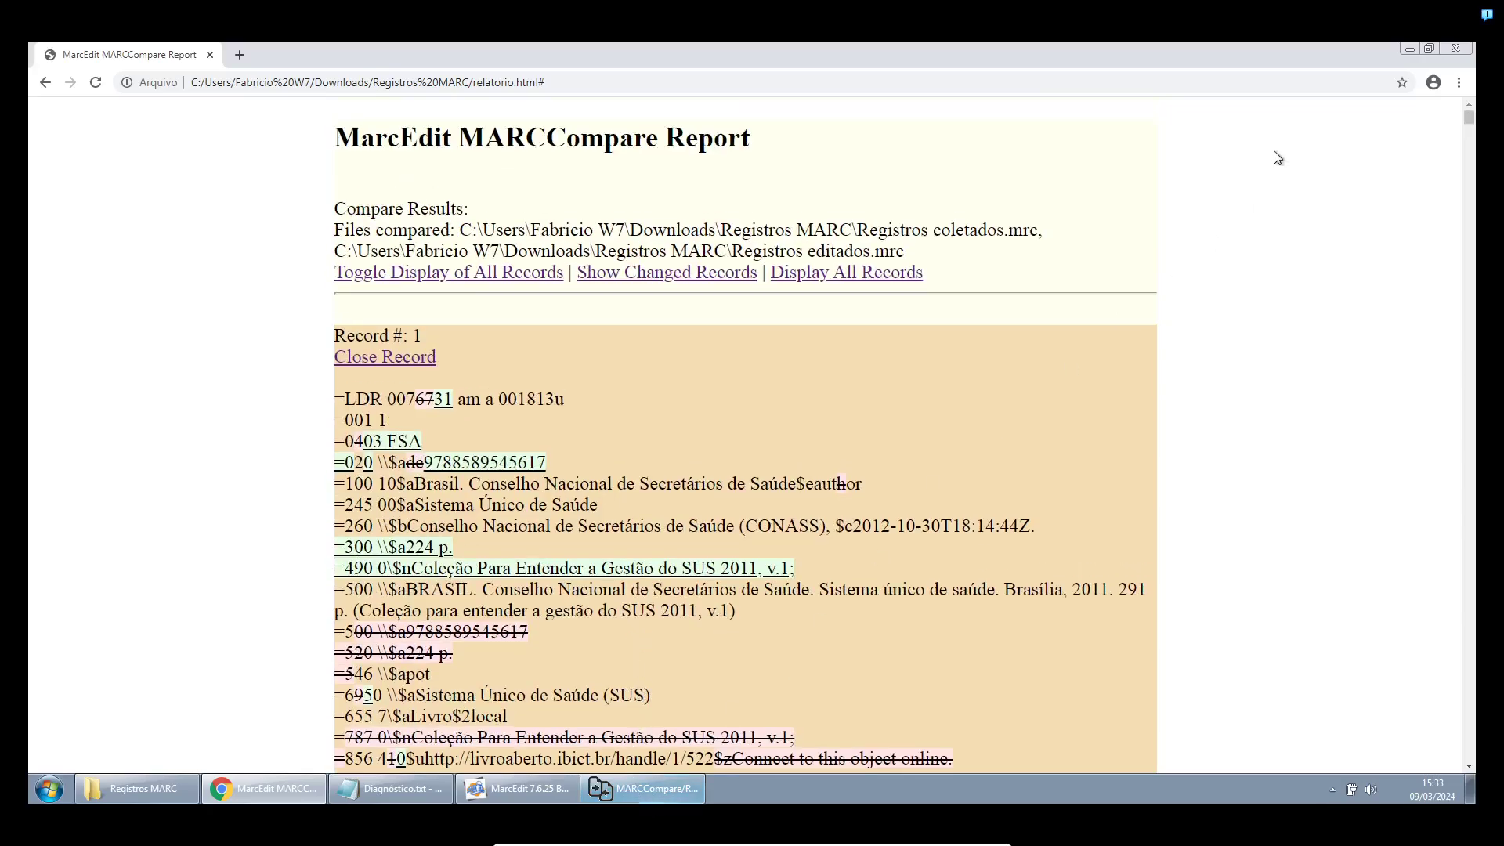
pyautogui.click(1410, 49)
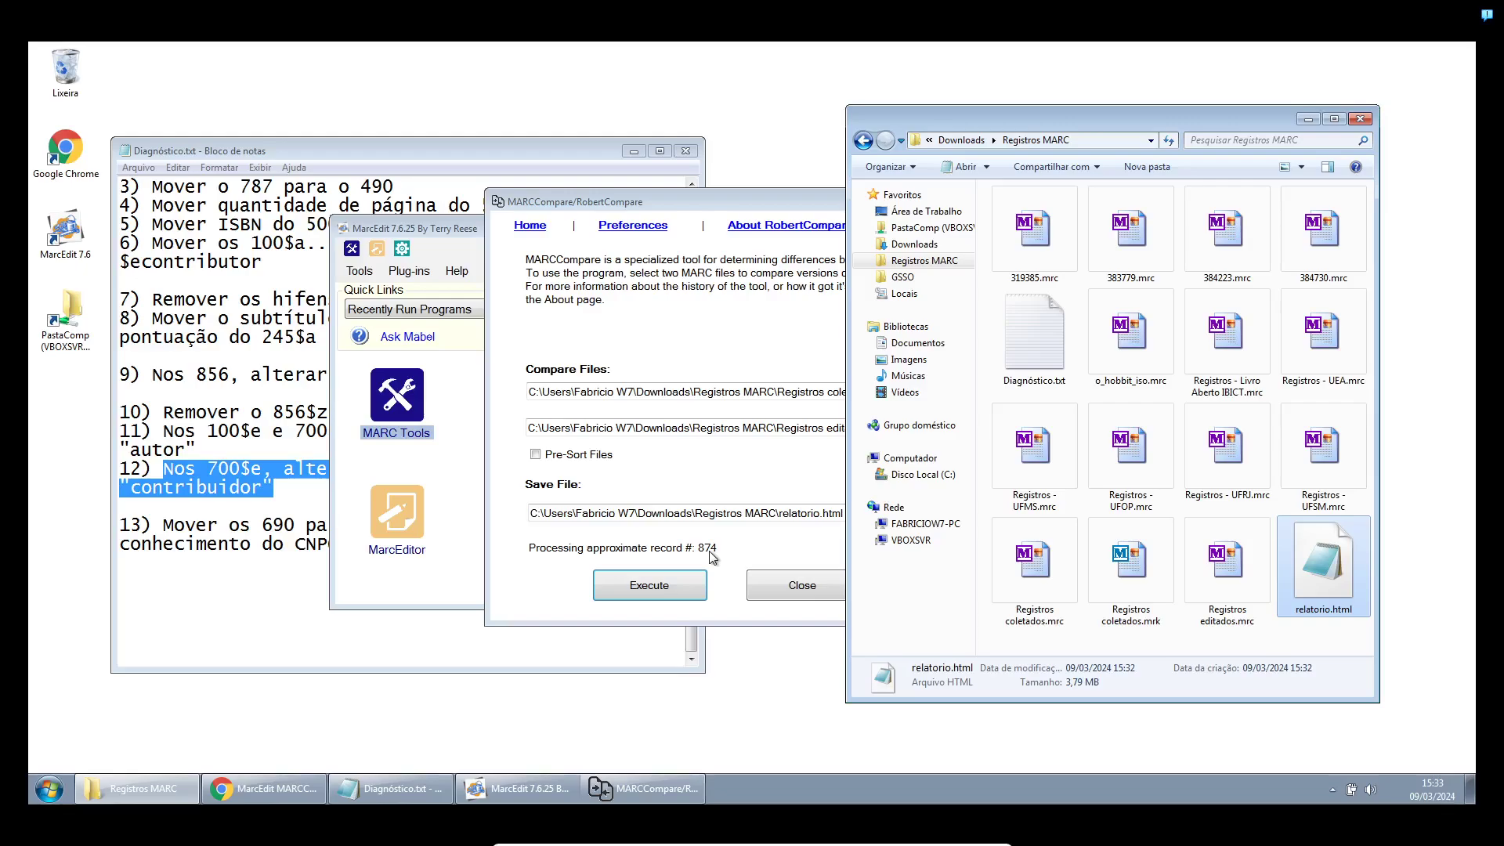
pyautogui.click(1280, 641)
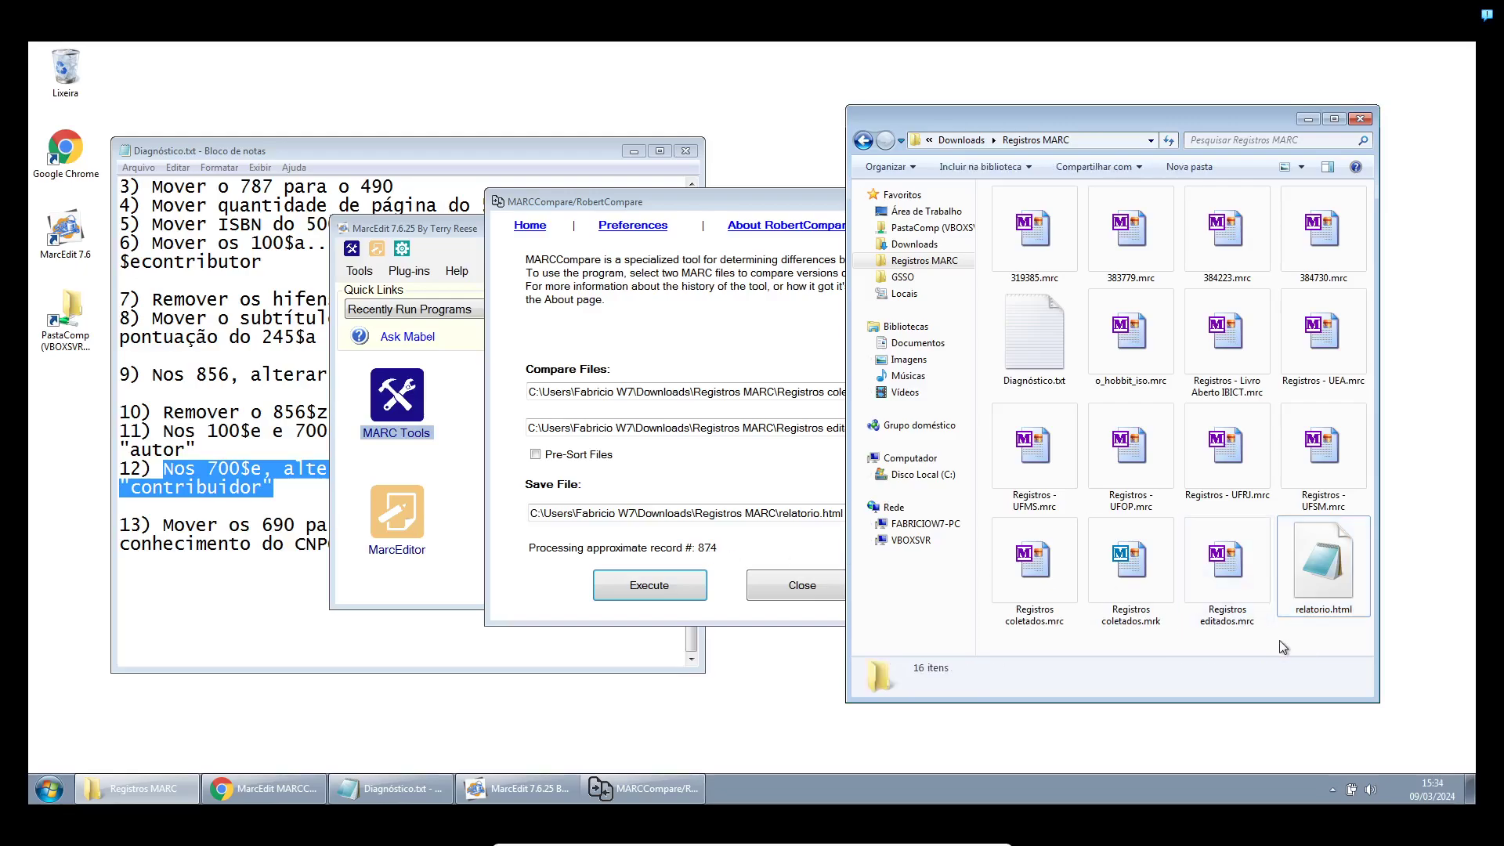